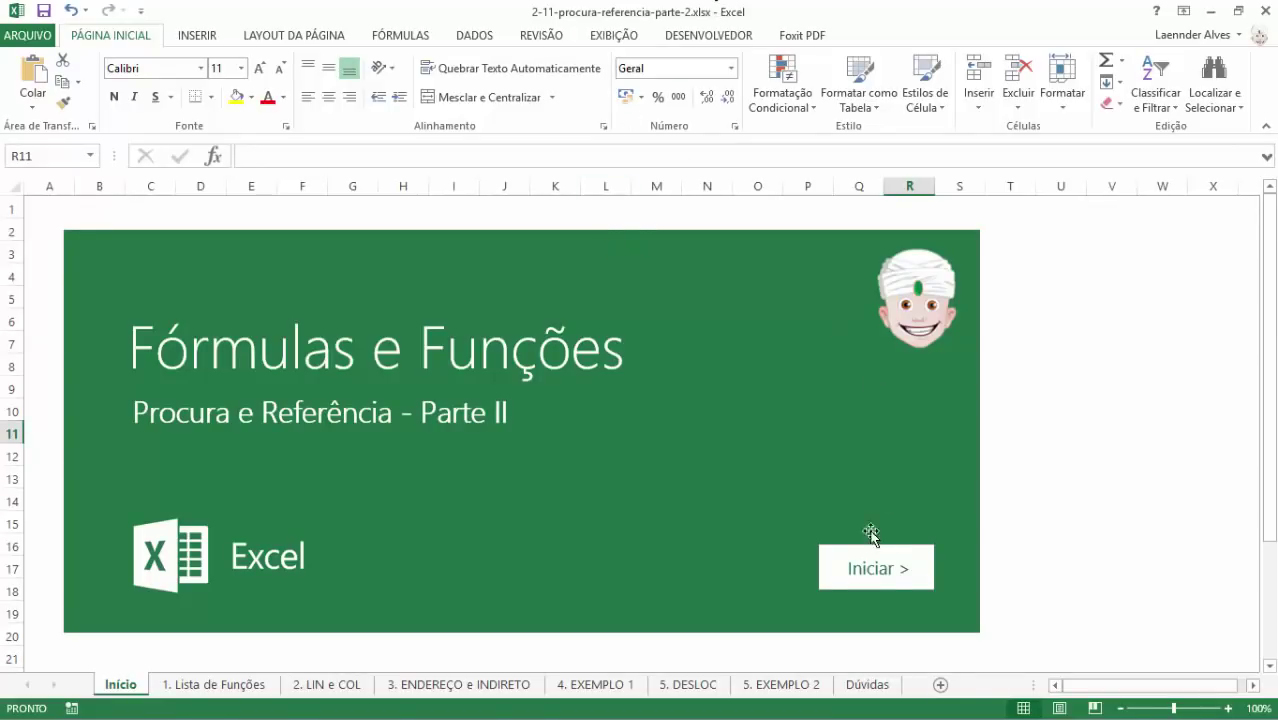
- Go to the function list and highlight the function names in columns B and C
{"action": "left_click", "coordinate": [884, 572]}
{"action": "left_click_drag", "start_coordinate": [97, 357], "coordinate": [125, 462]}
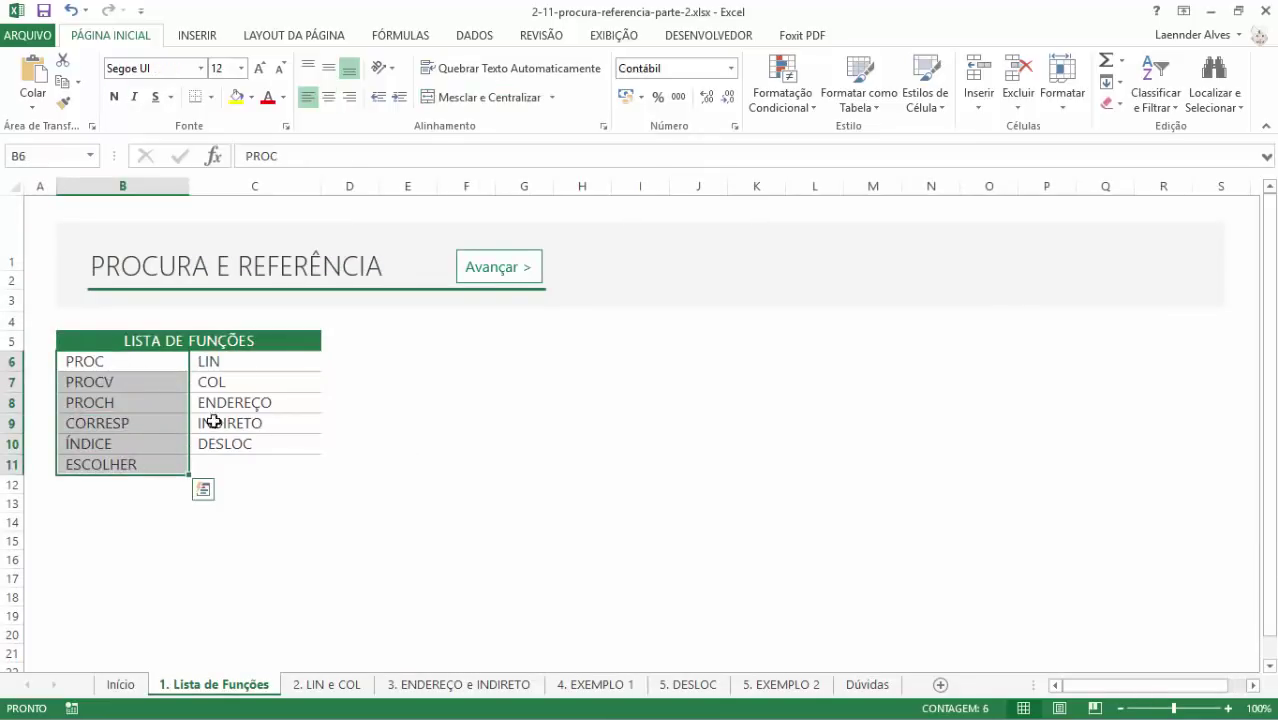
{"action": "left_click_drag", "start_coordinate": [217, 372], "coordinate": [249, 437]}
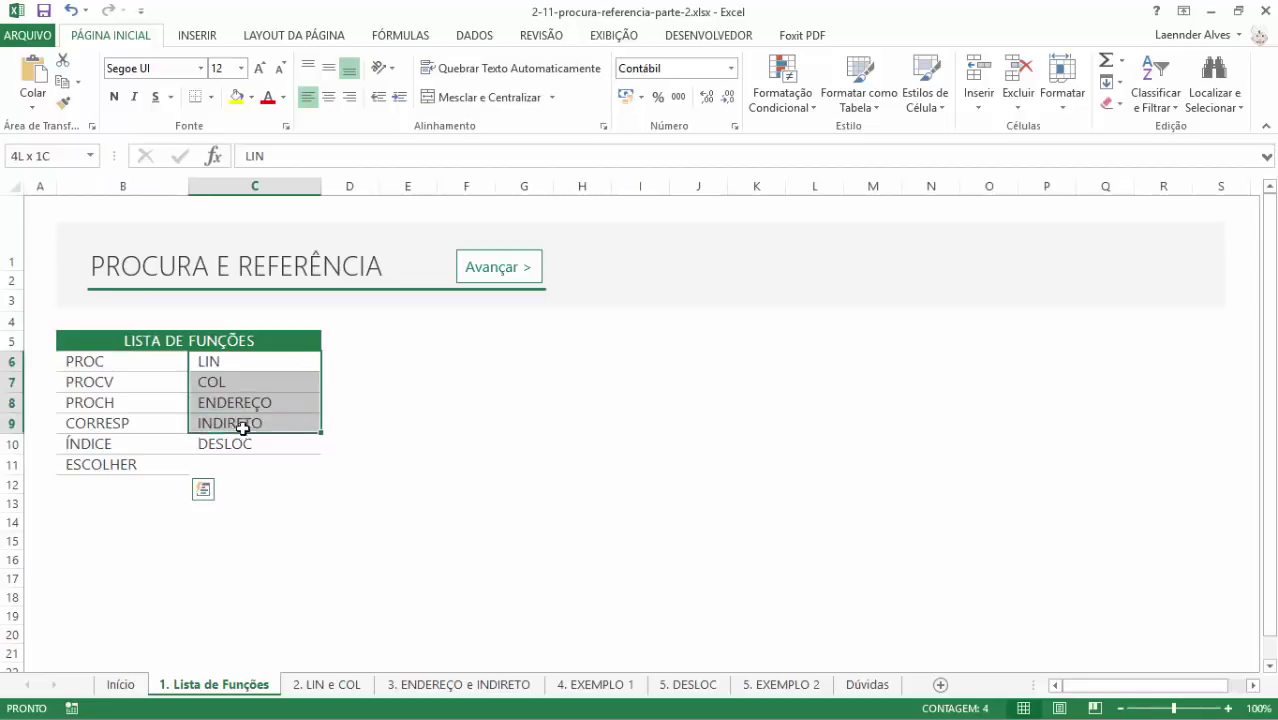
- Walk through LIN, COL, ENDEREÇO, INDIRETO and DESLOC, then advance to 2. LIN e COL
{"action": "left_click", "coordinate": [242, 366]}
{"action": "left_click", "coordinate": [243, 380]}
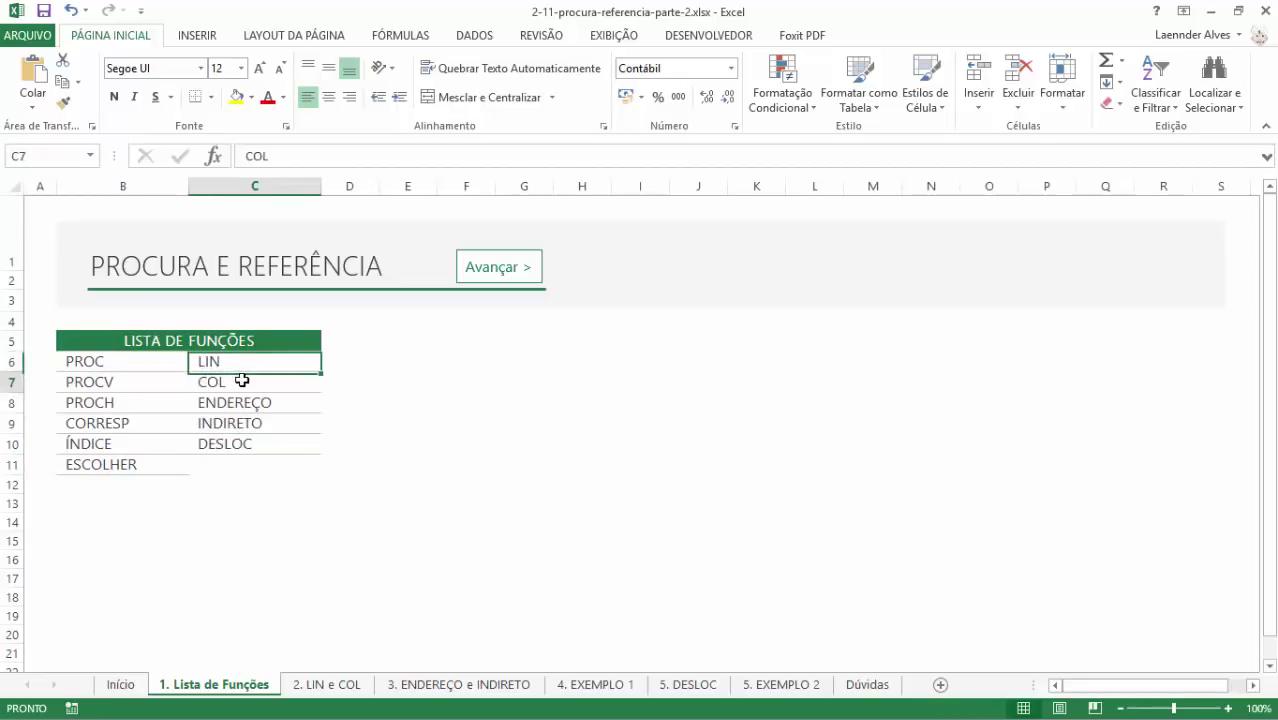
{"action": "left_click", "coordinate": [251, 402]}
{"action": "left_click", "coordinate": [256, 423]}
{"action": "left_click", "coordinate": [262, 444]}
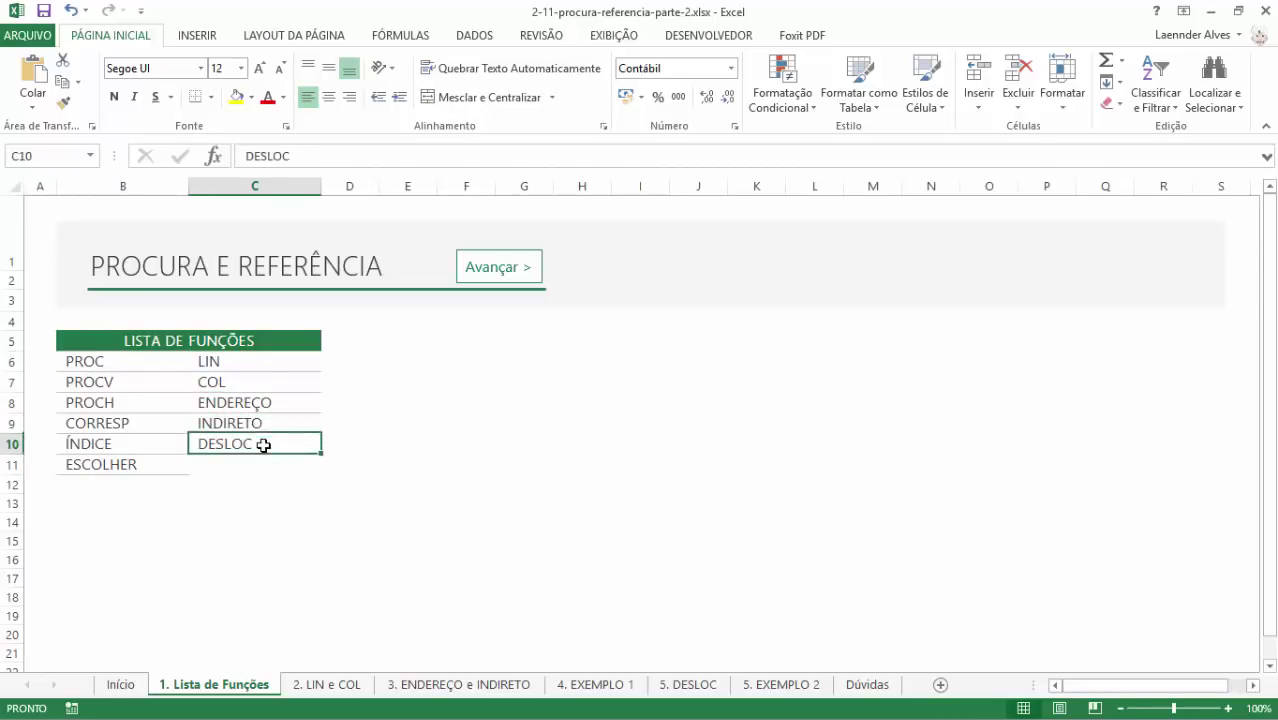
{"action": "left_click", "coordinate": [485, 281]}
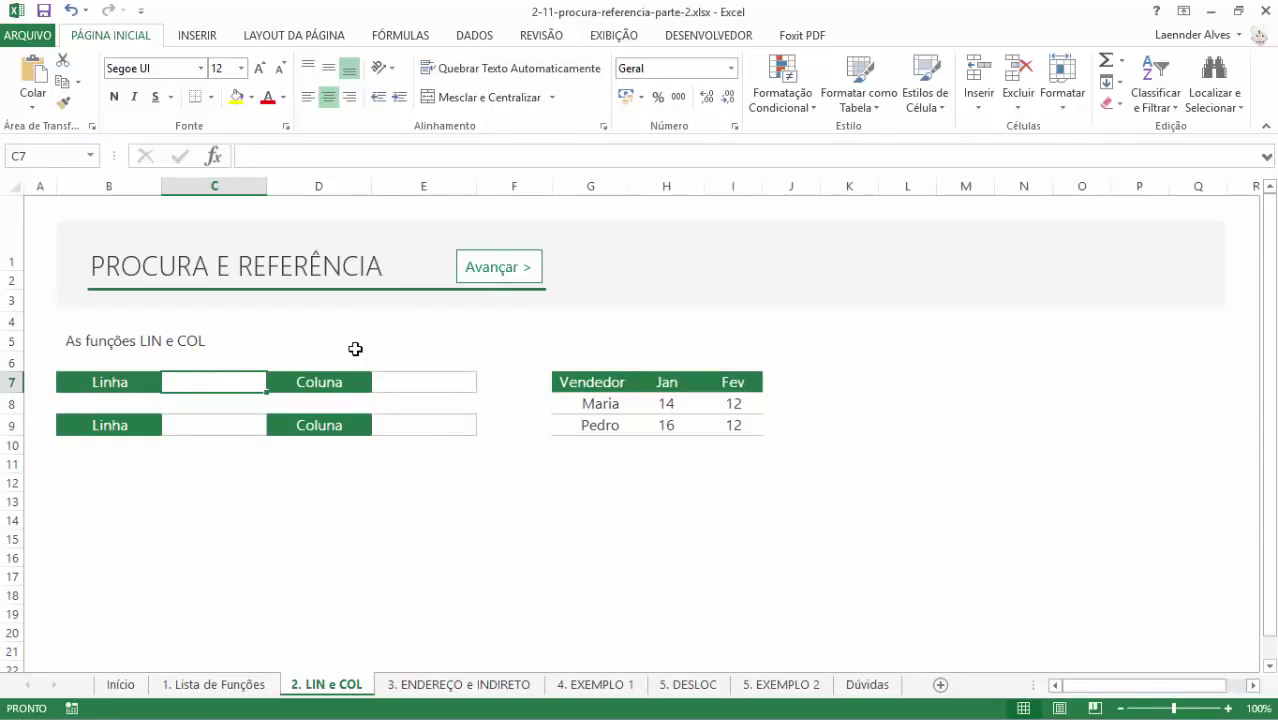
- Enter =LIN() in C7 so it returns its row number, 7
{"action": "type", "text": "="}
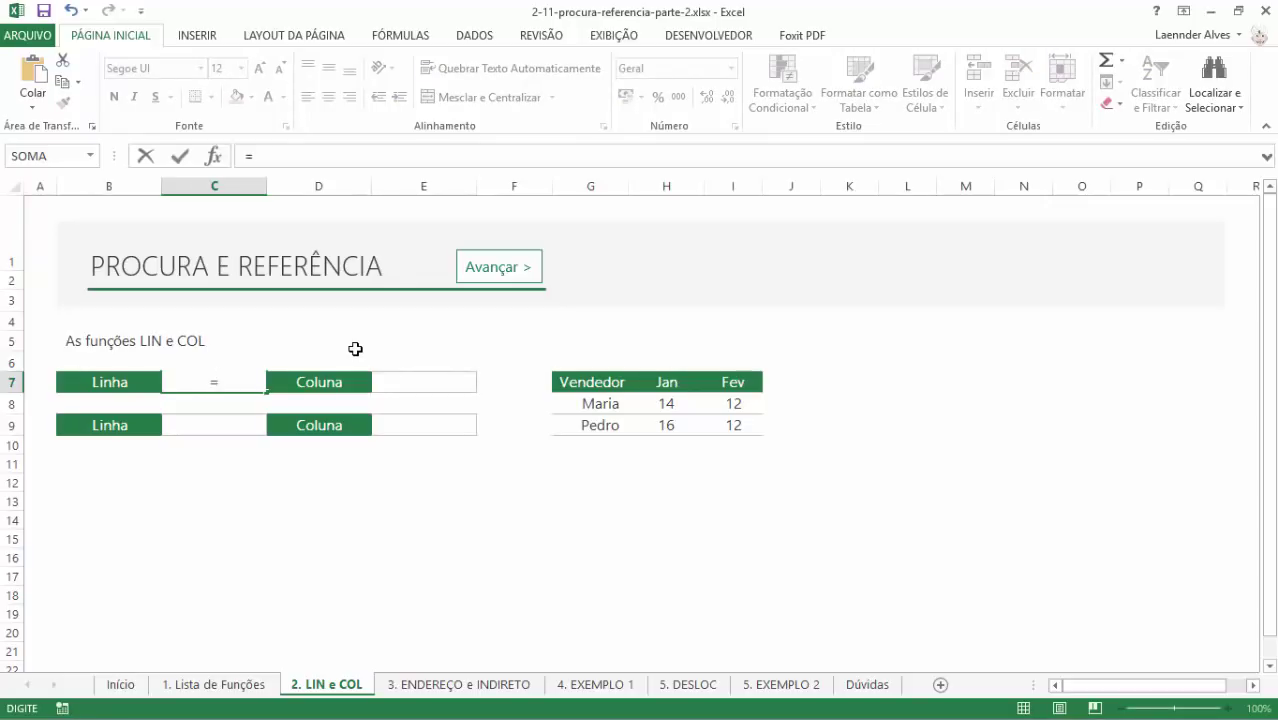
{"action": "type", "text": "lin"}
{"action": "key", "text": "Tab"}
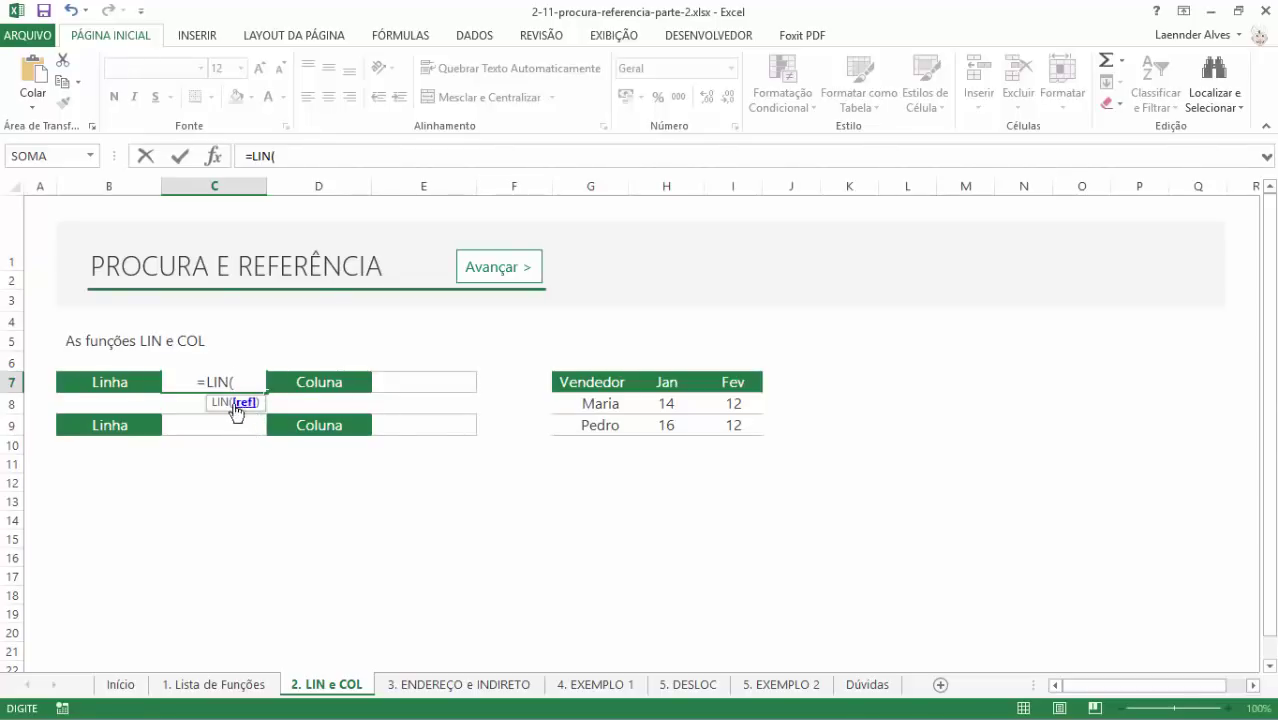
{"action": "type", "text": ")"}
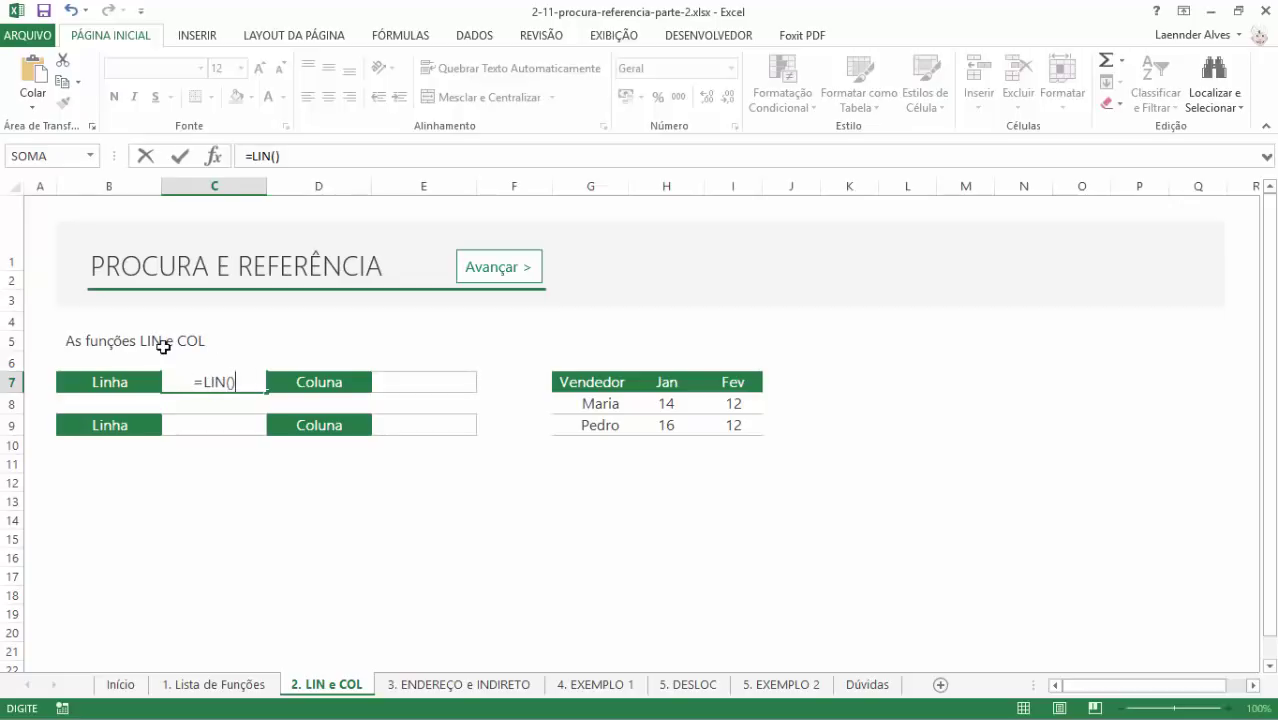
{"action": "key", "text": "Return"}
- Enter =COL() in E7 so it returns its column number, 5
{"action": "left_click", "coordinate": [393, 387]}
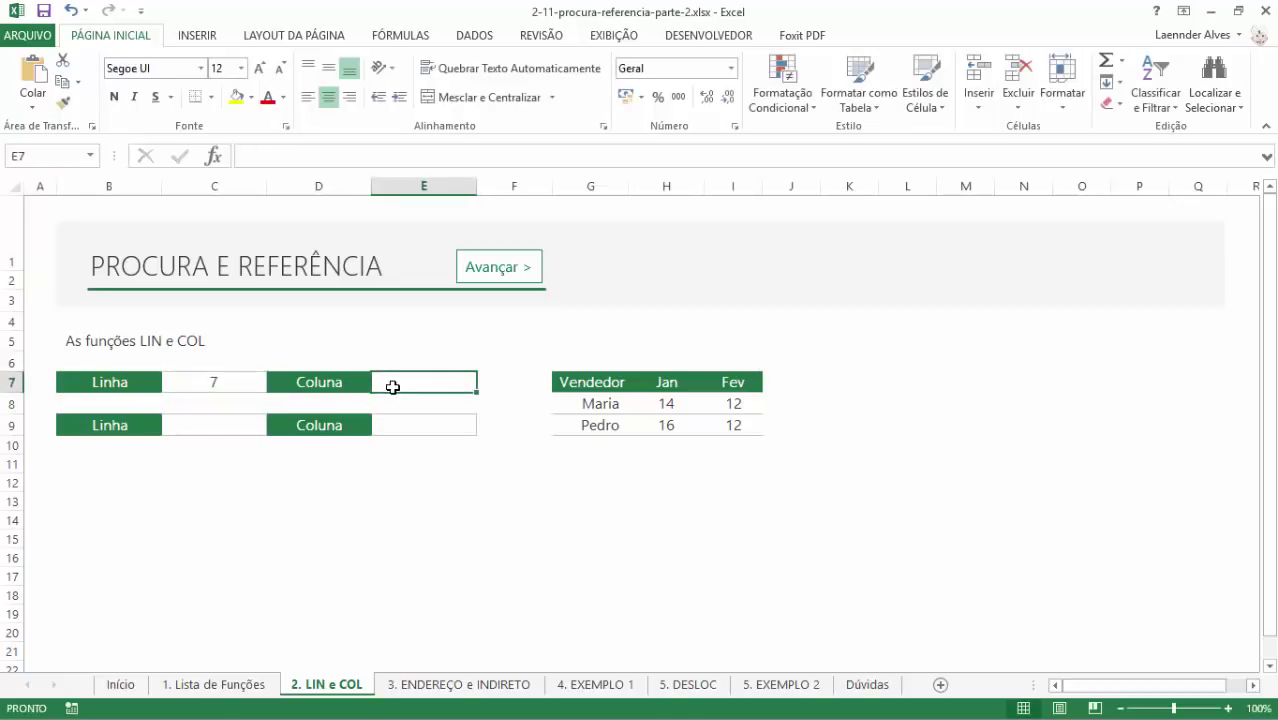
{"action": "type", "text": "=col()"}
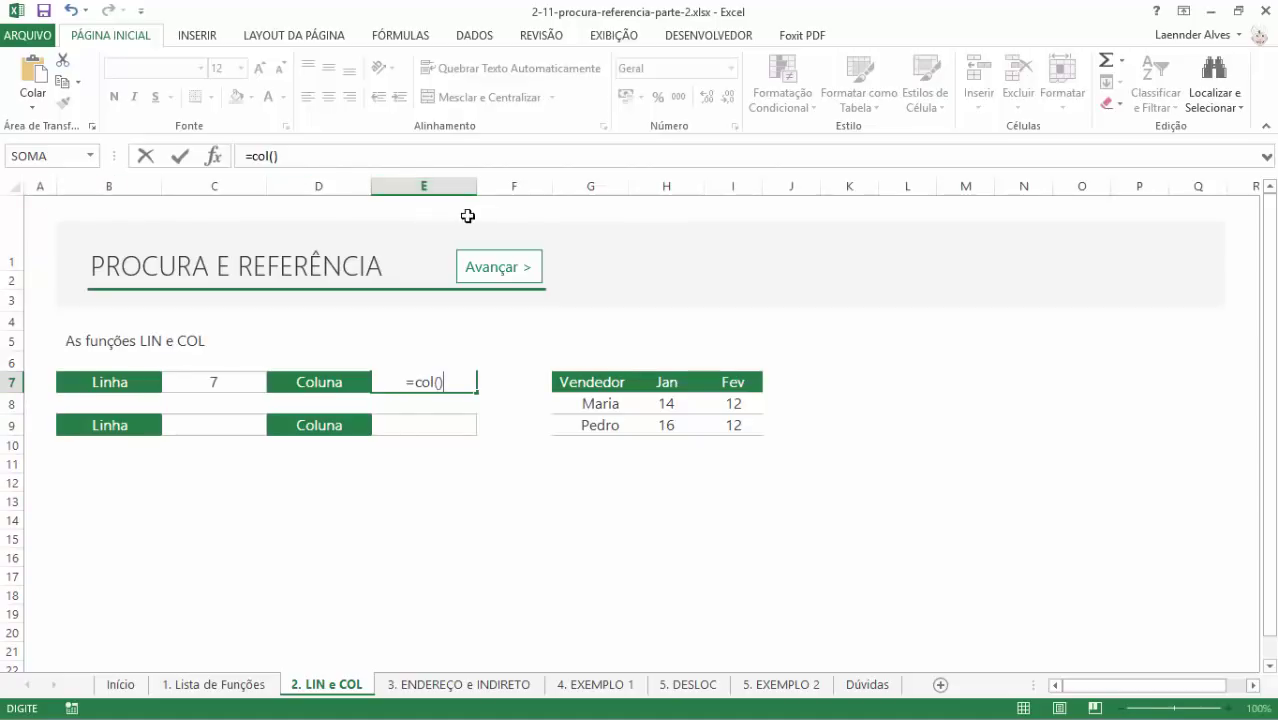
{"action": "key", "text": "Return"}
{"action": "left_click", "coordinate": [445, 381]}
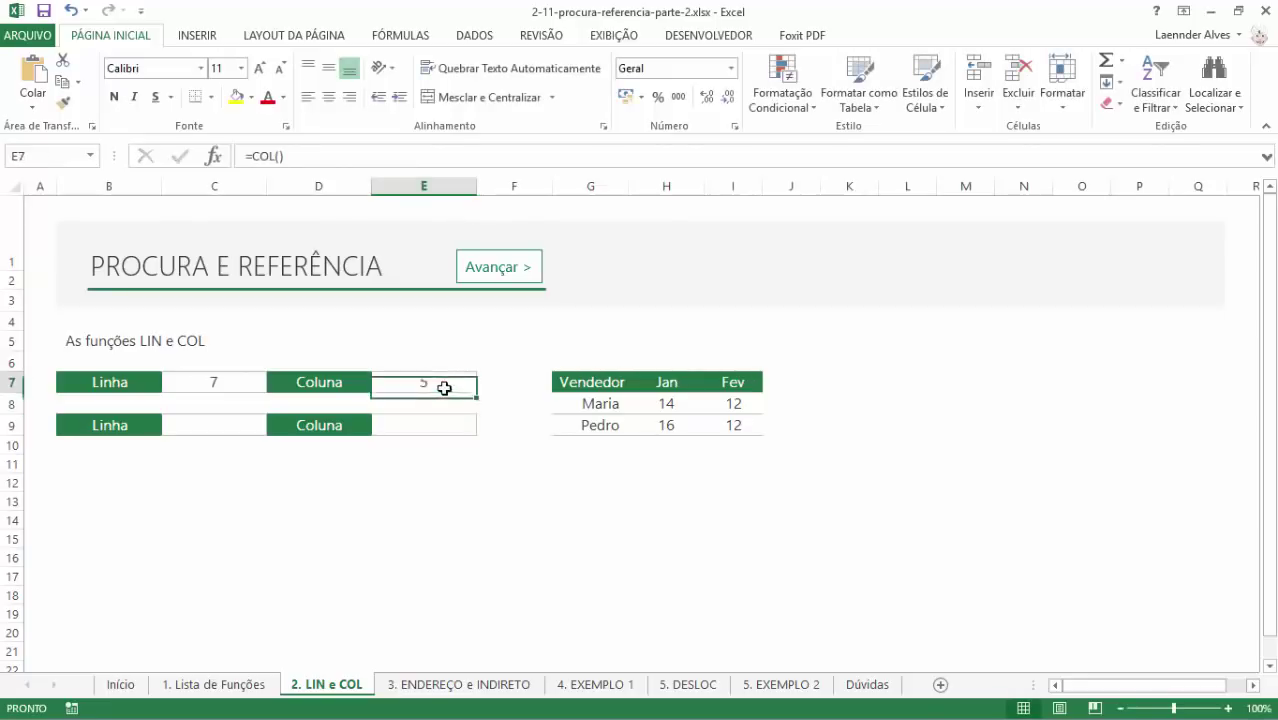
{"action": "left_click", "coordinate": [235, 429]}
- Enter =LIN(G8) in C9 so it returns 8
{"action": "type", "text": "="}
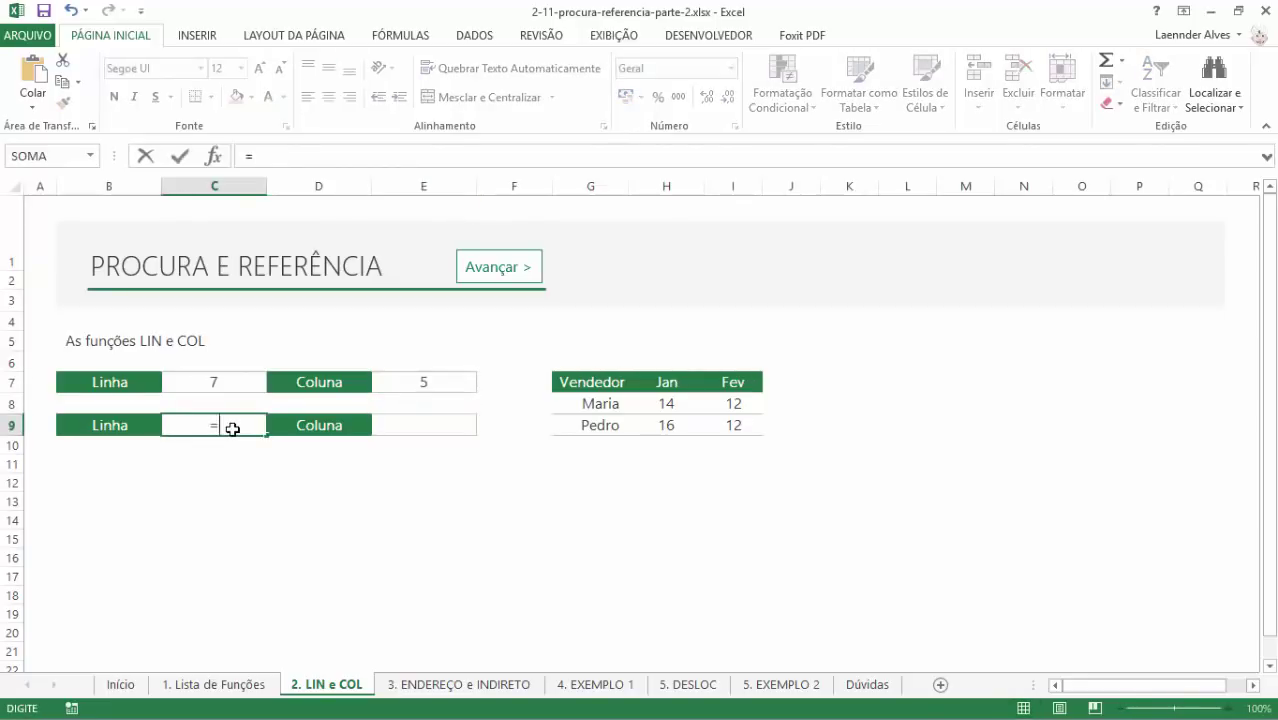
{"action": "type", "text": "lin("}
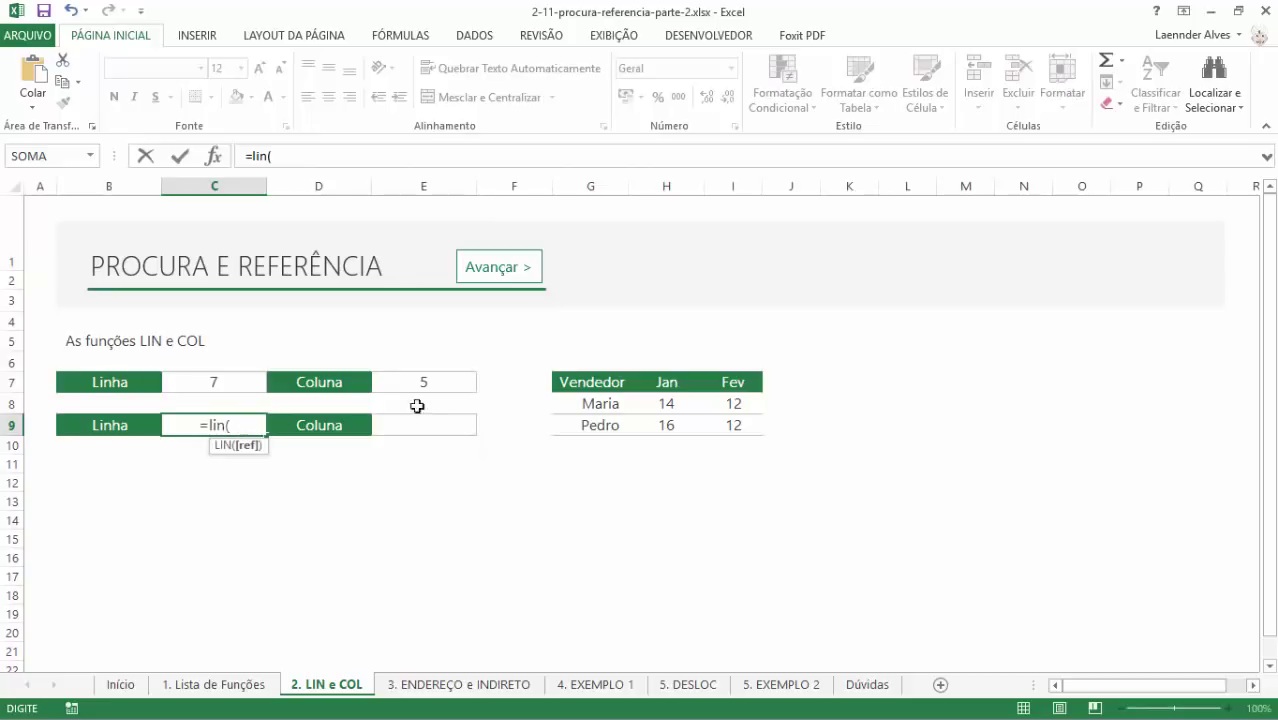
{"action": "left_click", "coordinate": [607, 405]}
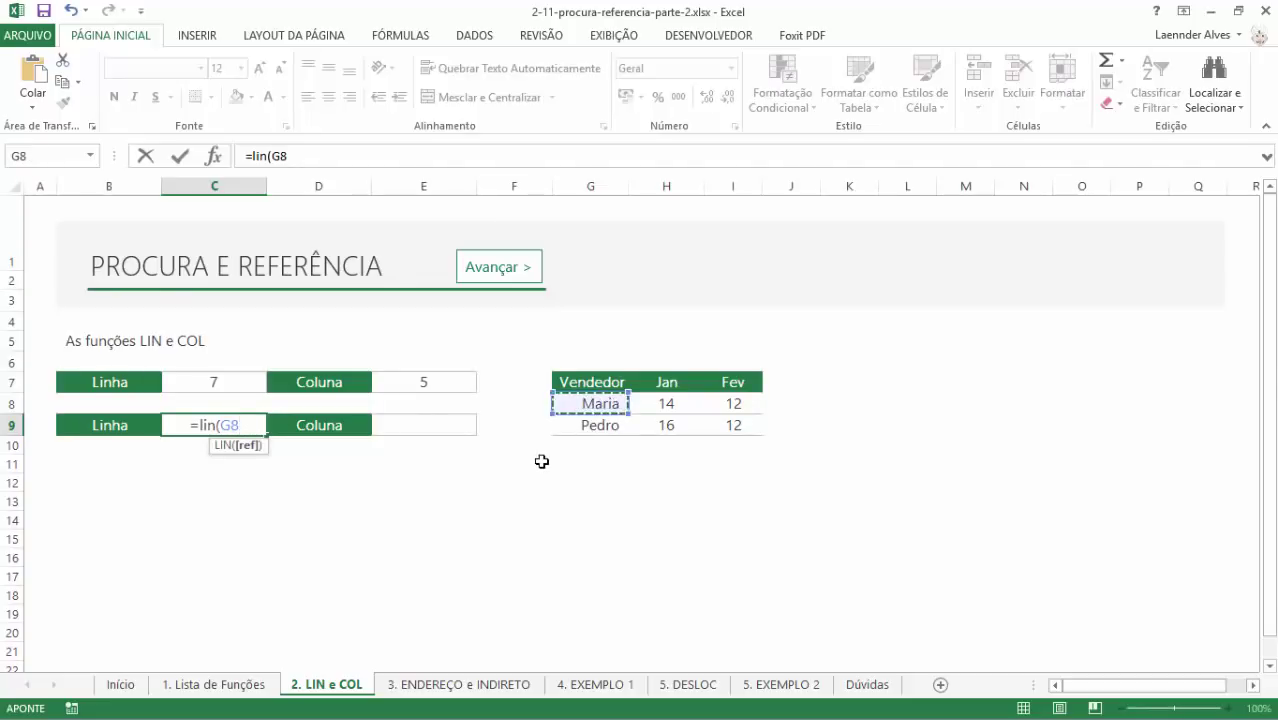
{"action": "key", "text": "ctrl+Return"}
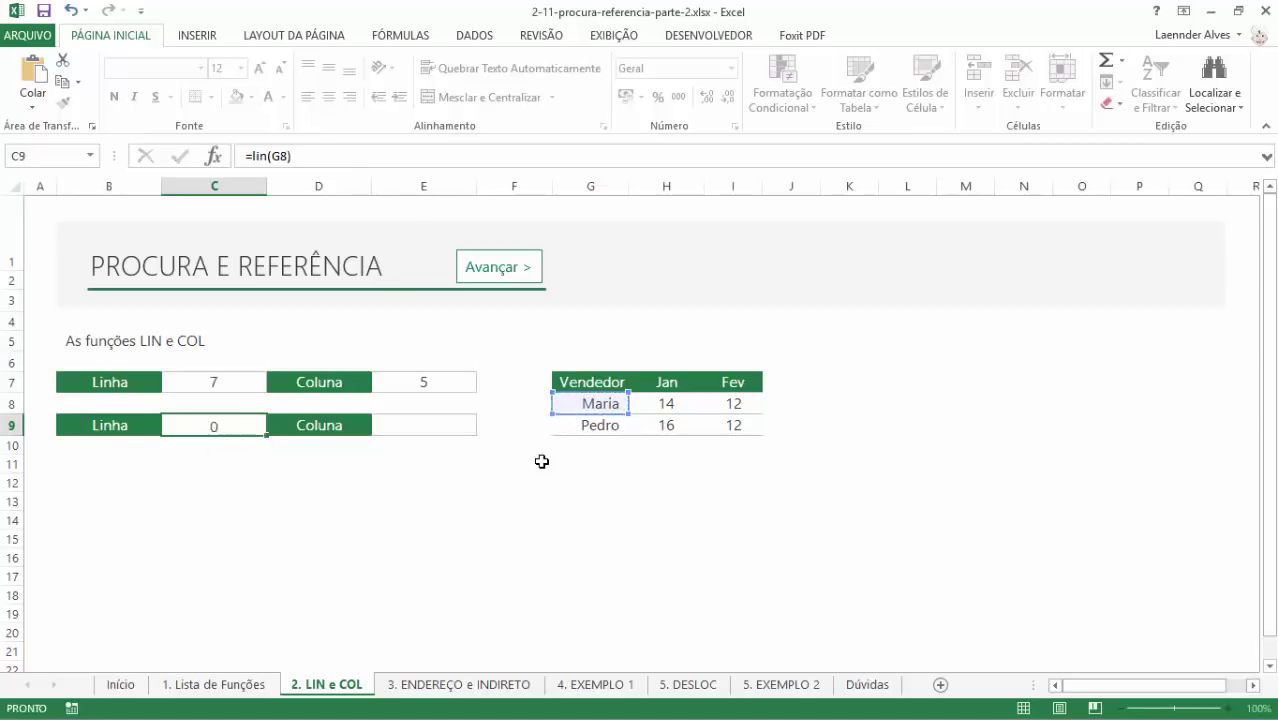
{"action": "key", "text": "Right"}
{"action": "key", "text": "Right"}
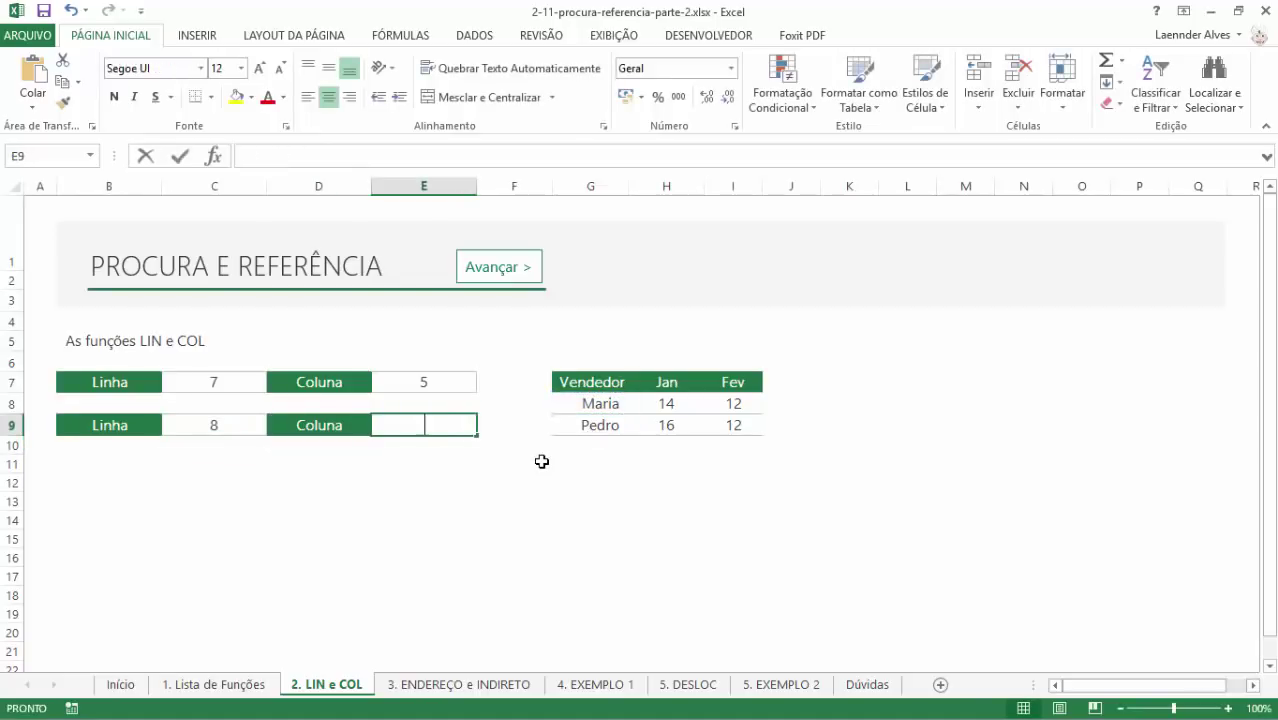
- Enter =COL(G8) in E9 so it returns 7
{"action": "type", "text": "=col("}
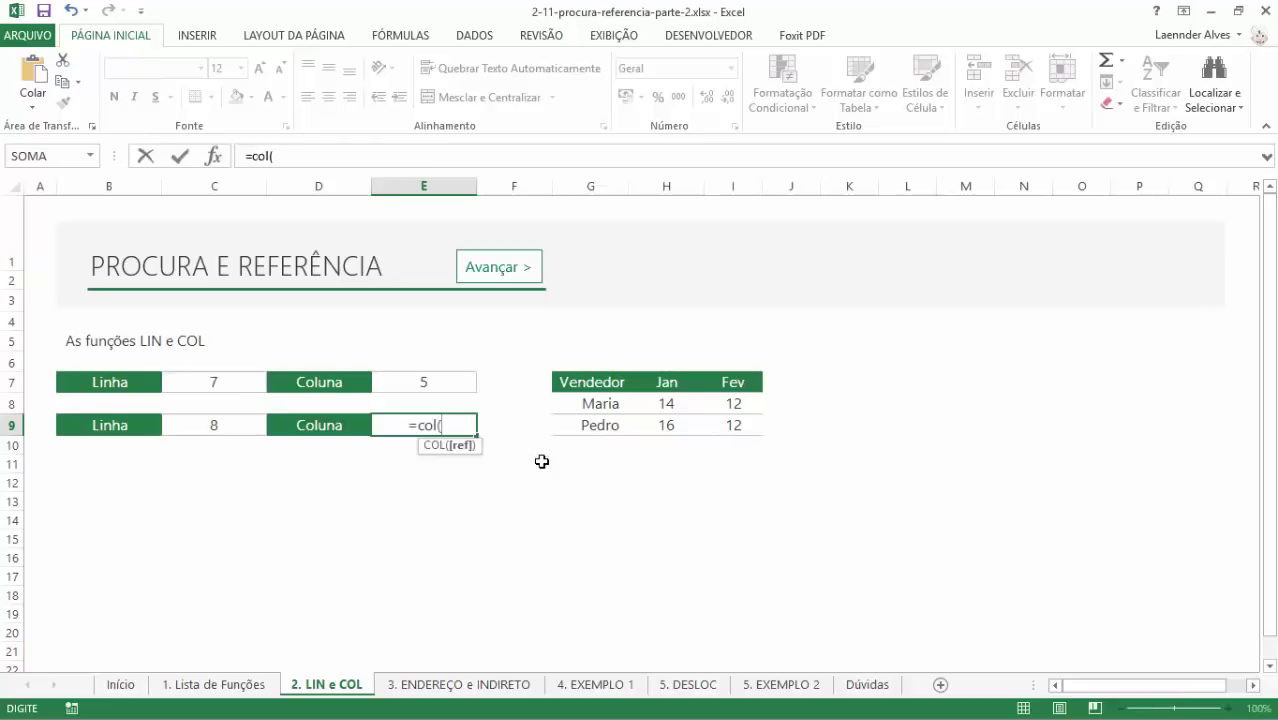
{"action": "left_click", "coordinate": [580, 412]}
{"action": "type", "text": ")"}
{"action": "key", "text": "Return"}
- Review the =LIN() and =COL() formulas in C7 and E7, then advance to 3. ENDEREÇO e INDIRETO
{"action": "key", "text": "Up"}
{"action": "key", "text": "Left"}
{"action": "key", "text": "Left"}
{"action": "key", "text": "Up"}
{"action": "key", "text": "Up"}
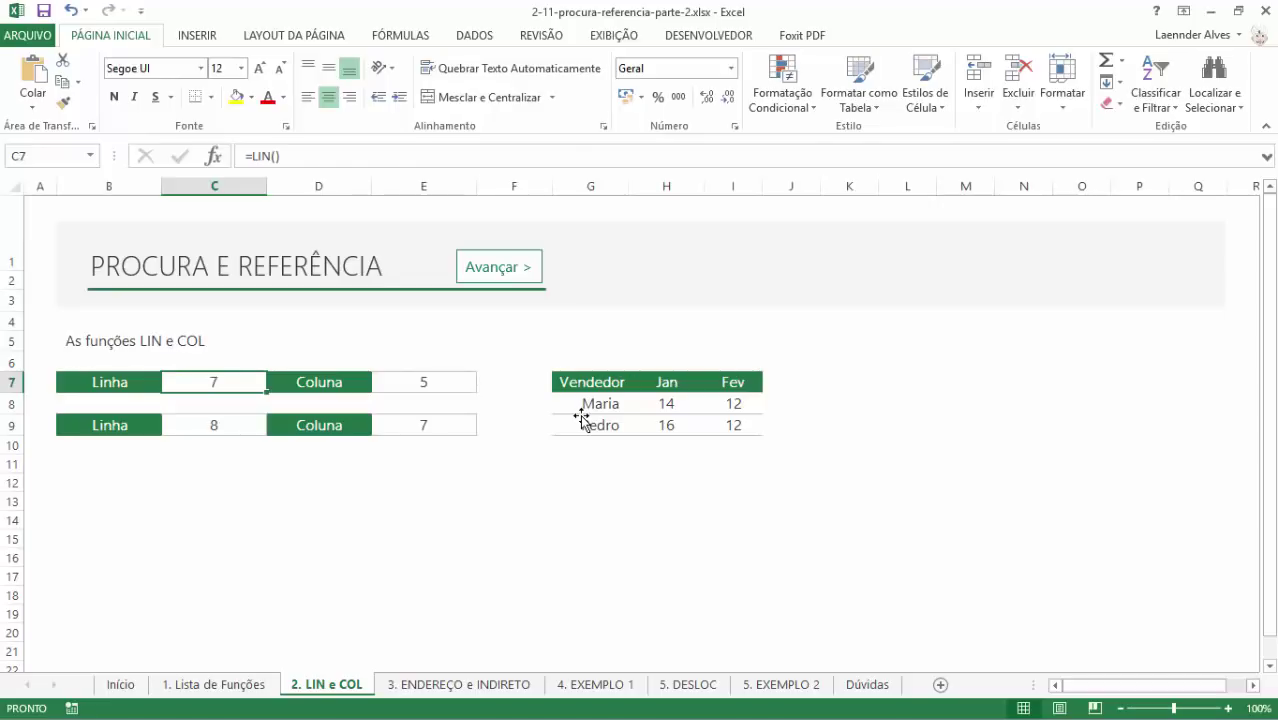
{"action": "key", "text": "Right"}
{"action": "key", "text": "Right"}
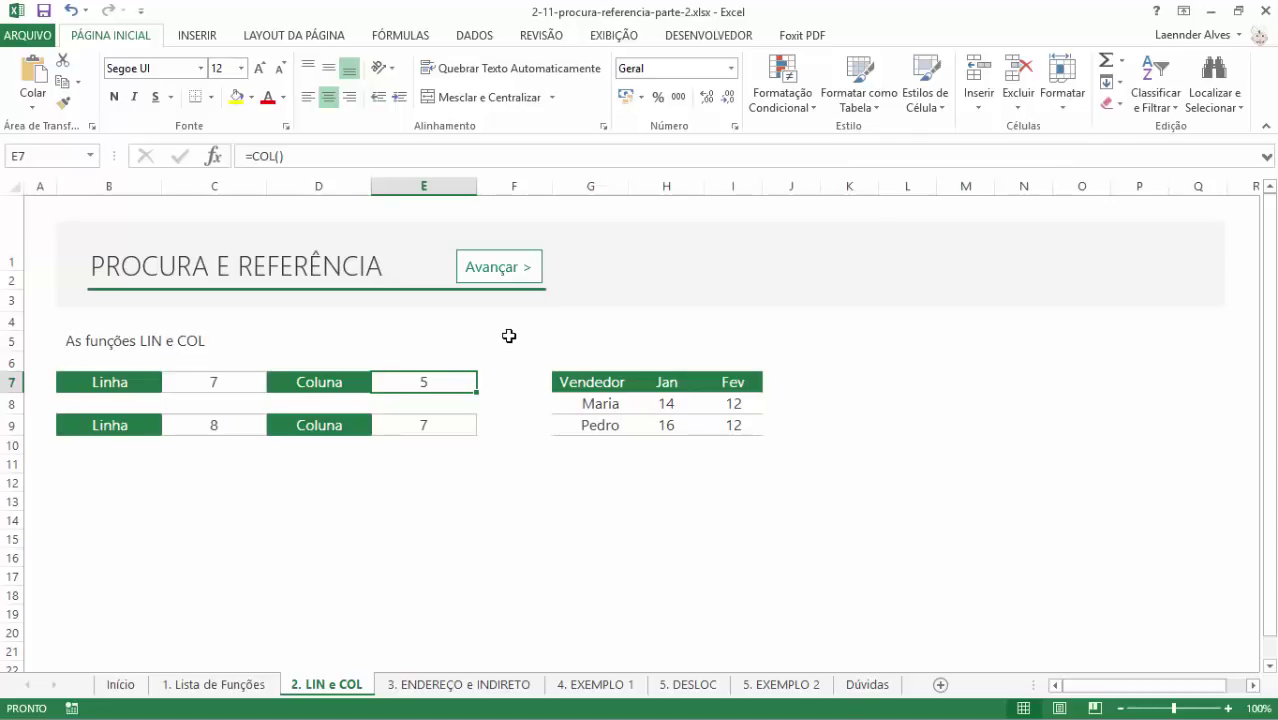
{"action": "left_click", "coordinate": [491, 279]}
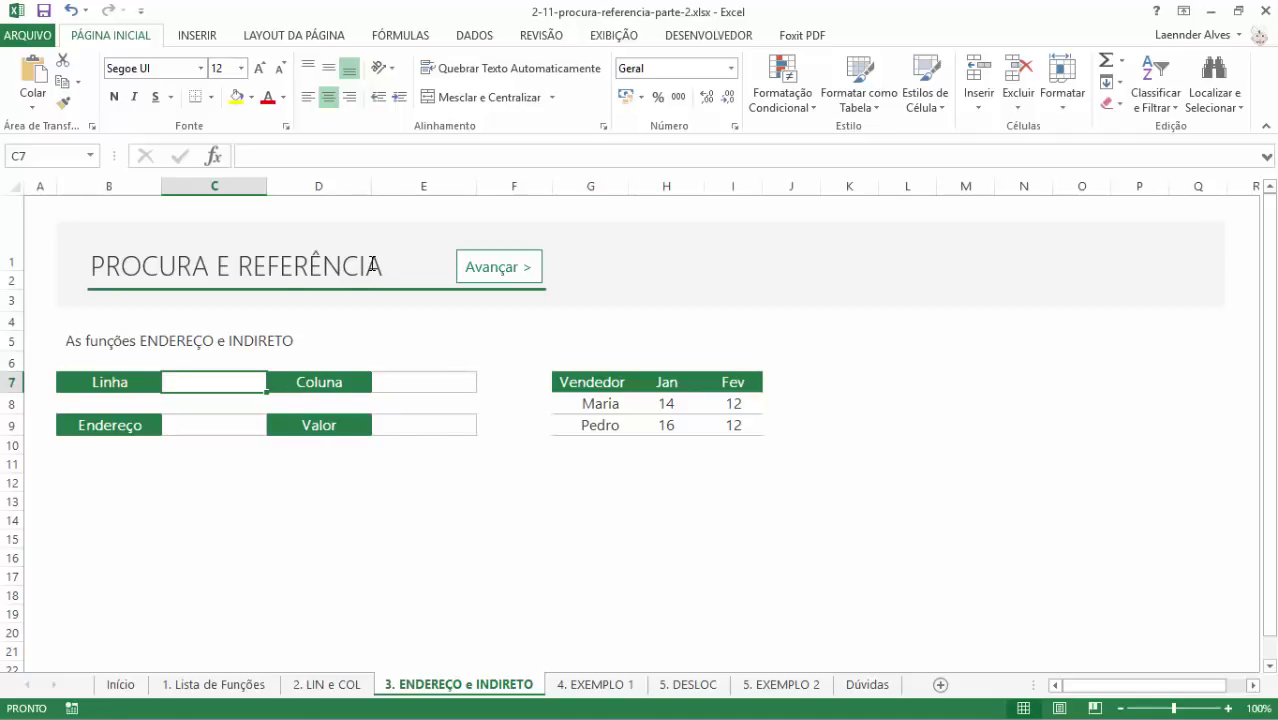
- Enter G8's column 7 in E7 and row 8 in C7
{"action": "left_click", "coordinate": [605, 405]}
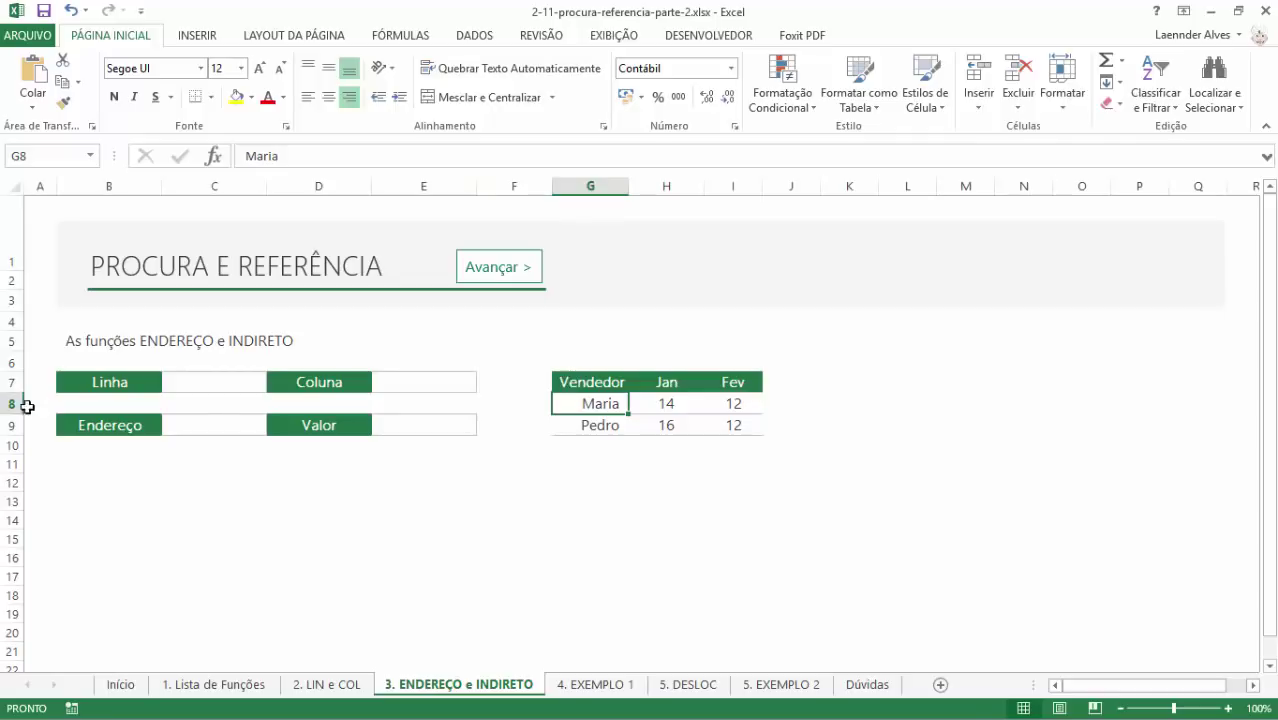
{"action": "left_click", "coordinate": [386, 382]}
{"action": "type", "text": "7"}
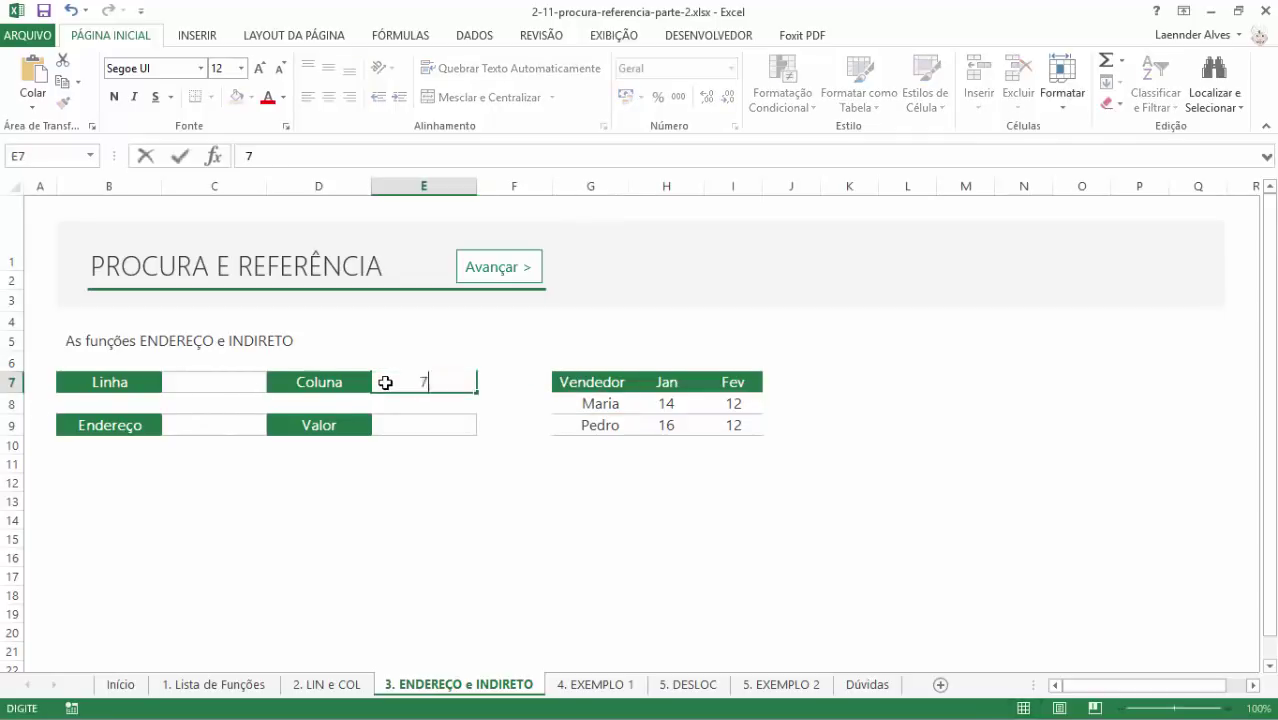
{"action": "key", "text": "Left"}
{"action": "key", "text": "Left"}
{"action": "type", "text": "8"}
{"action": "key", "text": "ctrl+Return"}
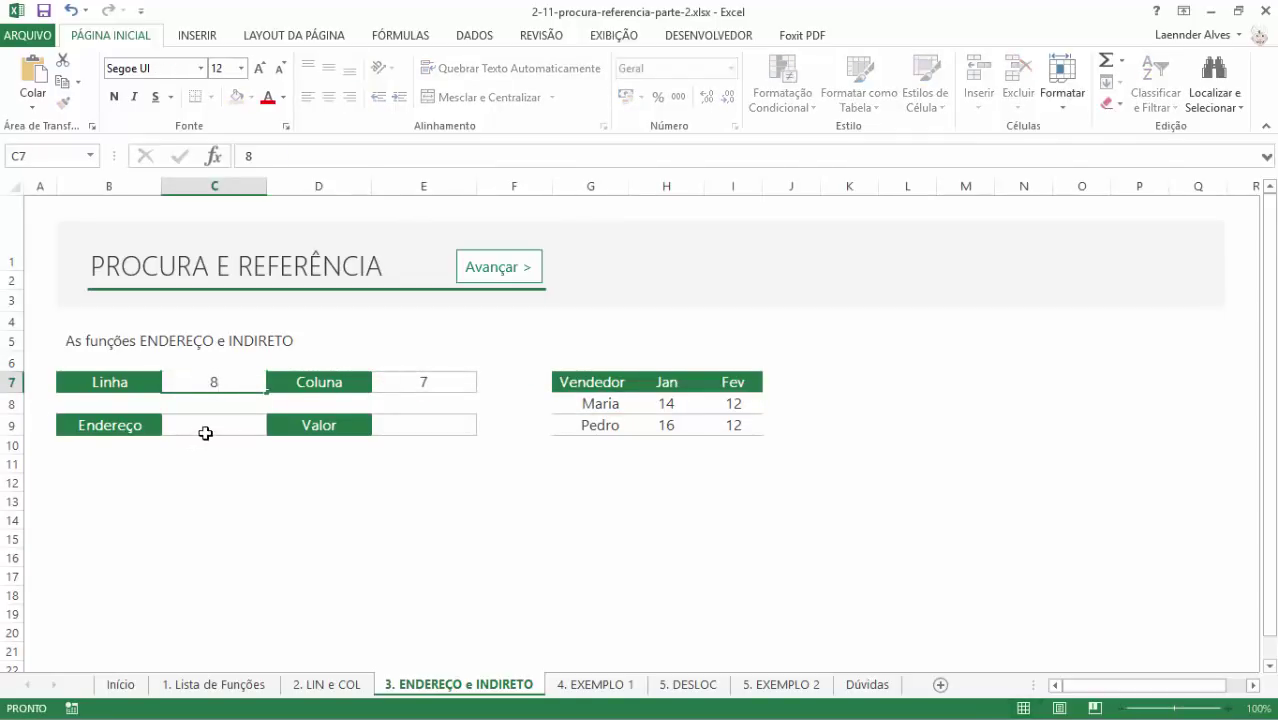
- Enter =ENDEREÇO(C7;E7) in C9 so it returns $G$8
{"action": "left_click", "coordinate": [205, 433]}
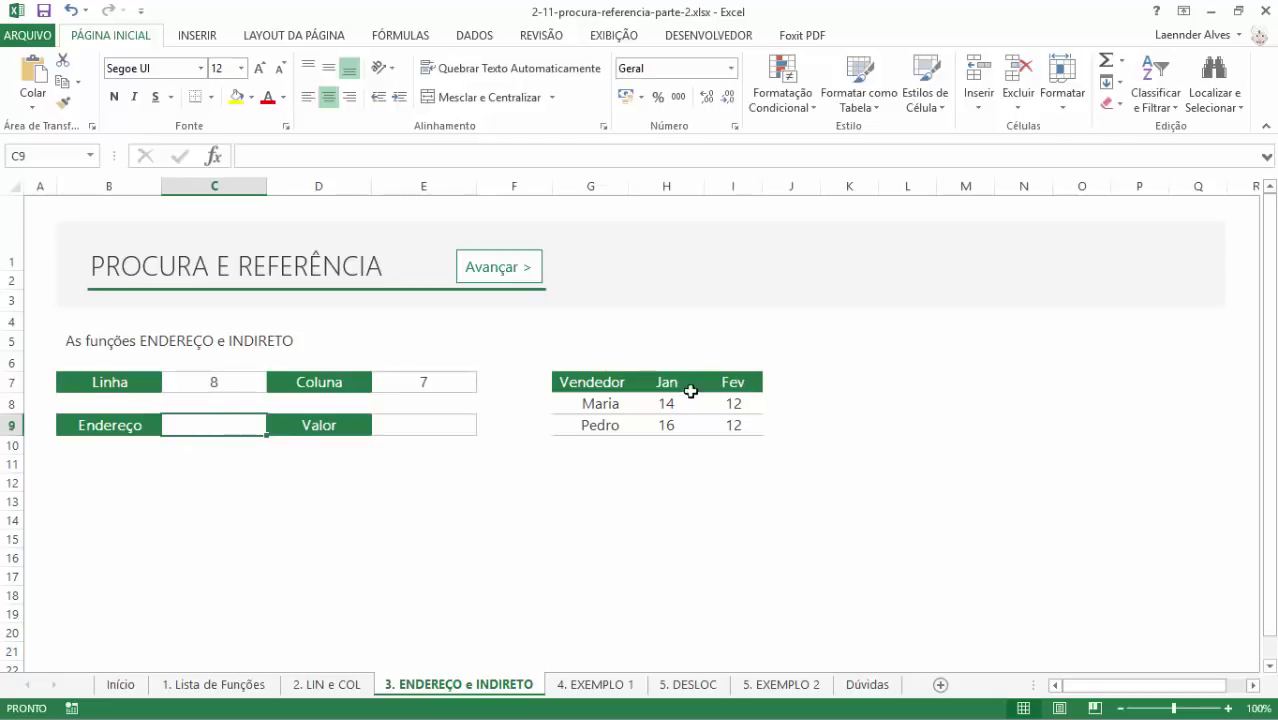
{"action": "type", "text": "="}
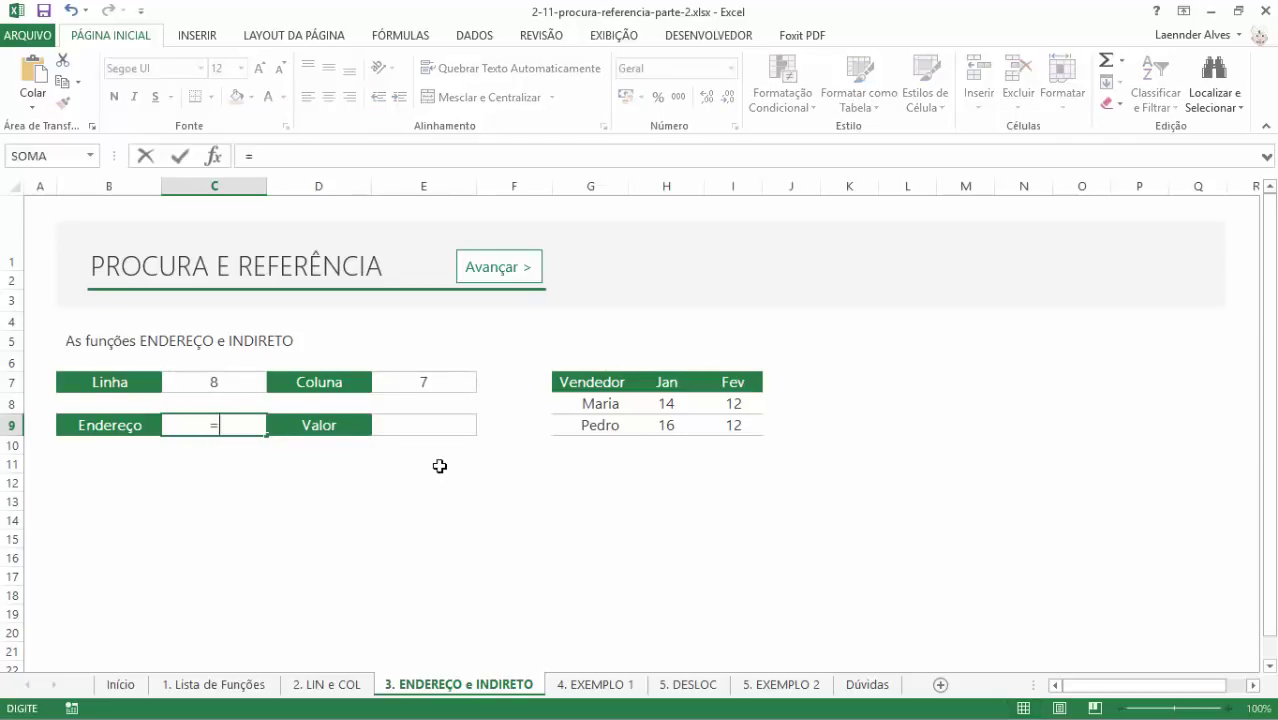
{"action": "type", "text": "end"}
{"action": "key", "text": "Tab"}
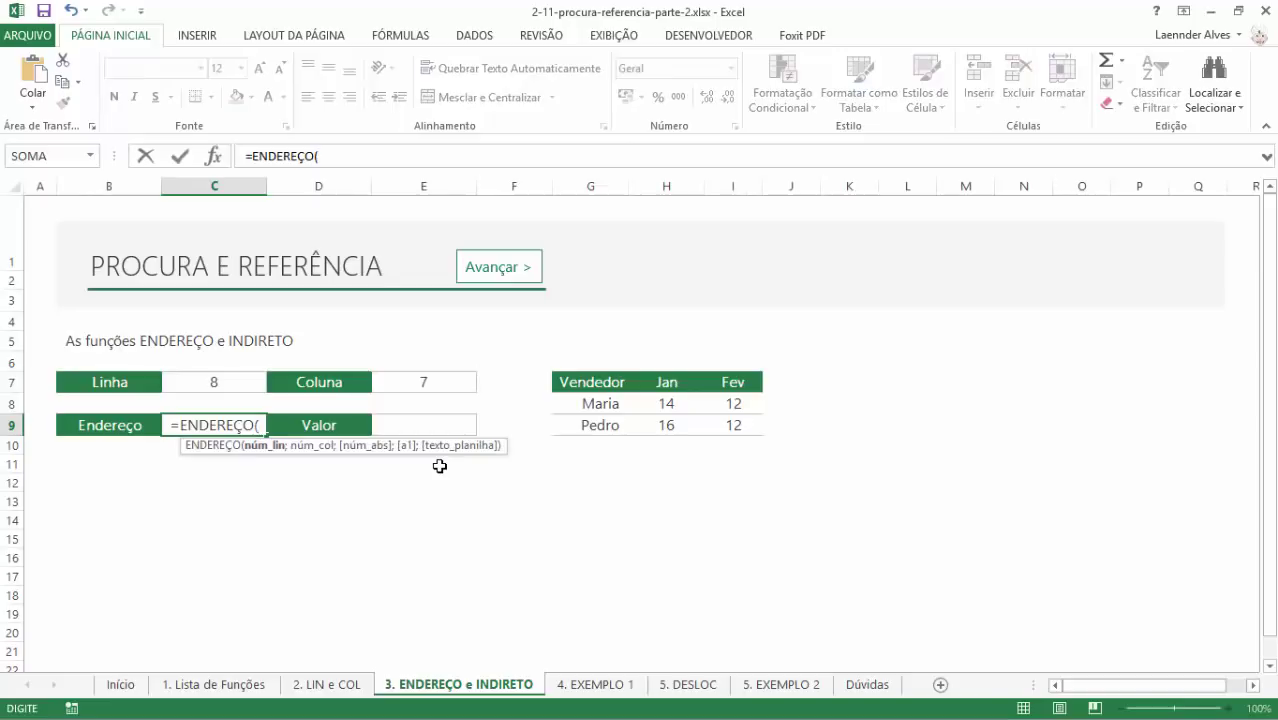
{"action": "left_click", "coordinate": [177, 380]}
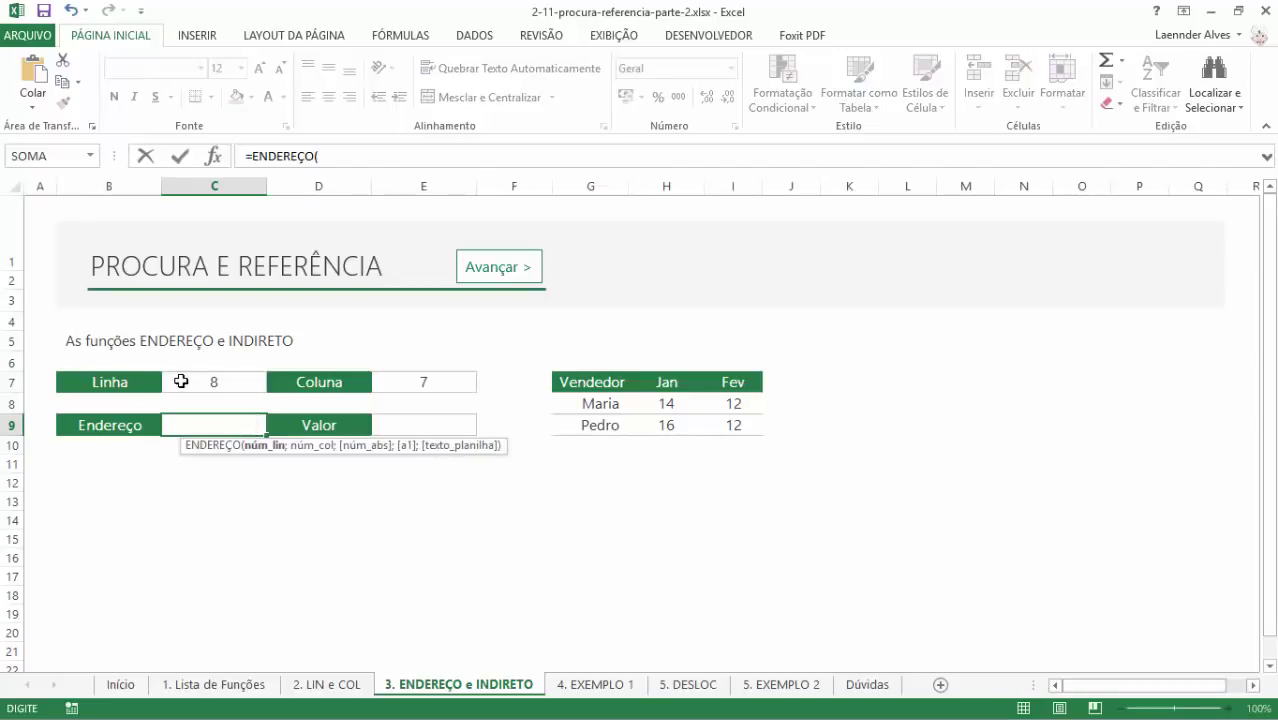
{"action": "type", "text": "C7;"}
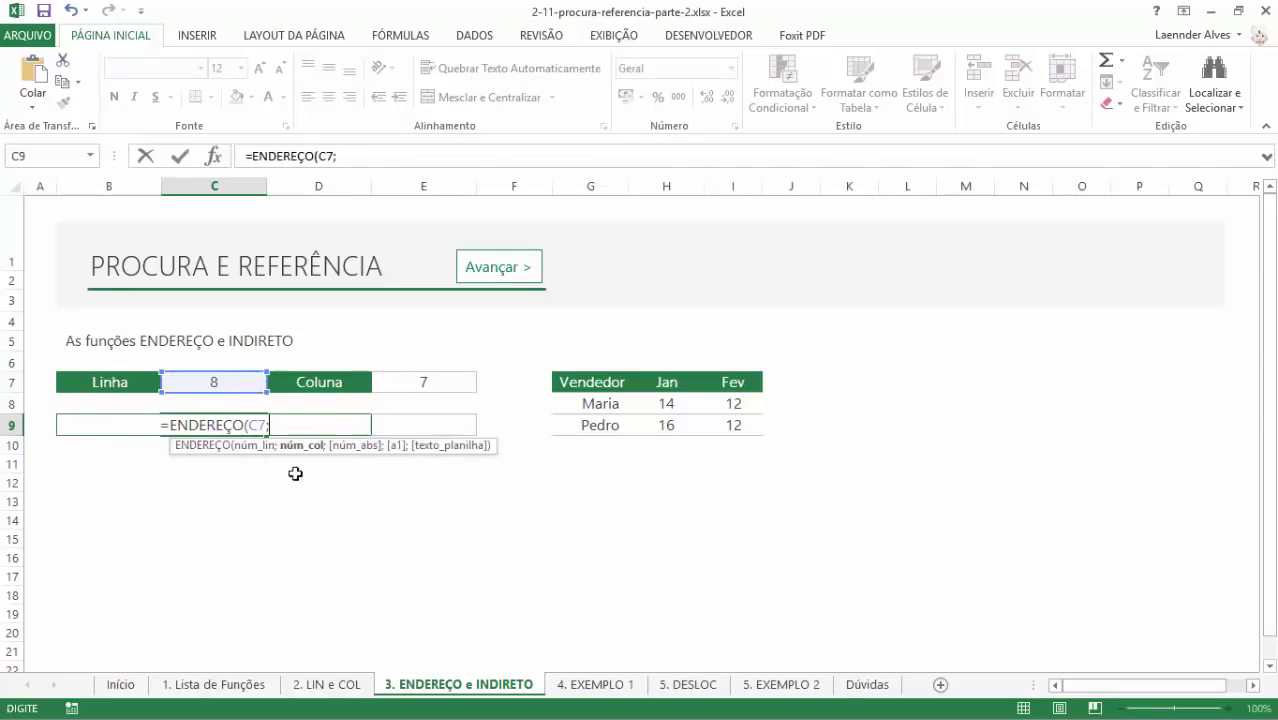
{"action": "left_click", "coordinate": [423, 382]}
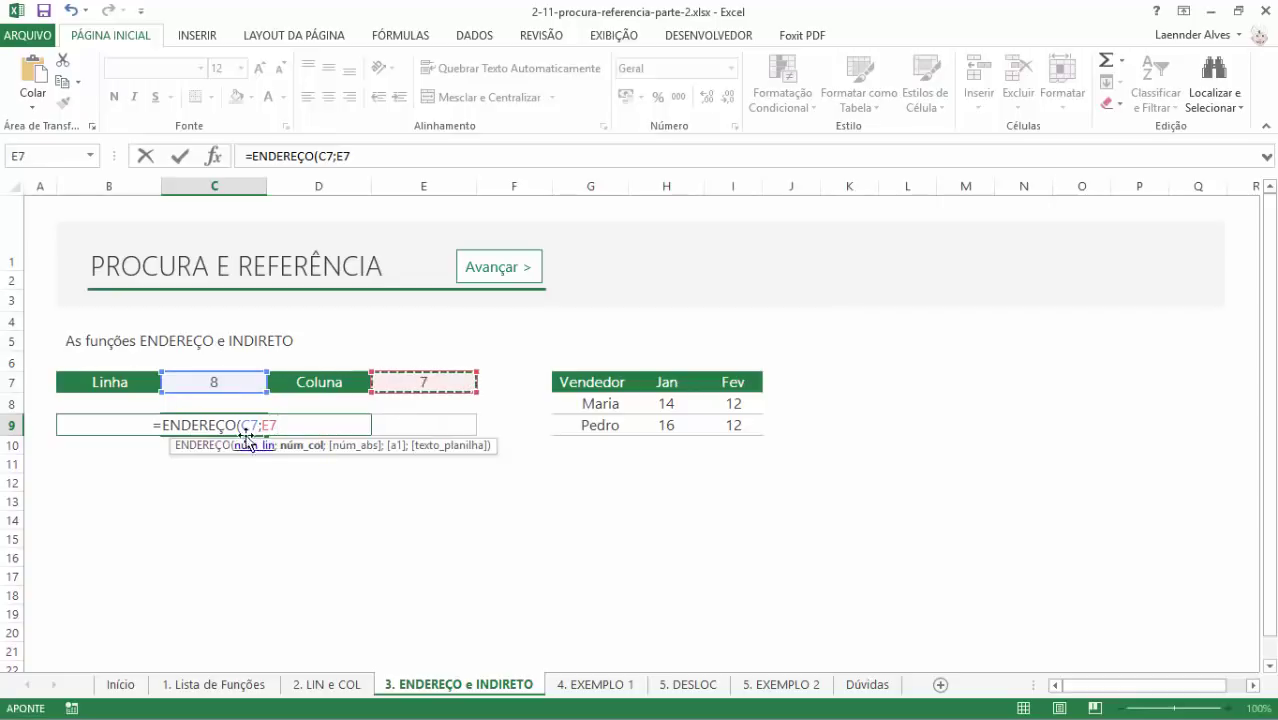
{"action": "type", "text": ")"}
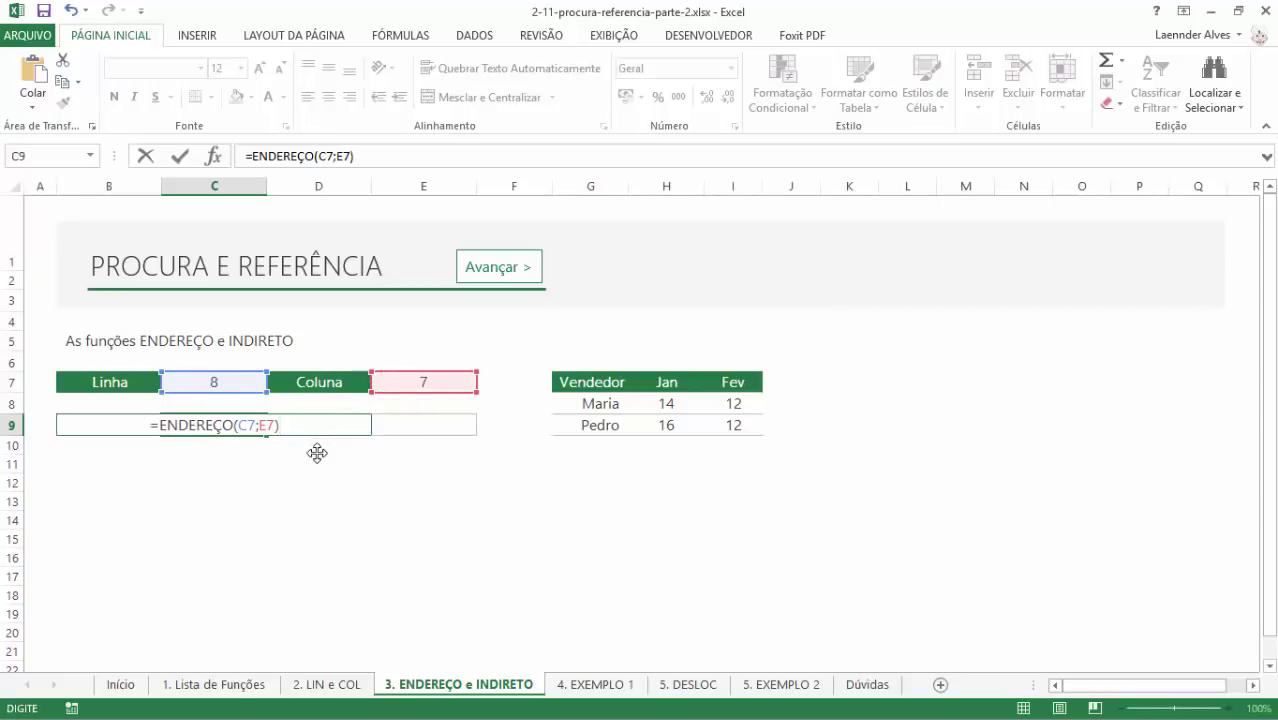
{"action": "key", "text": "ctrl+Return"}
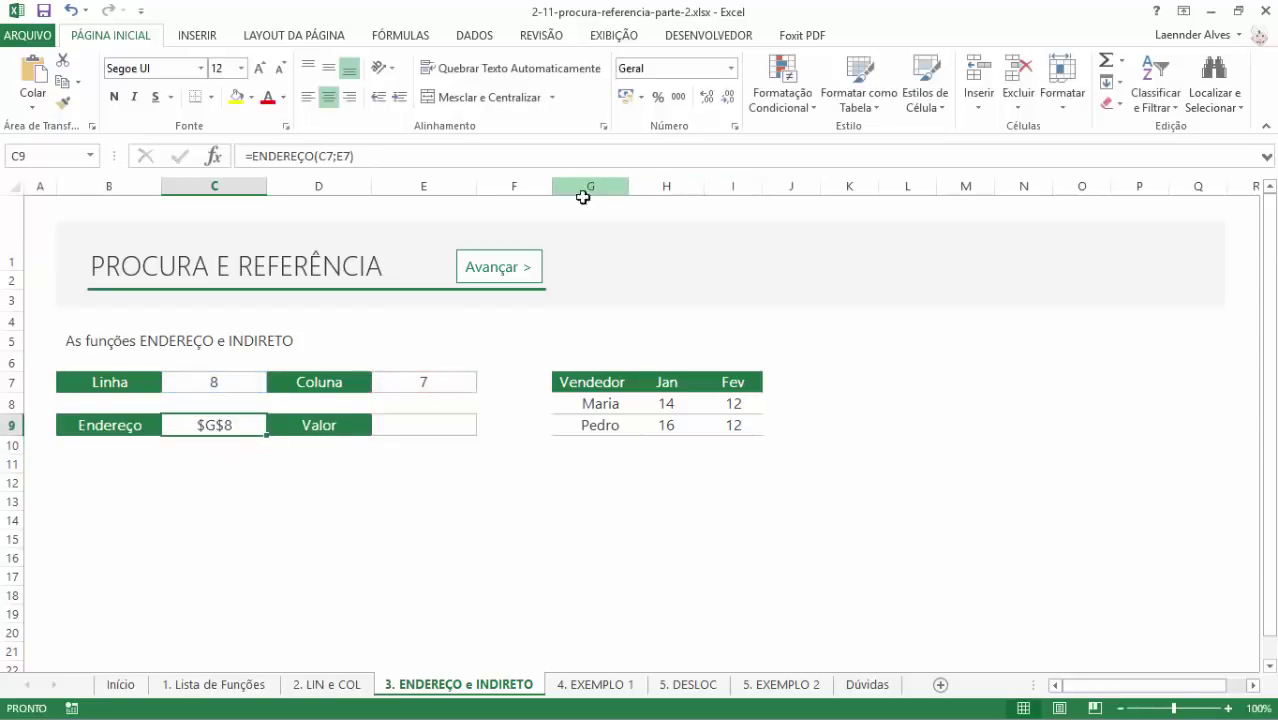
- Compare with cell G8 and reopen the C9 formula for editing
{"action": "left_click", "coordinate": [604, 399]}
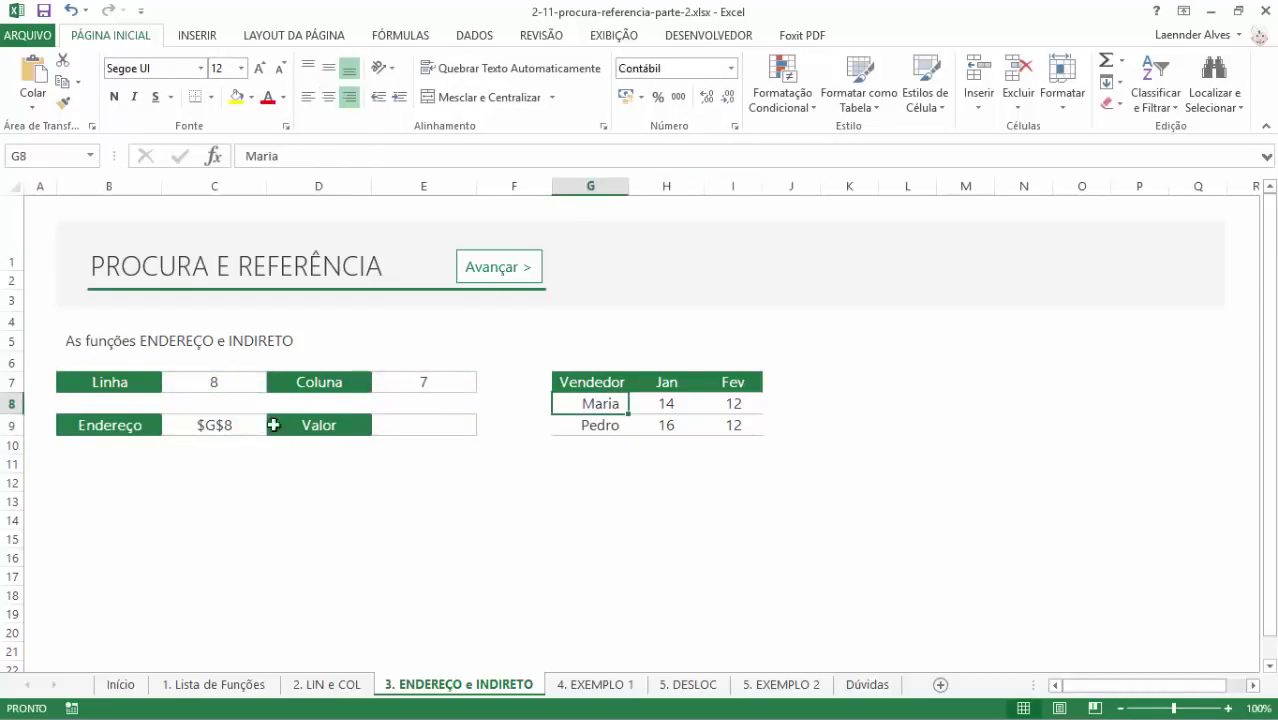
{"action": "left_click", "coordinate": [251, 425]}
{"action": "double_click", "coordinate": [251, 425]}
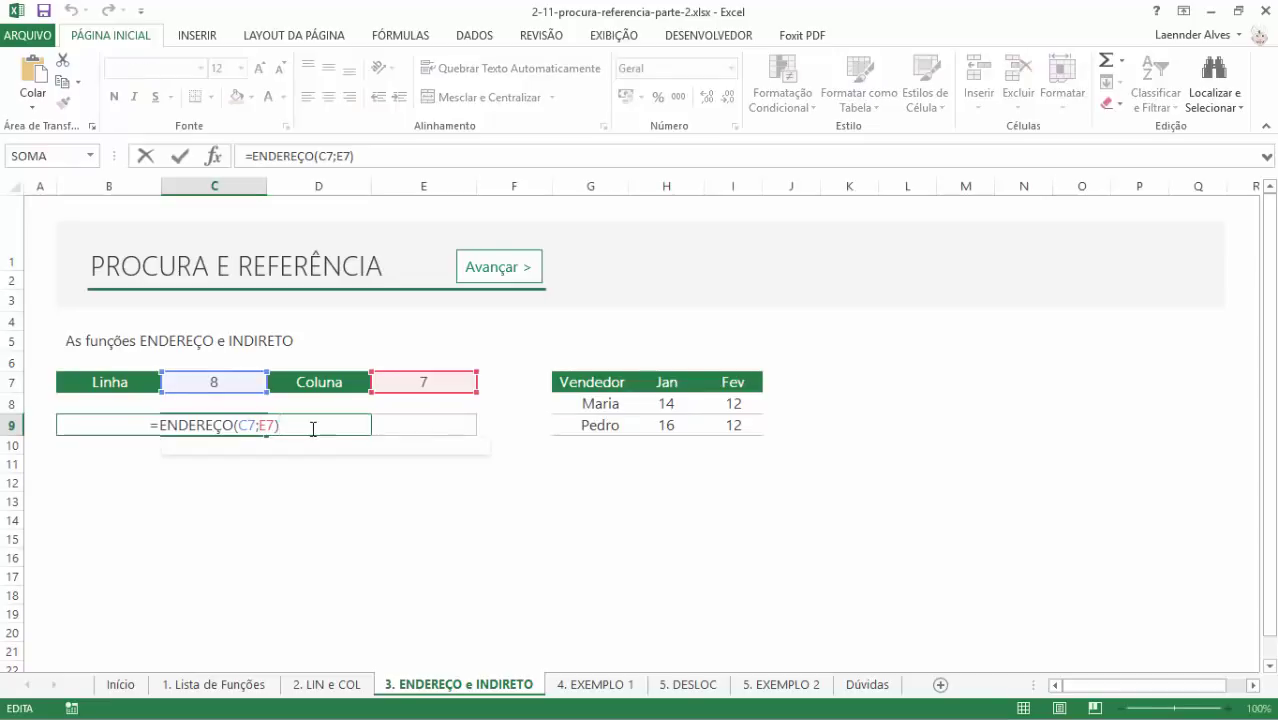
{"action": "key", "text": "BackSpace"}
{"action": "type", "text": ";"}
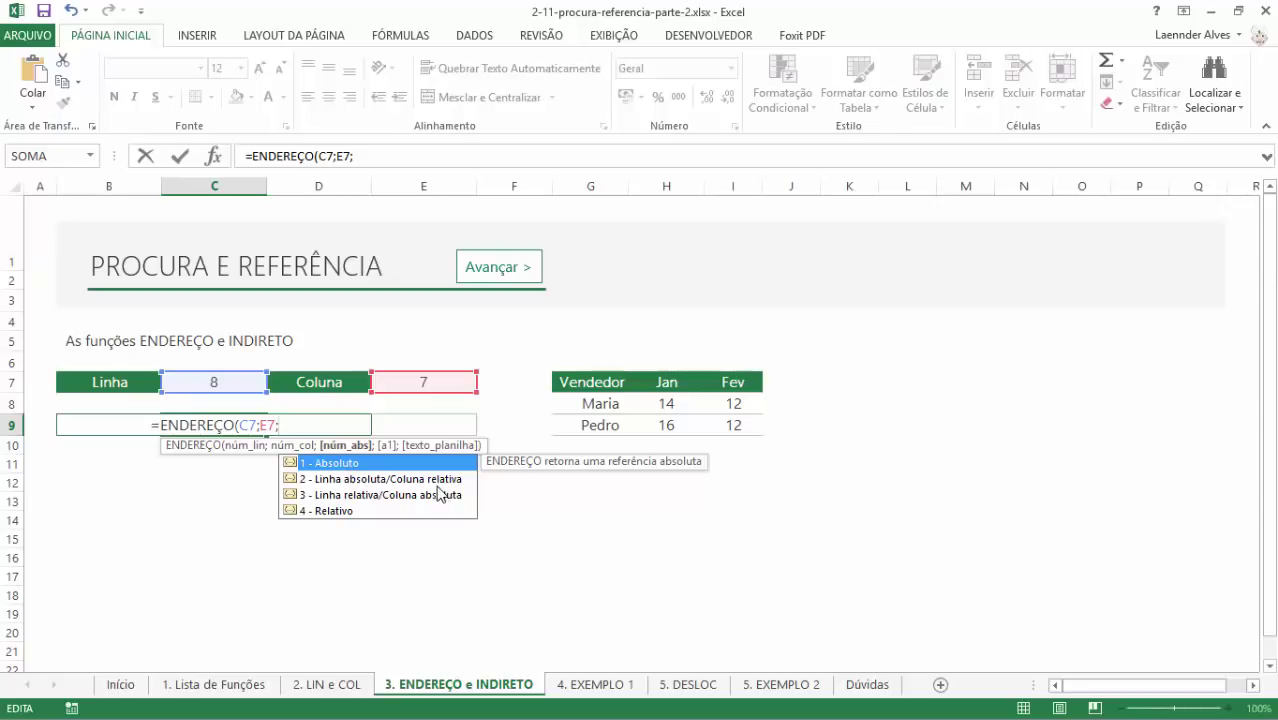
{"action": "double_click", "coordinate": [335, 511]}
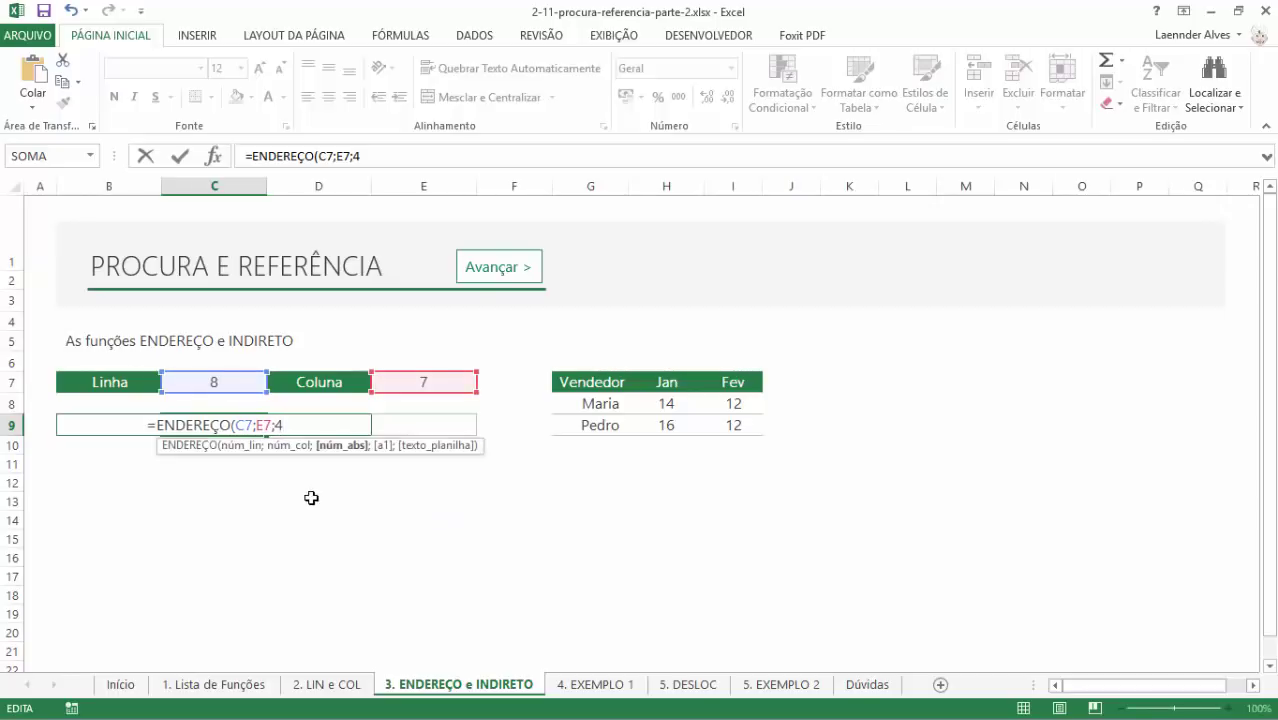
{"action": "type", "text": ")"}
{"action": "key", "text": "ctrl+Return"}
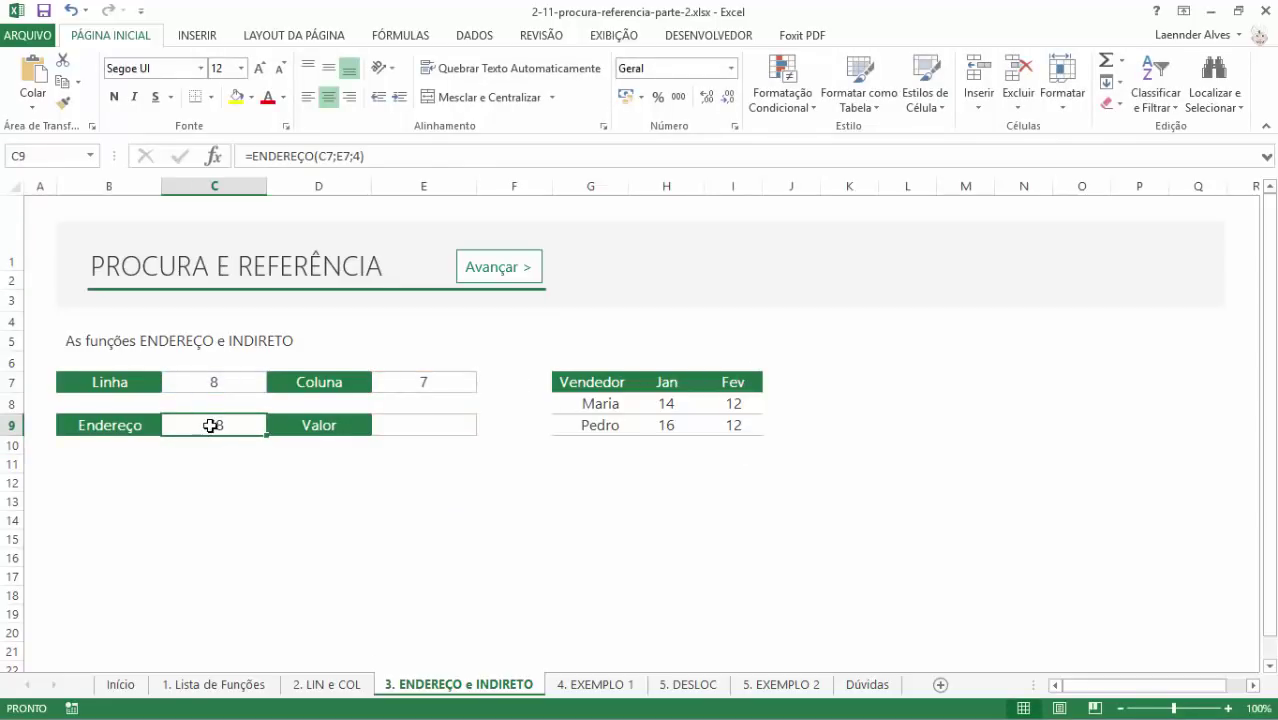
{"action": "double_click", "coordinate": [211, 425]}
{"action": "left_click", "coordinate": [299, 420]}
{"action": "key", "text": "BackSpace"}
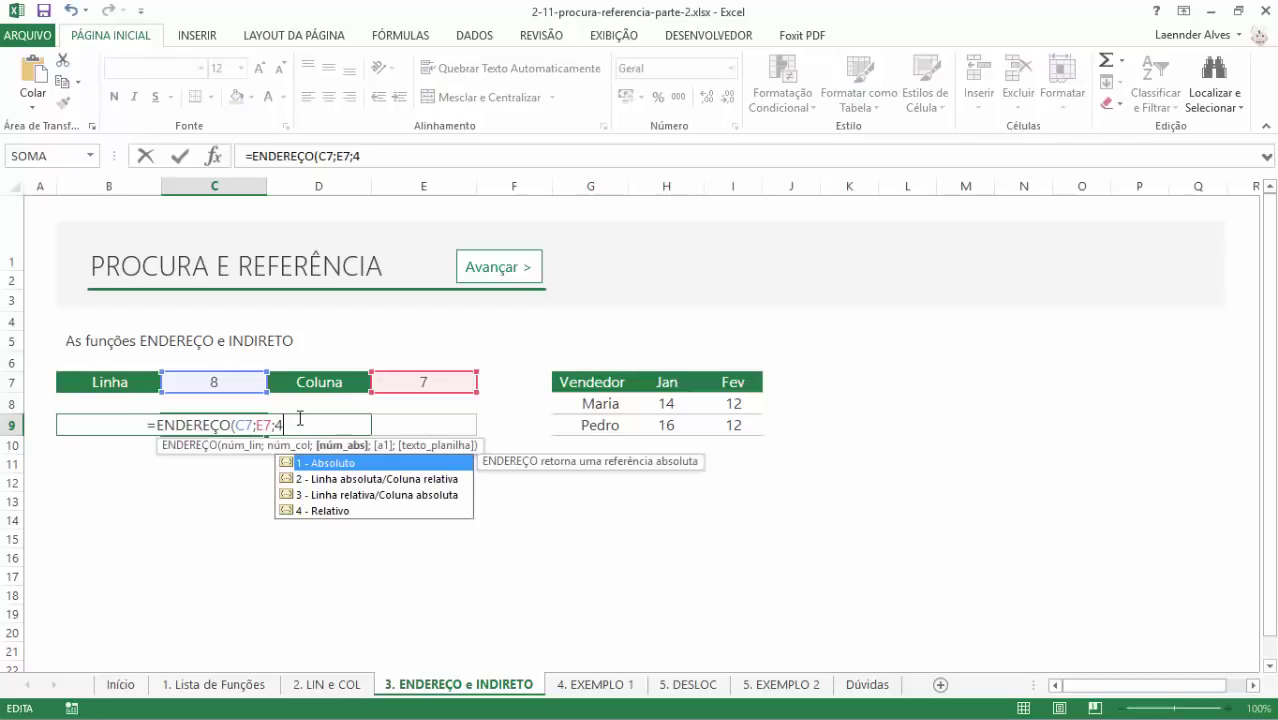
{"action": "key", "text": "BackSpace"}
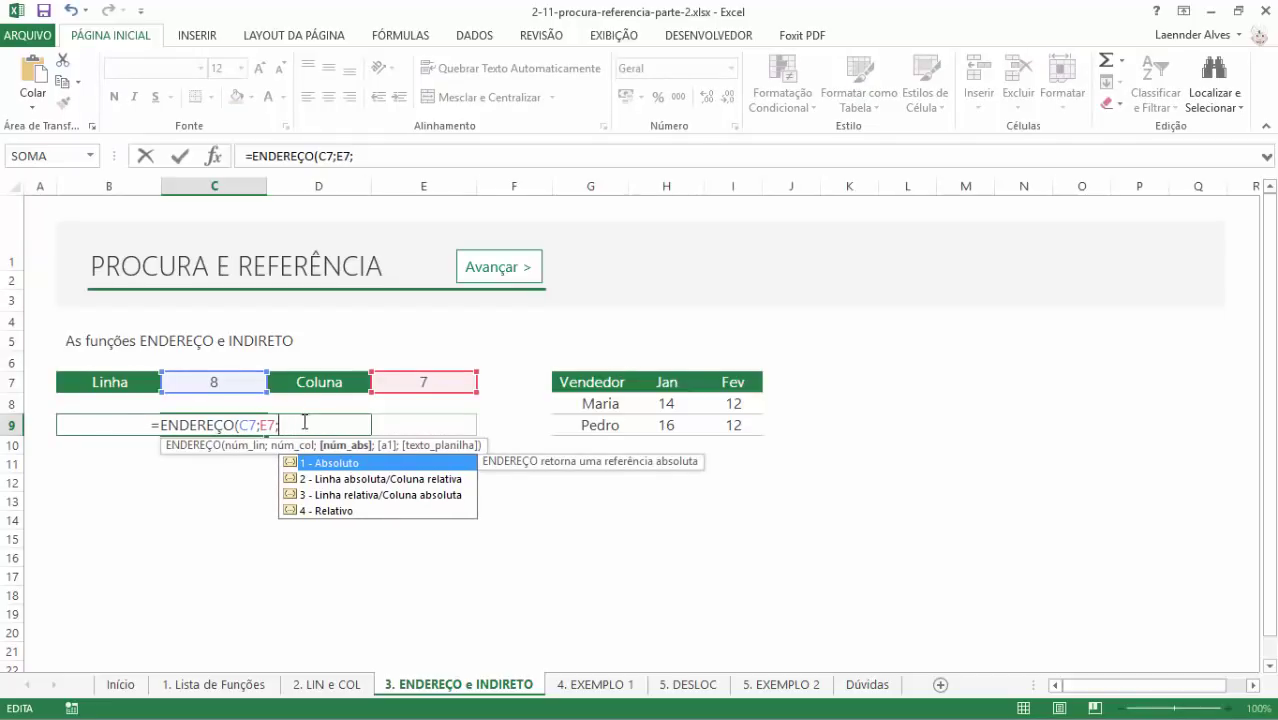
{"action": "double_click", "coordinate": [335, 463]}
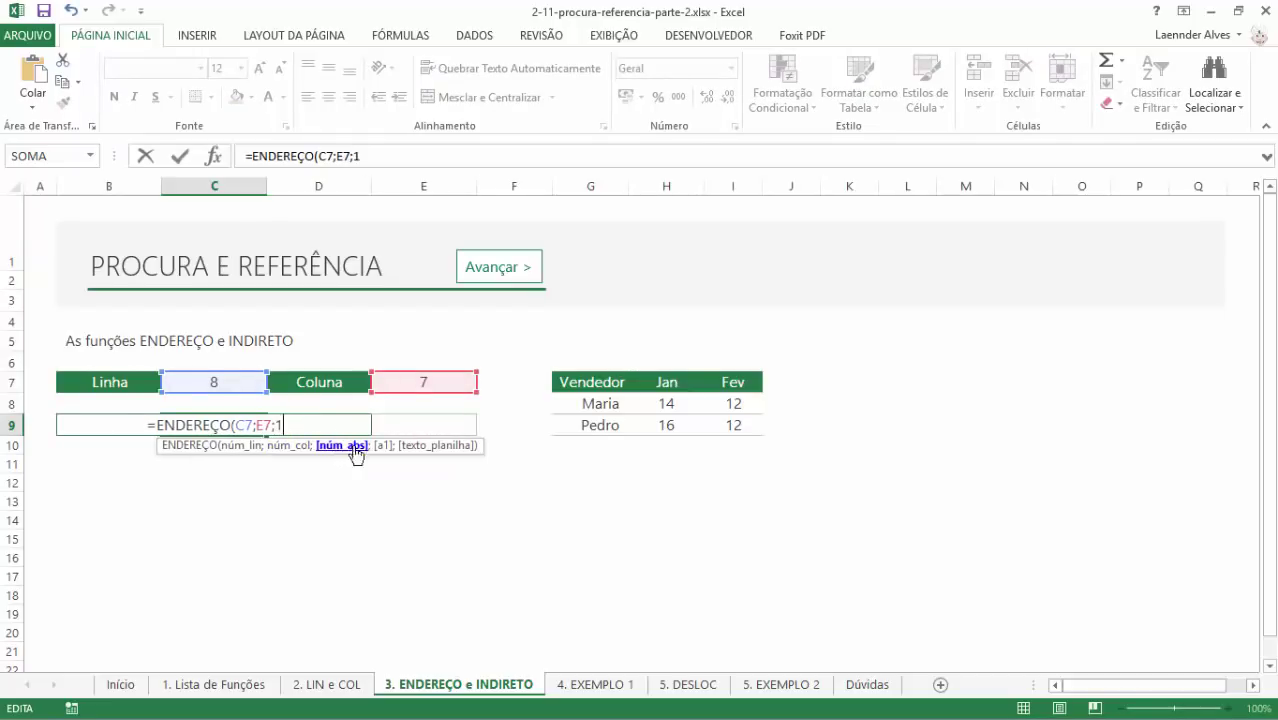
{"action": "type", "text": ";"}
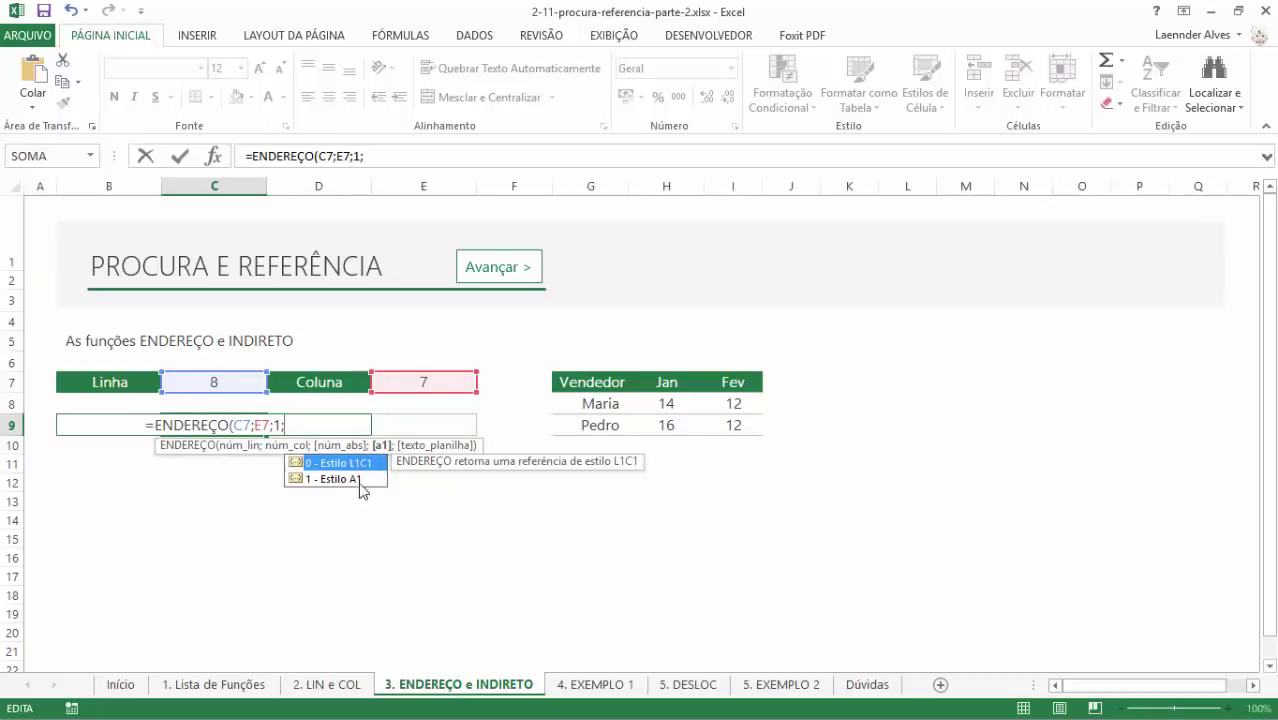
{"action": "double_click", "coordinate": [343, 463]}
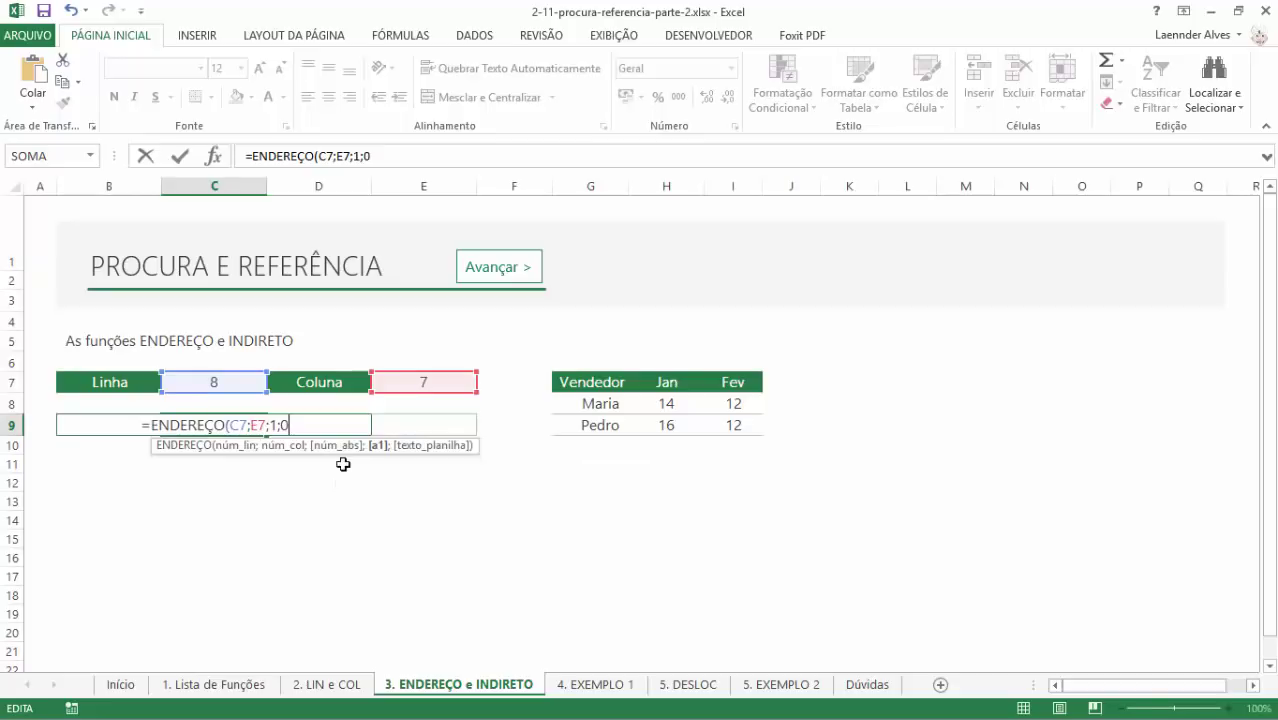
{"action": "type", "text": ")"}
{"action": "key", "text": "Up"}
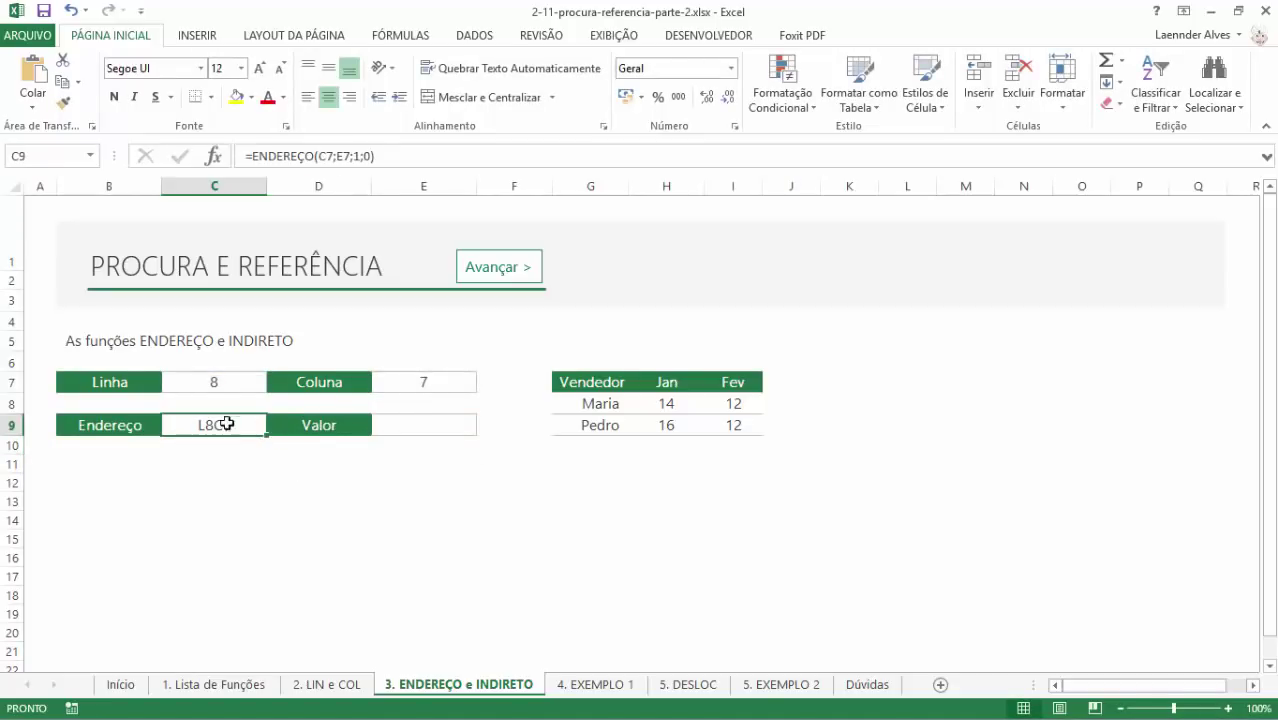
{"action": "double_click", "coordinate": [247, 425]}
{"action": "left_click", "coordinate": [317, 428]}
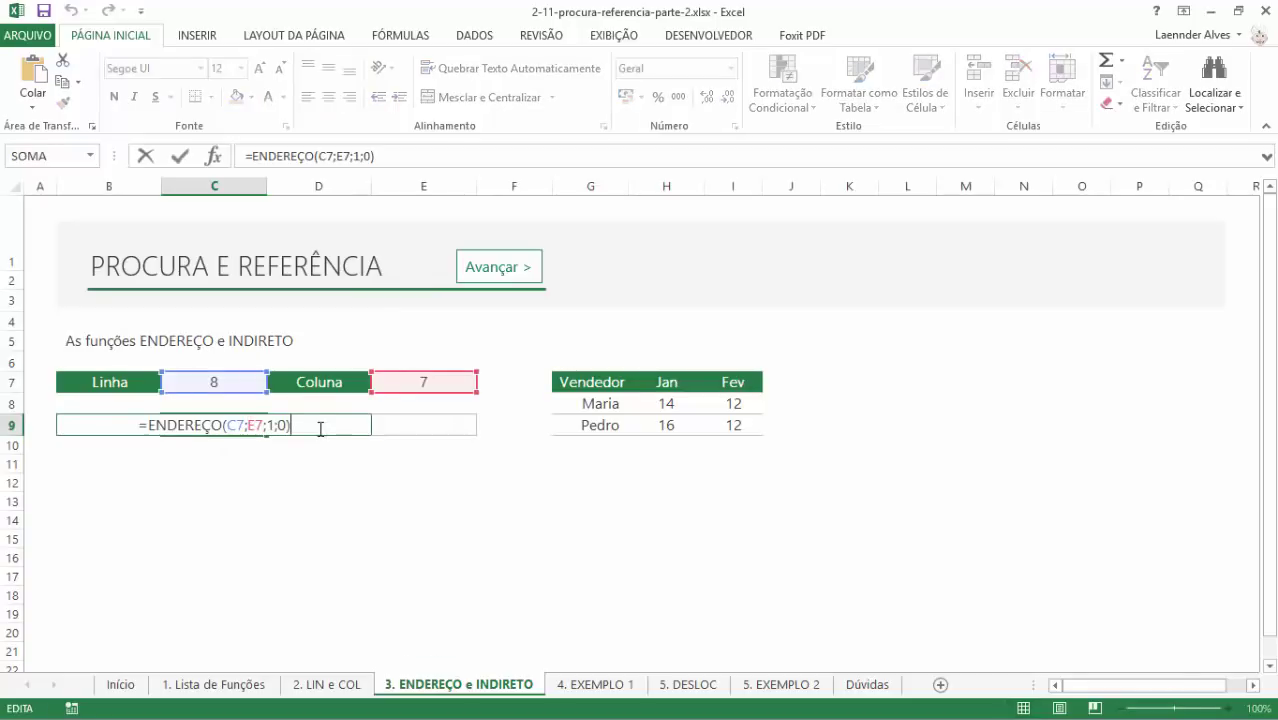
{"action": "key", "text": "BackSpace"}
{"action": "key", "text": "BackSpace"}
{"action": "type", "text": "1"}
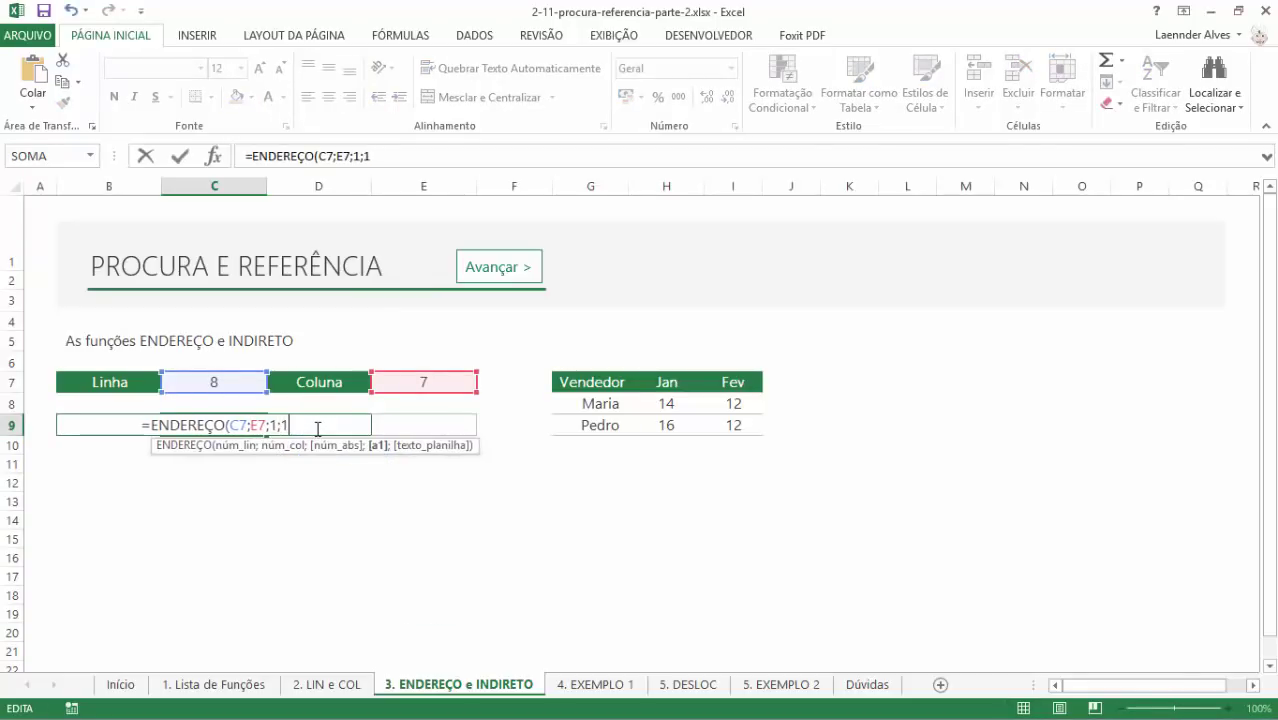
{"action": "type", "text": ")"}
{"action": "key", "text": "Return"}
{"action": "key", "text": "Up"}
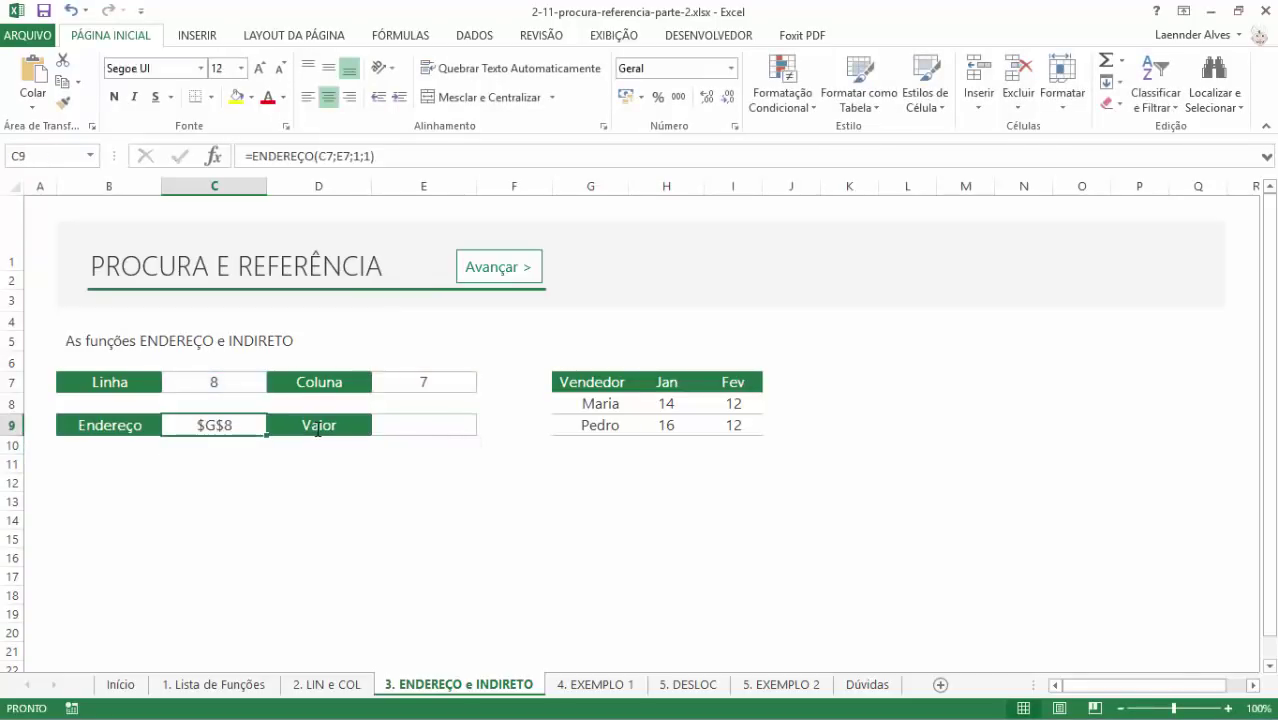
{"action": "key", "text": "F2"}
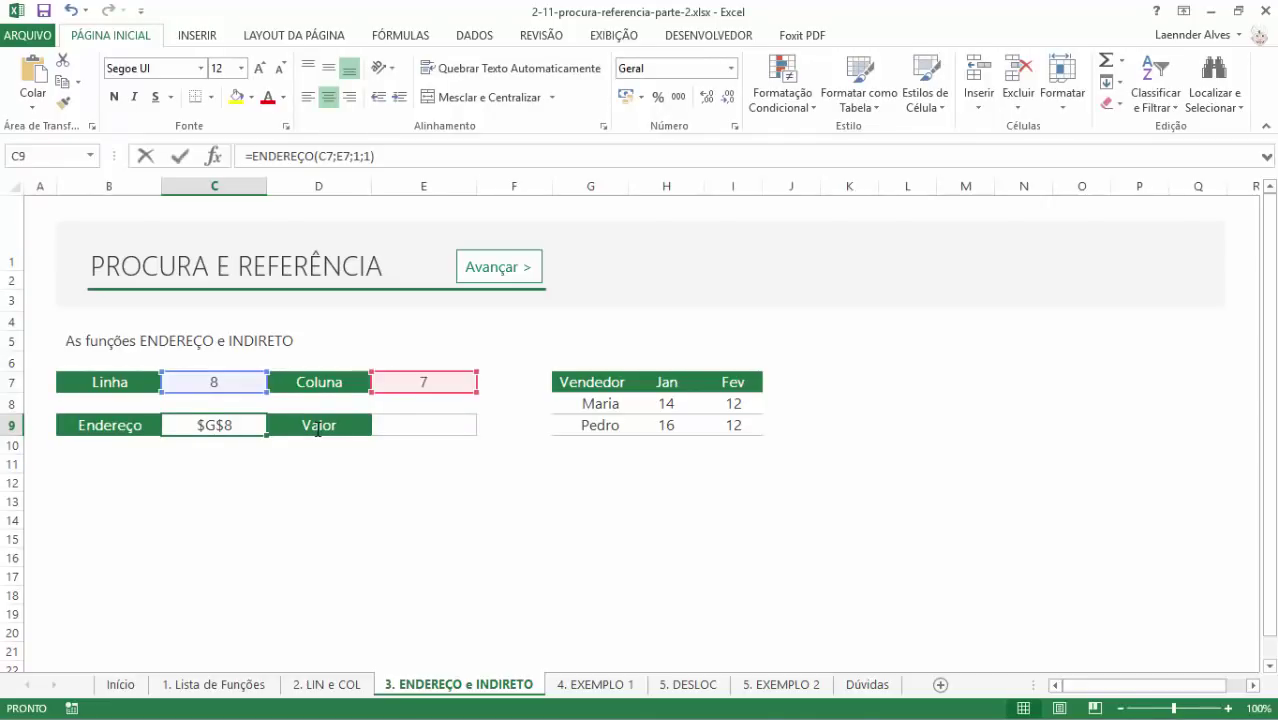
{"action": "key", "text": "BackSpace"}
{"action": "type", "text": ";\""}
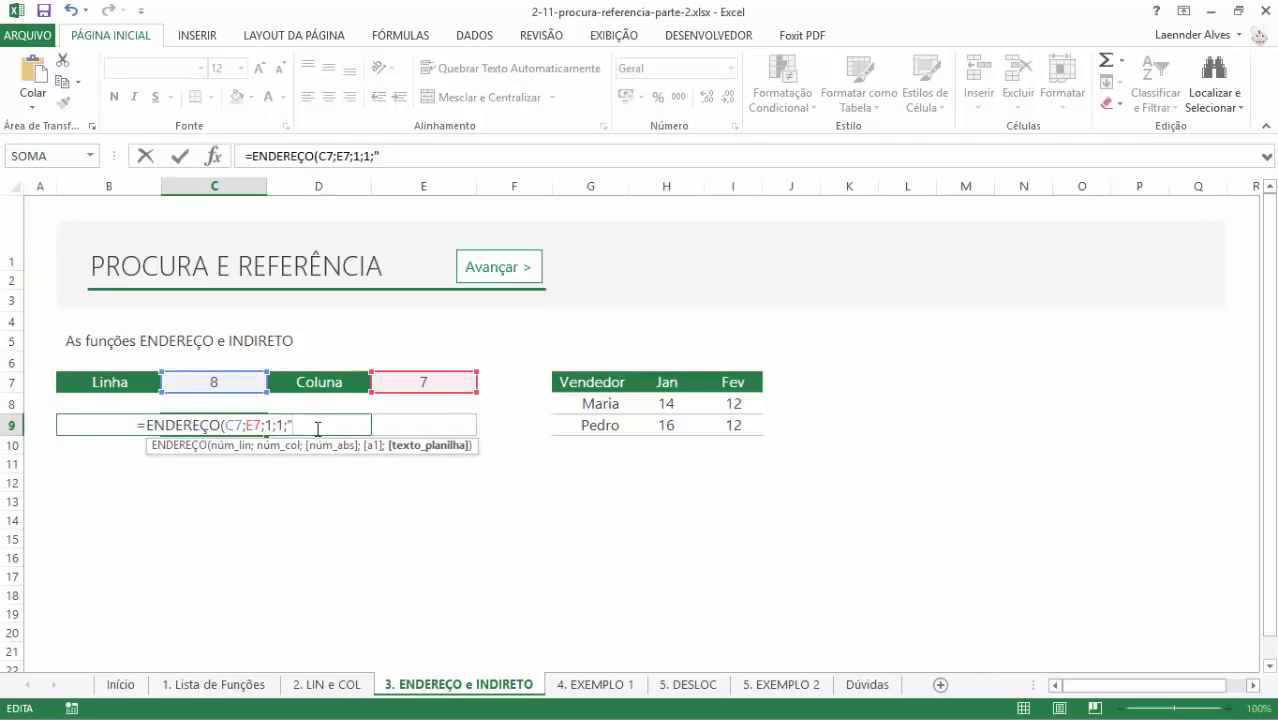
{"action": "type", "text": "Inicio\")"}
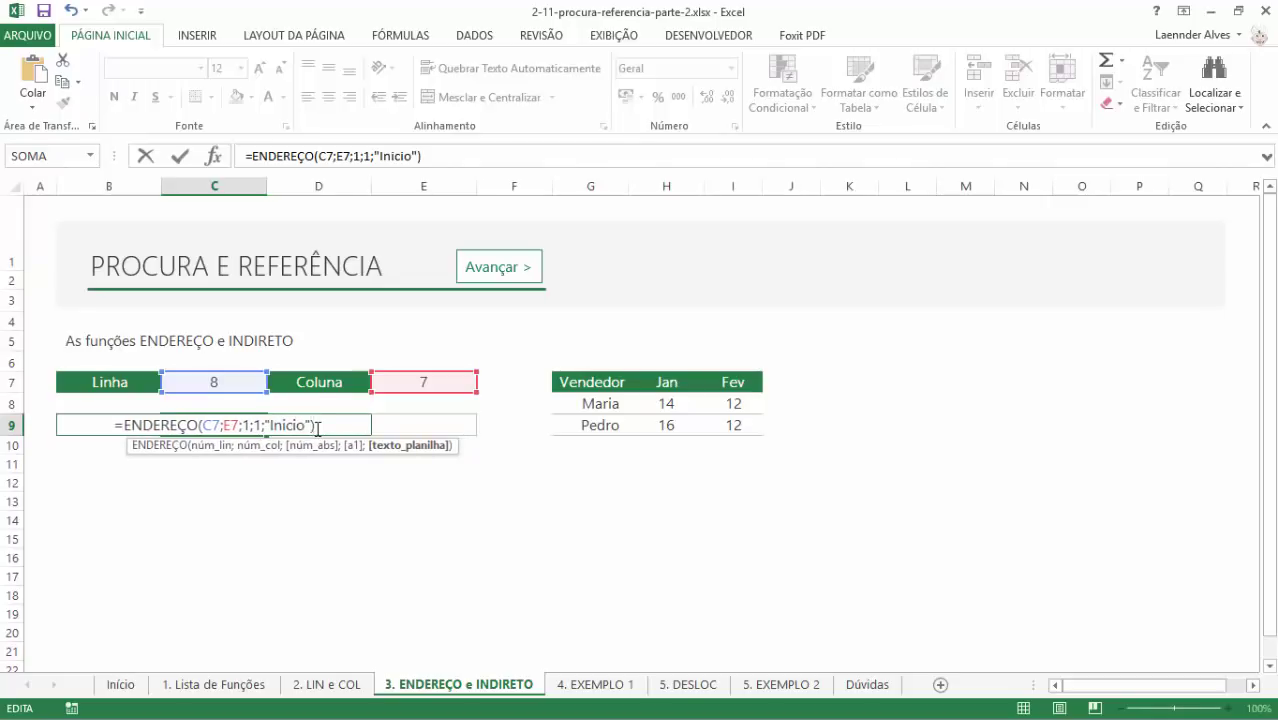
{"action": "key", "text": "Return"}
{"action": "key", "text": "Up"}
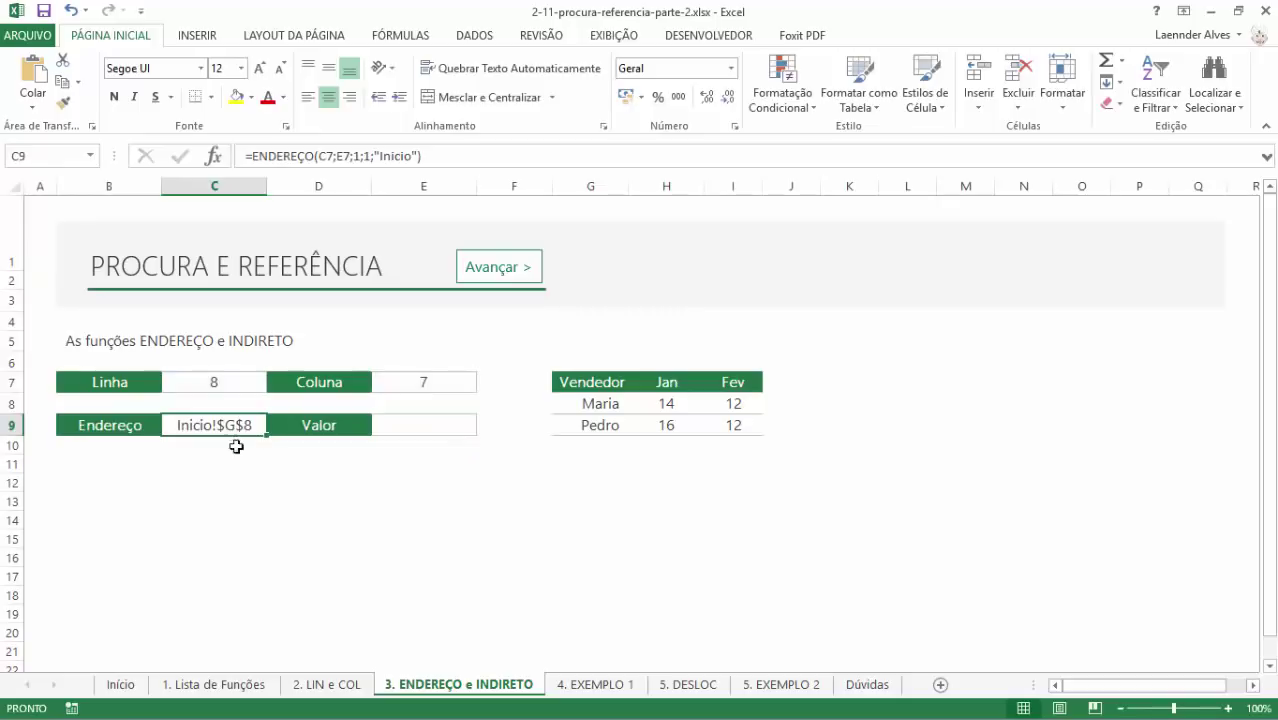
{"action": "double_click", "coordinate": [242, 425]}
{"action": "left_click_drag", "start_coordinate": [239, 425], "coordinate": [361, 424]}
{"action": "type", "text": ")"}
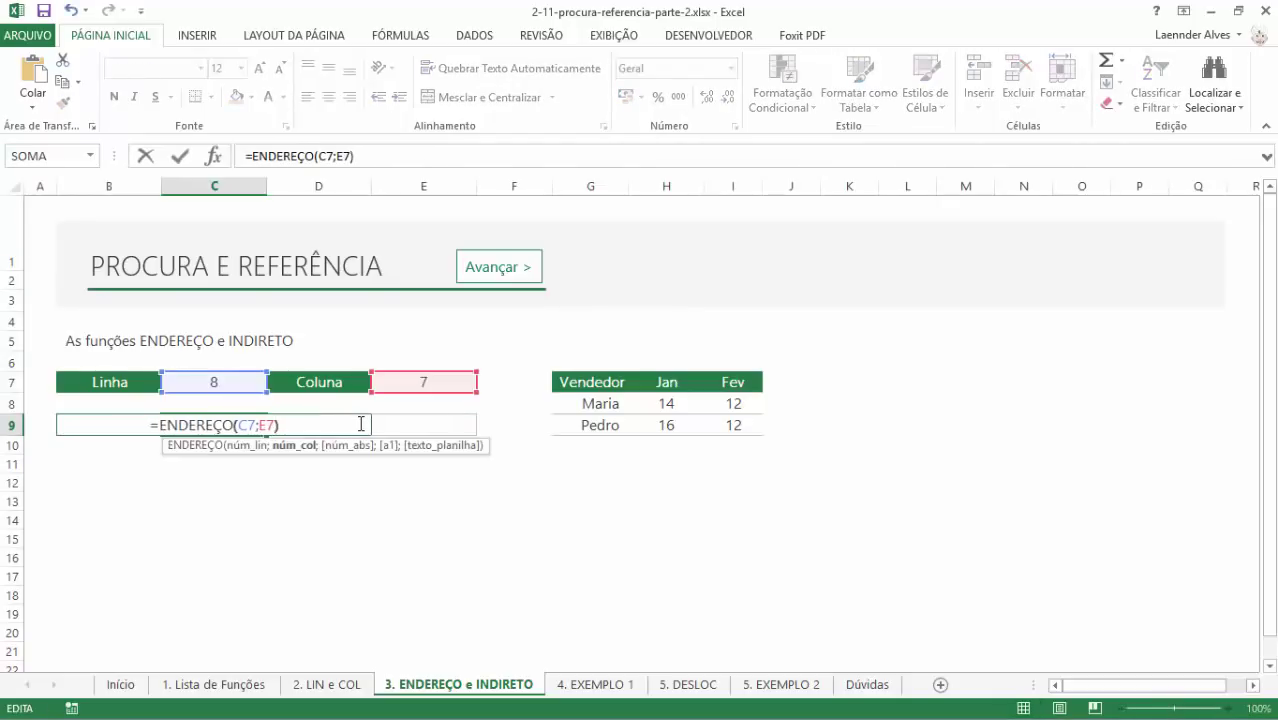
{"action": "key", "text": "Return"}
{"action": "key", "text": "Up"}
{"action": "key", "text": "F2"}
{"action": "key", "text": "Return"}
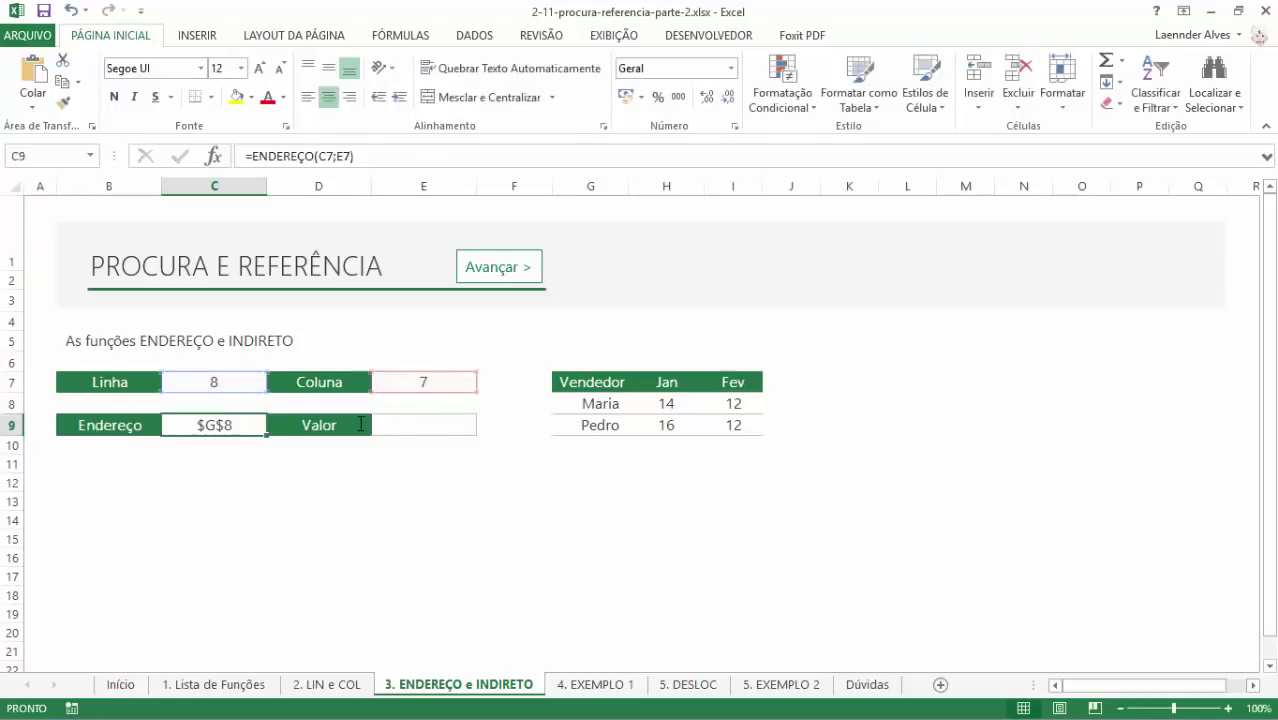
{"action": "key", "text": "Up"}
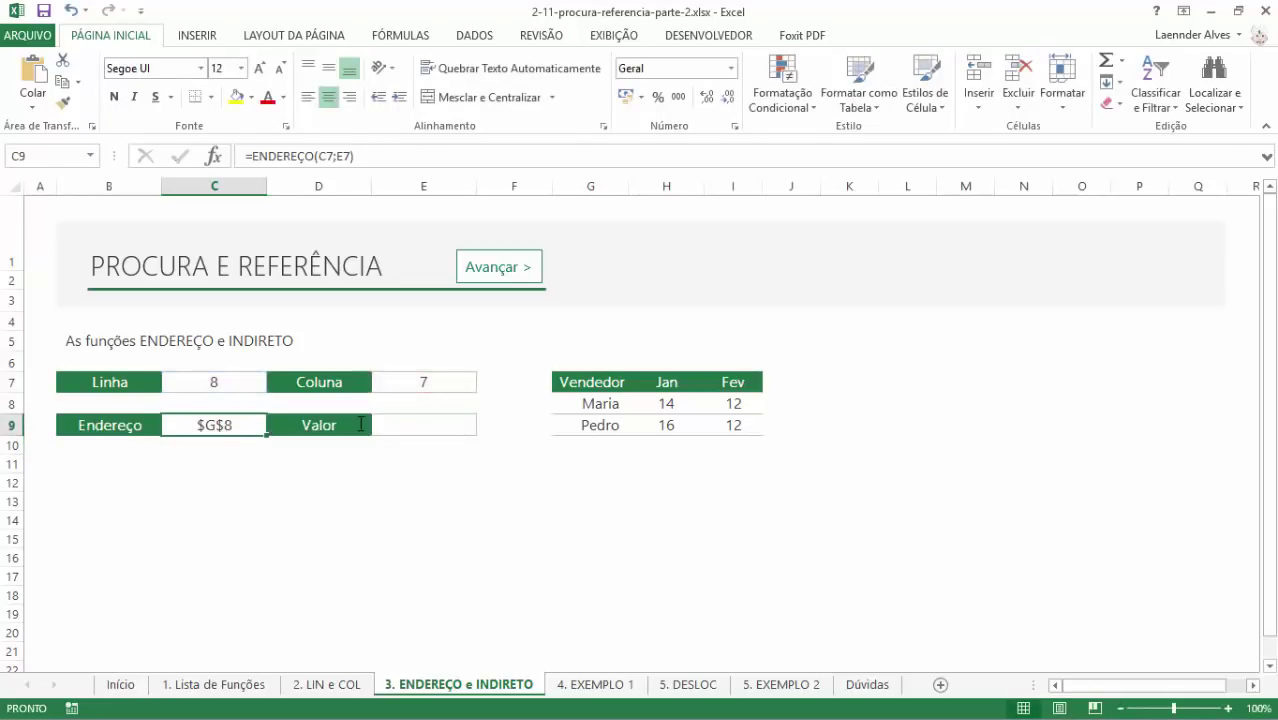
{"action": "key", "text": "Up"}
{"action": "key", "text": "Up"}
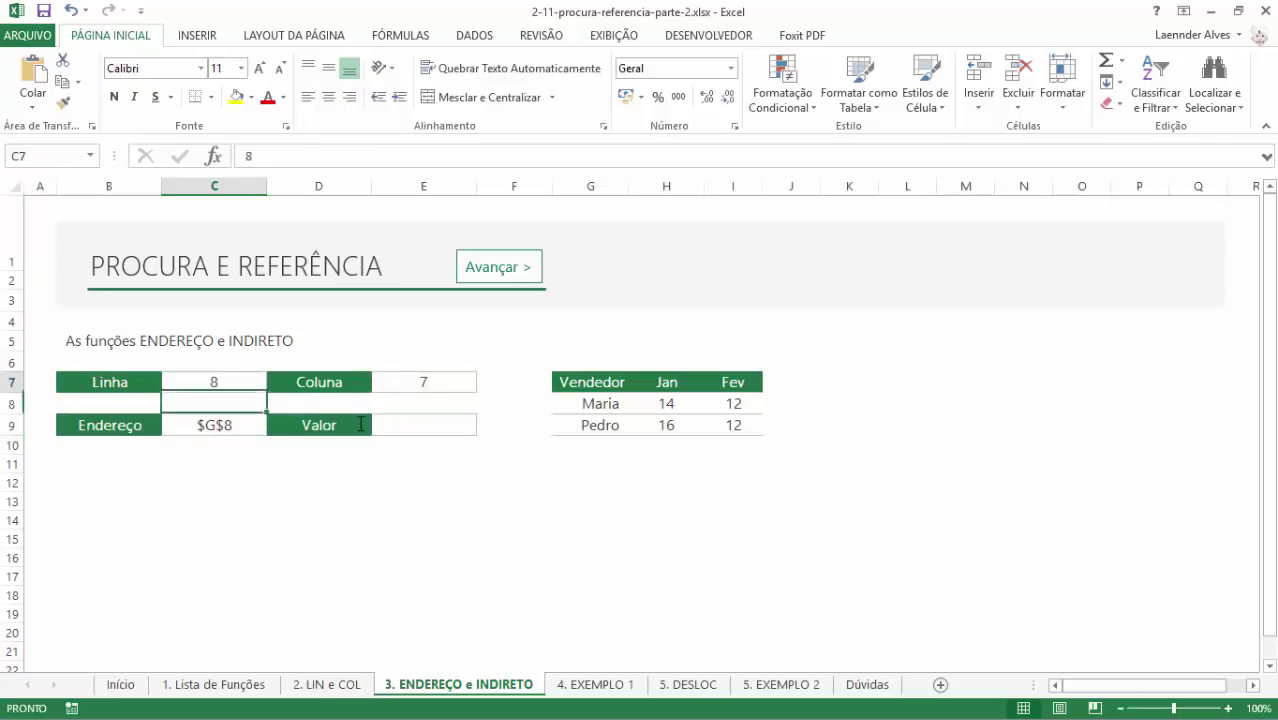
{"action": "key", "text": "Right"}
{"action": "key", "text": "Right"}
{"action": "key", "text": "Left"}
{"action": "key", "text": "Right"}
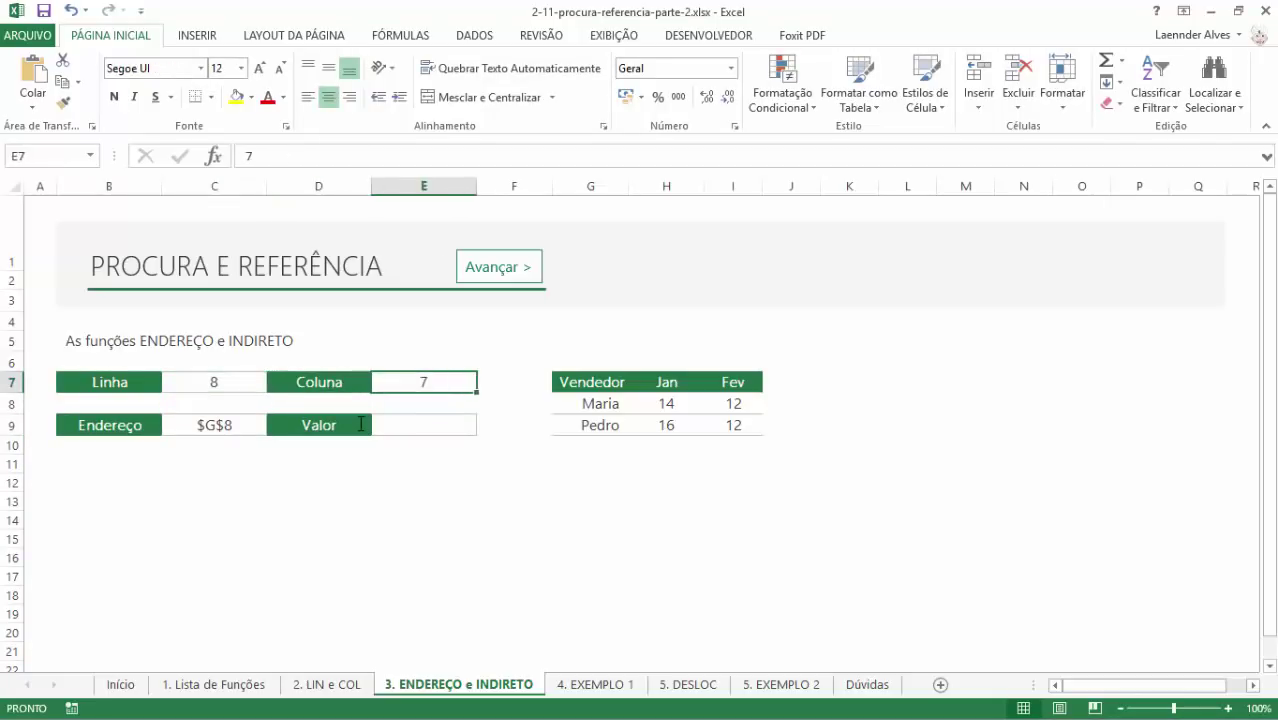
{"action": "key", "text": "Left"}
{"action": "key", "text": "Left"}
{"action": "key", "text": "Right"}
{"action": "key", "text": "Right"}
{"action": "key", "text": "Down"}
{"action": "key", "text": "Down"}
{"action": "key", "text": "Left"}
{"action": "key", "text": "Left"}
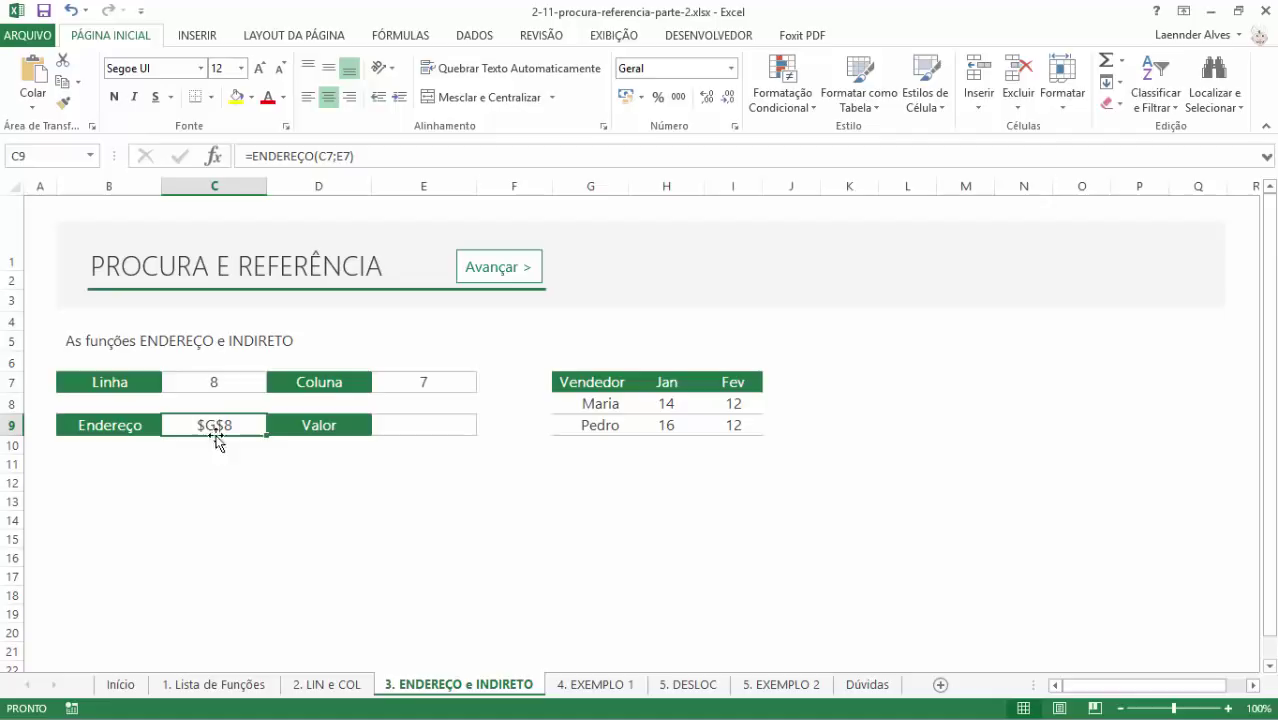
{"action": "left_click", "coordinate": [238, 381]}
{"action": "left_click", "coordinate": [430, 383]}
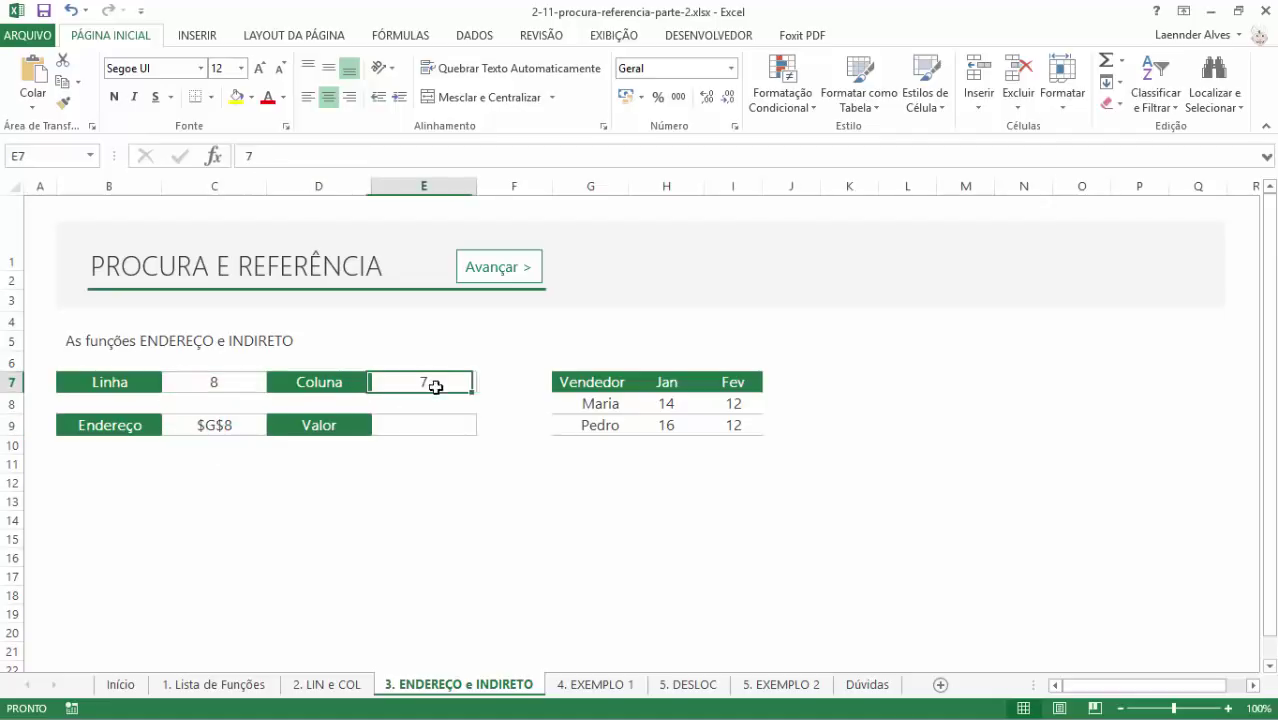
{"action": "left_click", "coordinate": [411, 424]}
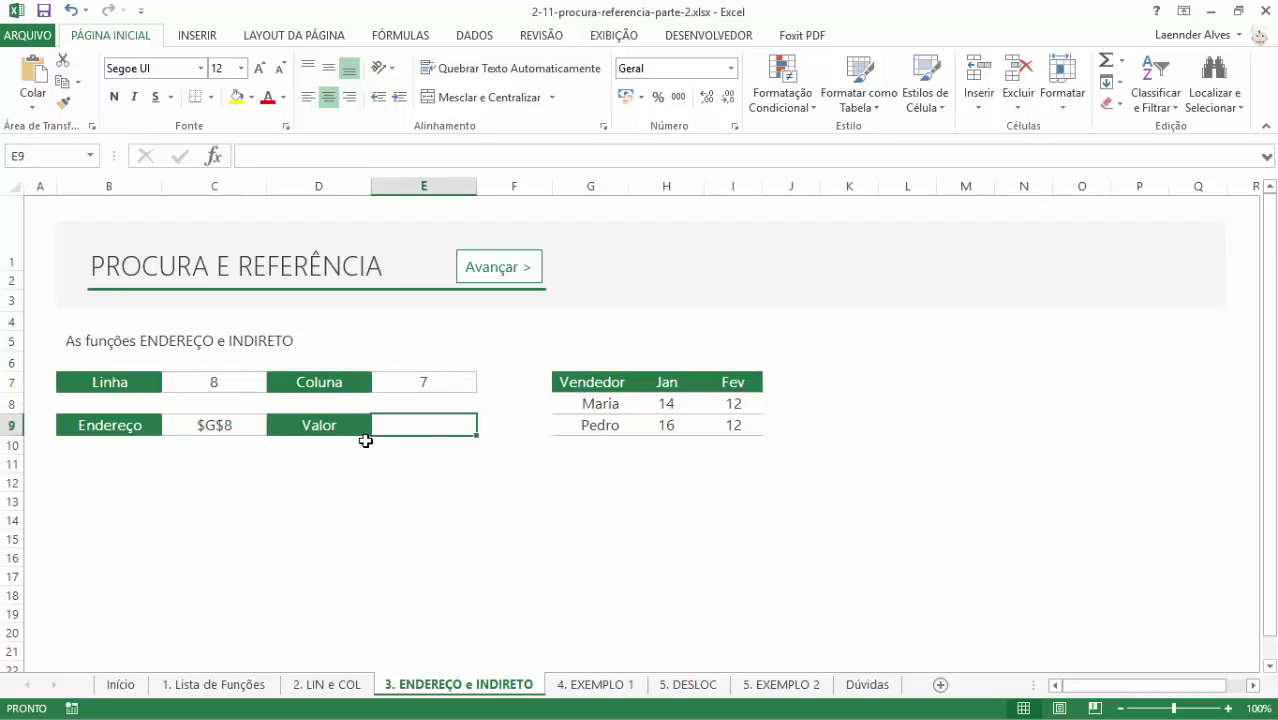
- Enter =INDIRETO("B7") in E9 so it returns Linha, then compare with B7
{"action": "type", "text": "="}
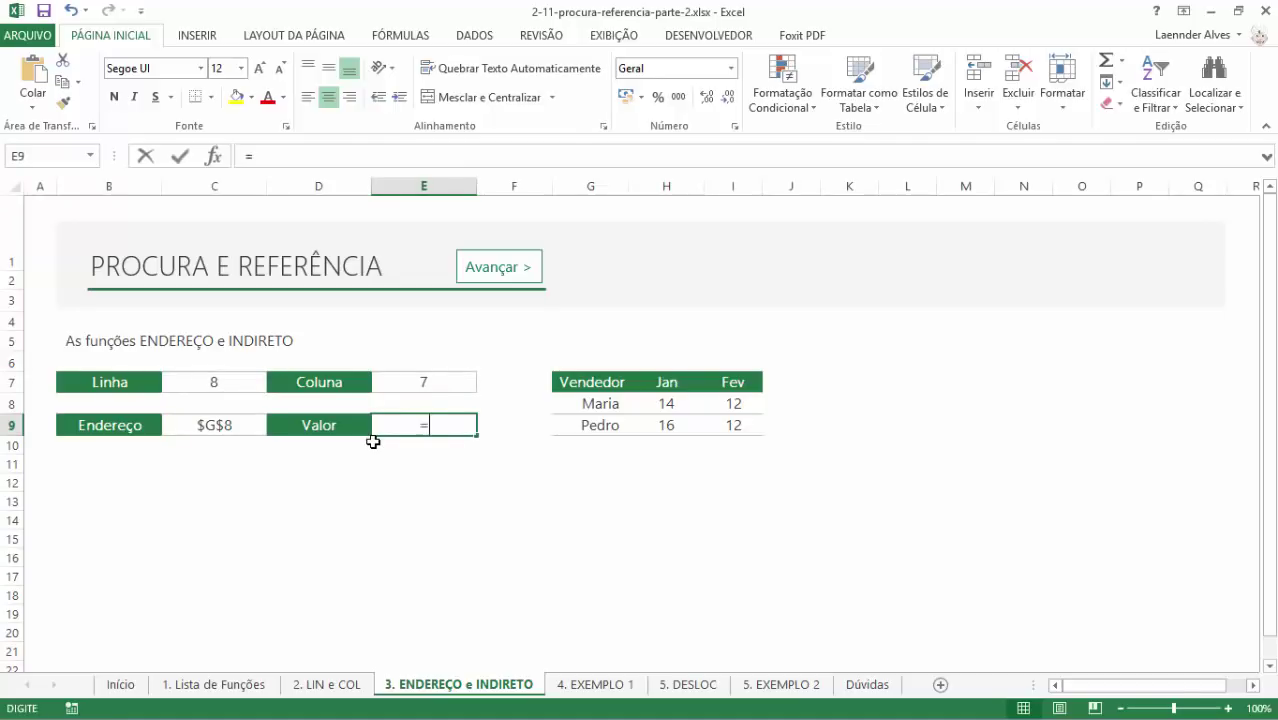
{"action": "type", "text": "in"}
{"action": "key", "text": "Down"}
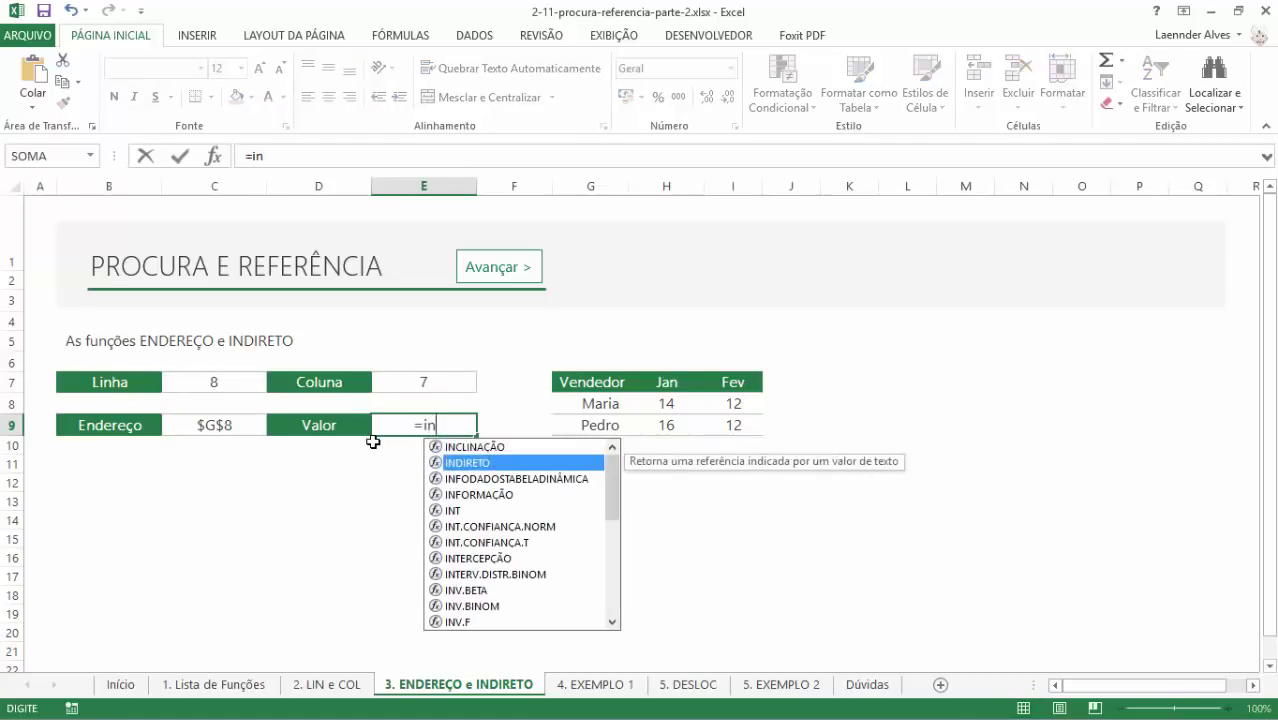
{"action": "key", "text": "Tab"}
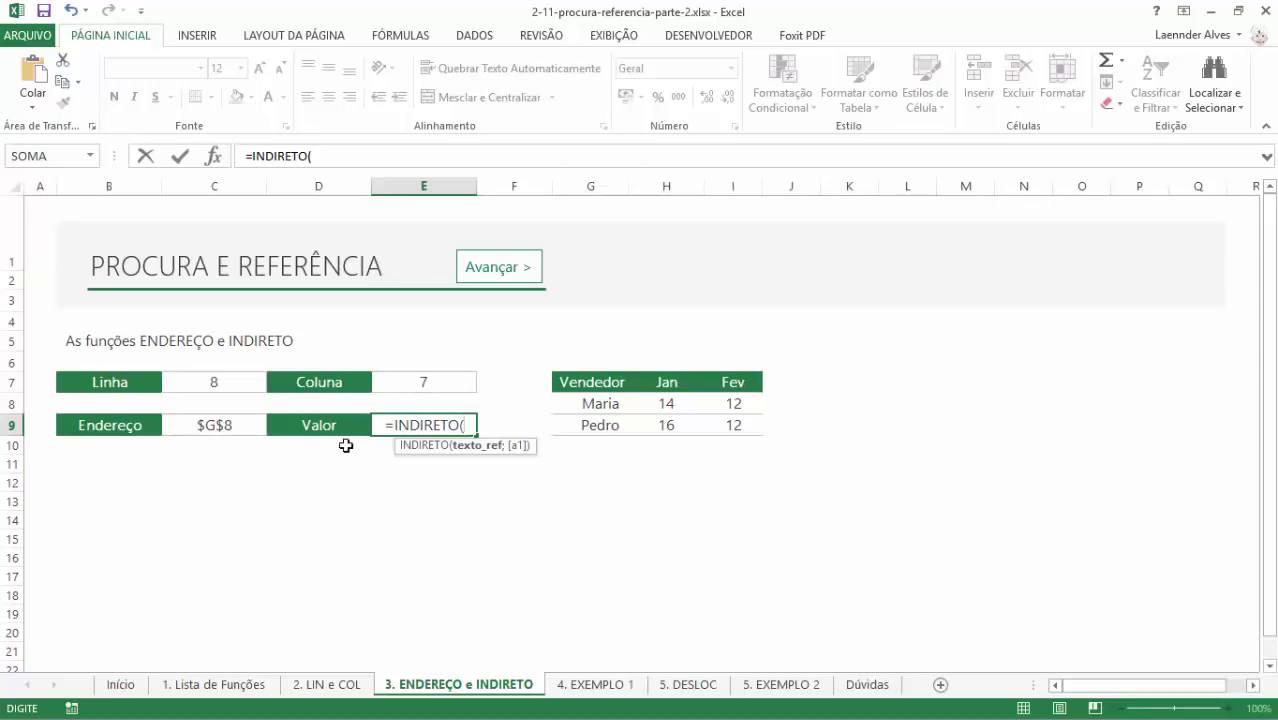
{"action": "type", "text": "\""}
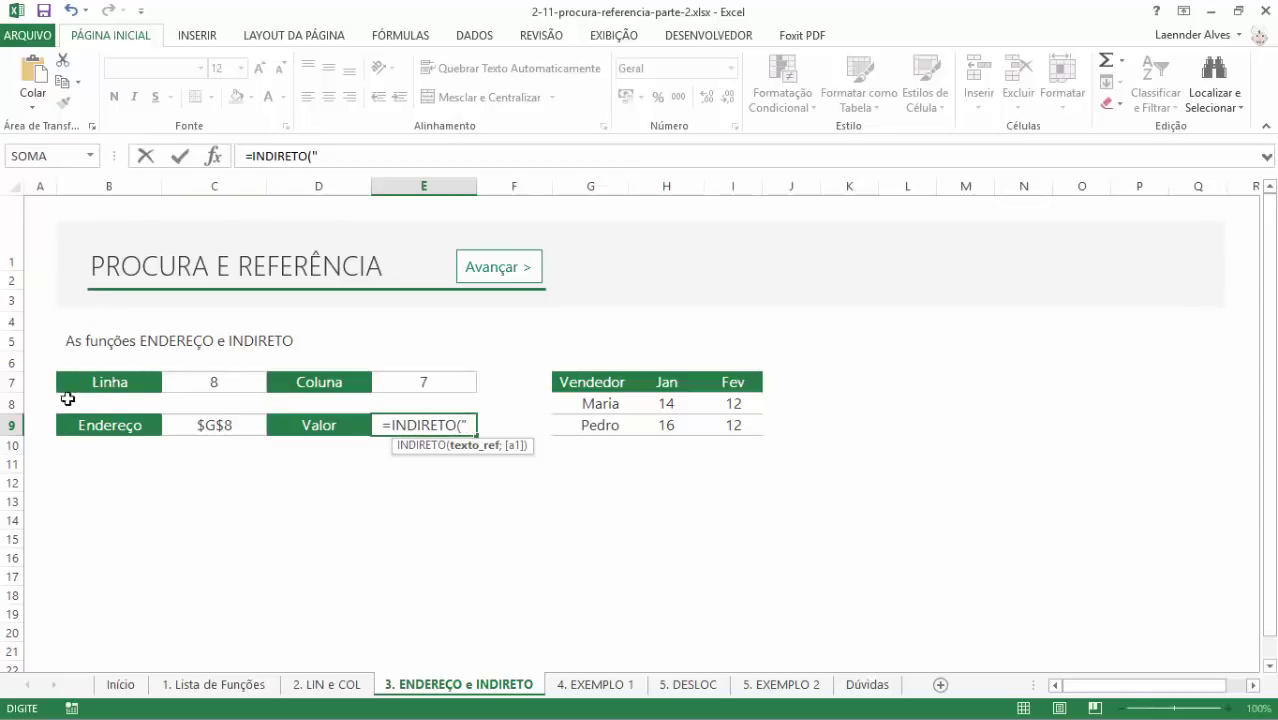
{"action": "type", "text": "b"}
{"action": "key", "text": "BackSpace"}
{"action": "type", "text": "B7\")"}
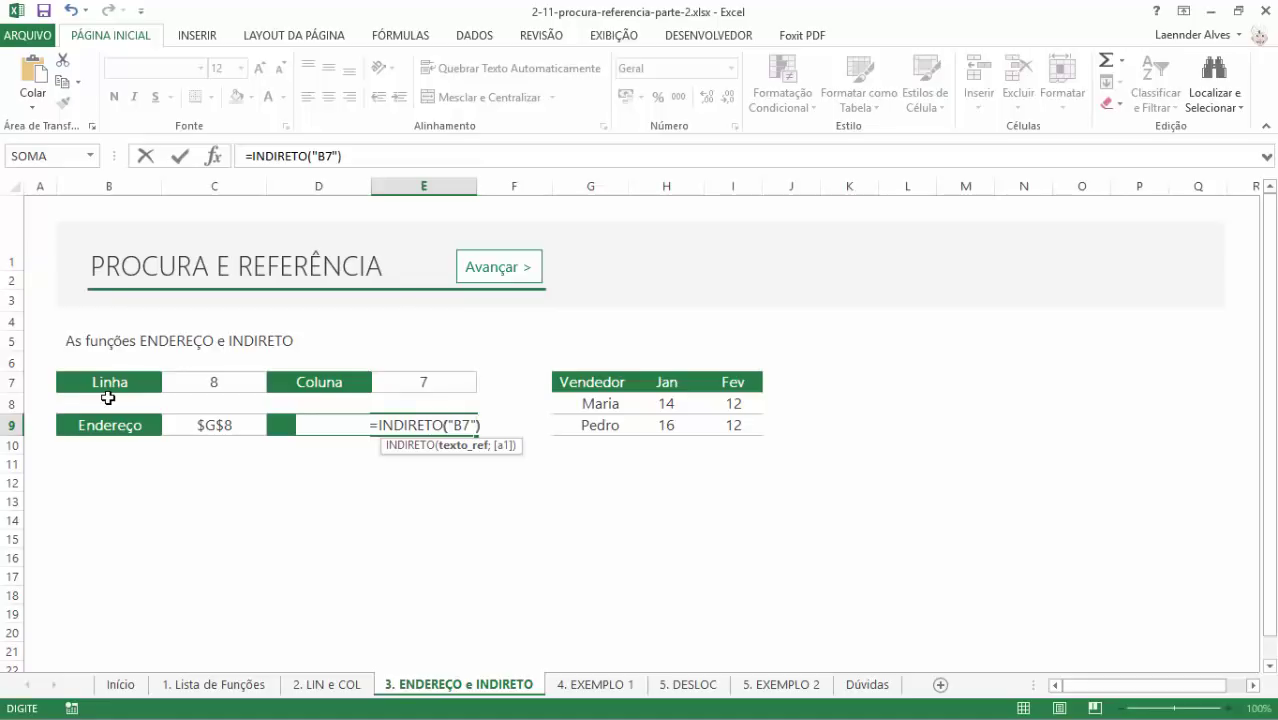
{"action": "key", "text": "Return"}
{"action": "key", "text": "Up"}
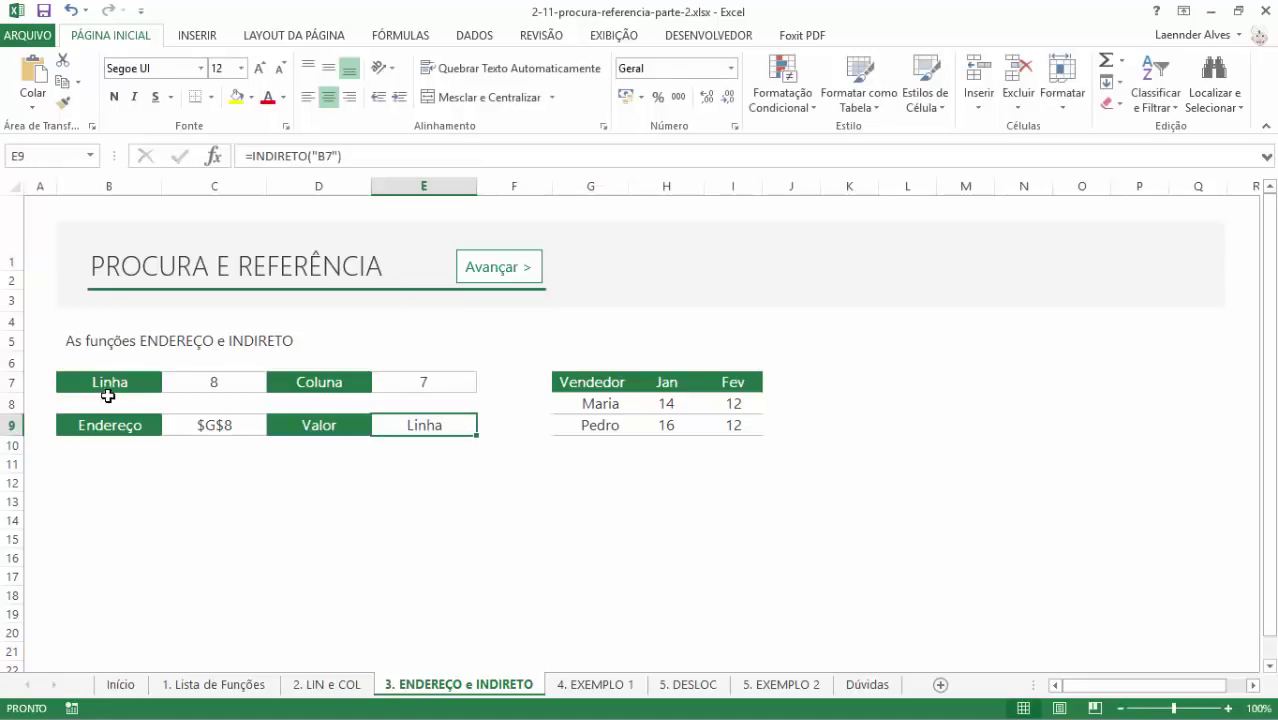
{"action": "left_click", "coordinate": [93, 382]}
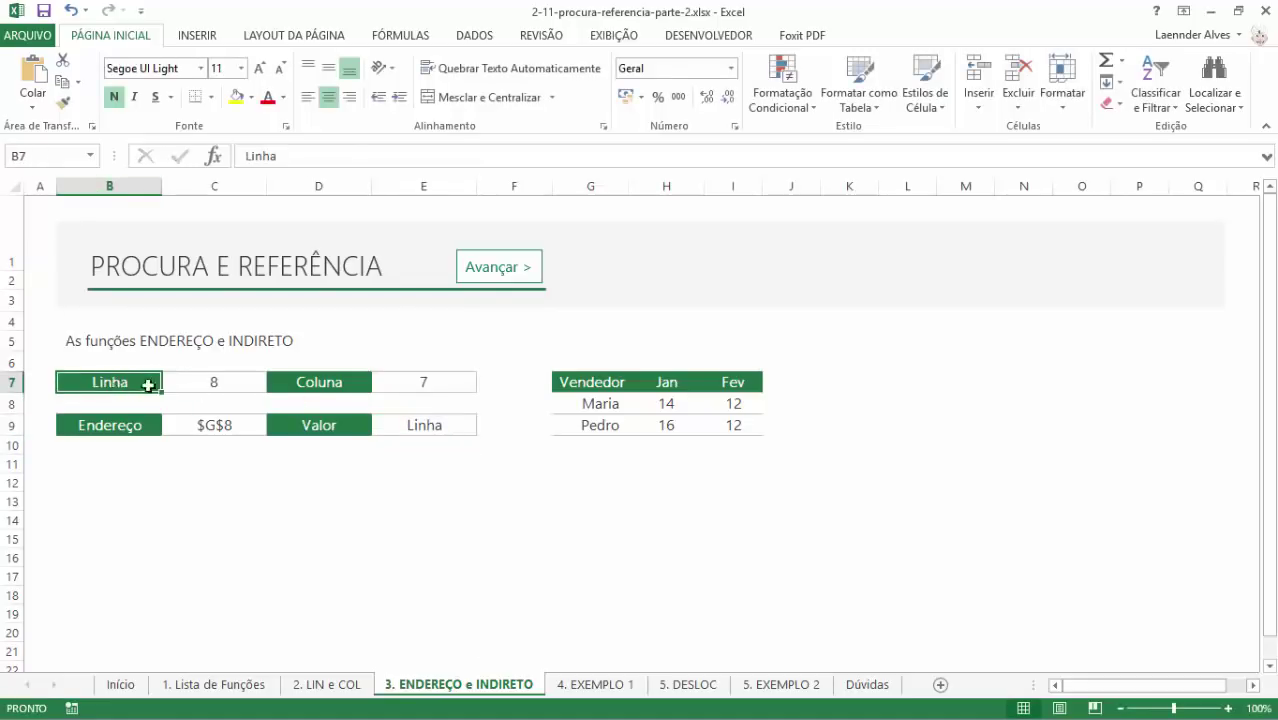
{"action": "double_click", "coordinate": [405, 425]}
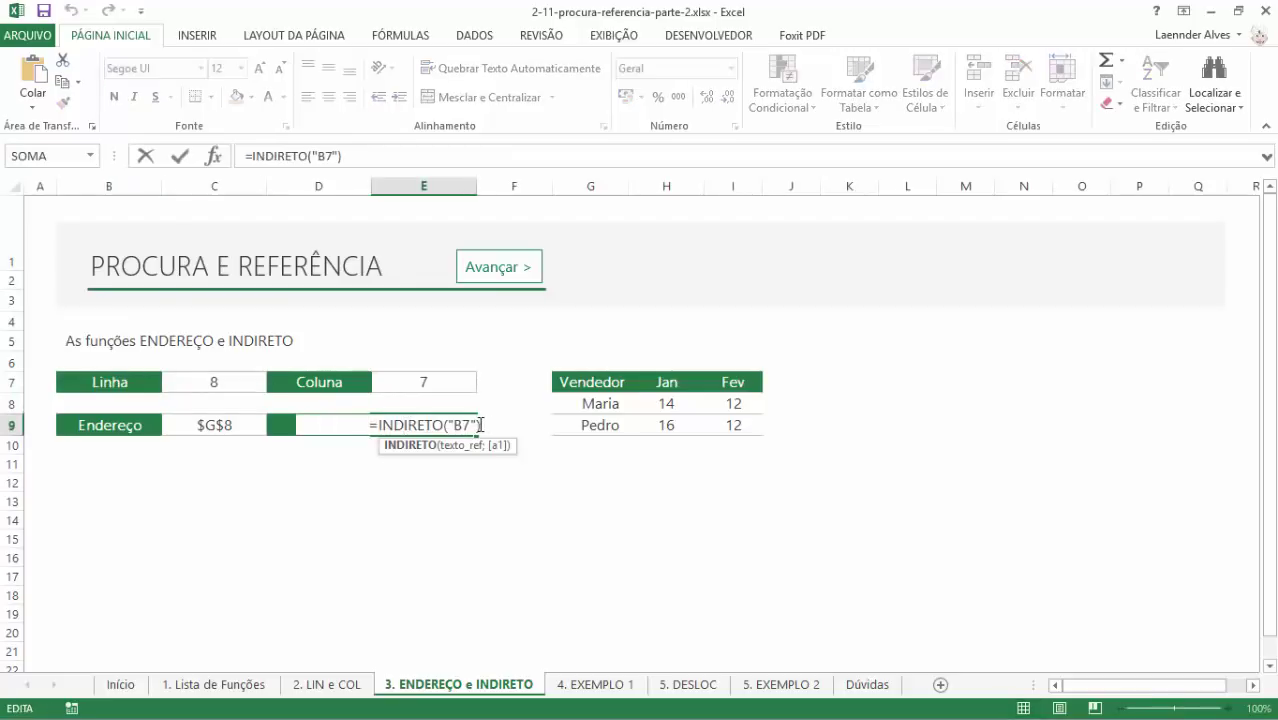
{"action": "left_click_drag", "start_coordinate": [454, 425], "coordinate": [473, 429]}
{"action": "key", "text": "Escape"}
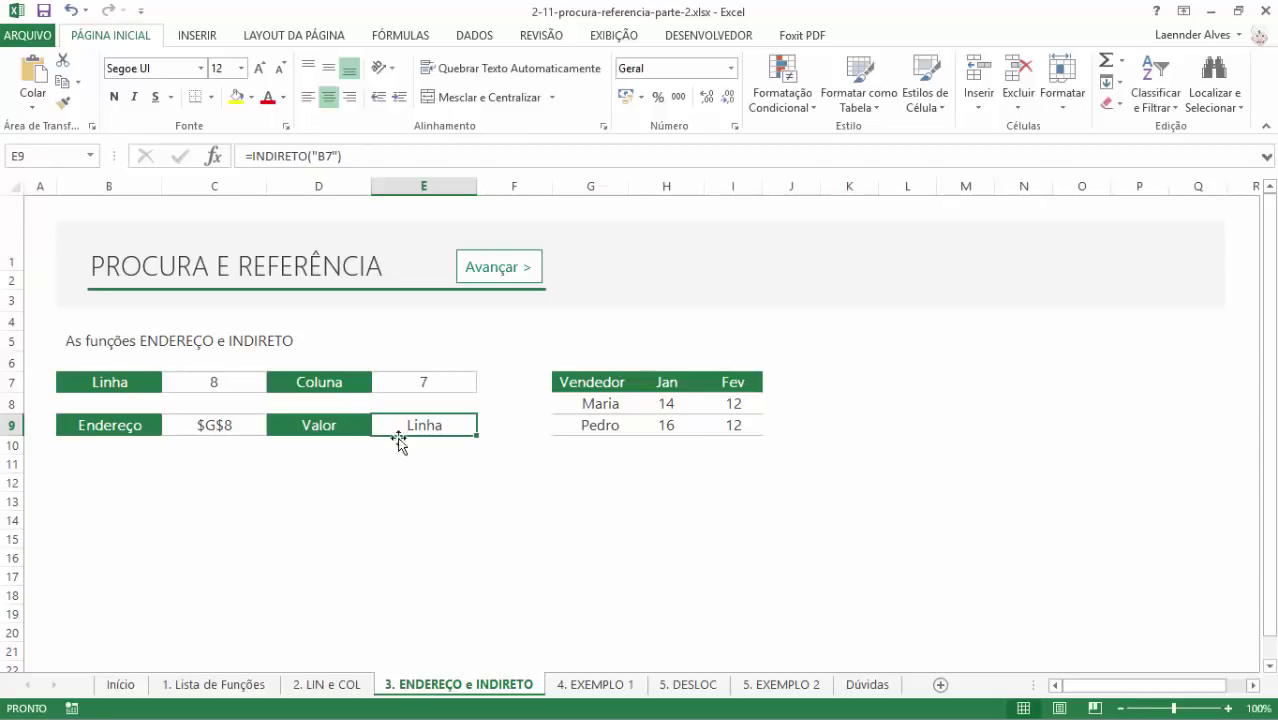
{"action": "double_click", "coordinate": [419, 425]}
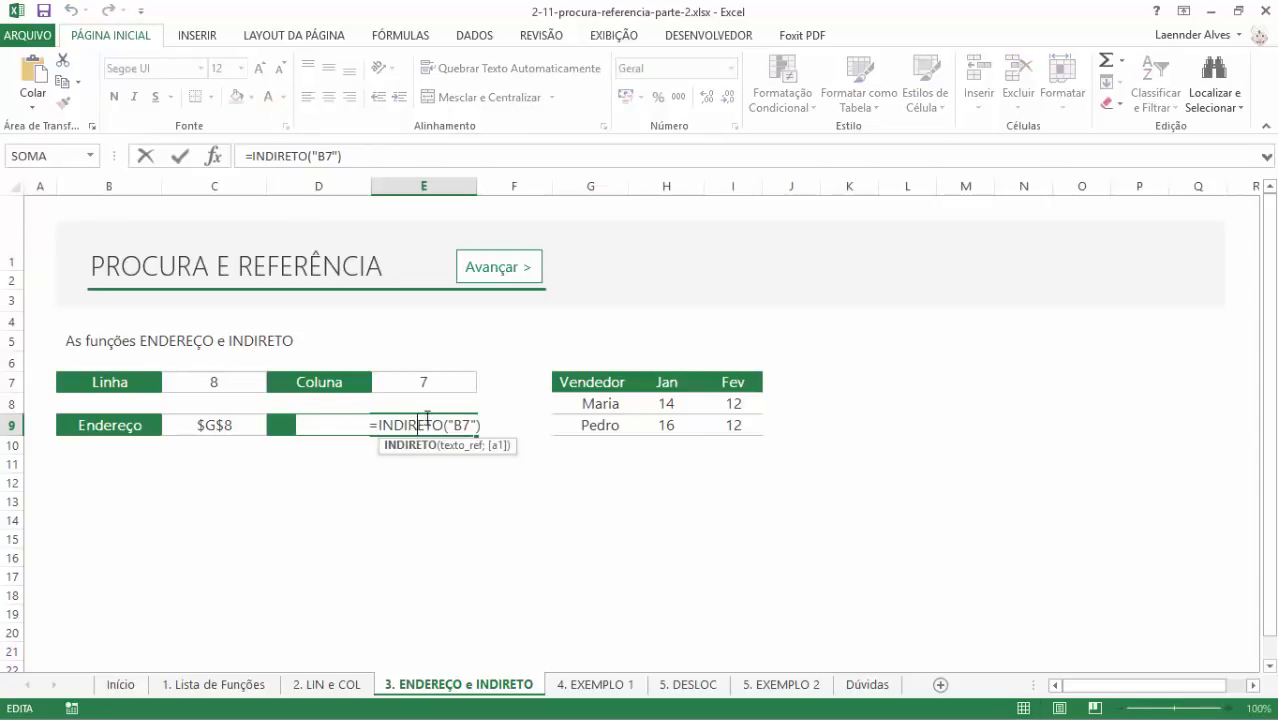
{"action": "key", "text": "Escape"}
{"action": "left_click", "coordinate": [130, 382]}
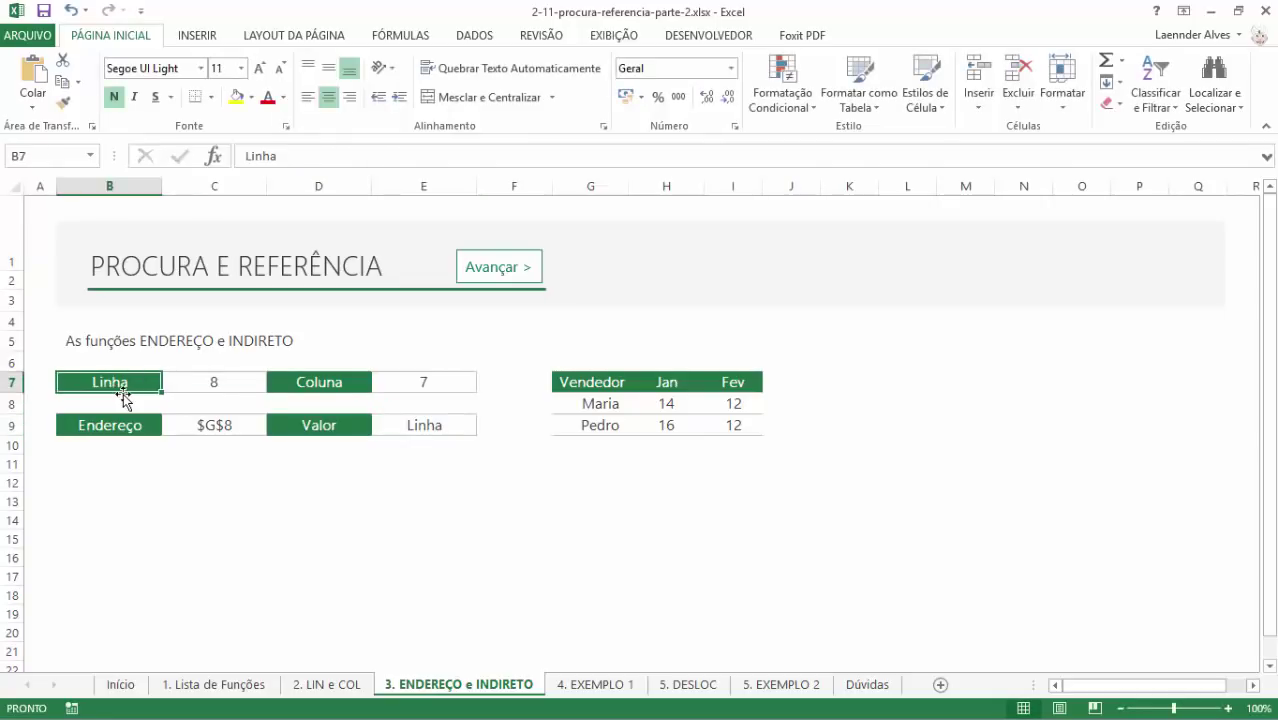
{"action": "left_click_drag", "start_coordinate": [123, 397], "coordinate": [340, 521]}
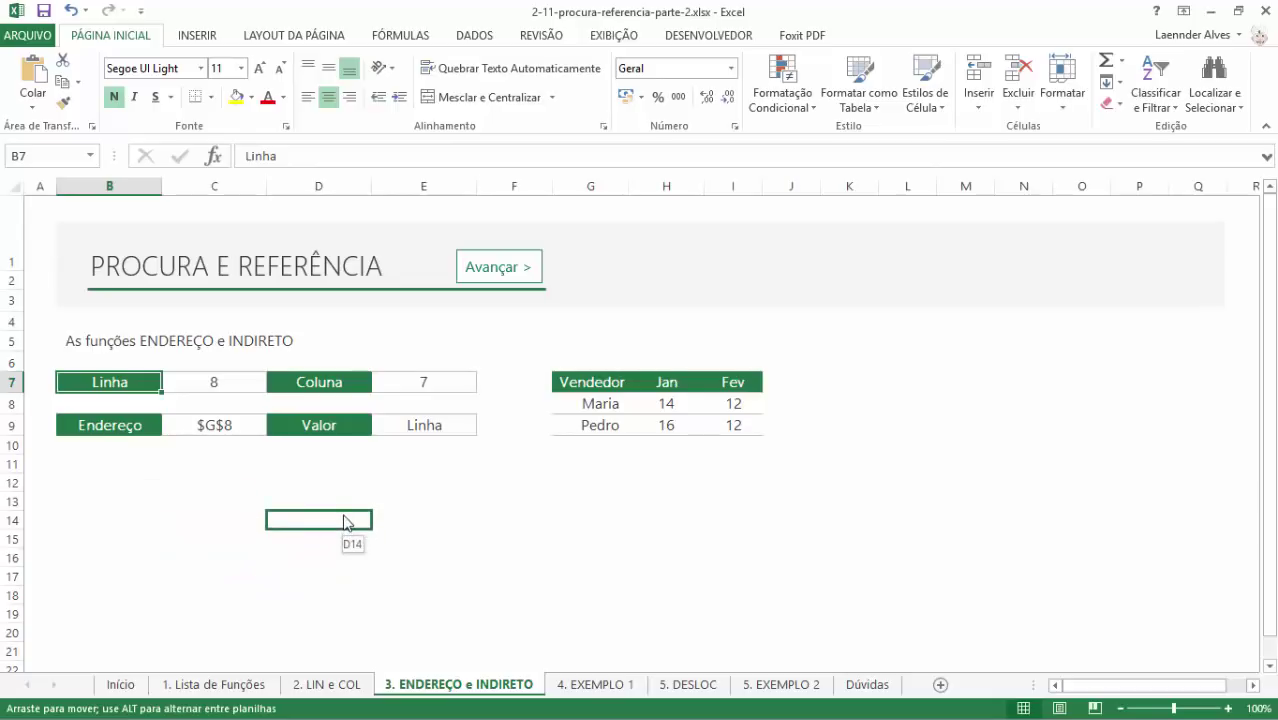
{"action": "double_click", "coordinate": [442, 425]}
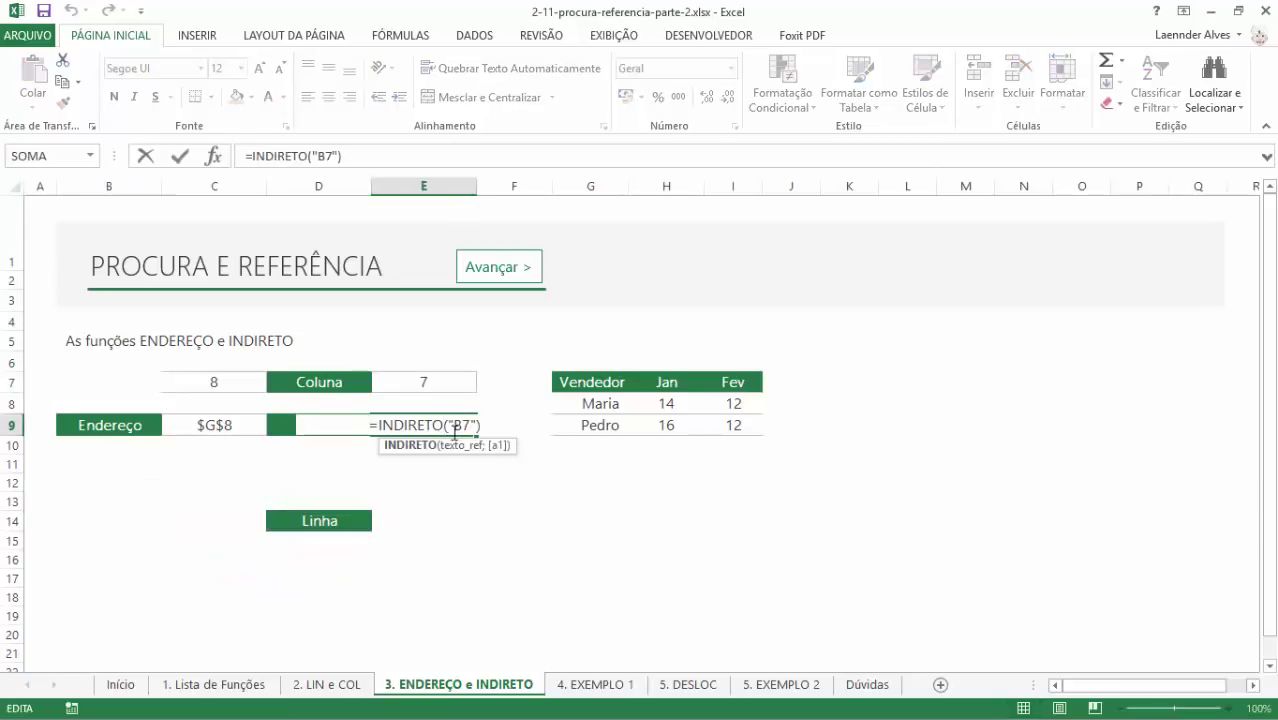
{"action": "key", "text": "Escape"}
{"action": "key", "text": "ctrl+z"}
{"action": "left_click", "coordinate": [416, 470]}
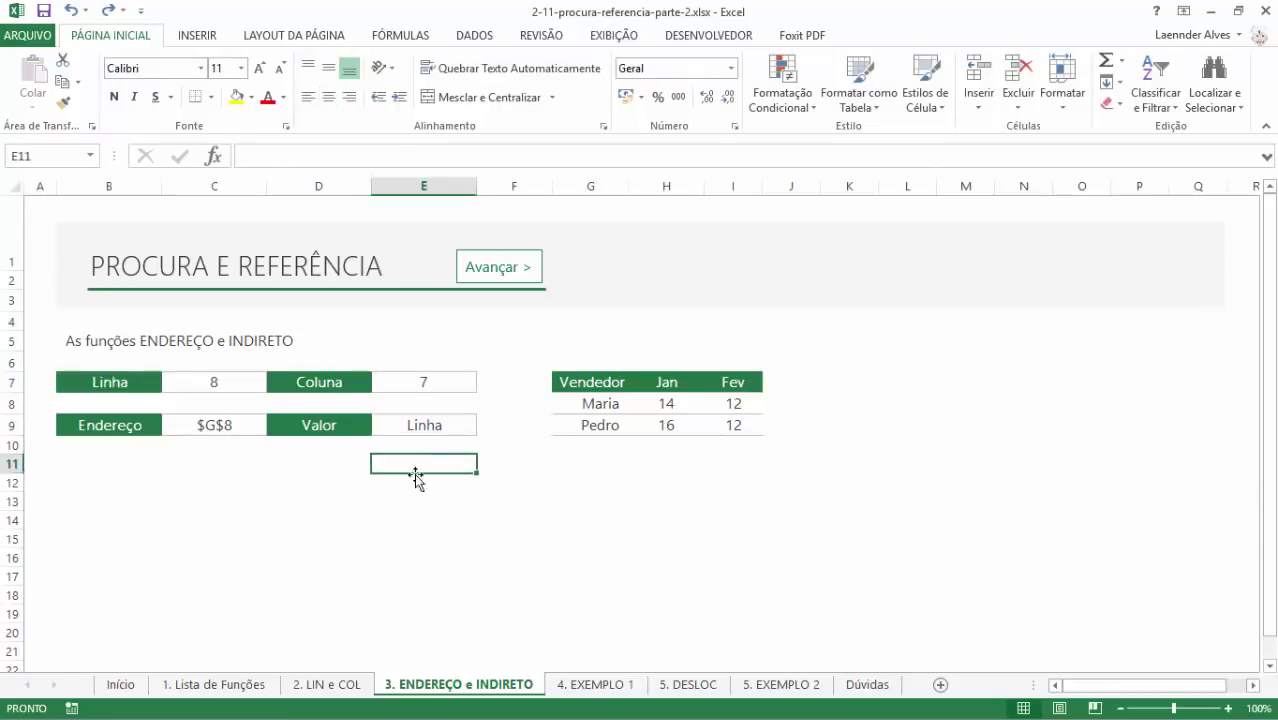
{"action": "type", "text": "="}
{"action": "left_click", "coordinate": [123, 381]}
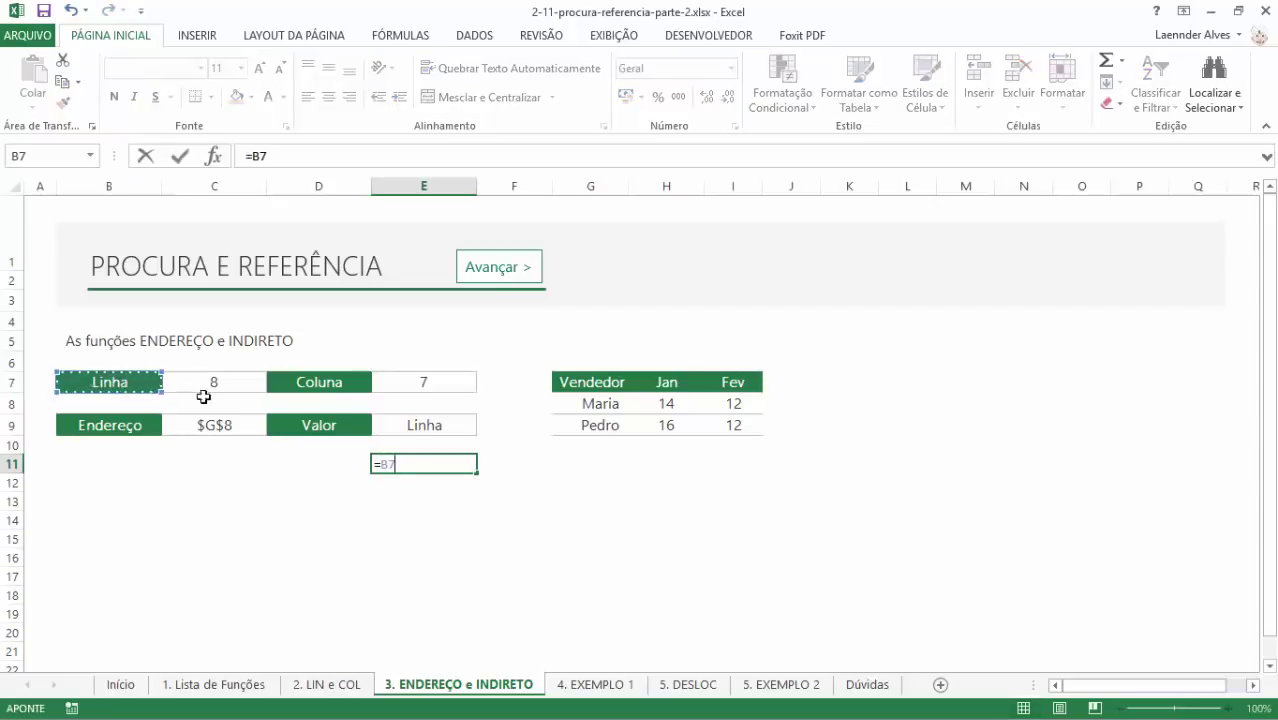
{"action": "key", "text": "Return"}
{"action": "left_click", "coordinate": [123, 380]}
{"action": "left_click", "coordinate": [122, 396]}
{"action": "left_click", "coordinate": [114, 381]}
{"action": "left_click_drag", "start_coordinate": [122, 397], "coordinate": [330, 534]}
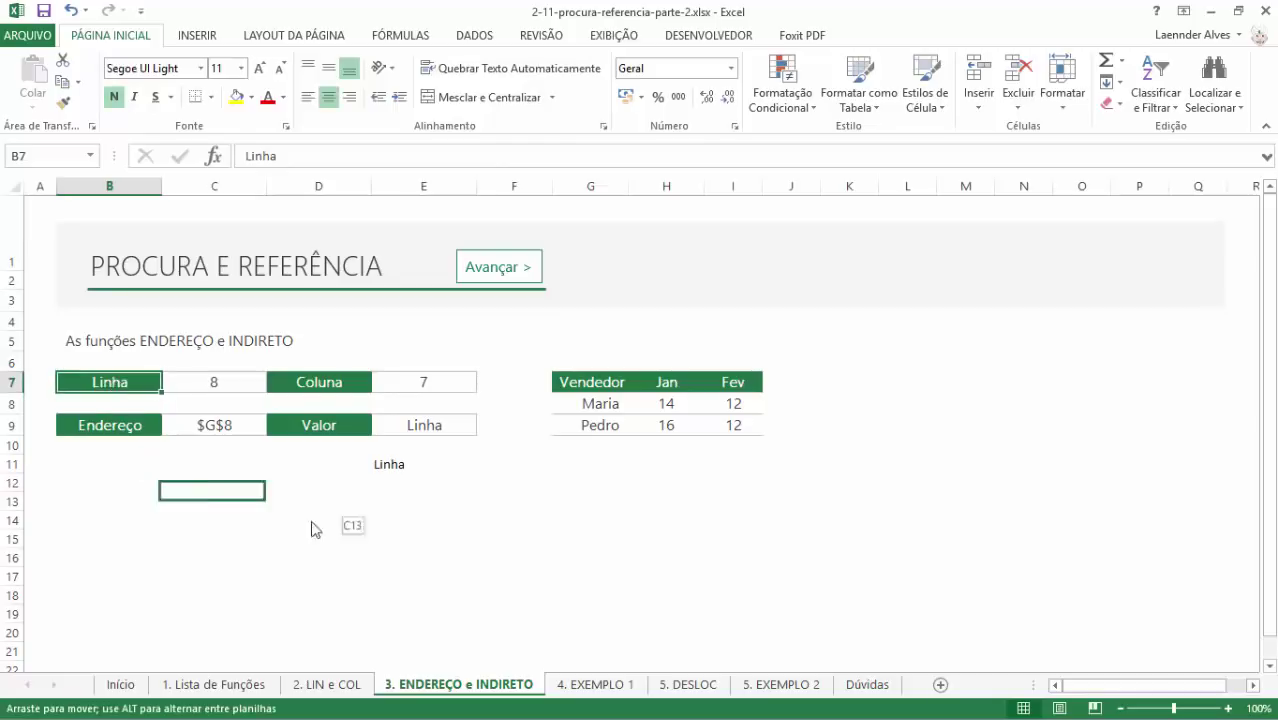
{"action": "double_click", "coordinate": [402, 460]}
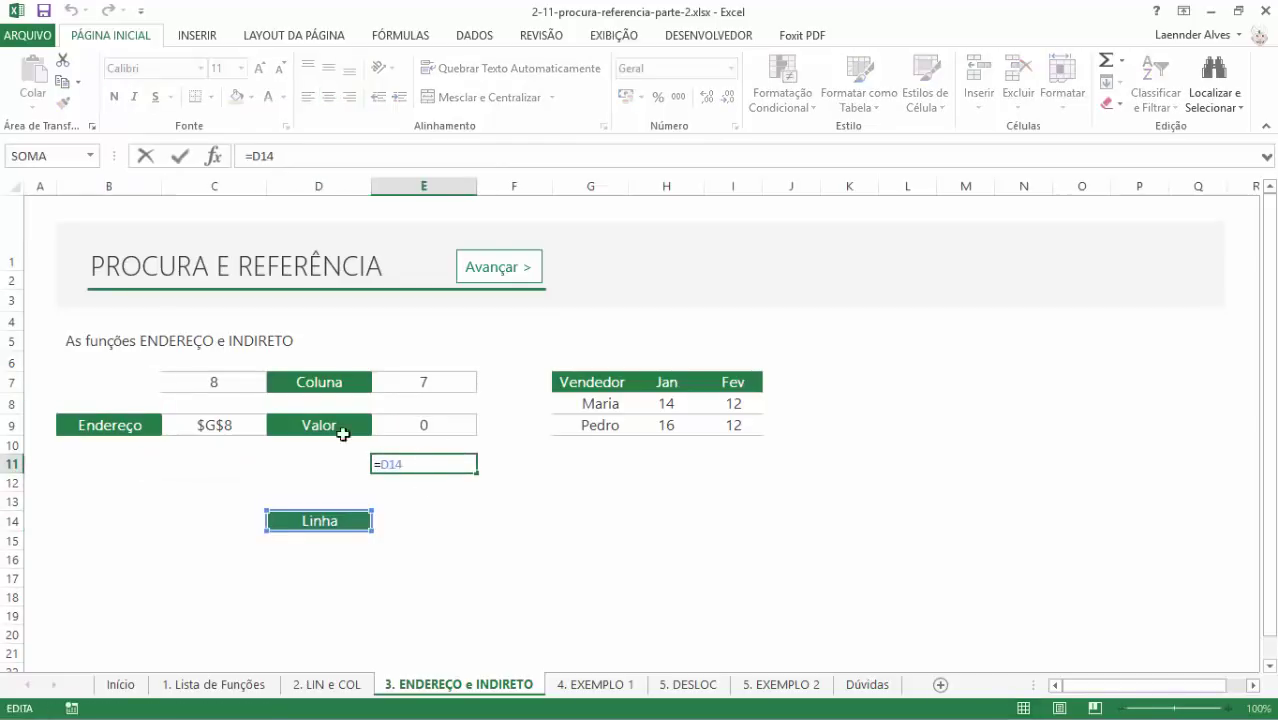
{"action": "left_click", "coordinate": [428, 423]}
{"action": "double_click", "coordinate": [430, 425]}
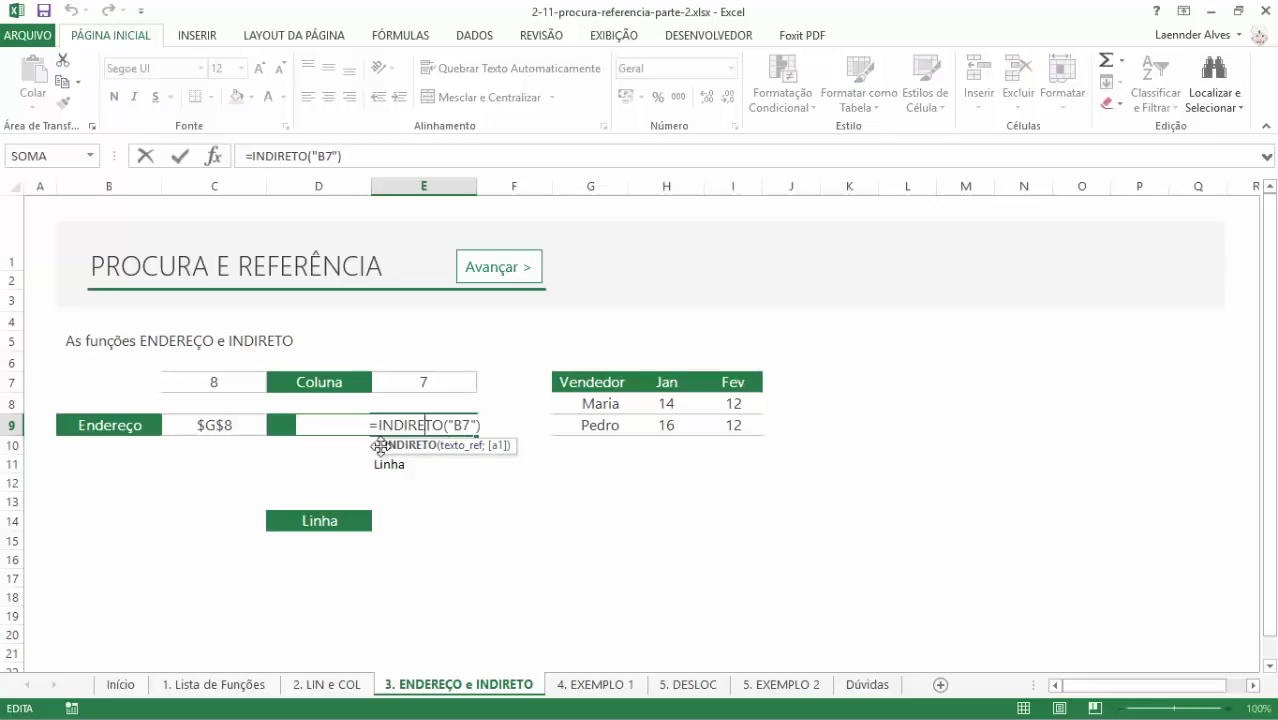
{"action": "key", "text": "Escape"}
{"action": "key", "text": "ctrl+z"}
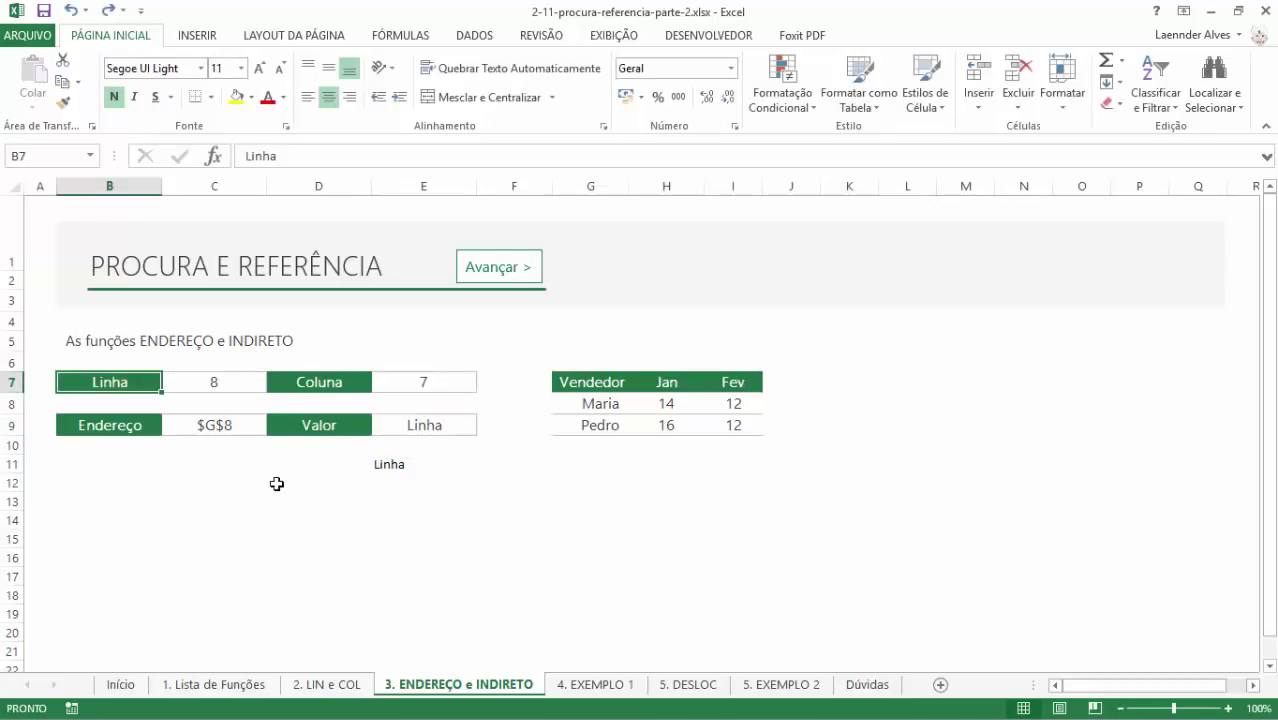
{"action": "left_click", "coordinate": [386, 463]}
{"action": "key", "text": "Delete"}
{"action": "right_click", "coordinate": [12, 403]}
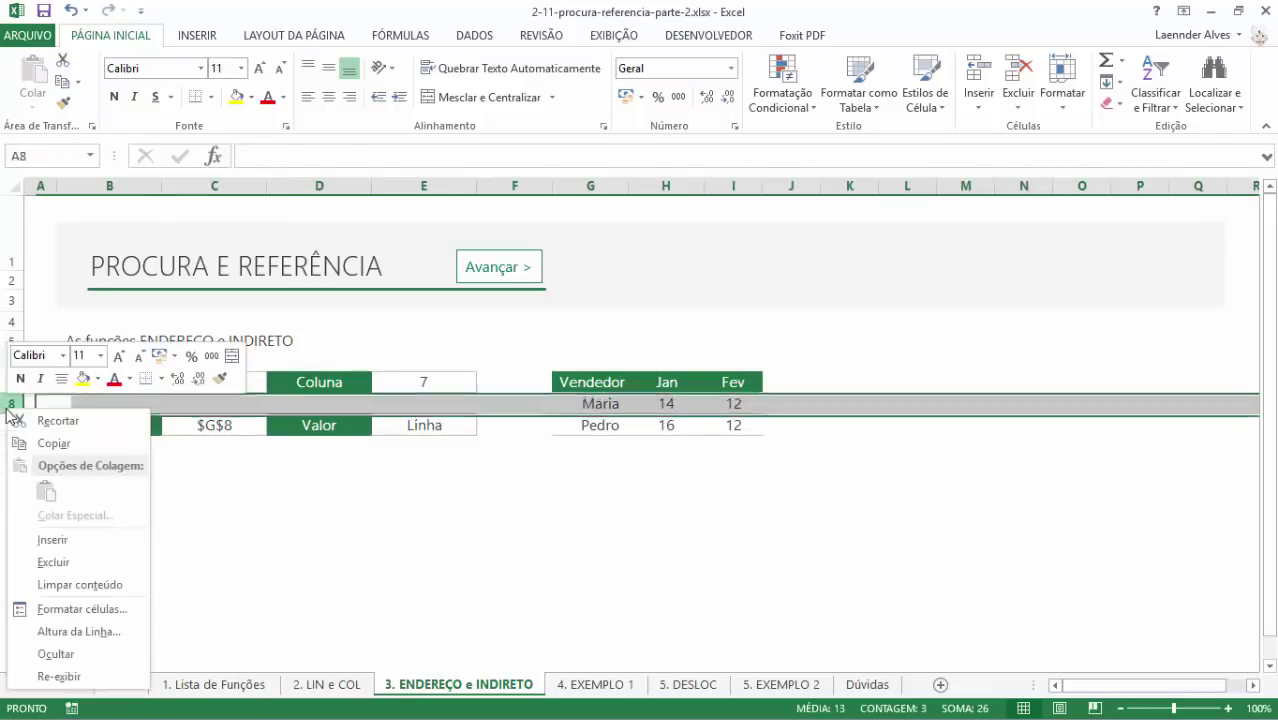
{"action": "key", "text": "Escape"}
{"action": "left_click", "coordinate": [422, 425]}
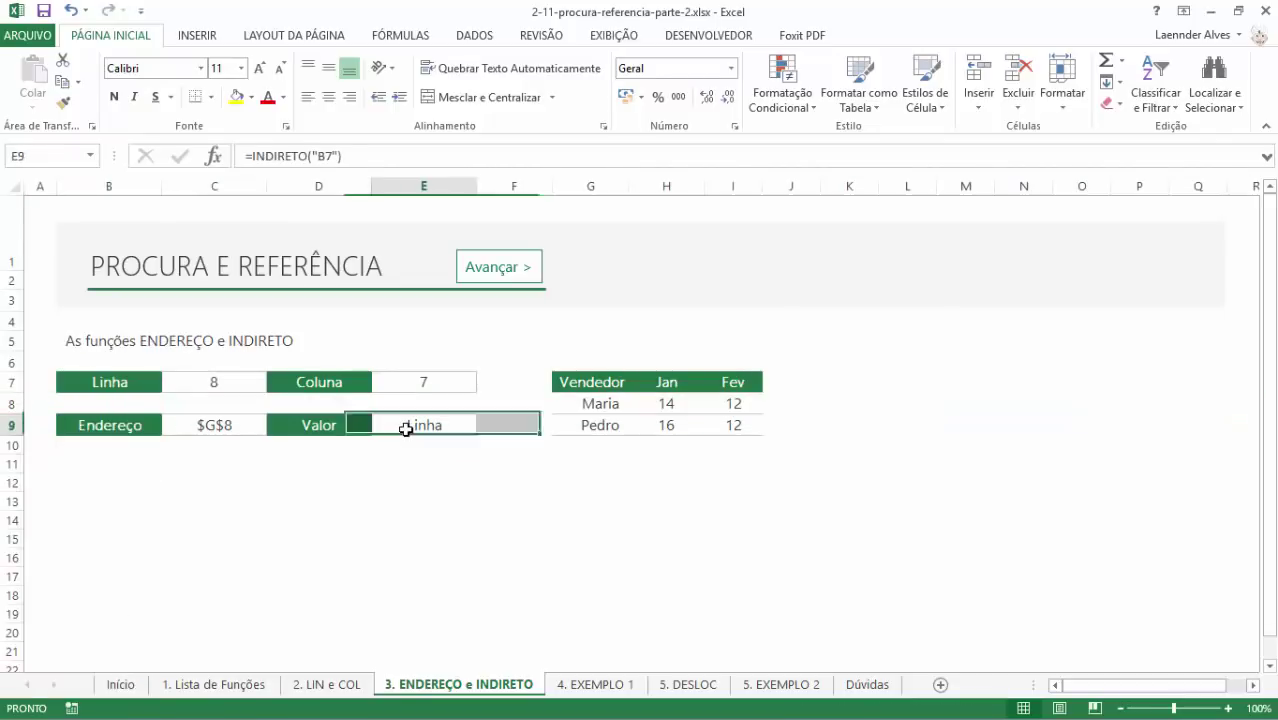
{"action": "double_click", "coordinate": [430, 427]}
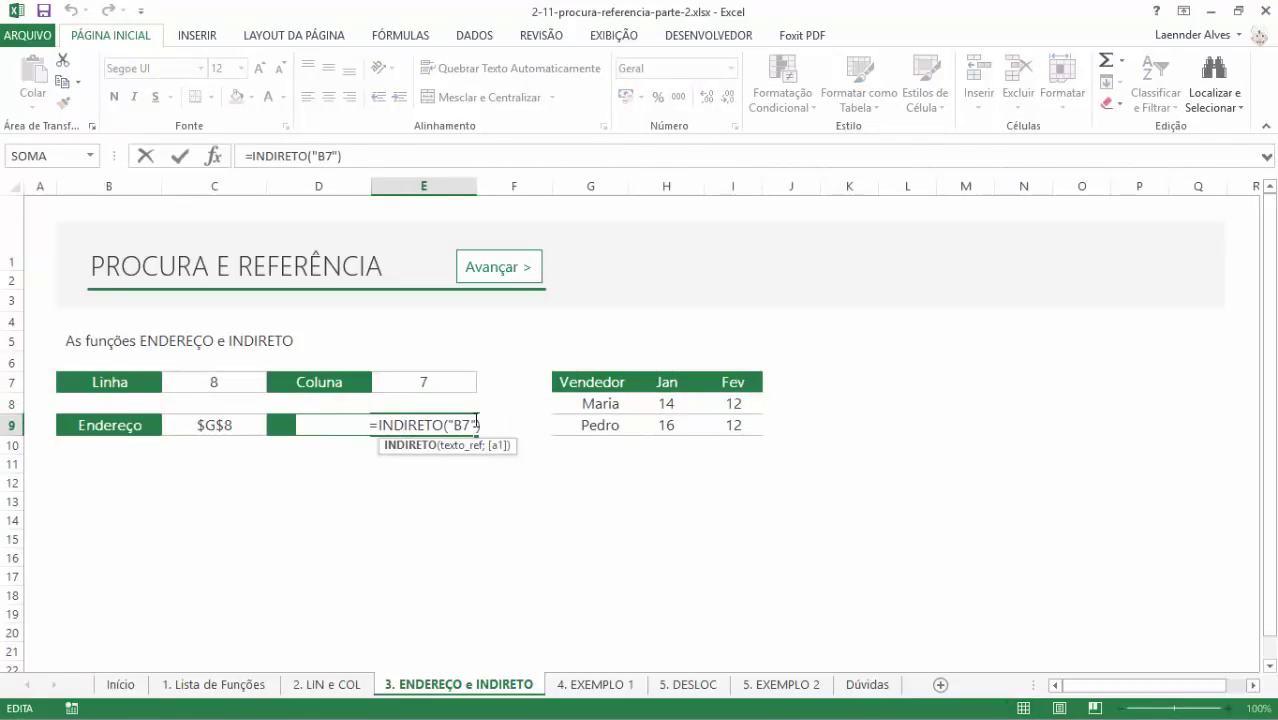
- Change E9 to =INDIRETO(C9) so it returns Maria, and verify against G8
{"action": "left_click", "coordinate": [477, 424]}
{"action": "key", "text": "BackSpace"}
{"action": "key", "text": "BackSpace"}
{"action": "key", "text": "BackSpace"}
{"action": "key", "text": "BackSpace"}
{"action": "key", "text": "Delete"}
{"action": "left_click", "coordinate": [189, 422]}
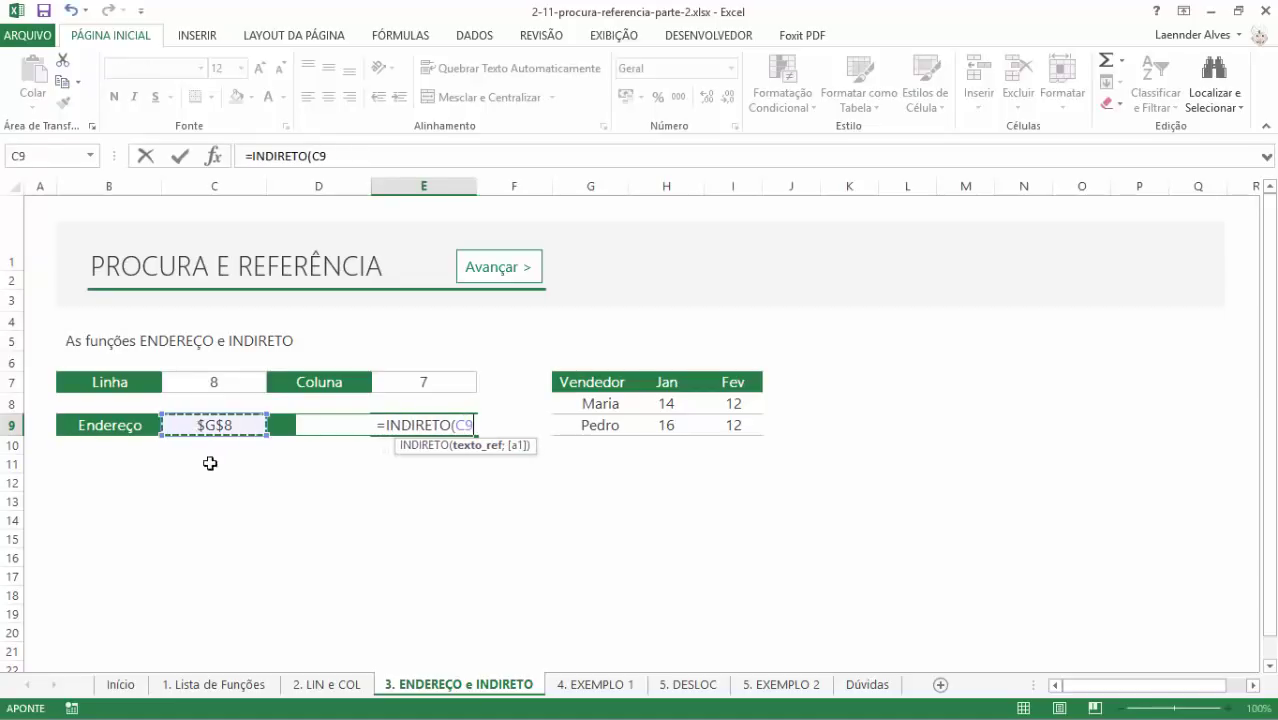
{"action": "type", "text": ")"}
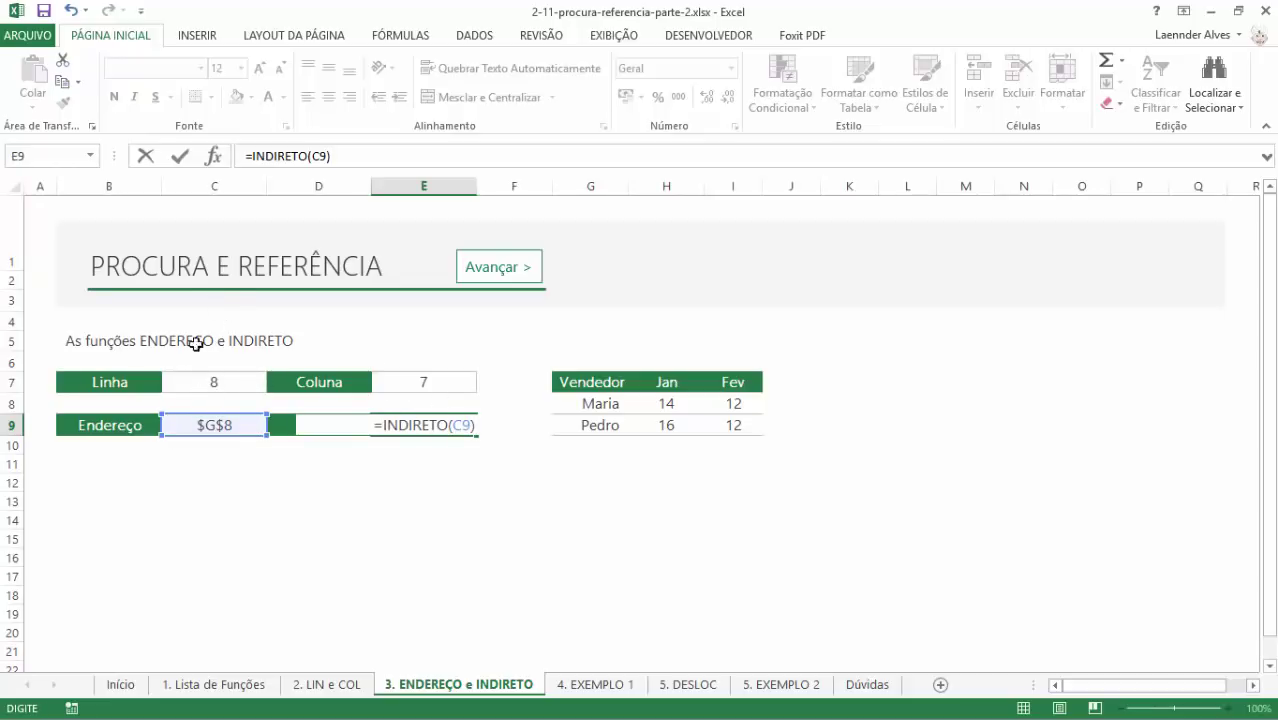
{"action": "key", "text": "Return"}
{"action": "left_click", "coordinate": [414, 420]}
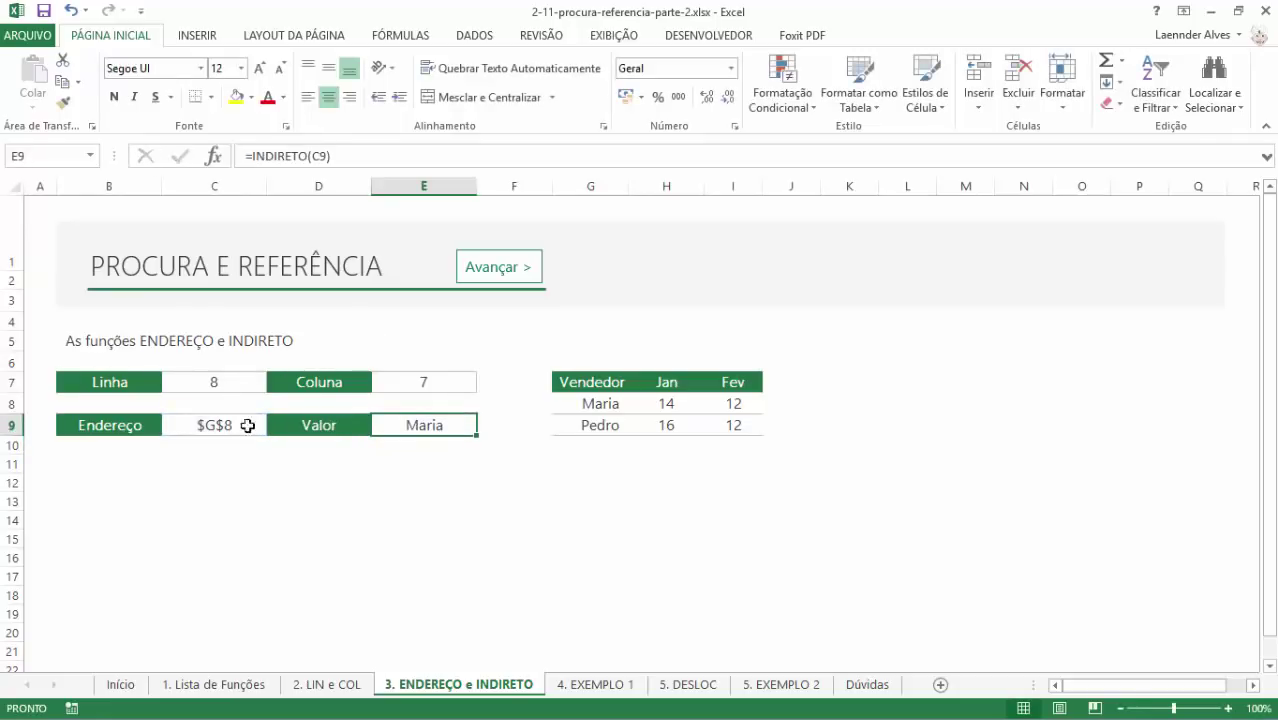
{"action": "left_click", "coordinate": [604, 408]}
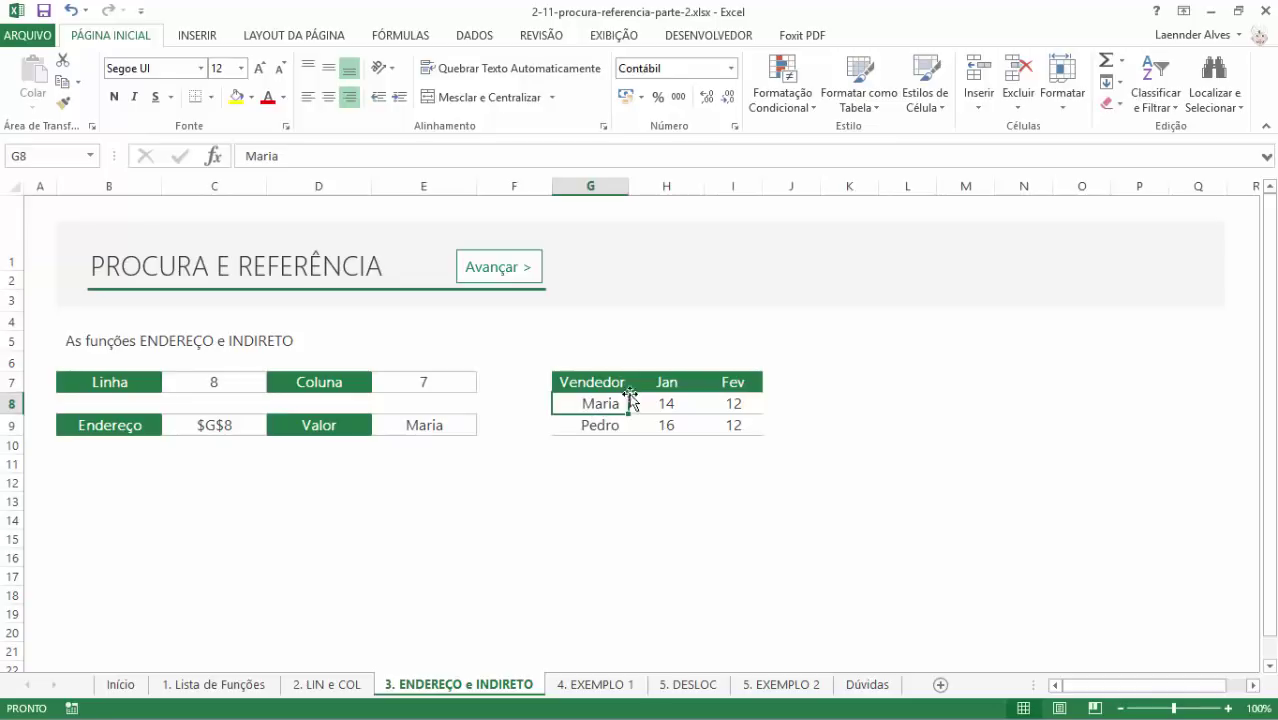
- Flip to the 2. LIN e COL sheet and back, then advance to 4. EXEMPLO 1
{"action": "left_click", "coordinate": [445, 424]}
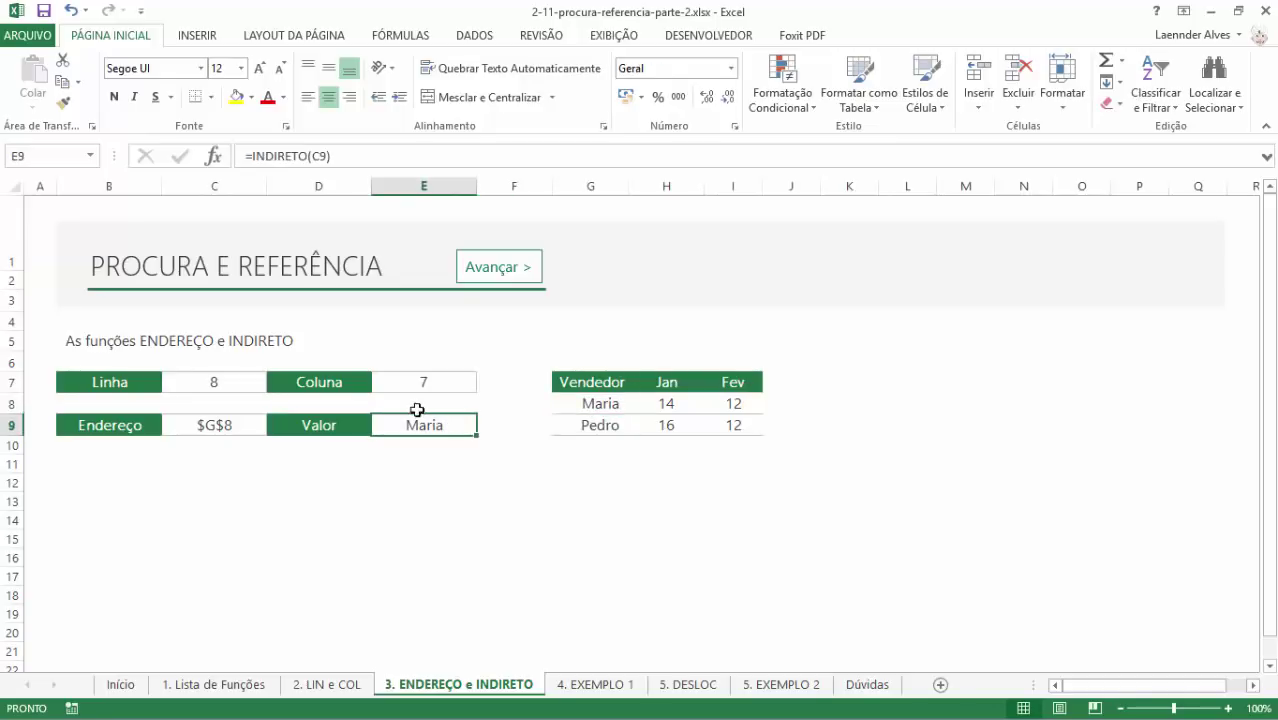
{"action": "left_click", "coordinate": [330, 684]}
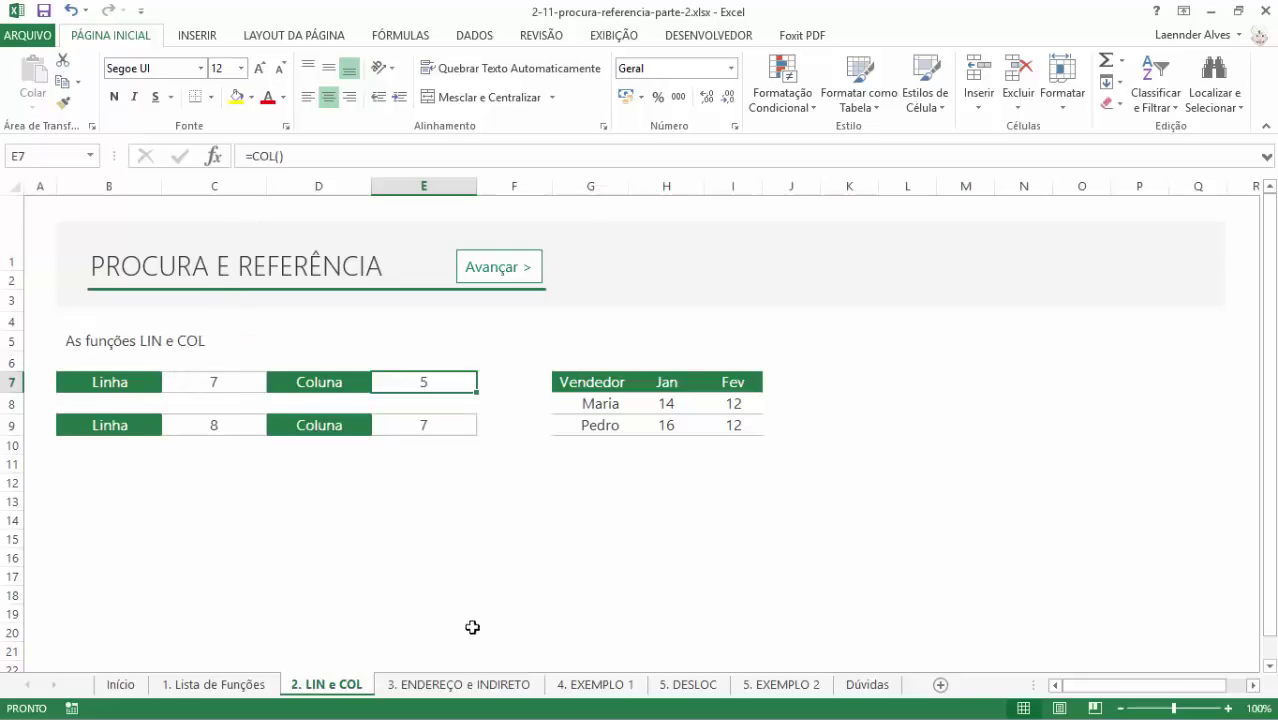
{"action": "left_click", "coordinate": [458, 688]}
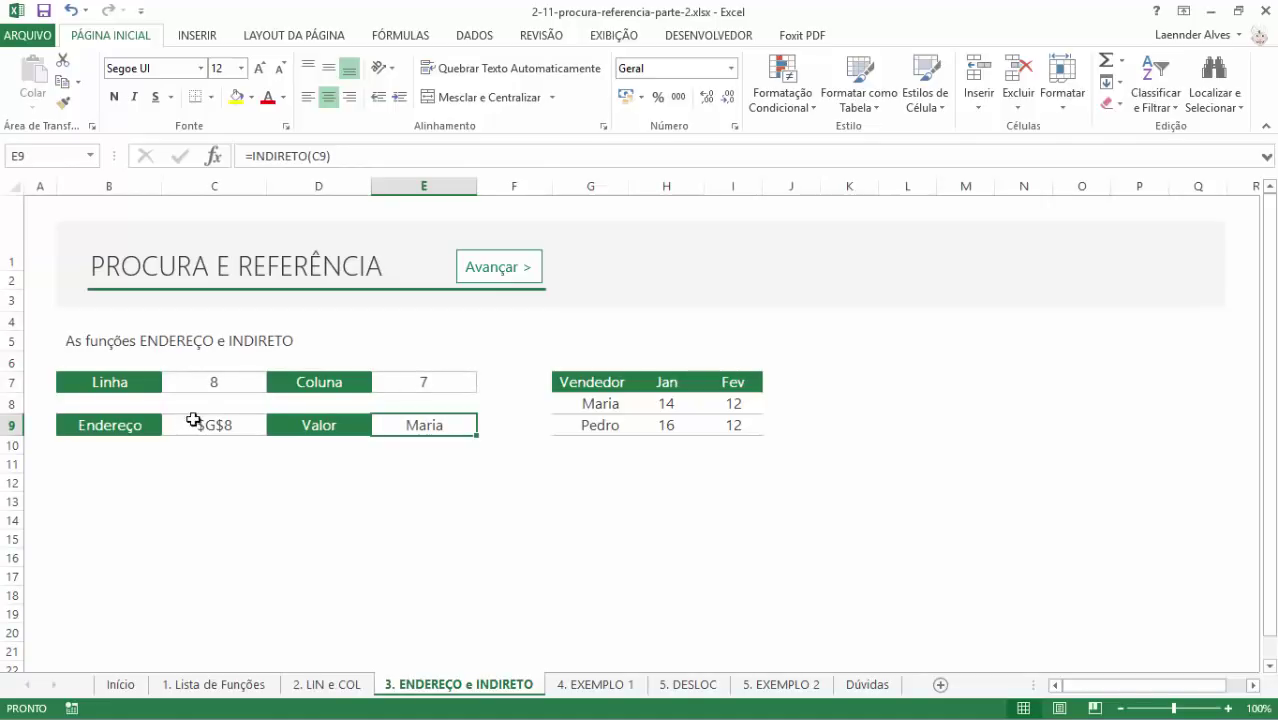
{"action": "left_click", "coordinate": [495, 276]}
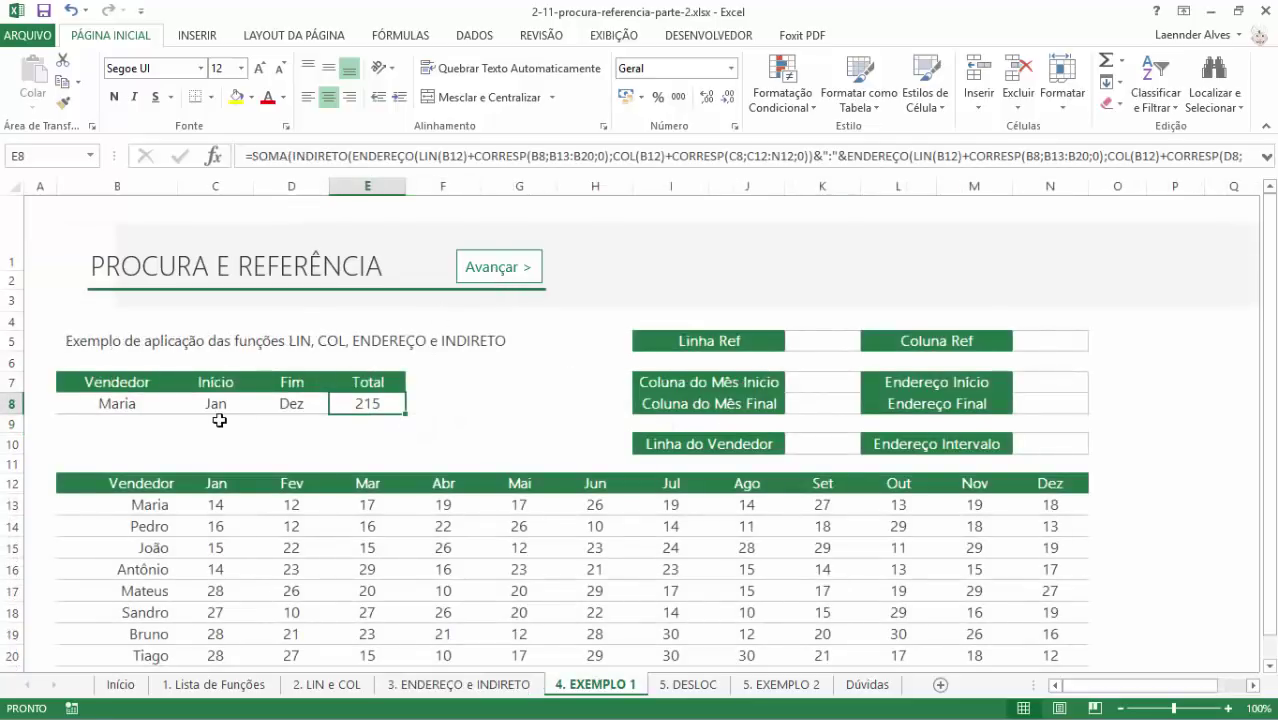
- Survey the sales table and confirm Maria's Jan–Dez total of 215
{"action": "scroll", "coordinate": [234, 498], "scroll_direction": "down", "scroll_amount": 1}
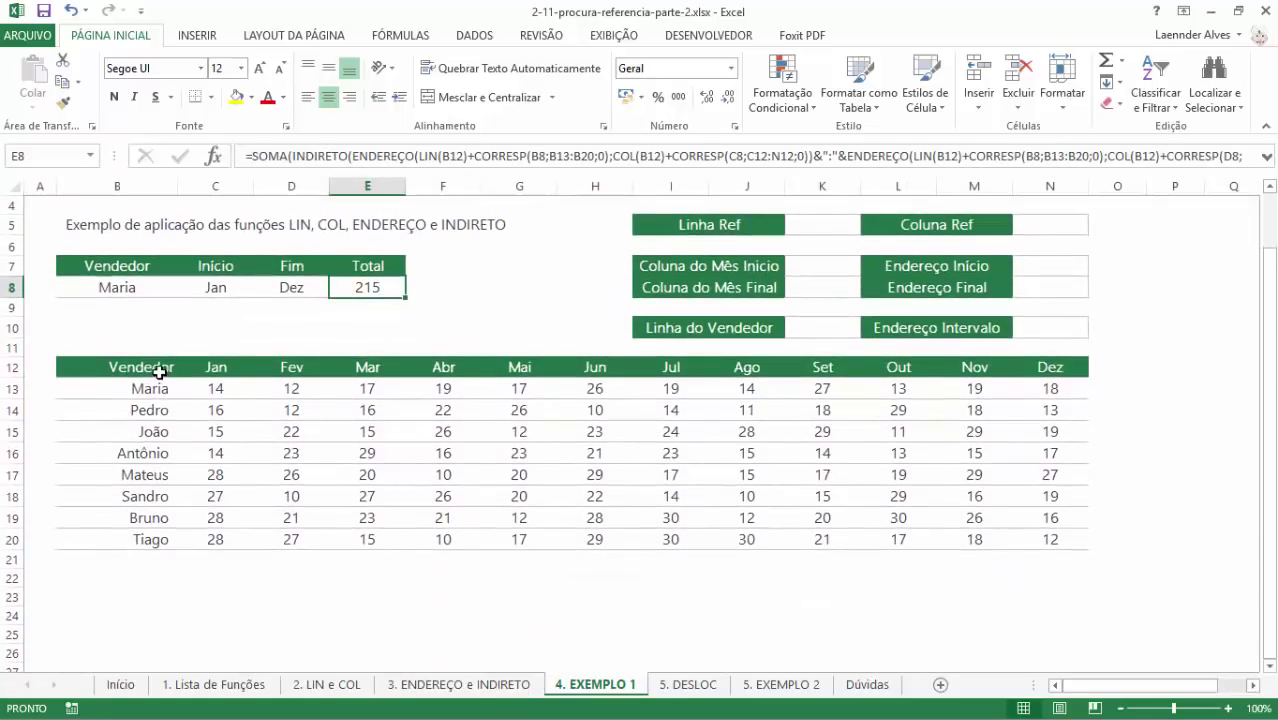
{"action": "left_click_drag", "start_coordinate": [159, 372], "coordinate": [150, 539]}
{"action": "left_click_drag", "start_coordinate": [215, 367], "coordinate": [367, 431]}
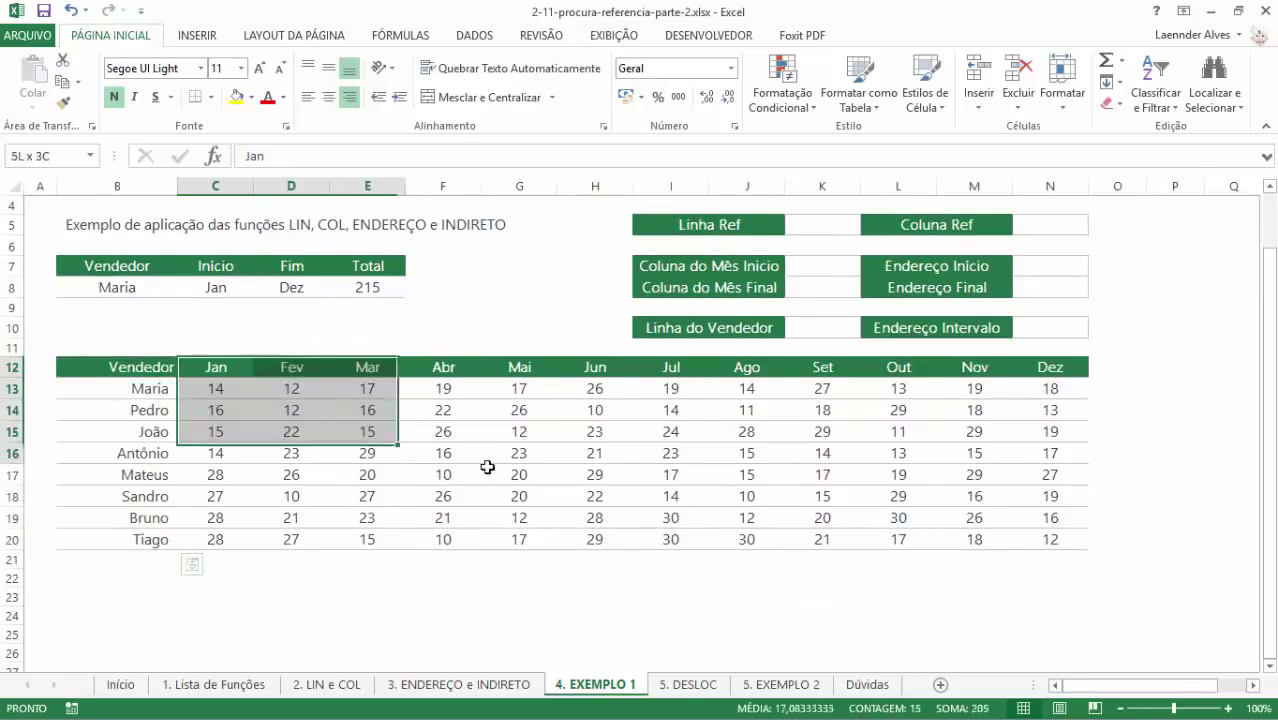
{"action": "left_click_drag", "start_coordinate": [487, 467], "coordinate": [1033, 538]}
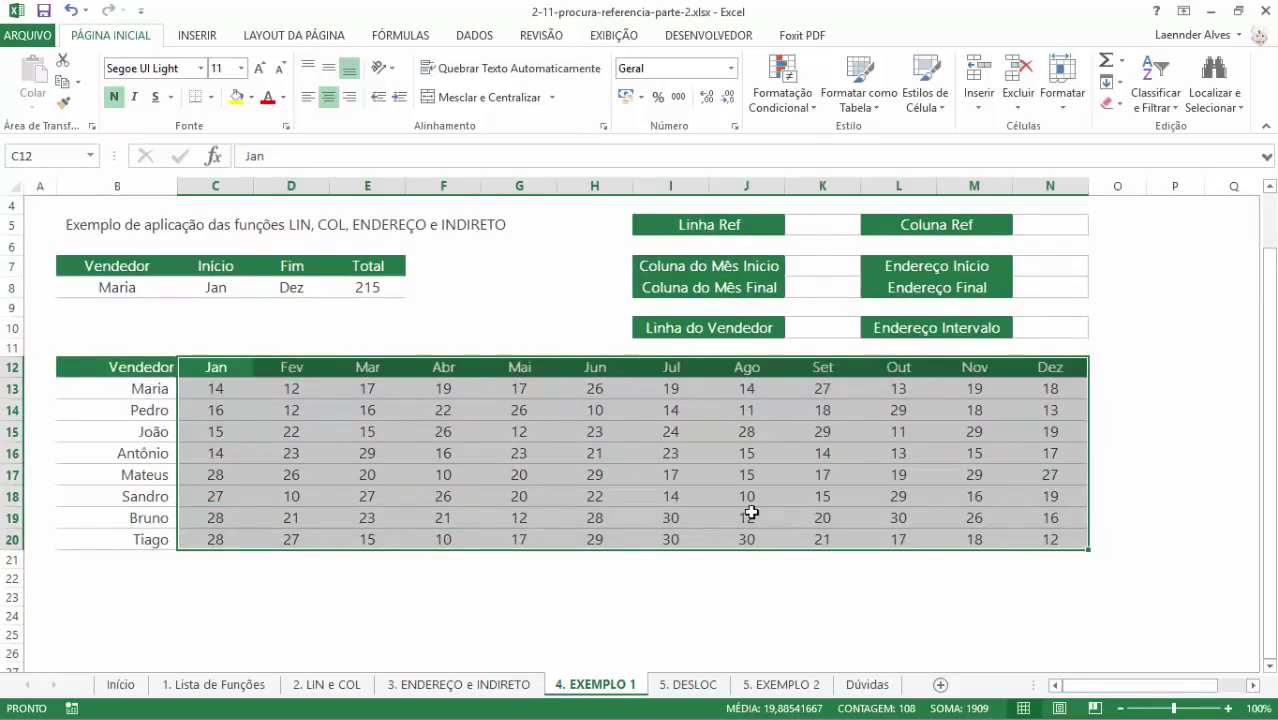
{"action": "scroll", "coordinate": [382, 484], "scroll_direction": "up", "scroll_amount": 1}
{"action": "left_click", "coordinate": [312, 447]}
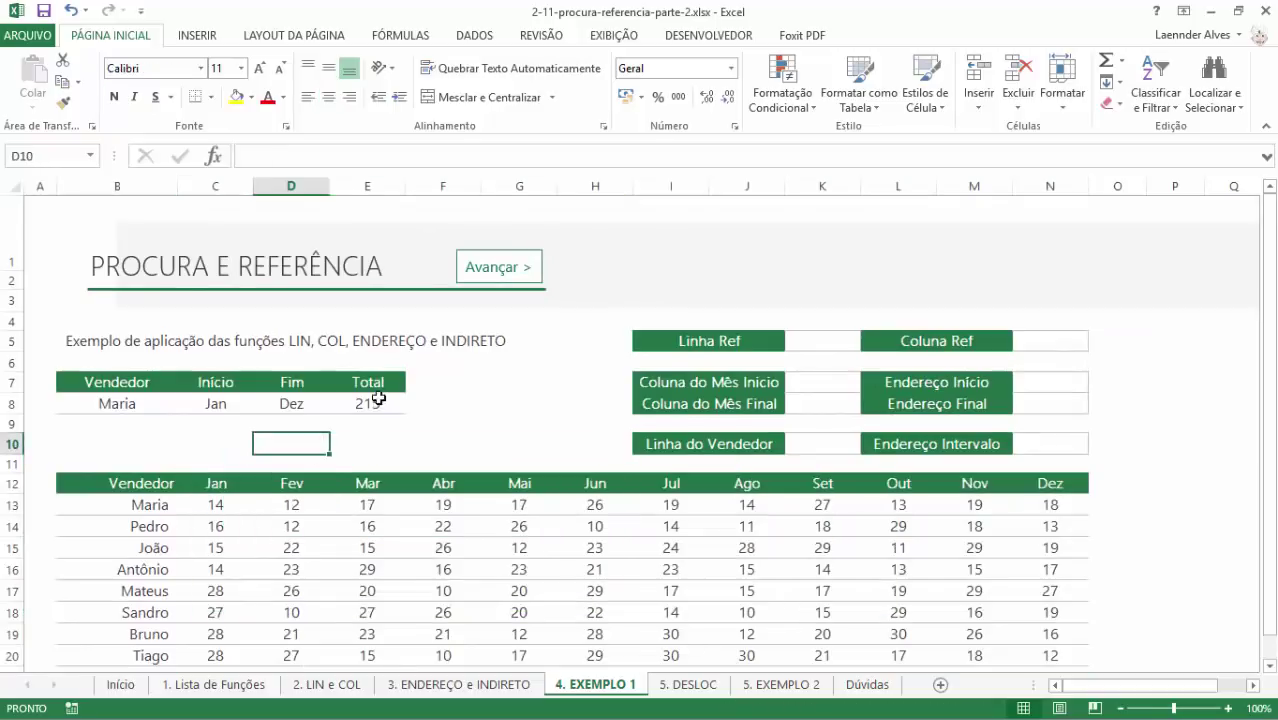
{"action": "left_click", "coordinate": [134, 403]}
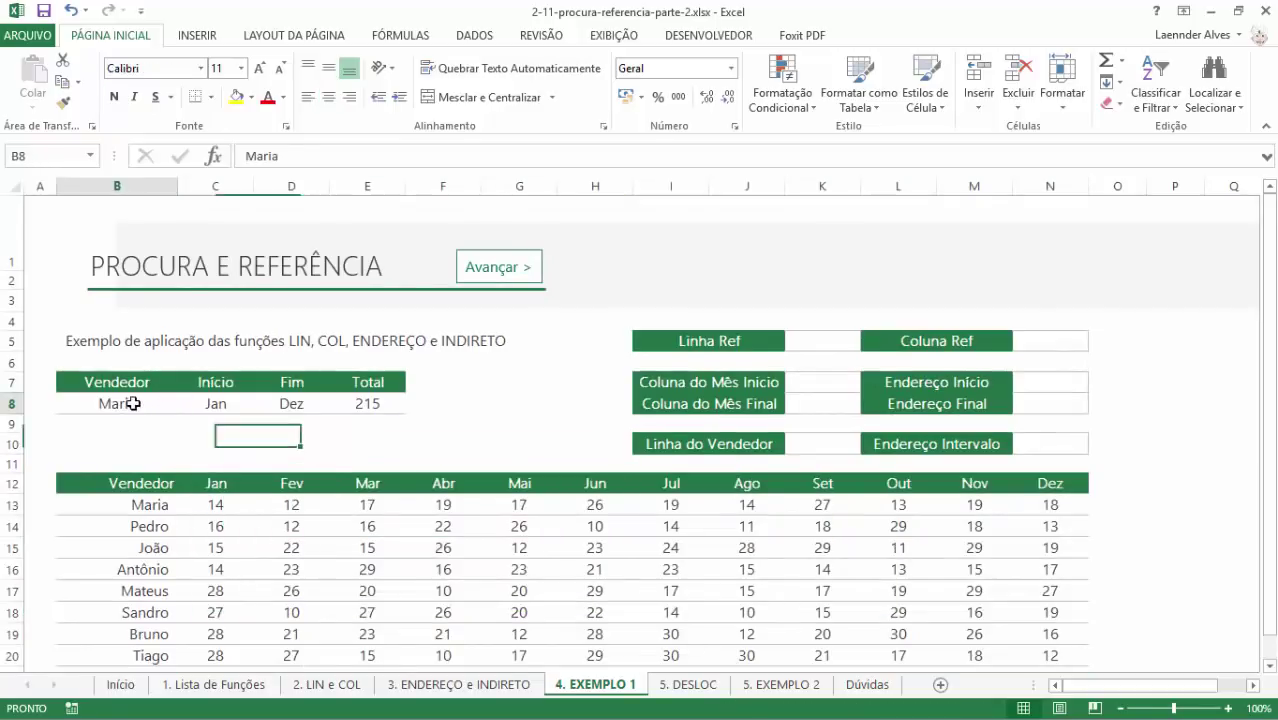
{"action": "left_click", "coordinate": [232, 410]}
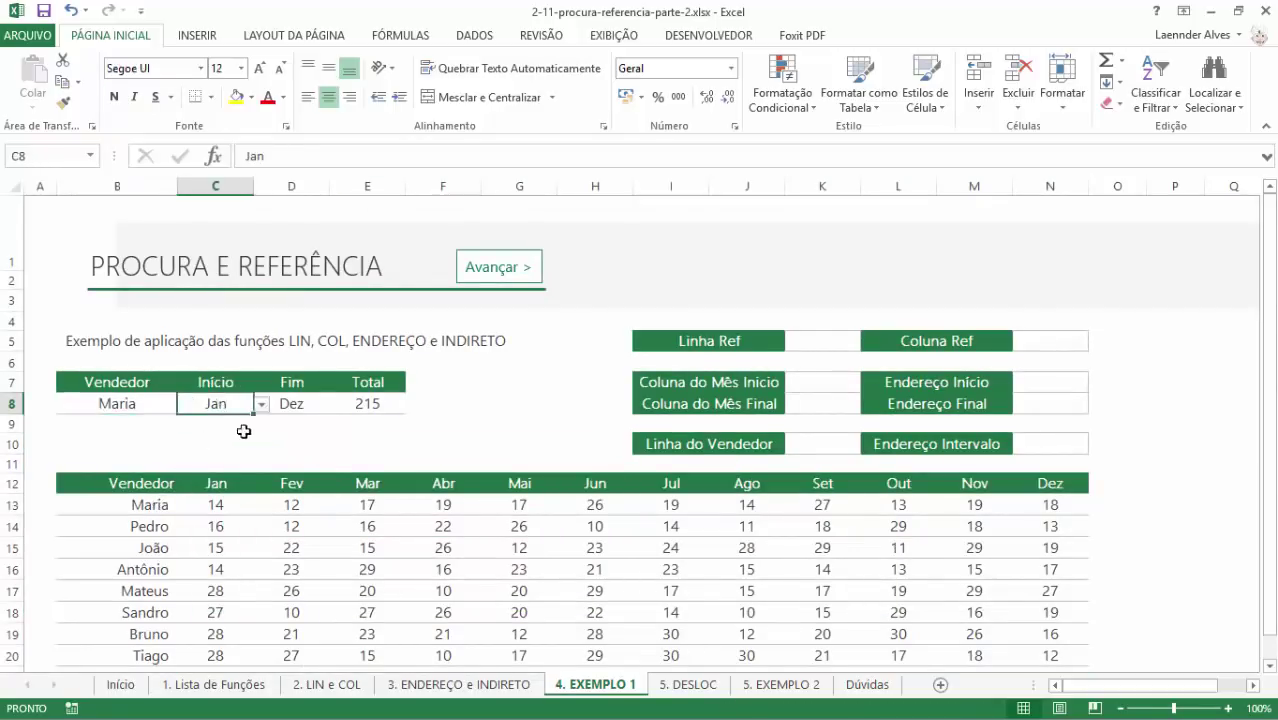
{"action": "left_click", "coordinate": [287, 401]}
{"action": "left_click_drag", "start_coordinate": [233, 504], "coordinate": [1050, 506]}
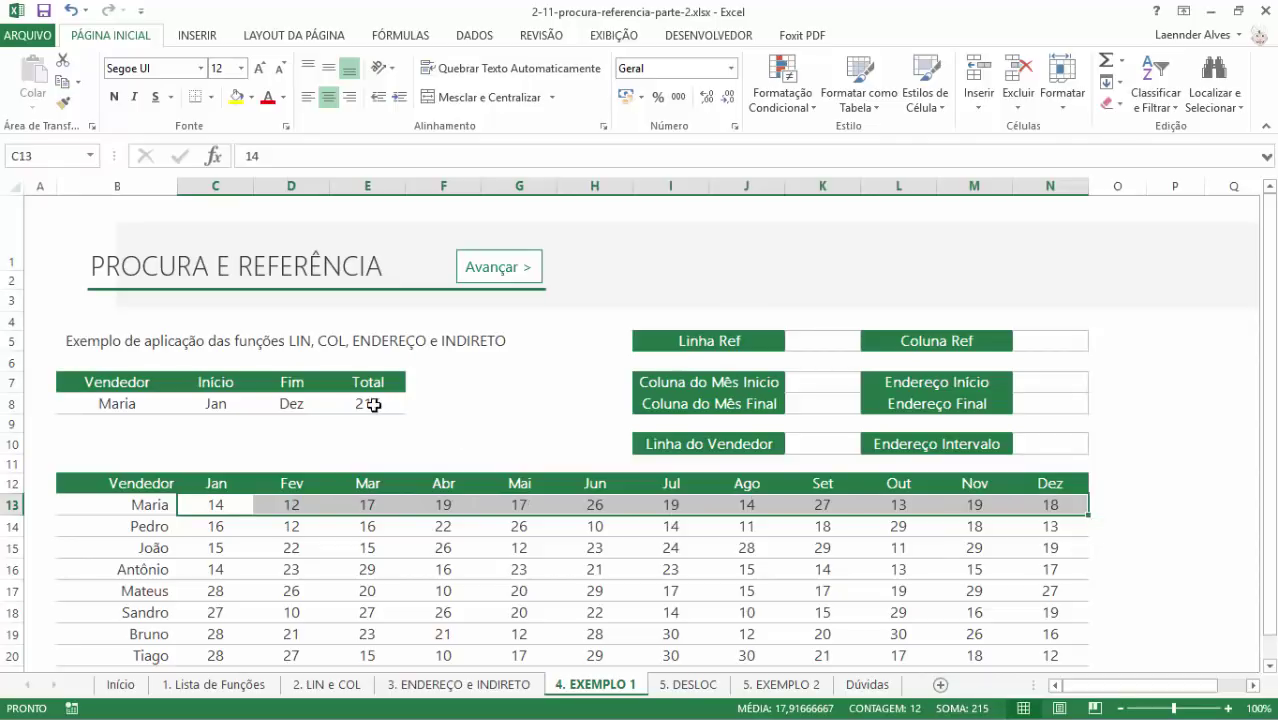
- Set the period to Mar through Out and confirm Maria's total of 152
{"action": "left_click", "coordinate": [208, 400]}
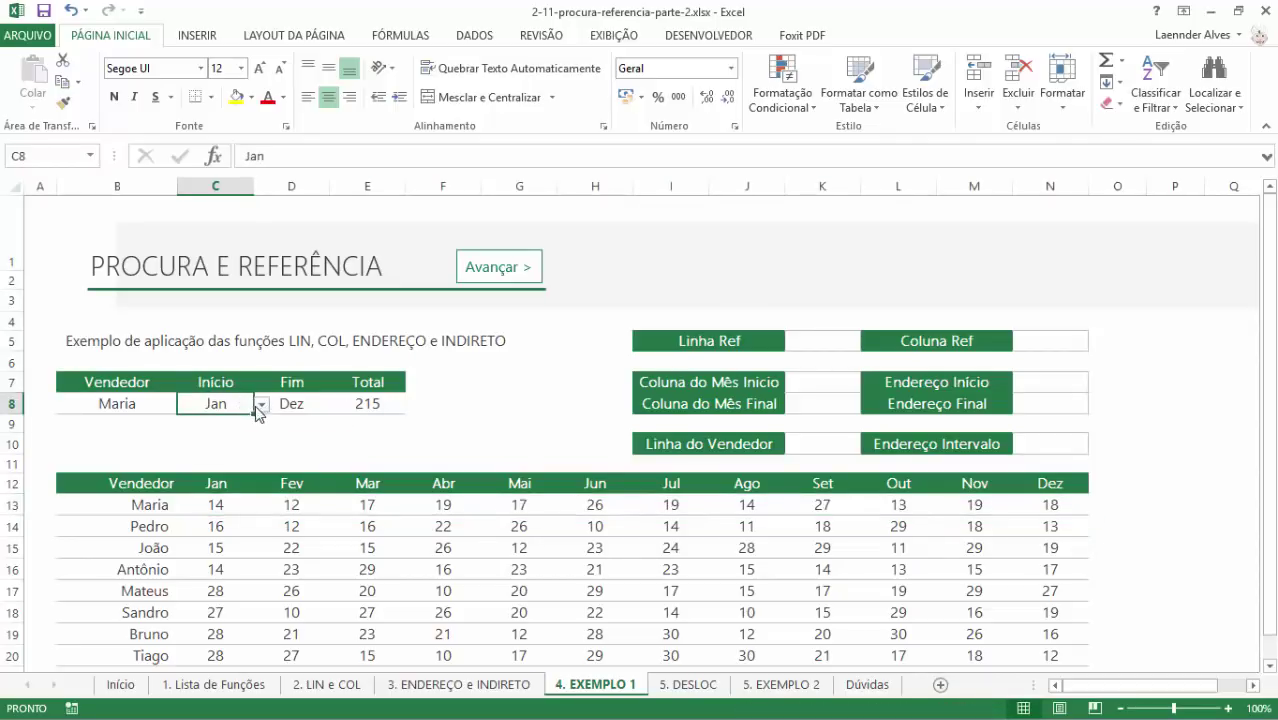
{"action": "left_click", "coordinate": [256, 406]}
{"action": "left_click", "coordinate": [205, 446]}
{"action": "left_click", "coordinate": [336, 410]}
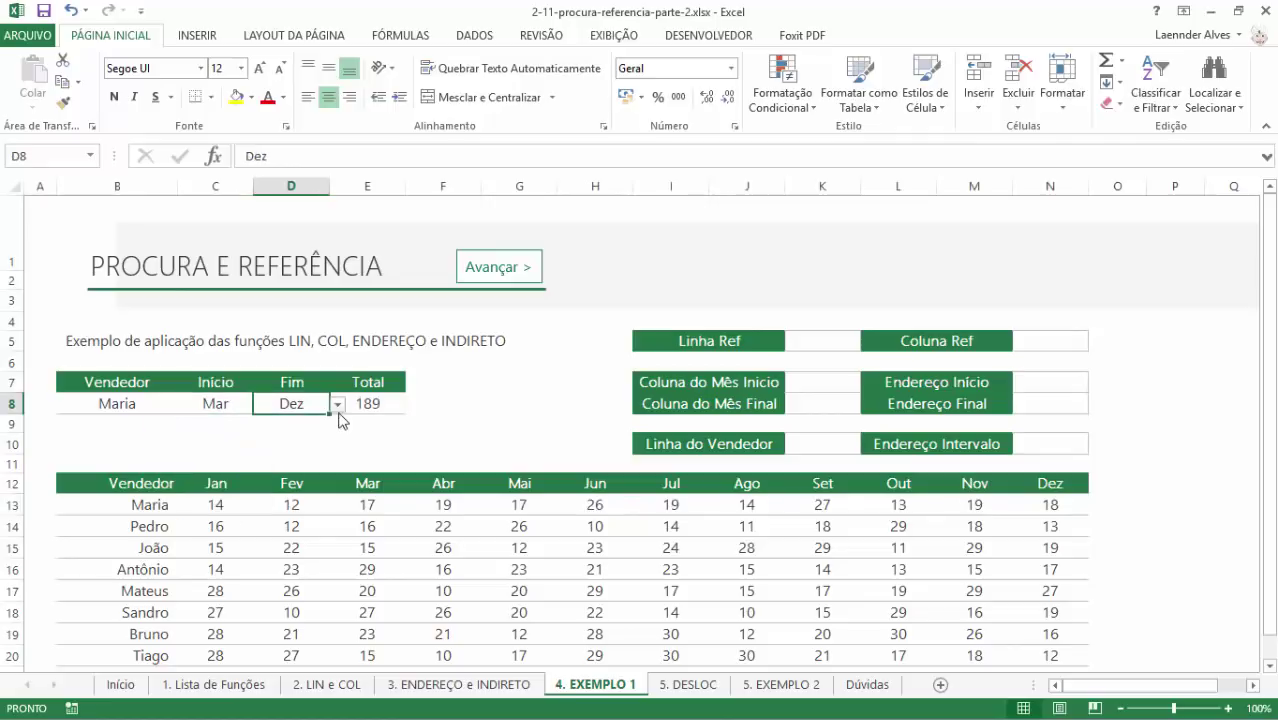
{"action": "left_click", "coordinate": [338, 404]}
{"action": "left_click", "coordinate": [282, 483]}
{"action": "left_click_drag", "start_coordinate": [374, 501], "coordinate": [900, 505]}
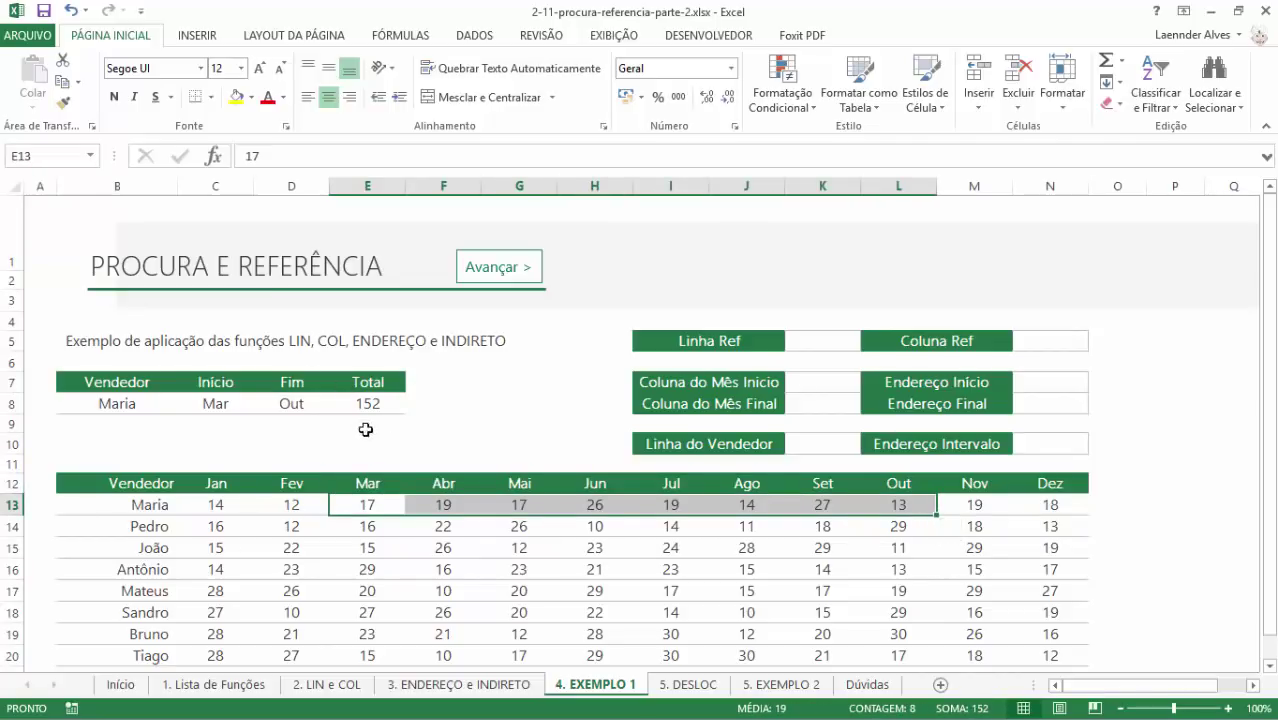
- Switch the seller to Bruno and confirm his Mar–Out sales total 176
{"action": "left_click", "coordinate": [131, 404]}
{"action": "left_click", "coordinate": [180, 407]}
{"action": "left_click", "coordinate": [100, 494]}
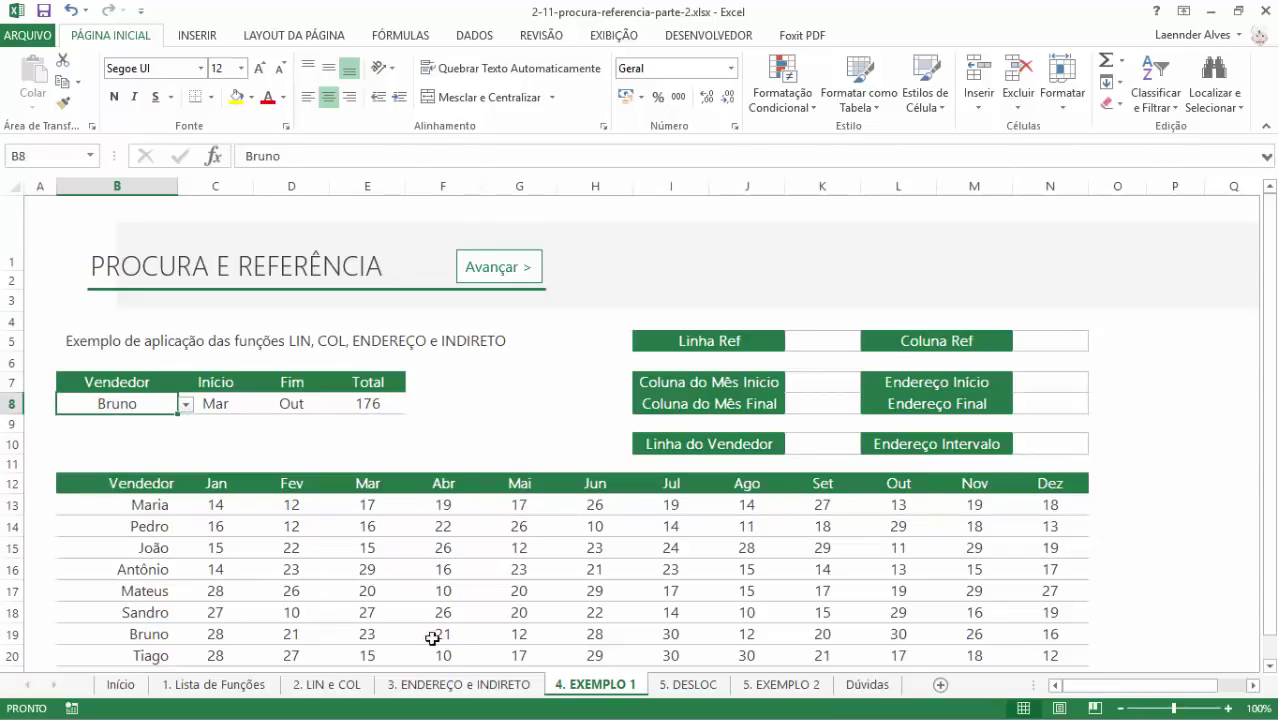
{"action": "left_click_drag", "start_coordinate": [367, 634], "coordinate": [898, 636]}
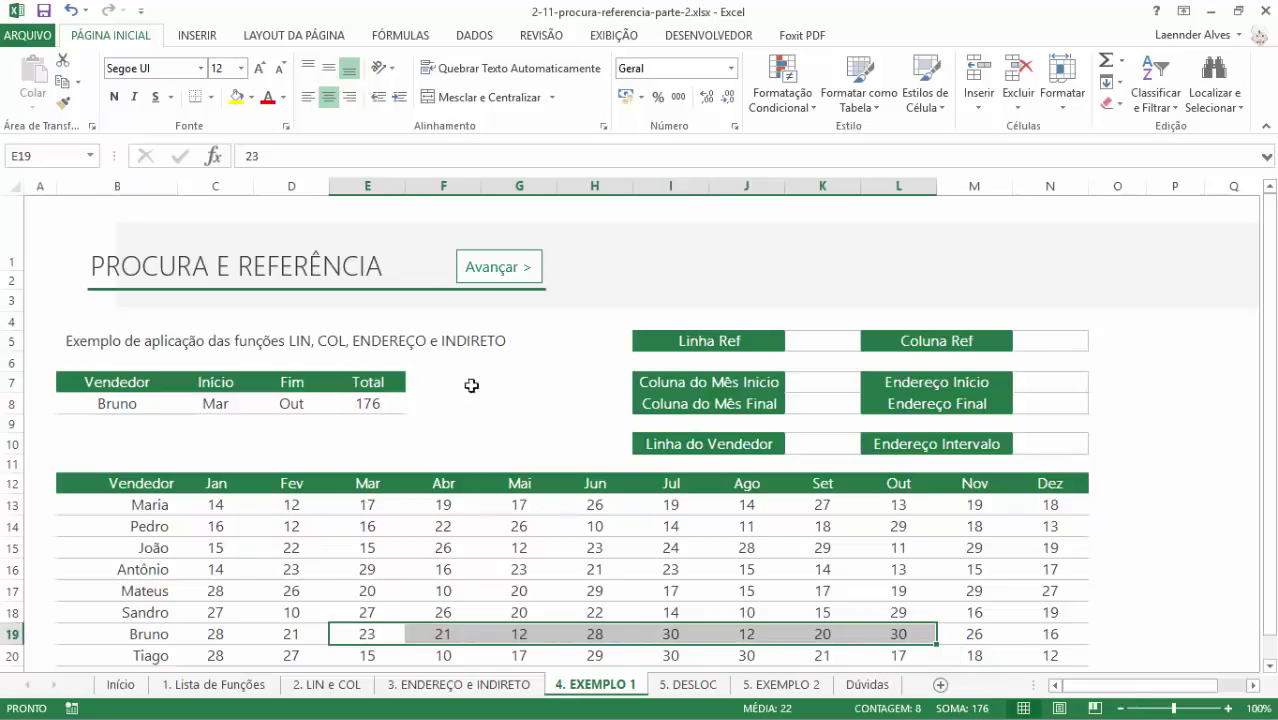
{"action": "double_click", "coordinate": [368, 405]}
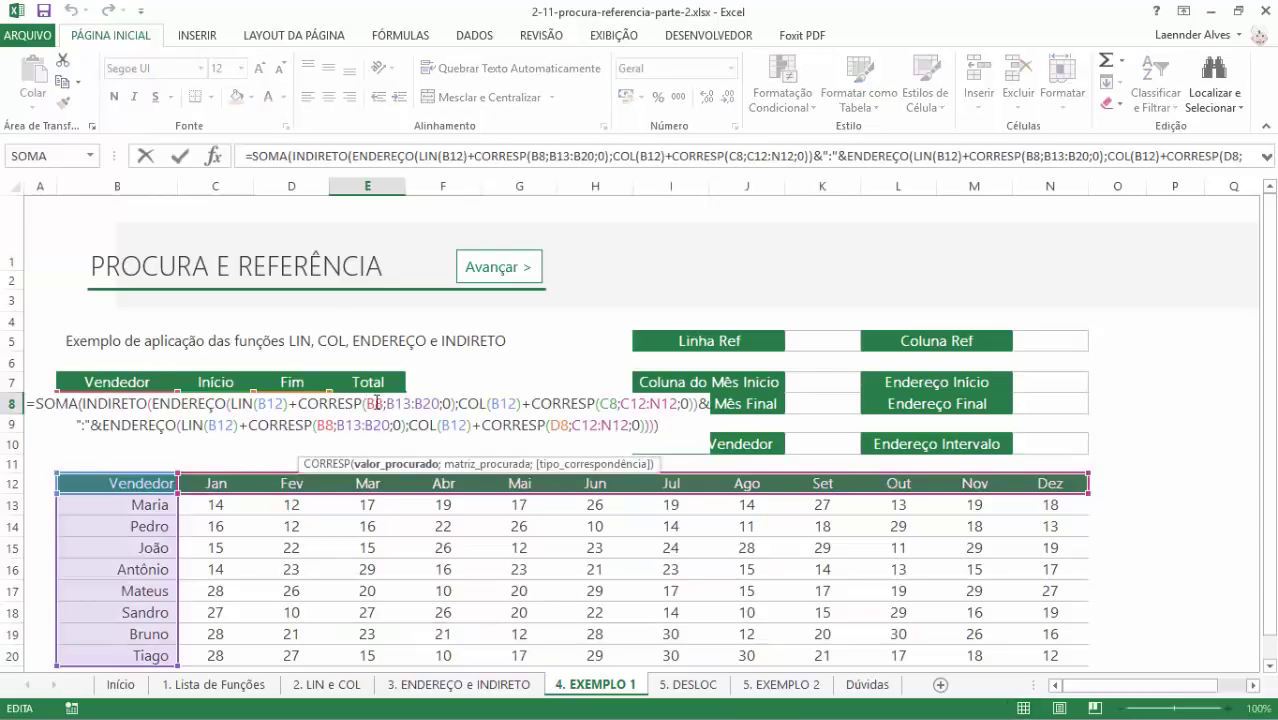
{"action": "key", "text": "Escape"}
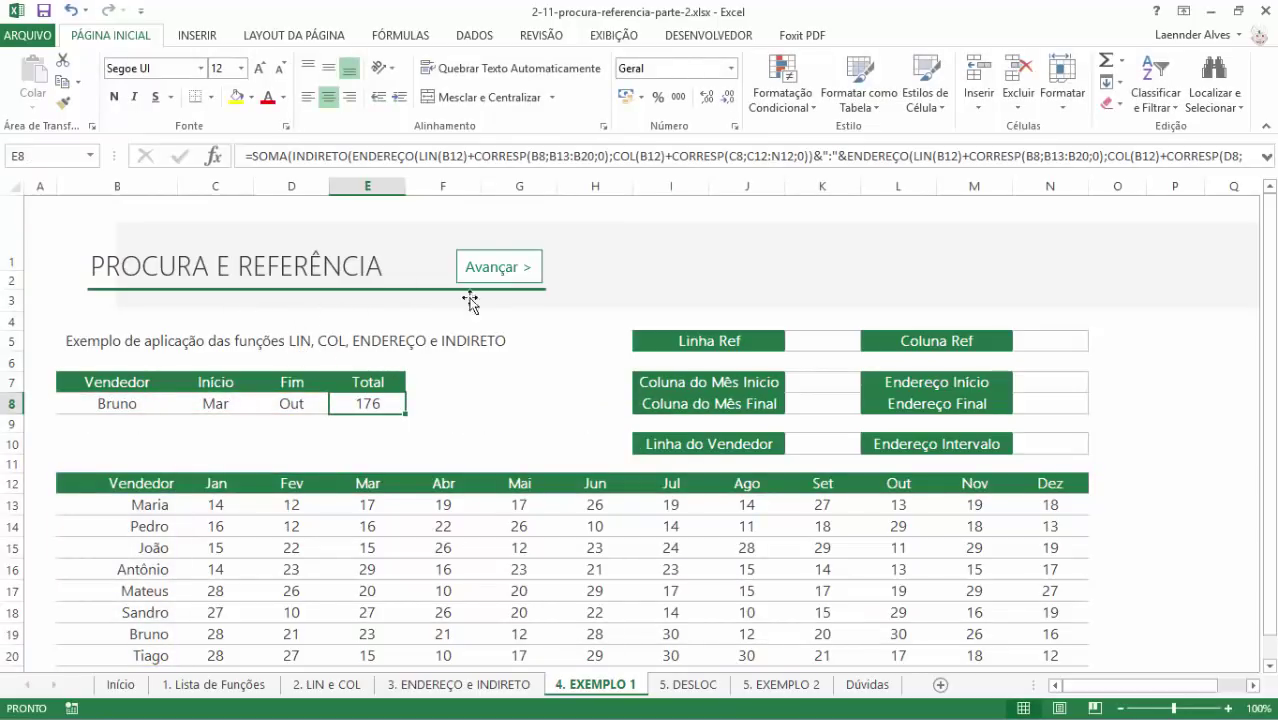
{"action": "key", "text": "F2"}
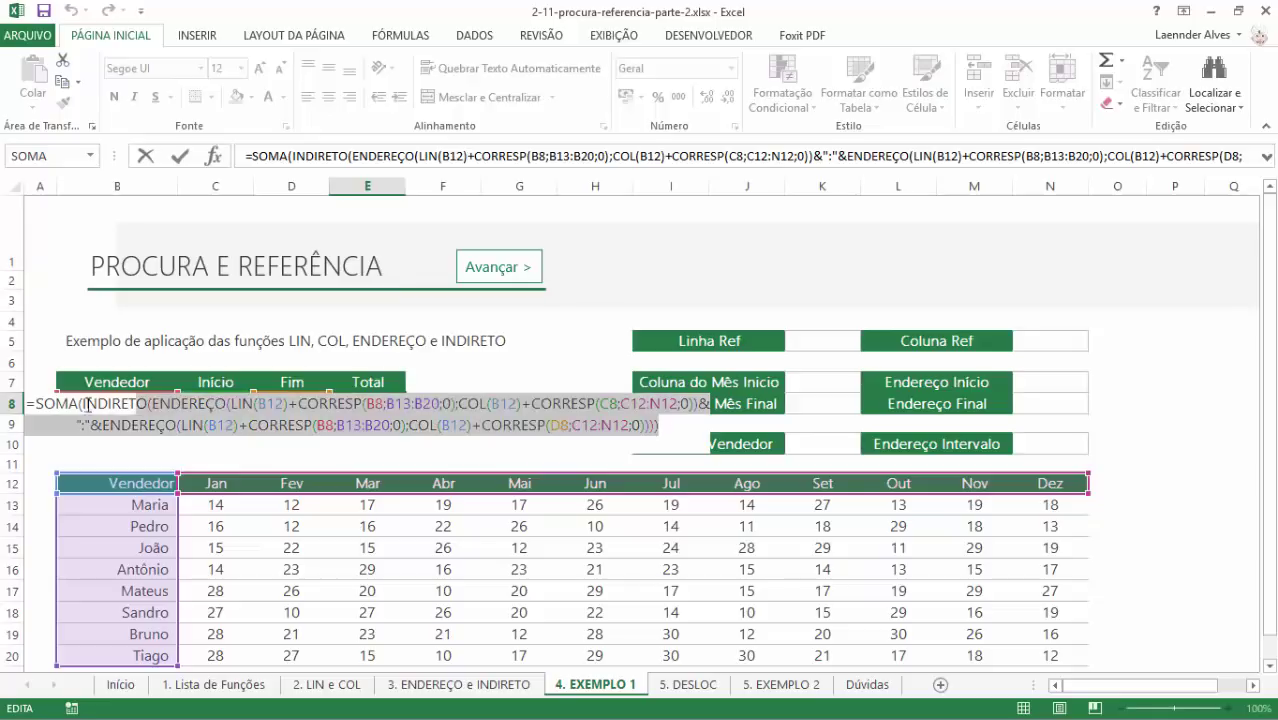
{"action": "left_click_drag", "start_coordinate": [686, 431], "coordinate": [14, 400]}
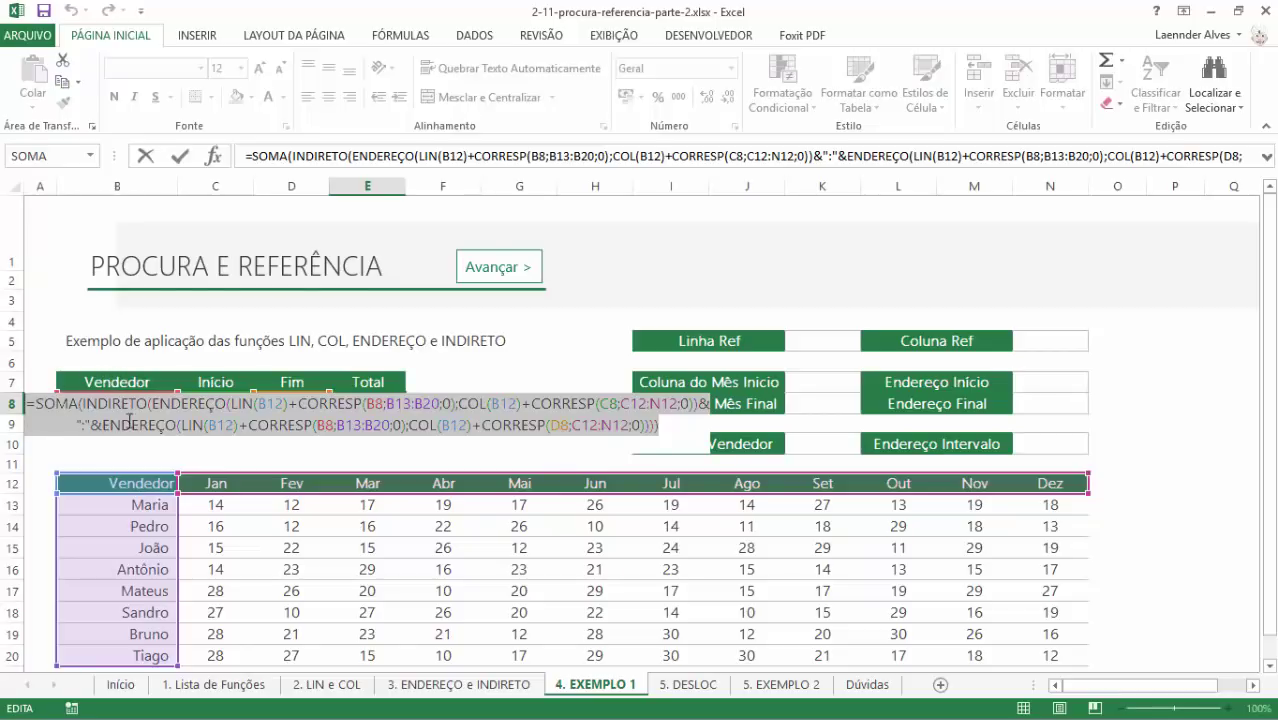
{"action": "left_click", "coordinate": [65, 404]}
{"action": "double_click", "coordinate": [115, 404]}
{"action": "double_click", "coordinate": [182, 404]}
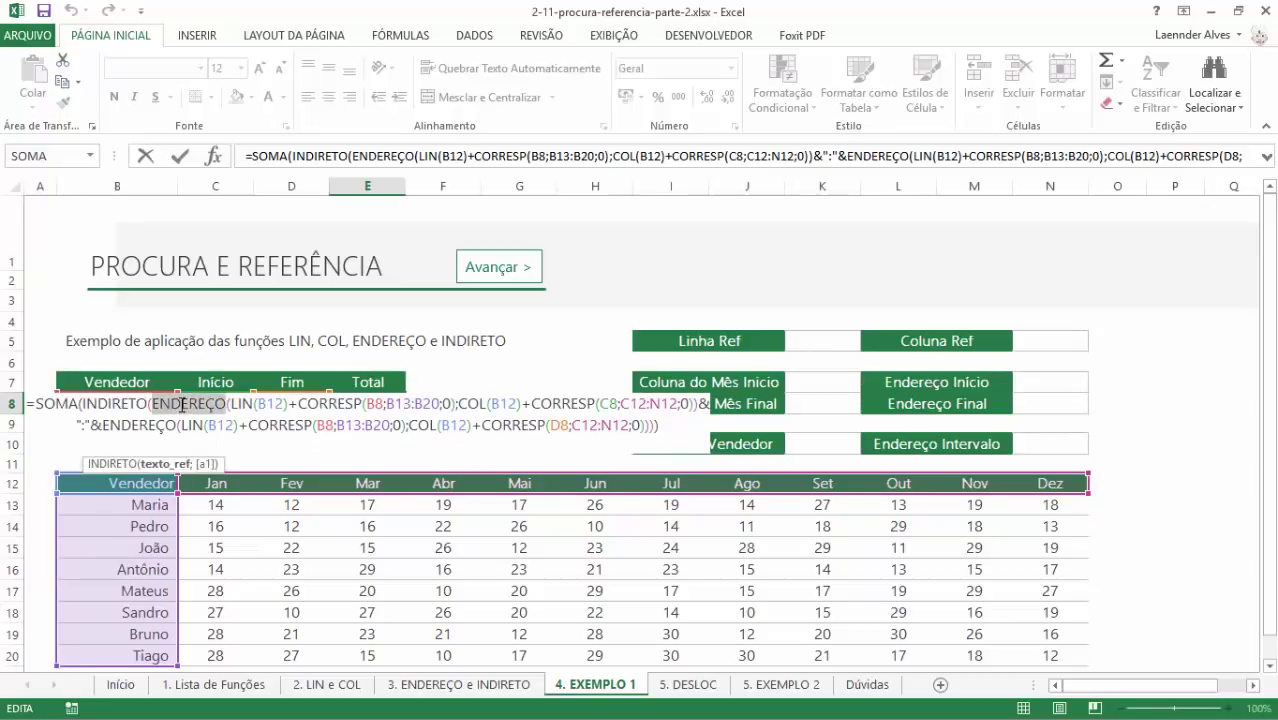
{"action": "double_click", "coordinate": [240, 404]}
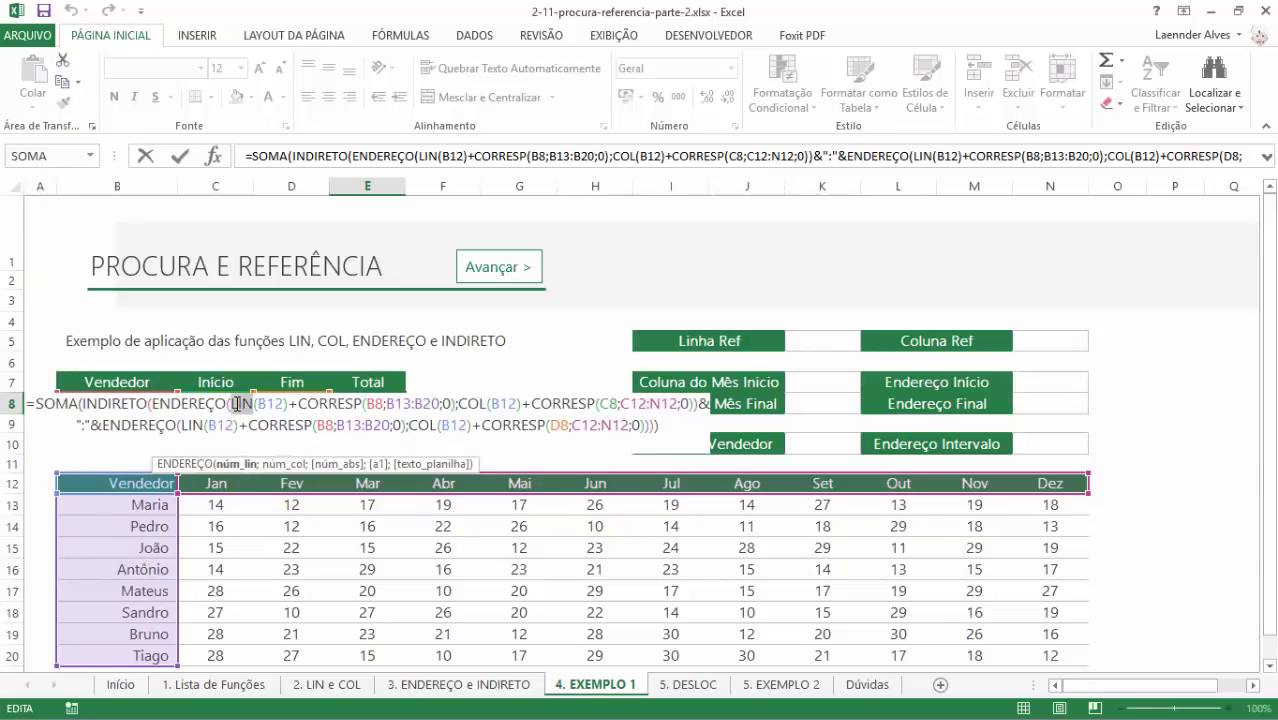
{"action": "double_click", "coordinate": [342, 404]}
{"action": "double_click", "coordinate": [466, 404]}
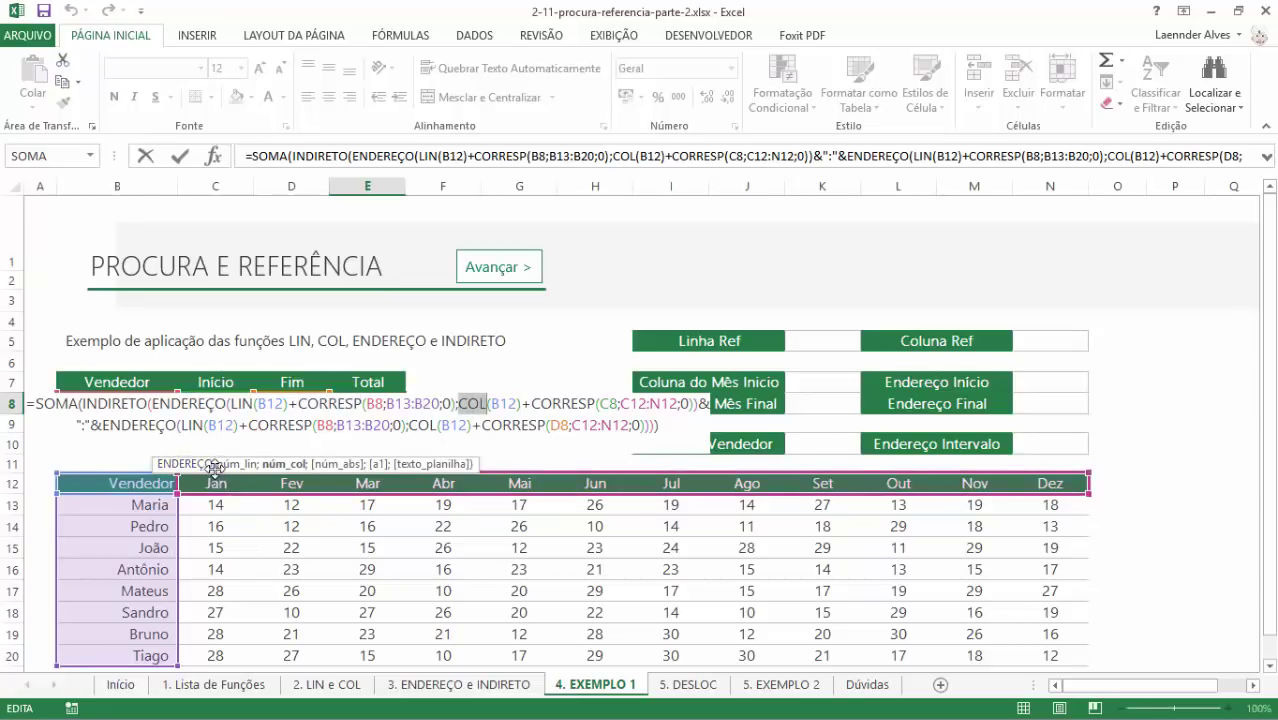
{"action": "key", "text": "Escape"}
{"action": "left_click", "coordinate": [812, 341]}
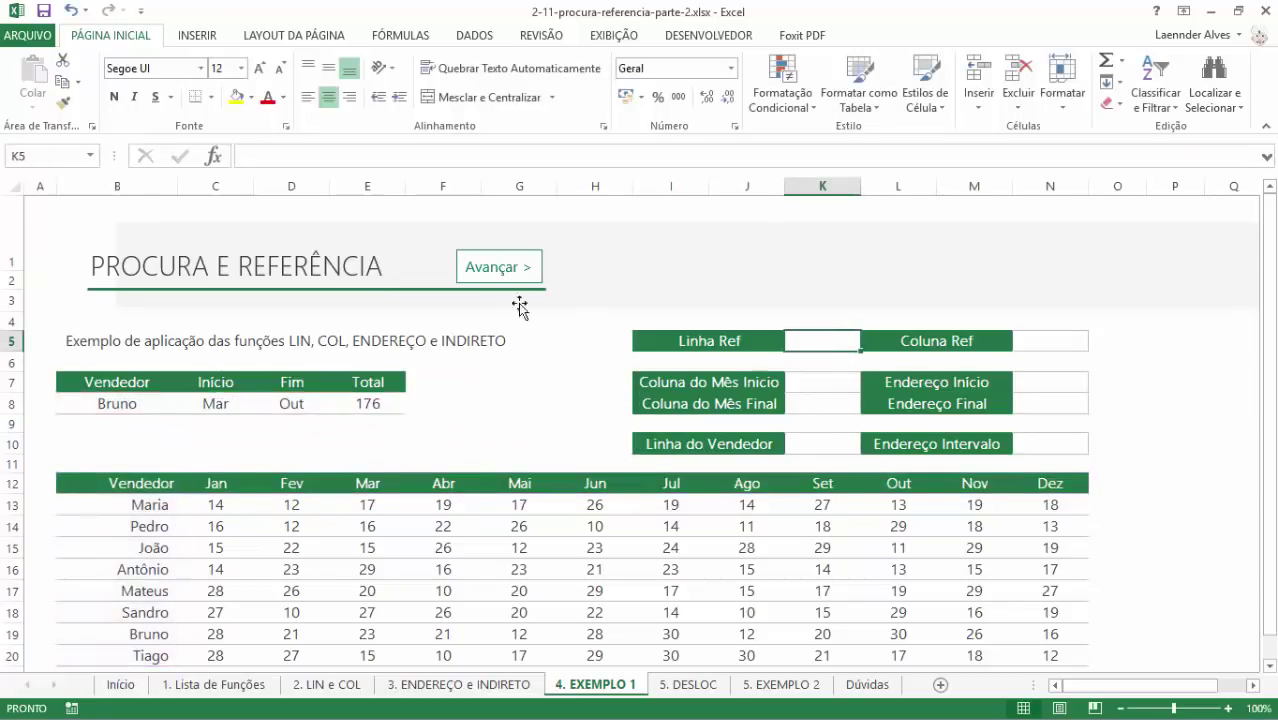
- Enter =CORRESP(C8;C12:N12;0) in K7 to find the start month's position
{"action": "left_click", "coordinate": [799, 382]}
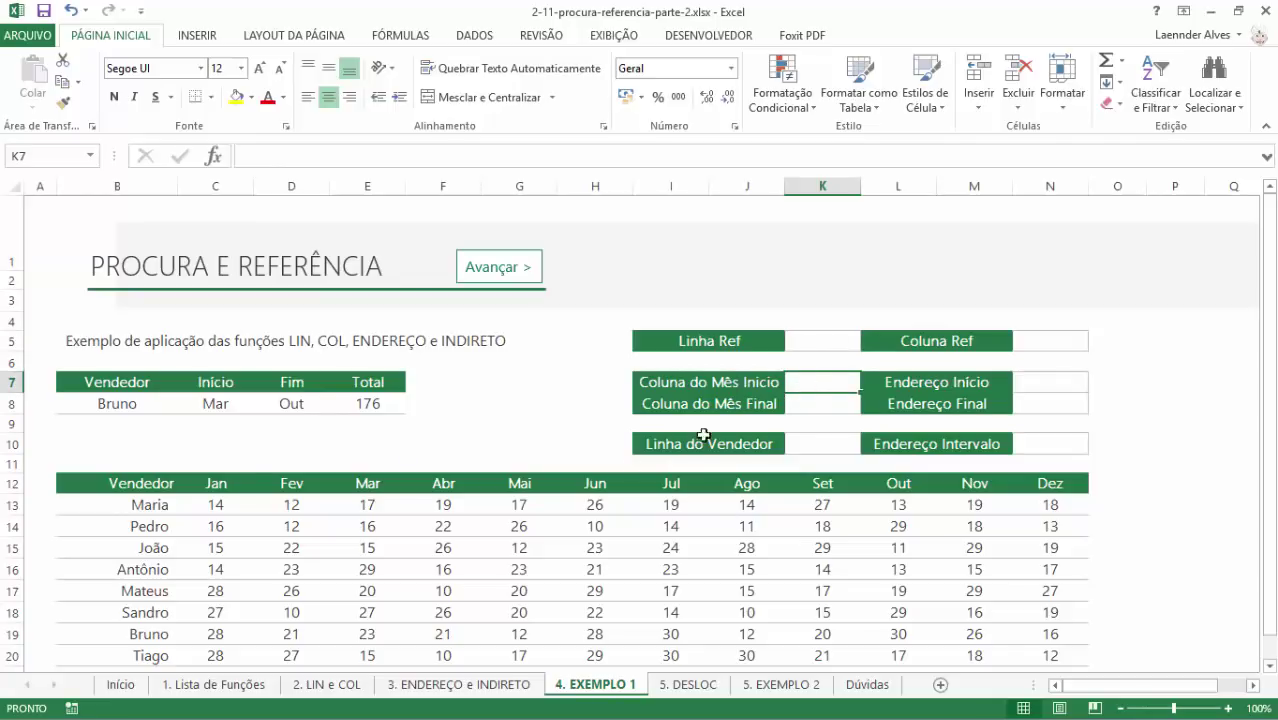
{"action": "left_click", "coordinate": [799, 400]}
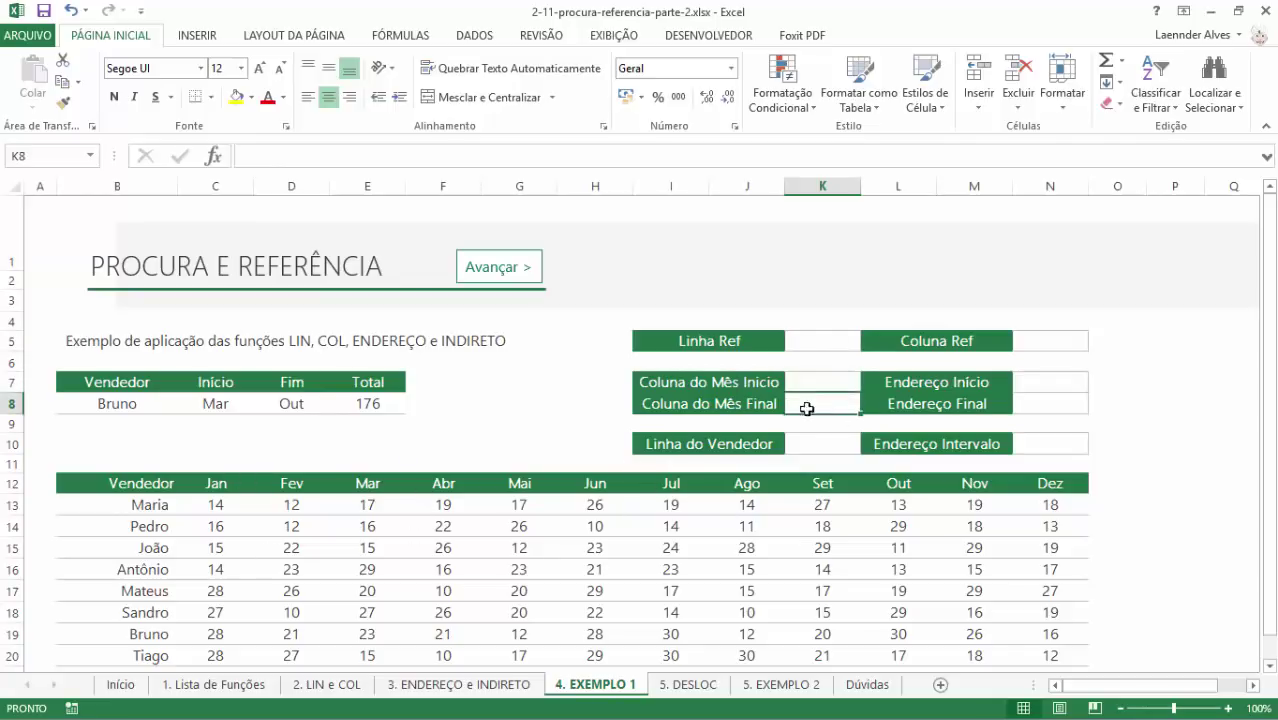
{"action": "left_click", "coordinate": [813, 447]}
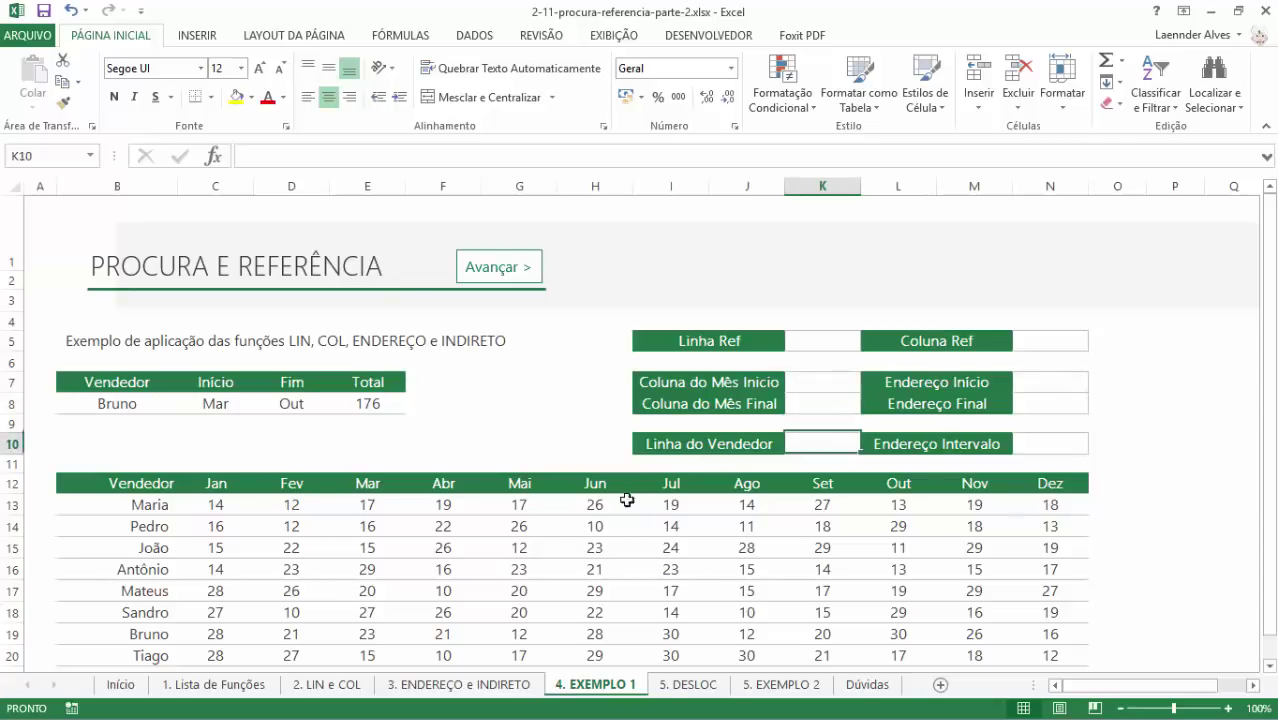
{"action": "left_click", "coordinate": [818, 385]}
{"action": "type", "text": "=CO"}
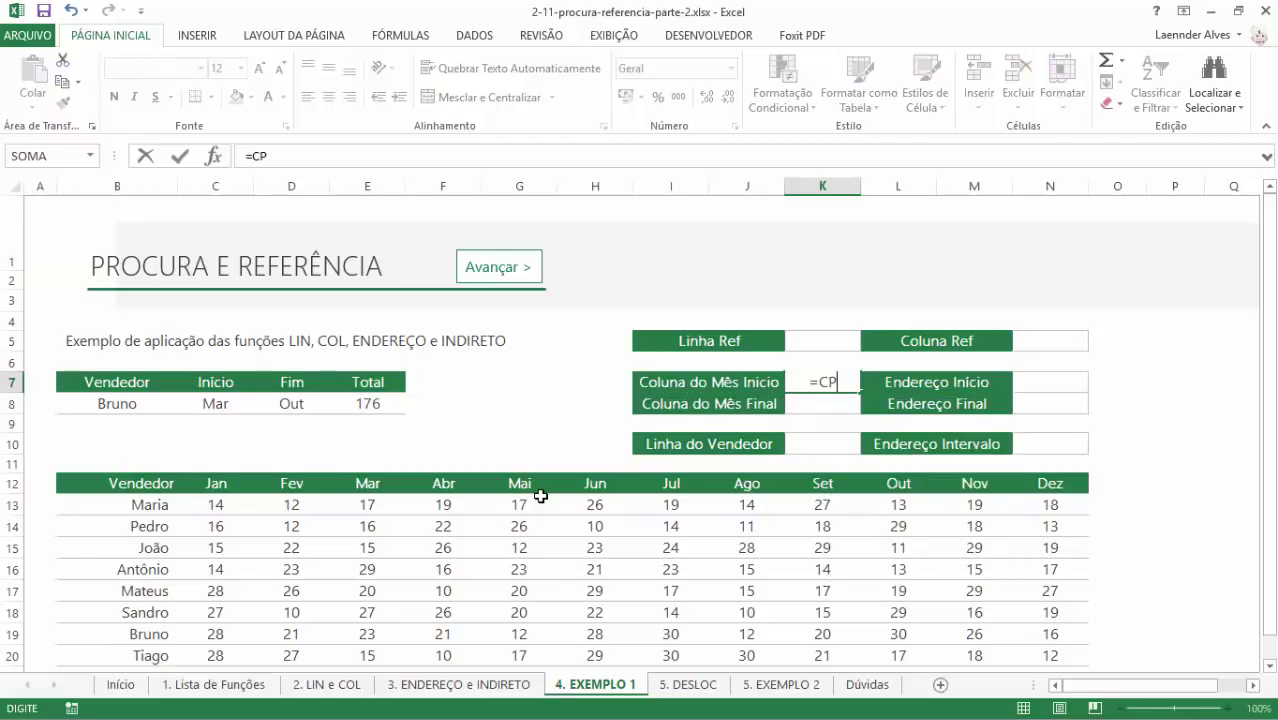
{"action": "type", "text": "O"}
{"action": "key", "text": "BackSpace"}
{"action": "type", "text": "RR"}
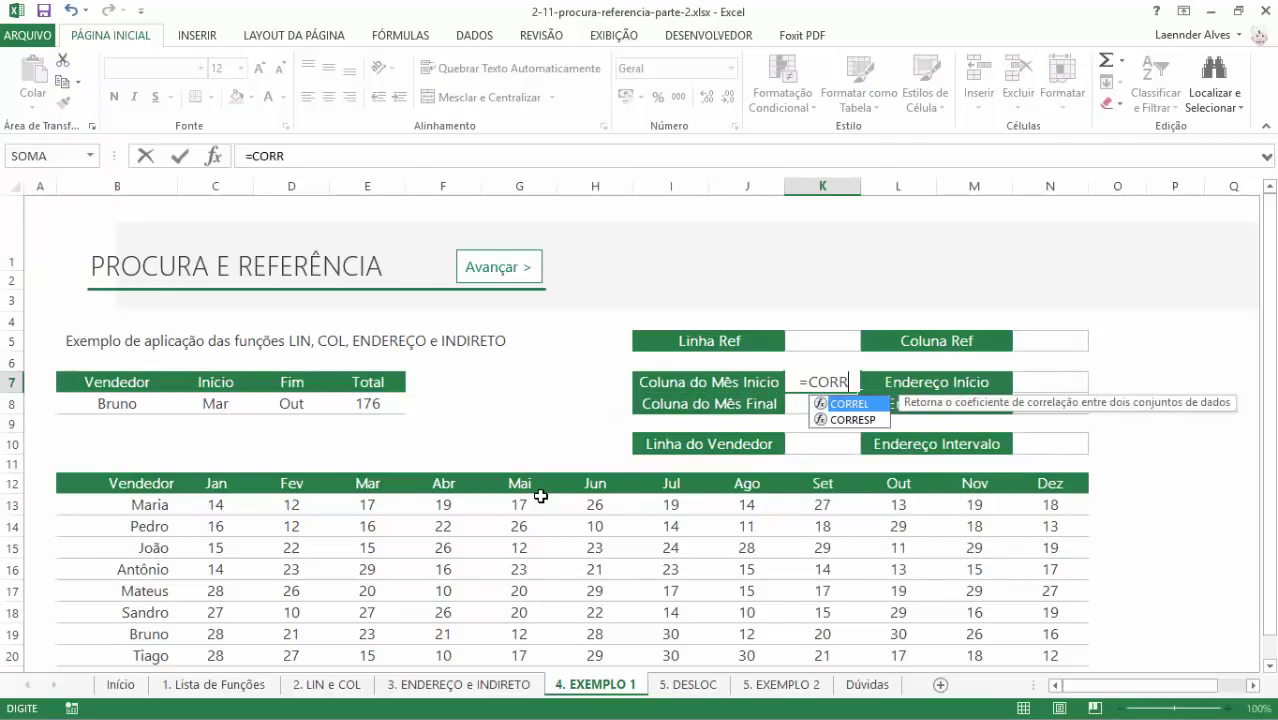
{"action": "type", "text": "ESP("}
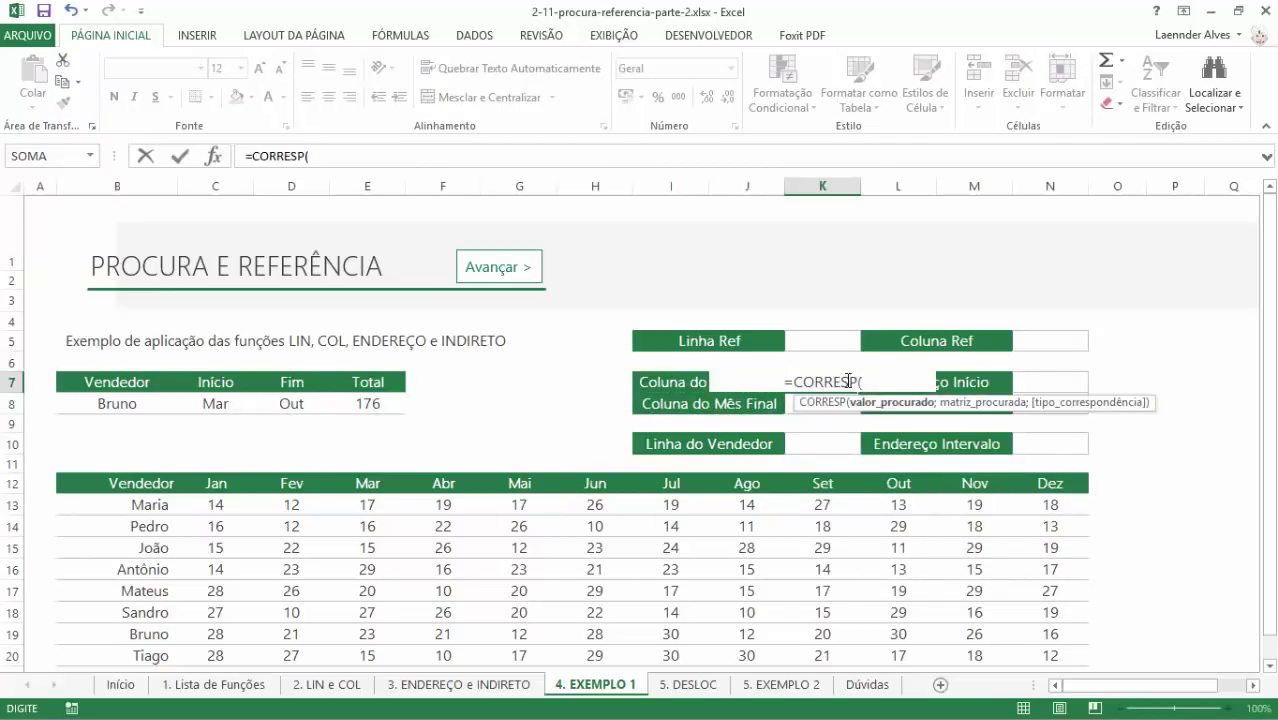
{"action": "left_click", "coordinate": [215, 404]}
{"action": "type", "text": ";"}
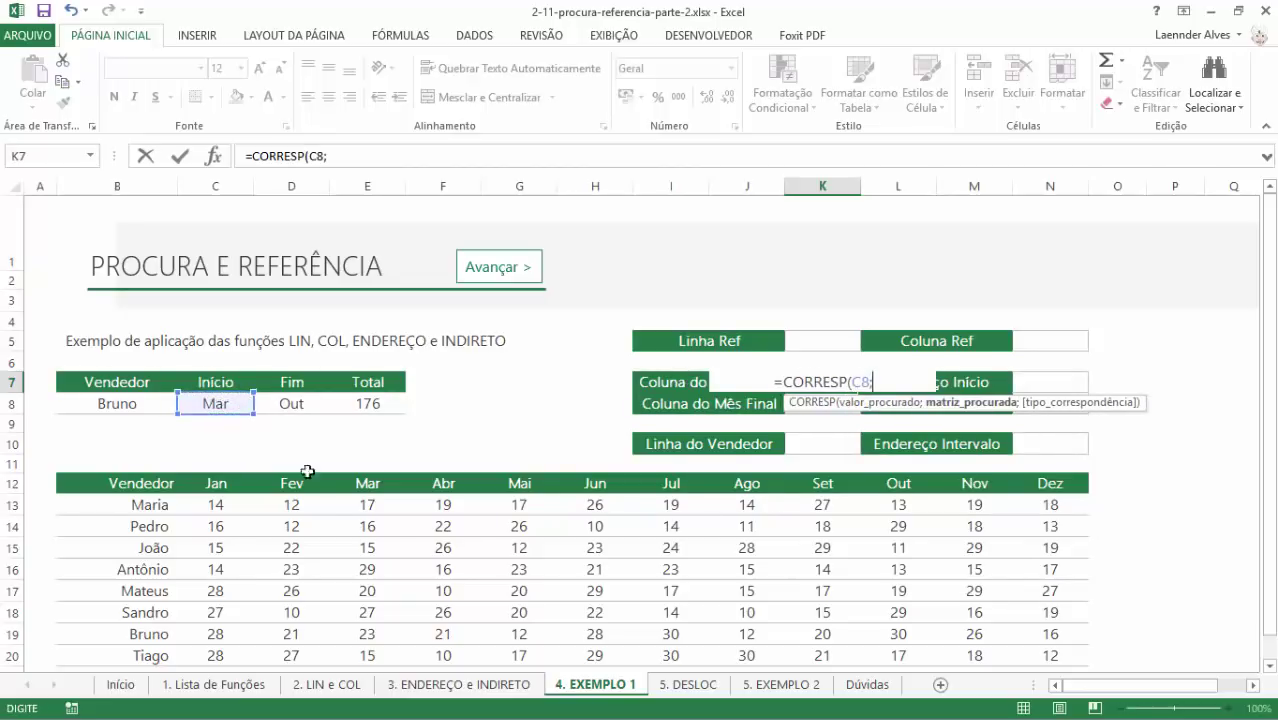
{"action": "left_click_drag", "start_coordinate": [220, 487], "coordinate": [1080, 484]}
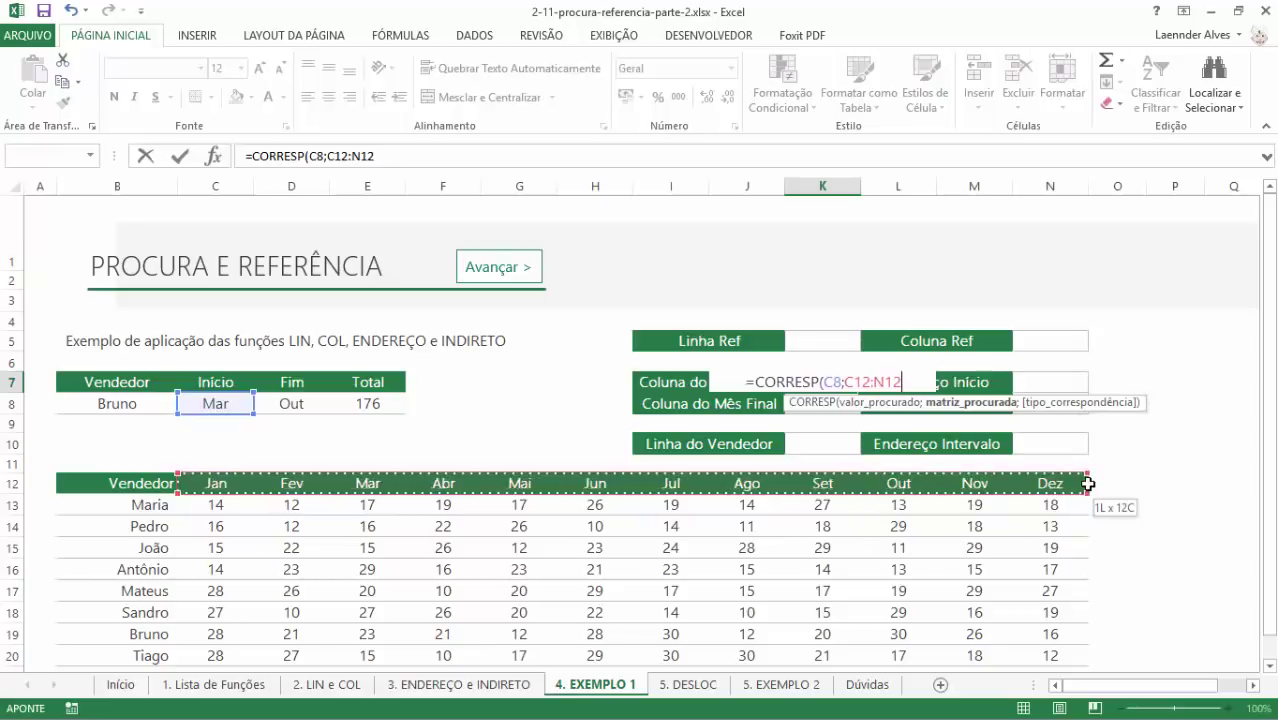
{"action": "type", "text": ";0)"}
{"action": "key", "text": "Return"}
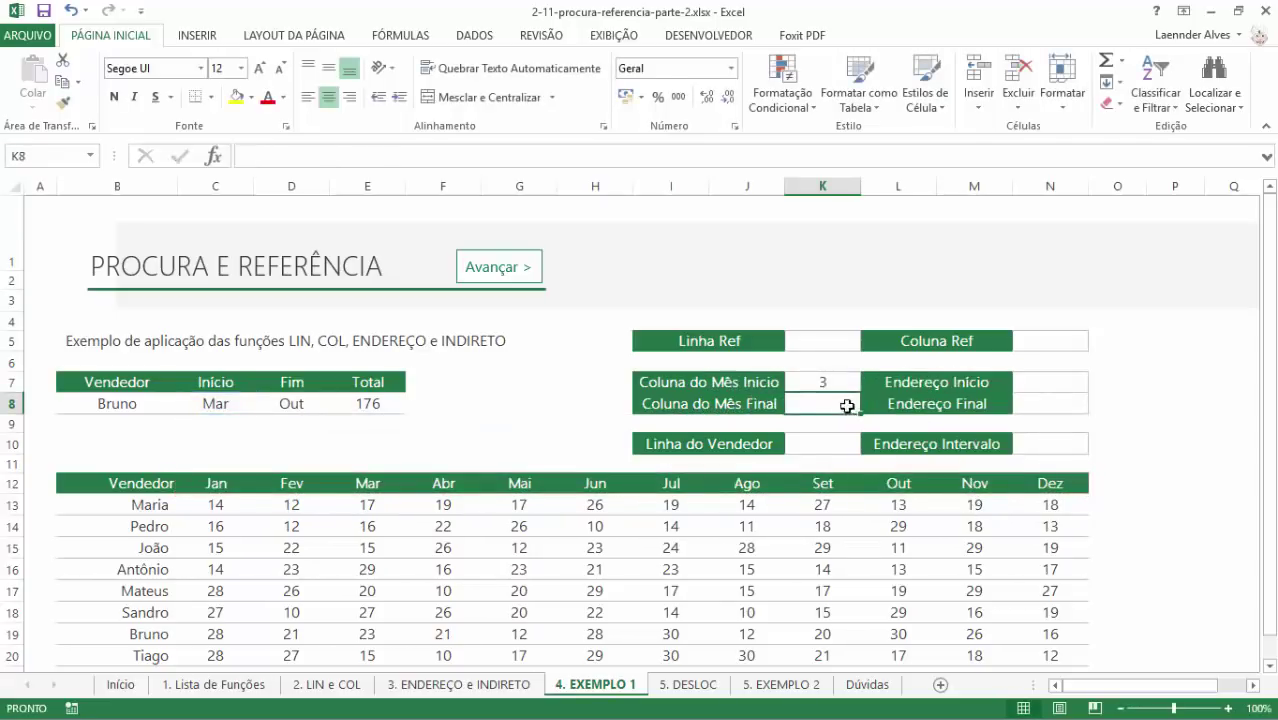
- Test start months Jun and Nov, then set Jan so K7 shows 1
{"action": "left_click", "coordinate": [205, 403]}
{"action": "left_click", "coordinate": [788, 380]}
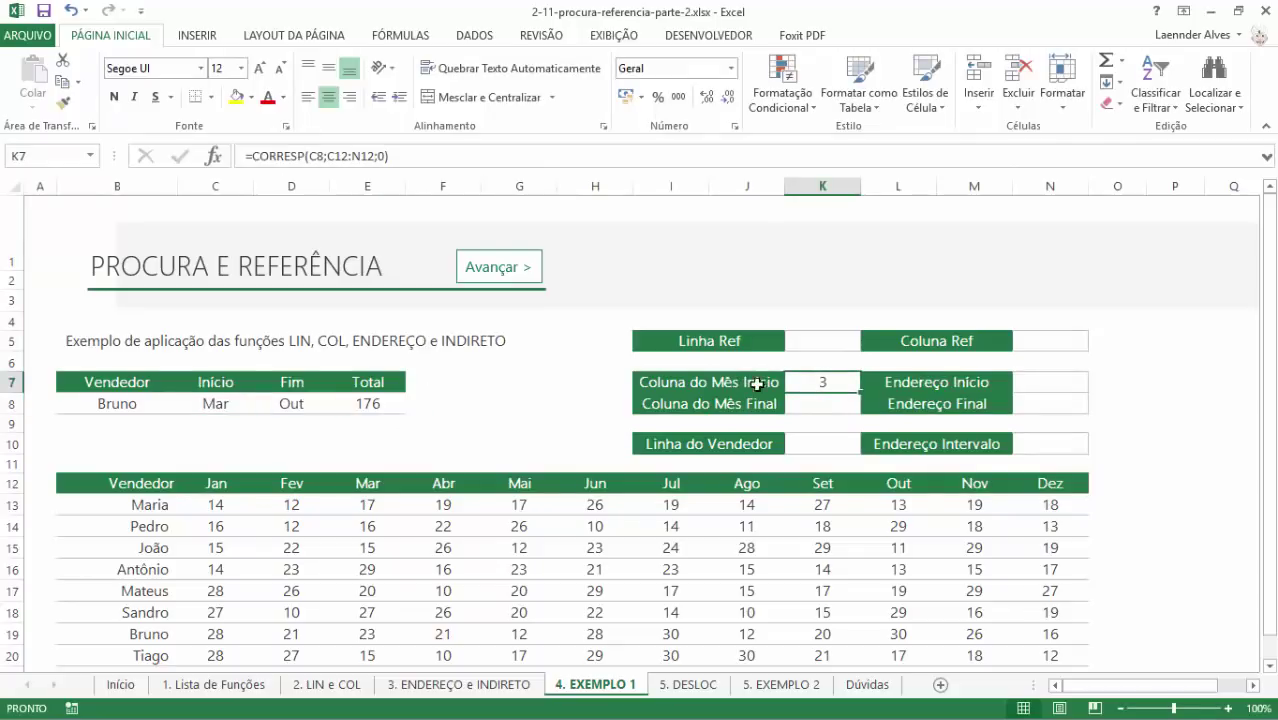
{"action": "left_click", "coordinate": [244, 404]}
{"action": "left_click", "coordinate": [261, 404]}
{"action": "left_click", "coordinate": [240, 451]}
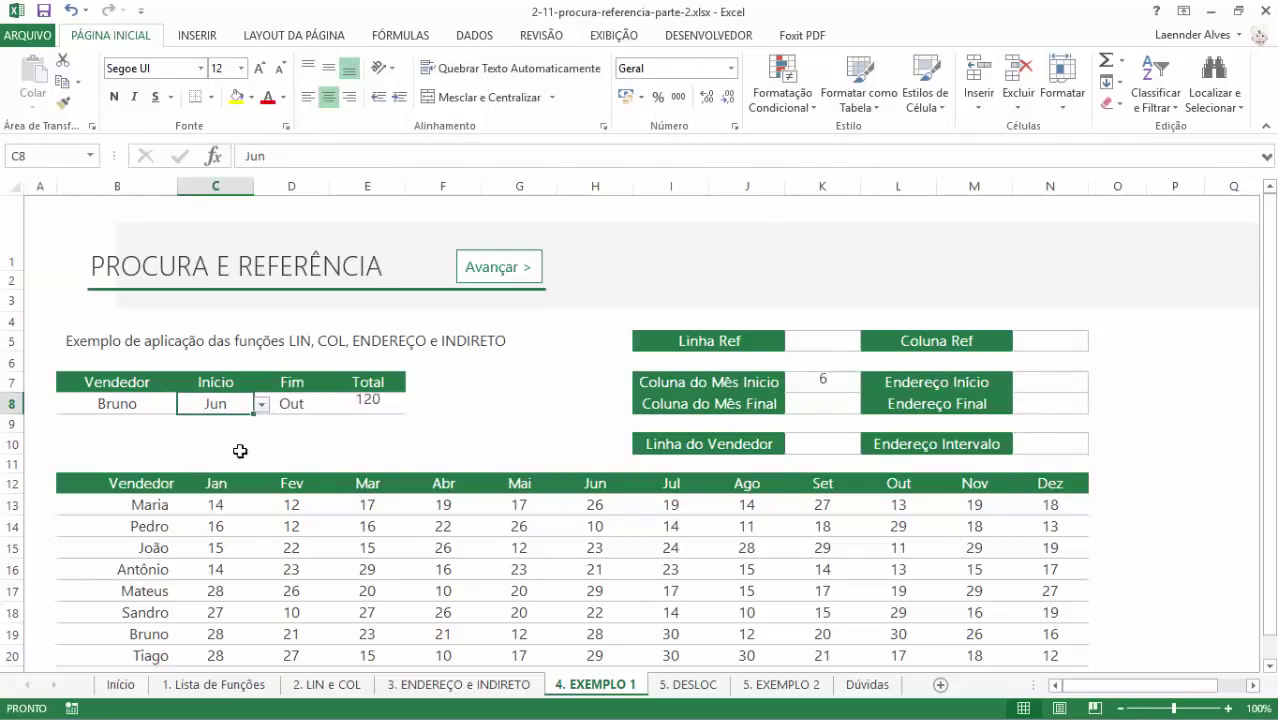
{"action": "left_click", "coordinate": [261, 404]}
{"action": "left_click", "coordinate": [200, 497]}
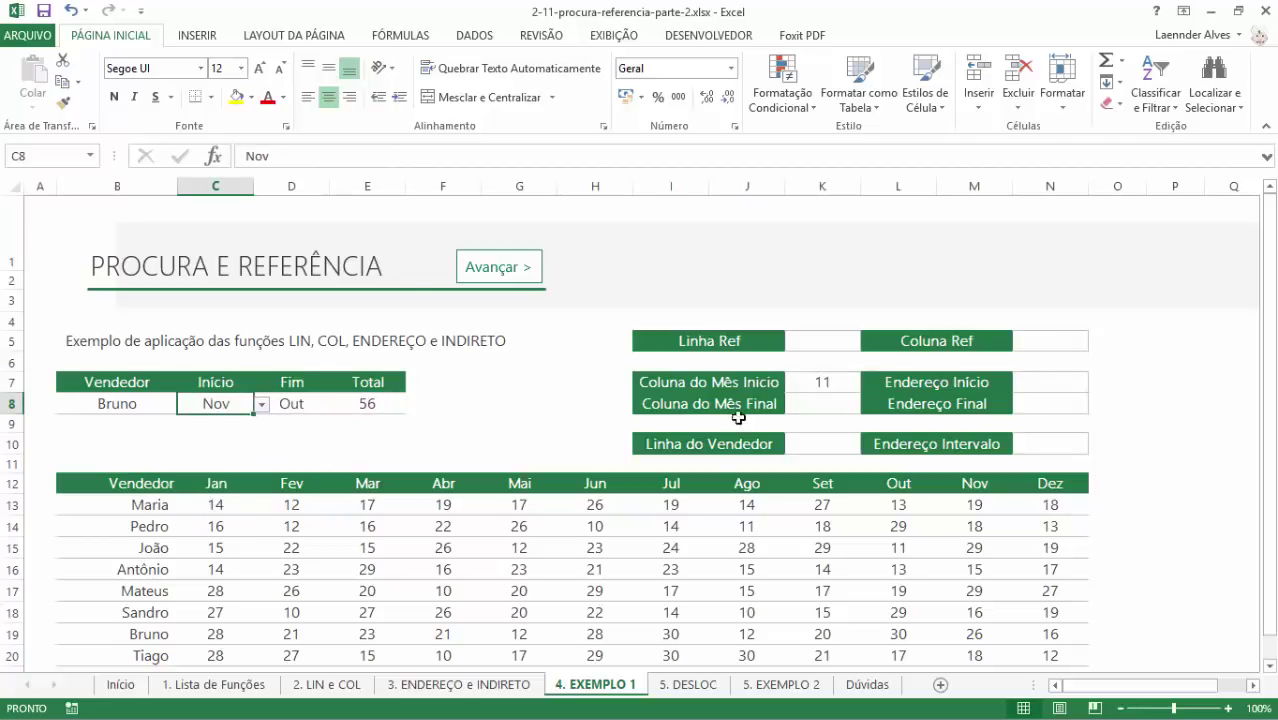
{"action": "left_click", "coordinate": [261, 404]}
{"action": "scroll", "coordinate": [263, 478], "scroll_direction": "up", "scroll_amount": 3}
{"action": "left_click", "coordinate": [240, 422]}
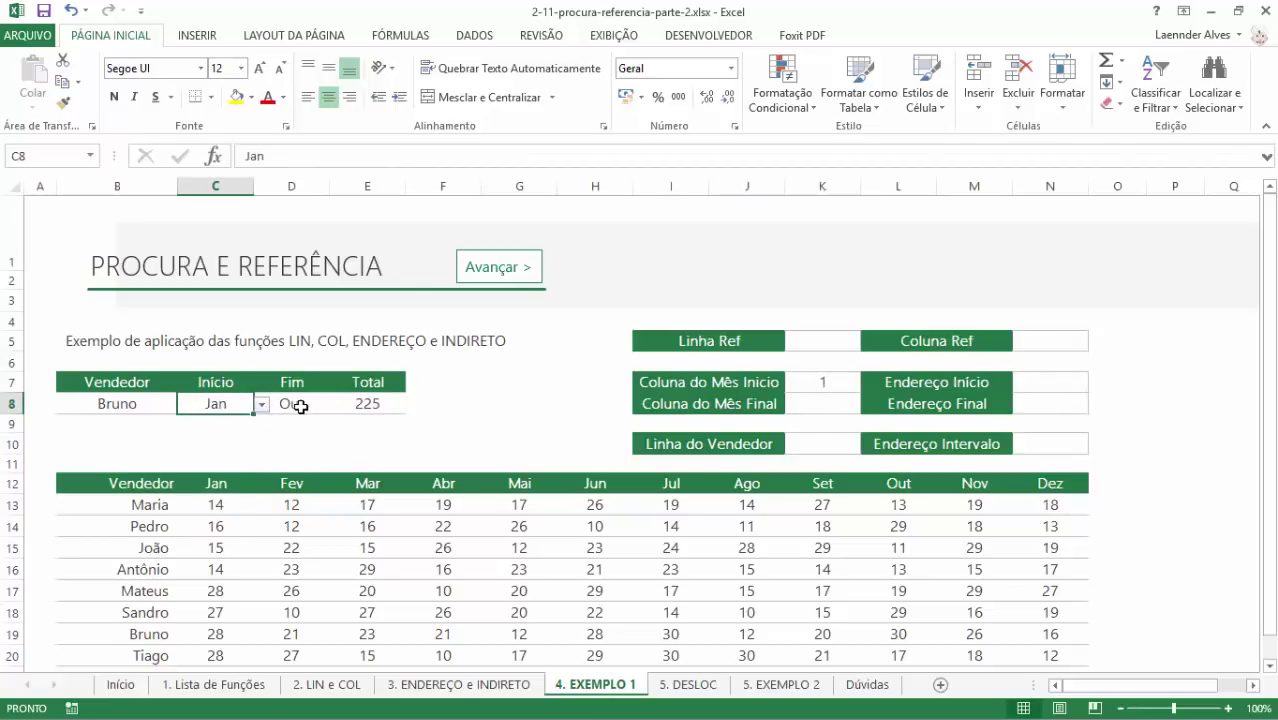
{"action": "left_click", "coordinate": [830, 406]}
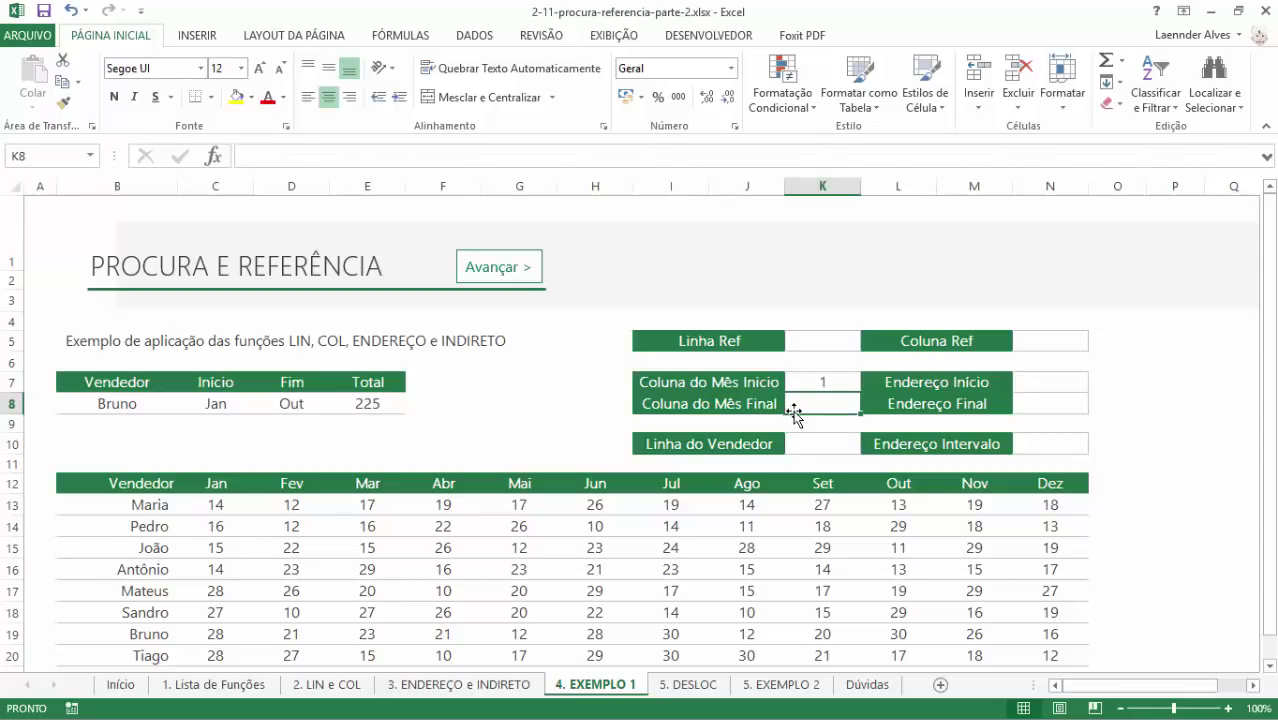
- Enter =CORRESP(D8;C12:N12;0) in K8 for the end month's position
{"action": "type", "text": "=CORRESP("}
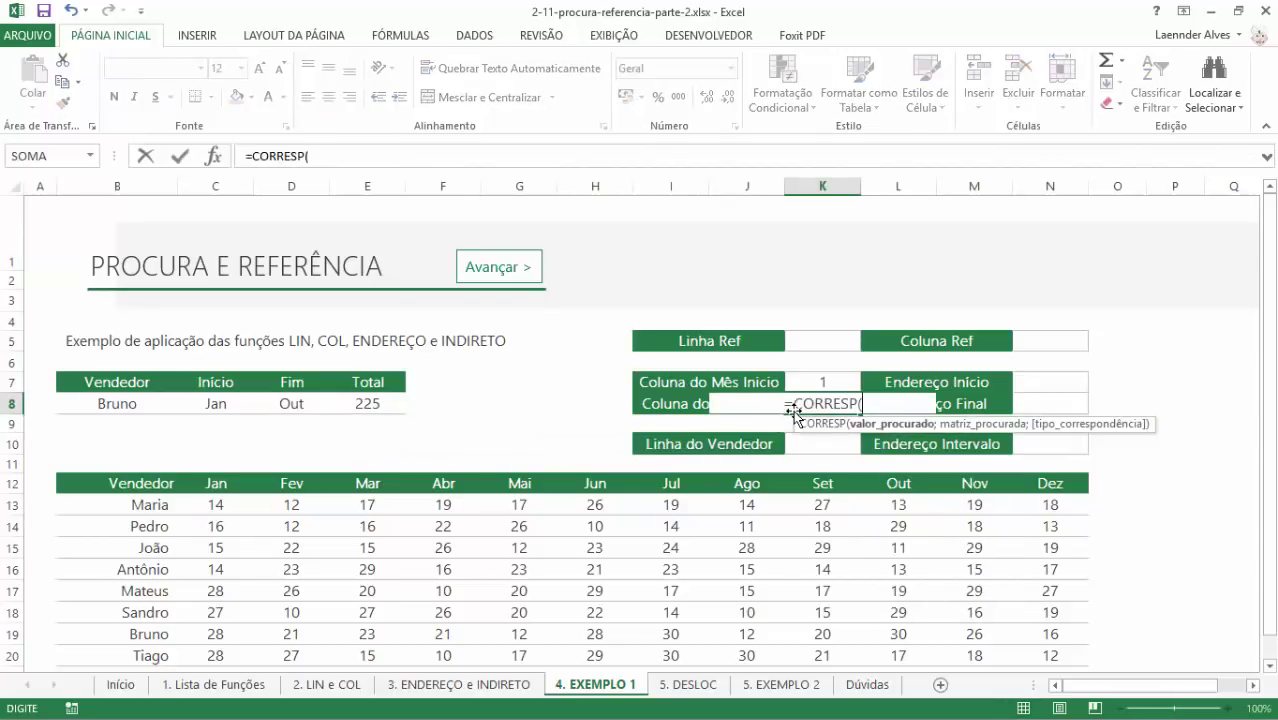
{"action": "left_click", "coordinate": [292, 403]}
{"action": "type", "text": ";"}
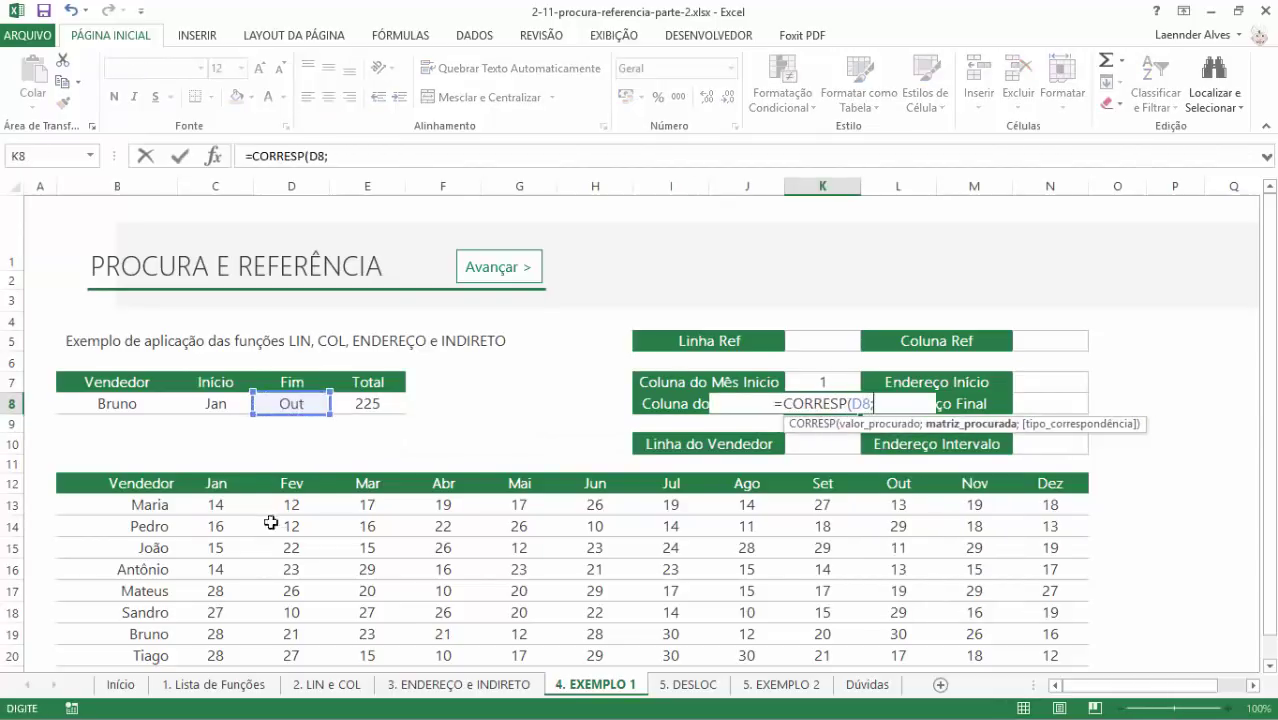
{"action": "left_click_drag", "start_coordinate": [223, 490], "coordinate": [1052, 490]}
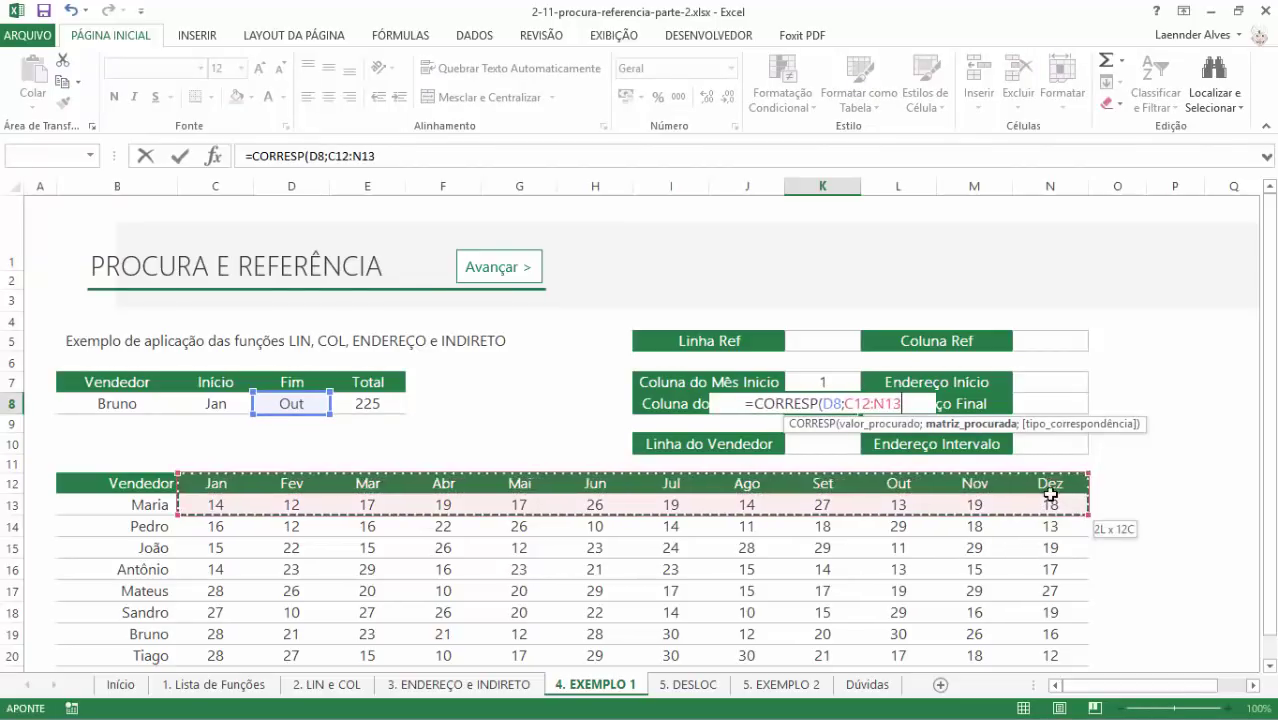
{"action": "type", "text": ";0"}
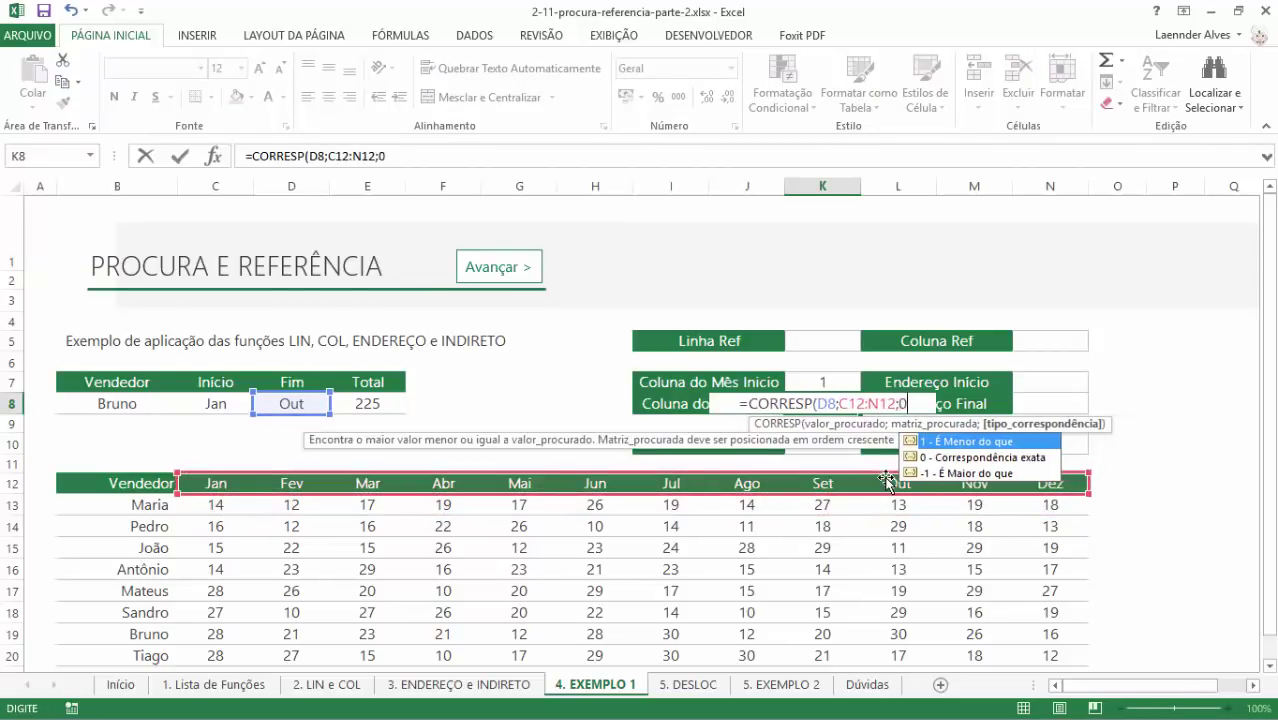
{"action": "type", "text": ")"}
{"action": "key", "text": "Return"}
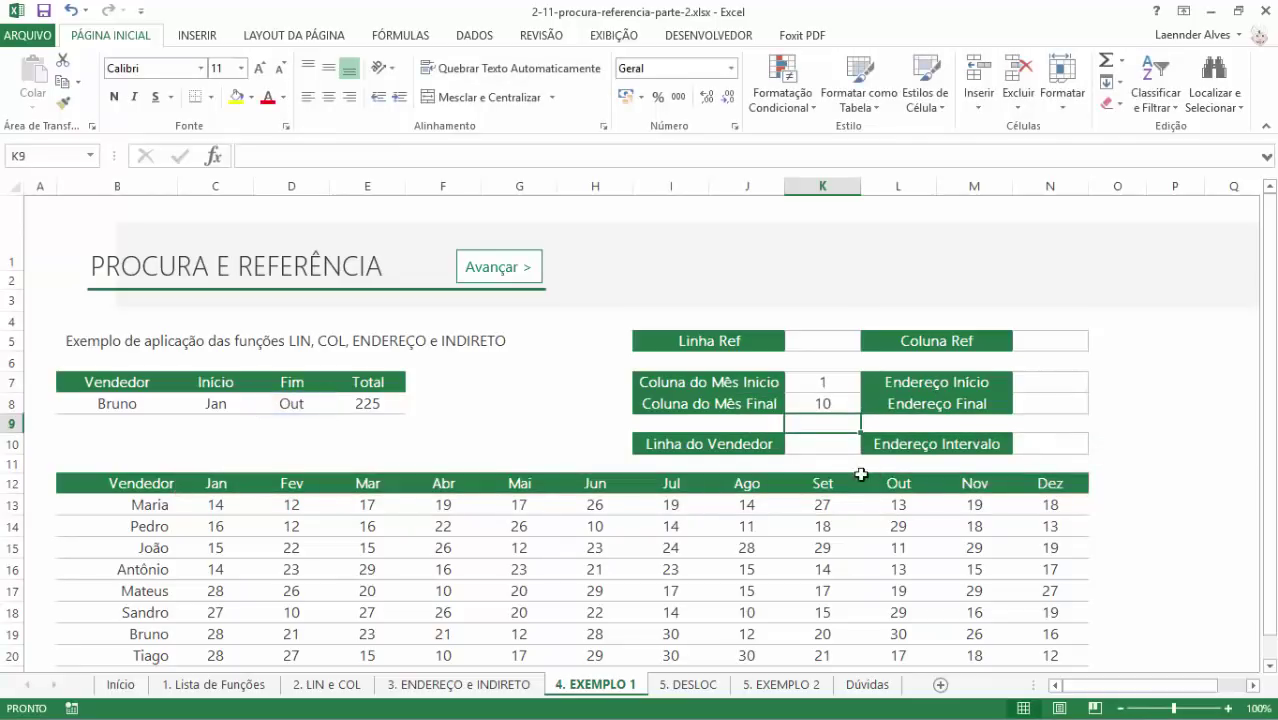
- Set the period to Abr through Set, giving positions 4 and 9 and Total 123
{"action": "left_click", "coordinate": [222, 402]}
{"action": "left_click", "coordinate": [260, 403]}
{"action": "left_click", "coordinate": [222, 452]}
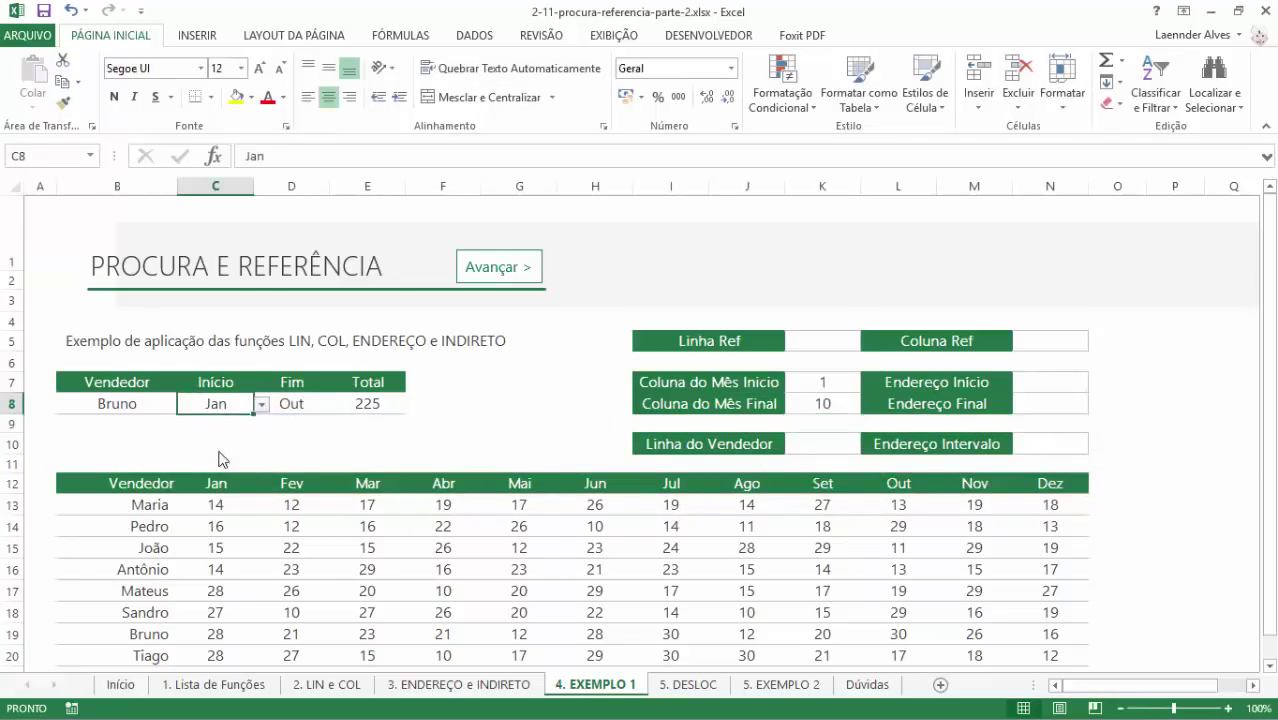
{"action": "left_click", "coordinate": [300, 403]}
{"action": "left_click", "coordinate": [337, 403]}
{"action": "left_click", "coordinate": [260, 470]}
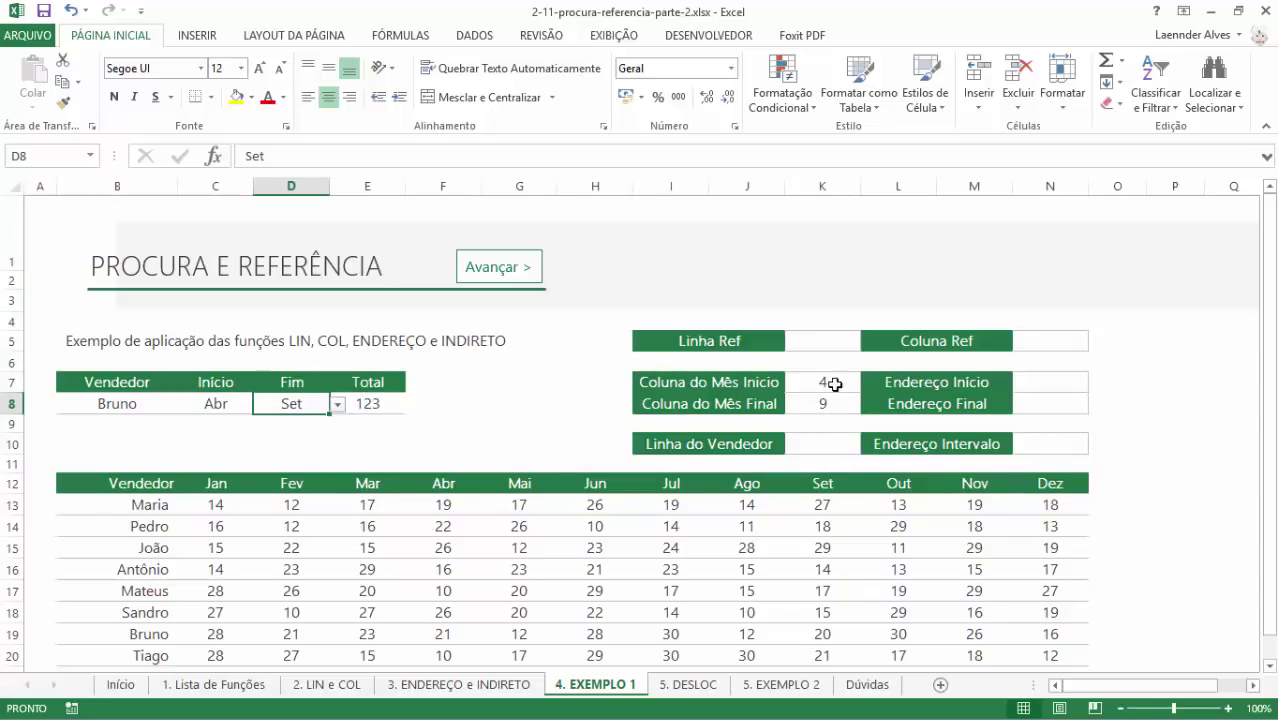
{"action": "left_click", "coordinate": [817, 442]}
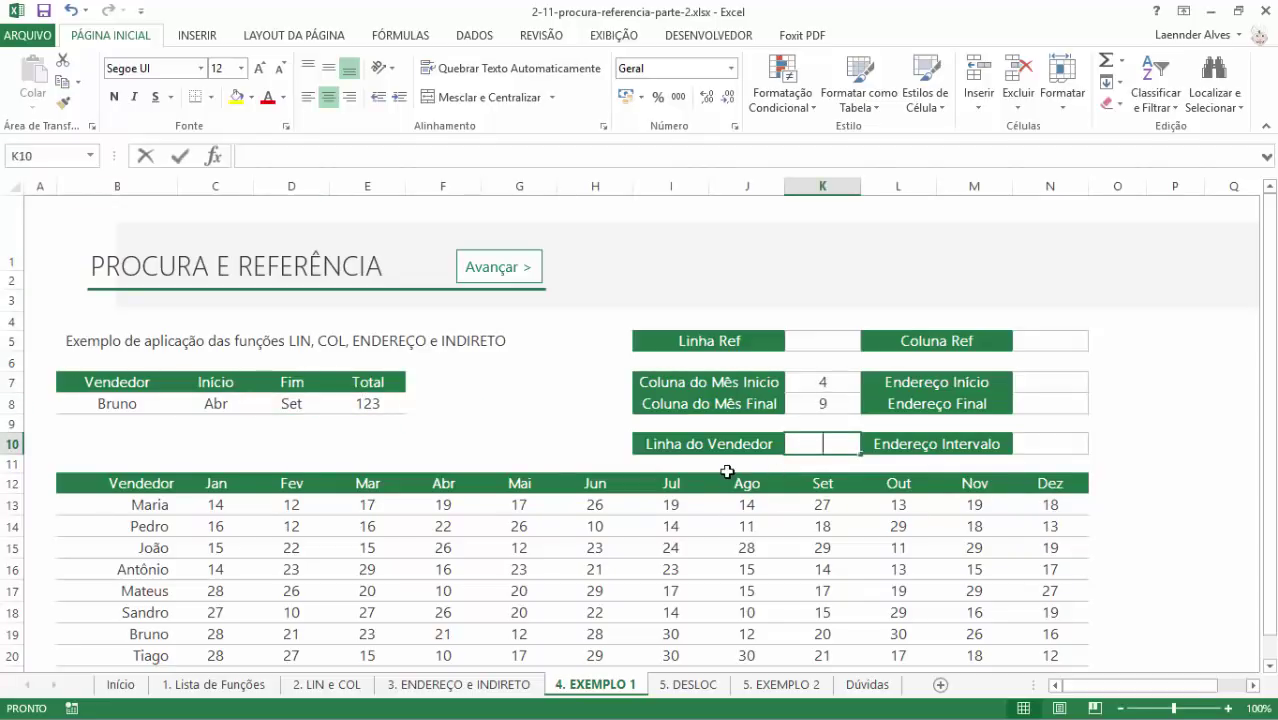
- Enter =CORRESP(B8;B13:B20;0) in K10 to get Bruno's position in the seller list, 7
{"action": "type", "text": "=CORRESP("}
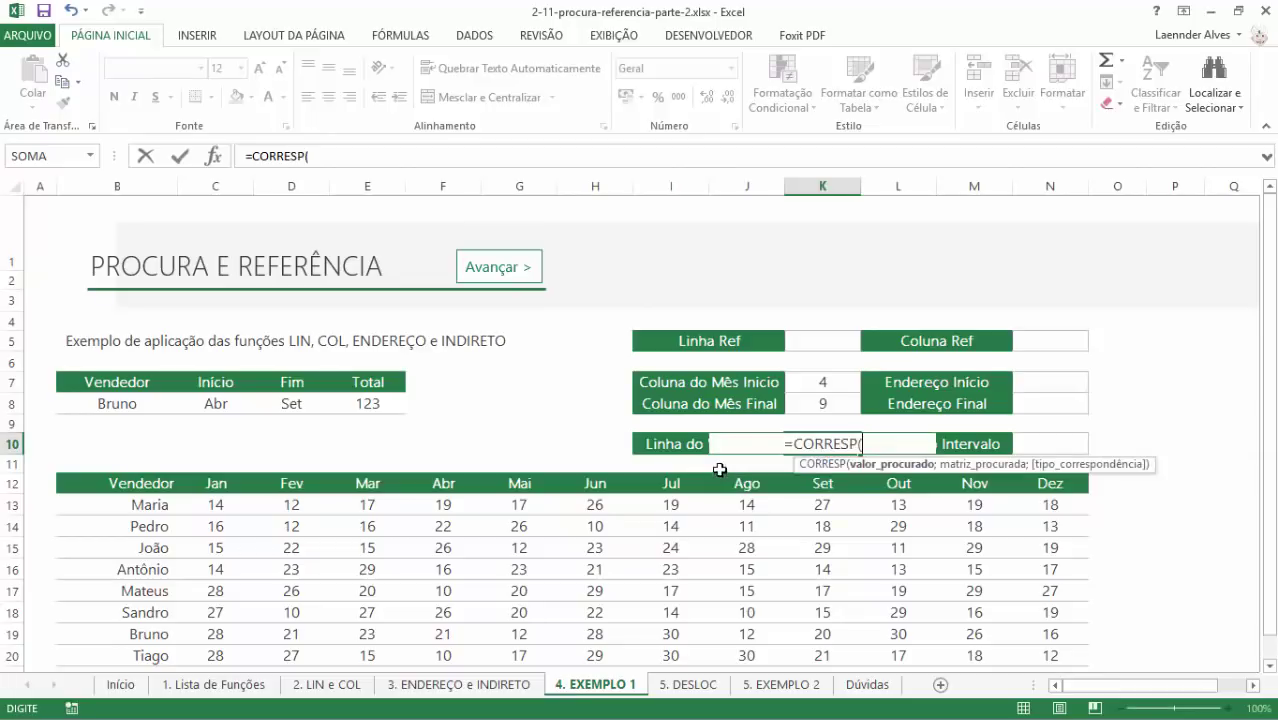
{"action": "left_click", "coordinate": [117, 413]}
{"action": "type", "text": ";"}
{"action": "mouse_move", "coordinate": [138, 504]}
{"action": "left_mouse_down"}
{"action": "mouse_move", "coordinate": [134, 663]}
{"action": "mouse_move", "coordinate": [140, 584]}
{"action": "left_mouse_up"}
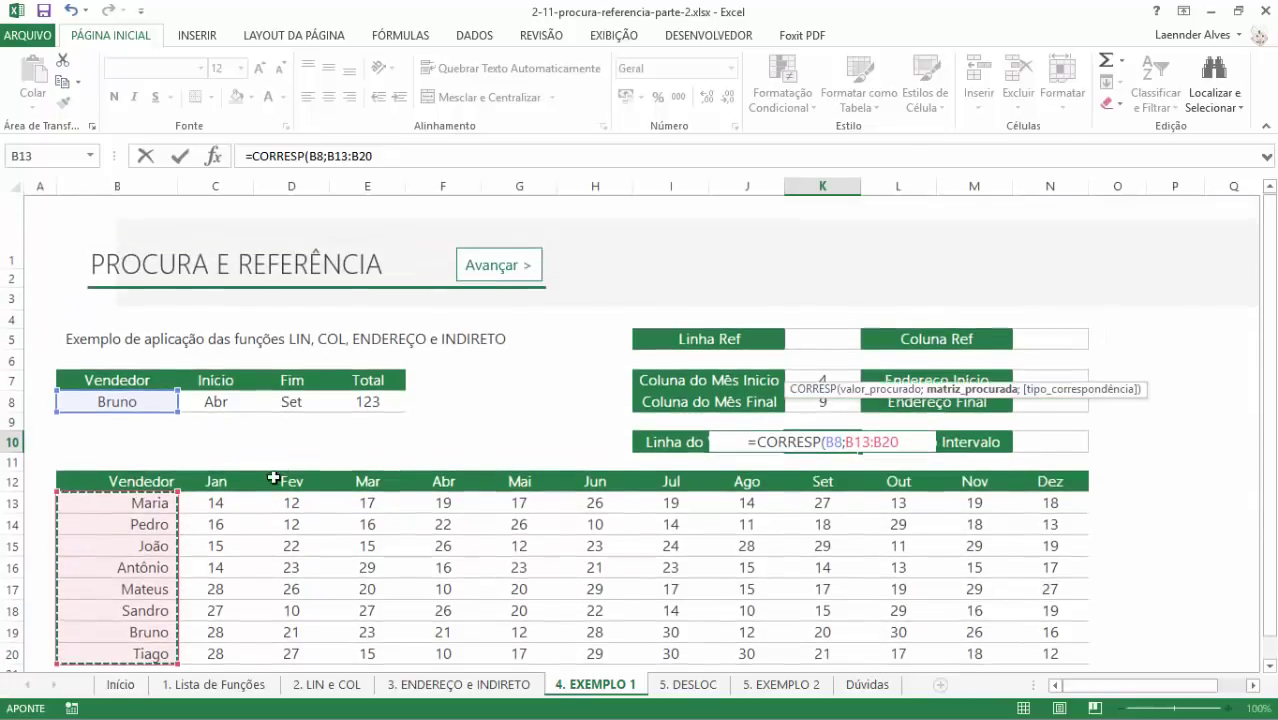
{"action": "type", "text": ";0)"}
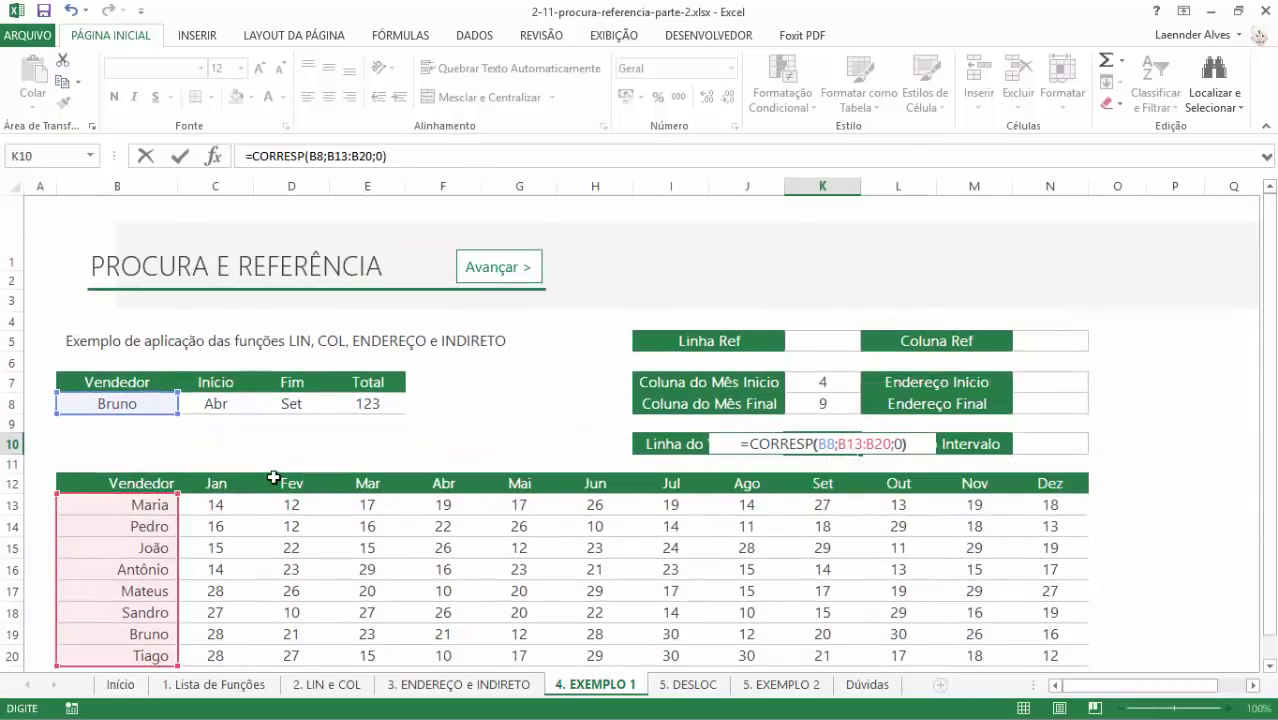
{"action": "key", "text": "Return"}
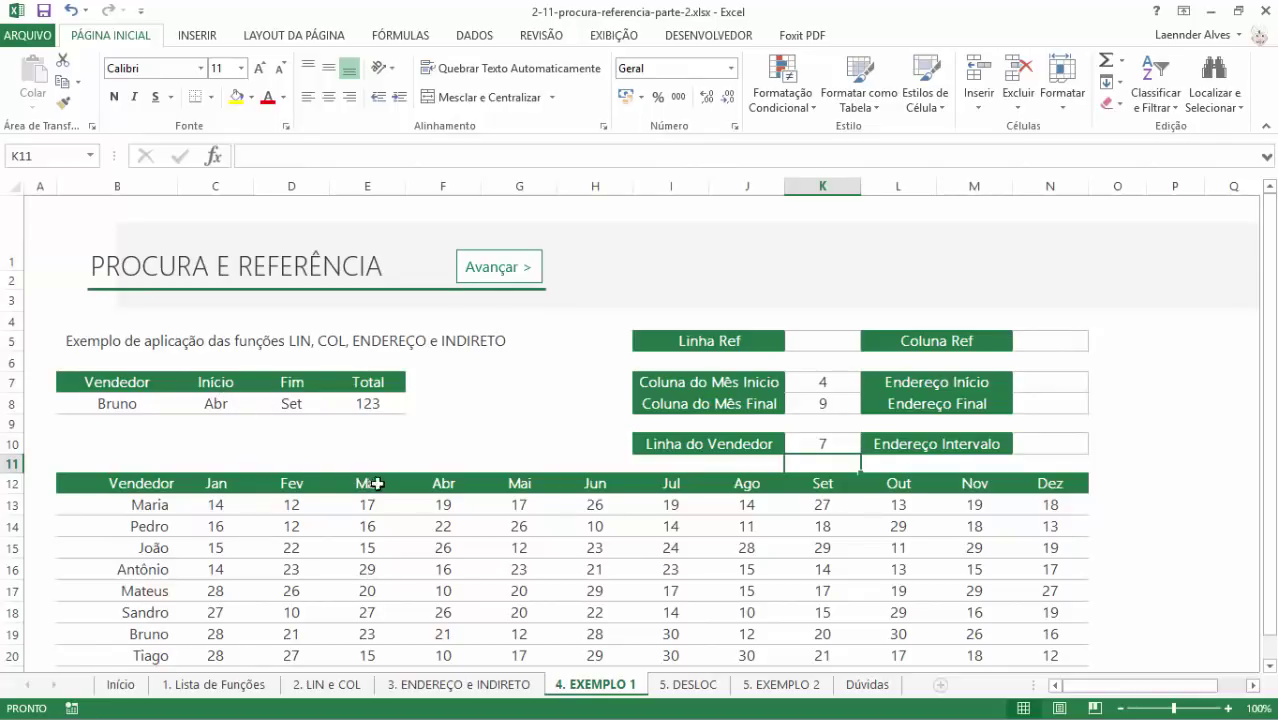
{"action": "left_click_drag", "start_coordinate": [462, 483], "coordinate": [822, 483]}
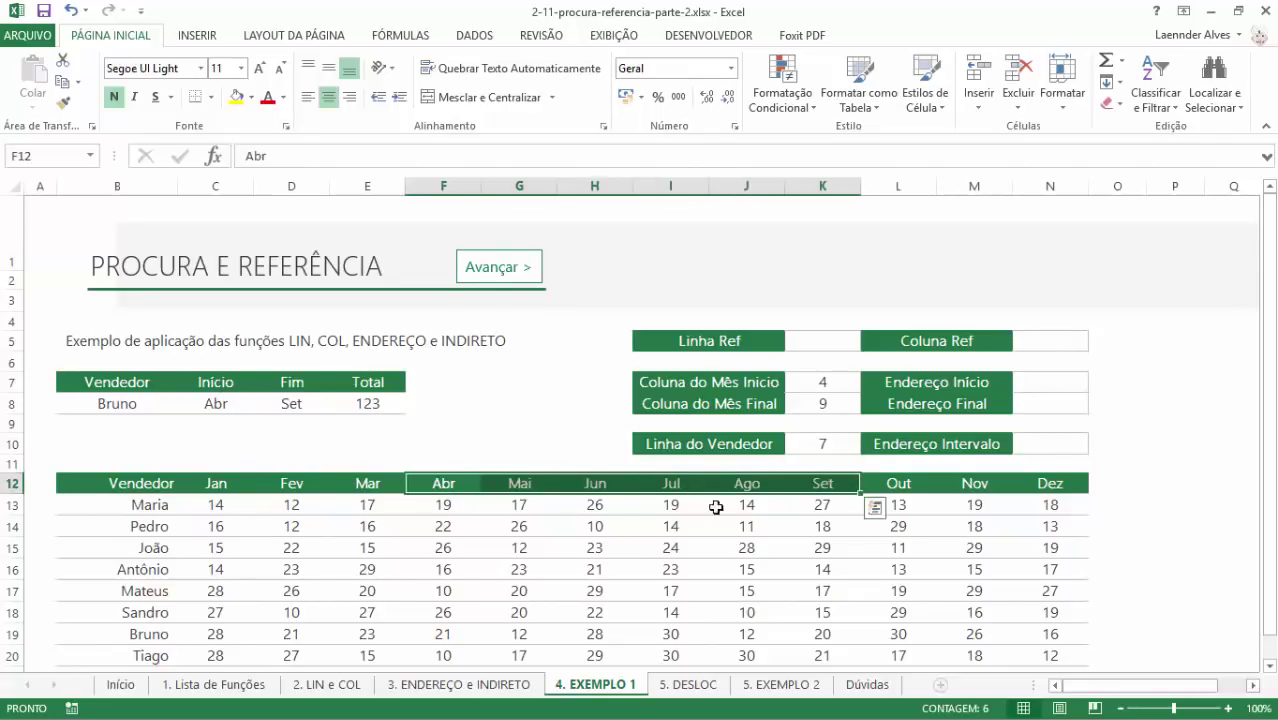
{"action": "left_click_drag", "start_coordinate": [427, 524], "coordinate": [822, 526]}
{"action": "mouse_move", "coordinate": [443, 548]}
{"action": "left_mouse_down"}
{"action": "mouse_move", "coordinate": [830, 548]}
{"action": "mouse_move", "coordinate": [822, 570]}
{"action": "left_mouse_up"}
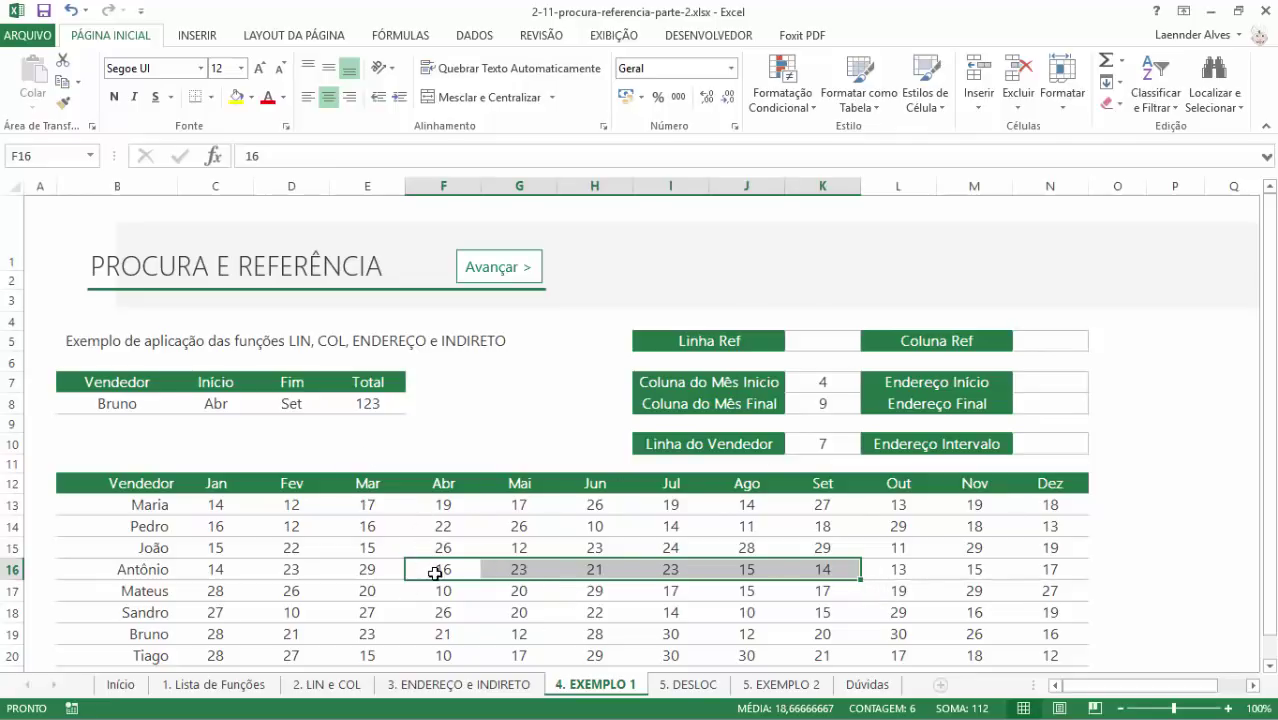
{"action": "left_click", "coordinate": [823, 384]}
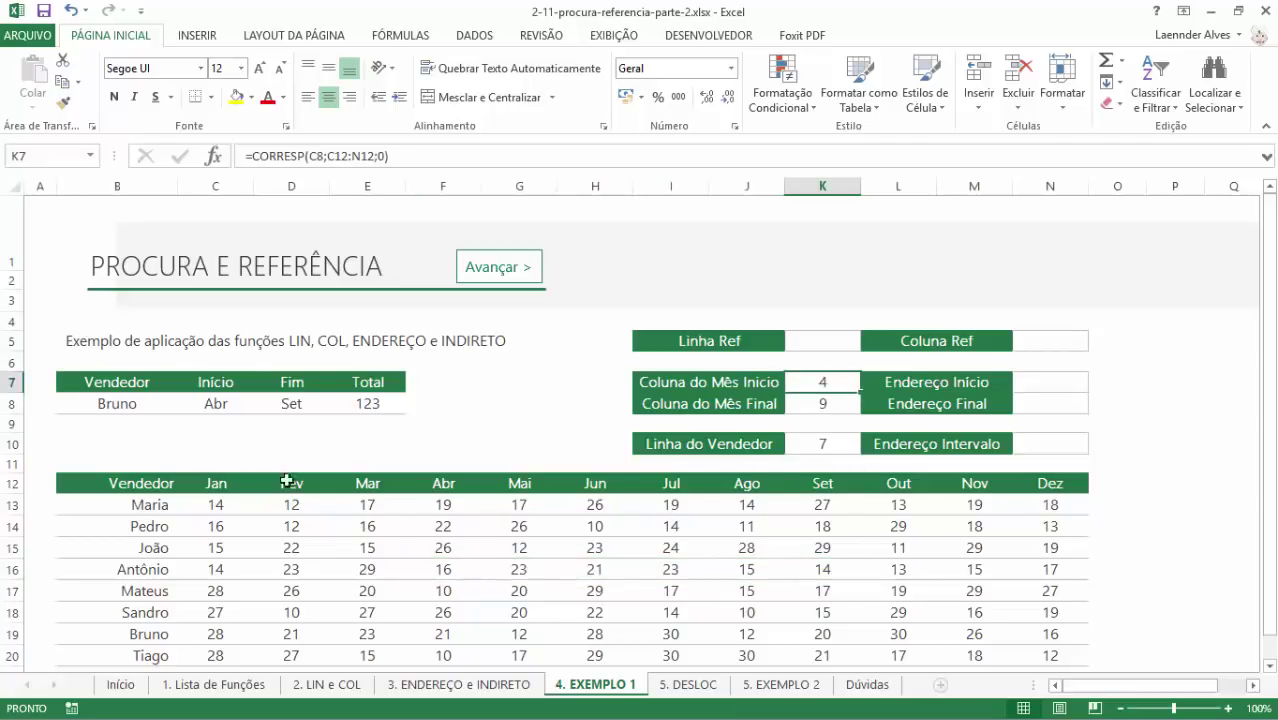
{"action": "left_click", "coordinate": [250, 483]}
{"action": "left_click", "coordinate": [292, 484]}
{"action": "left_click", "coordinate": [365, 485]}
{"action": "left_click", "coordinate": [434, 487]}
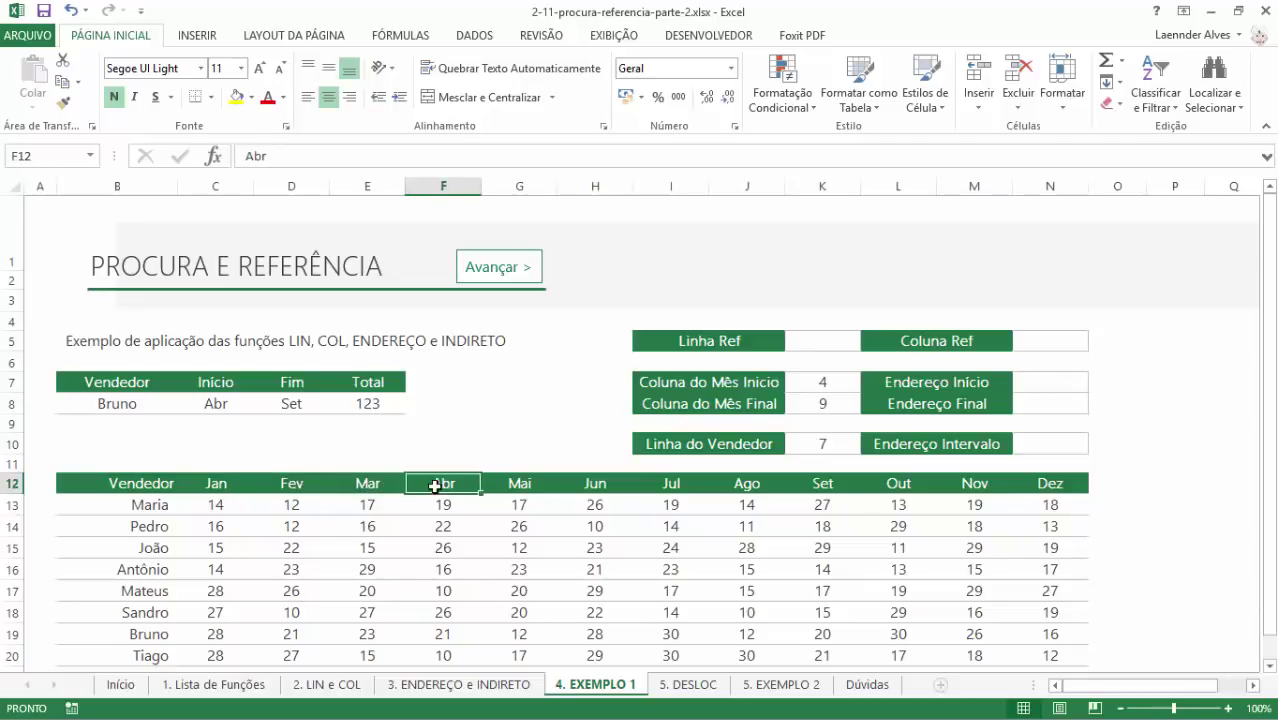
{"action": "left_click", "coordinate": [165, 484]}
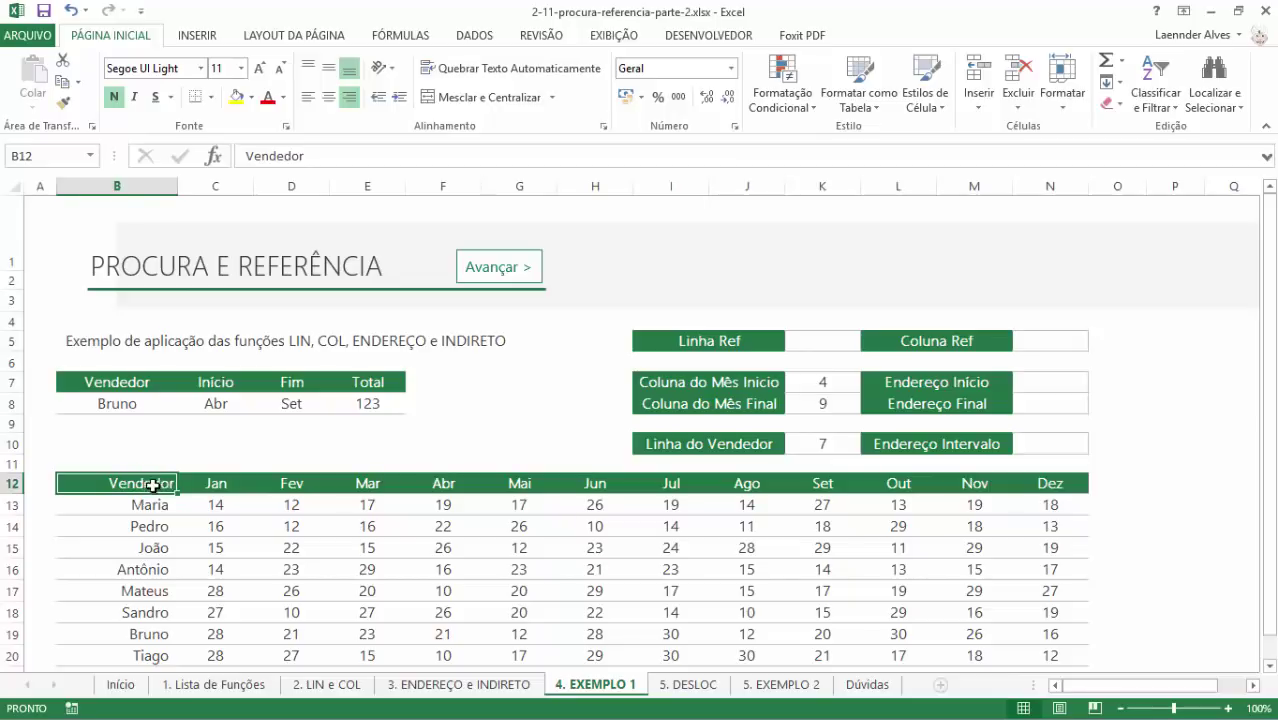
{"action": "left_click_drag", "start_coordinate": [200, 483], "coordinate": [595, 490]}
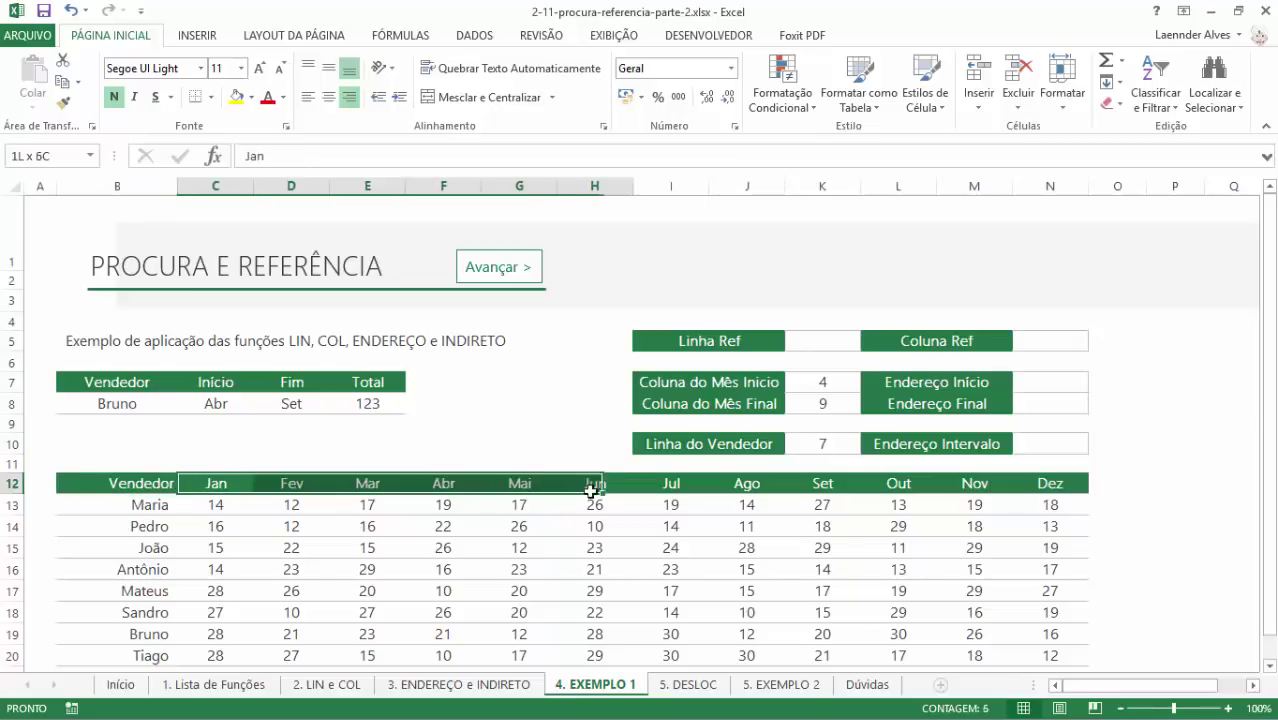
{"action": "left_click_drag", "start_coordinate": [110, 505], "coordinate": [139, 657]}
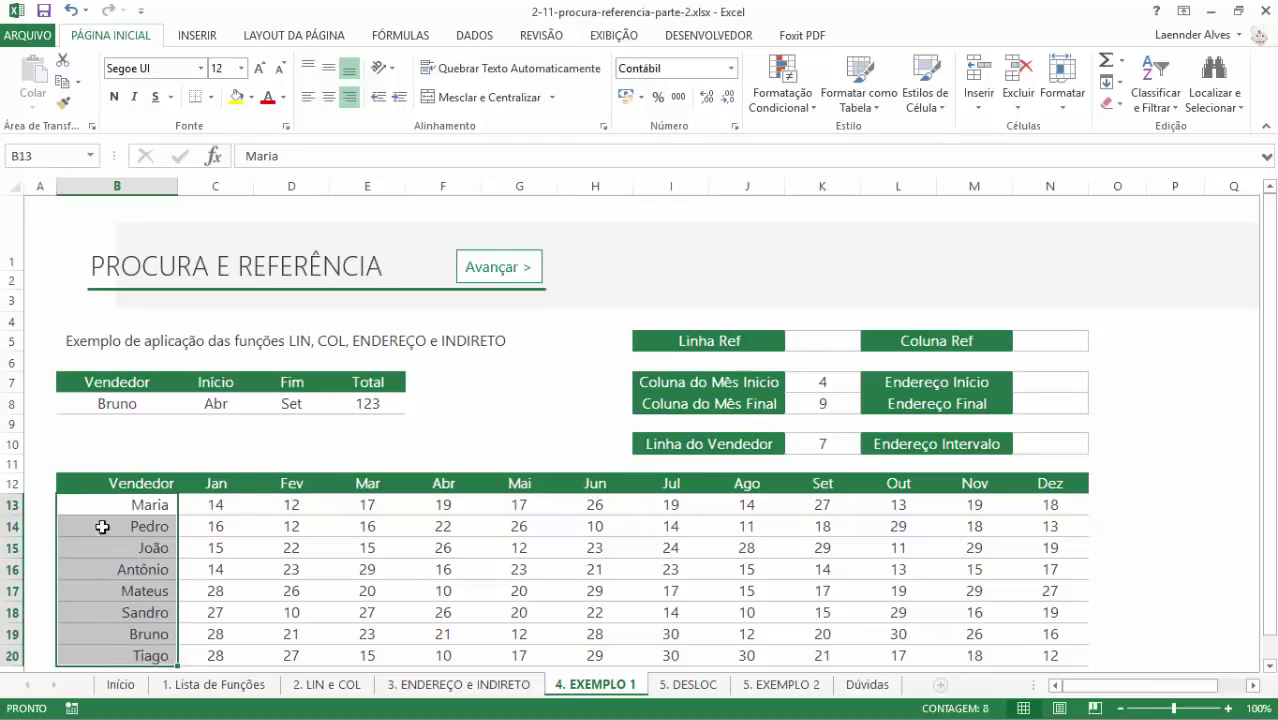
{"action": "left_click", "coordinate": [822, 345]}
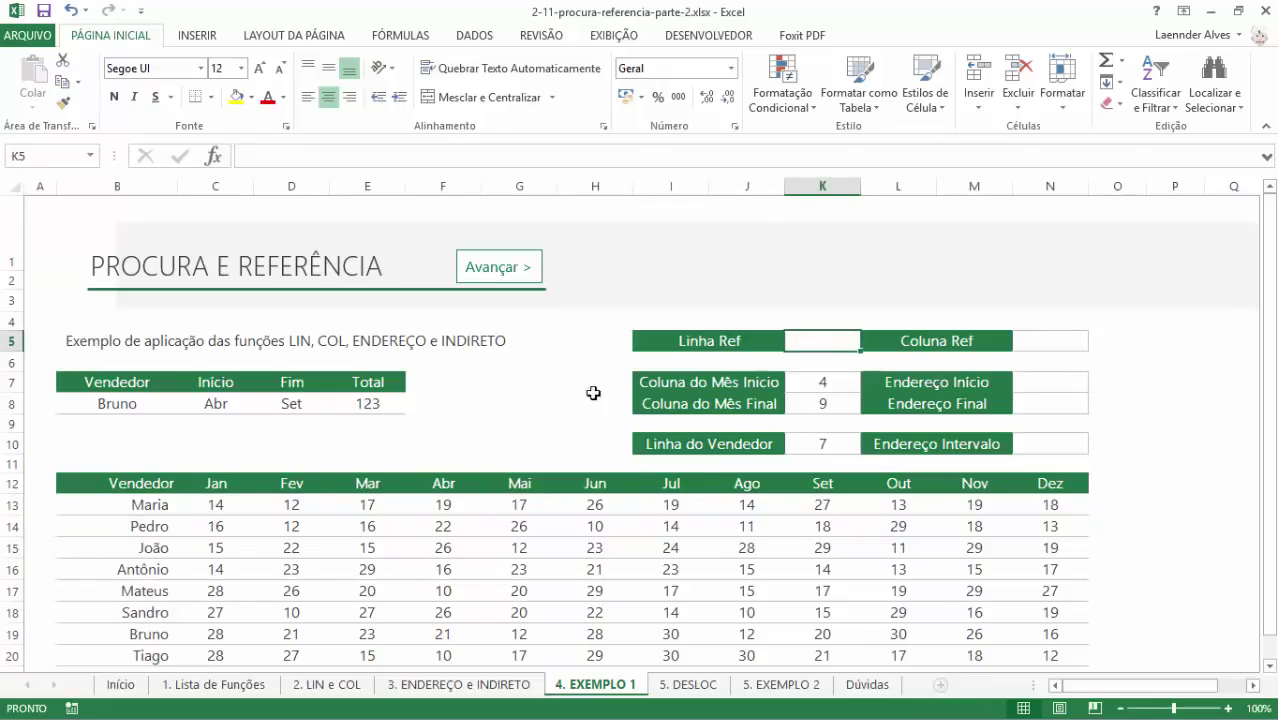
{"action": "left_click", "coordinate": [150, 483]}
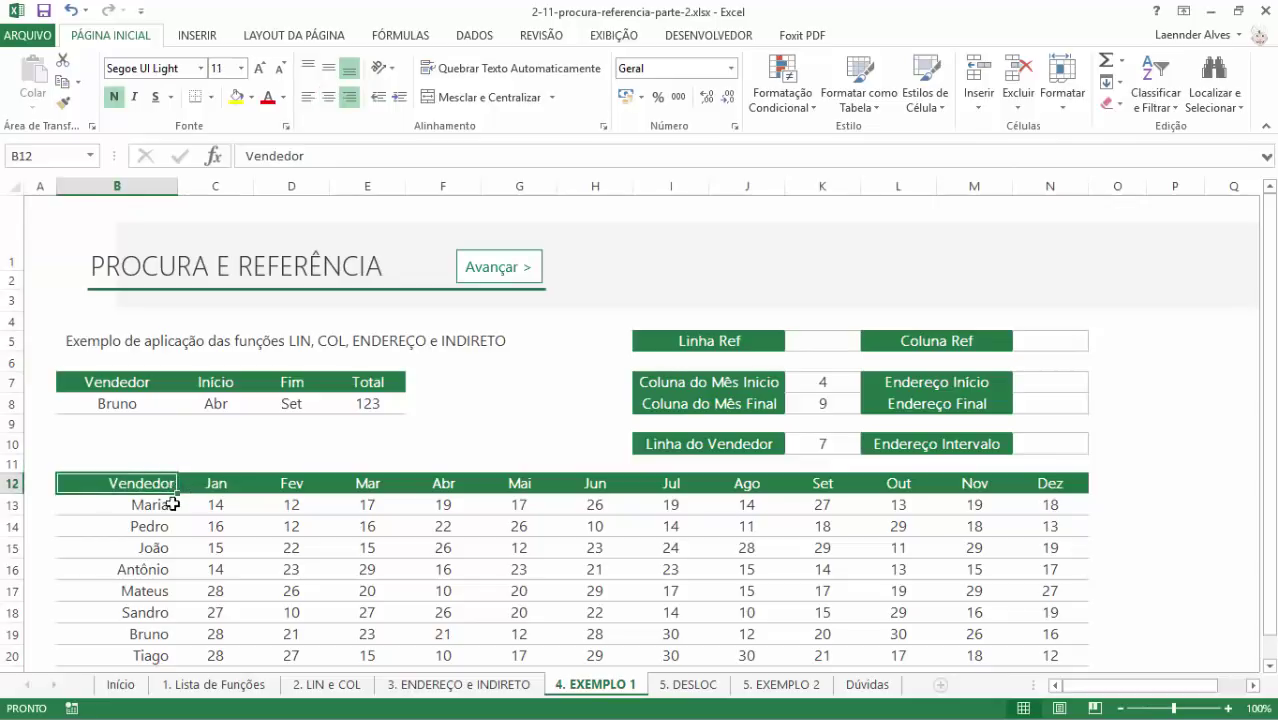
{"action": "left_click_drag", "start_coordinate": [168, 505], "coordinate": [140, 656]}
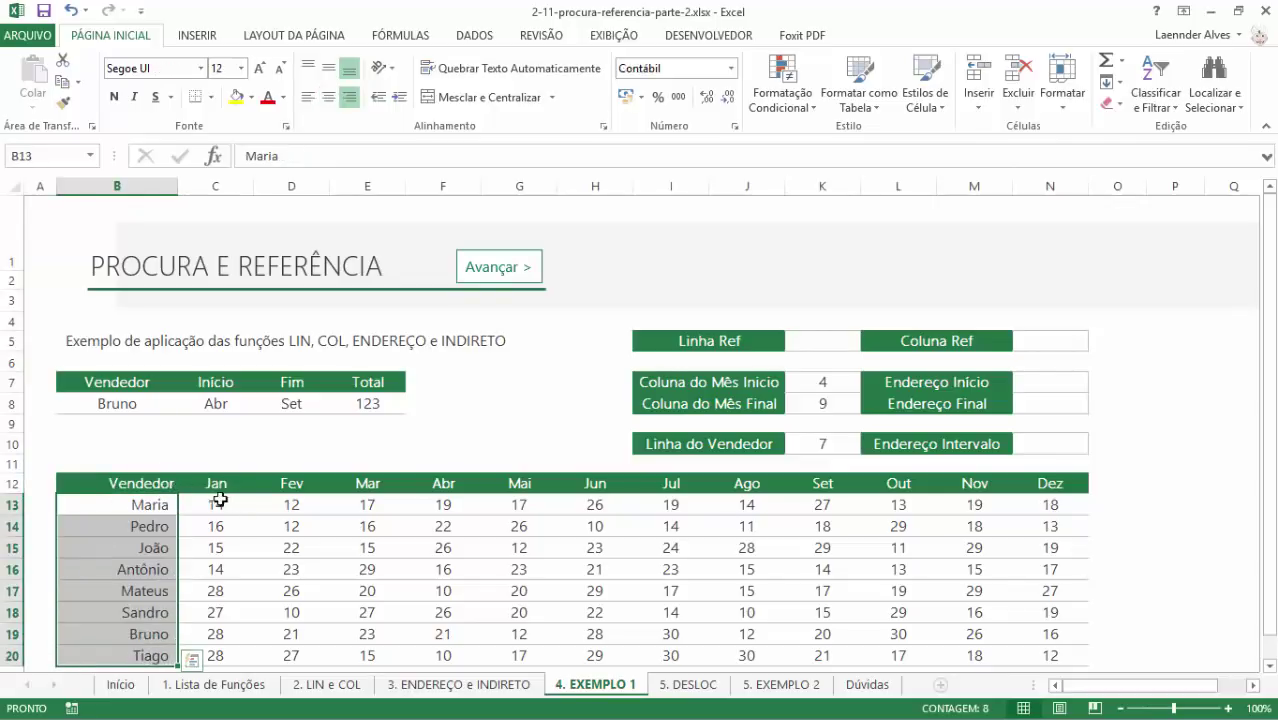
{"action": "left_click_drag", "start_coordinate": [216, 483], "coordinate": [712, 483]}
{"action": "left_click", "coordinate": [840, 340]}
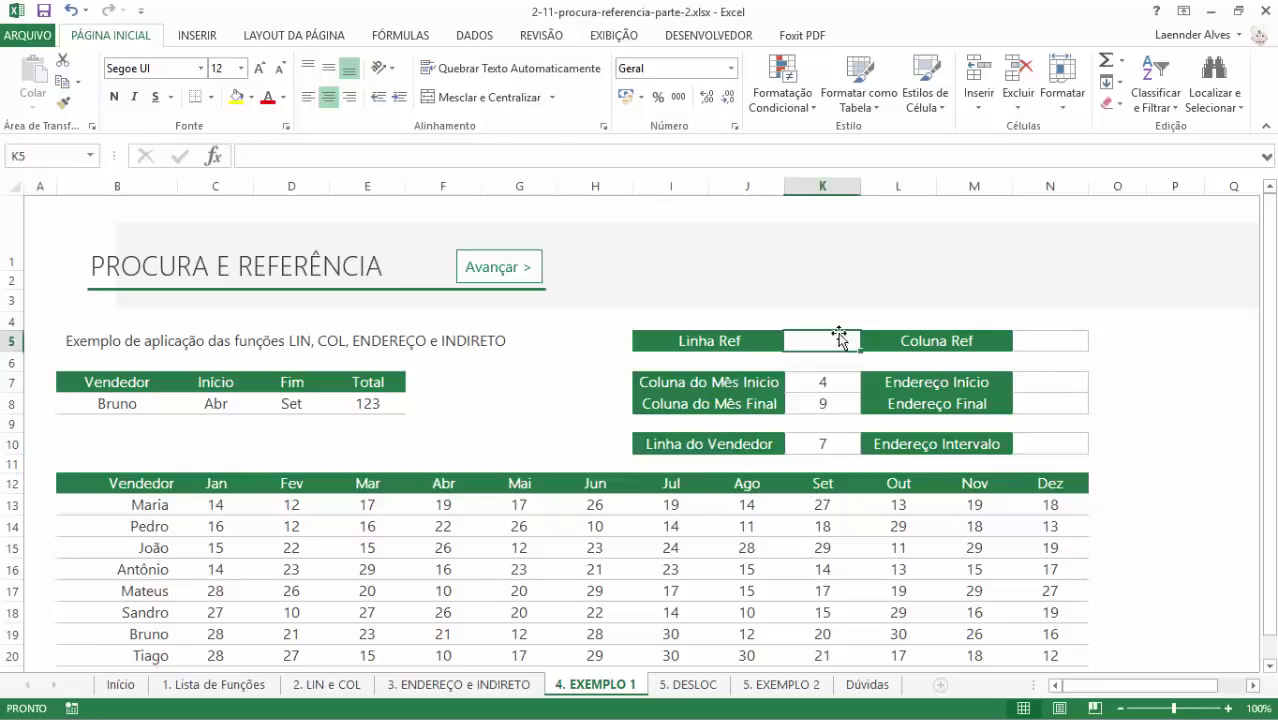
- Enter =LIN(B12) in K5 so Linha Ref returns row 12
{"action": "type", "text": "=COL"}
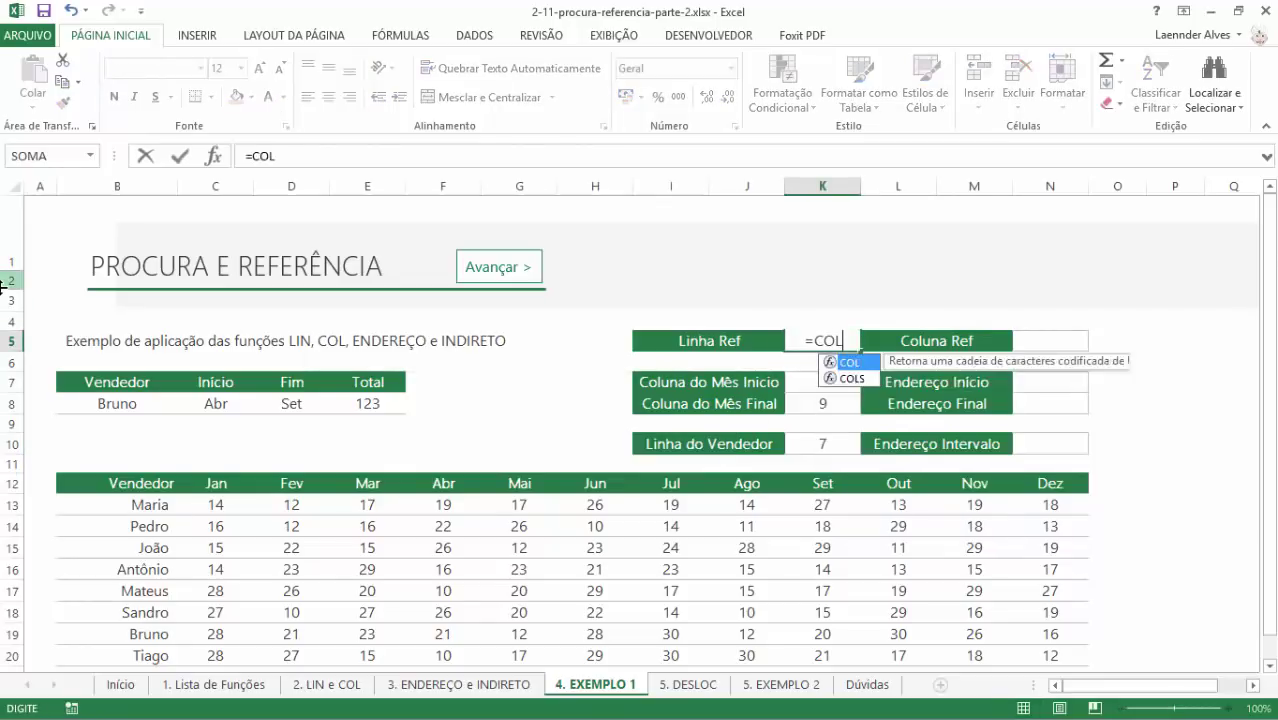
{"action": "key", "text": "BackSpace"}
{"action": "key", "text": "BackSpace"}
{"action": "key", "text": "BackSpace"}
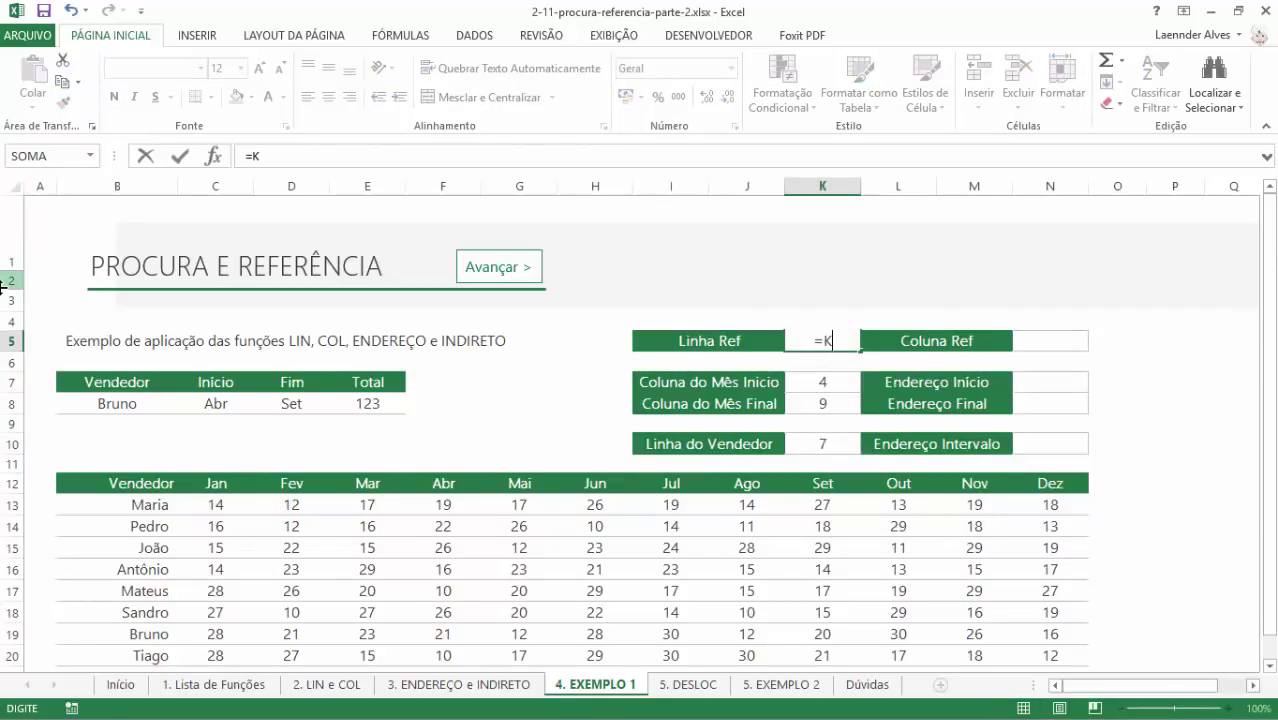
{"action": "type", "text": "LIN("}
{"action": "left_click", "coordinate": [123, 484]}
{"action": "type", "text": ")"}
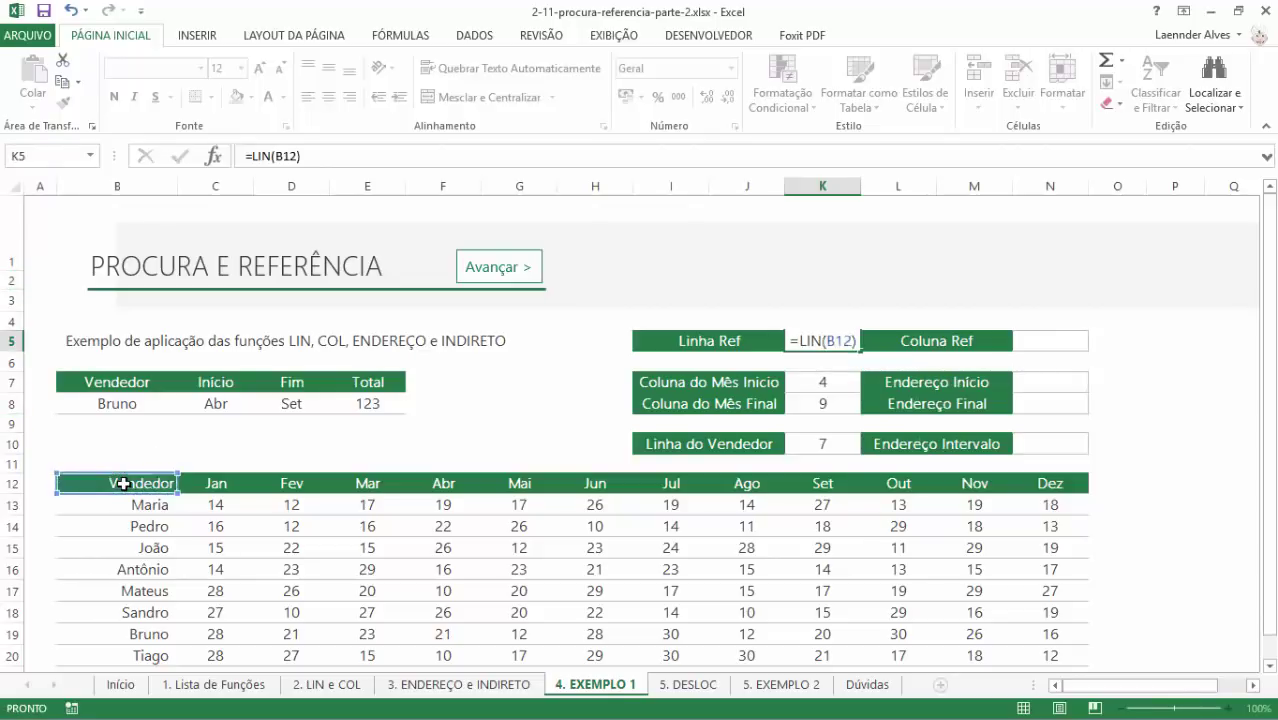
{"action": "key", "text": "ctrl+Return"}
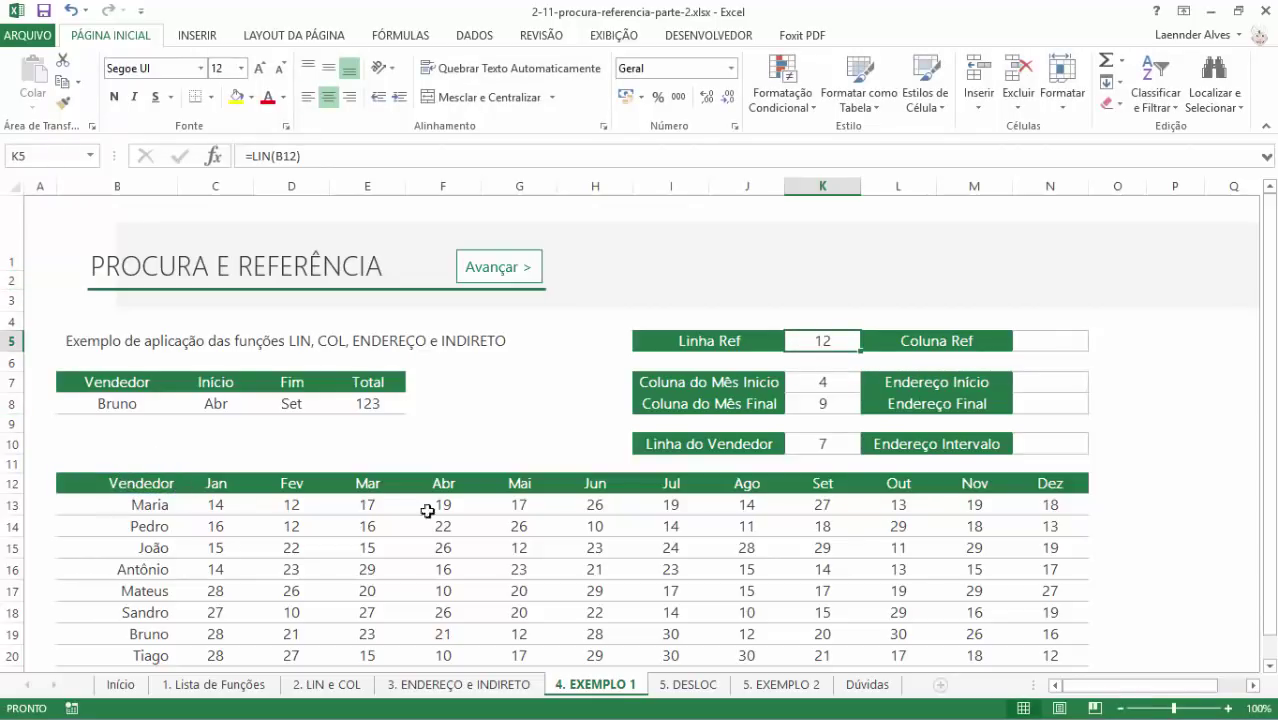
- Enter =COL(B12) in N5 so Coluna Ref returns column 2
{"action": "left_click", "coordinate": [1043, 346]}
{"action": "type", "text": "=COL("}
{"action": "left_click", "coordinate": [140, 485]}
{"action": "type", "text": ")"}
{"action": "key", "text": "Return"}
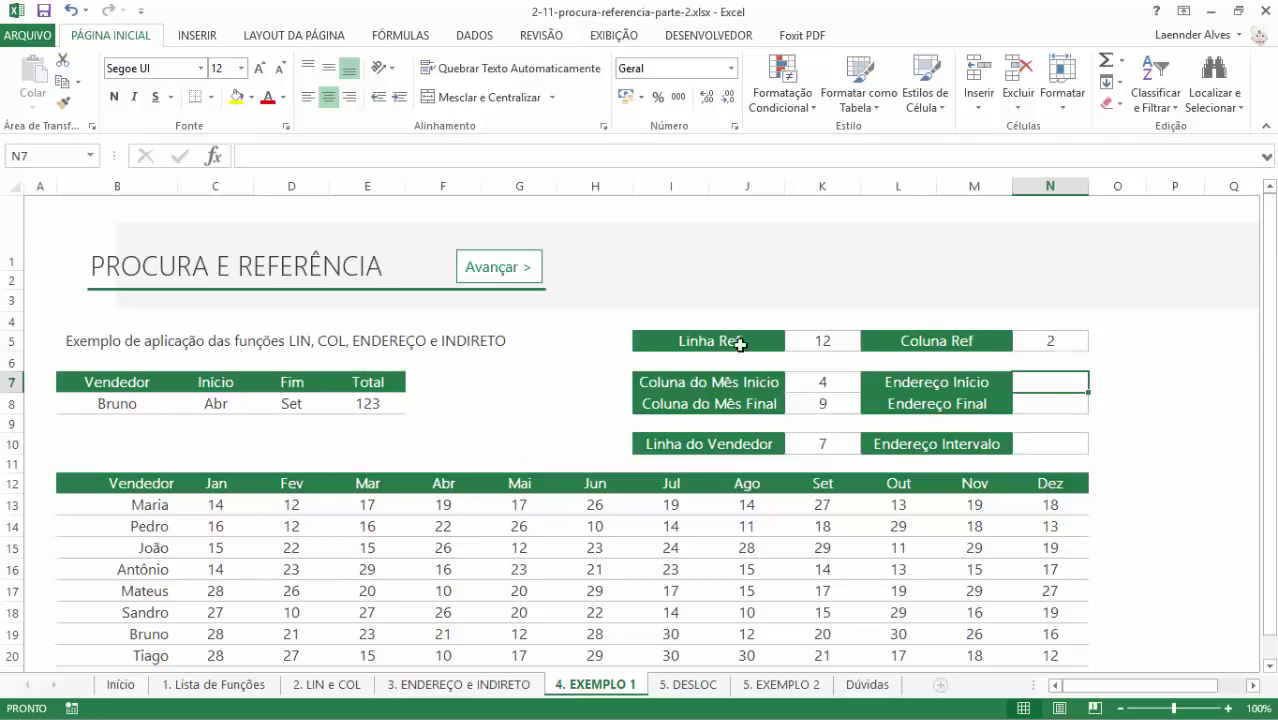
- Compare the K5 and K10 formulas and locate Bruno's row 19 below the Vendedor header
{"action": "left_click", "coordinate": [838, 338]}
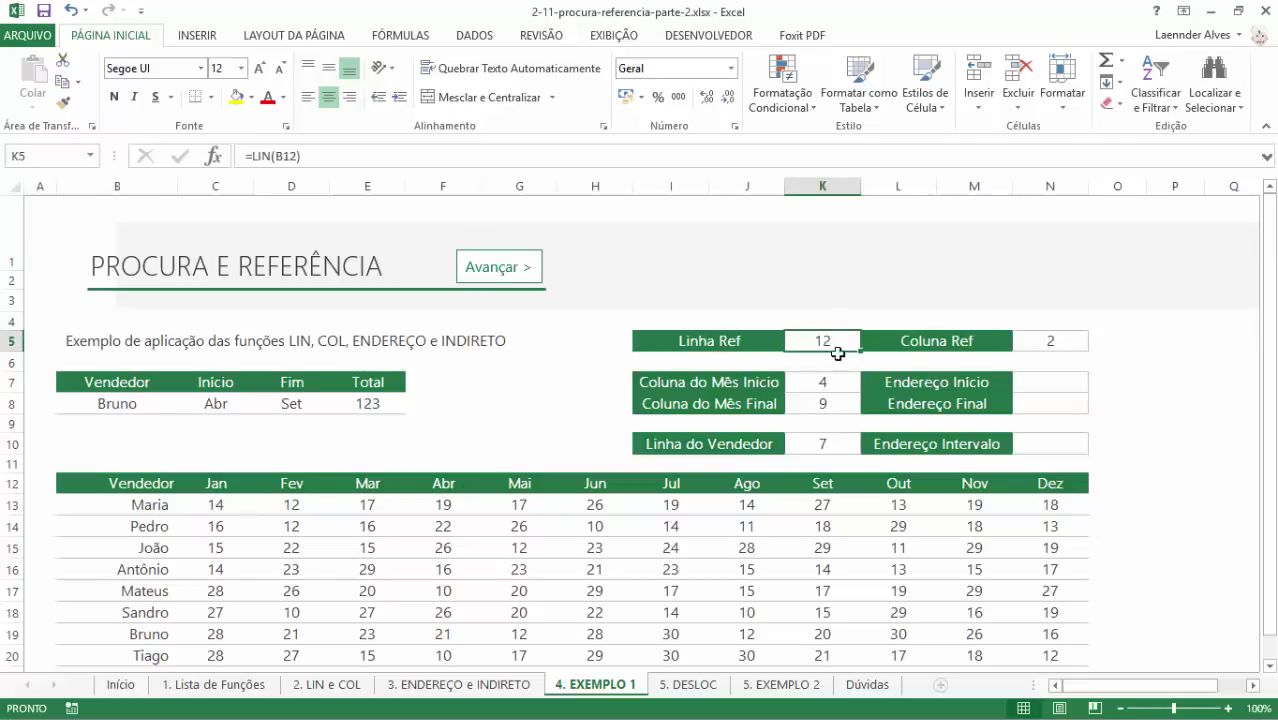
{"action": "left_click", "coordinate": [810, 445]}
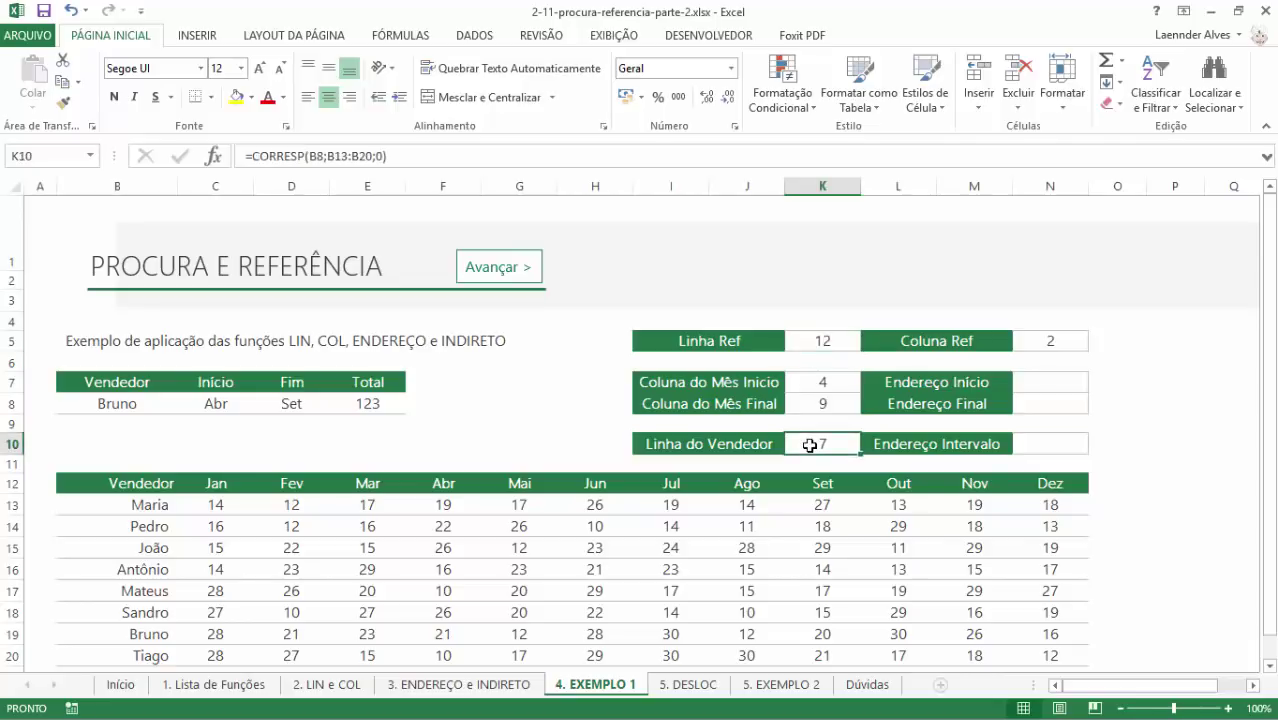
{"action": "left_click", "coordinate": [833, 345]}
{"action": "left_click", "coordinate": [824, 442]}
{"action": "left_click", "coordinate": [119, 404]}
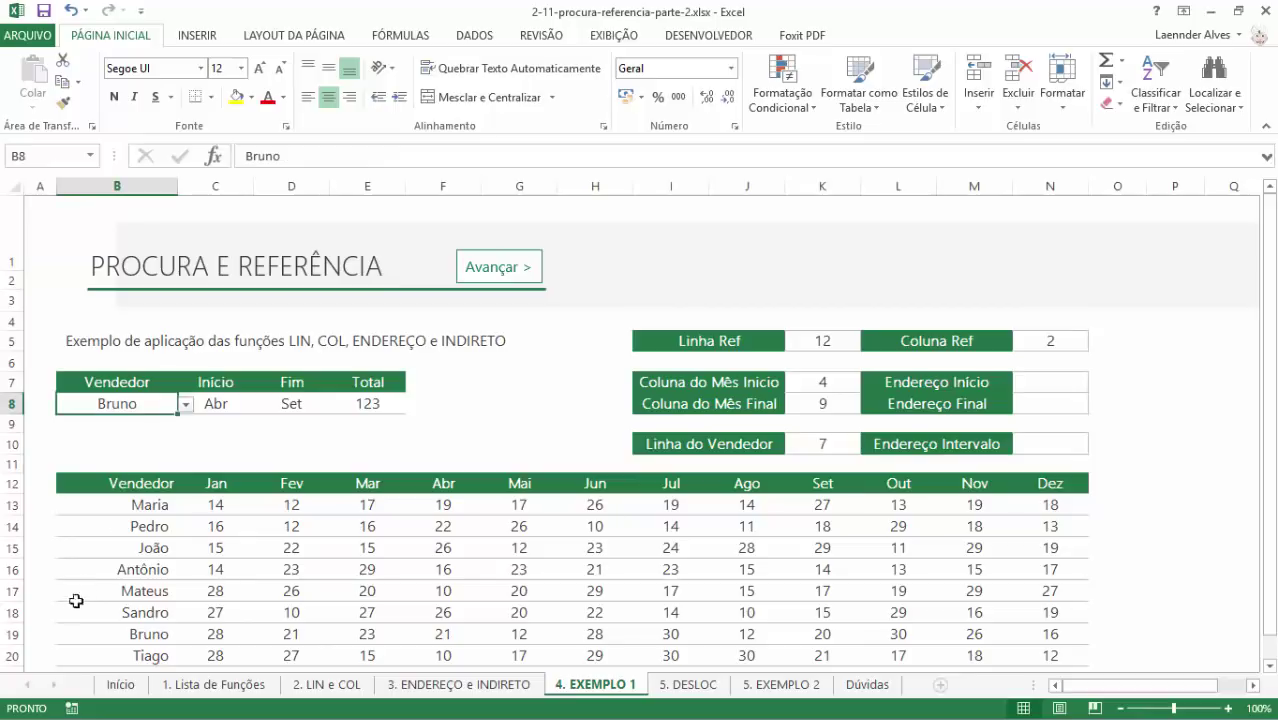
{"action": "left_click", "coordinate": [10, 633]}
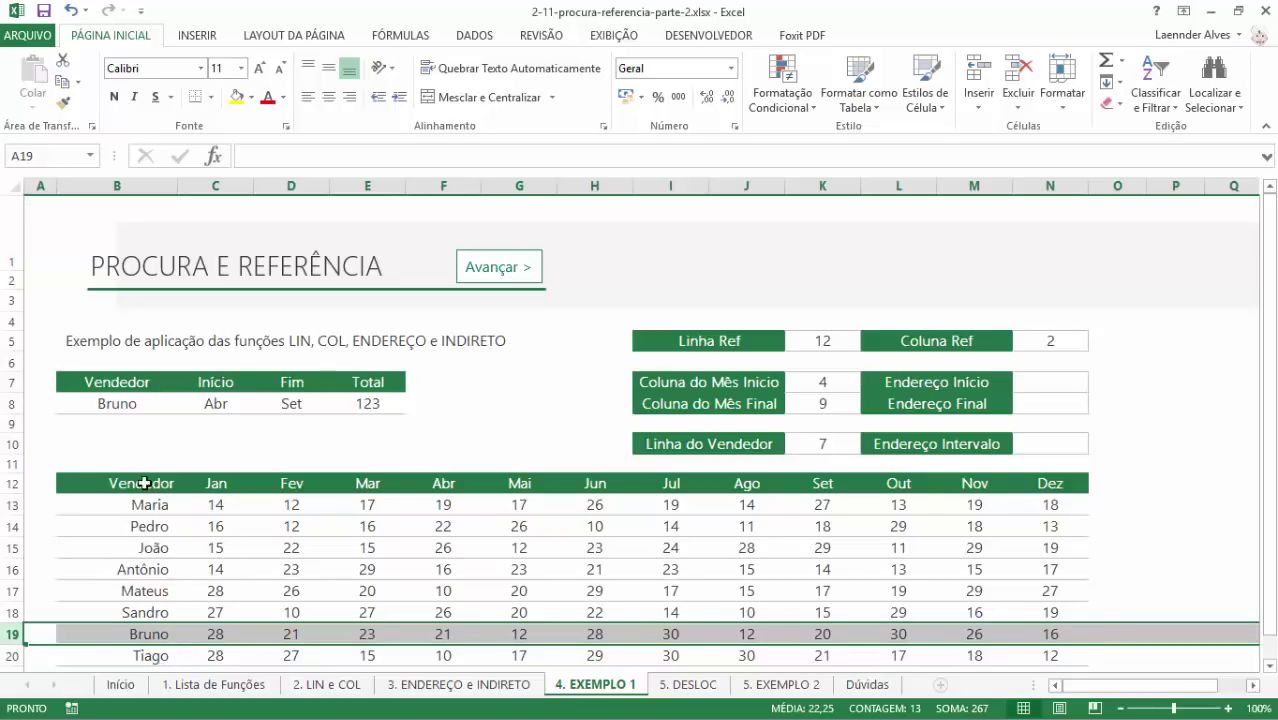
{"action": "left_click", "coordinate": [137, 484]}
{"action": "left_click", "coordinate": [145, 634]}
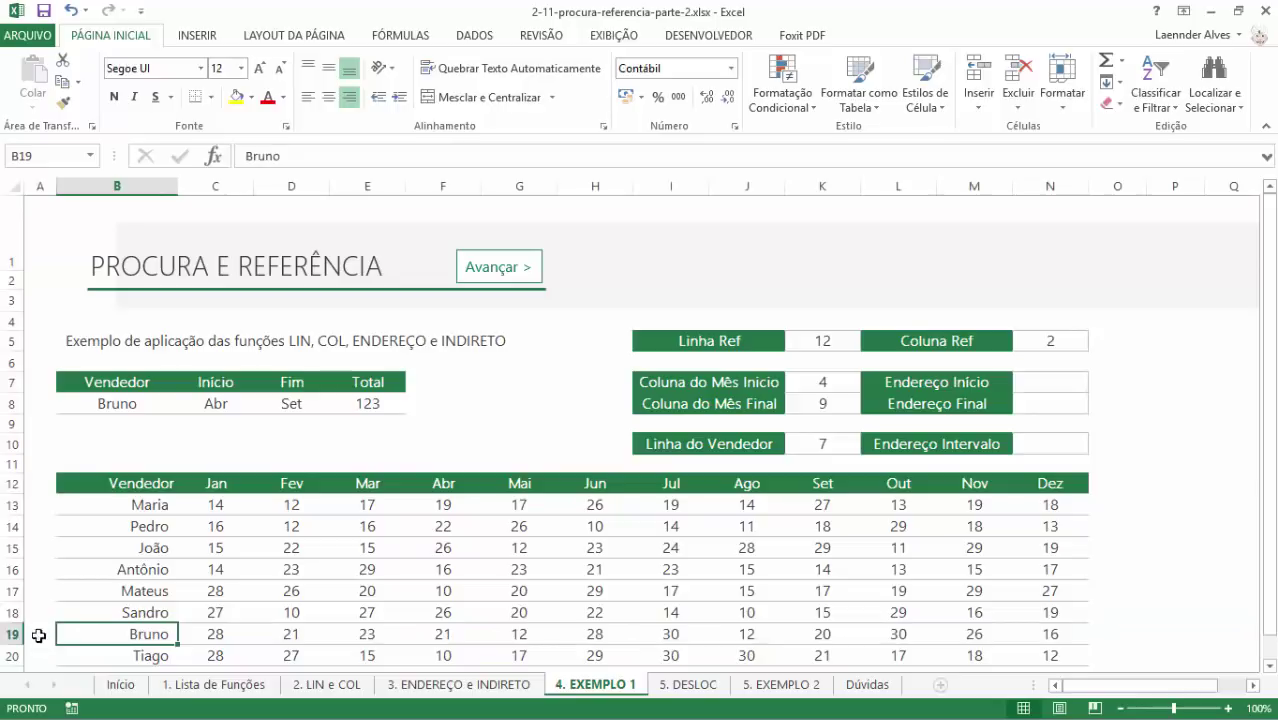
{"action": "left_click", "coordinate": [12, 634]}
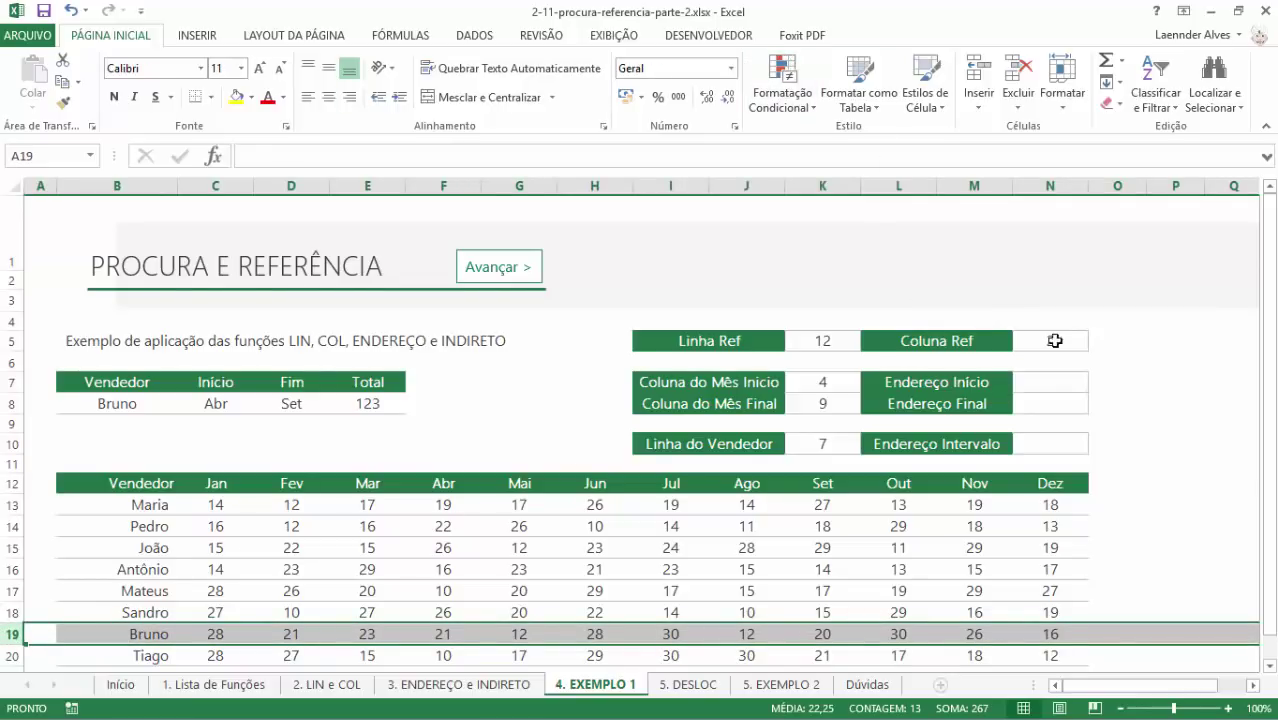
- Enter =ENDEREÇO(K5+K10;N5+K7) in N7, returning the start address $F$19
{"action": "left_click", "coordinate": [1036, 386]}
{"action": "type", "text": "="}
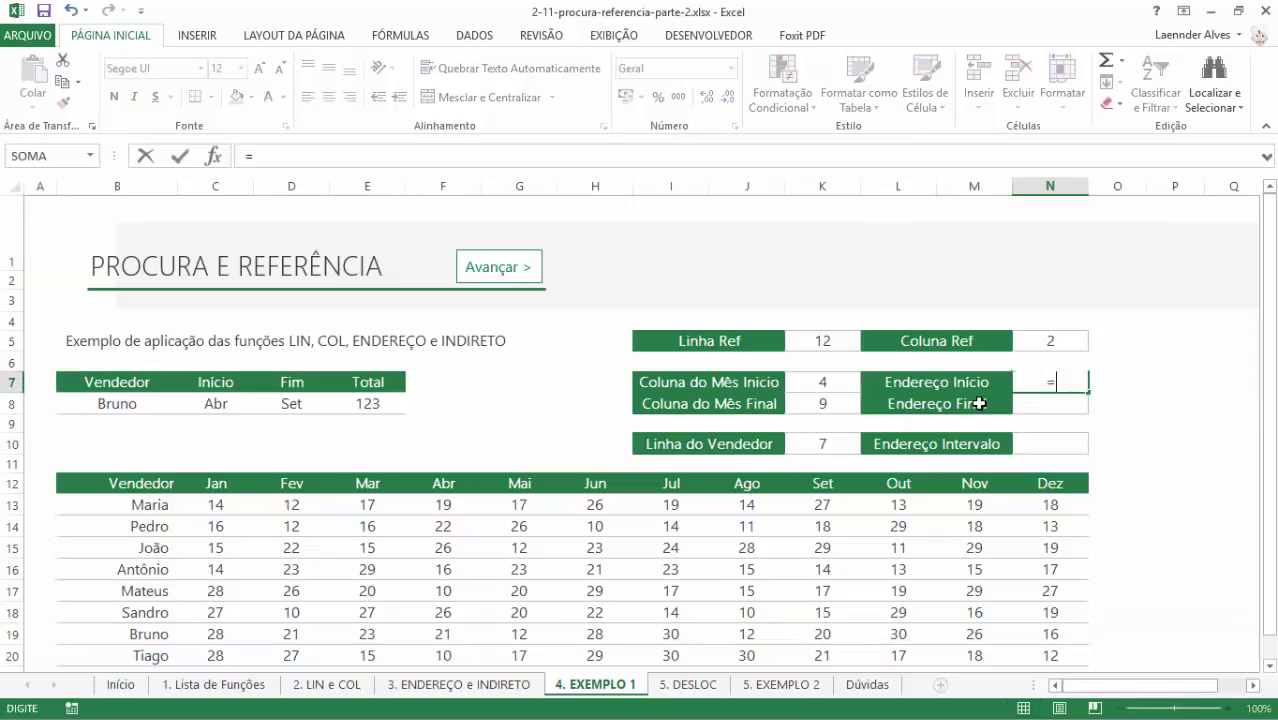
{"action": "type", "text": "END"}
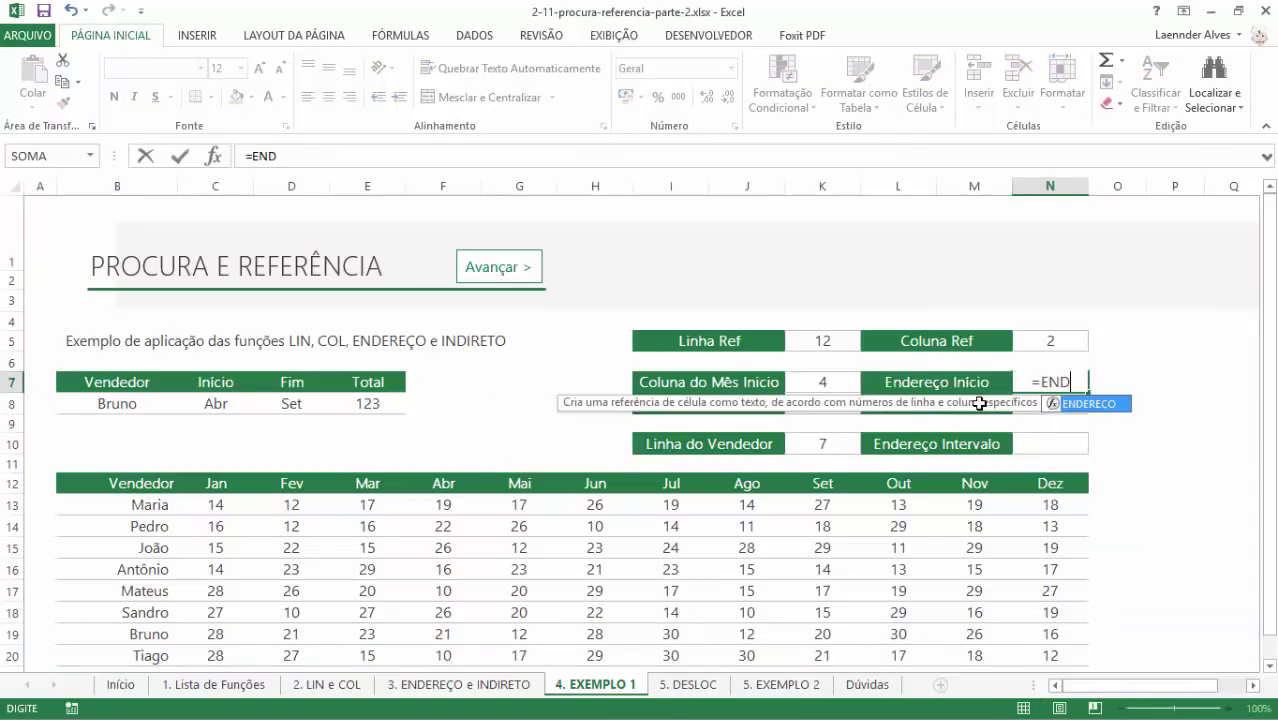
{"action": "key", "text": "Tab"}
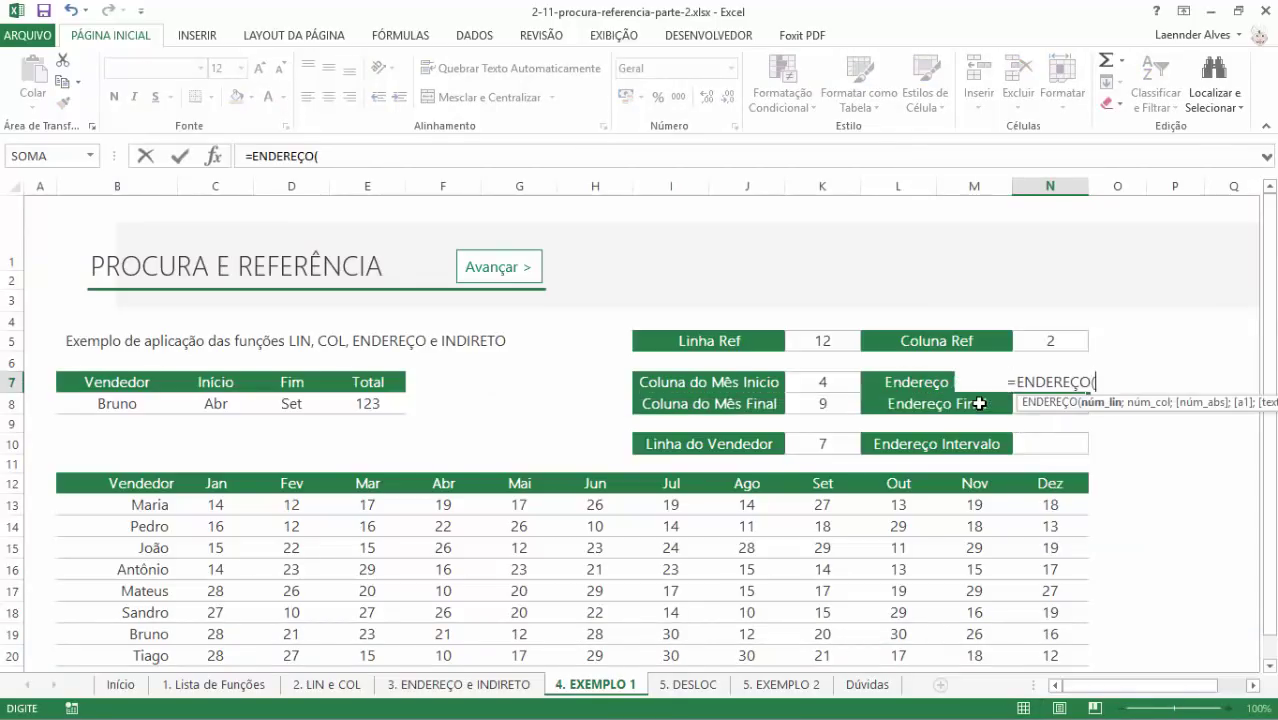
{"action": "left_click", "coordinate": [815, 342]}
{"action": "type", "text": "+"}
{"action": "left_click", "coordinate": [826, 443]}
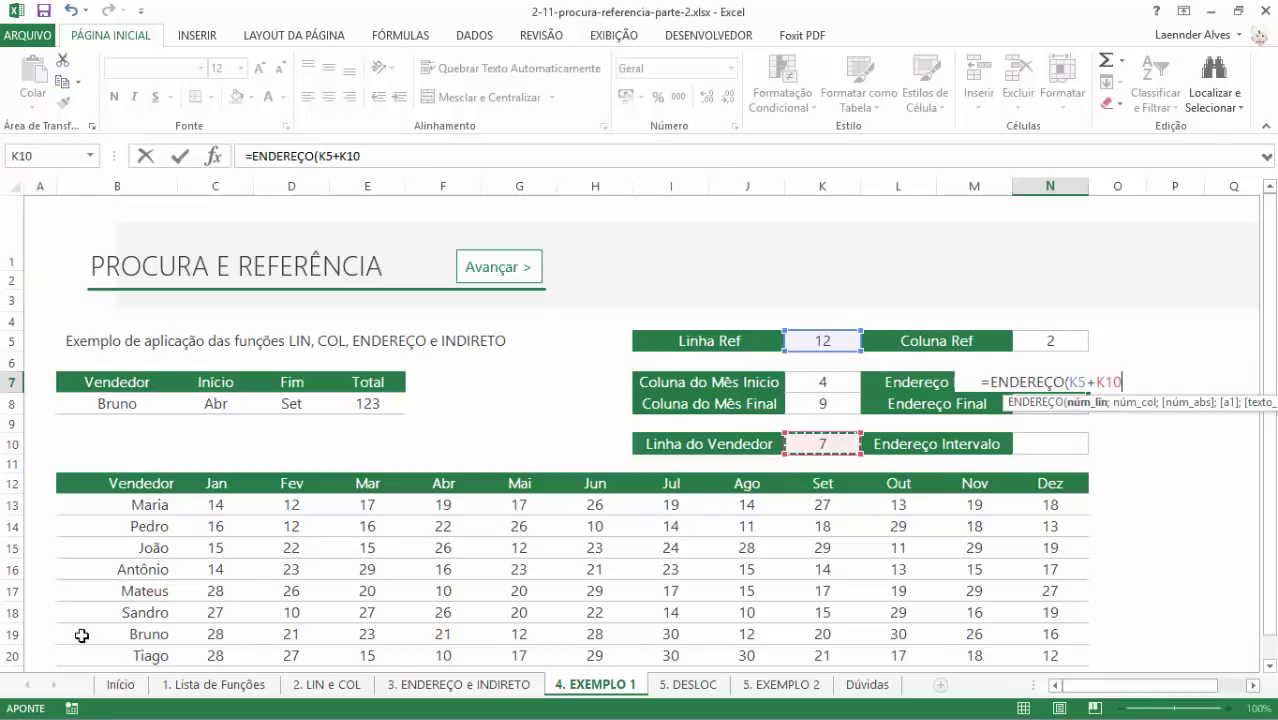
{"action": "type", "text": ";"}
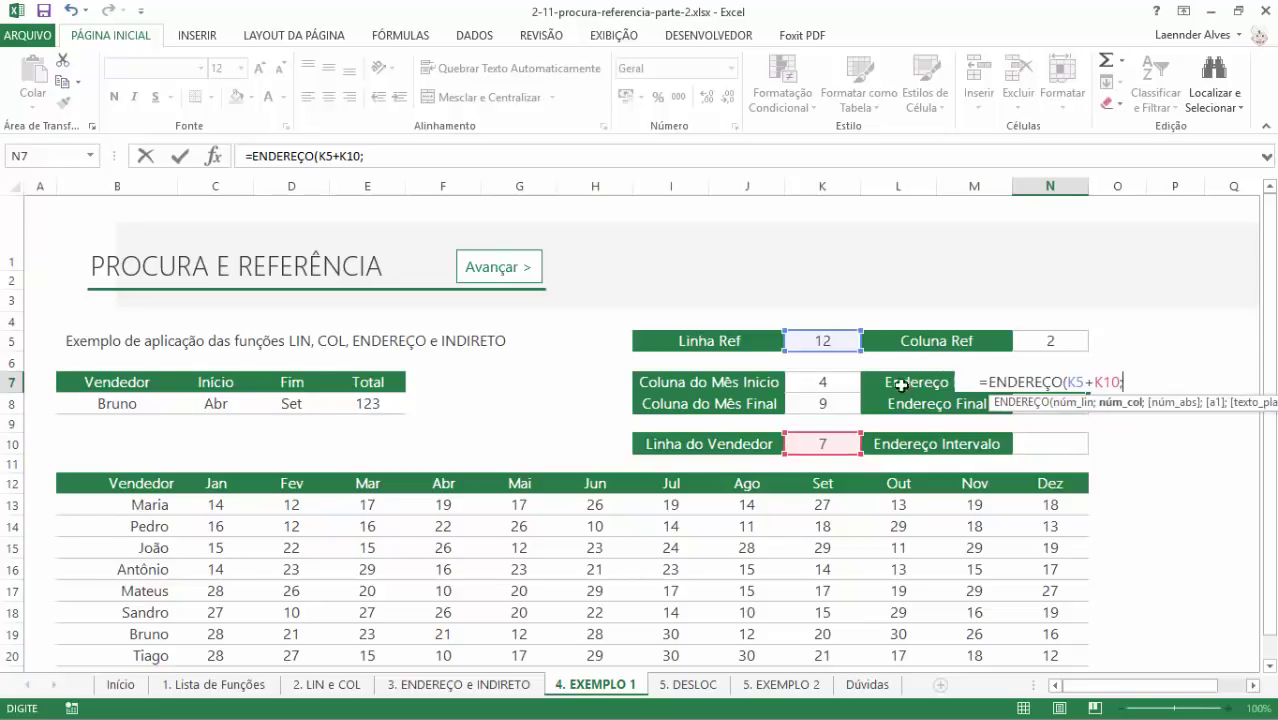
{"action": "left_click", "coordinate": [1068, 340]}
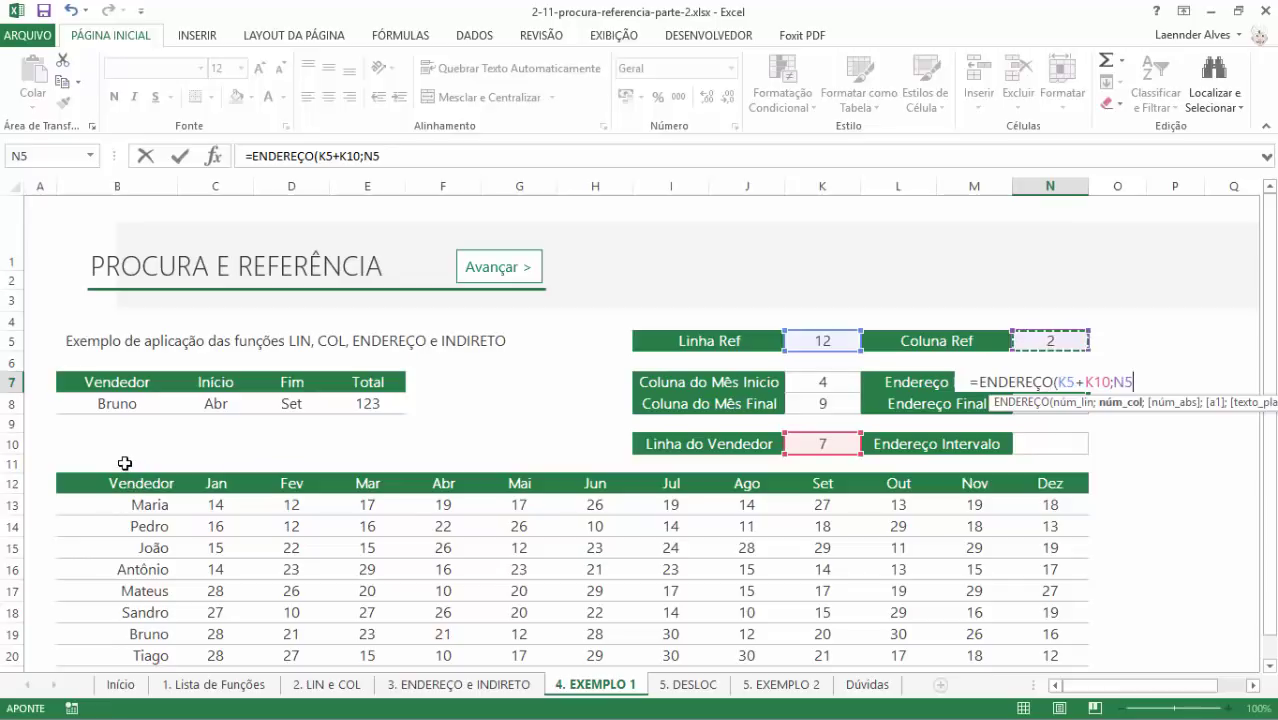
{"action": "type", "text": "+"}
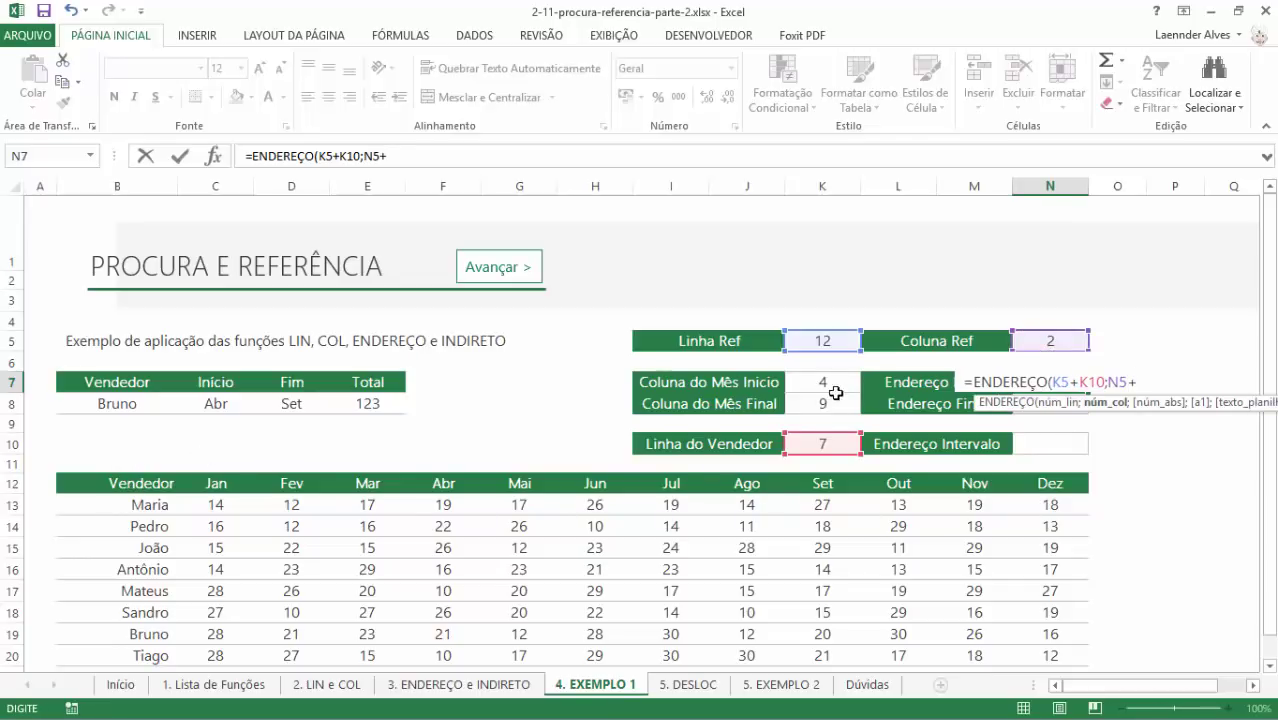
{"action": "left_click", "coordinate": [835, 390]}
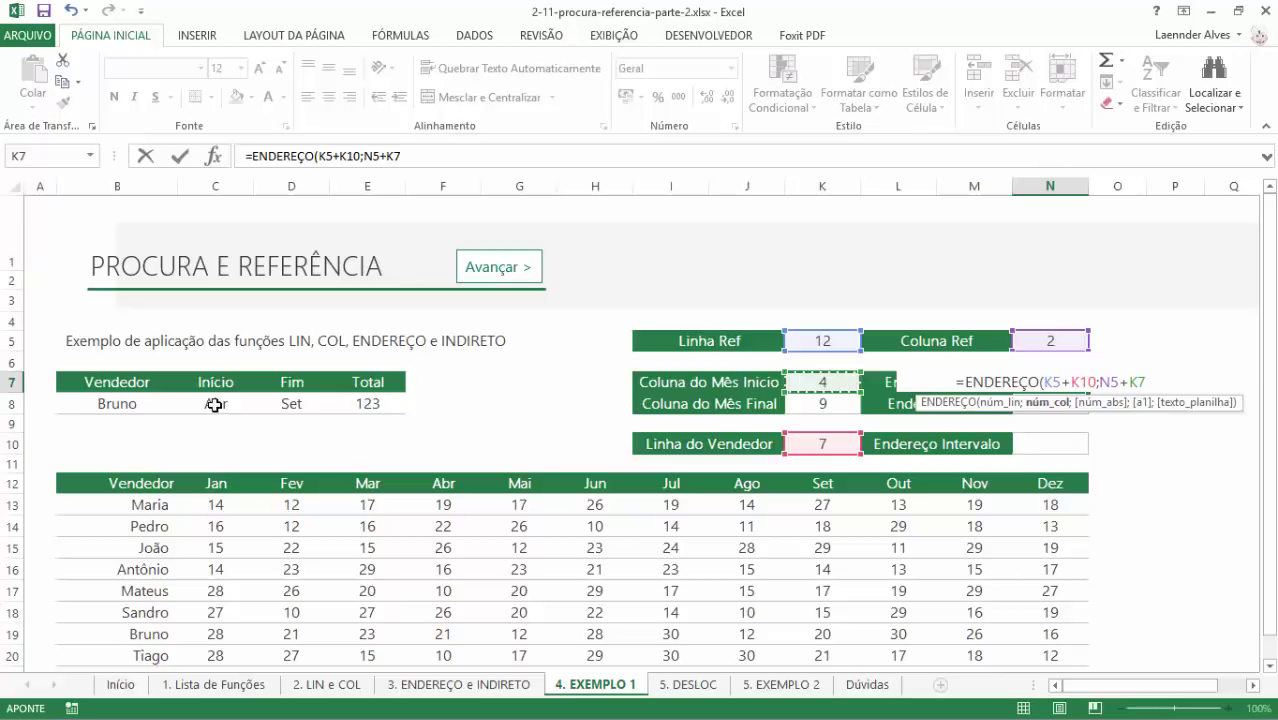
{"action": "type", "text": ")"}
{"action": "key", "text": "ctrl+Return"}
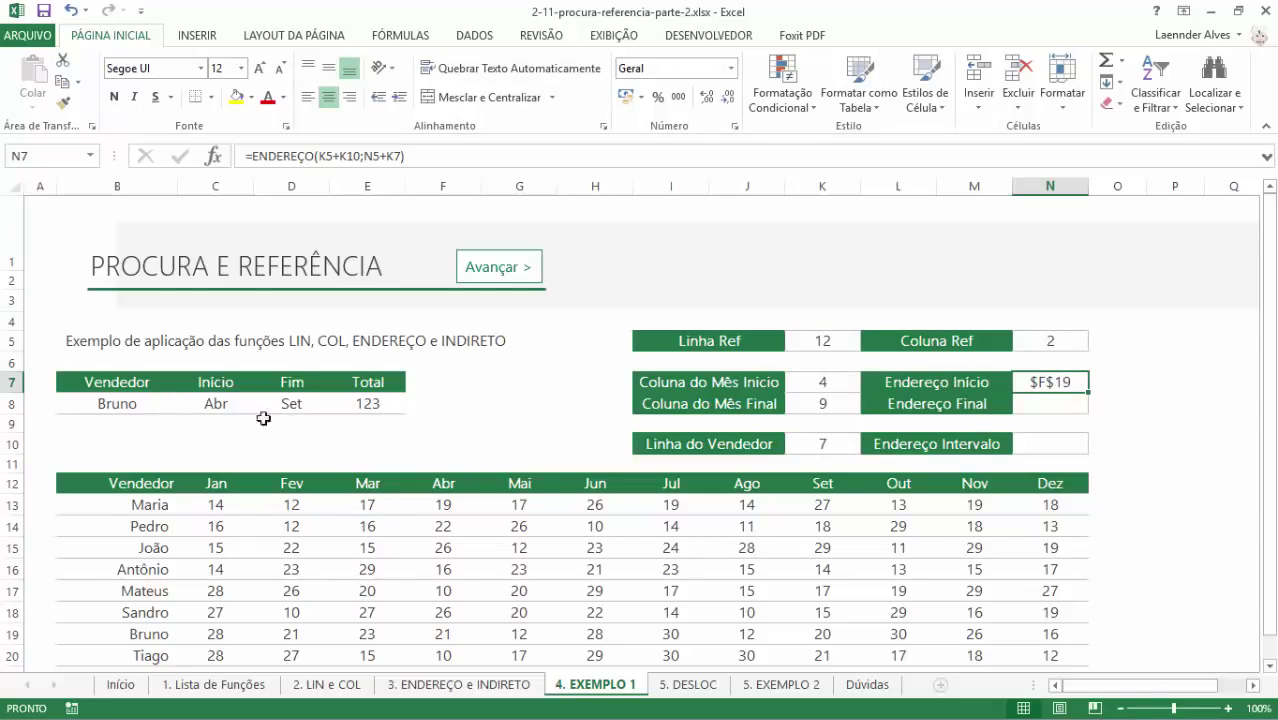
{"action": "left_click", "coordinate": [472, 188]}
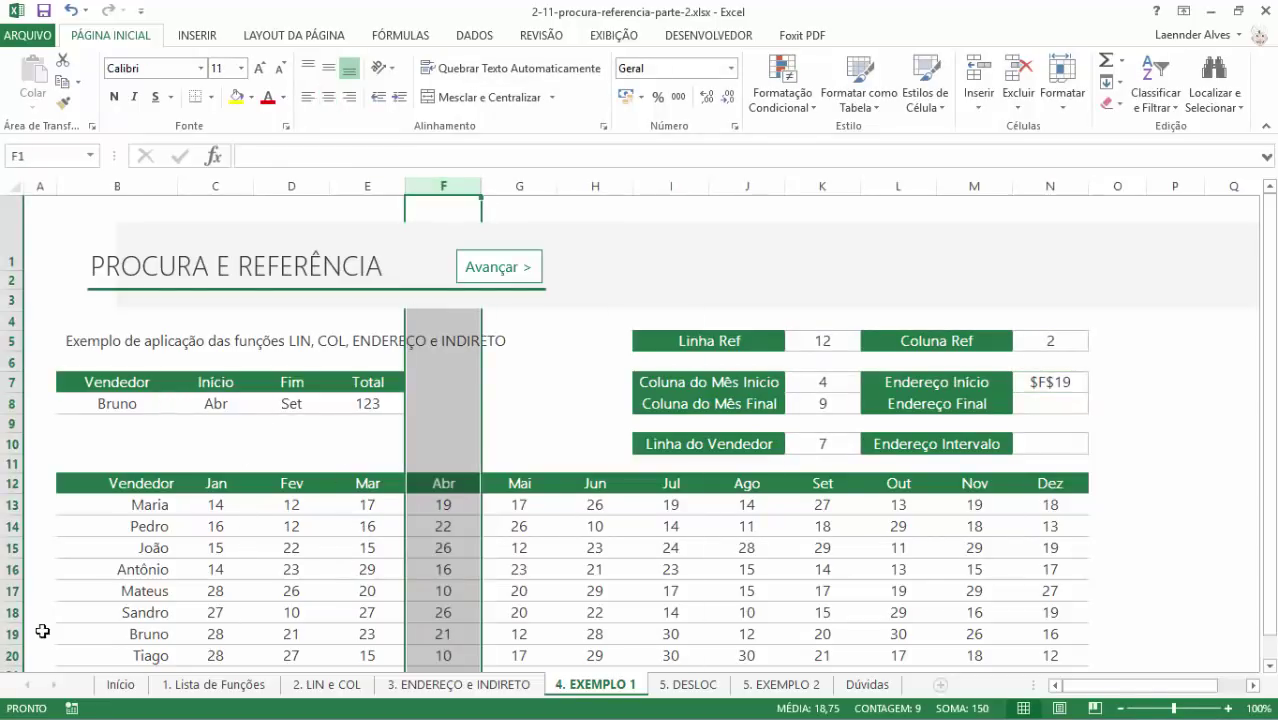
{"action": "left_click", "coordinate": [8, 633], "text": "ctrl"}
{"action": "left_click", "coordinate": [443, 633]}
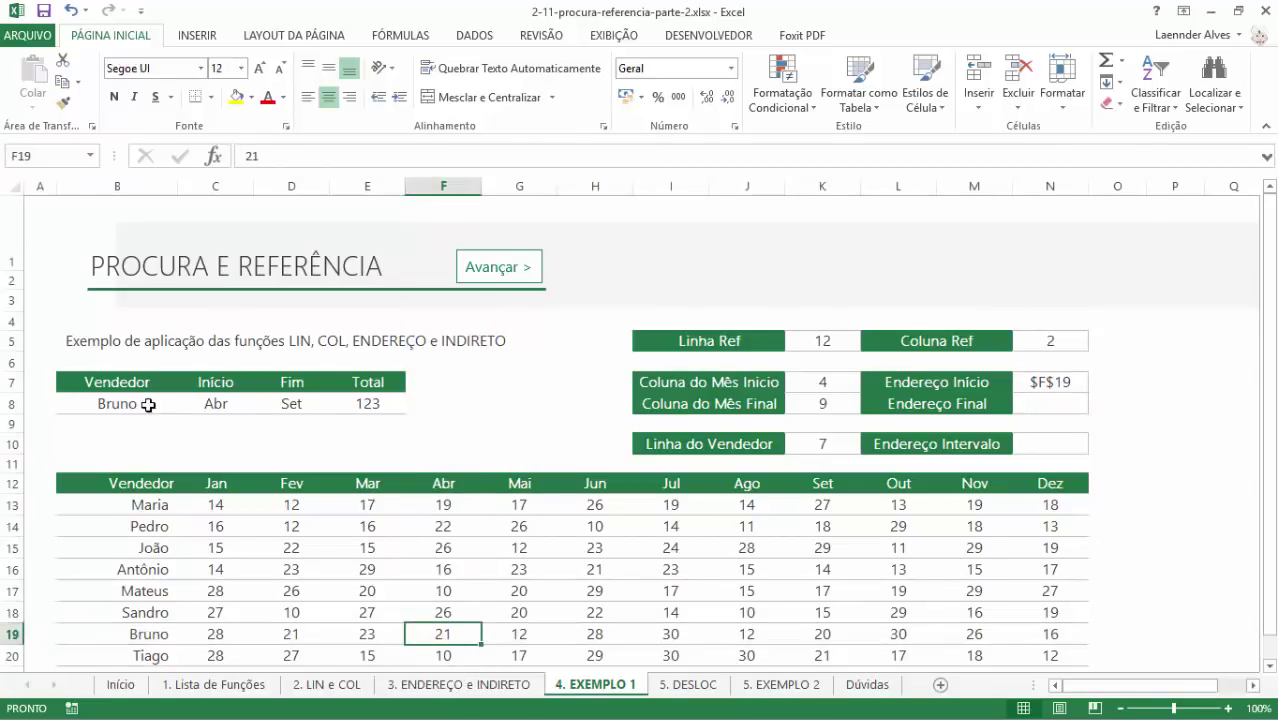
{"action": "left_click", "coordinate": [148, 404]}
{"action": "key", "text": "Right"}
{"action": "key", "text": "Left"}
{"action": "left_click", "coordinate": [185, 403]}
{"action": "left_click", "coordinate": [95, 455]}
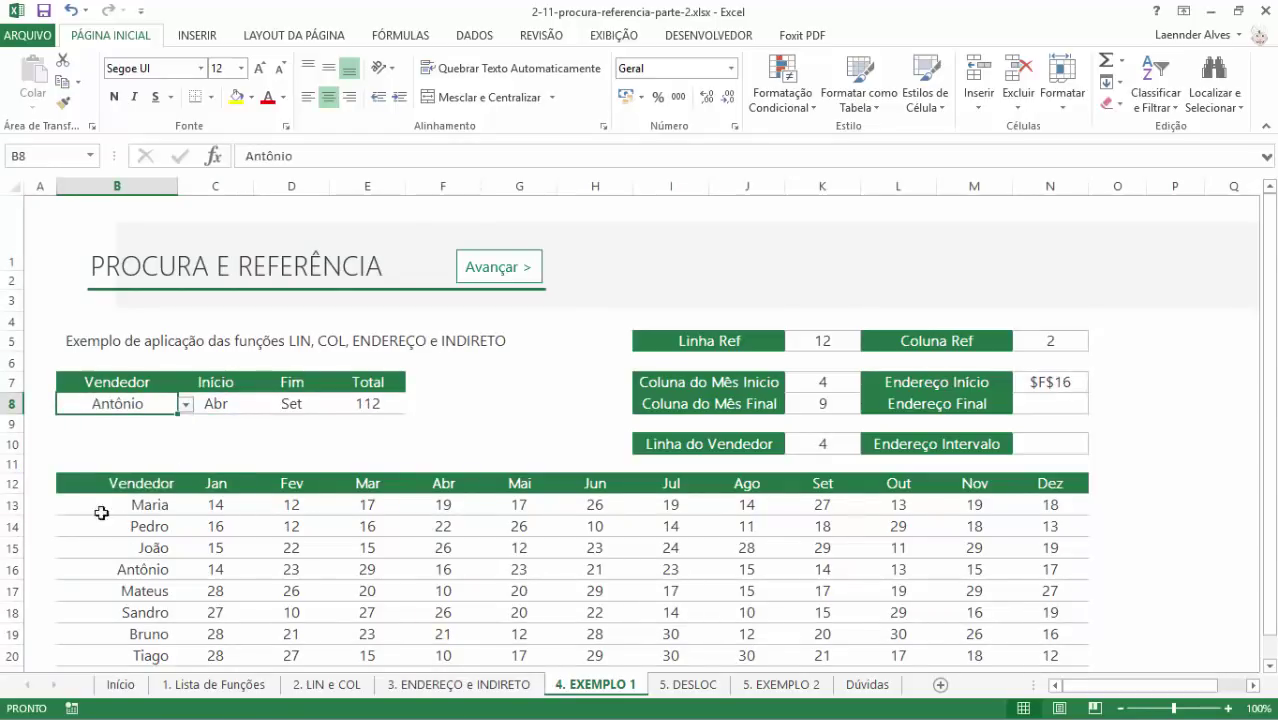
{"action": "left_click", "coordinate": [12, 570]}
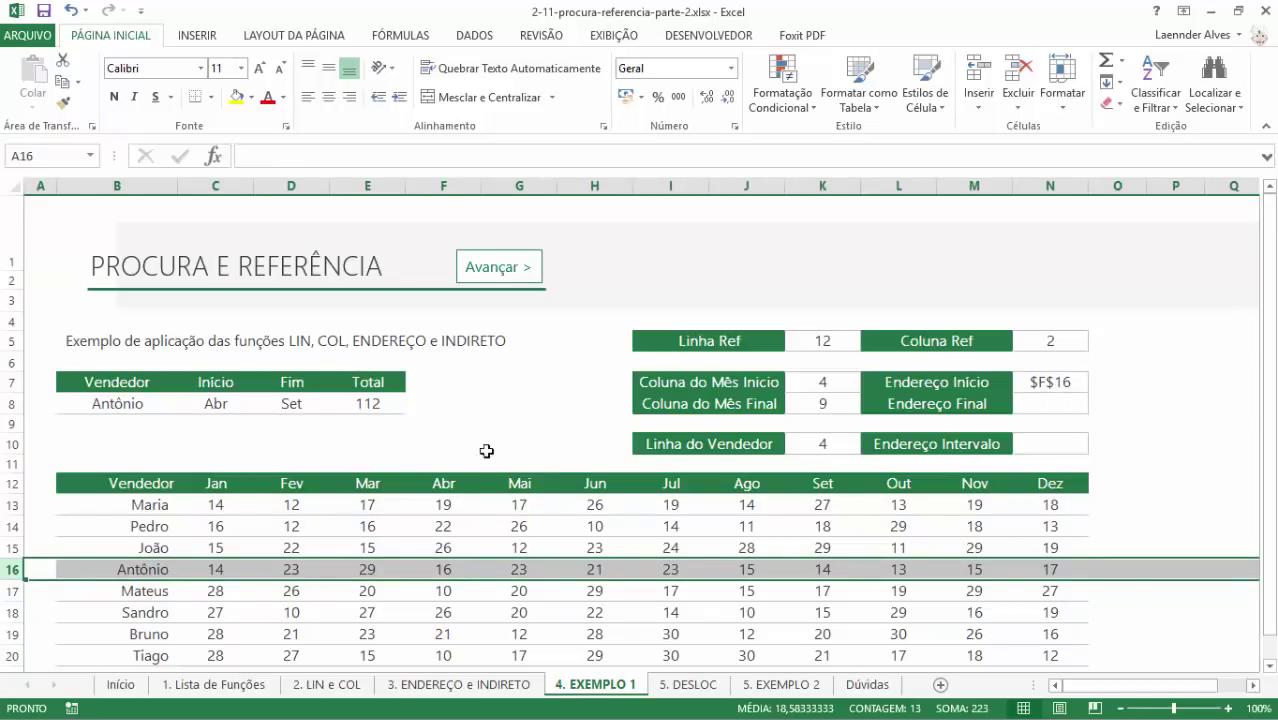
{"action": "left_click", "coordinate": [443, 186]}
{"action": "left_click", "coordinate": [443, 569]}
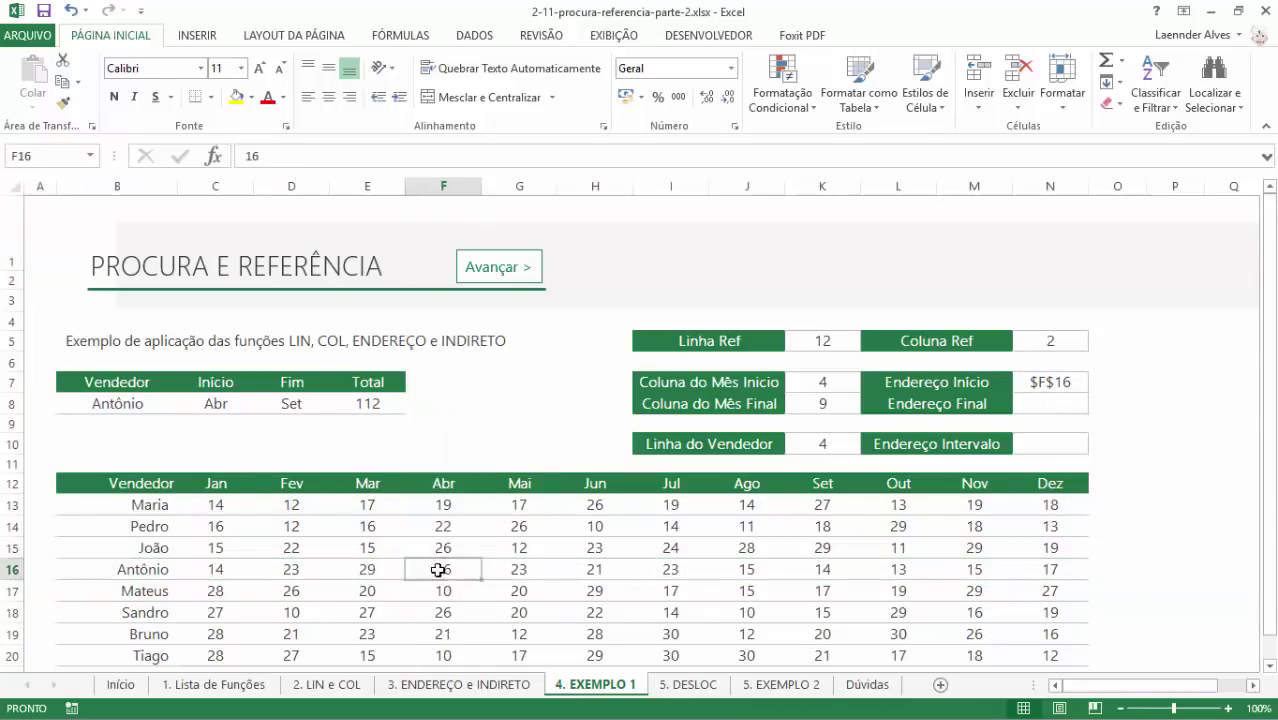
{"action": "left_click", "coordinate": [232, 397]}
{"action": "left_click", "coordinate": [261, 404]}
{"action": "scroll", "coordinate": [266, 485], "scroll_direction": "up", "scroll_amount": 3}
{"action": "left_click", "coordinate": [211, 421]}
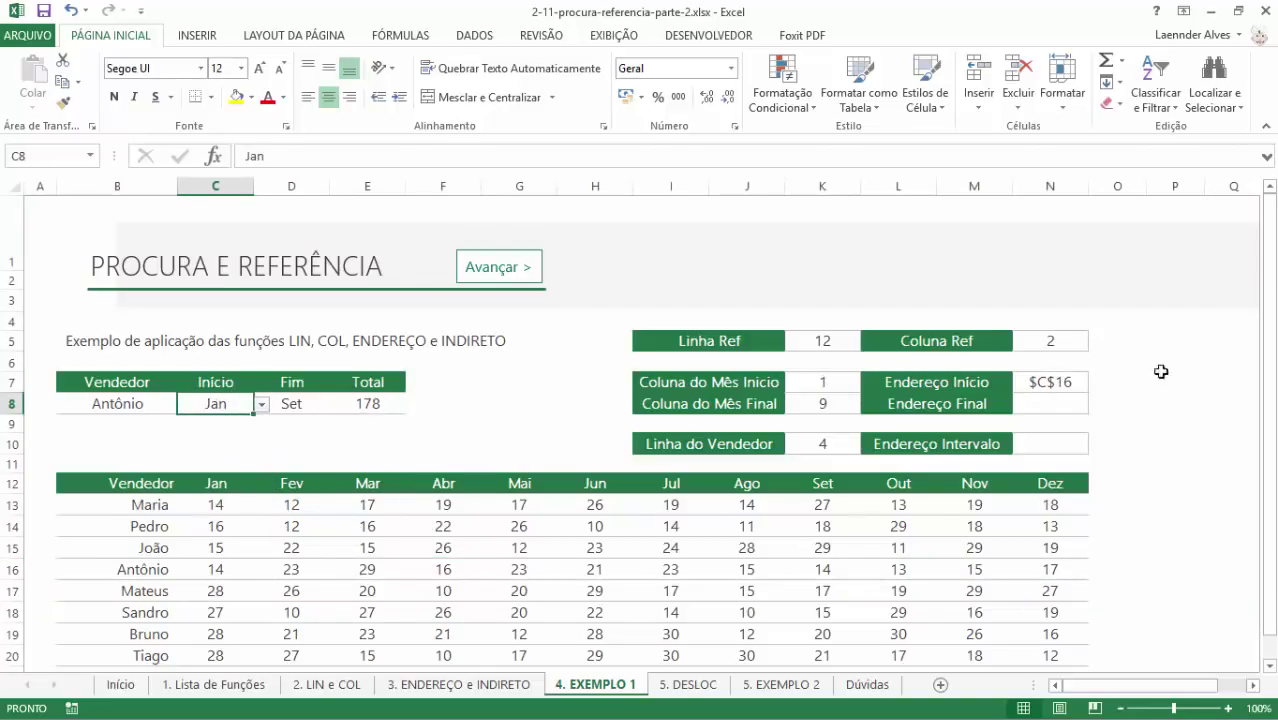
{"action": "left_click", "coordinate": [1070, 381]}
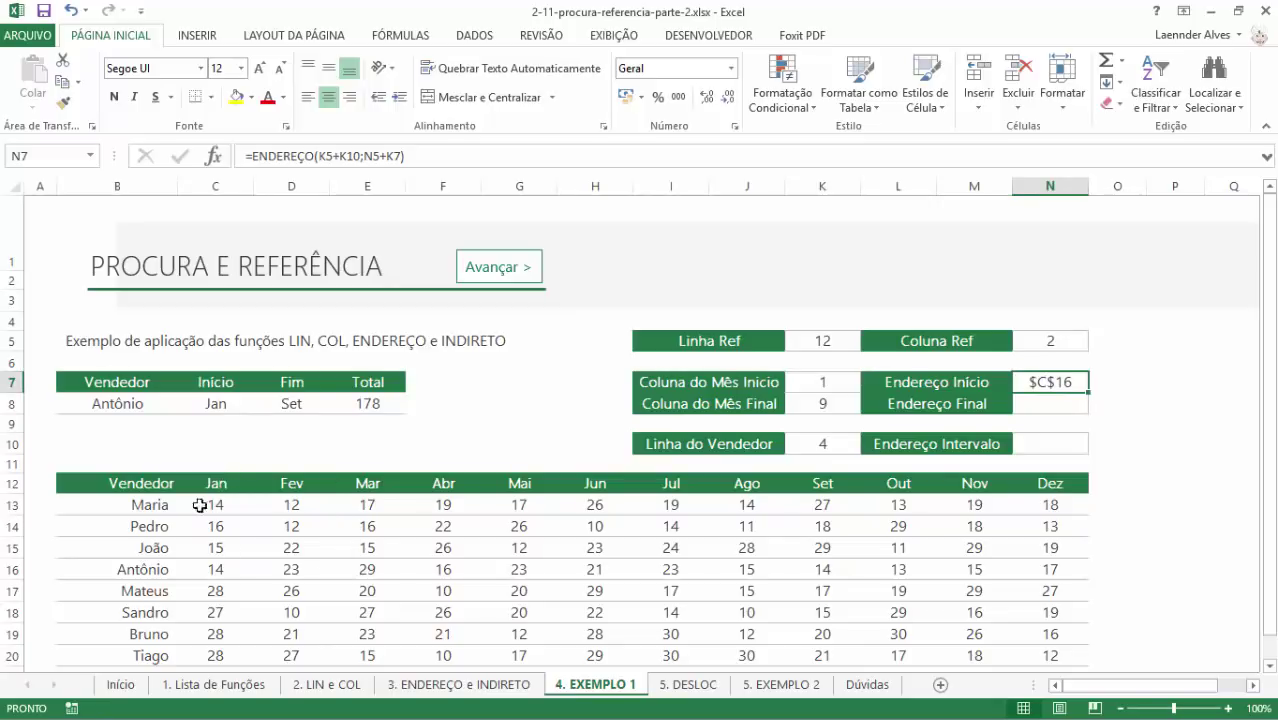
{"action": "left_click", "coordinate": [215, 186]}
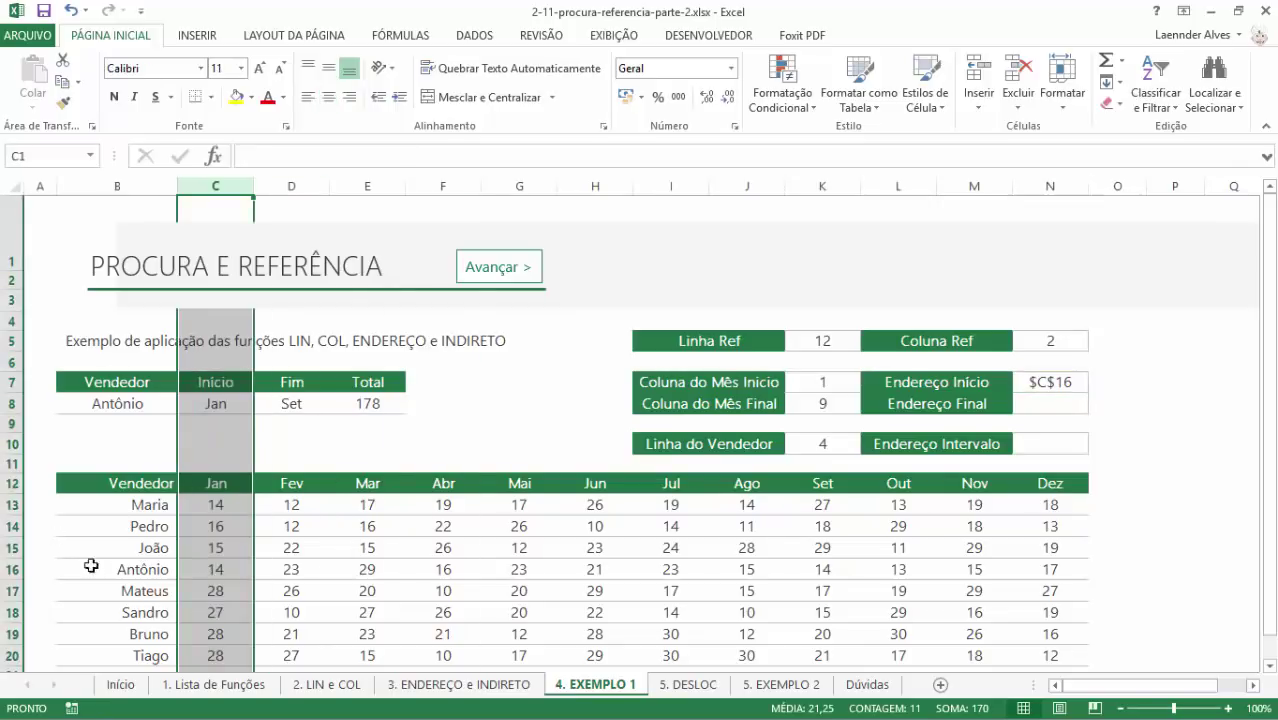
{"action": "left_click", "coordinate": [10, 569]}
{"action": "left_click", "coordinate": [226, 569]}
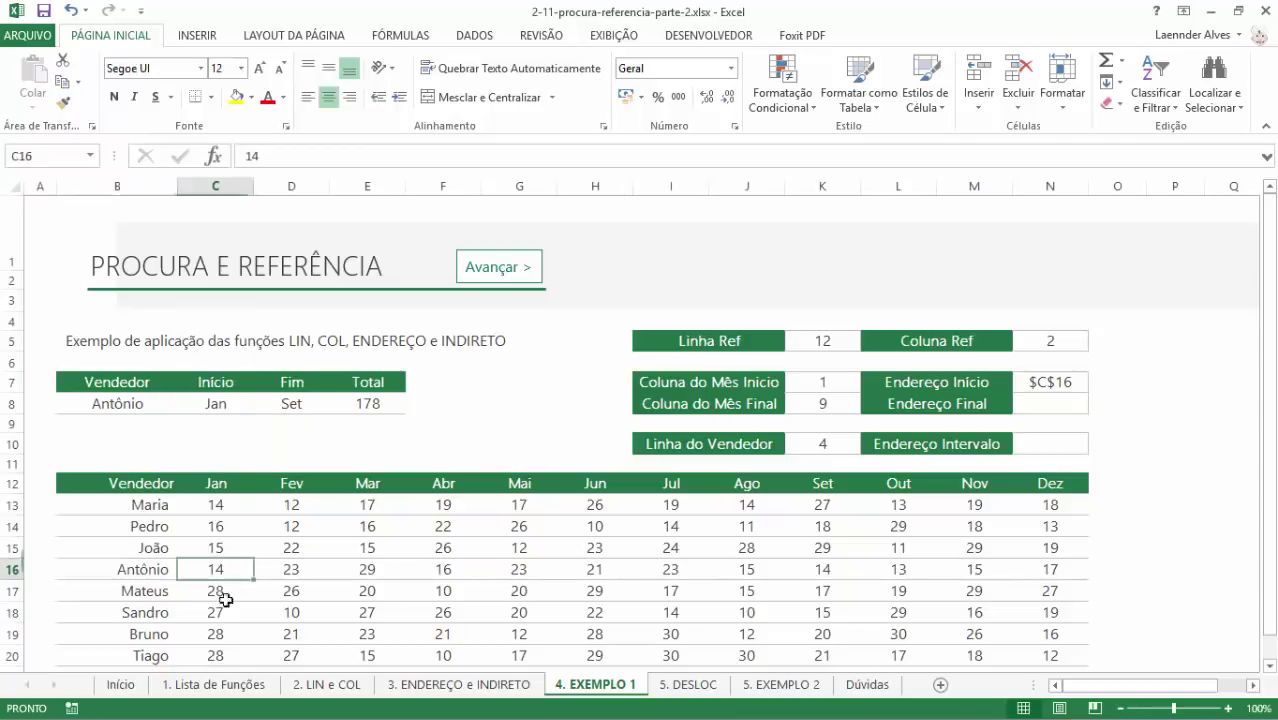
{"action": "left_click", "coordinate": [1050, 405]}
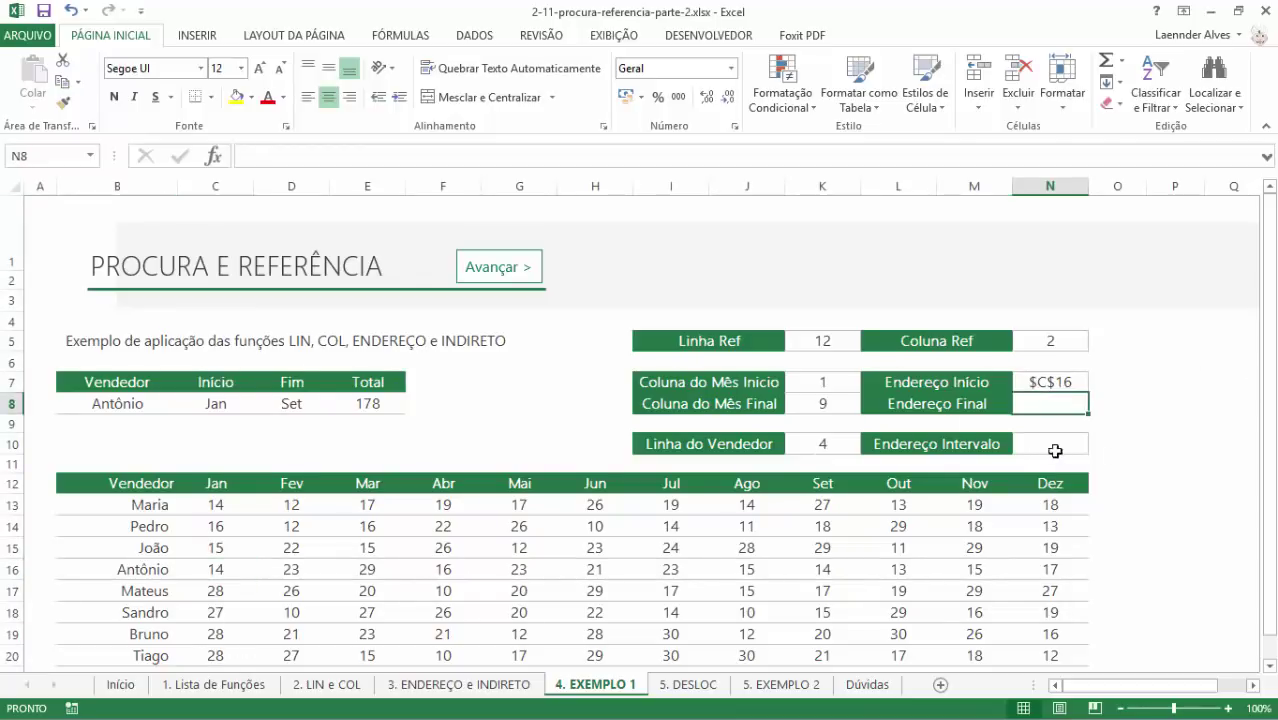
- Enter =ENDEREÇO(K5+K10;N5+K8) in N8 so Endereço Final shows $K$16
{"action": "type", "text": "="}
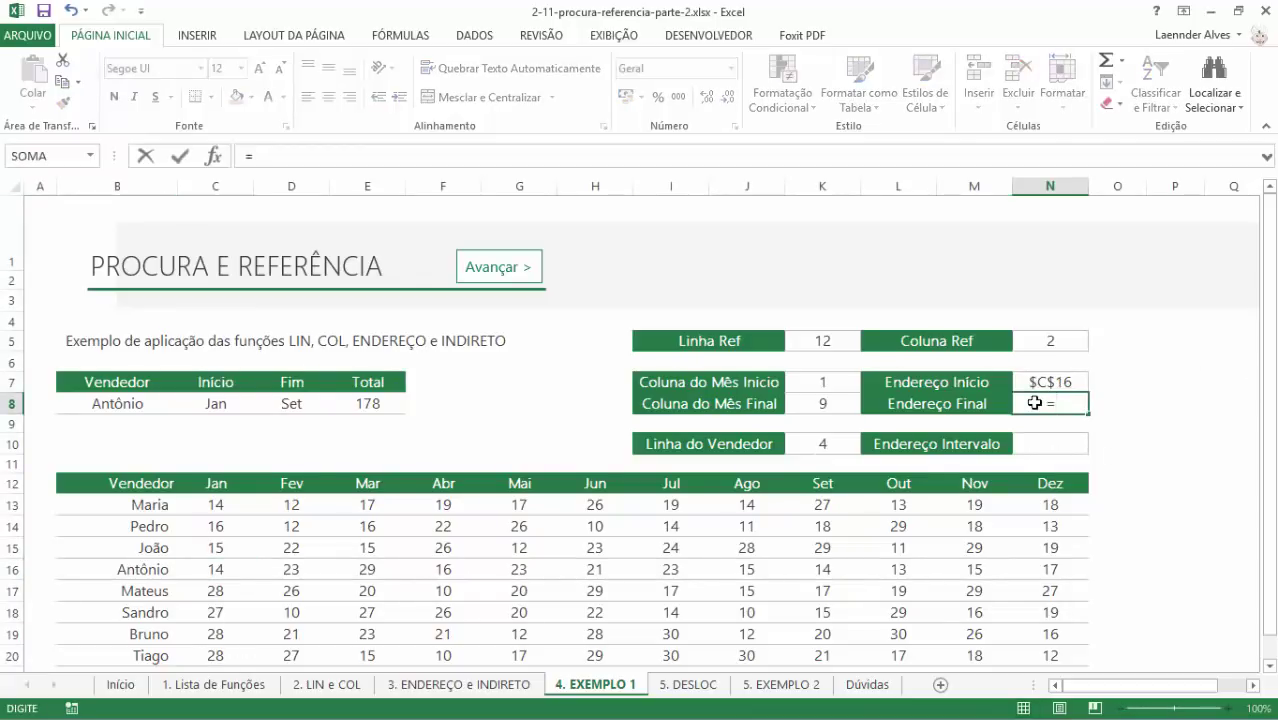
{"action": "type", "text": "EN"}
{"action": "key", "text": "Tab"}
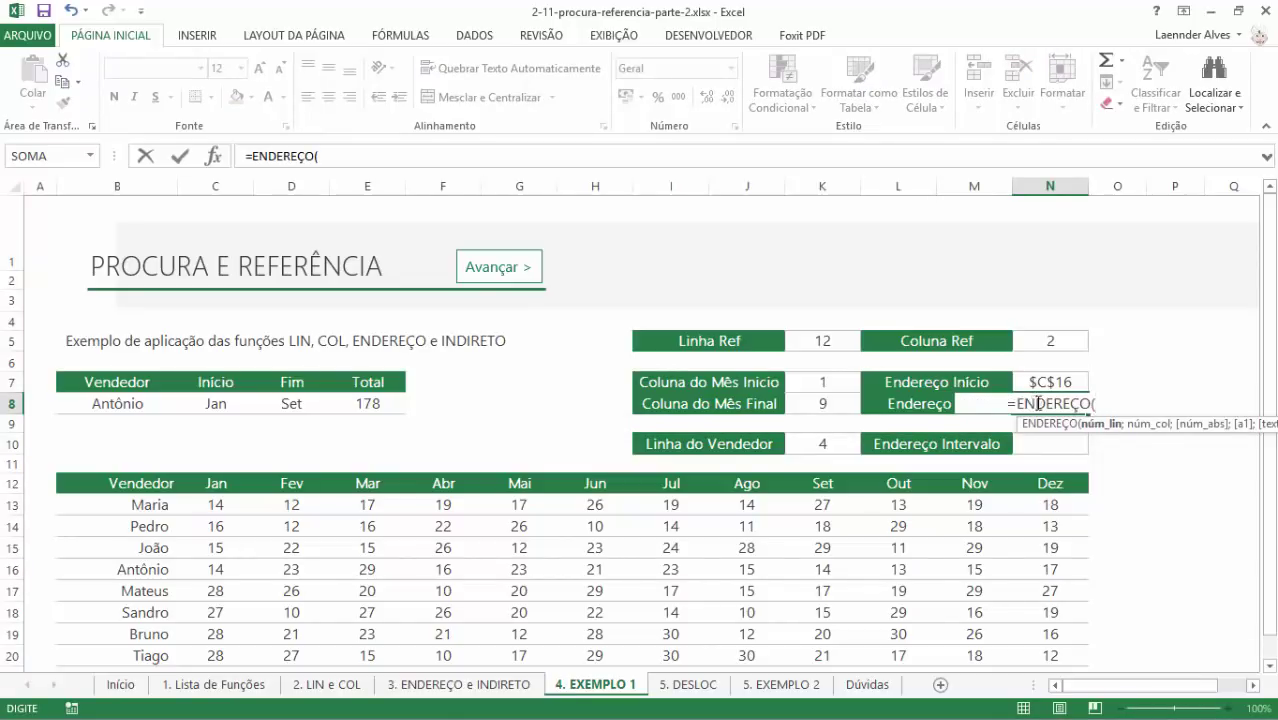
{"action": "left_click", "coordinate": [808, 338]}
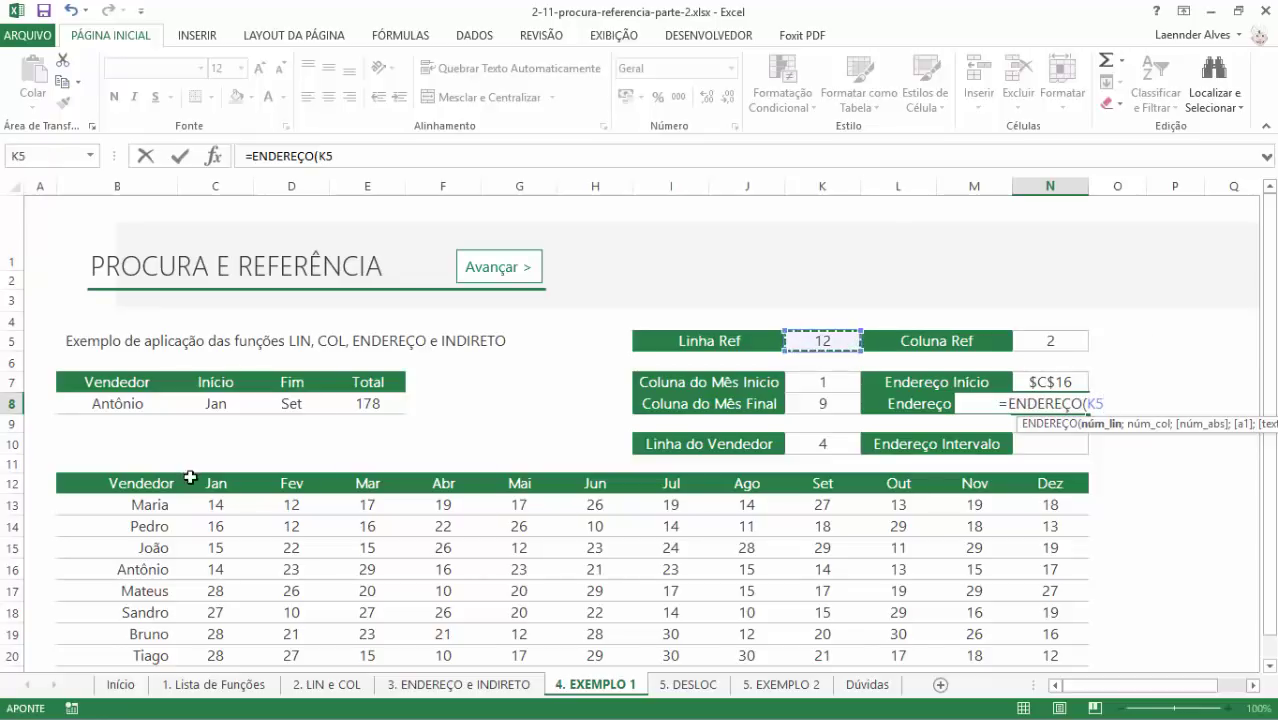
{"action": "type", "text": "+"}
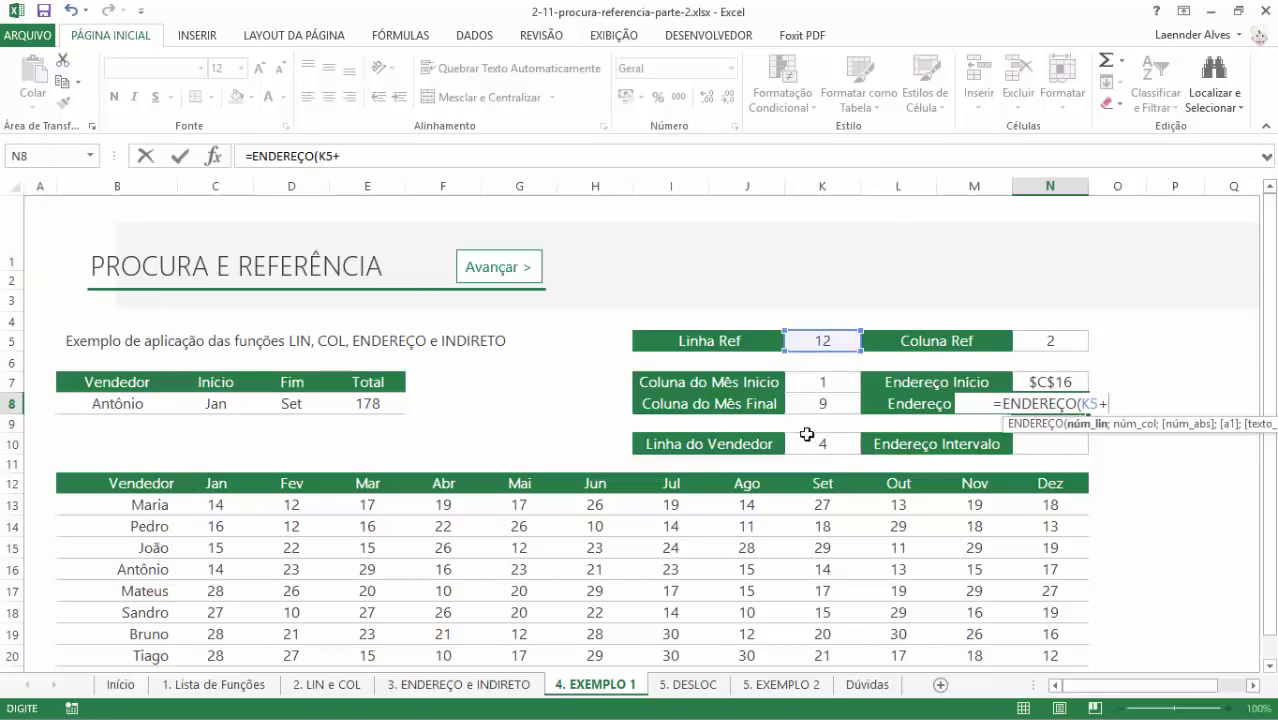
{"action": "left_click", "coordinate": [808, 437]}
{"action": "type", "text": ";"}
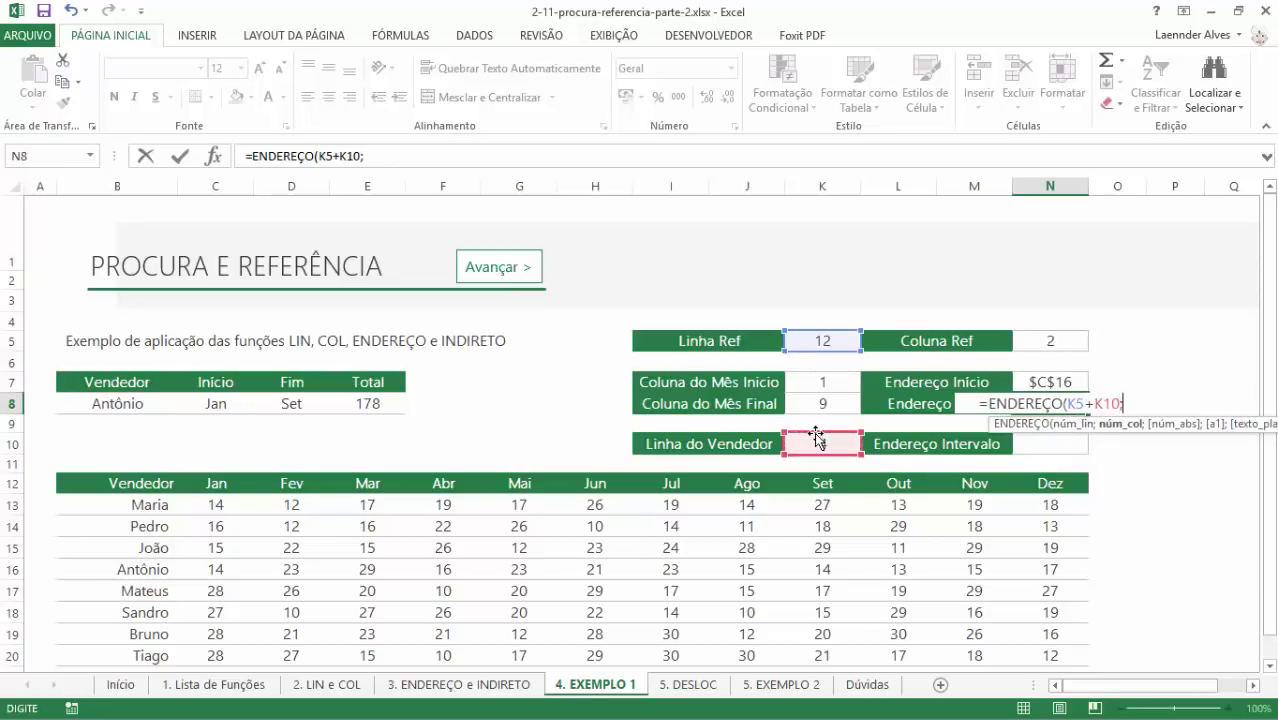
{"action": "left_click", "coordinate": [1049, 337]}
{"action": "type", "text": "+"}
{"action": "left_click", "coordinate": [810, 404]}
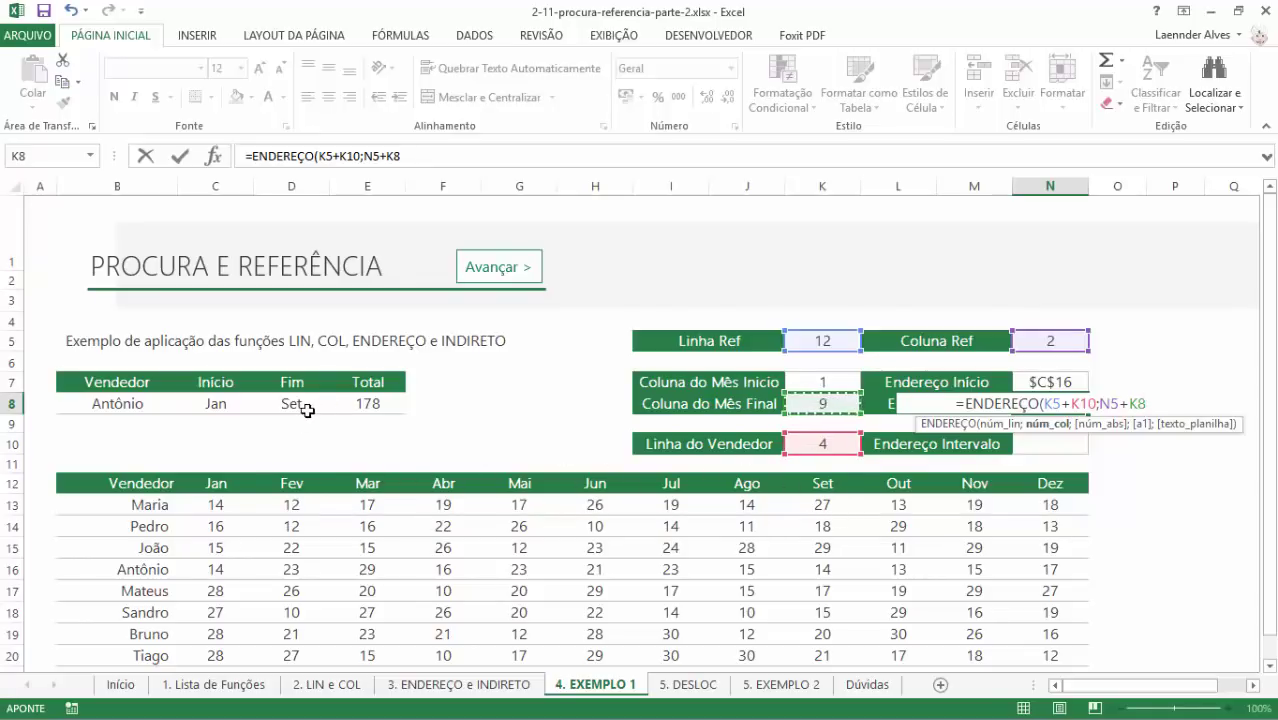
{"action": "type", "text": ")"}
{"action": "key", "text": "Return"}
{"action": "key", "text": "Up"}
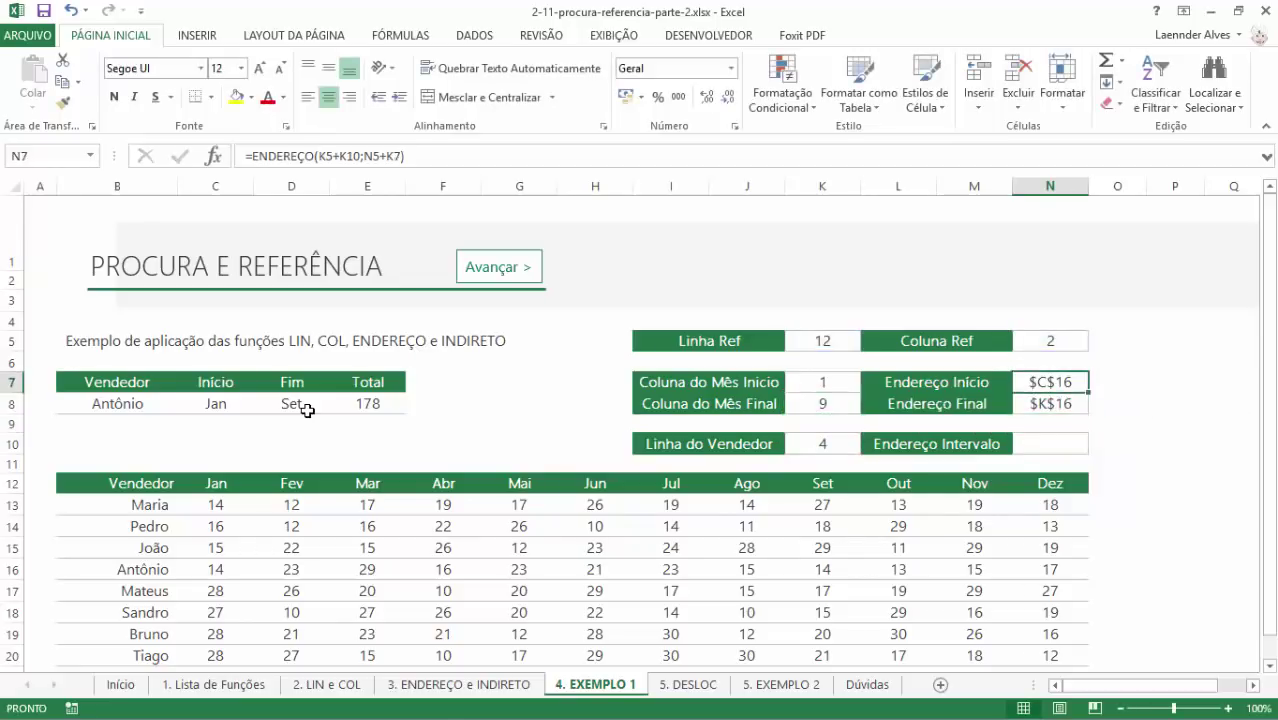
- Enter =N7&":"&N8 in N10 to get $C$16:$K$16, and widen column N to fit it
{"action": "key", "text": "Up"}
{"action": "key", "text": "Down"}
{"action": "key", "text": "Down"}
{"action": "key", "text": "Down"}
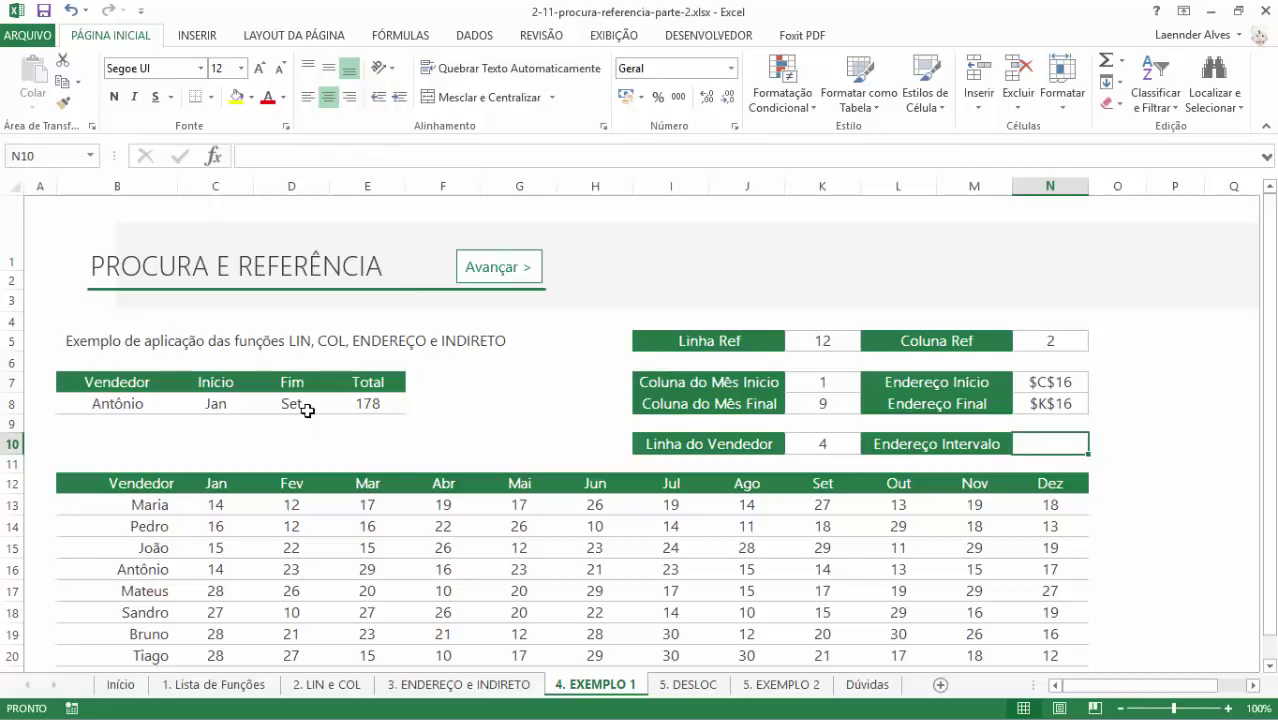
{"action": "key", "text": "Up"}
{"action": "key", "text": "Up"}
{"action": "key", "text": "Up"}
{"action": "key", "text": "Down"}
{"action": "key", "text": "Down"}
{"action": "key", "text": "Down"}
{"action": "key", "text": "Up"}
{"action": "key", "text": "Up"}
{"action": "key", "text": "Up"}
{"action": "key", "text": "Down"}
{"action": "key", "text": "Down"}
{"action": "key", "text": "Down"}
{"action": "type", "text": "="}
{"action": "key", "text": "Up"}
{"action": "key", "text": "Up"}
{"action": "key", "text": "Up"}
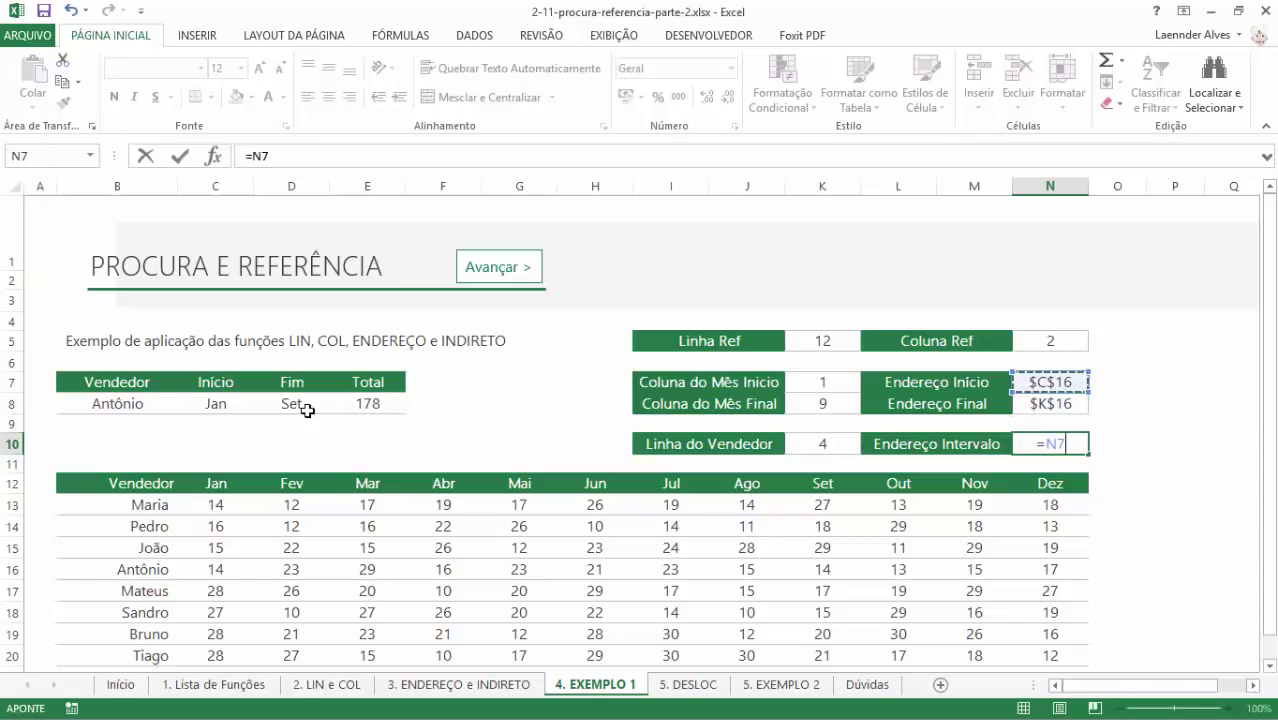
{"action": "type", "text": "&"}
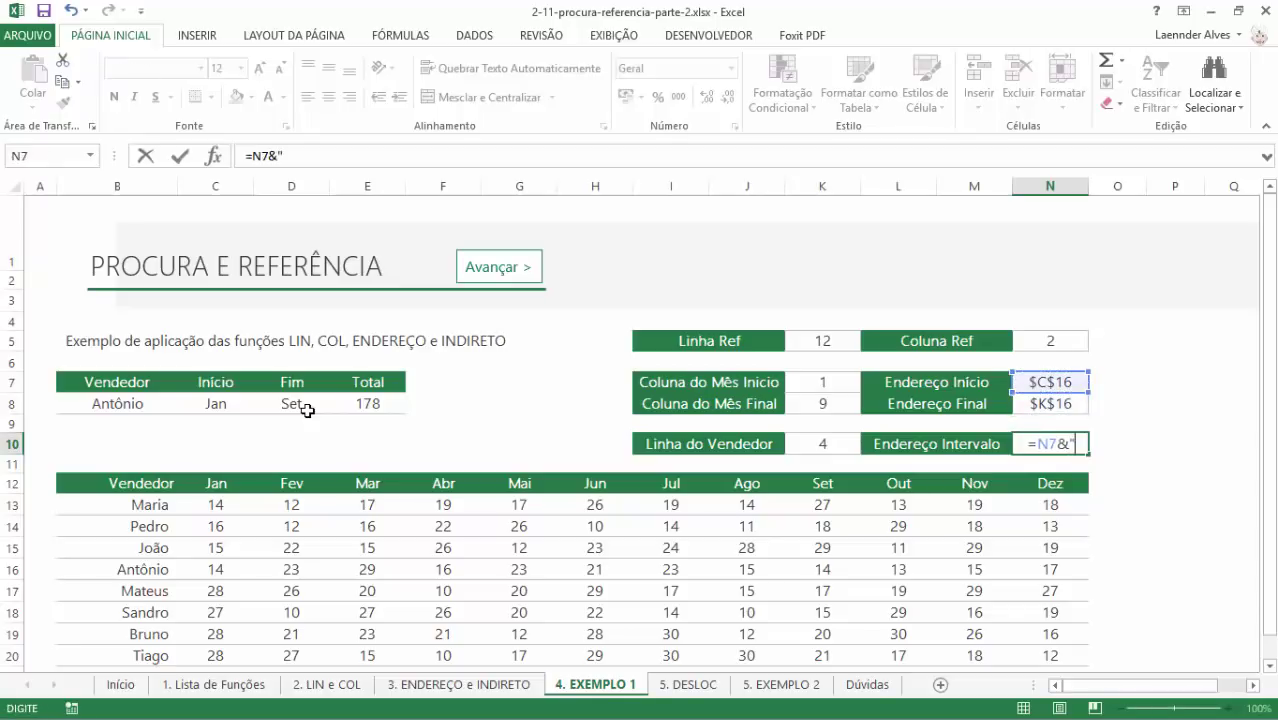
{"action": "type", "text": "\":\""}
{"action": "type", "text": "&"}
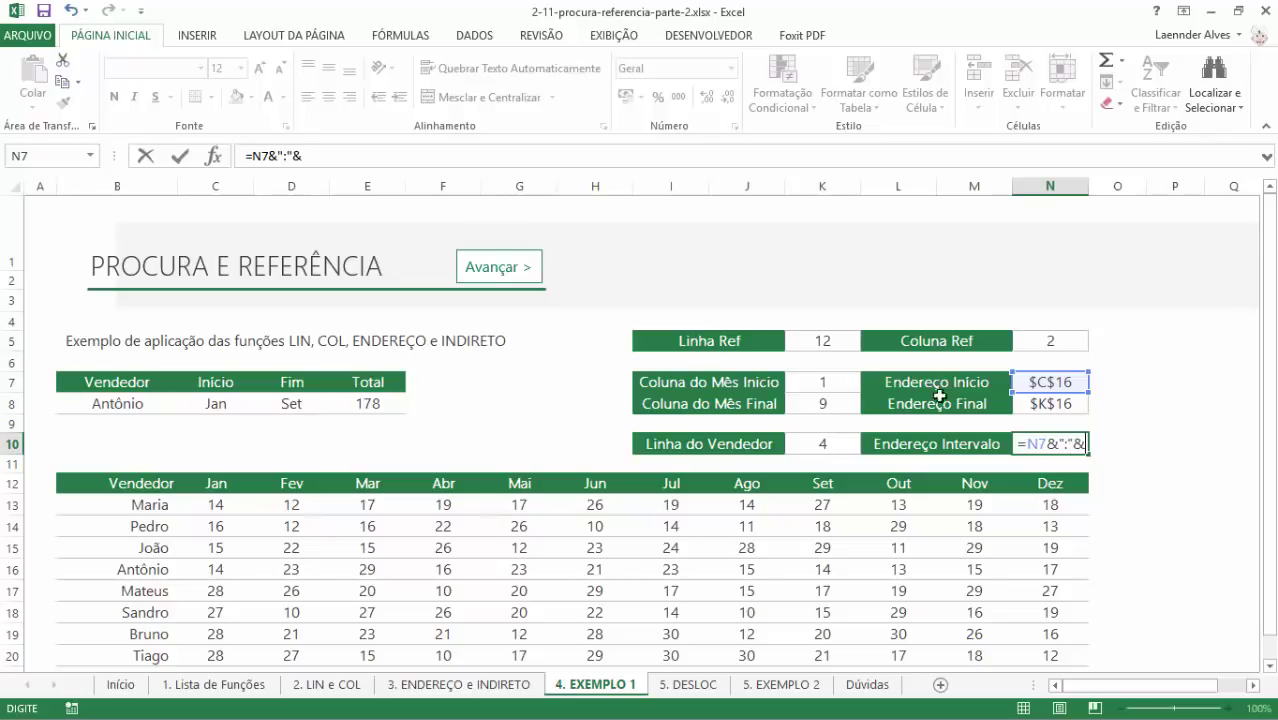
{"action": "left_click", "coordinate": [1080, 403]}
{"action": "key", "text": "Return"}
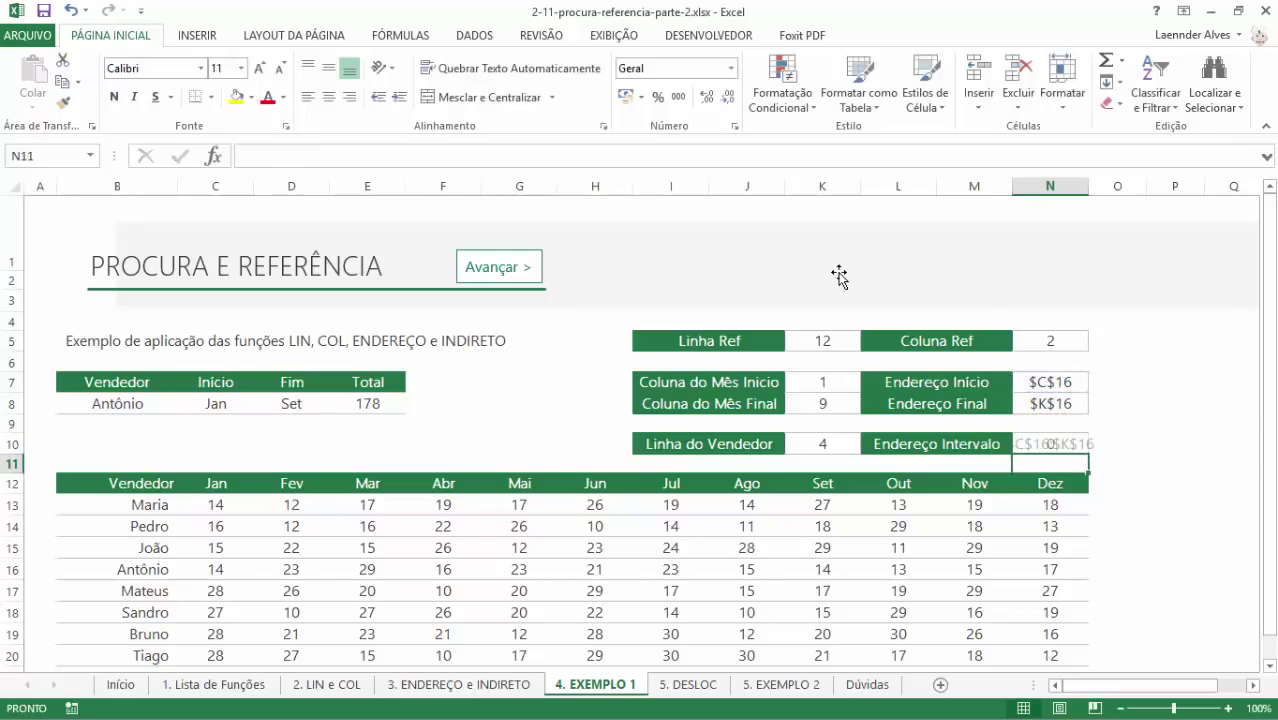
{"action": "left_click_drag", "start_coordinate": [1088, 186], "coordinate": [1122, 184]}
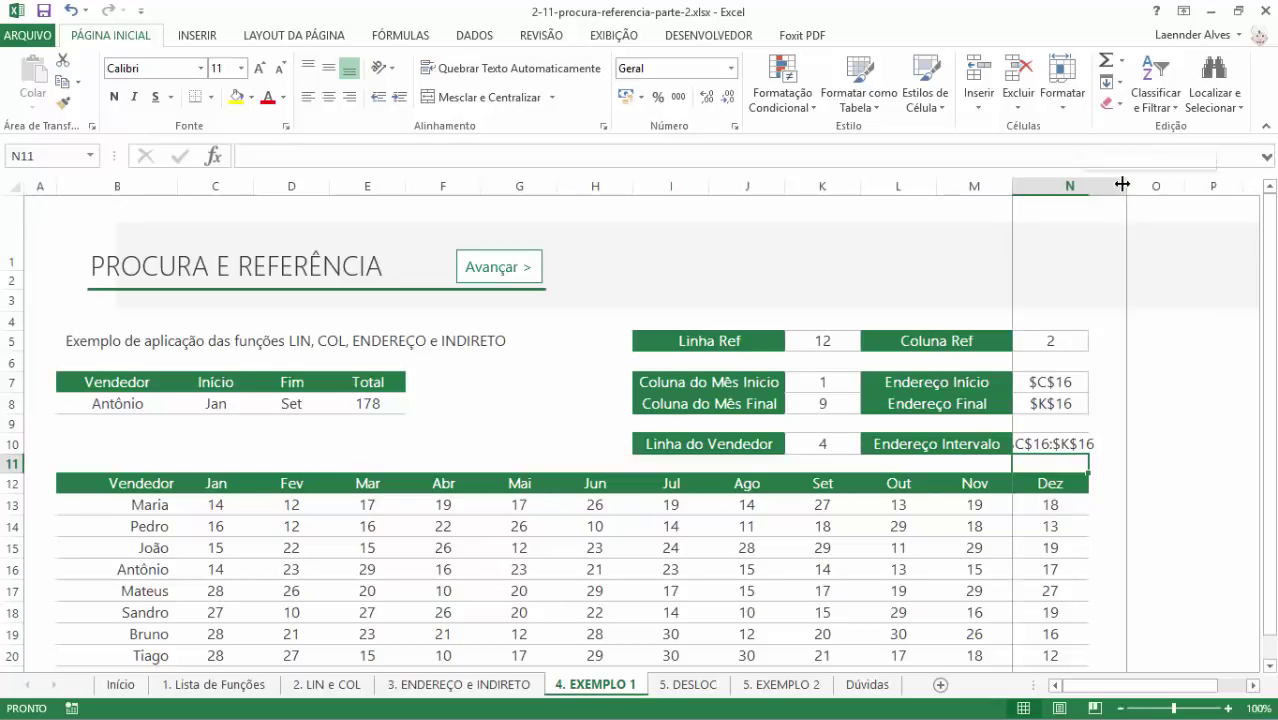
- Set the query dropdowns to Jun in C8, Nov in D8 and Bruno in B8
{"action": "left_click", "coordinate": [1088, 445]}
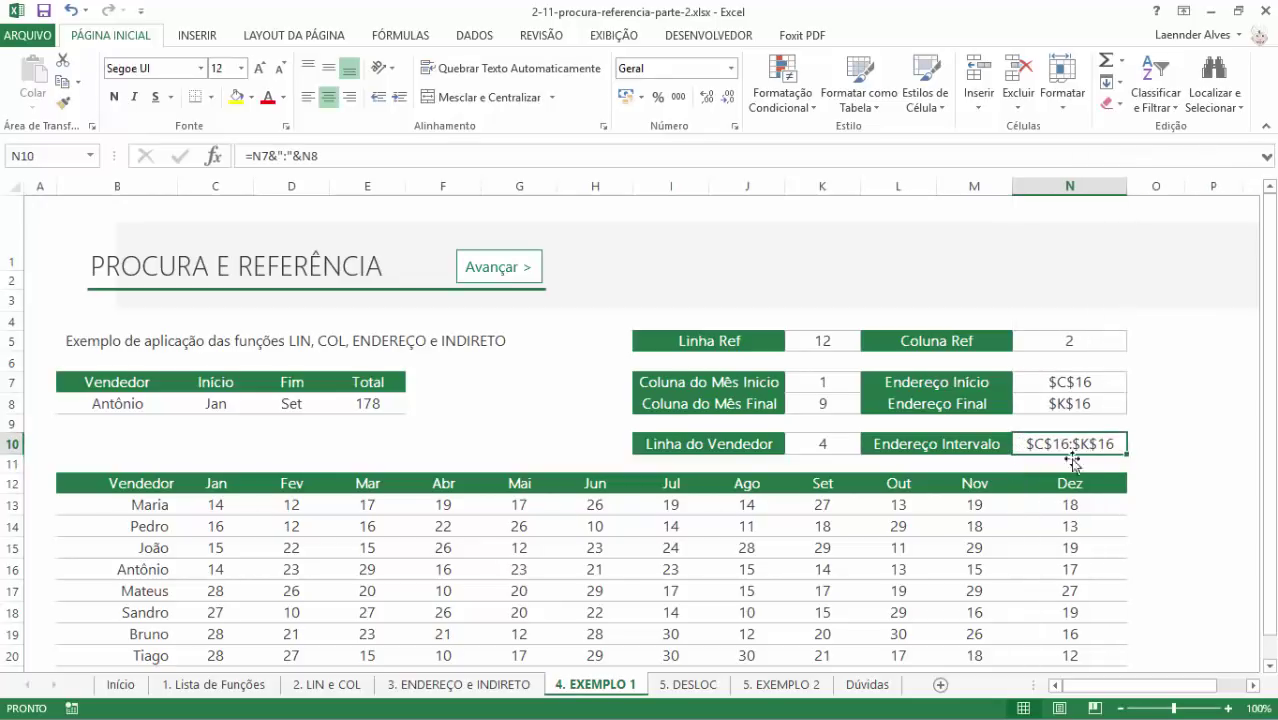
{"action": "left_click", "coordinate": [222, 405]}
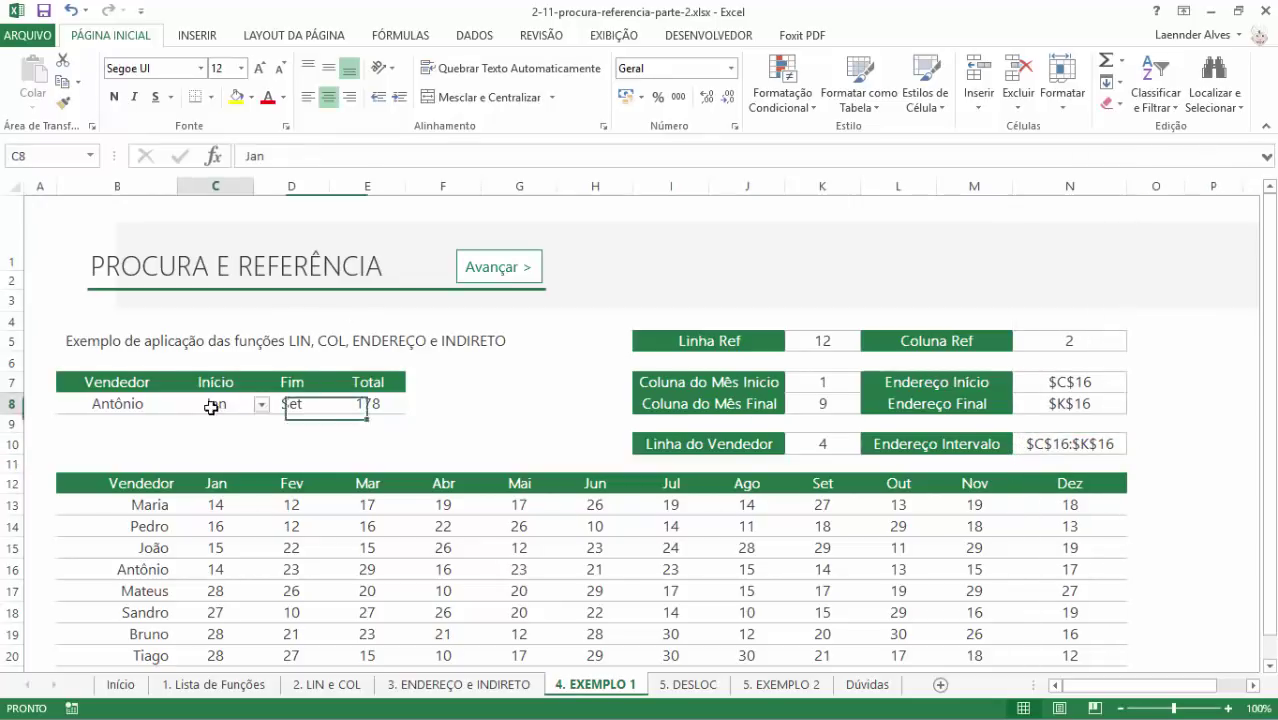
{"action": "left_click", "coordinate": [262, 404]}
{"action": "left_click", "coordinate": [220, 476]}
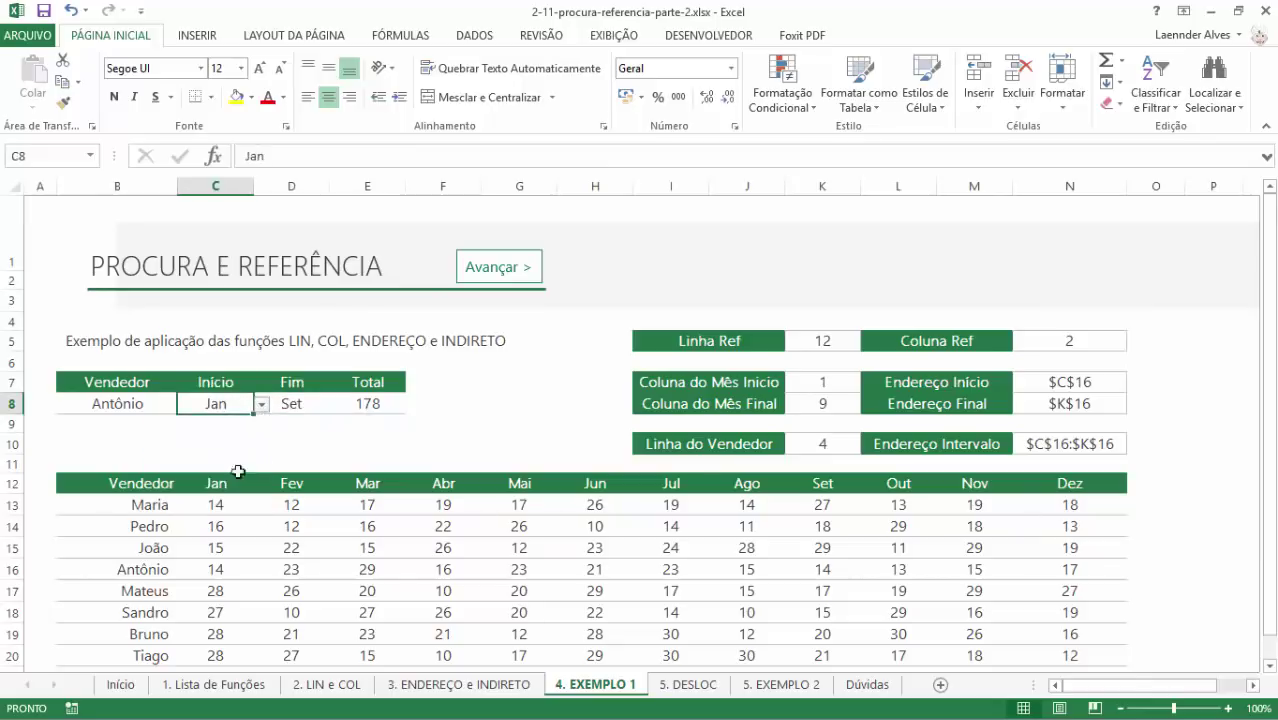
{"action": "left_click", "coordinate": [300, 403]}
{"action": "left_click", "coordinate": [338, 404]}
{"action": "left_click", "coordinate": [295, 490]}
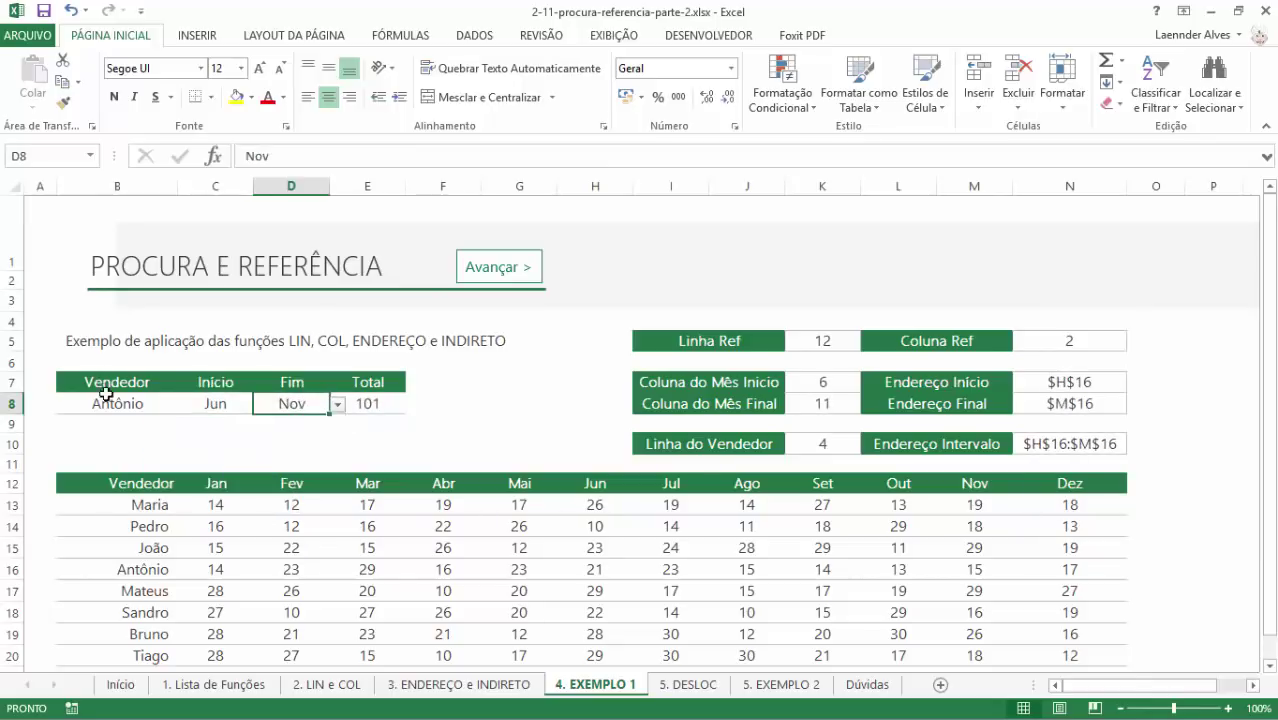
{"action": "left_click", "coordinate": [106, 394]}
{"action": "left_click", "coordinate": [185, 404]}
{"action": "left_click", "coordinate": [123, 491]}
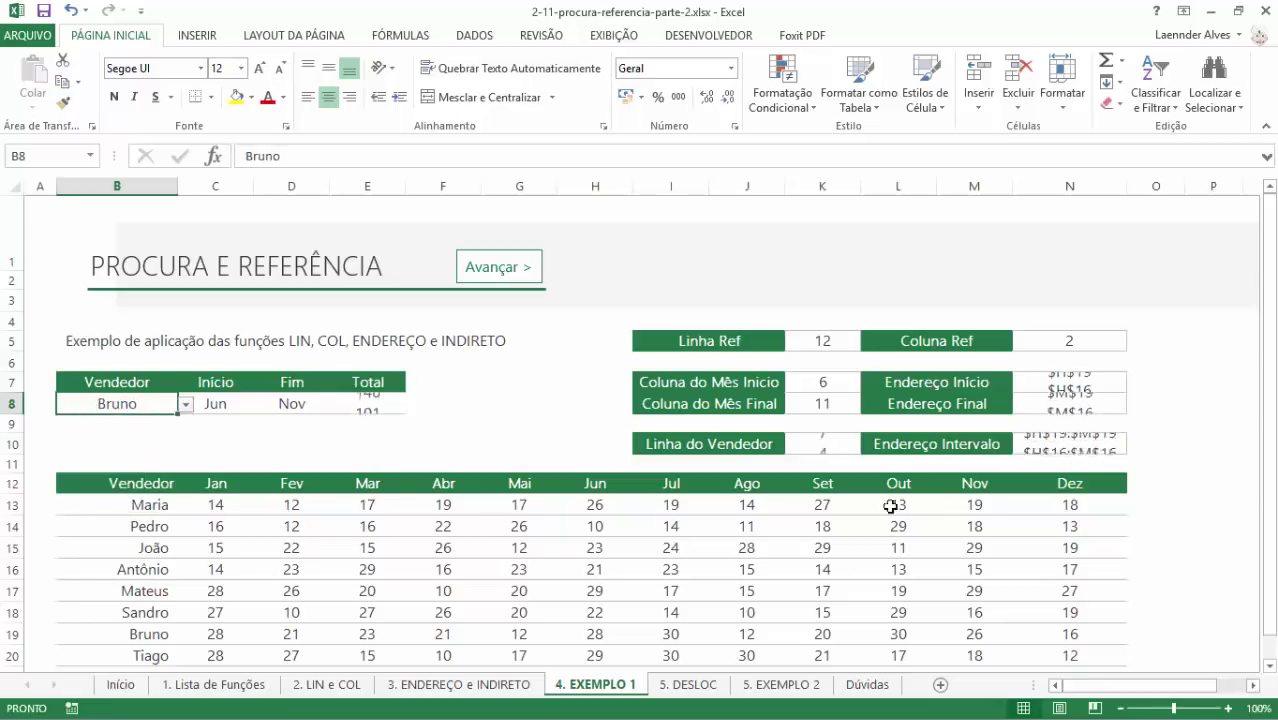
- Check N10 reads $H$19:$M$19 and select H19:M19 to confirm the 146 sum
{"action": "left_click", "coordinate": [1064, 443]}
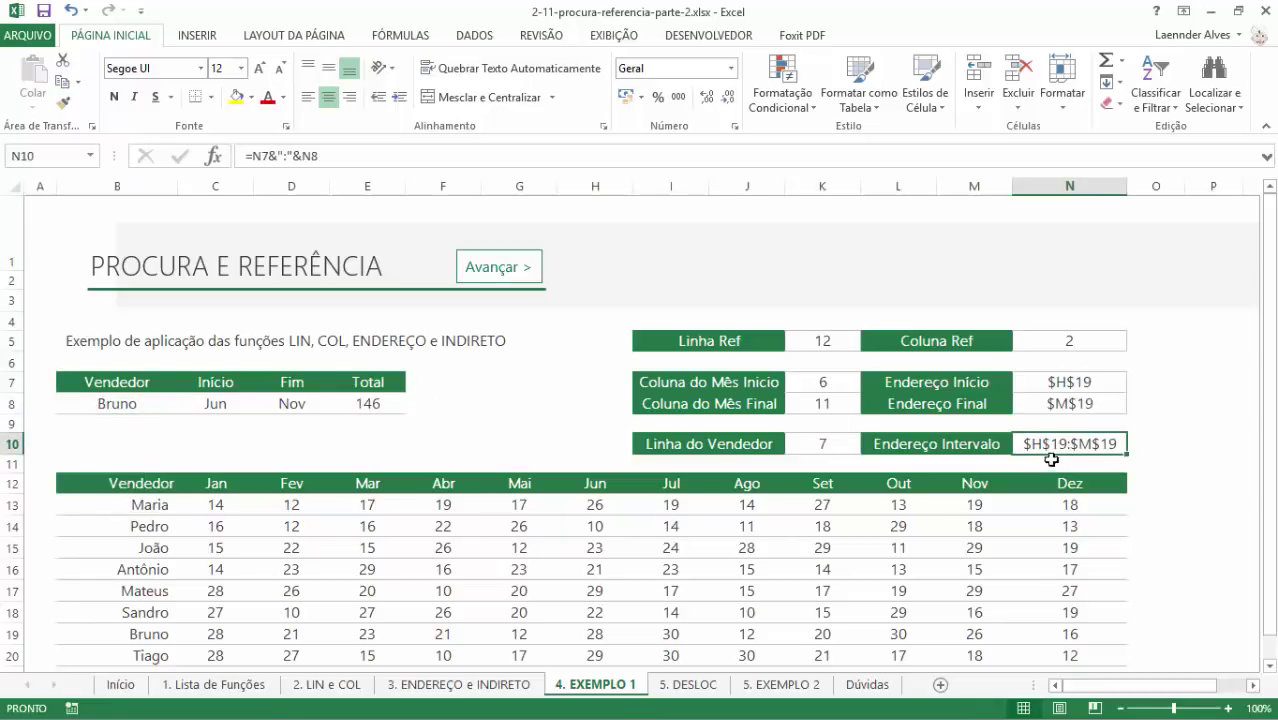
{"action": "left_click", "coordinate": [602, 186]}
{"action": "left_click", "coordinate": [950, 186], "text": "ctrl"}
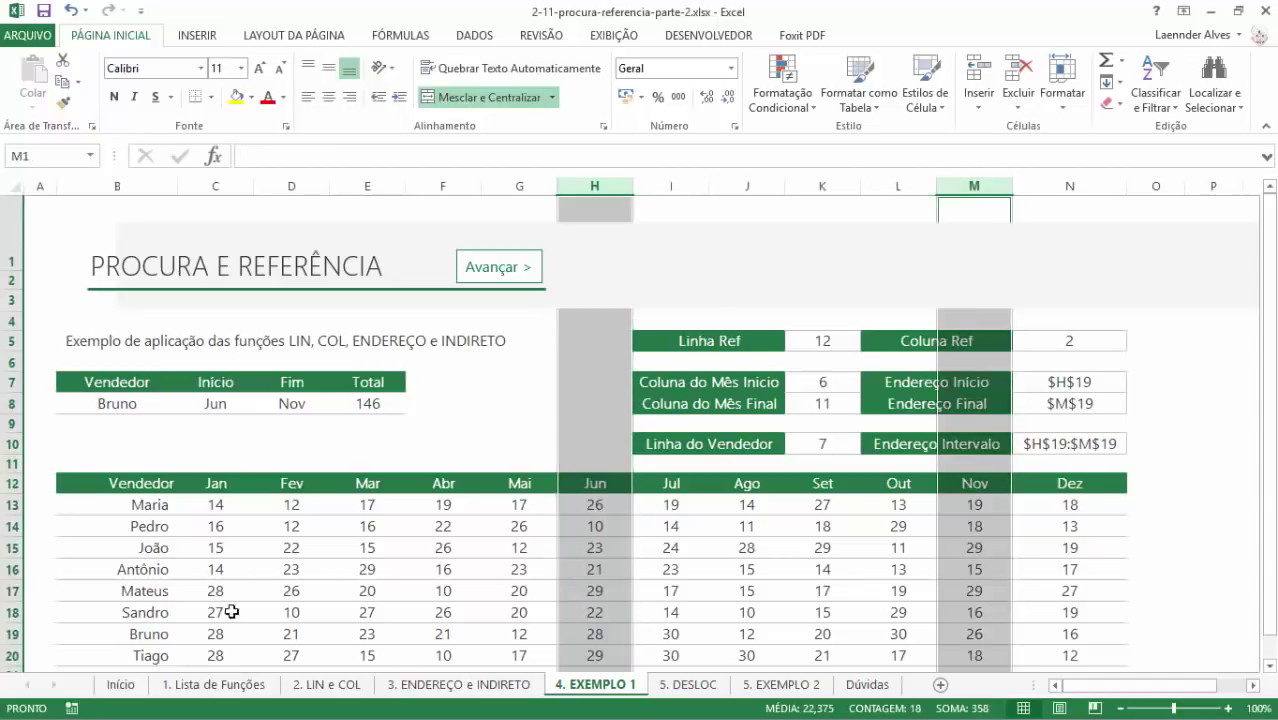
{"action": "left_click", "coordinate": [8, 633], "text": "ctrl"}
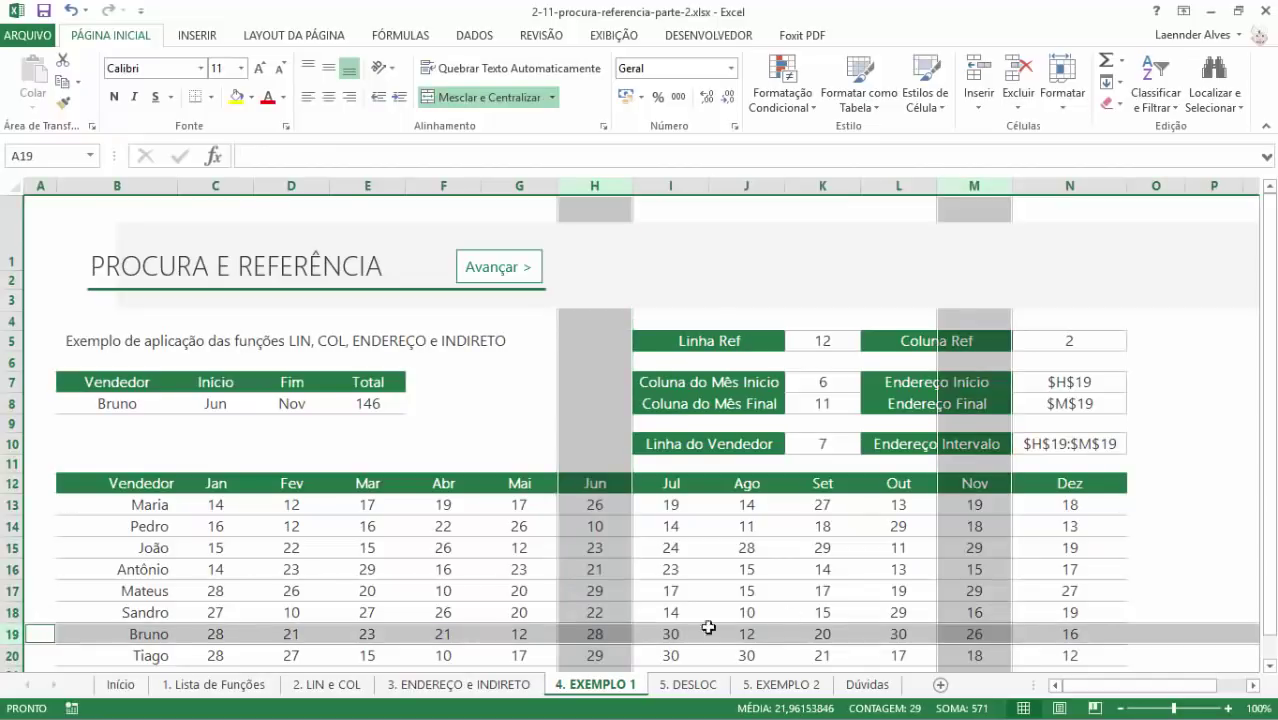
{"action": "left_click_drag", "start_coordinate": [583, 635], "coordinate": [975, 634]}
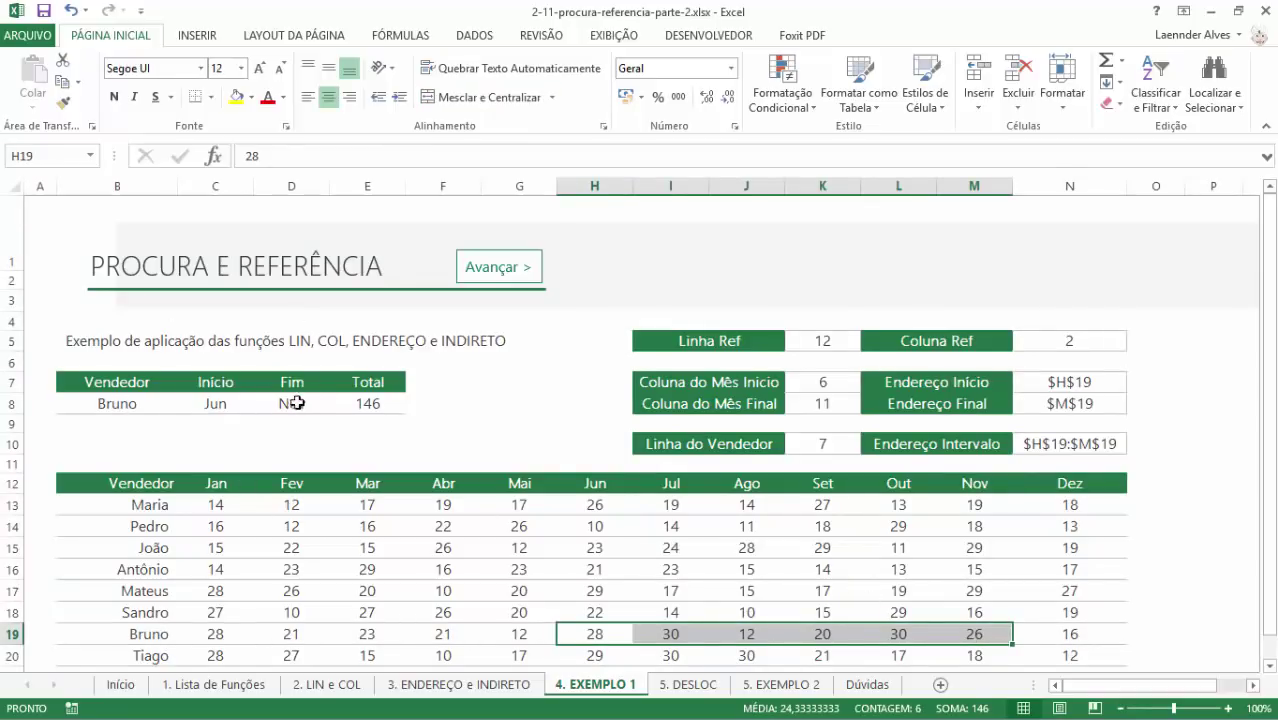
- Change N10 to =SOMA(INDIRETO(N7&":"&N8)) so it totals the range, returning 146
{"action": "double_click", "coordinate": [1064, 443]}
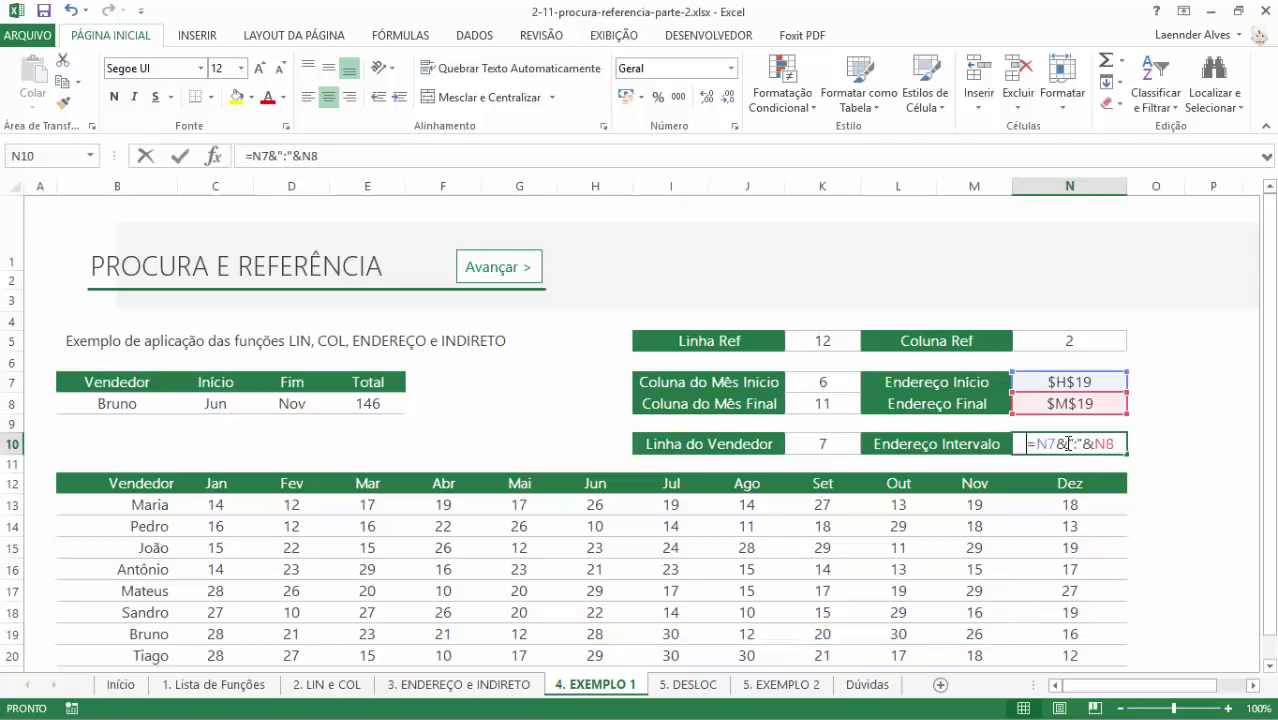
{"action": "key", "text": "Escape"}
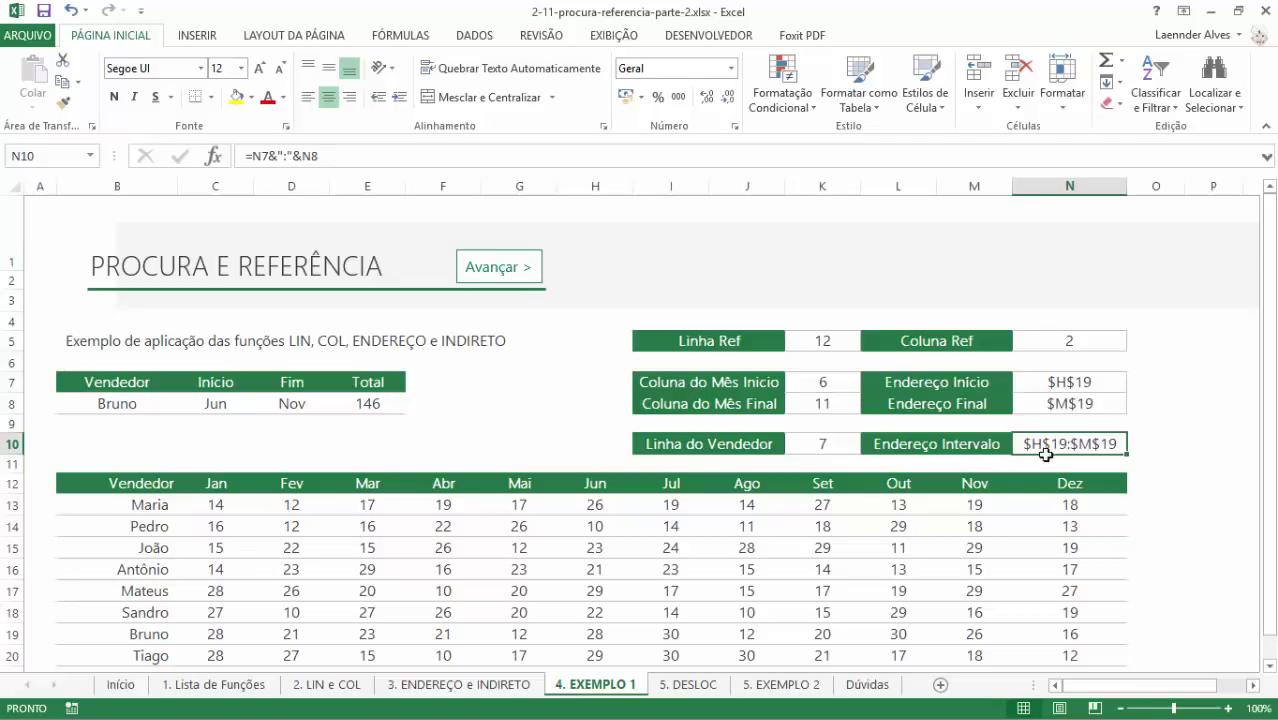
{"action": "double_click", "coordinate": [1036, 445]}
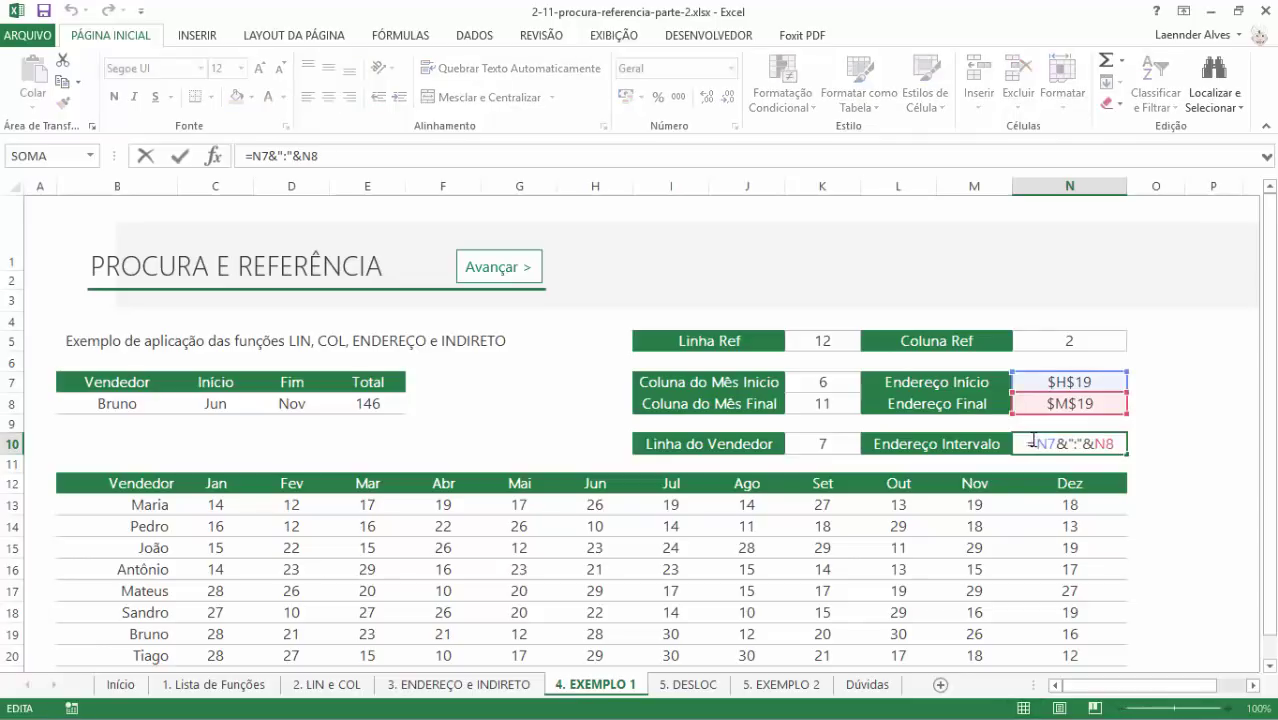
{"action": "type", "text": "INDIRETO(N7&\":\"&N8"}
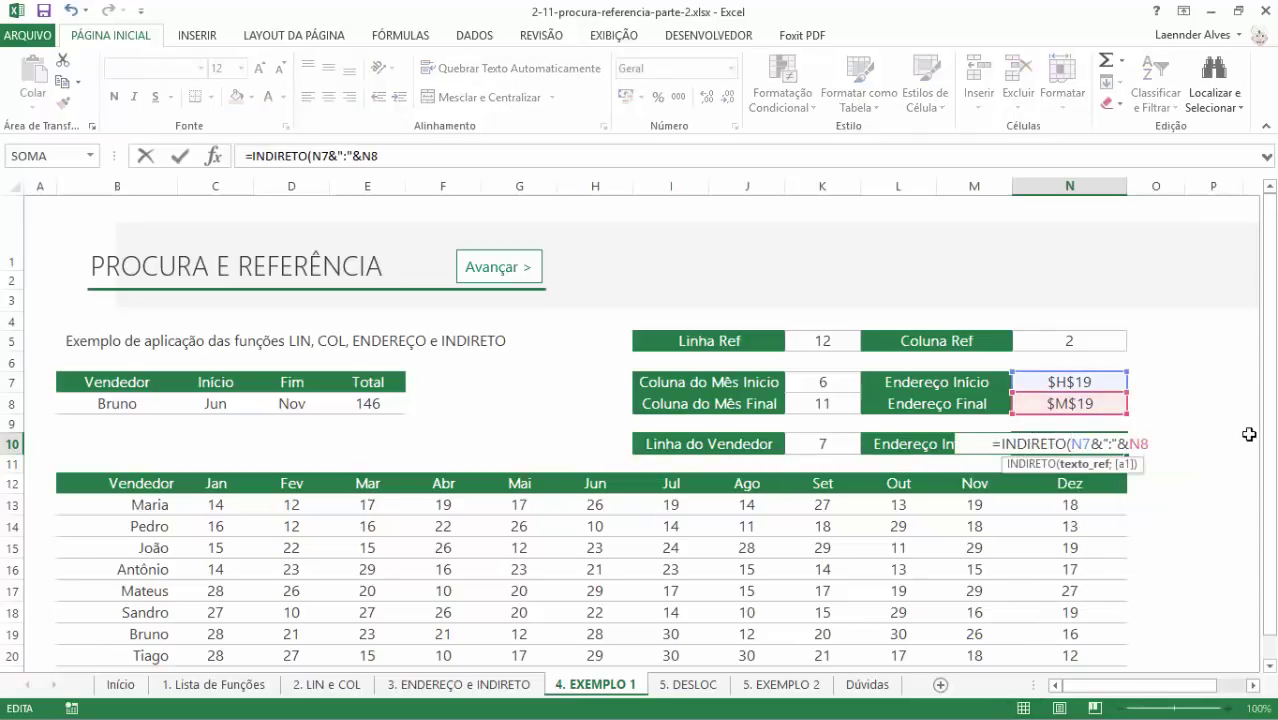
{"action": "type", "text": ")"}
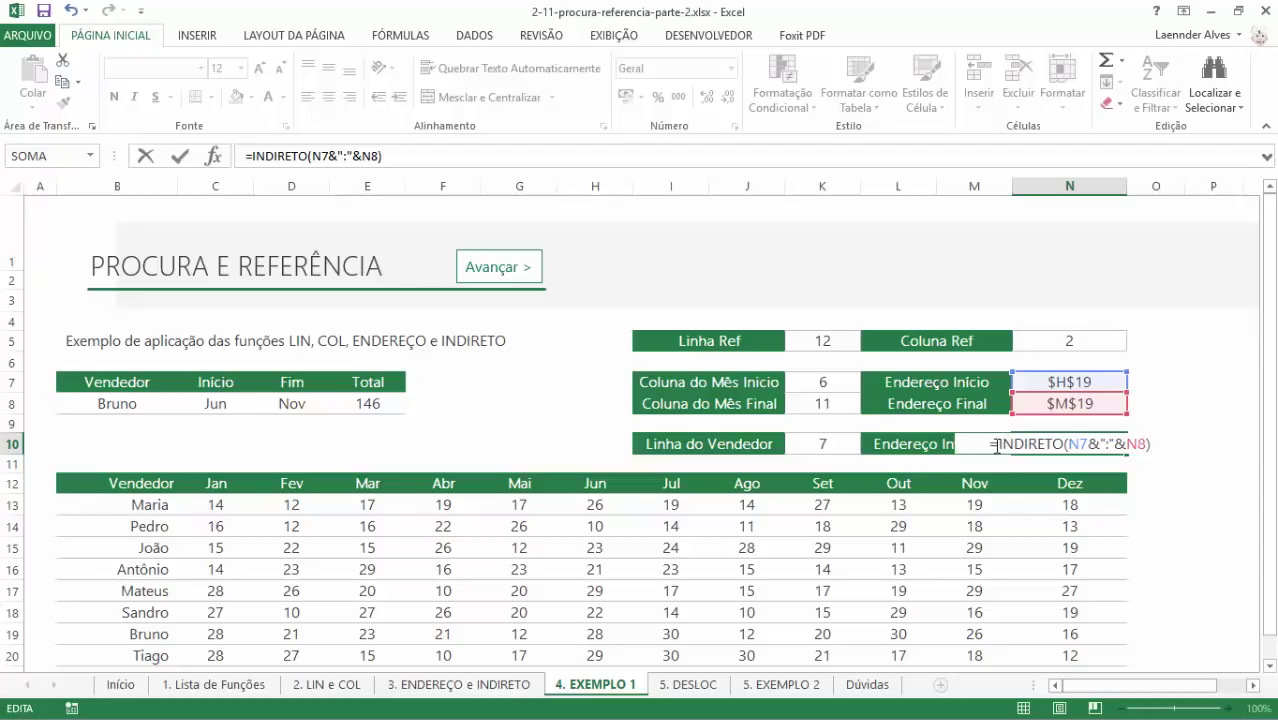
{"action": "type", "text": "SOMA("}
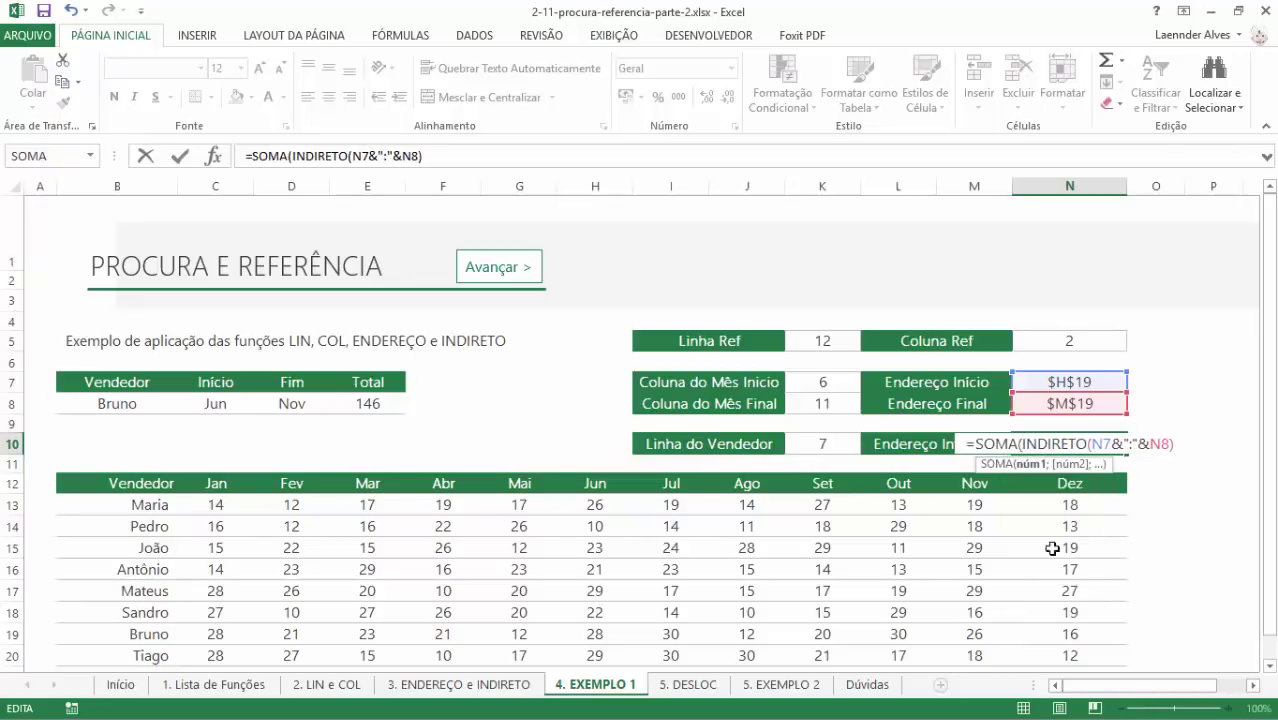
{"action": "type", "text": ")"}
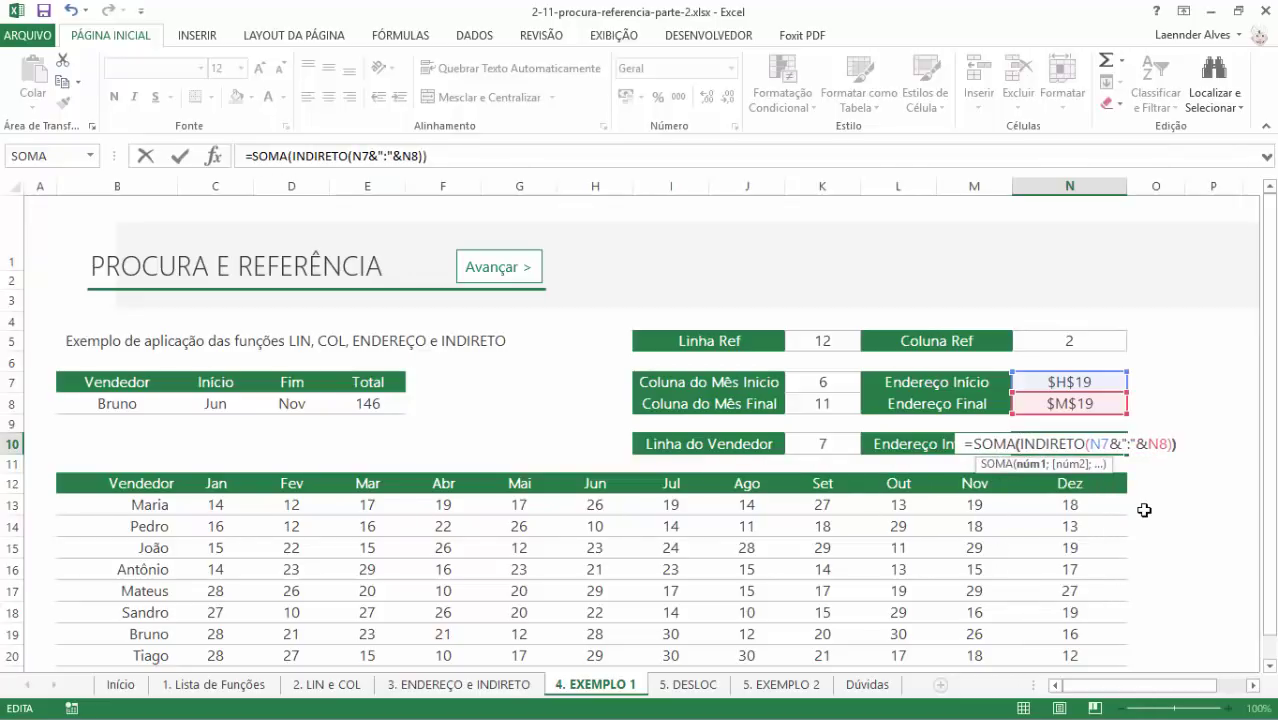
{"action": "key", "text": "ctrl+Return"}
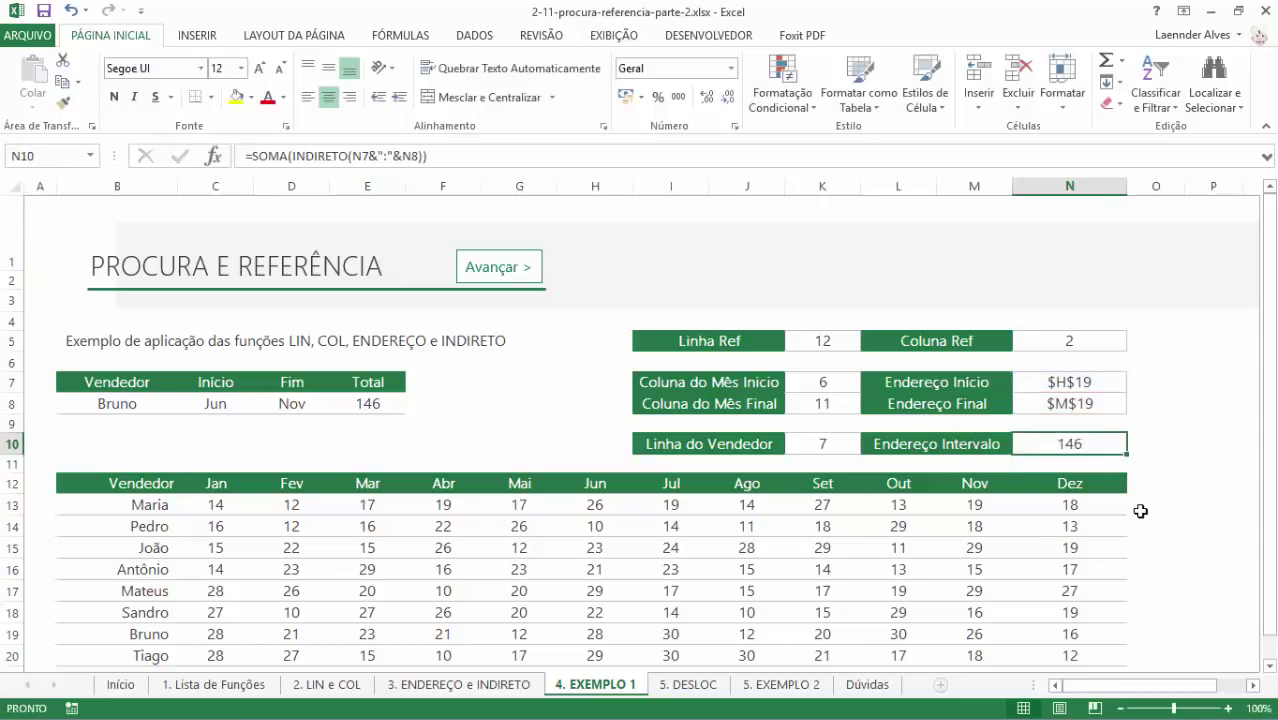
- Paste the =SOMA(INDIRETO(N7&":"&N8)) formula into E9
{"action": "left_click", "coordinate": [370, 403]}
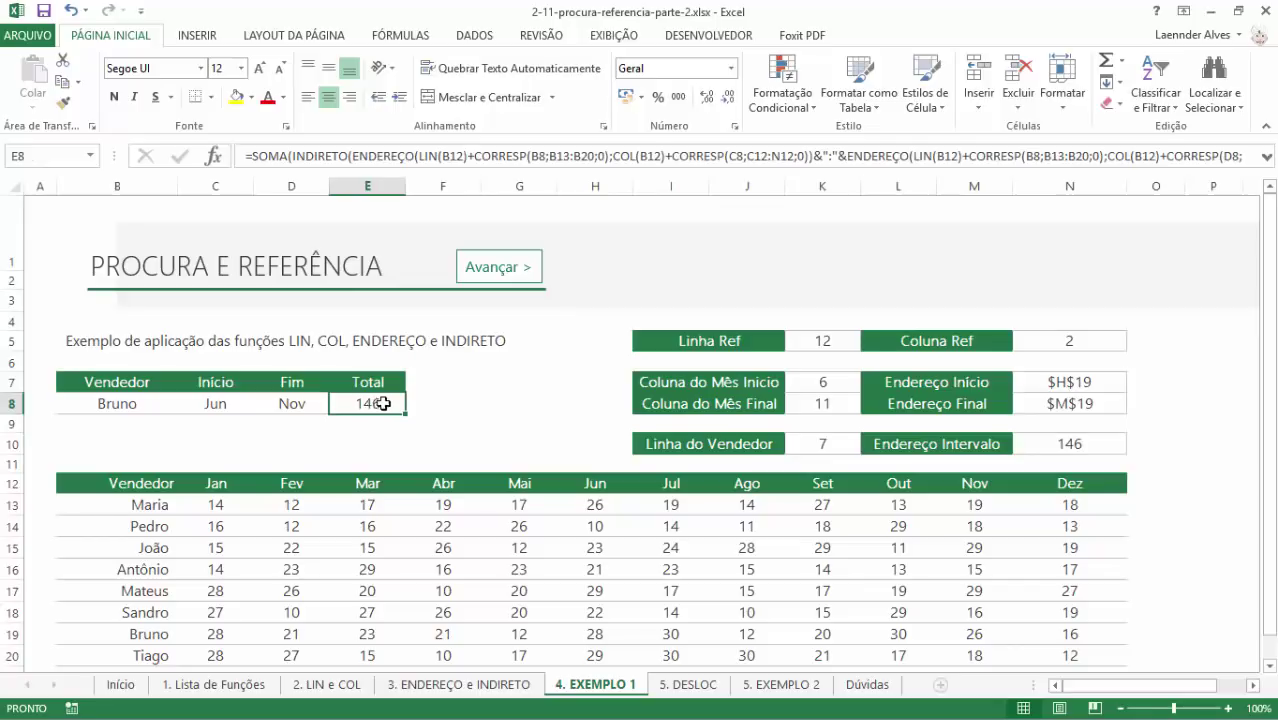
{"action": "double_click", "coordinate": [1053, 444]}
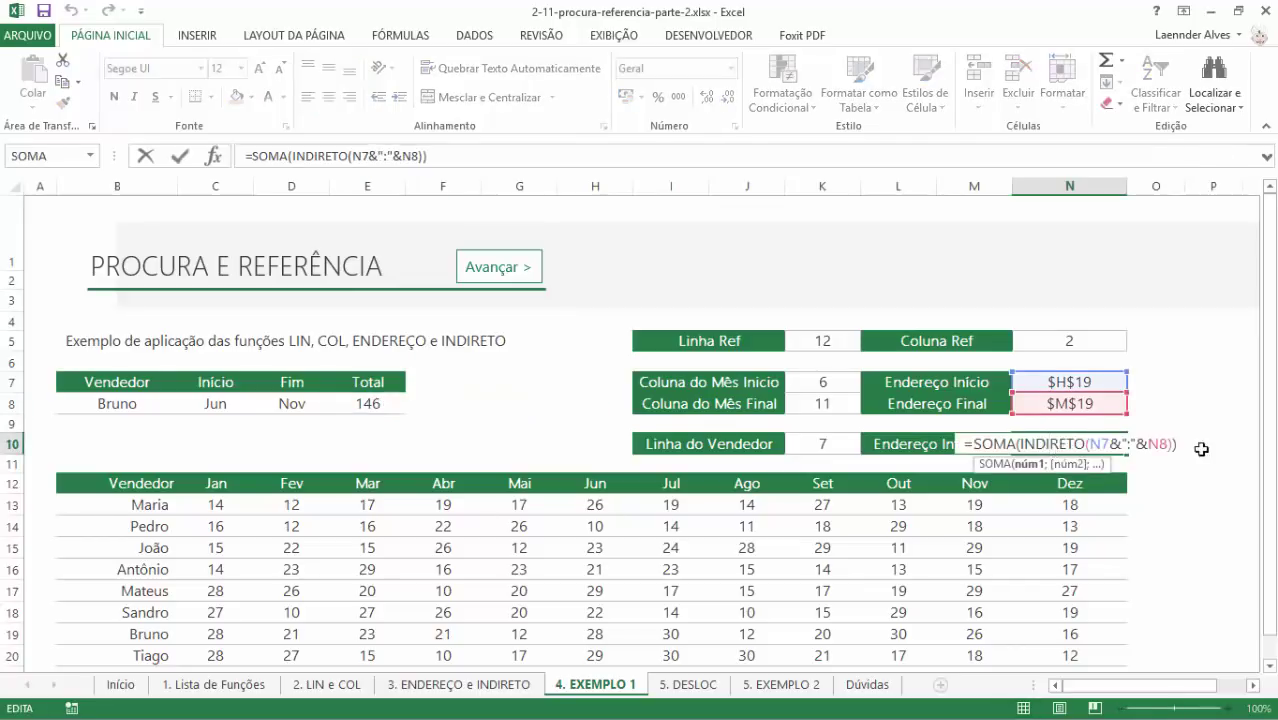
{"action": "left_click", "coordinate": [362, 404]}
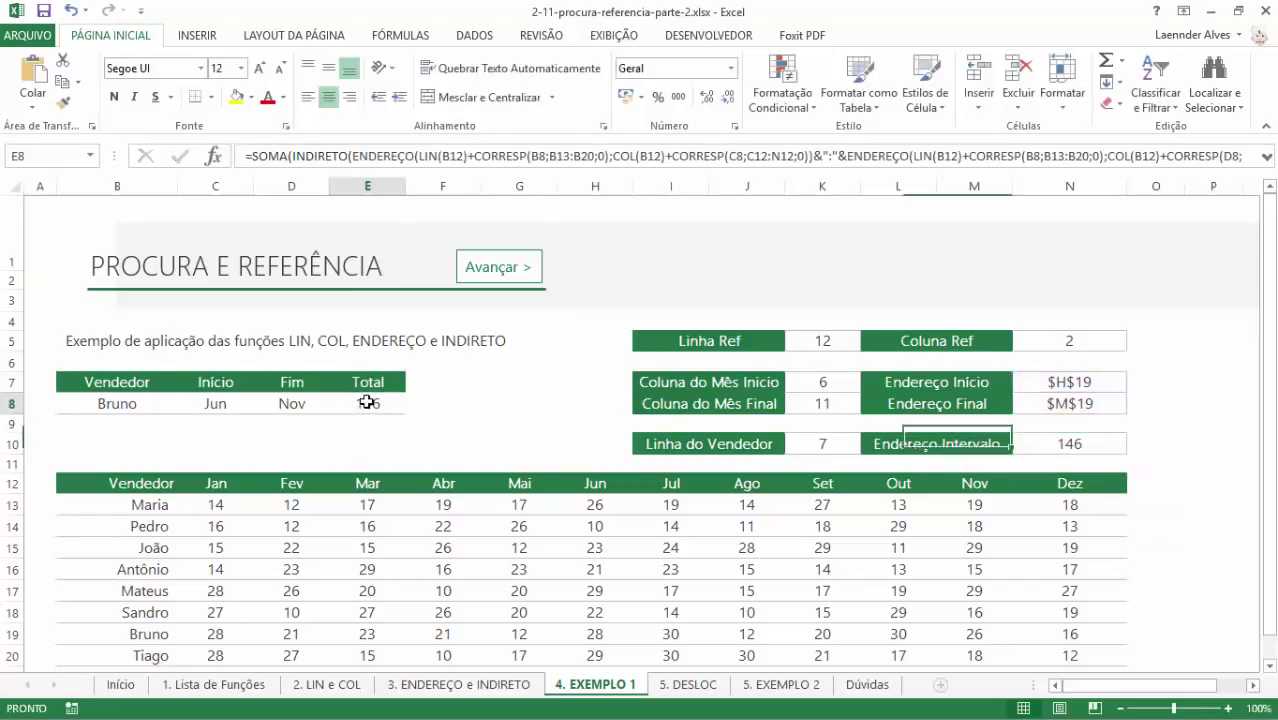
{"action": "double_click", "coordinate": [366, 403]}
{"action": "key", "text": "Return"}
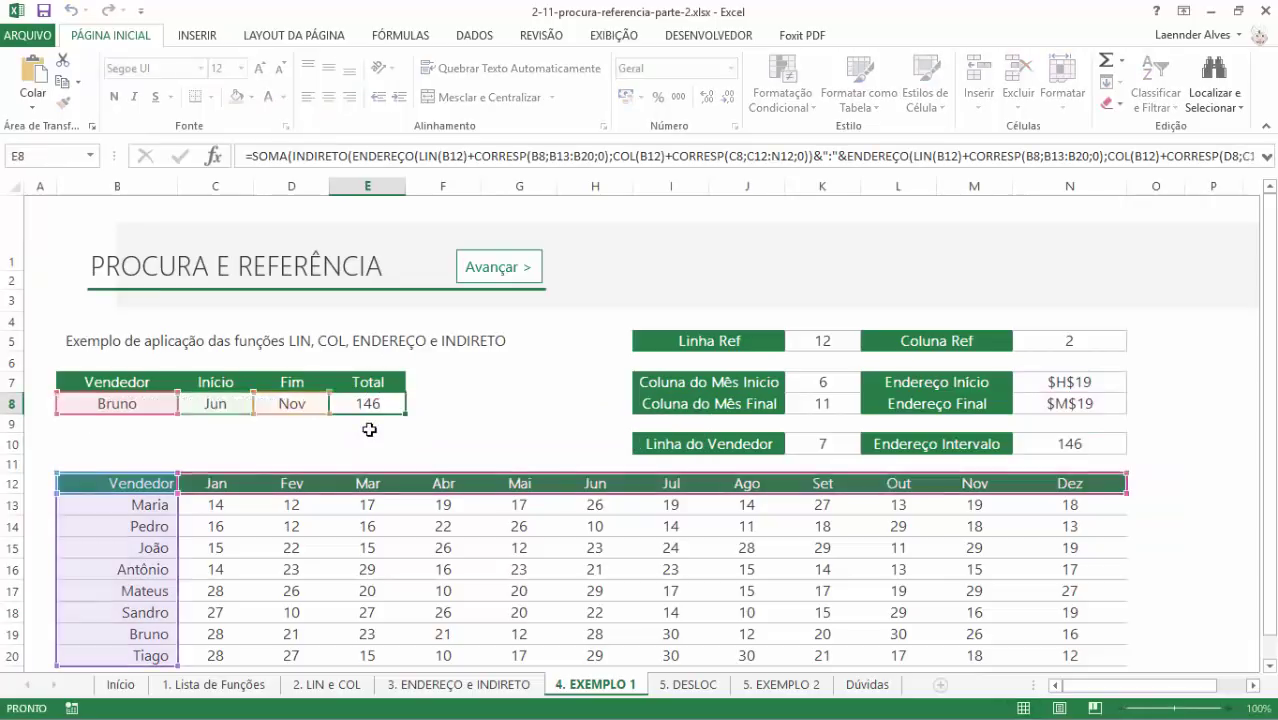
{"action": "double_click", "coordinate": [369, 421]}
{"action": "type", "text": "=SOMA(INDIRETO(N7&\":\"&N8))"}
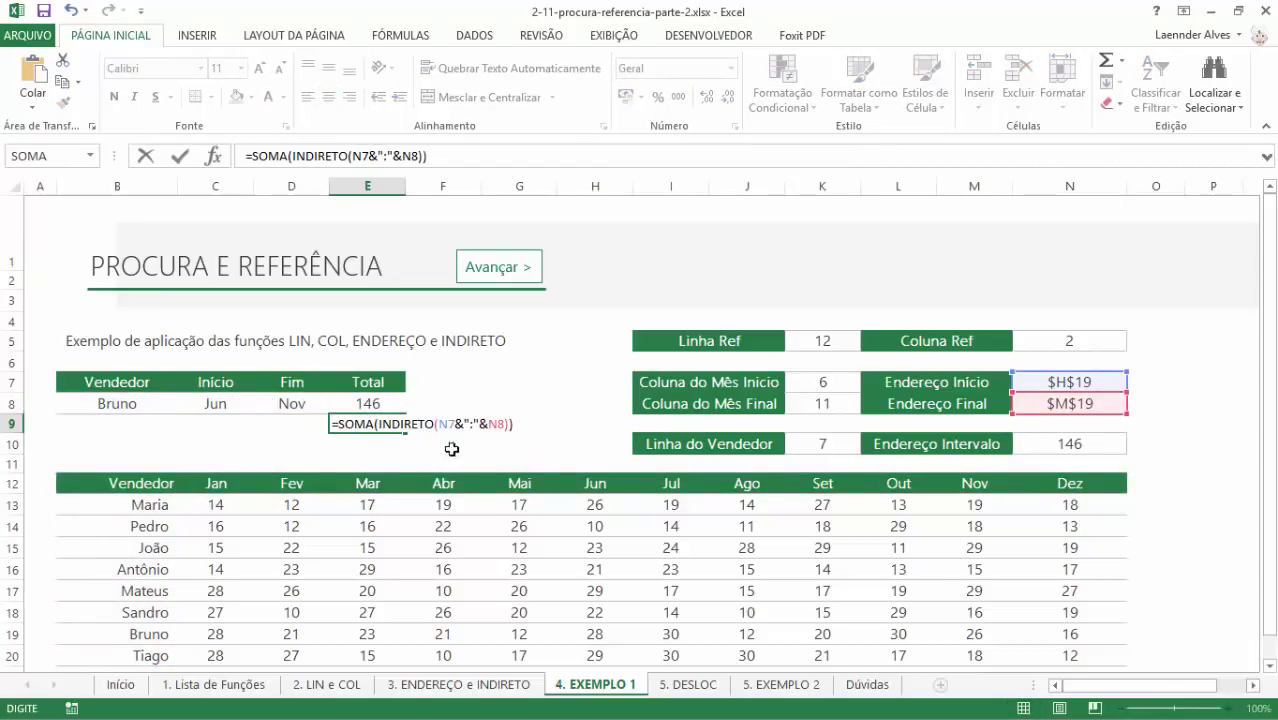
{"action": "left_click", "coordinate": [368, 403]}
- Copy E8's formatting onto E9 with Format Painter, then review N7's ENDEREÇO formula
{"action": "left_click", "coordinate": [55, 108]}
{"action": "left_click", "coordinate": [63, 103]}
{"action": "left_click", "coordinate": [372, 422]}
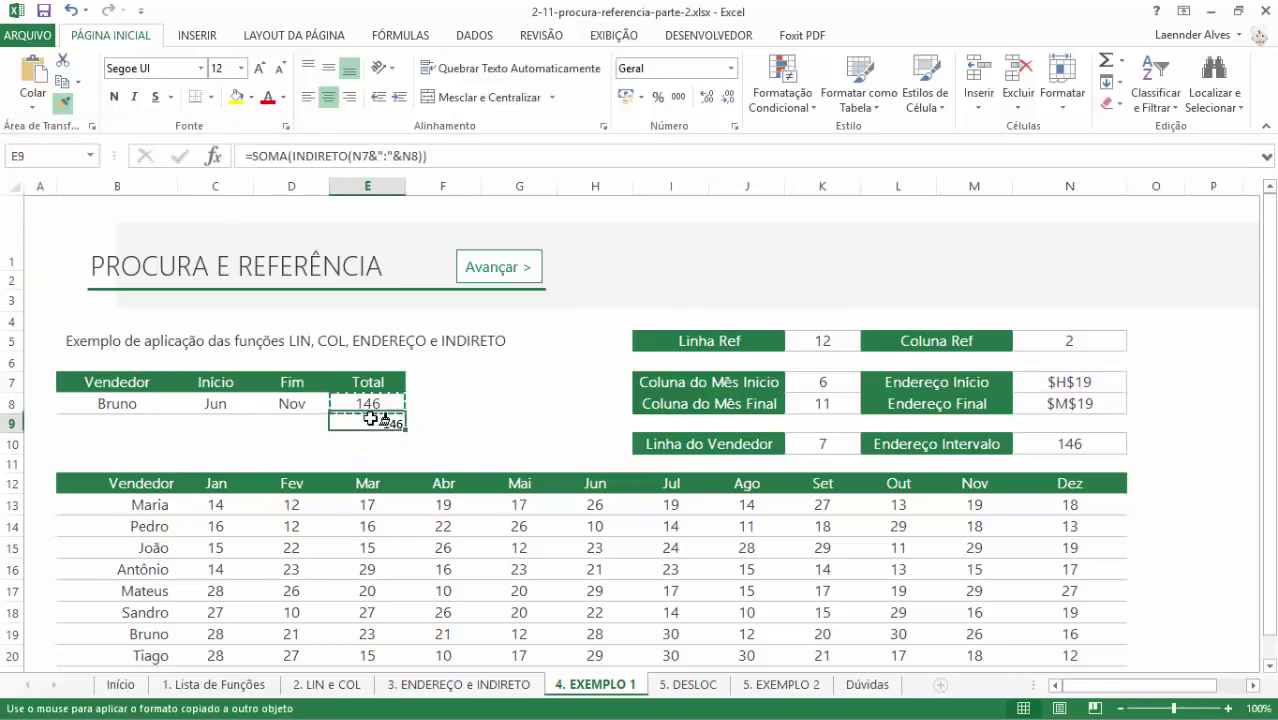
{"action": "double_click", "coordinate": [377, 423]}
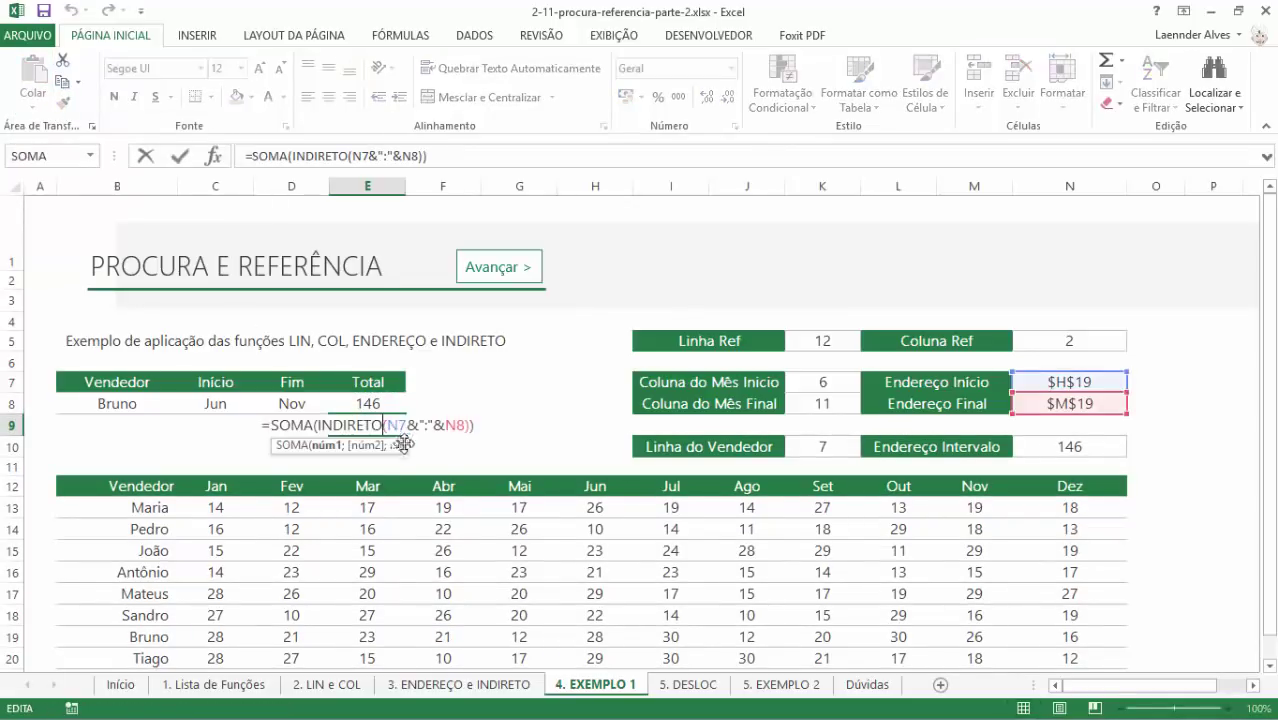
{"action": "left_click", "coordinate": [1087, 386]}
{"action": "double_click", "coordinate": [1087, 386]}
{"action": "left_click_drag", "start_coordinate": [1177, 382], "coordinate": [982, 382]}
{"action": "left_click", "coordinate": [372, 424]}
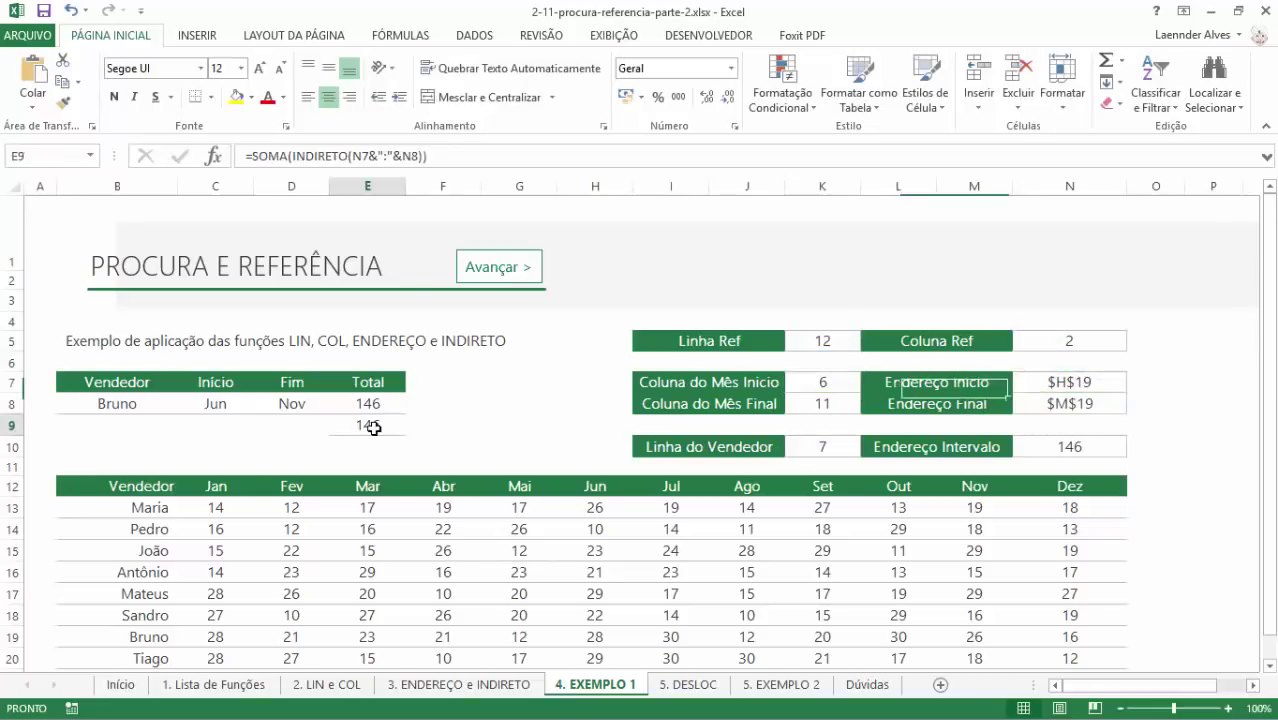
{"action": "double_click", "coordinate": [372, 424]}
- Replace N7 and N8 in E9's formula with their ENDEREÇO expressions, e.g. ENDEREÇO(K5+K10;N5+K8)
{"action": "left_click", "coordinate": [490, 424]}
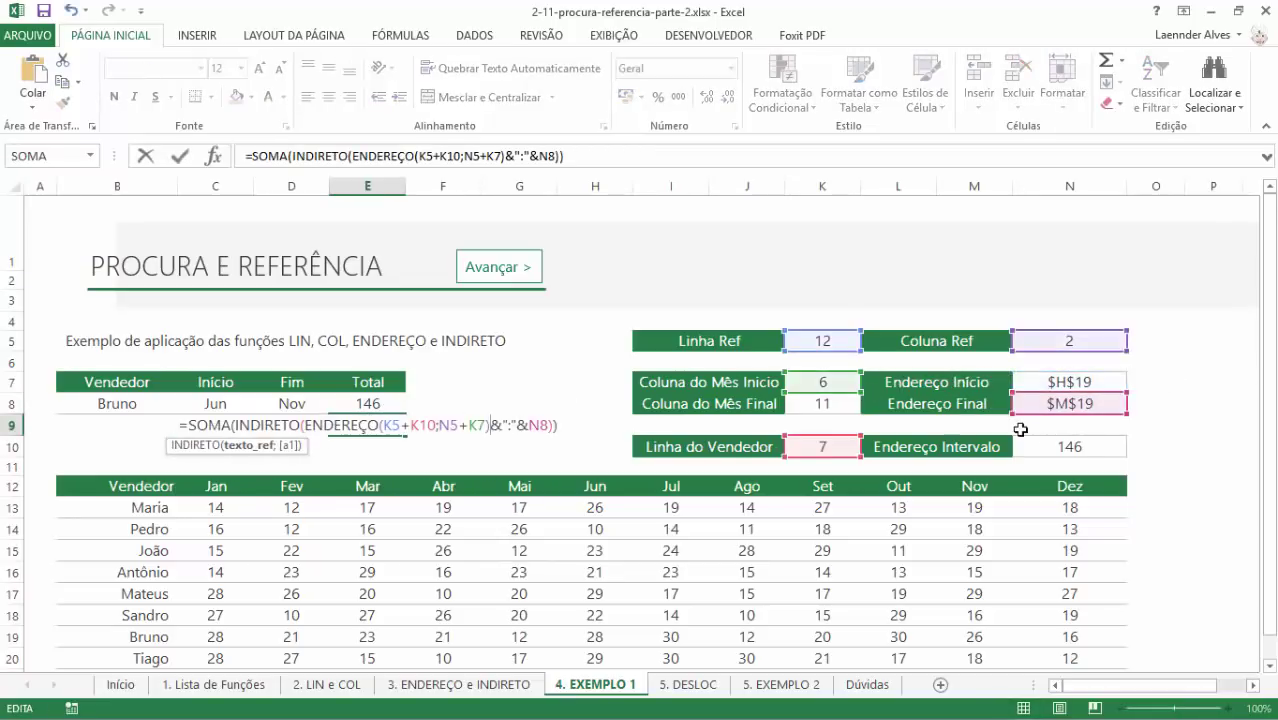
{"action": "left_click", "coordinate": [1078, 402]}
{"action": "double_click", "coordinate": [1077, 404]}
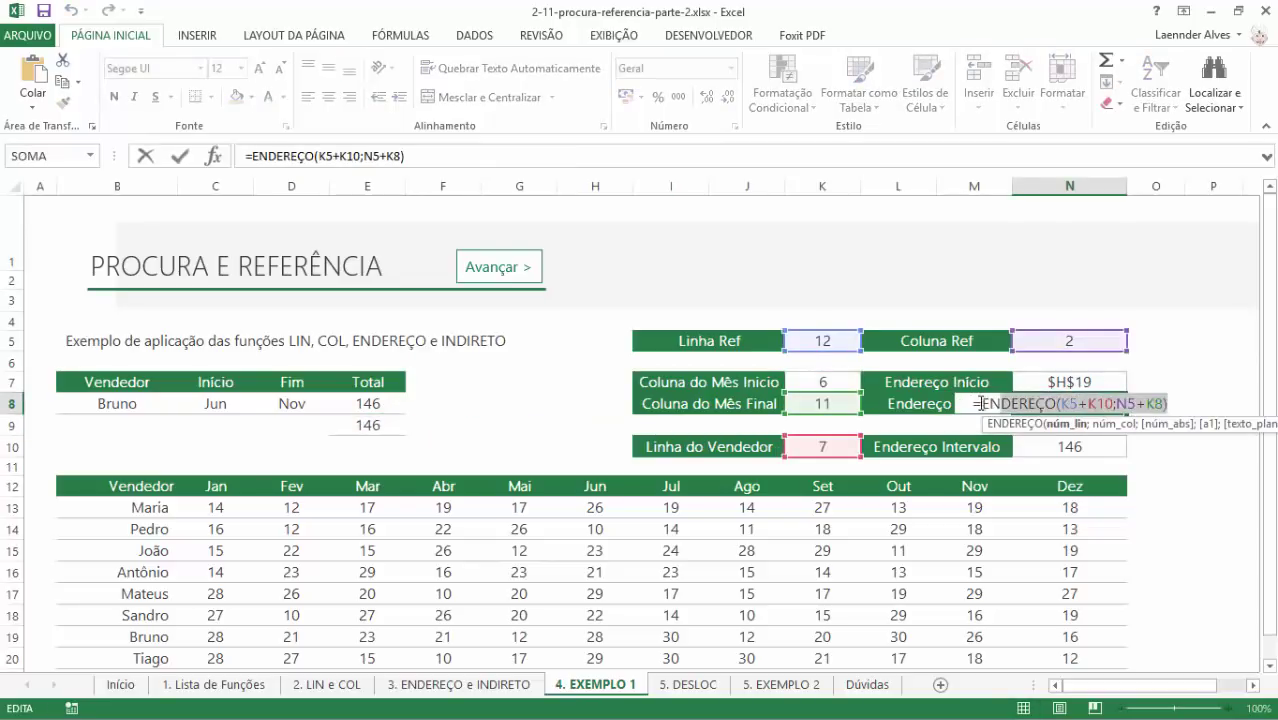
{"action": "left_click", "coordinate": [378, 424]}
{"action": "double_click", "coordinate": [378, 424]}
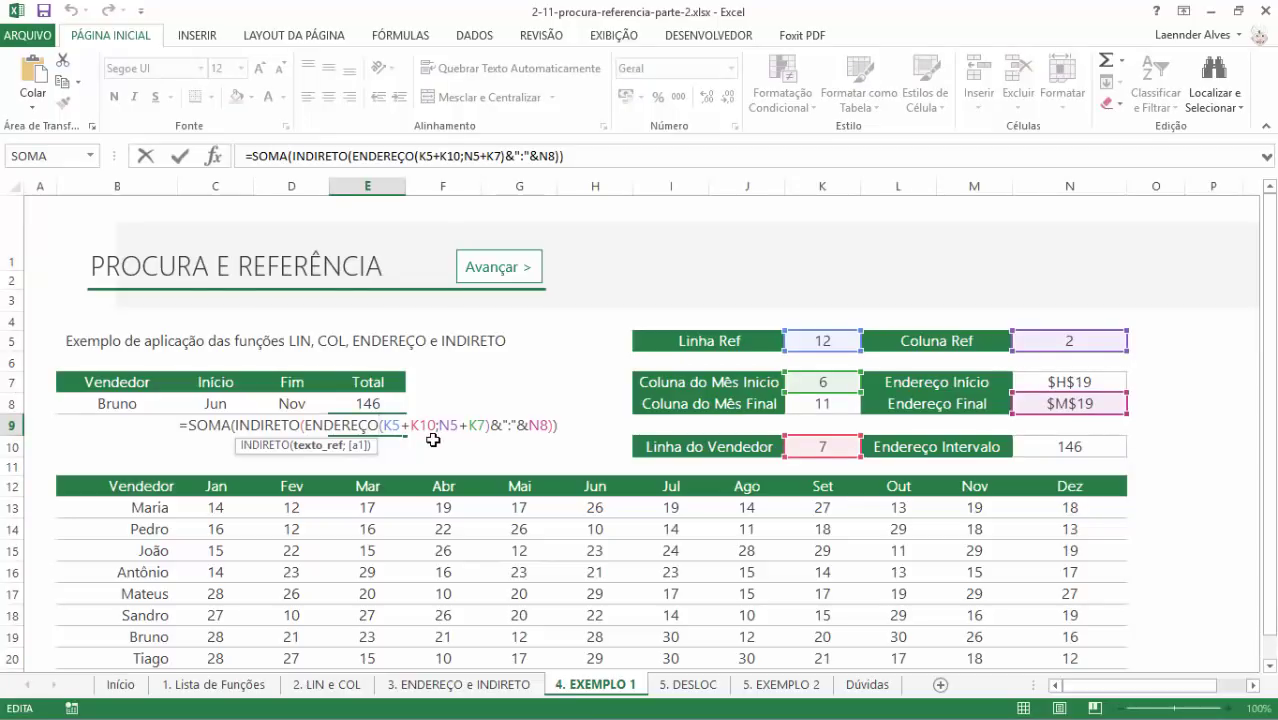
{"action": "double_click", "coordinate": [535, 424]}
{"action": "type", "text": "ENDEREÇO(K5+K10;N5+K8)"}
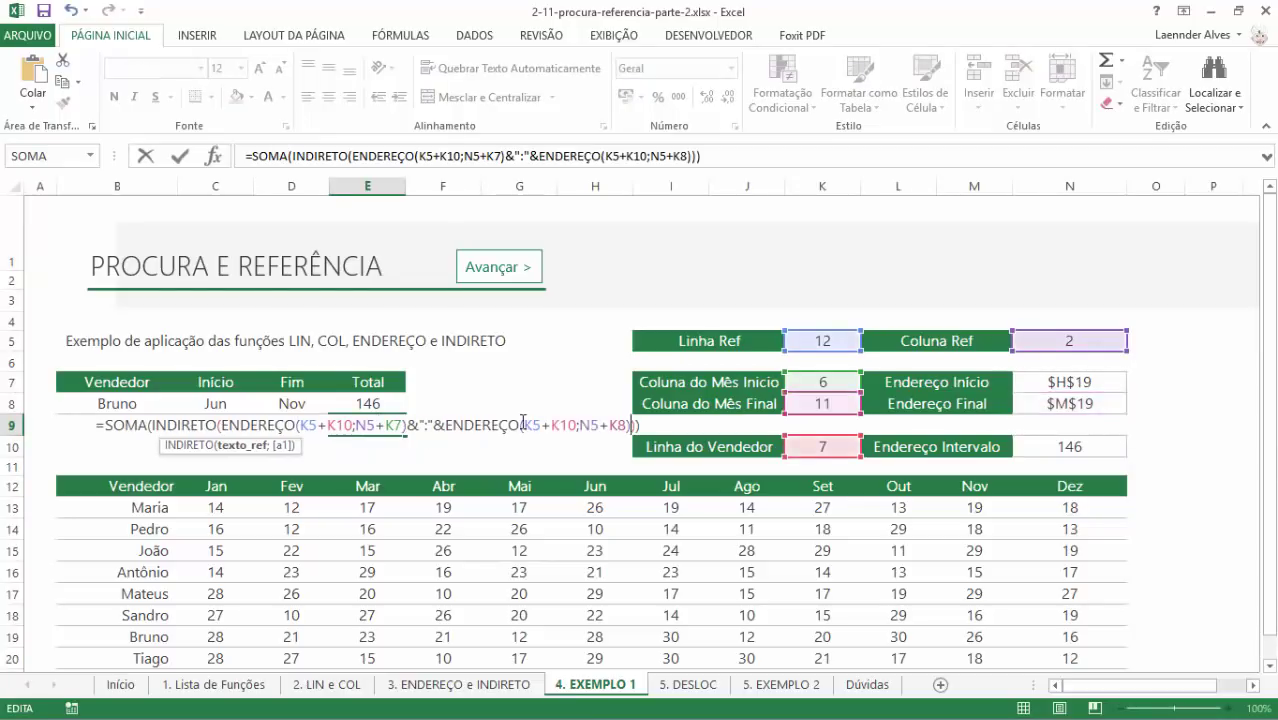
{"action": "key", "text": "Return"}
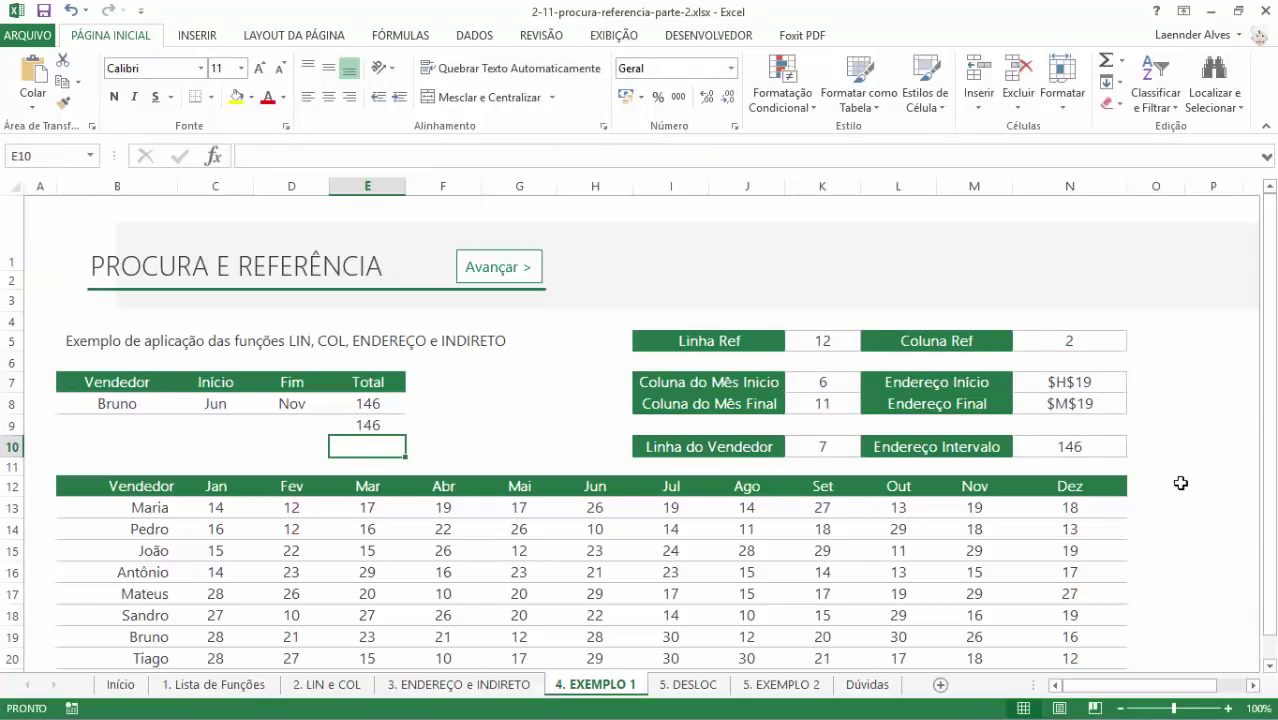
- Replace the K5 references in E9's formula with LIN(B12)
{"action": "double_click", "coordinate": [369, 424]}
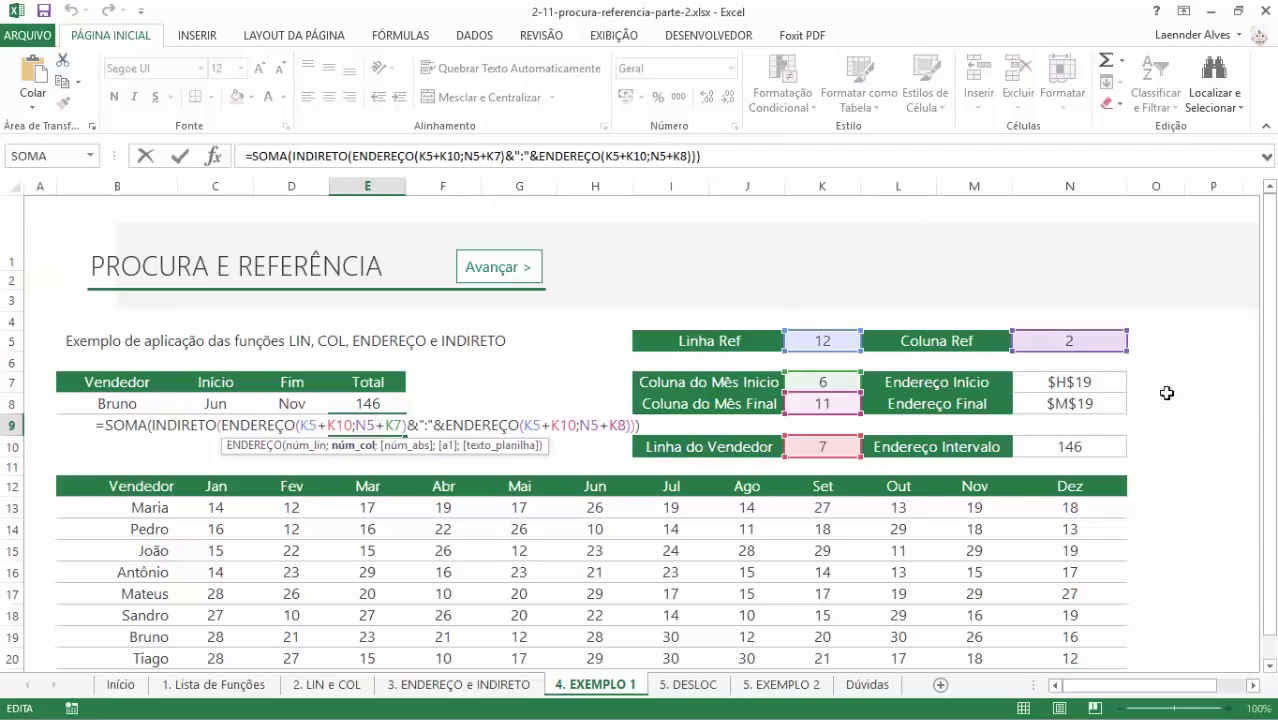
{"action": "double_click", "coordinate": [822, 342]}
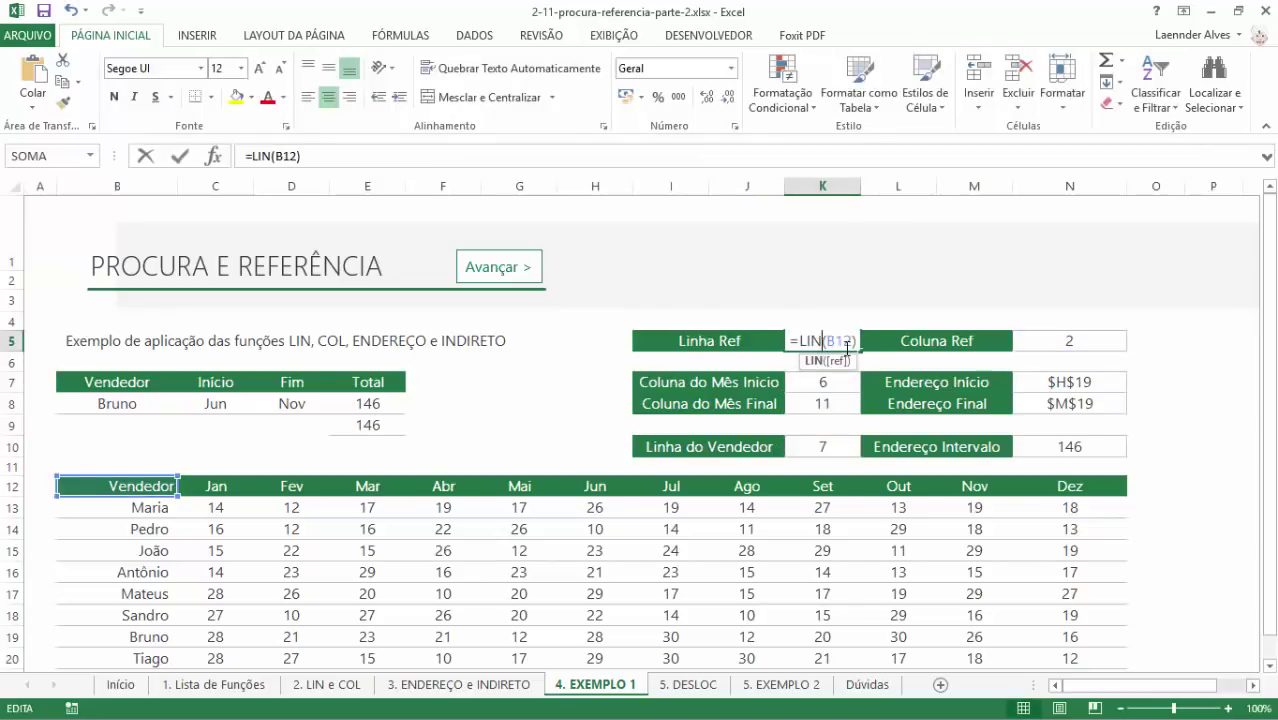
{"action": "left_click_drag", "start_coordinate": [846, 347], "coordinate": [800, 341]}
{"action": "key", "text": "Escape"}
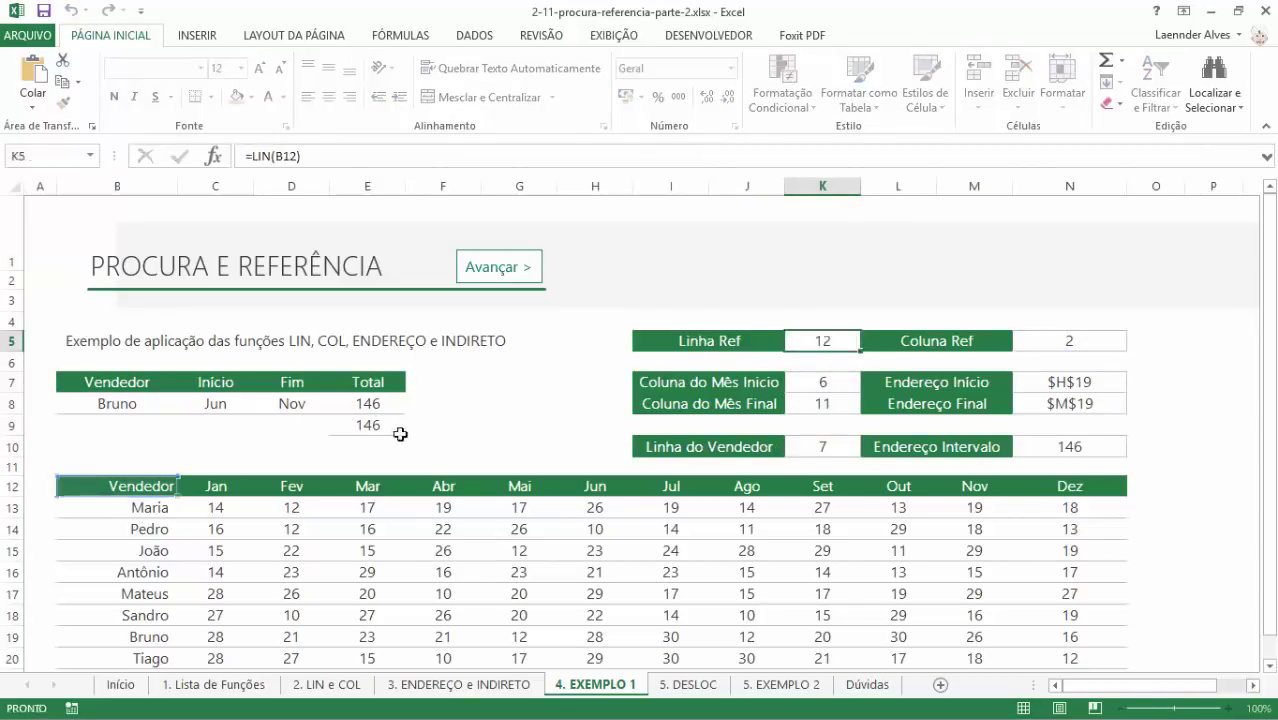
{"action": "double_click", "coordinate": [399, 433]}
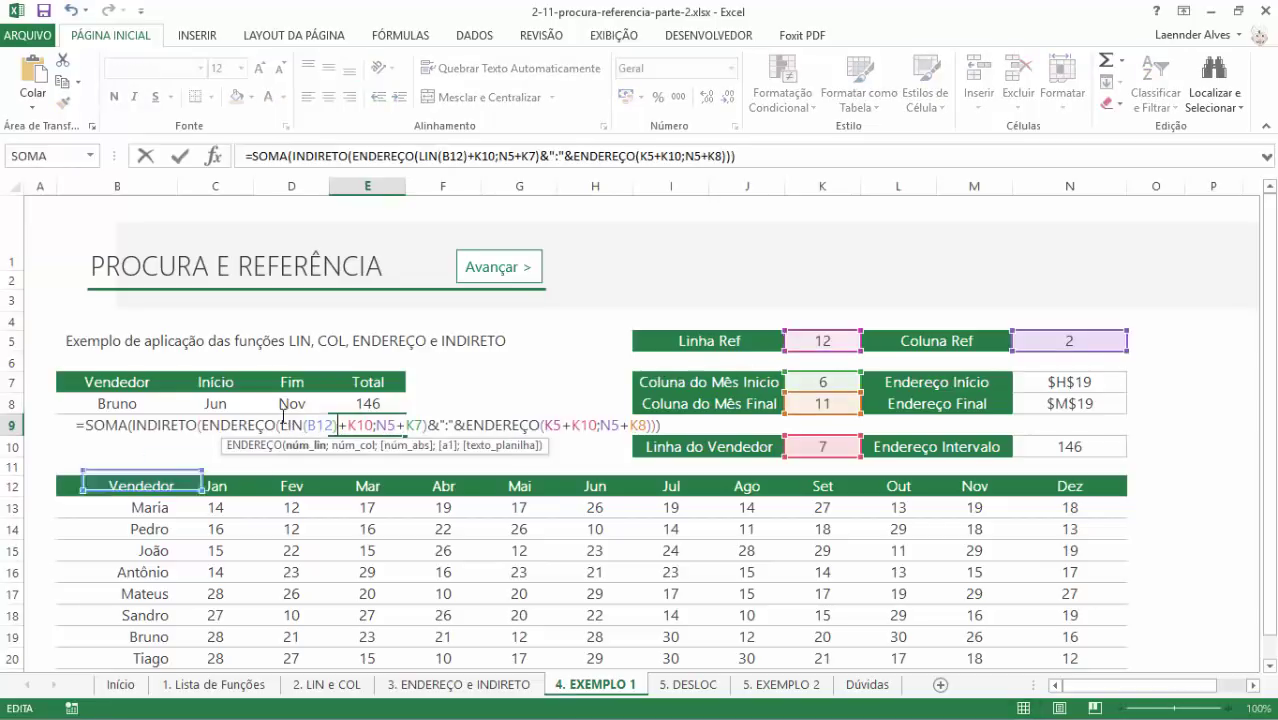
{"action": "key", "text": "Return"}
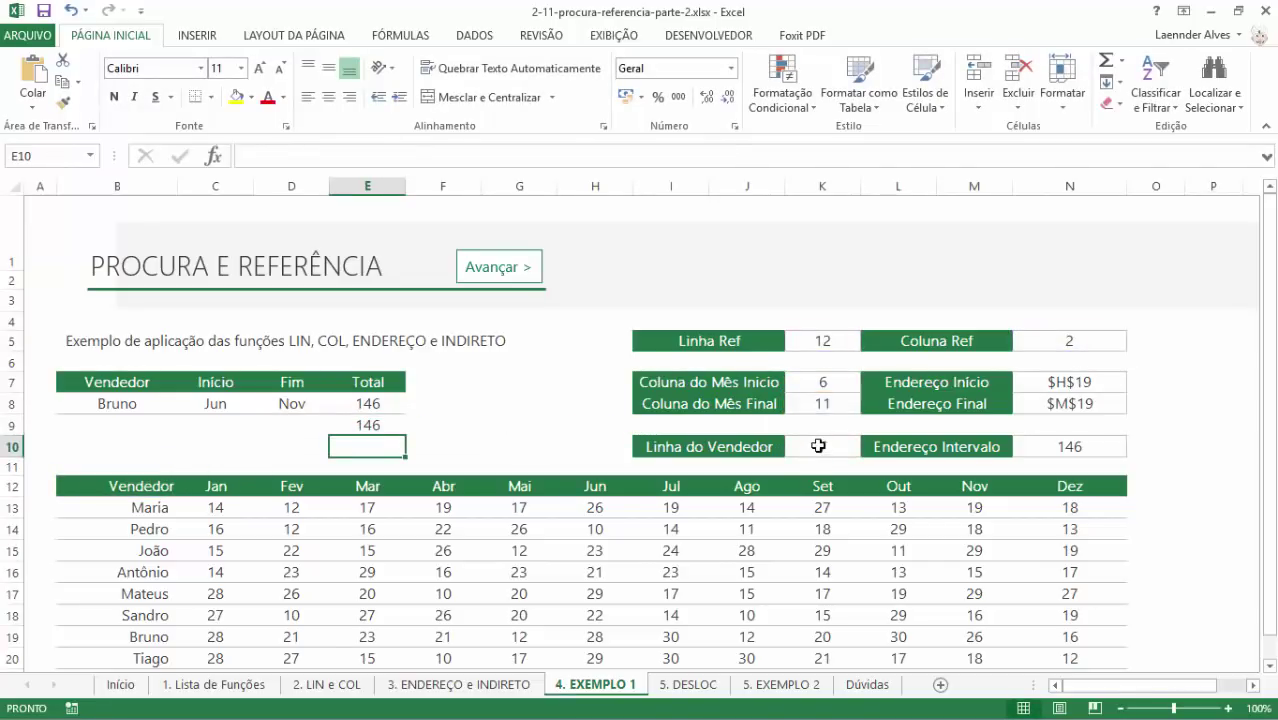
- Replace K10 in E9's formula with CORRESP(B8;B13:B20;0)
{"action": "double_click", "coordinate": [818, 446]}
{"action": "left_click_drag", "start_coordinate": [910, 446], "coordinate": [750, 446]}
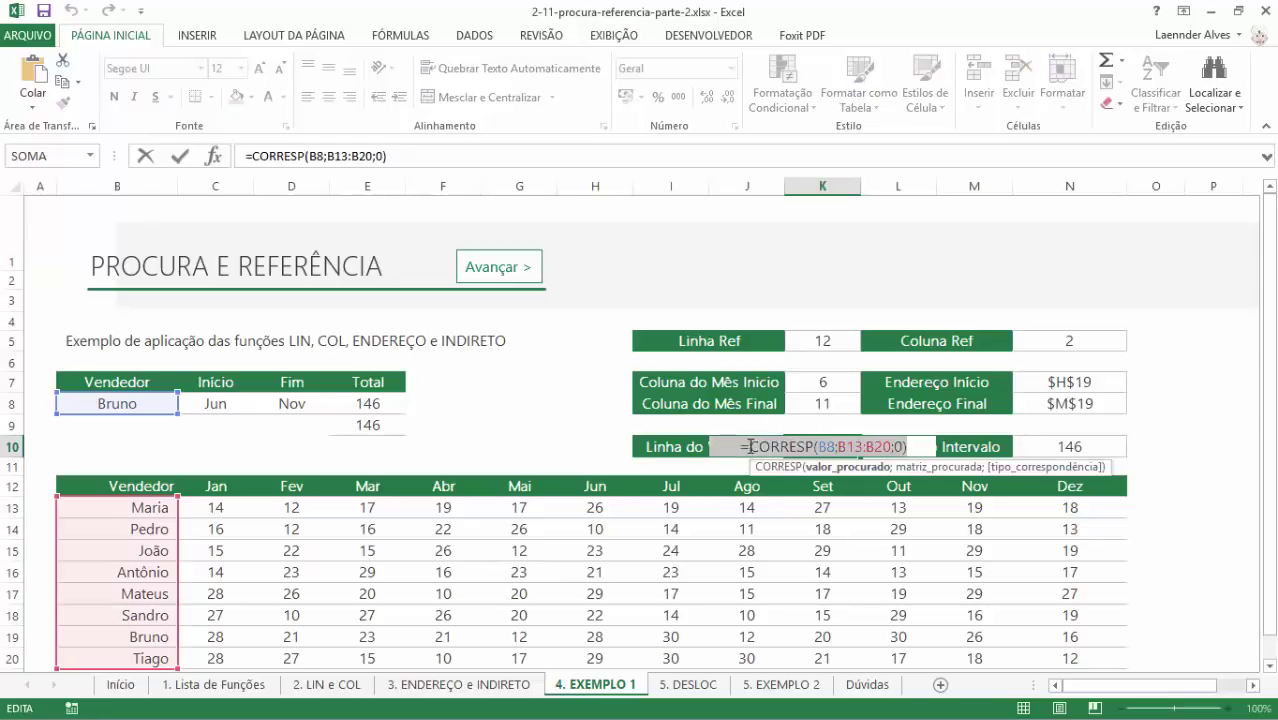
{"action": "key", "text": "Escape"}
{"action": "double_click", "coordinate": [366, 425]}
{"action": "double_click", "coordinate": [366, 425]}
{"action": "type", "text": "CORRESP(B8;B13:B20;0)"}
{"action": "key", "text": "Return"}
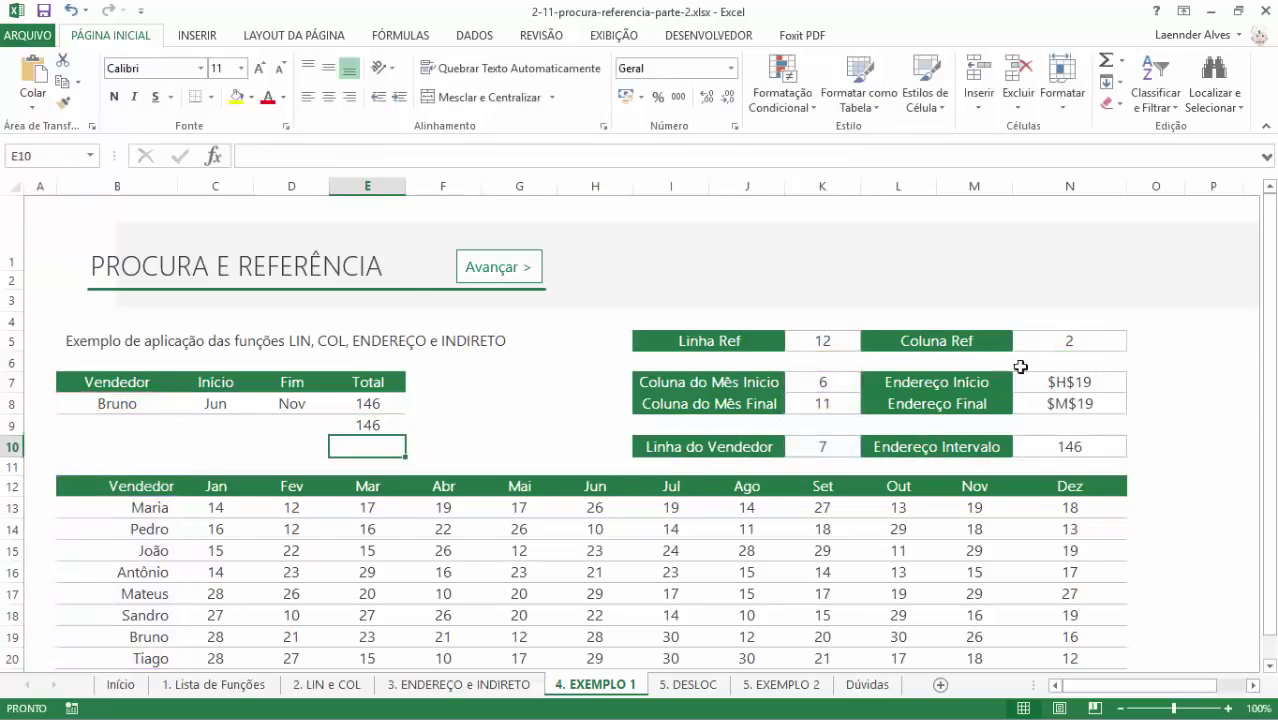
- Replace N5 in E9's formula with COL(B12)
{"action": "left_click", "coordinate": [1082, 343]}
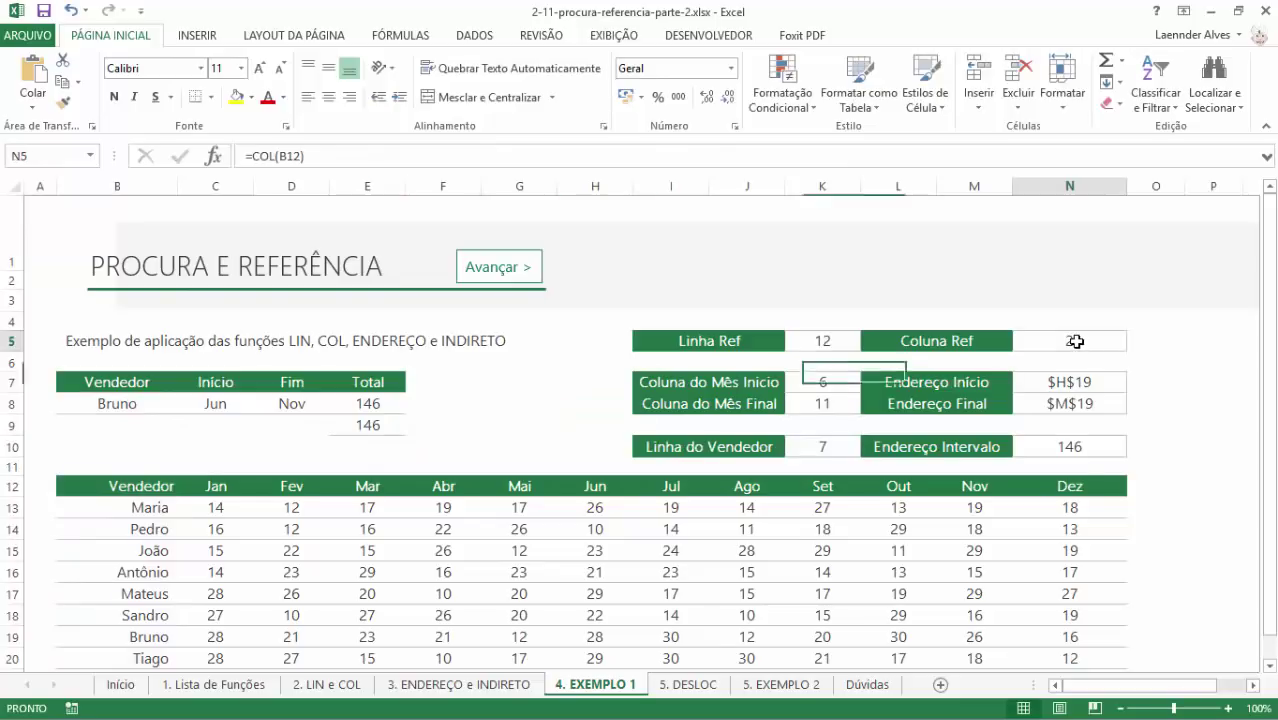
{"action": "double_click", "coordinate": [1082, 343]}
{"action": "left_click_drag", "start_coordinate": [1106, 341], "coordinate": [1051, 341]}
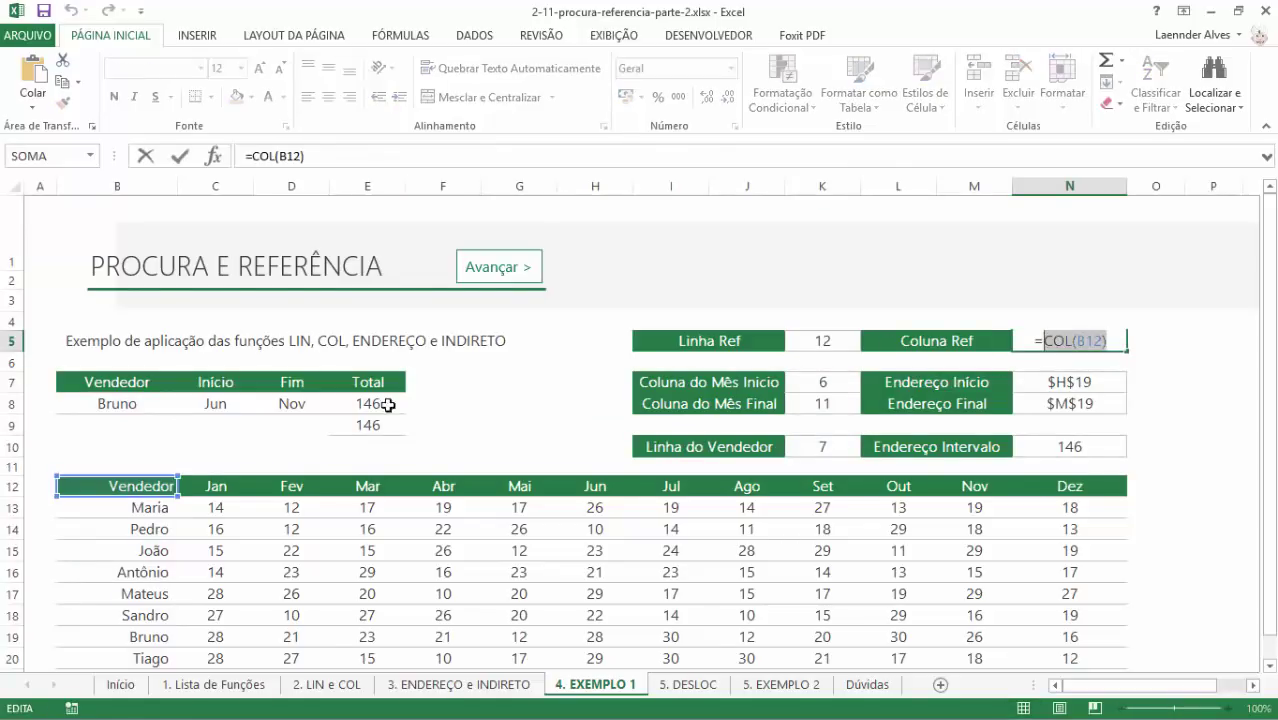
{"action": "left_click", "coordinate": [352, 426]}
{"action": "double_click", "coordinate": [375, 427]}
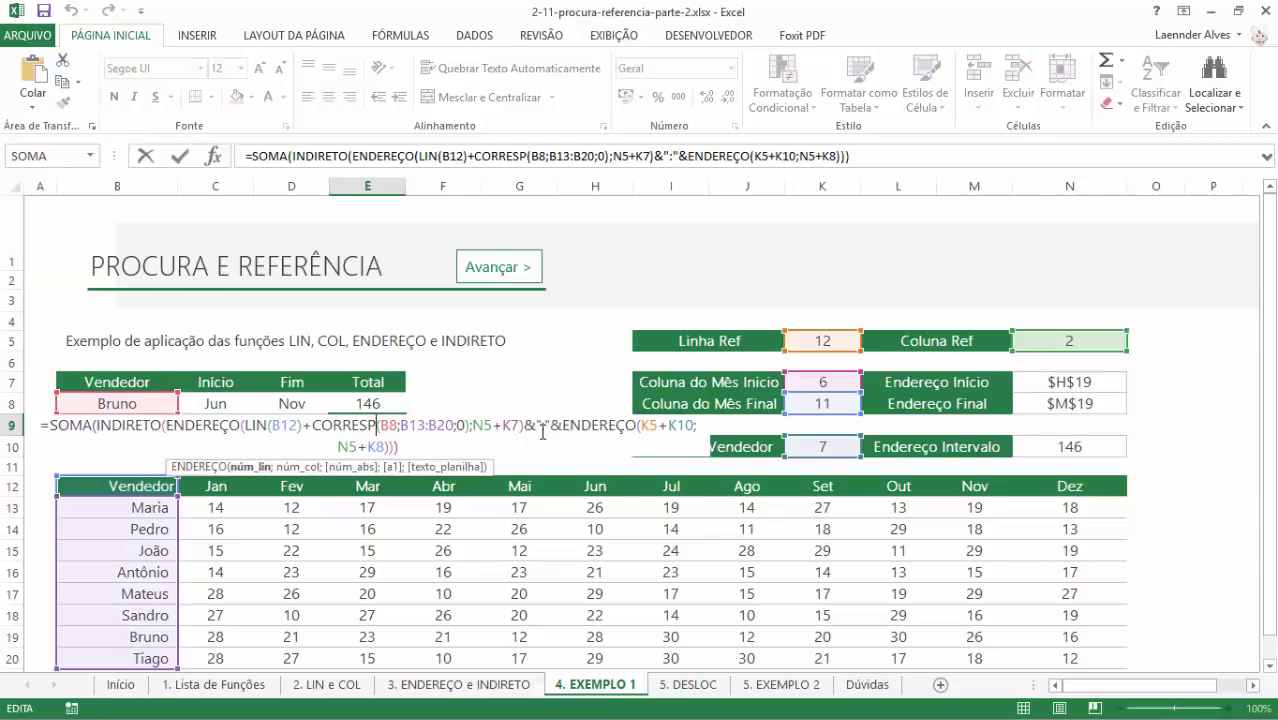
{"action": "double_click", "coordinate": [480, 424]}
{"action": "type", "text": "COL(B12)"}
{"action": "key", "text": "Return"}
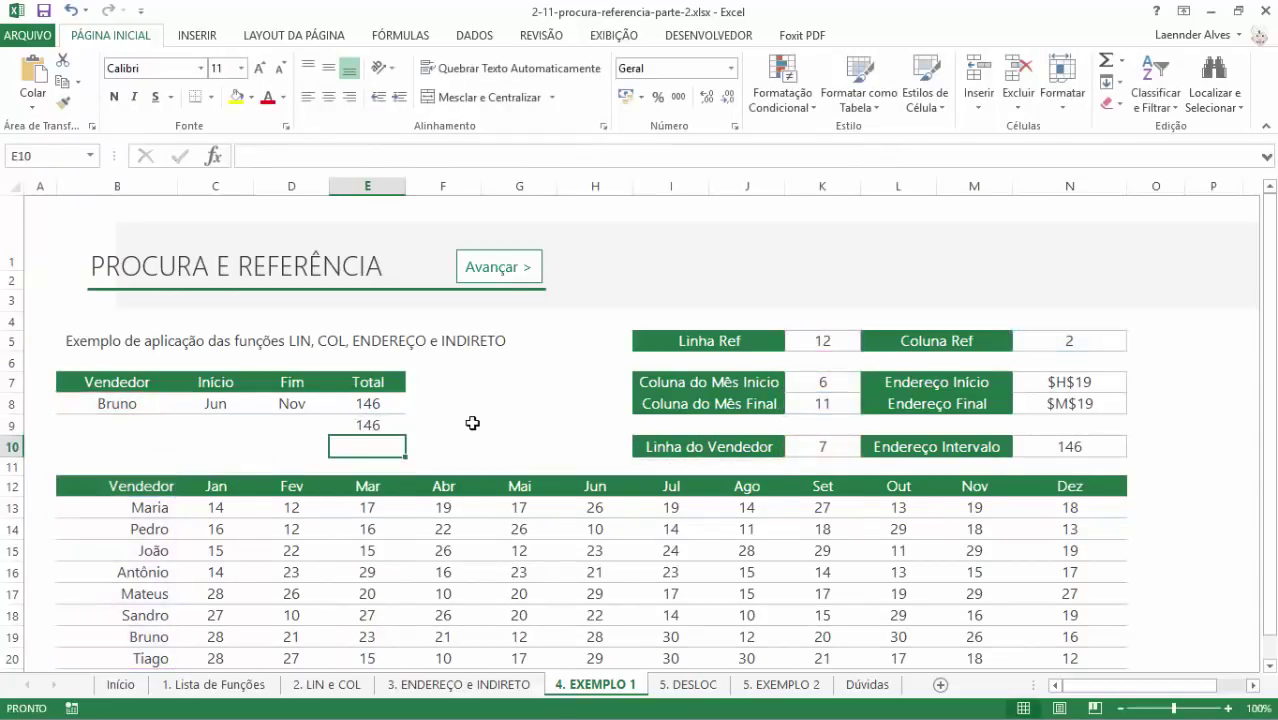
{"action": "double_click", "coordinate": [372, 425]}
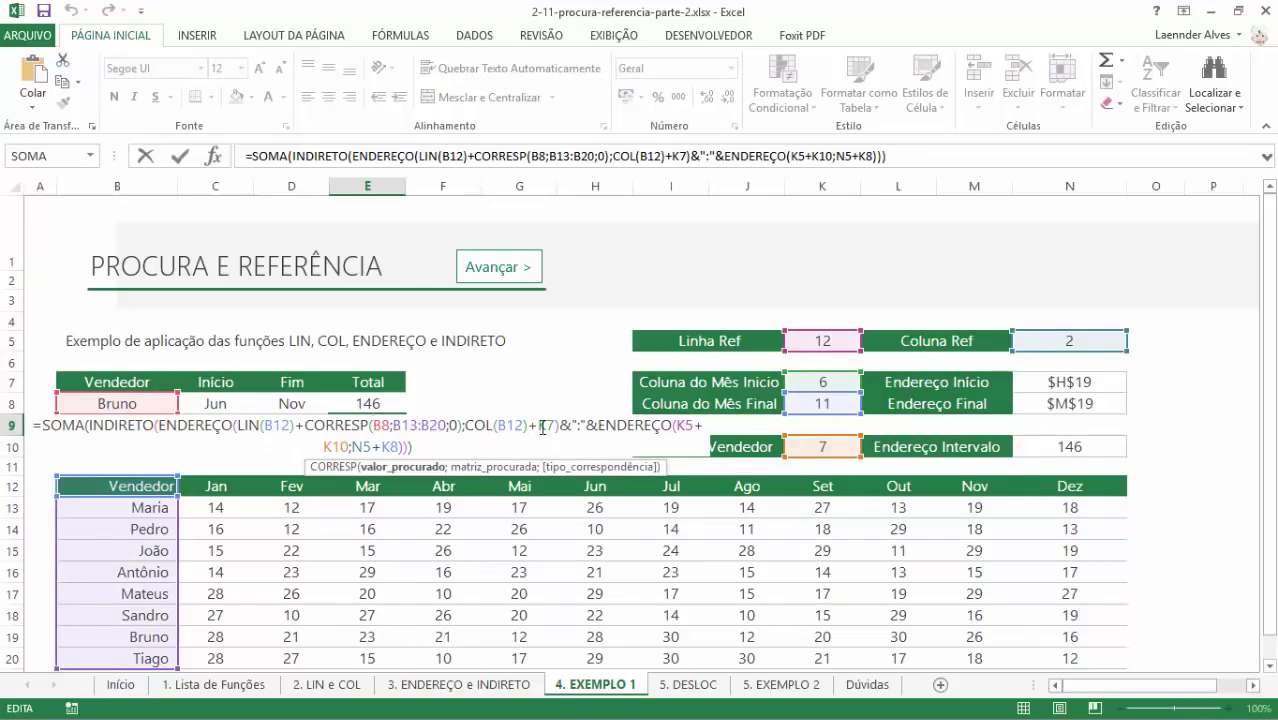
- Replace K7 in E9's total formula with the start-month lookup CORRESP(C8;C12:N12;0)
{"action": "double_click", "coordinate": [825, 382]}
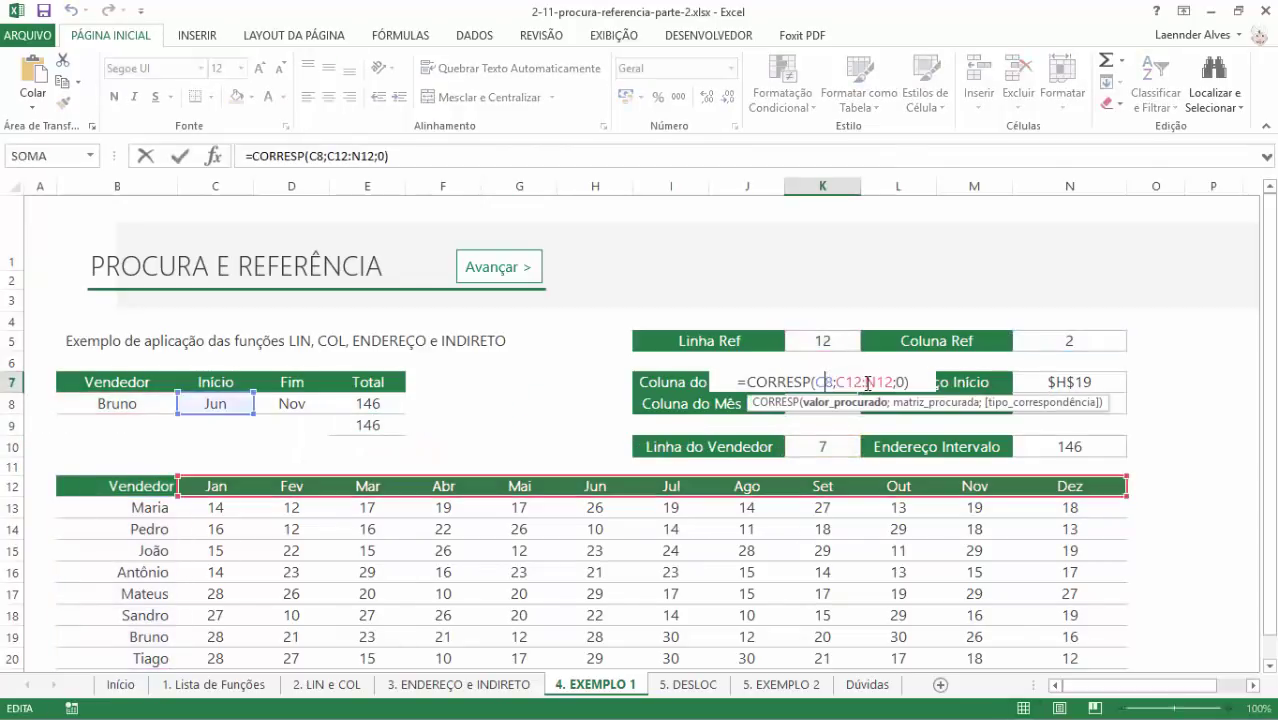
{"action": "left_click_drag", "start_coordinate": [921, 383], "coordinate": [735, 383]}
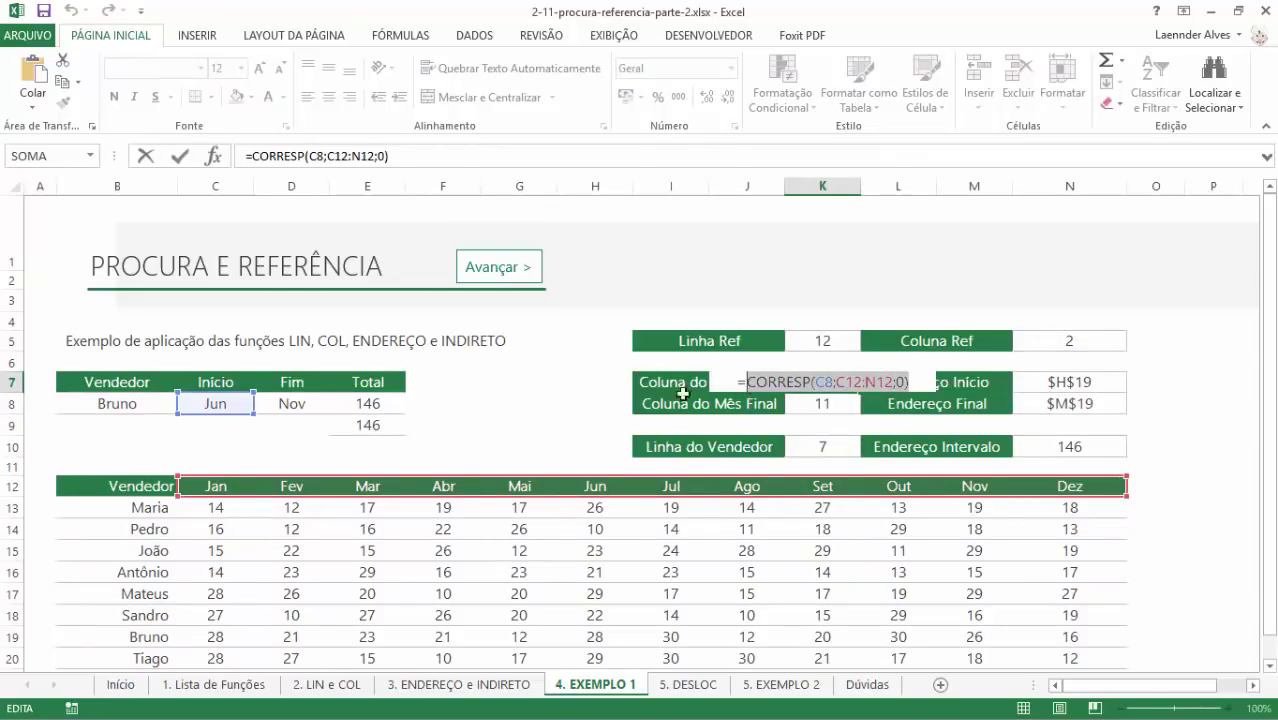
{"action": "key", "text": "Escape"}
{"action": "double_click", "coordinate": [380, 425]}
{"action": "left_click", "coordinate": [544, 427]}
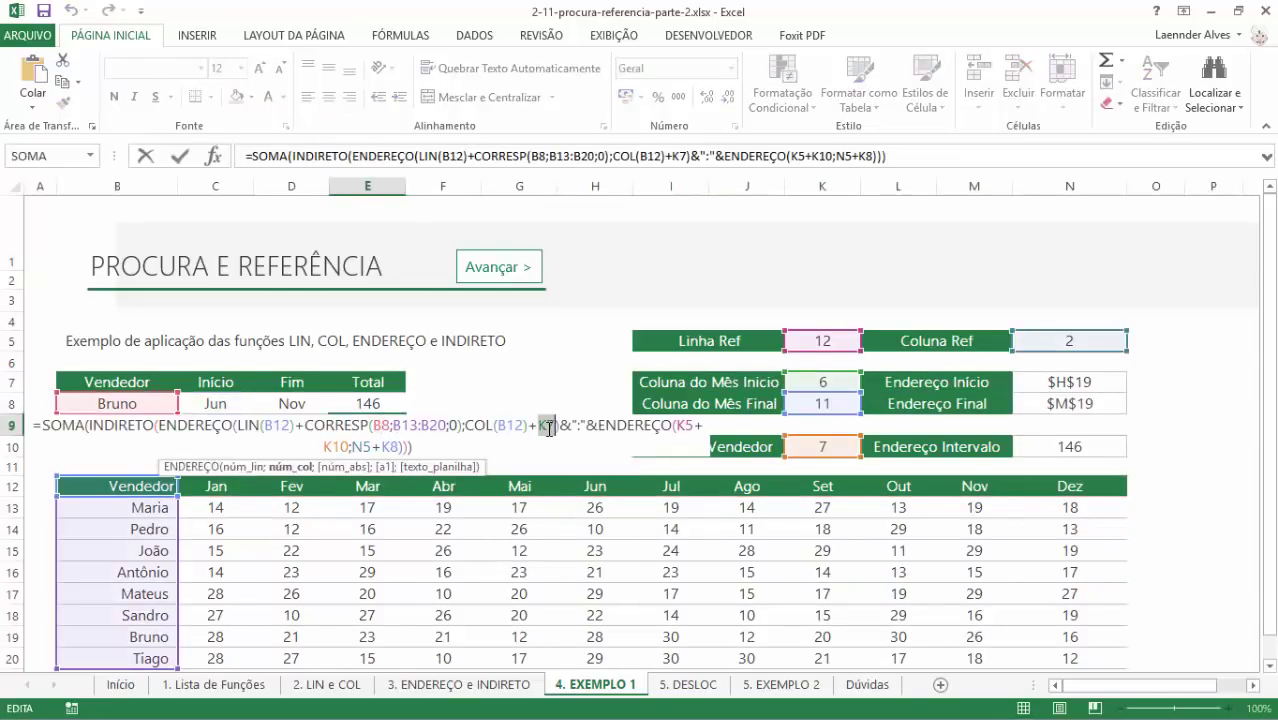
{"action": "type", "text": "CORRESP(C8;C12:N12;0"}
{"action": "key", "text": "Return"}
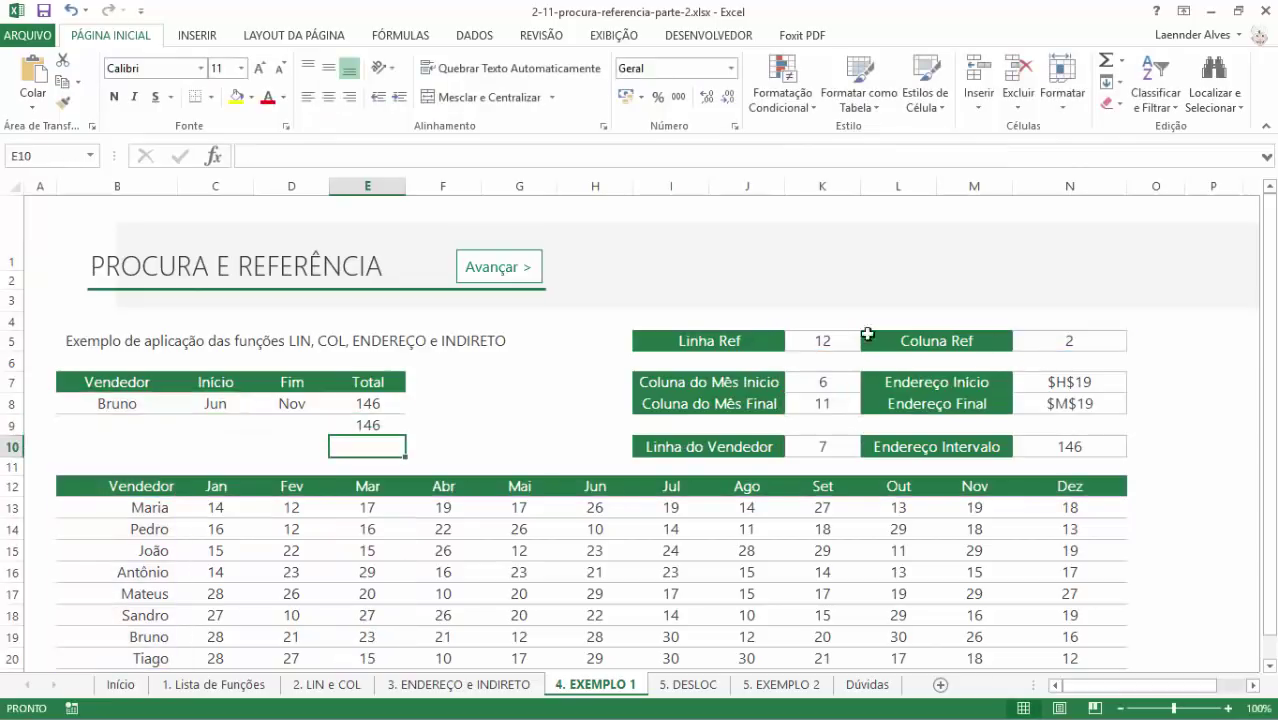
- Replace K8 in E9's formula with the end-month lookup CORRESP(D8;C12:N12;0)
{"action": "double_click", "coordinate": [366, 425]}
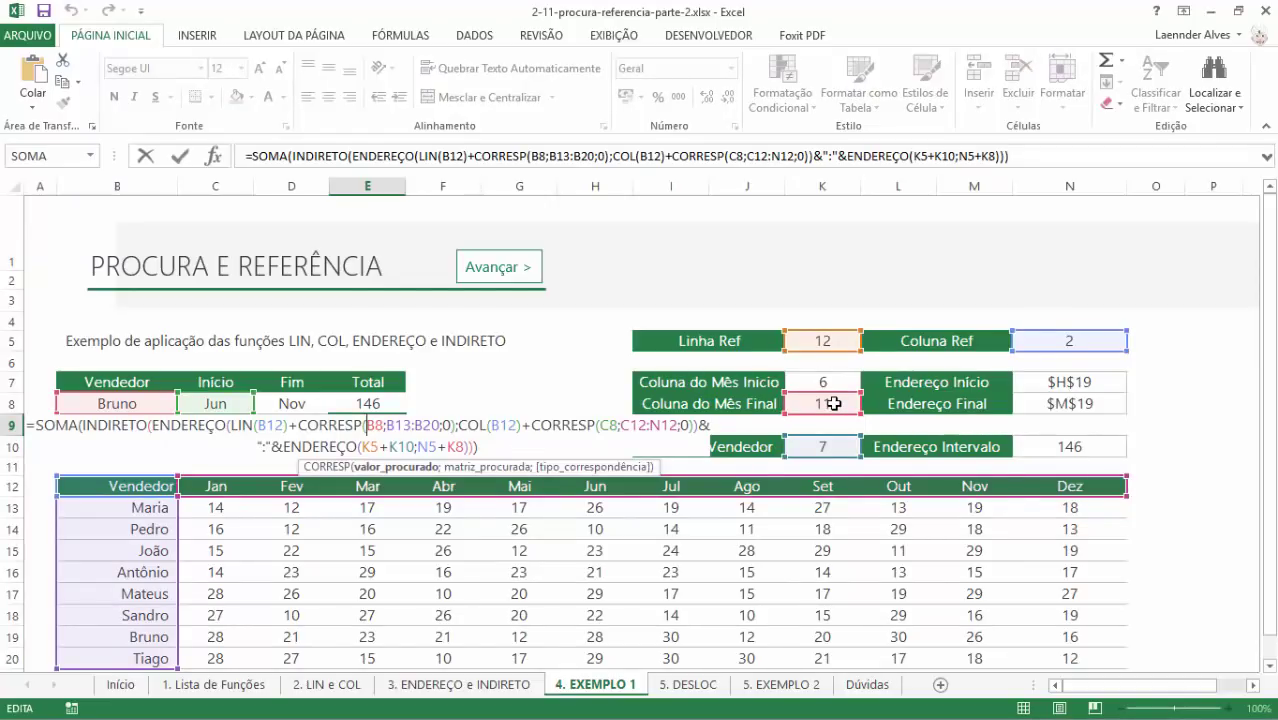
{"action": "double_click", "coordinate": [833, 403]}
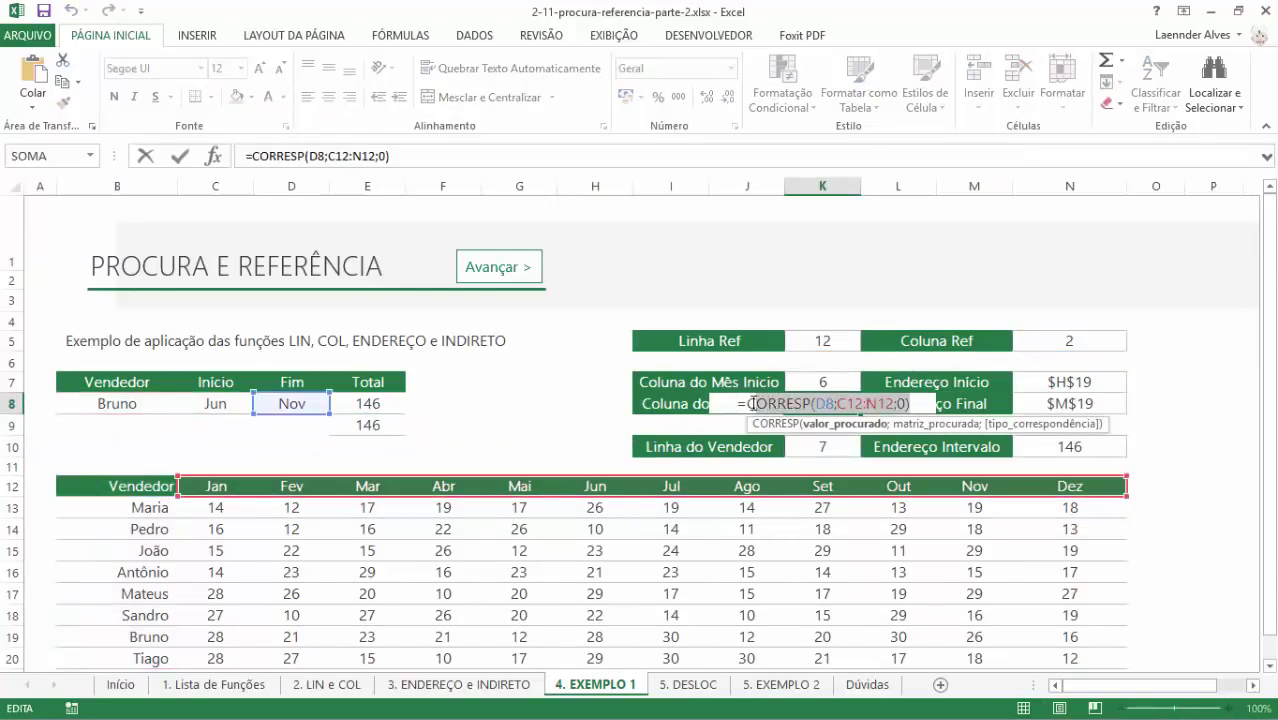
{"action": "left_click", "coordinate": [369, 425]}
{"action": "double_click", "coordinate": [369, 425]}
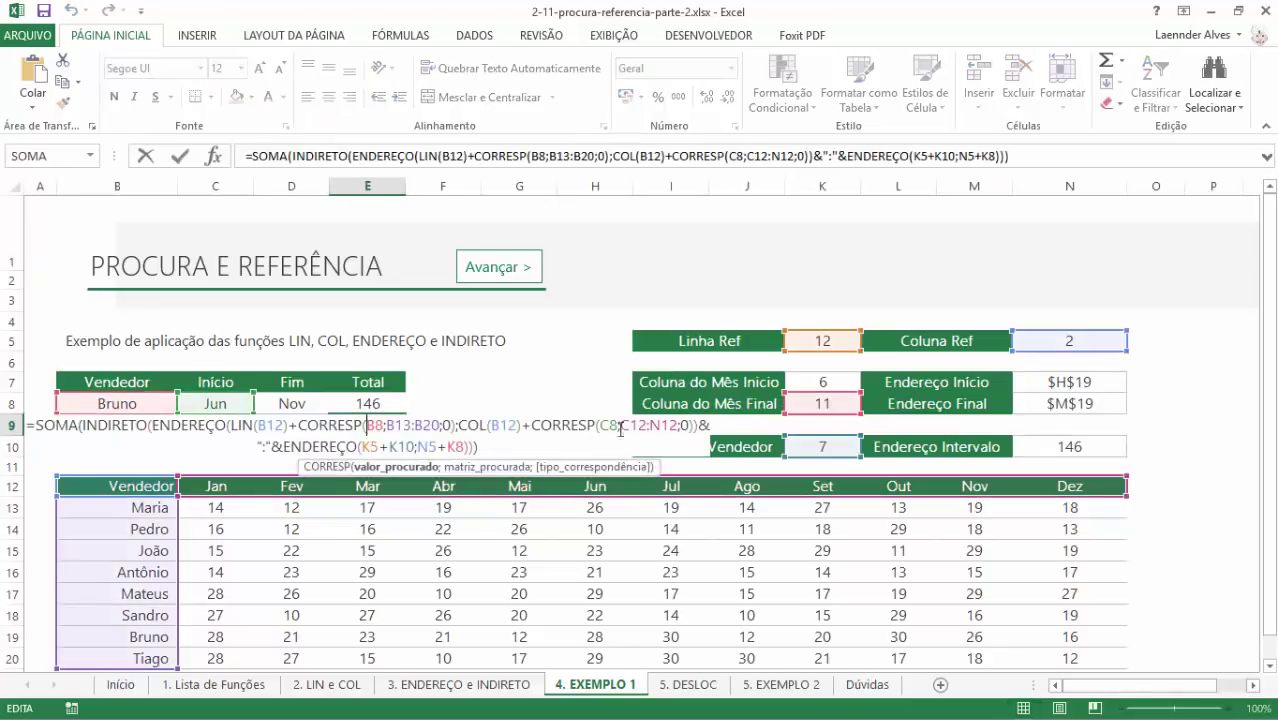
{"action": "double_click", "coordinate": [457, 446]}
{"action": "type", "text": "CORRESP(D8;C12:N12;0)"}
{"action": "key", "text": "Return"}
{"action": "left_click", "coordinate": [369, 425]}
{"action": "double_click", "coordinate": [369, 425]}
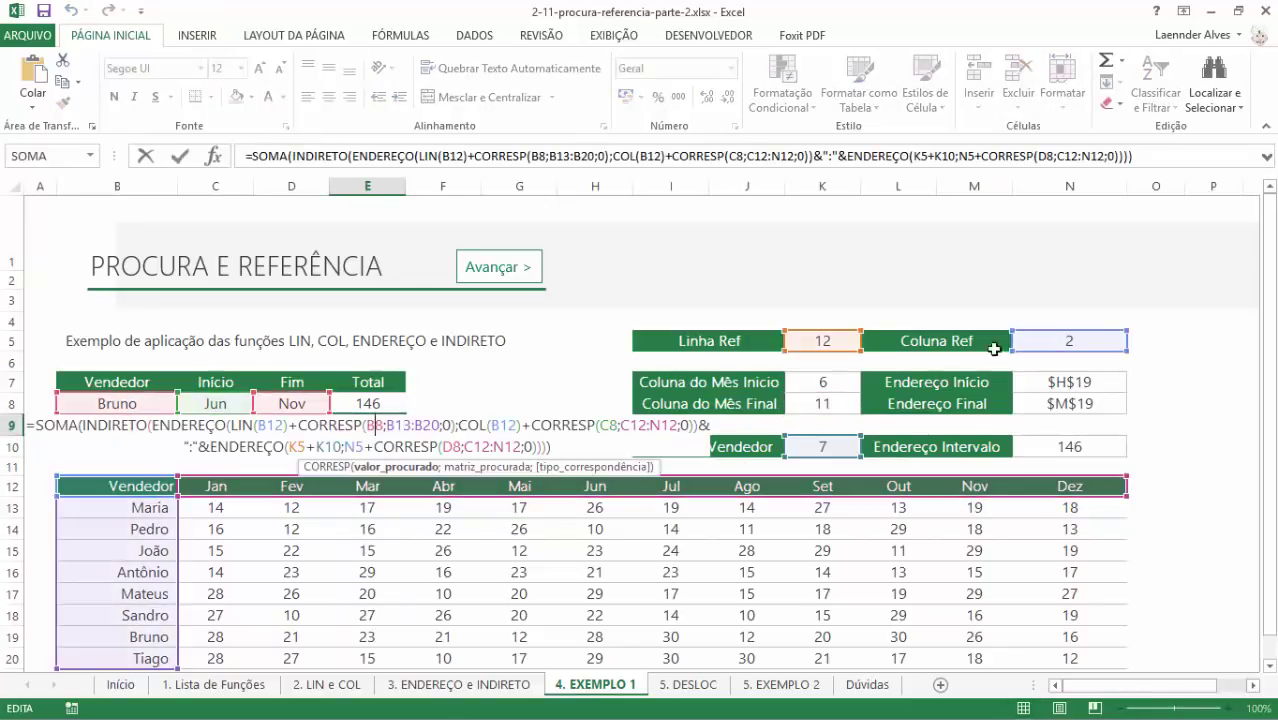
- Put K5's LIN(B12) expression into E9's total formula
{"action": "left_click", "coordinate": [825, 341]}
{"action": "double_click", "coordinate": [825, 341]}
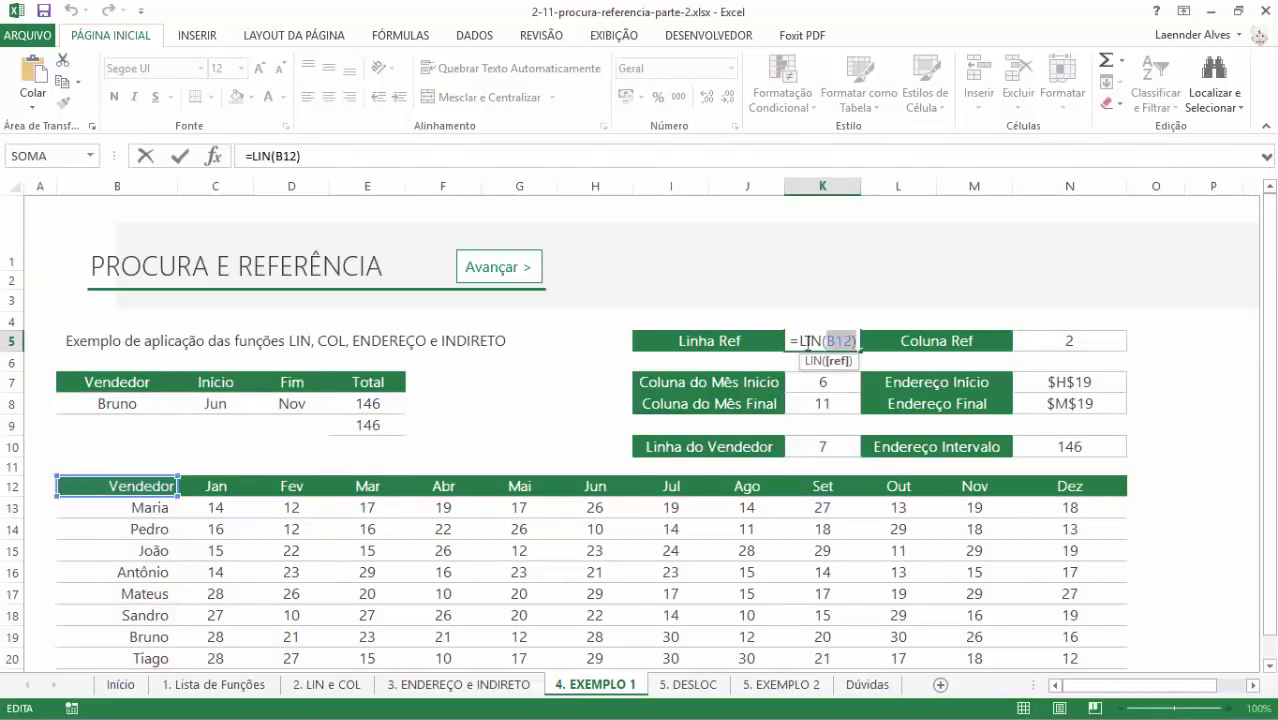
{"action": "left_click_drag", "start_coordinate": [800, 341], "coordinate": [857, 341]}
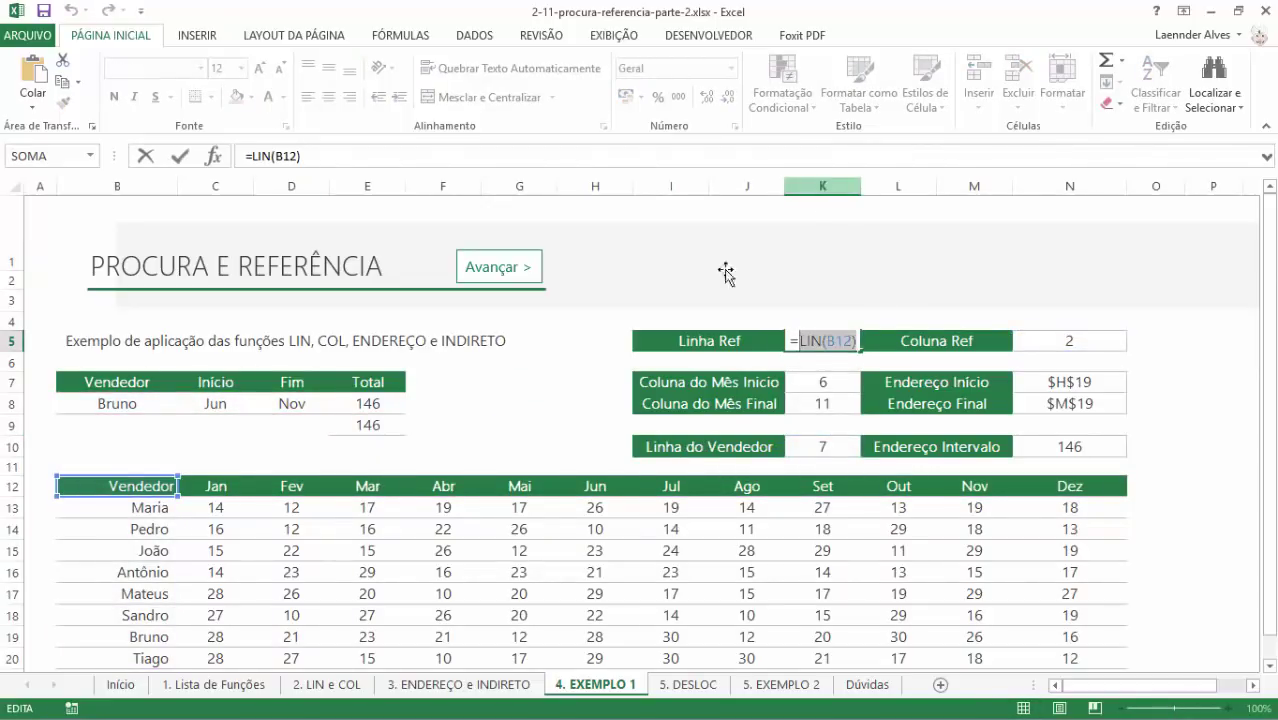
{"action": "key", "text": "Escape"}
{"action": "double_click", "coordinate": [367, 425]}
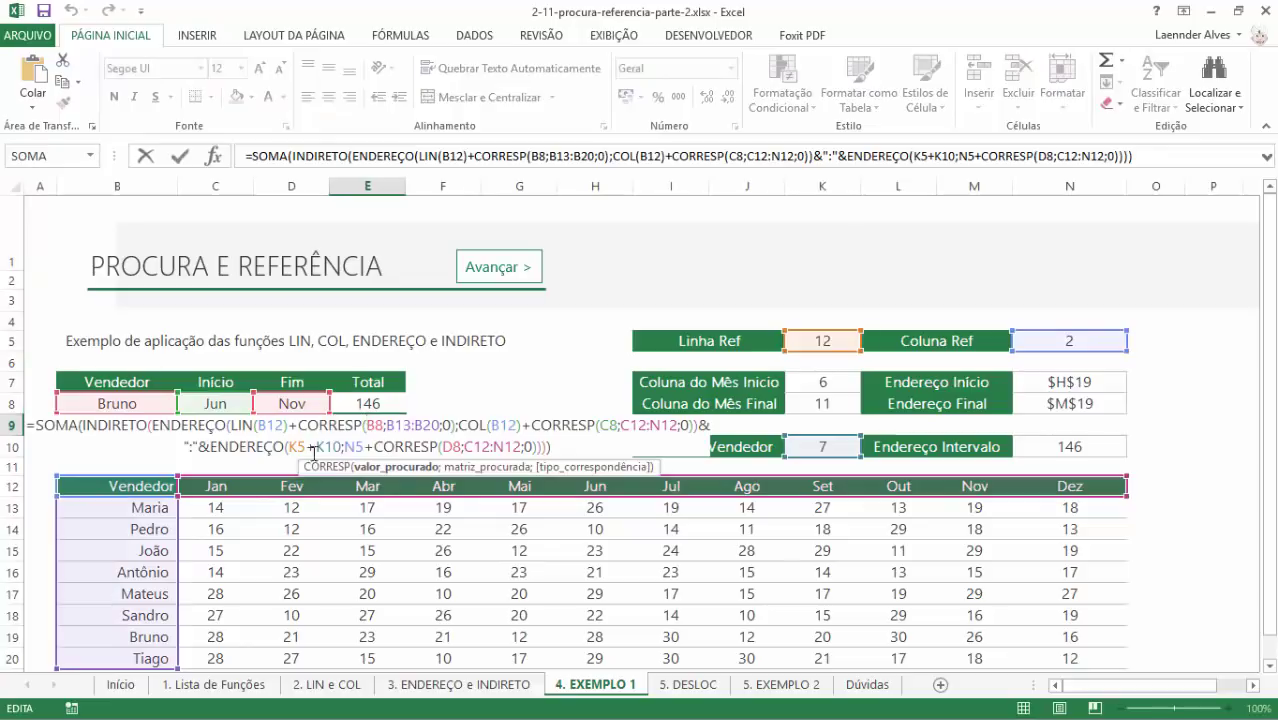
{"action": "key", "text": "Return"}
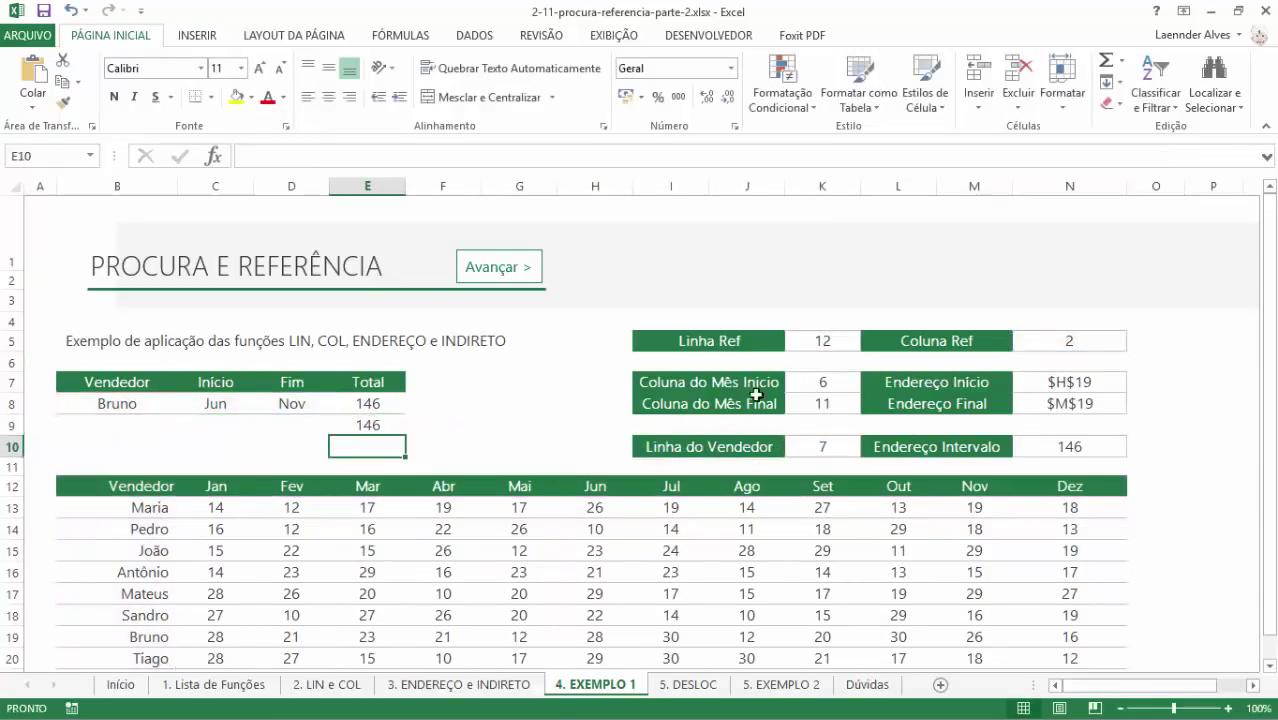
- Replace K10 in E9's formula with the vendor lookup CORRESP(B8;B13:B20;0)
{"action": "double_click", "coordinate": [818, 449]}
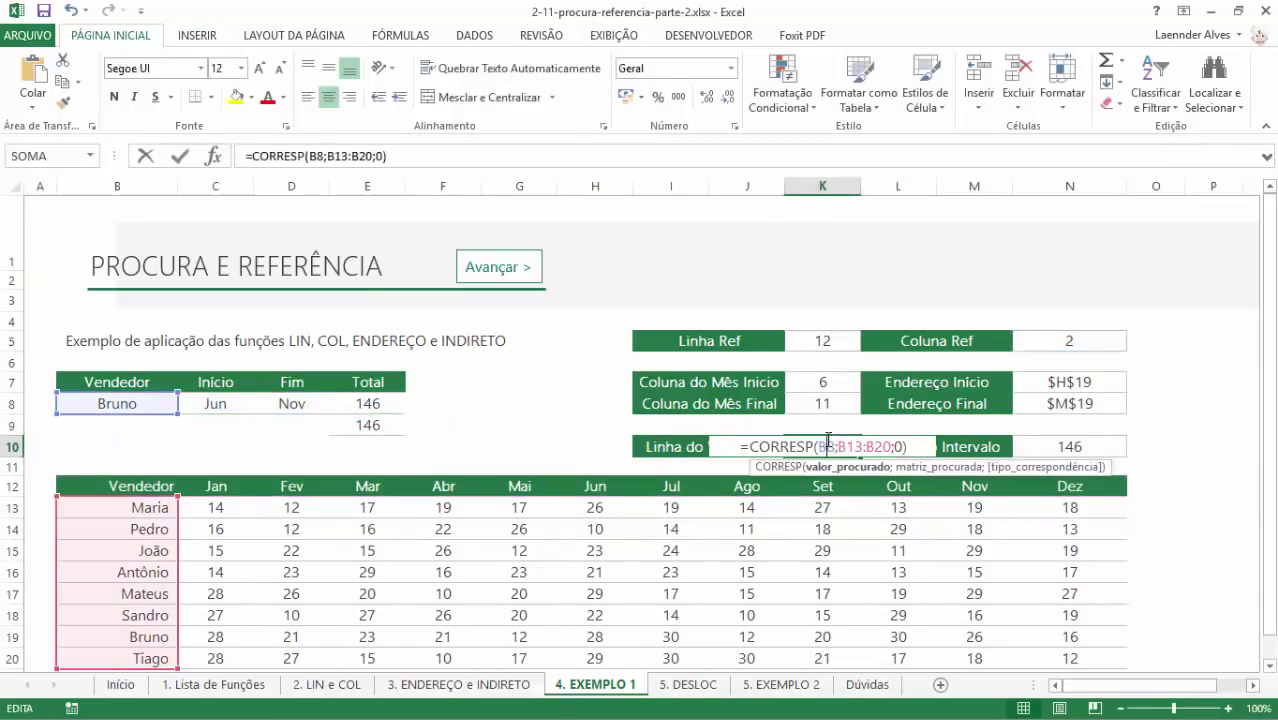
{"action": "left_click_drag", "start_coordinate": [908, 447], "coordinate": [808, 447]}
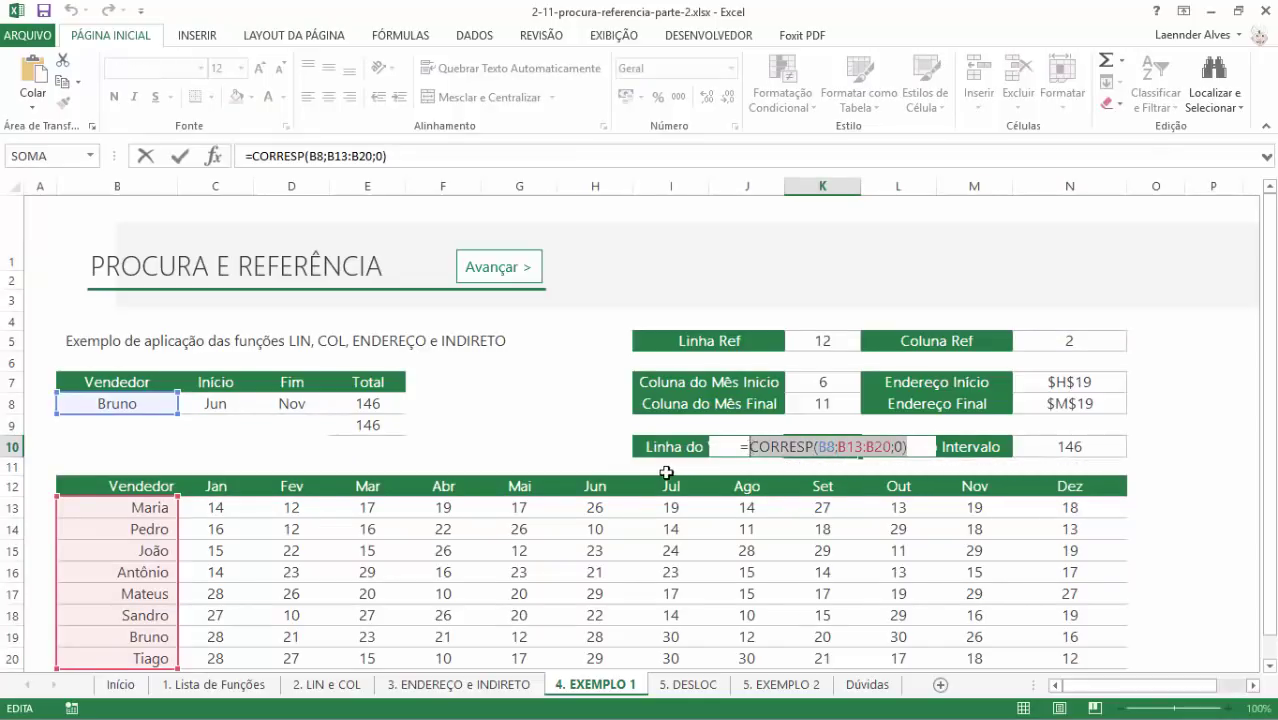
{"action": "key", "text": "Escape"}
{"action": "left_click", "coordinate": [380, 386]}
{"action": "double_click", "coordinate": [385, 420]}
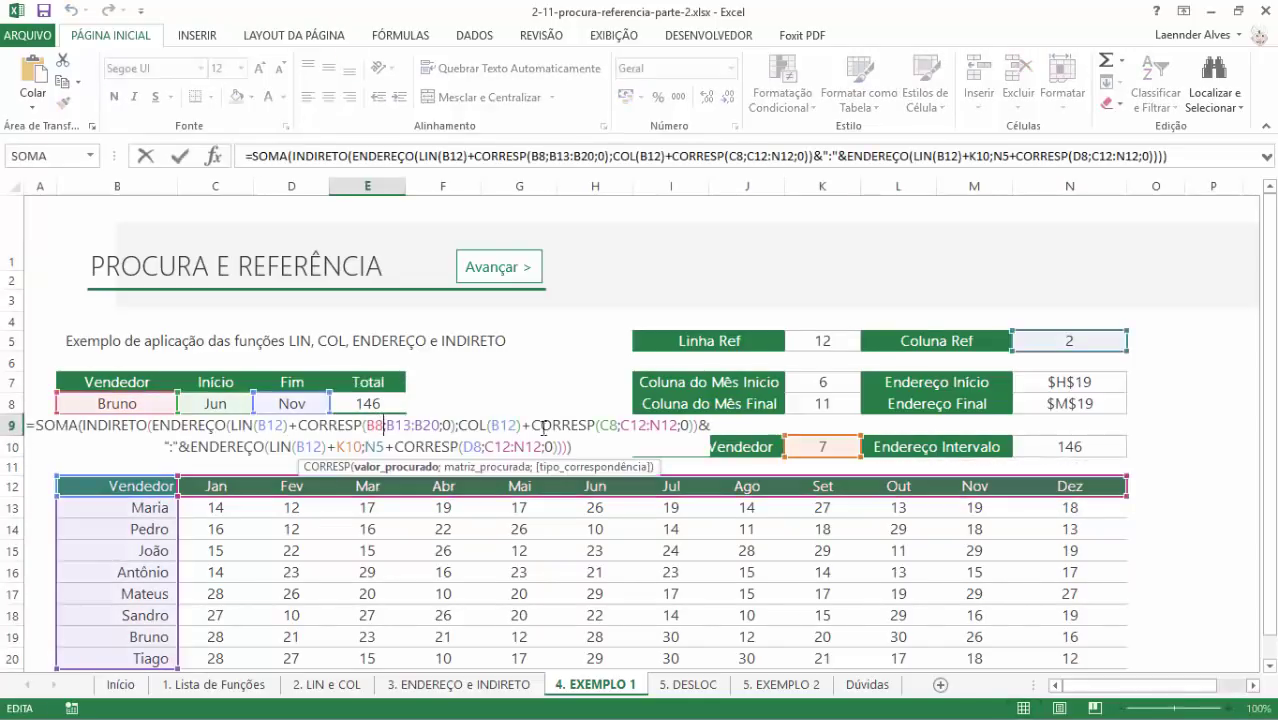
{"action": "double_click", "coordinate": [348, 447]}
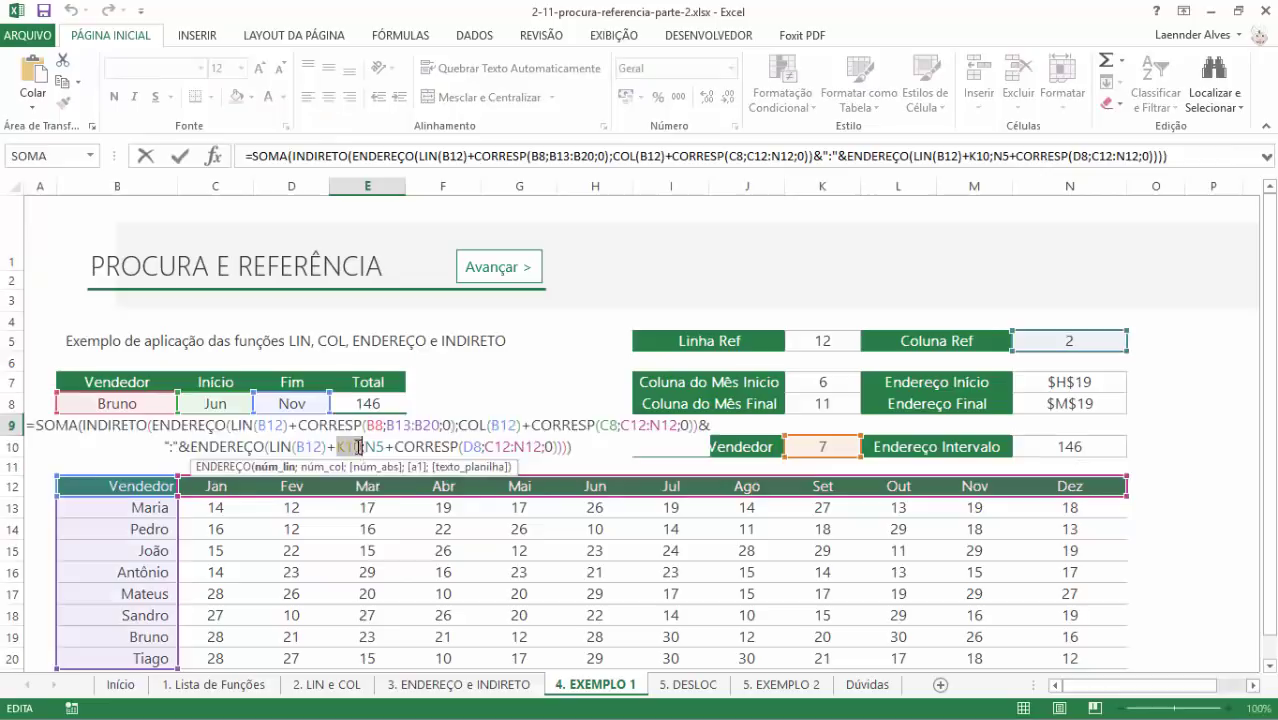
{"action": "type", "text": "CORRESP(B8;B13:B20;0)"}
{"action": "key", "text": "Return"}
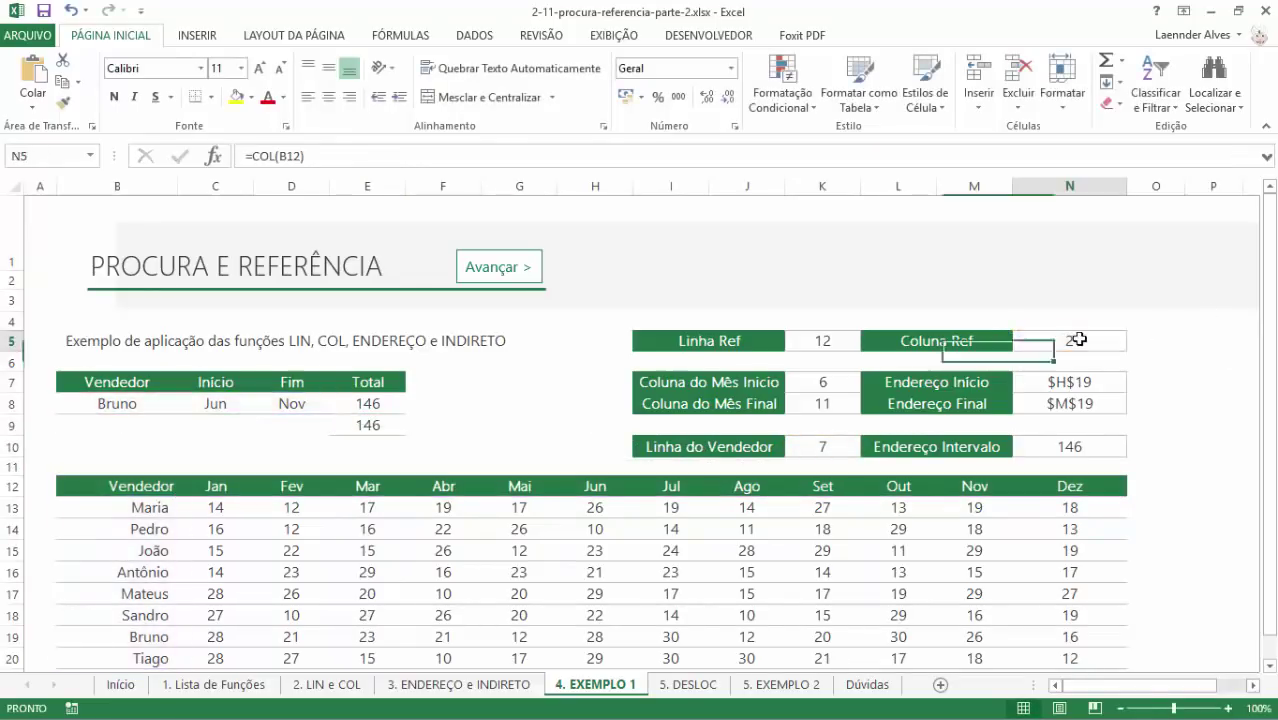
- Replace N5 in E9's formula with COL(B12) and review the finished total of 146
{"action": "double_click", "coordinate": [1075, 340]}
{"action": "left_click_drag", "start_coordinate": [1106, 341], "coordinate": [1042, 341]}
{"action": "key", "text": "ctrl+c"}
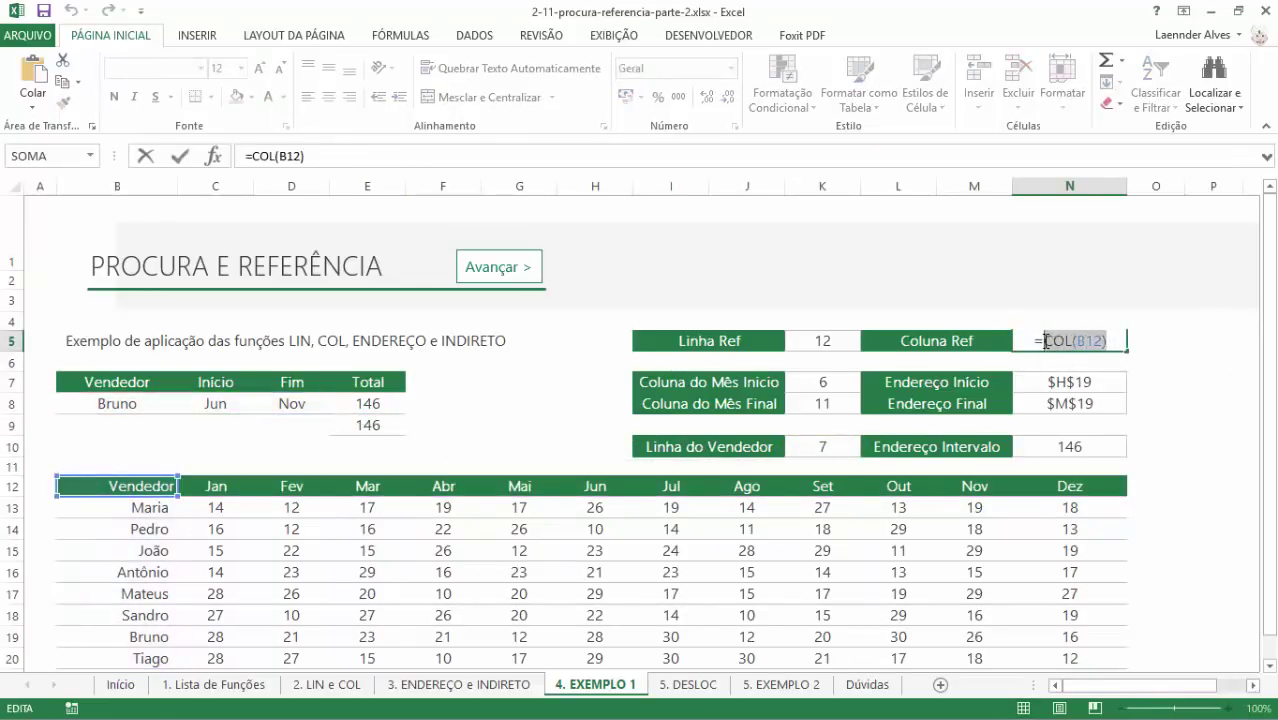
{"action": "key", "text": "Escape"}
{"action": "double_click", "coordinate": [385, 419]}
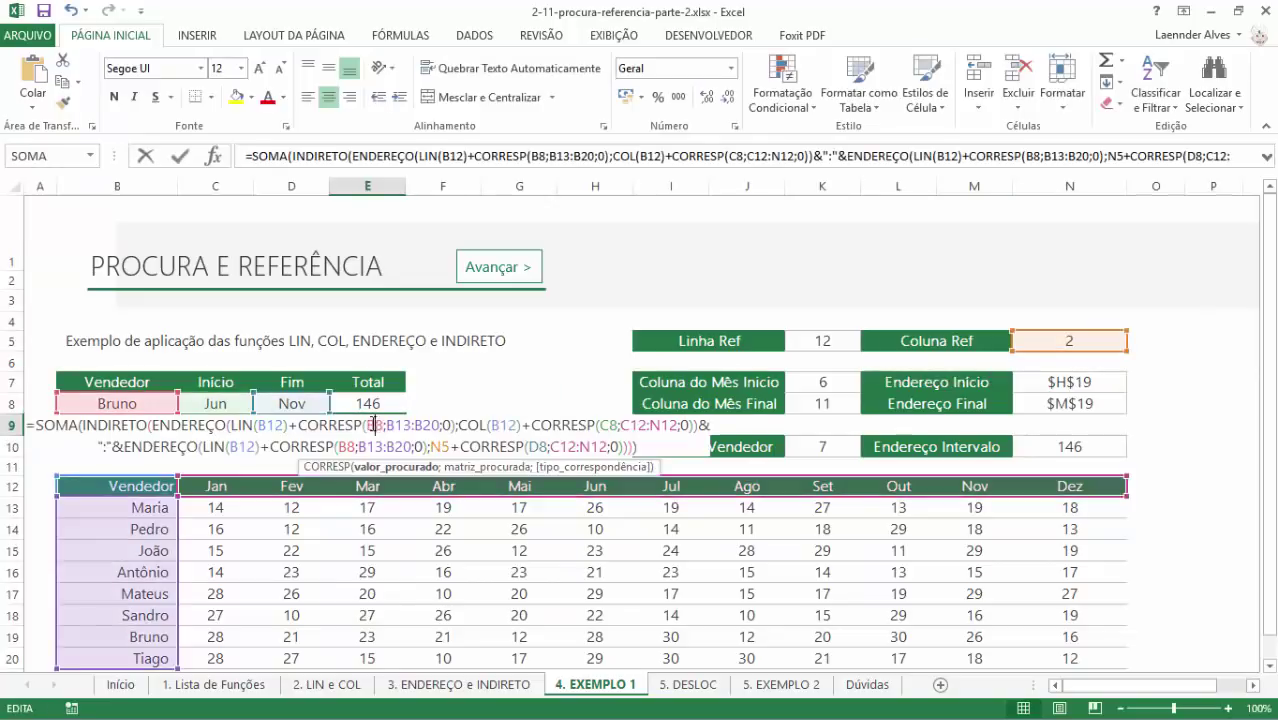
{"action": "double_click", "coordinate": [441, 446]}
{"action": "key", "text": "ctrl+v"}
{"action": "key", "text": "Return"}
{"action": "left_click", "coordinate": [374, 422]}
{"action": "double_click", "coordinate": [374, 422]}
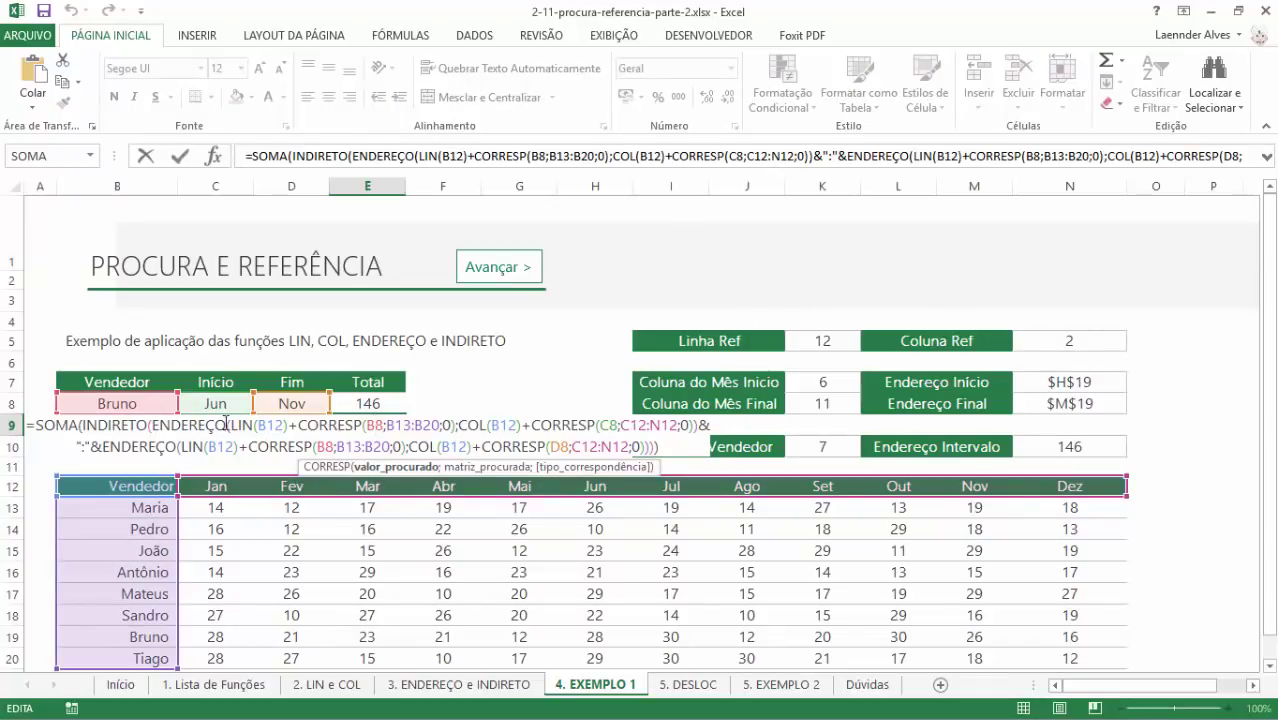
{"action": "key", "text": "Escape"}
{"action": "left_click_drag", "start_coordinate": [131, 403], "coordinate": [294, 402]}
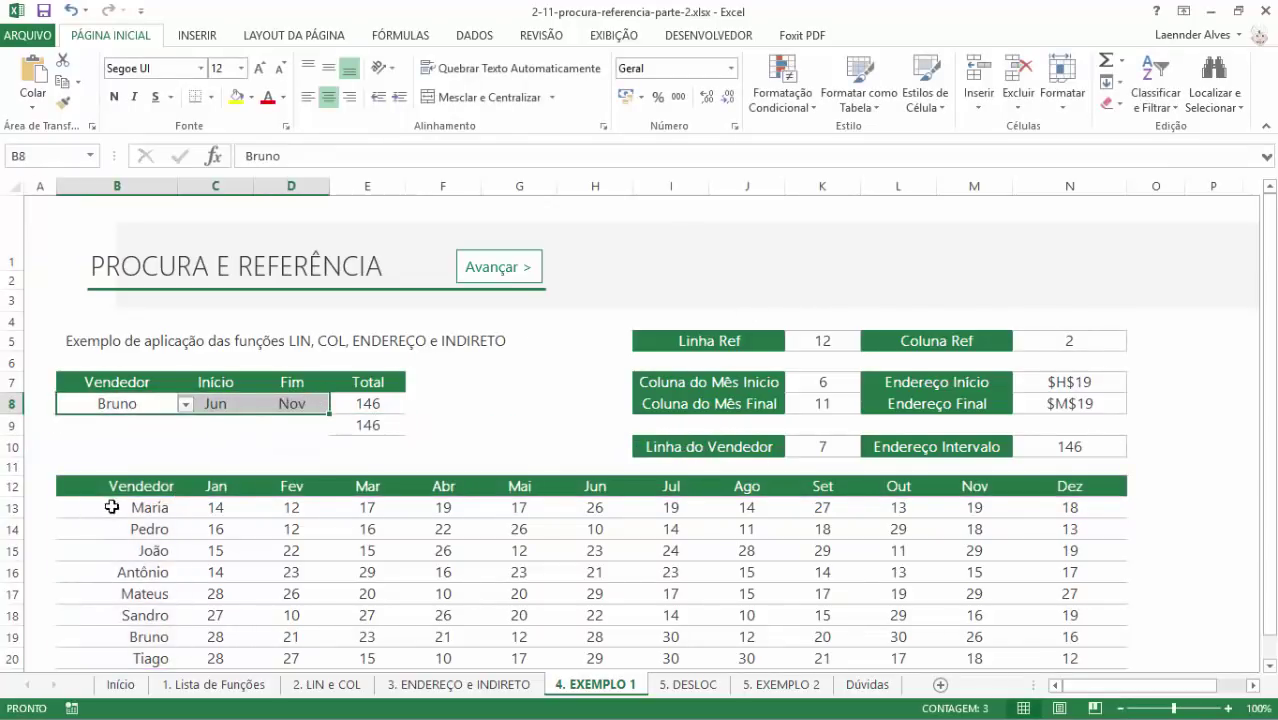
- Review and recommit the nested SOMA(INDIRETO(ENDEREÇO(...))) formulas in E9 and E8, both returning 146
{"action": "double_click", "coordinate": [390, 423]}
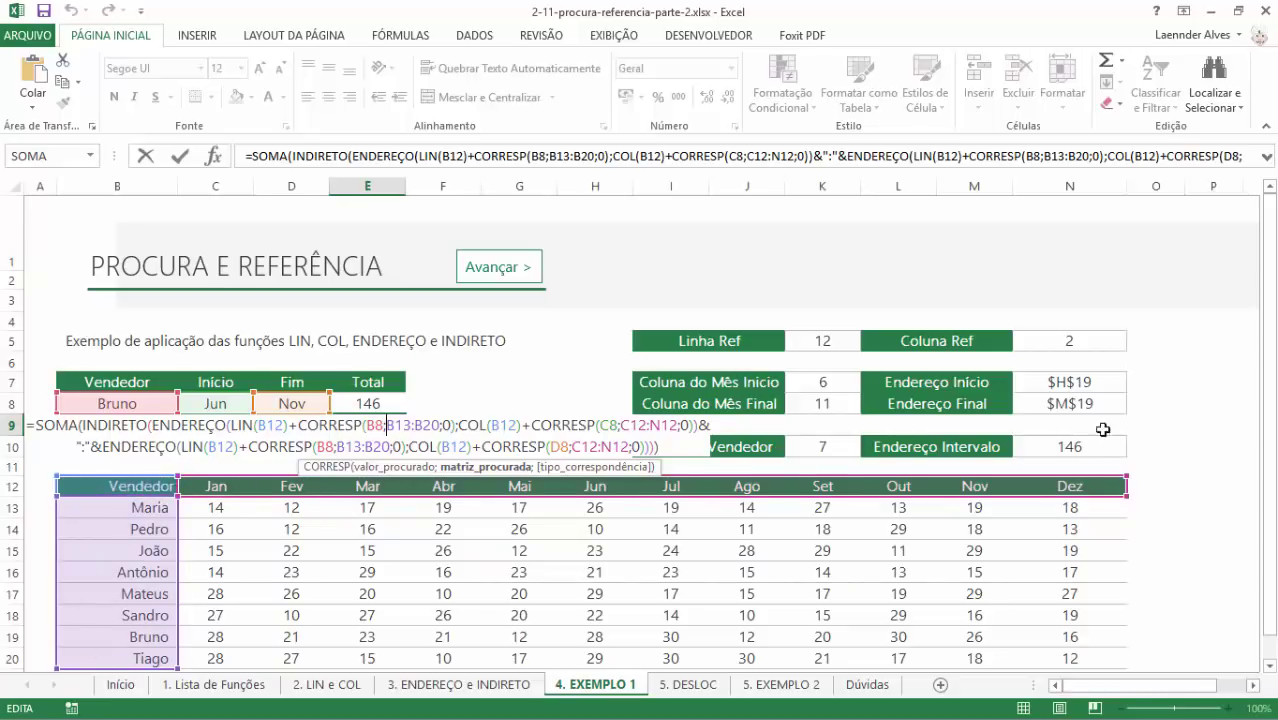
{"action": "key", "text": "Return"}
{"action": "double_click", "coordinate": [386, 405]}
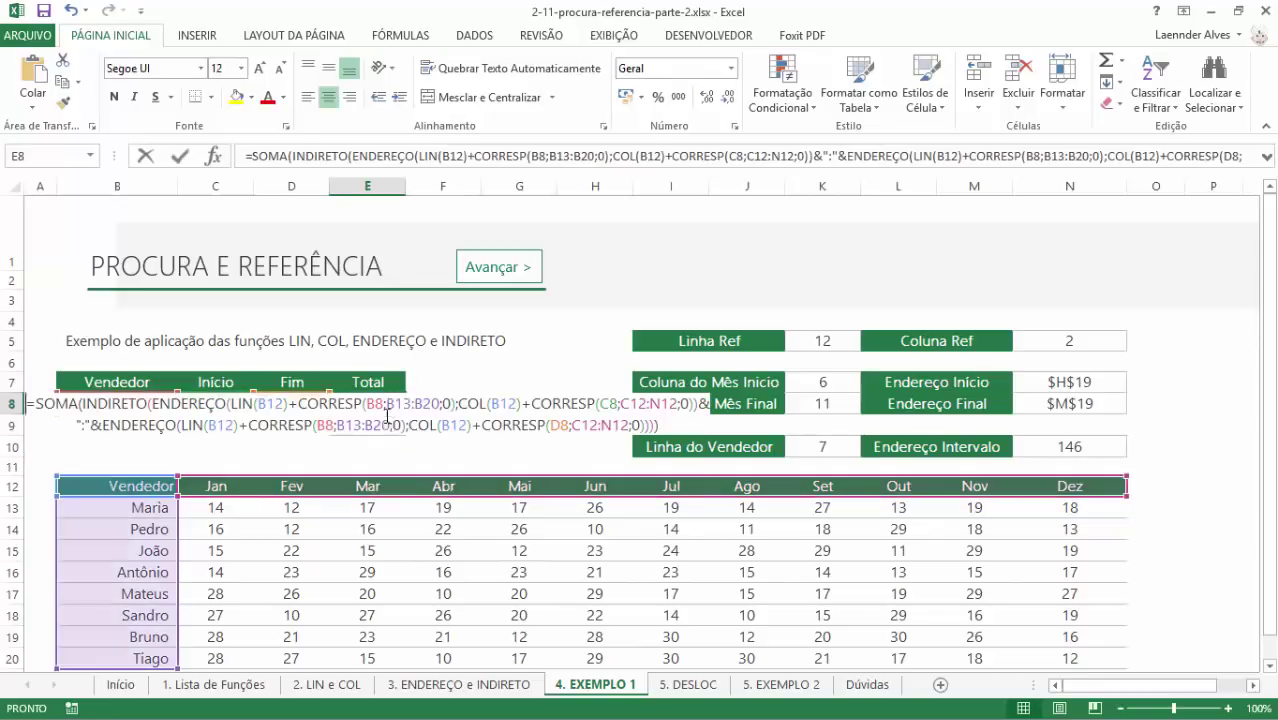
{"action": "left_click", "coordinate": [657, 434]}
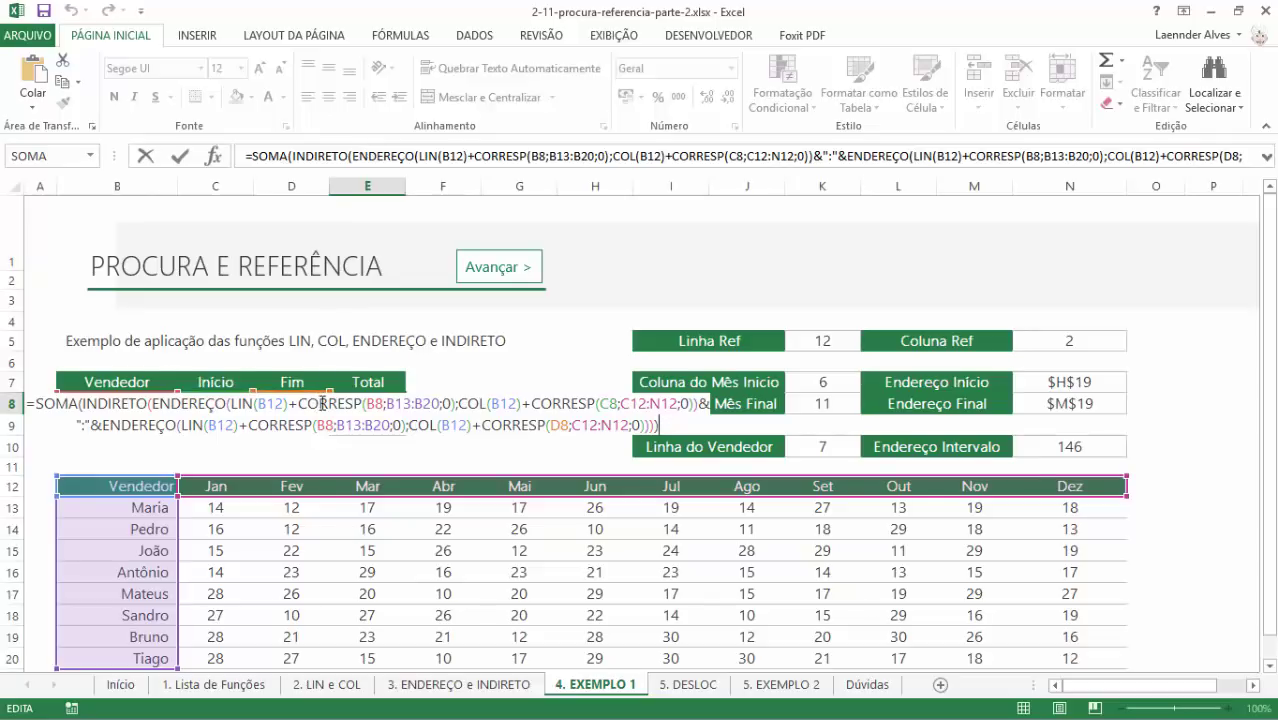
{"action": "key", "text": "Return"}
{"action": "key", "text": "ctrl+apostrophe"}
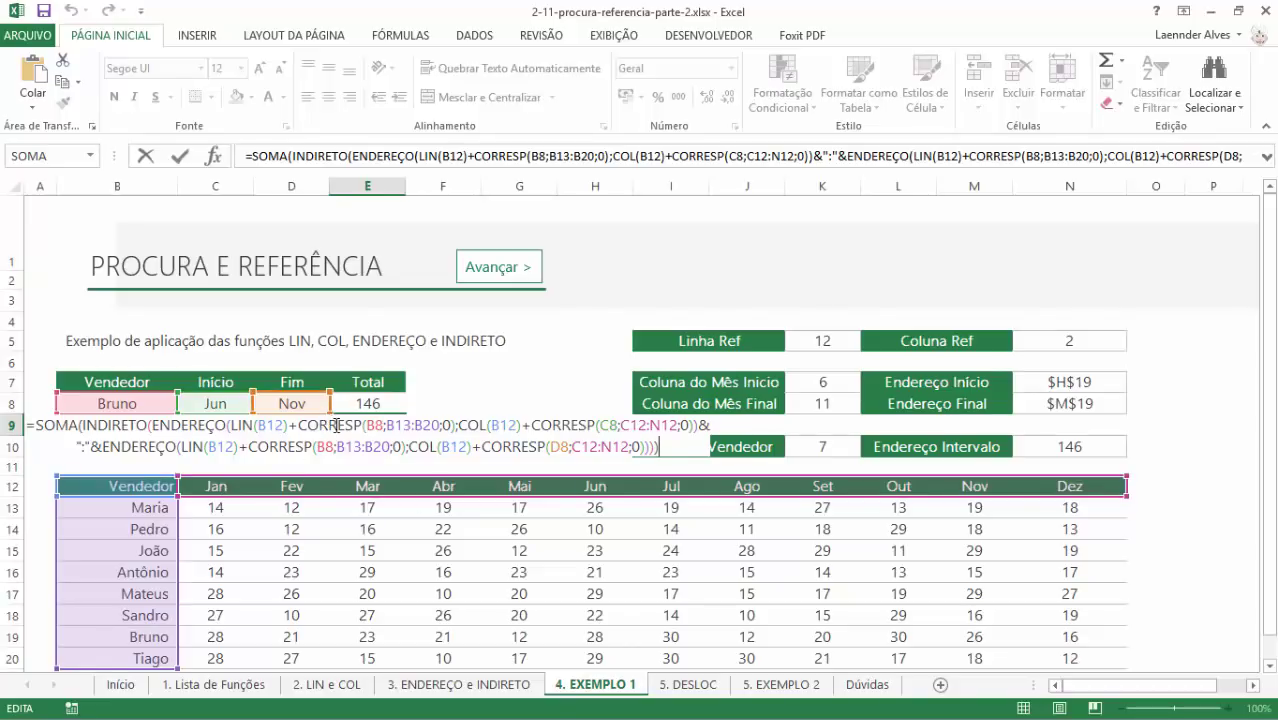
{"action": "key", "text": "ctrl+Return"}
{"action": "left_click", "coordinate": [504, 385]}
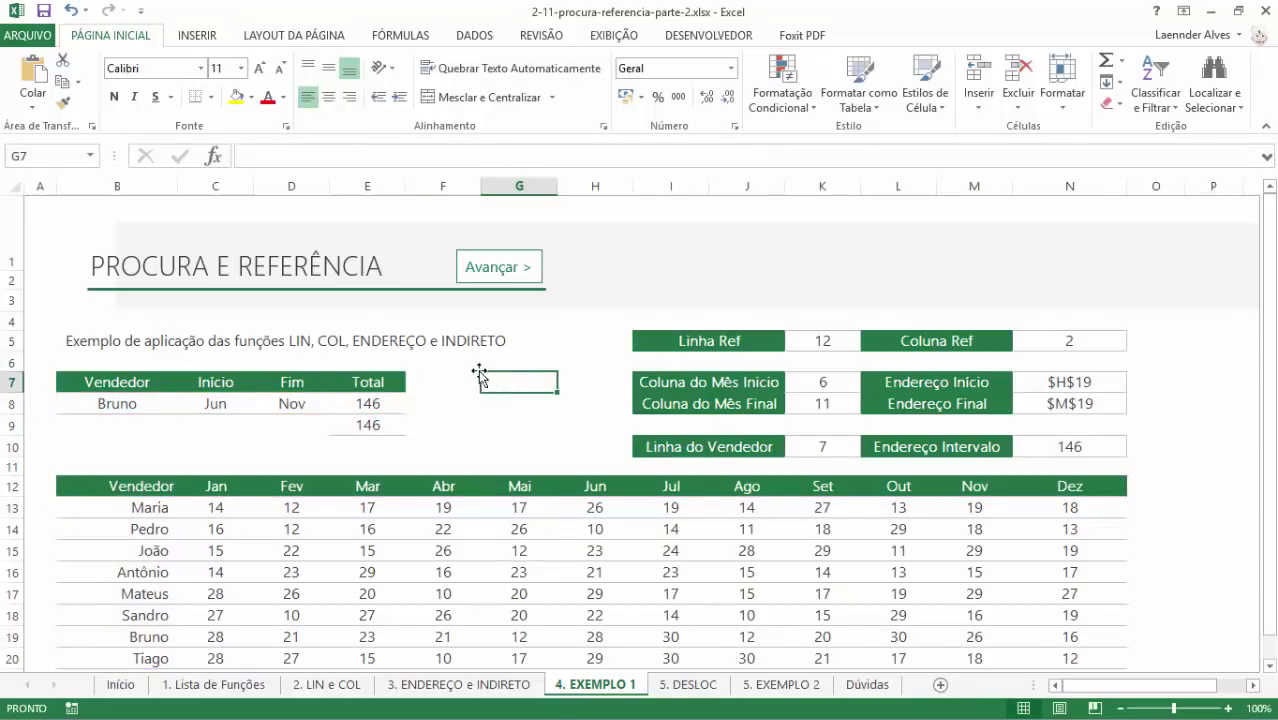
{"action": "left_click", "coordinate": [378, 423]}
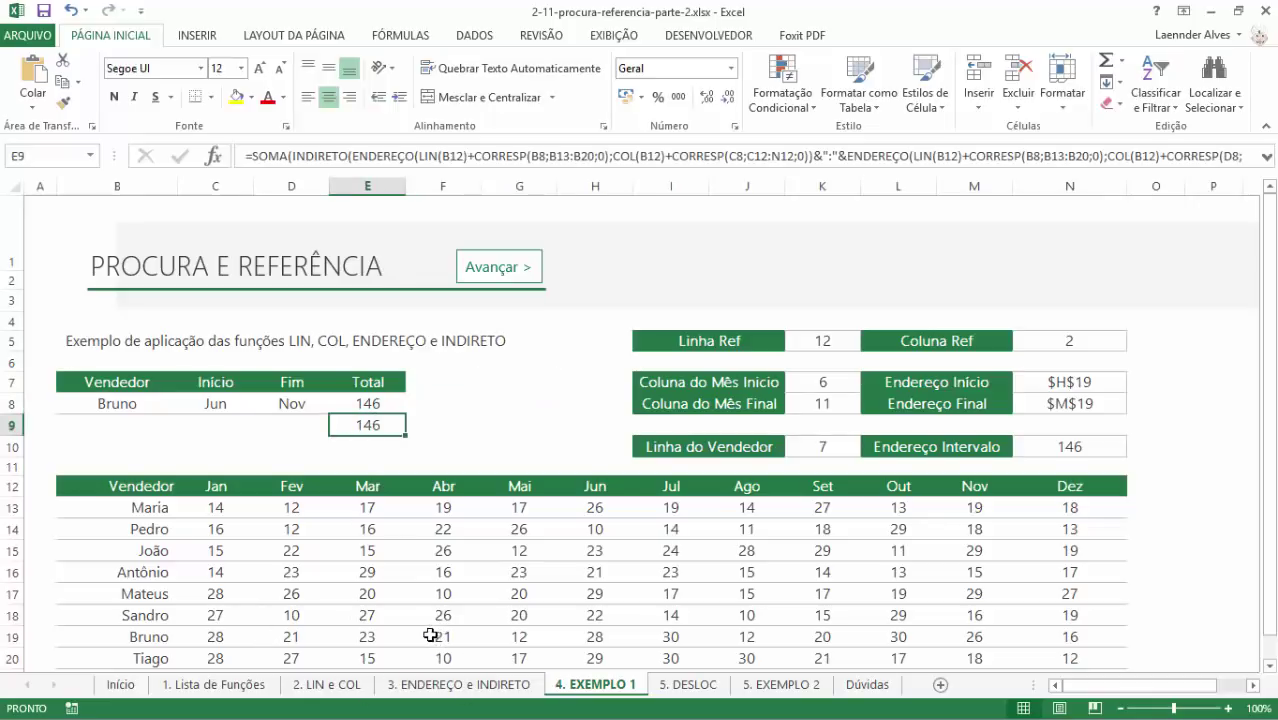
- Advance to the 5. DESLOC sheet and select the empty Ref value cell C8
{"action": "left_click", "coordinate": [488, 276]}
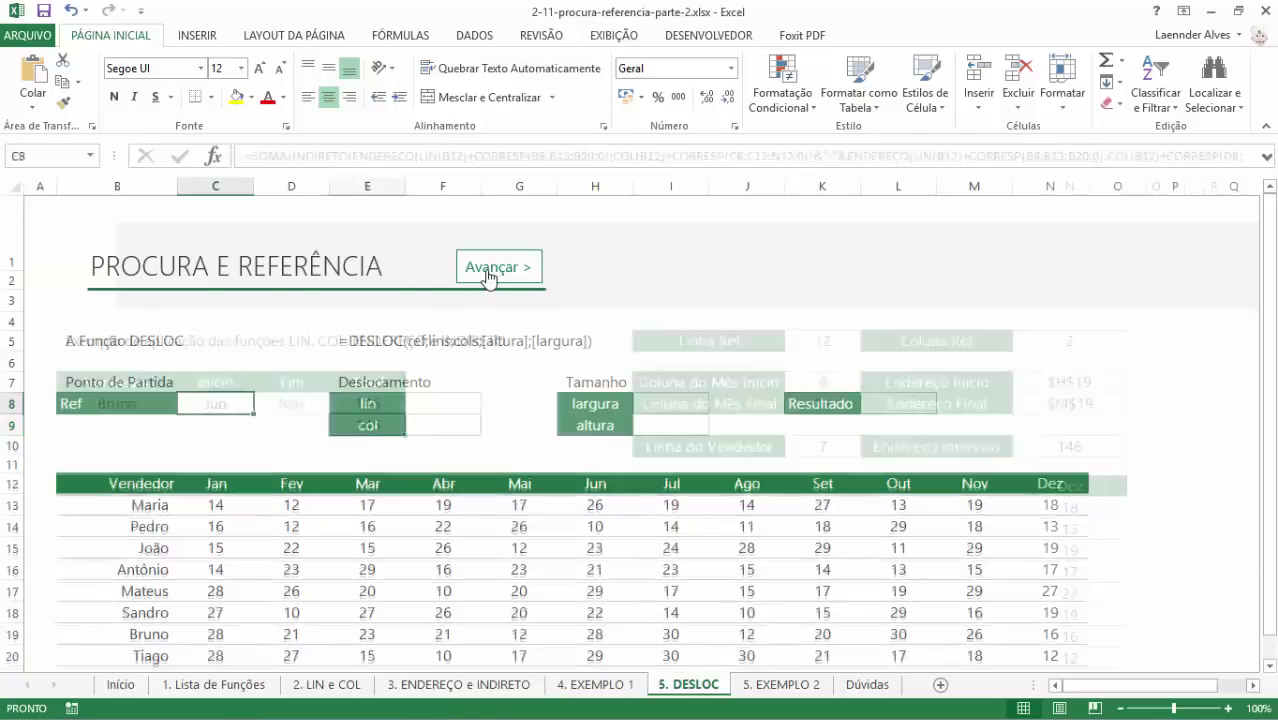
{"action": "left_click", "coordinate": [82, 343]}
{"action": "left_click", "coordinate": [250, 341]}
{"action": "left_click", "coordinate": [214, 400]}
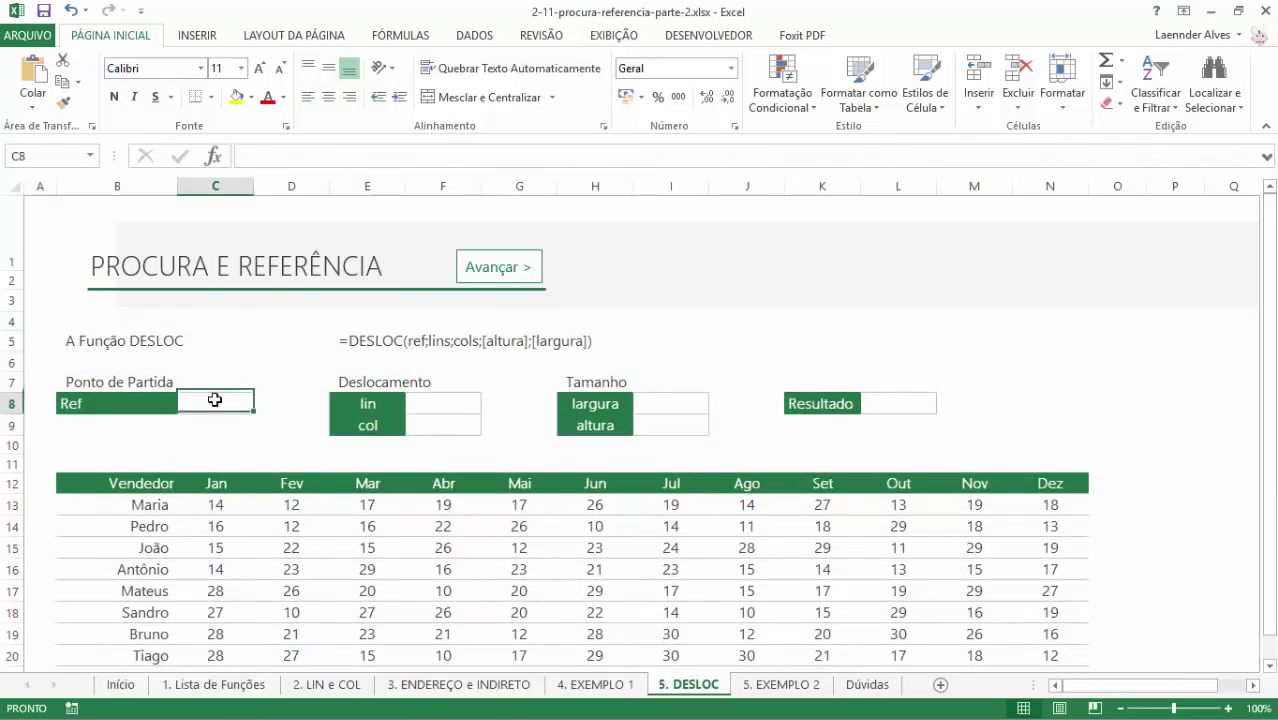
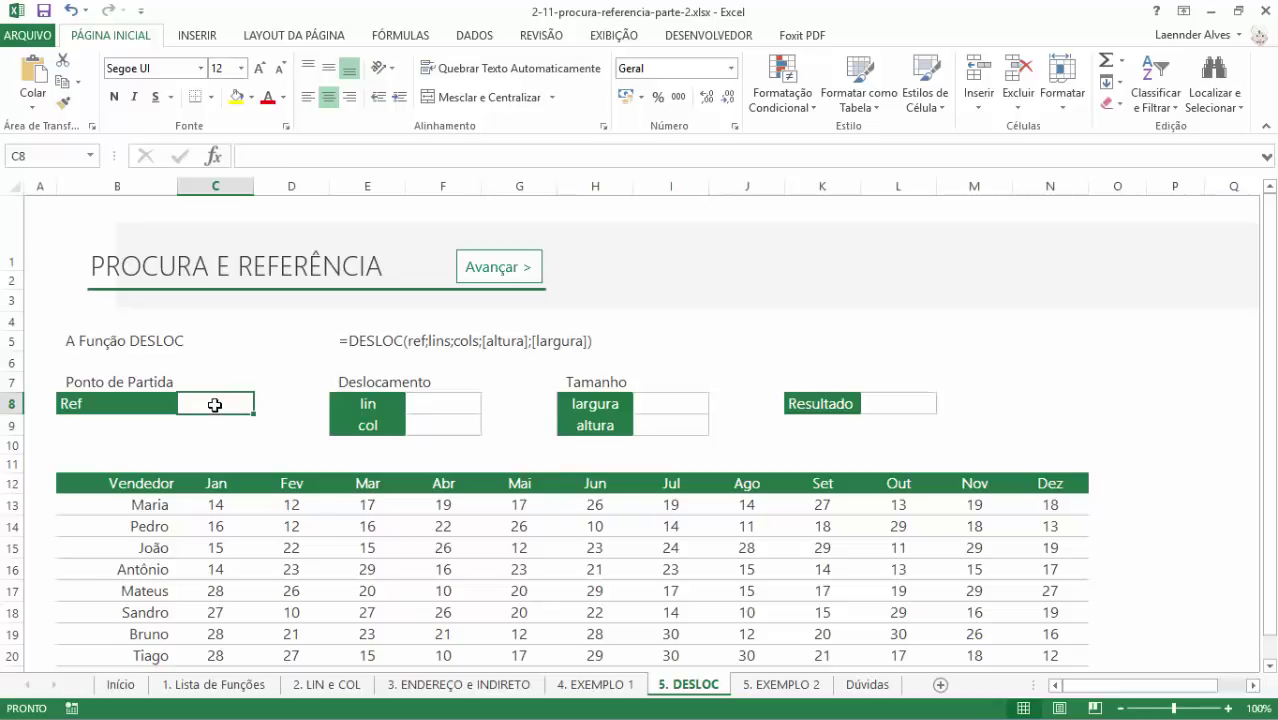
- Review the Vendedor header B12 and the lin and col offset cells F8 and F9
{"action": "left_click", "coordinate": [226, 381]}
{"action": "left_click", "coordinate": [224, 405]}
{"action": "left_click", "coordinate": [130, 482]}
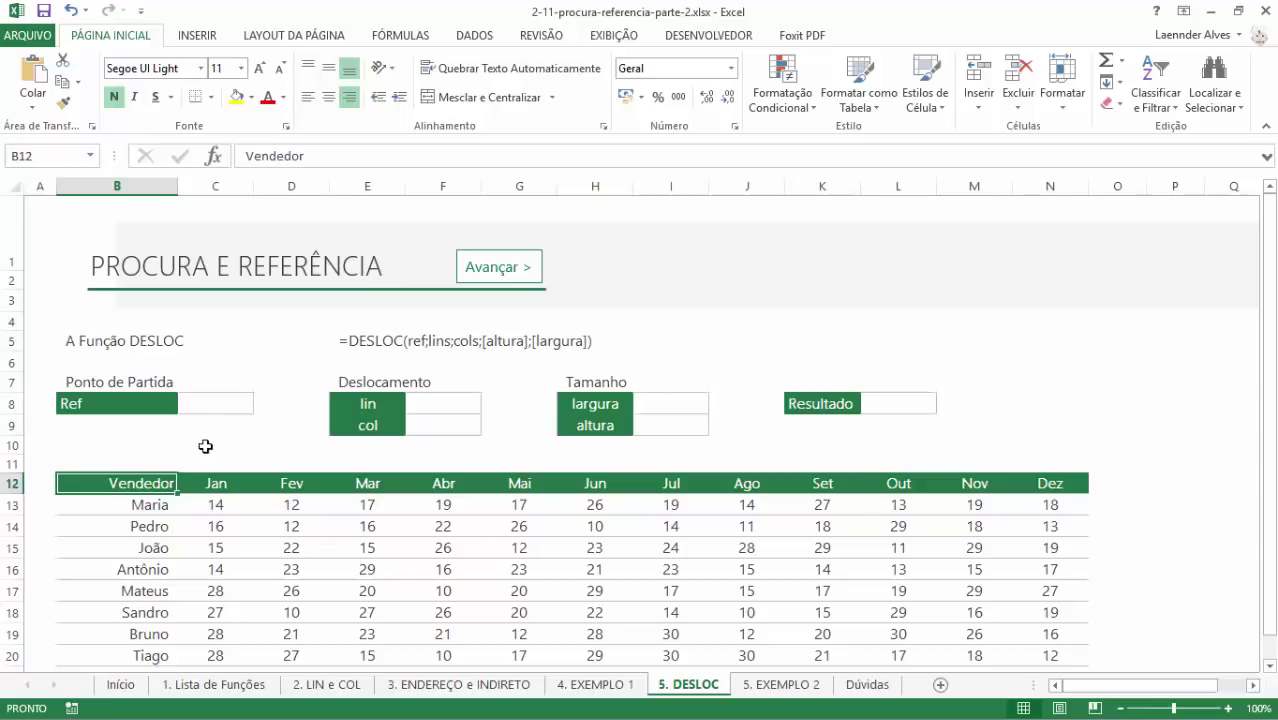
{"action": "left_click", "coordinate": [437, 423]}
{"action": "left_click", "coordinate": [434, 401]}
{"action": "left_click", "coordinate": [430, 425]}
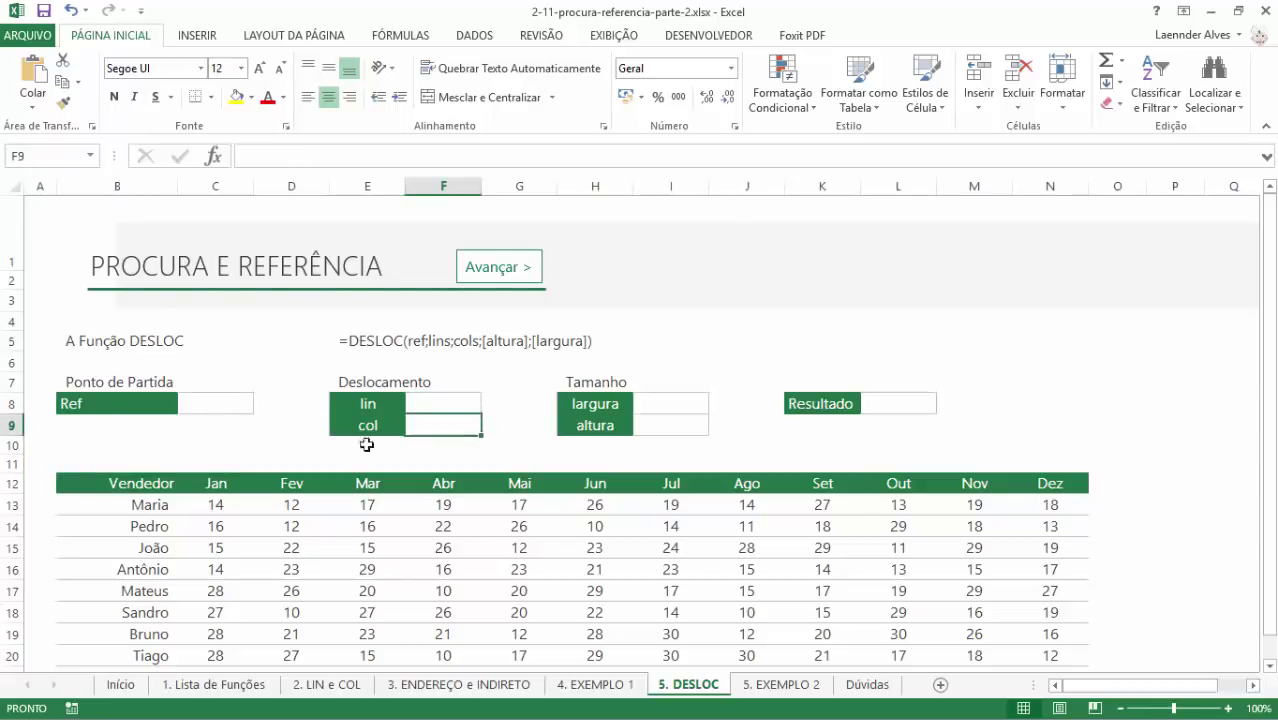
{"action": "left_click", "coordinate": [439, 404]}
- Check the Ref cell C8 and the largura and altura cells, then go to 4. EXEMPLO 1
{"action": "left_click", "coordinate": [137, 485]}
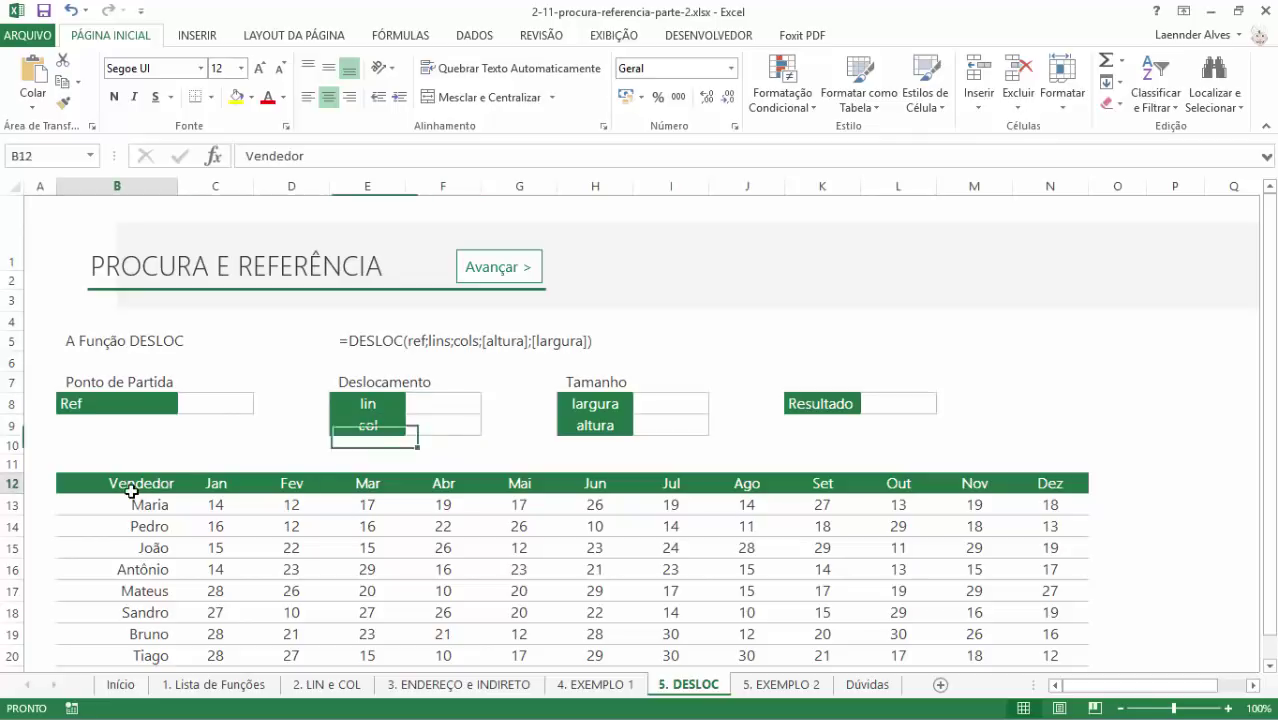
{"action": "left_click", "coordinate": [214, 408]}
{"action": "left_click", "coordinate": [141, 484]}
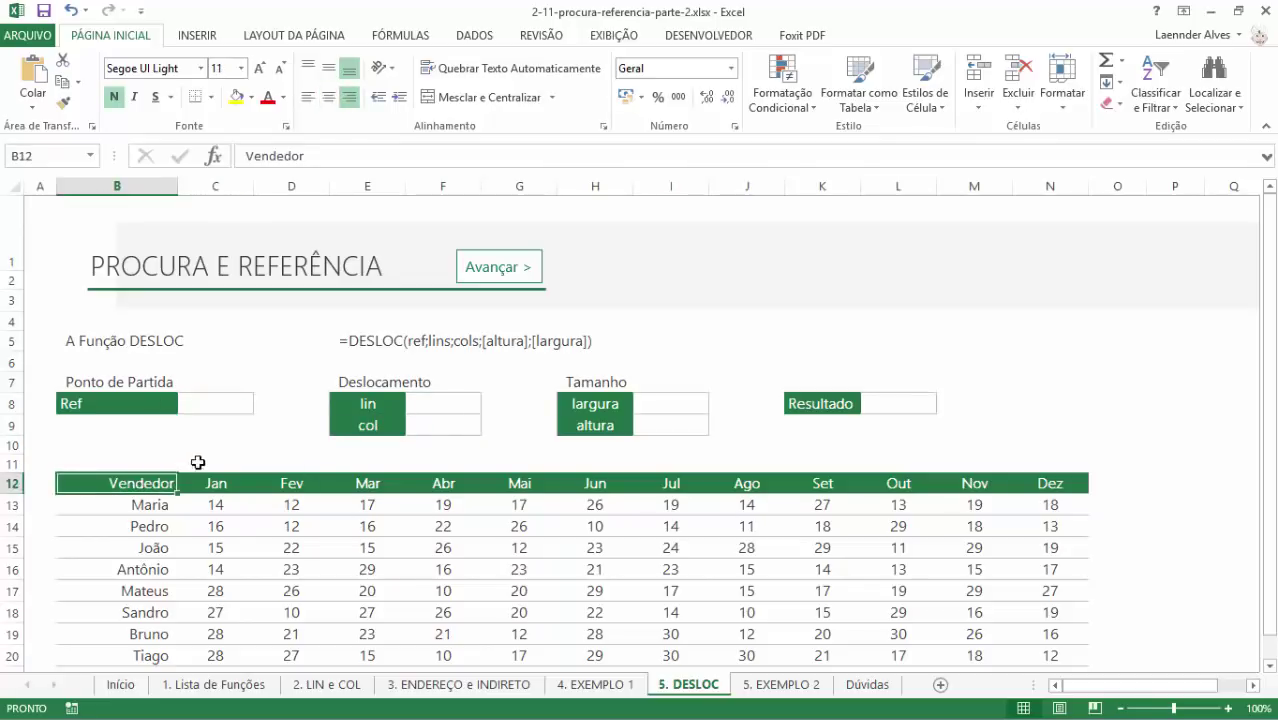
{"action": "left_click", "coordinate": [676, 402]}
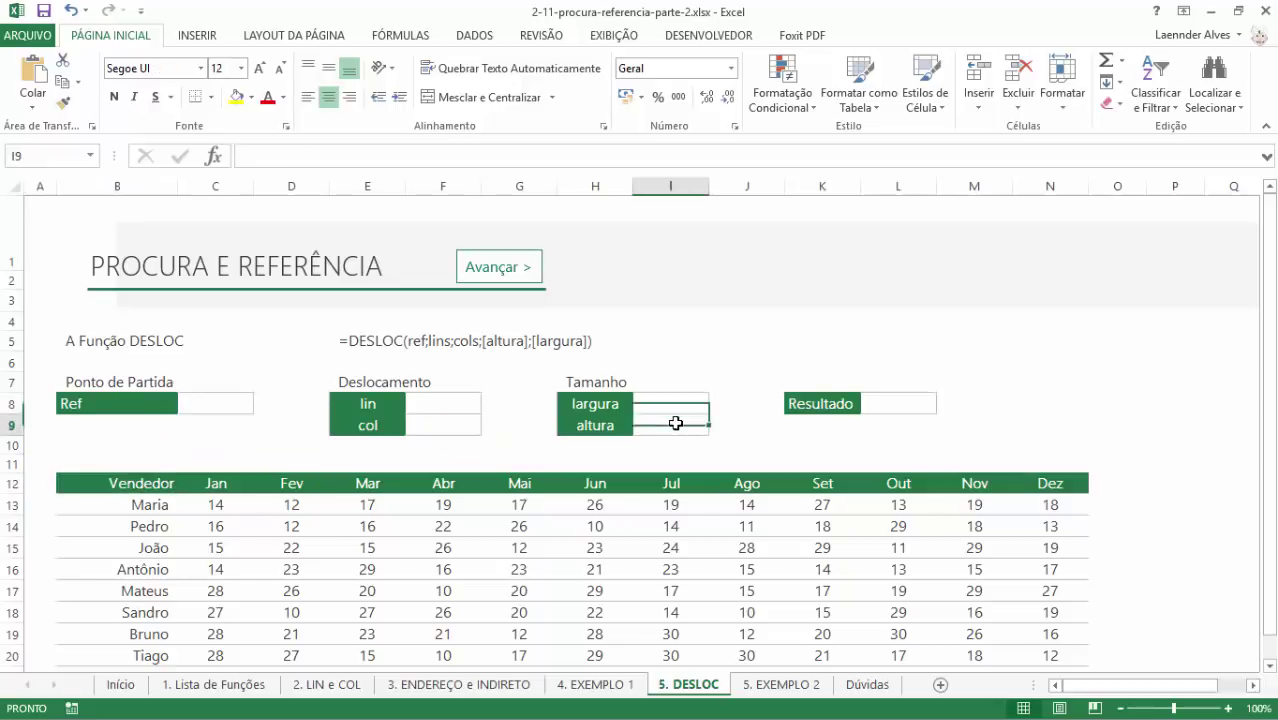
{"action": "left_click", "coordinate": [659, 428]}
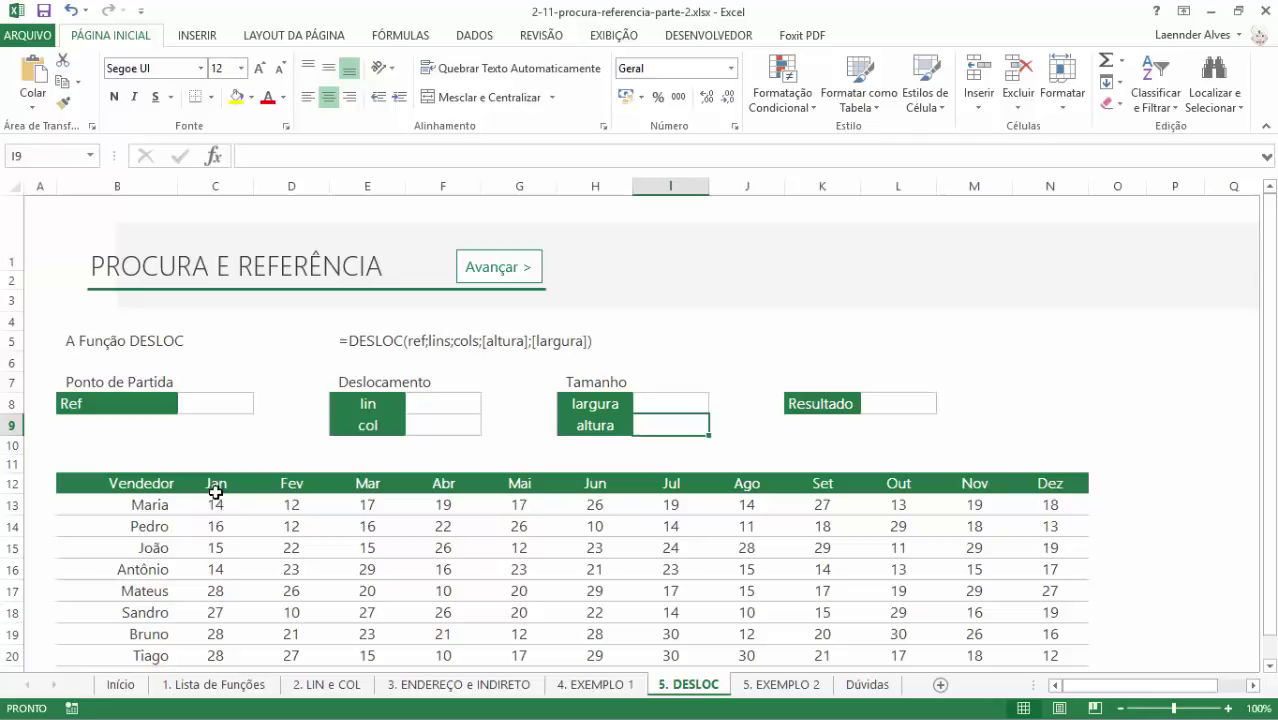
{"action": "left_click", "coordinate": [485, 670]}
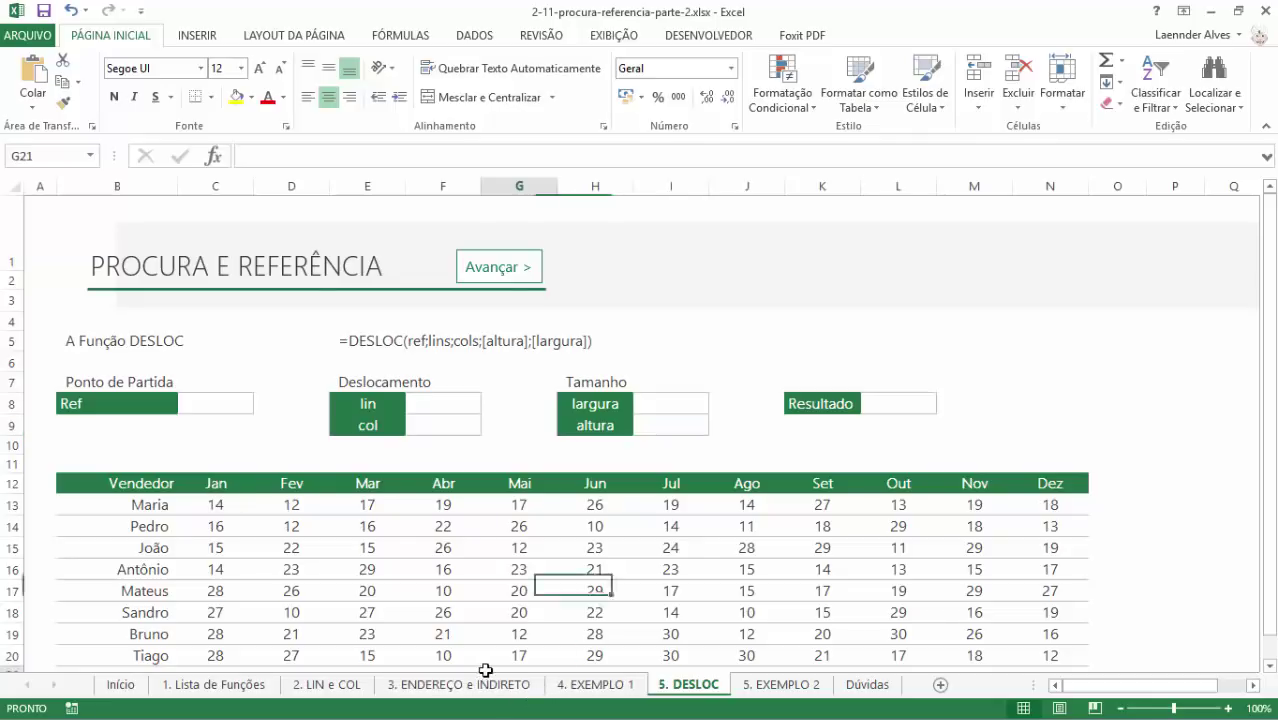
{"action": "left_click", "coordinate": [486, 684]}
- On 4. EXEMPLO 1, browse the salesperson names down to Bruno and the month headers
{"action": "left_click", "coordinate": [582, 690]}
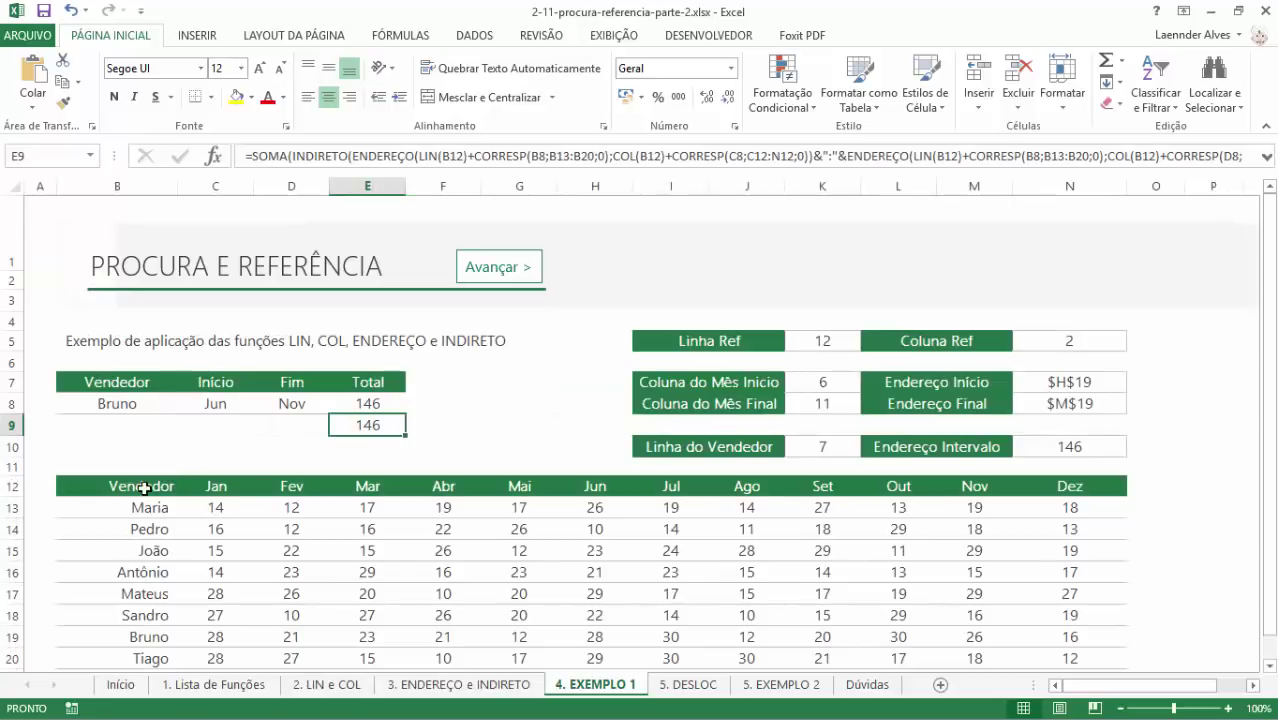
{"action": "left_click", "coordinate": [155, 480]}
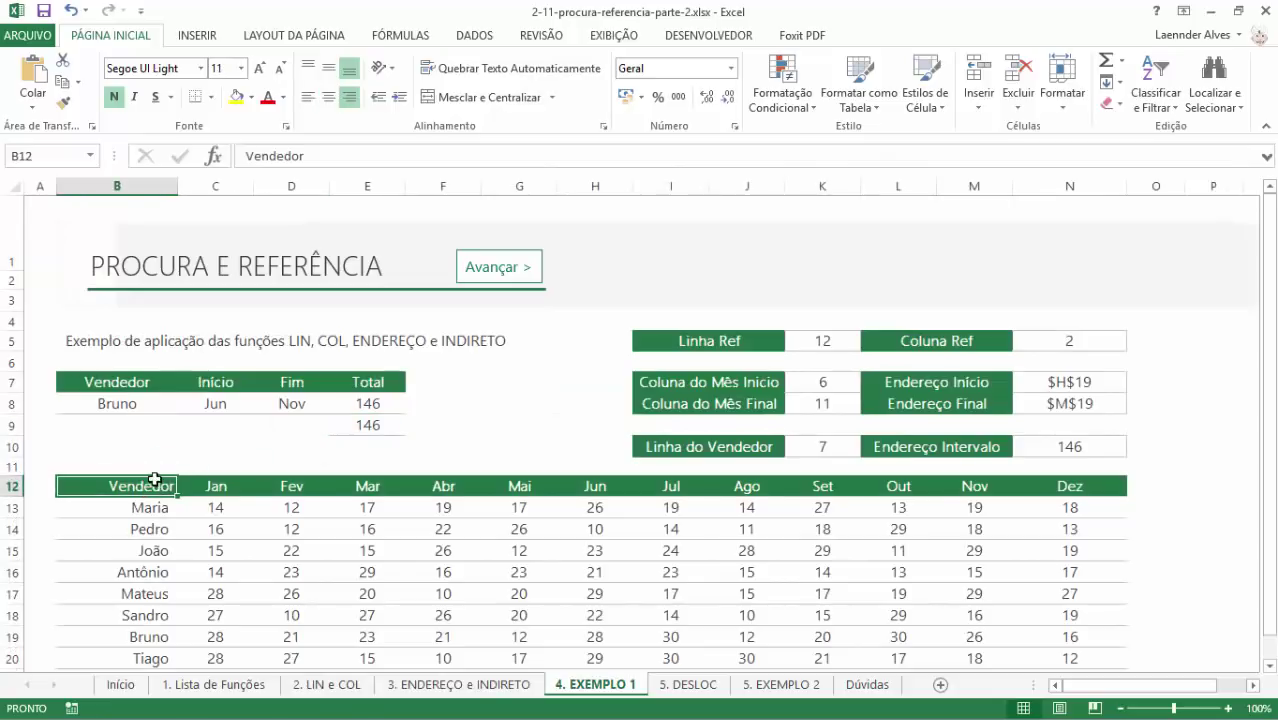
{"action": "left_click", "coordinate": [157, 507]}
{"action": "left_click", "coordinate": [155, 529]}
{"action": "left_click", "coordinate": [154, 550]}
{"action": "left_click", "coordinate": [153, 572]}
{"action": "left_click", "coordinate": [153, 594]}
{"action": "left_click", "coordinate": [152, 634]}
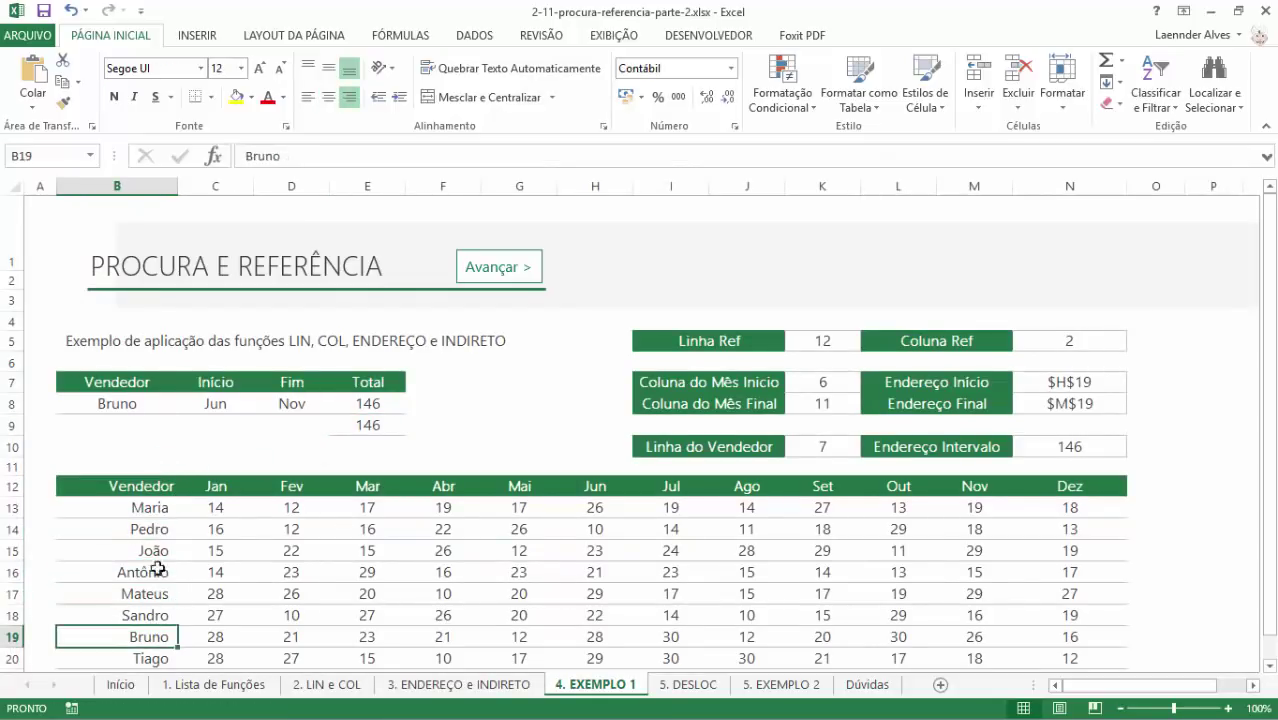
{"action": "left_click", "coordinate": [175, 490]}
{"action": "left_click", "coordinate": [215, 487]}
{"action": "left_click", "coordinate": [290, 486]}
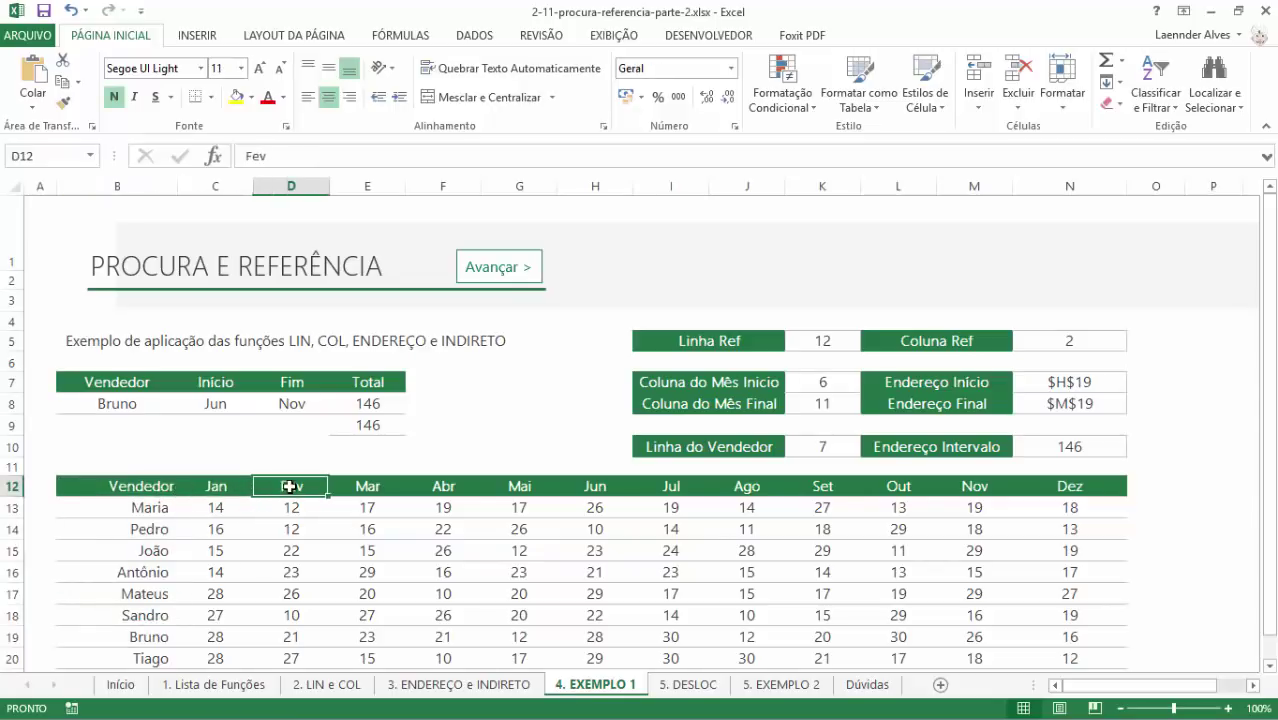
{"action": "left_click", "coordinate": [420, 483]}
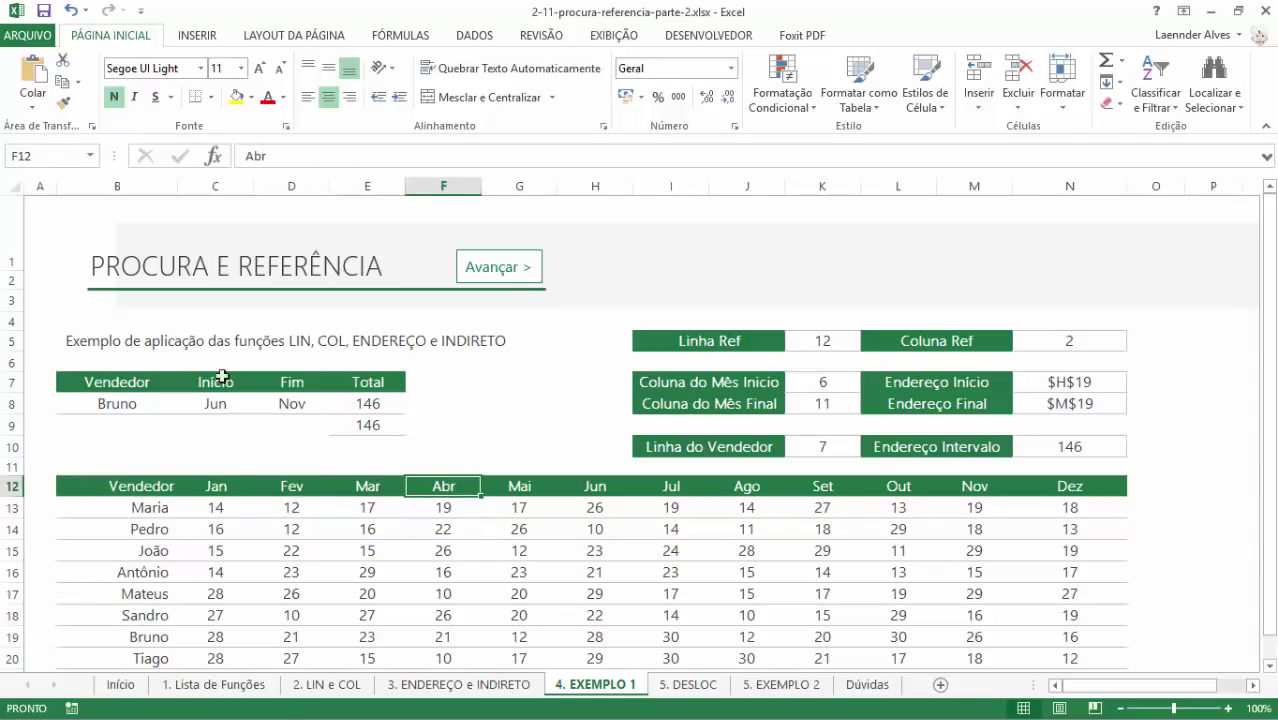
- Count rows down from the Vendedor header B12 to Bruno's row 19
{"action": "left_click", "coordinate": [145, 402]}
{"action": "left_click", "coordinate": [218, 402]}
{"action": "left_click", "coordinate": [143, 489]}
{"action": "left_click", "coordinate": [145, 508]}
{"action": "left_click", "coordinate": [148, 529]}
{"action": "left_click", "coordinate": [148, 550]}
{"action": "left_click", "coordinate": [148, 572]}
{"action": "left_click", "coordinate": [151, 594]}
{"action": "left_click", "coordinate": [148, 615]}
{"action": "left_click", "coordinate": [143, 637]}
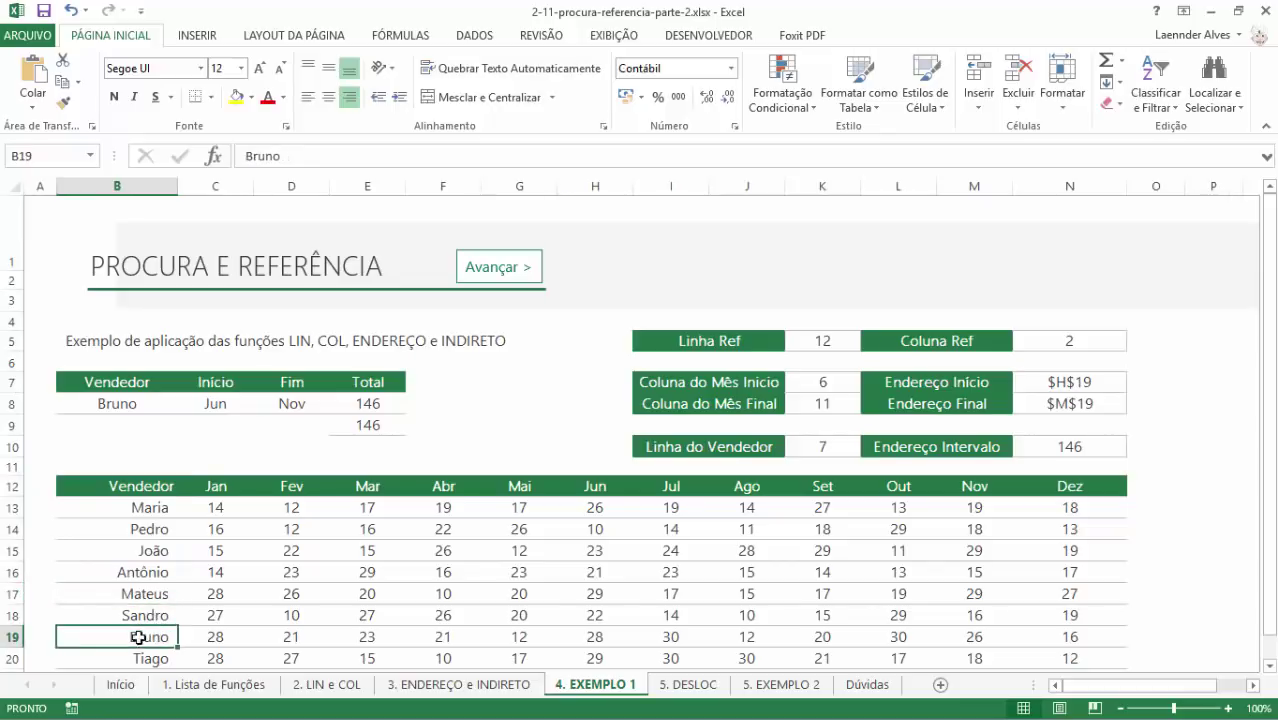
- Select Bruno's June to November sales H19:M19 to see the sum 146, then return to 5. DESLOC
{"action": "left_click", "coordinate": [134, 487]}
{"action": "left_click", "coordinate": [143, 636]}
{"action": "left_click", "coordinate": [228, 636]}
{"action": "left_click", "coordinate": [300, 636]}
{"action": "left_click", "coordinate": [372, 636]}
{"action": "left_click", "coordinate": [448, 636]}
{"action": "left_click", "coordinate": [500, 636]}
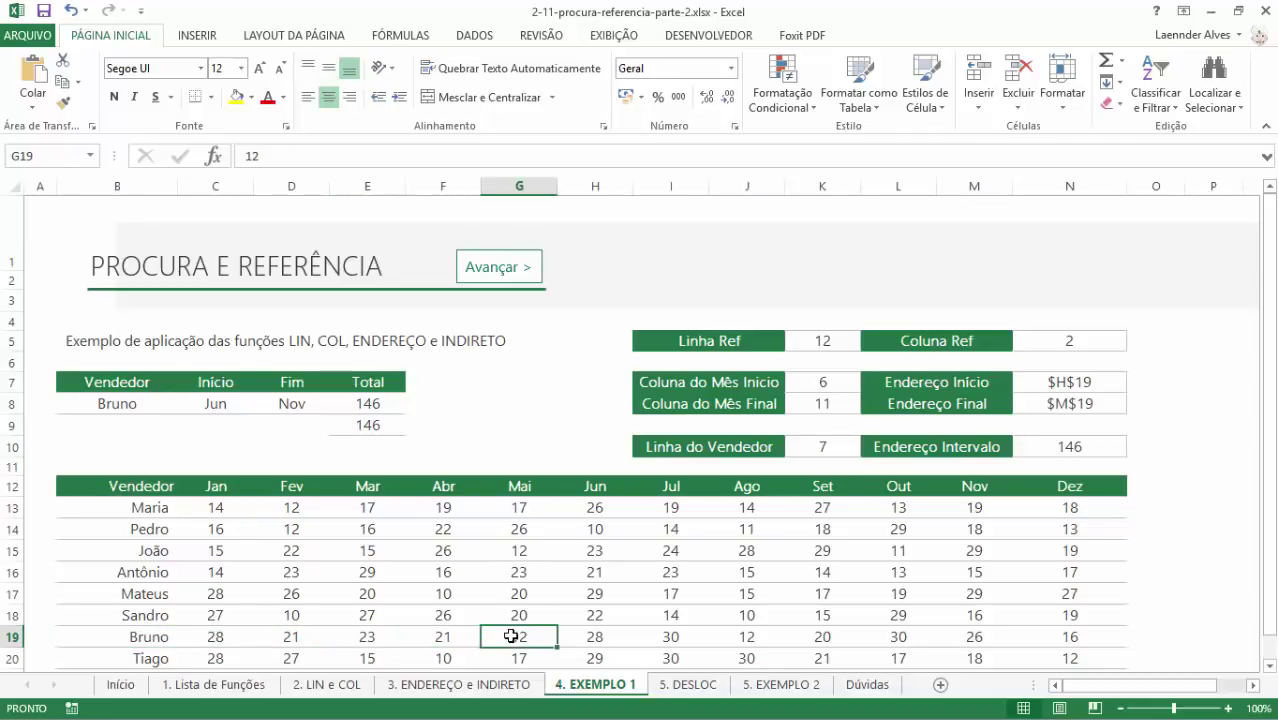
{"action": "left_click", "coordinate": [576, 636]}
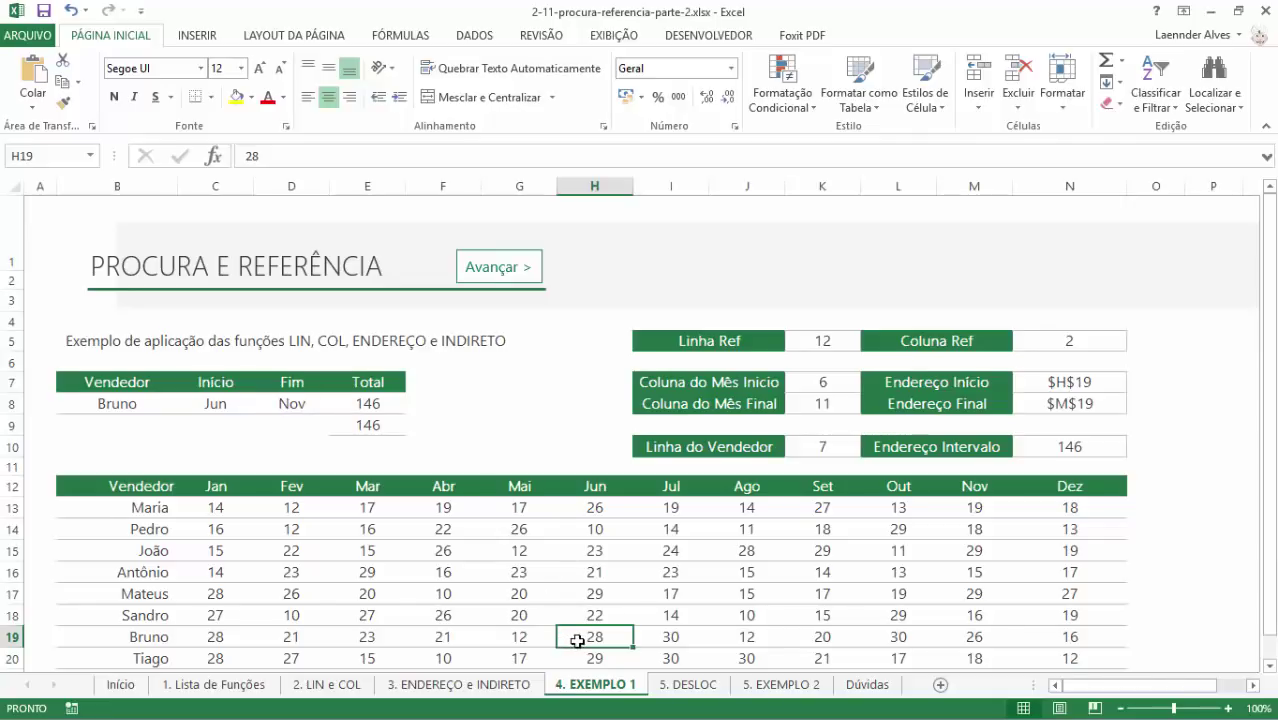
{"action": "left_click_drag", "start_coordinate": [605, 635], "coordinate": [1005, 645]}
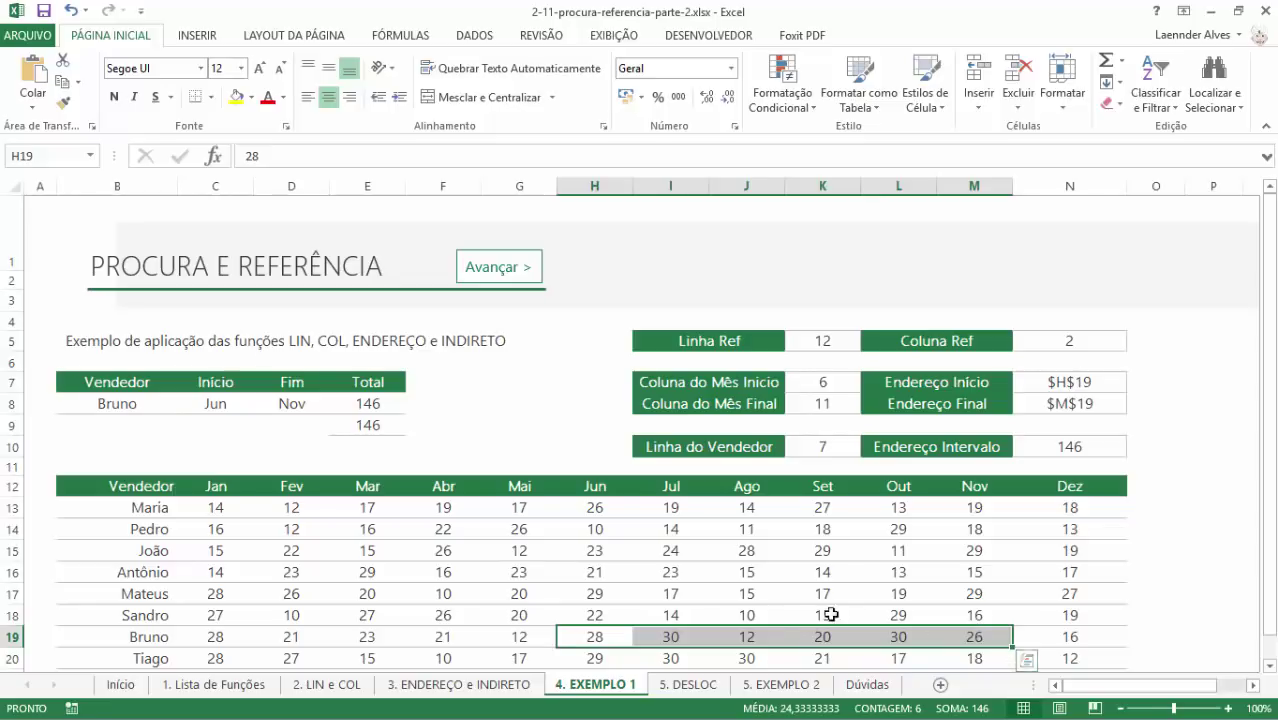
{"action": "left_click", "coordinate": [692, 684]}
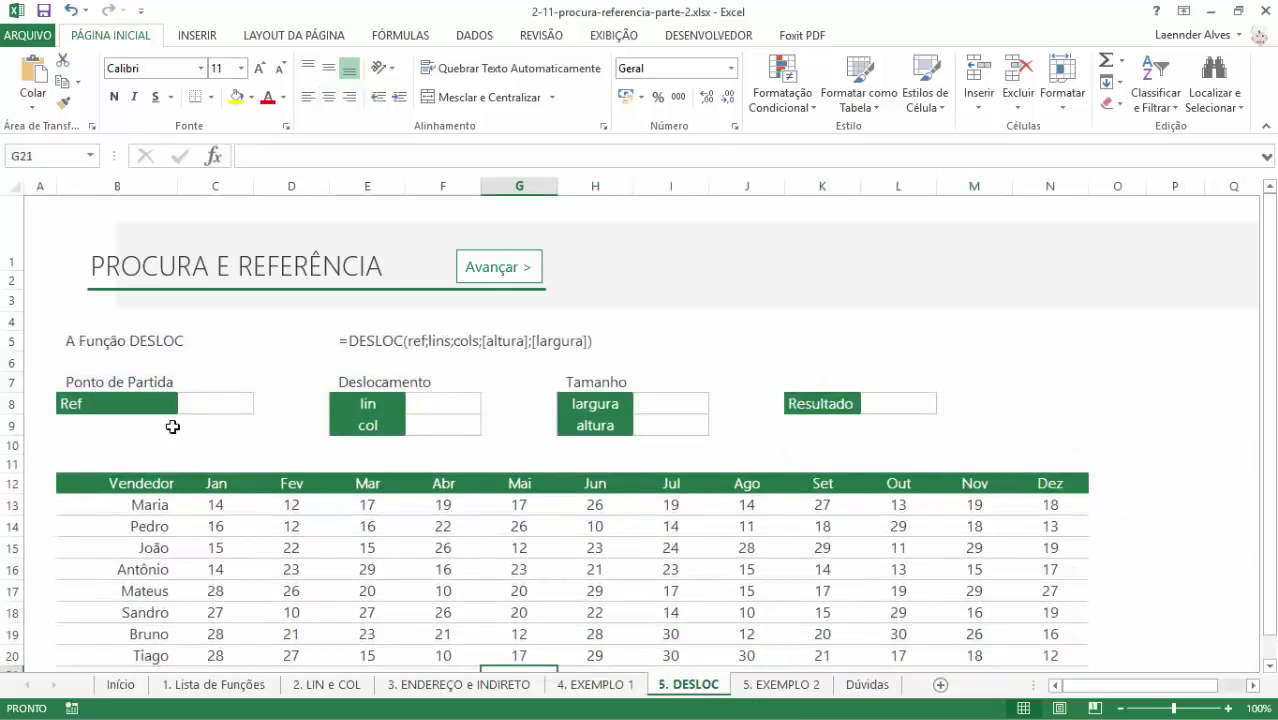
- Enter B12 in the Ref cell C8
{"action": "left_click", "coordinate": [204, 405]}
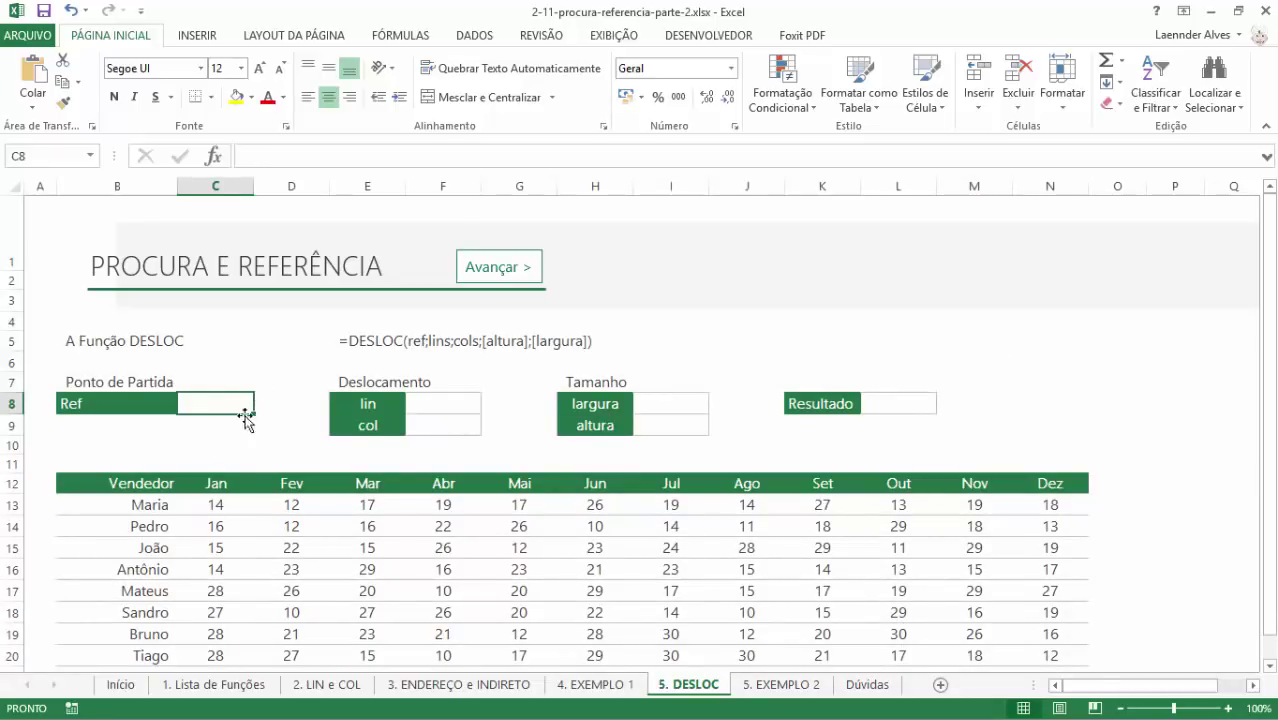
{"action": "left_click", "coordinate": [128, 483]}
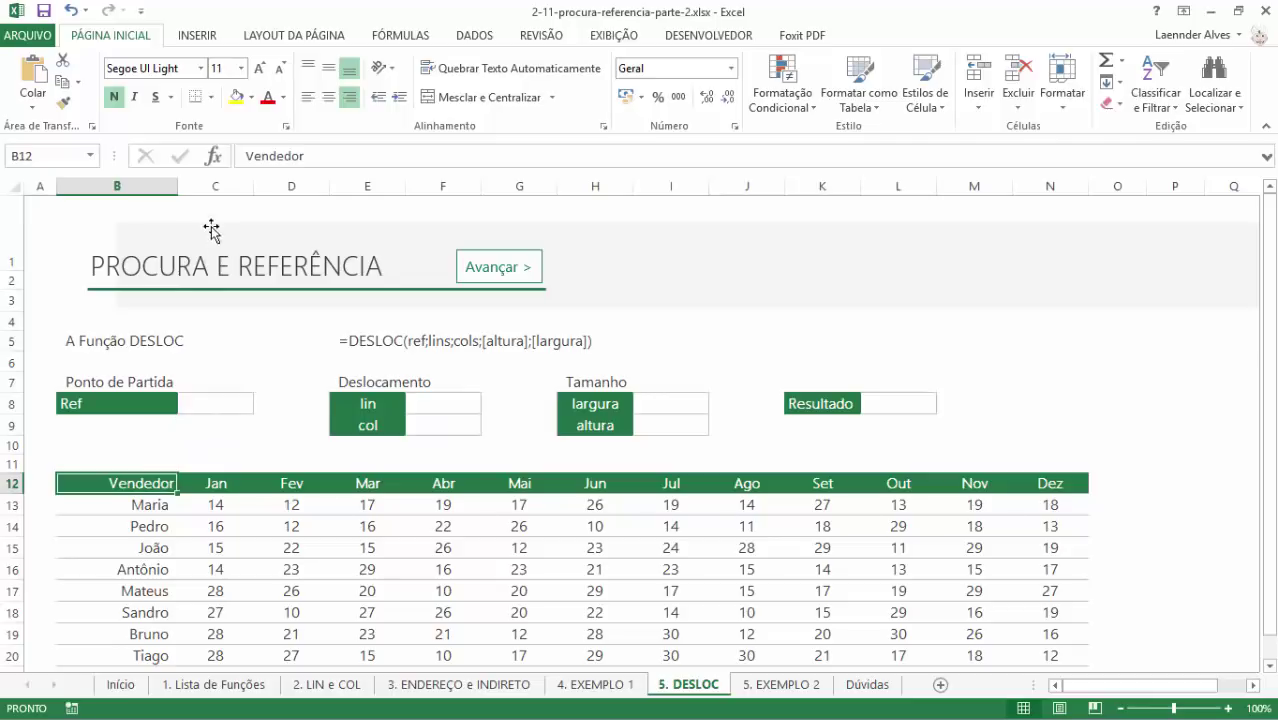
{"action": "left_click", "coordinate": [210, 404]}
{"action": "type", "text": "b12"}
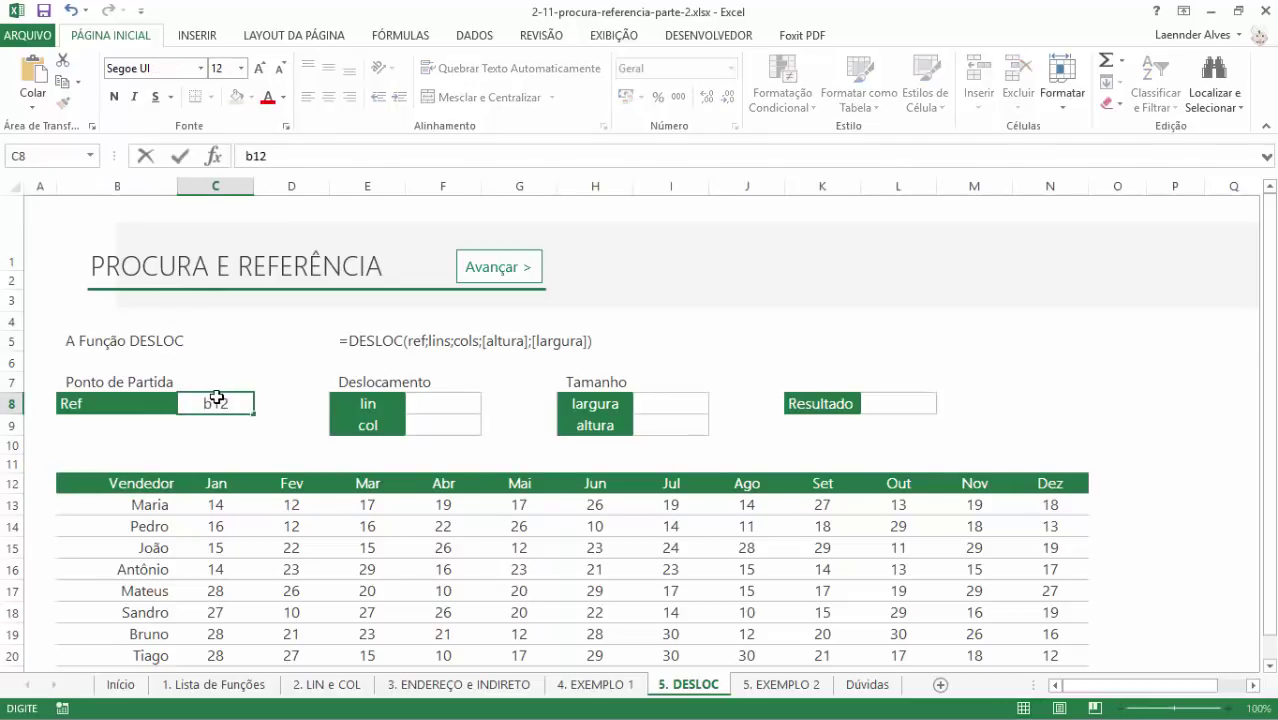
{"action": "type", "text": "B12"}
{"action": "key", "text": "Return"}
- Compare the Ref value with the Vendedor header B12 and select the Resultado cell L8
{"action": "left_click", "coordinate": [218, 404]}
{"action": "left_click", "coordinate": [131, 484]}
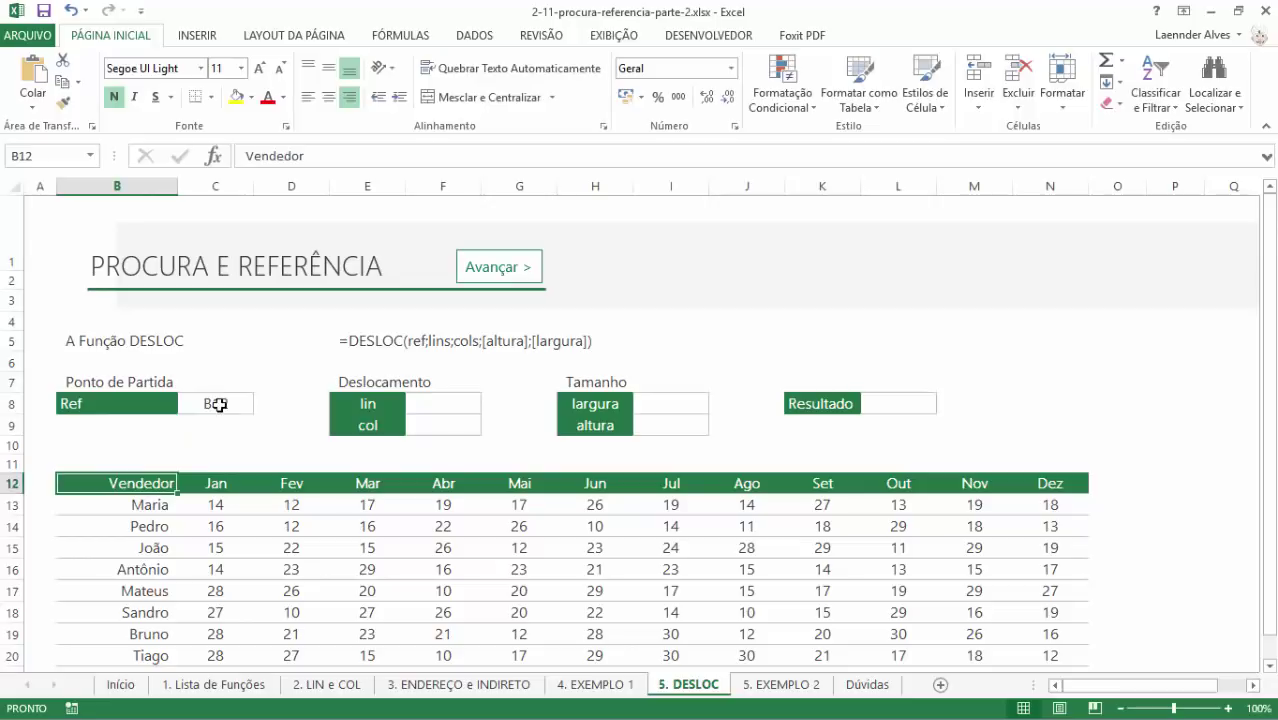
{"action": "left_click", "coordinate": [896, 403]}
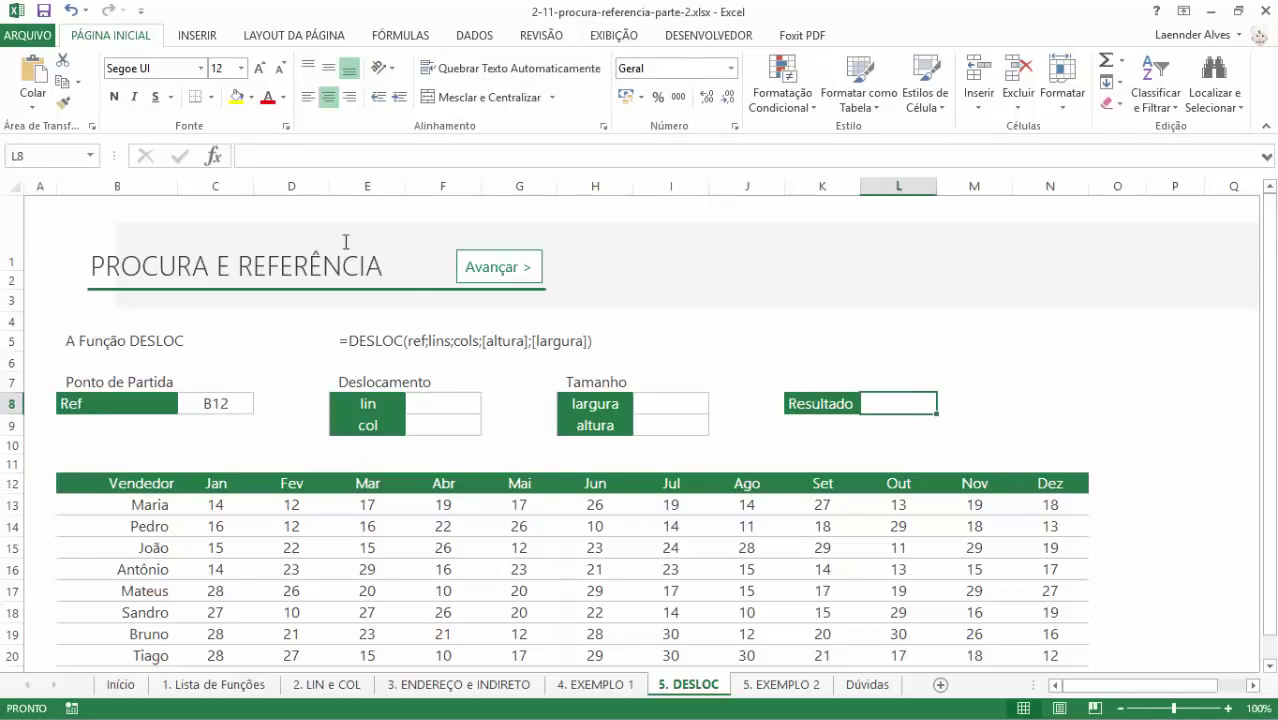
{"action": "left_click", "coordinate": [218, 403]}
{"action": "left_click", "coordinate": [884, 405]}
{"action": "left_click", "coordinate": [134, 494]}
{"action": "left_click", "coordinate": [125, 483]}
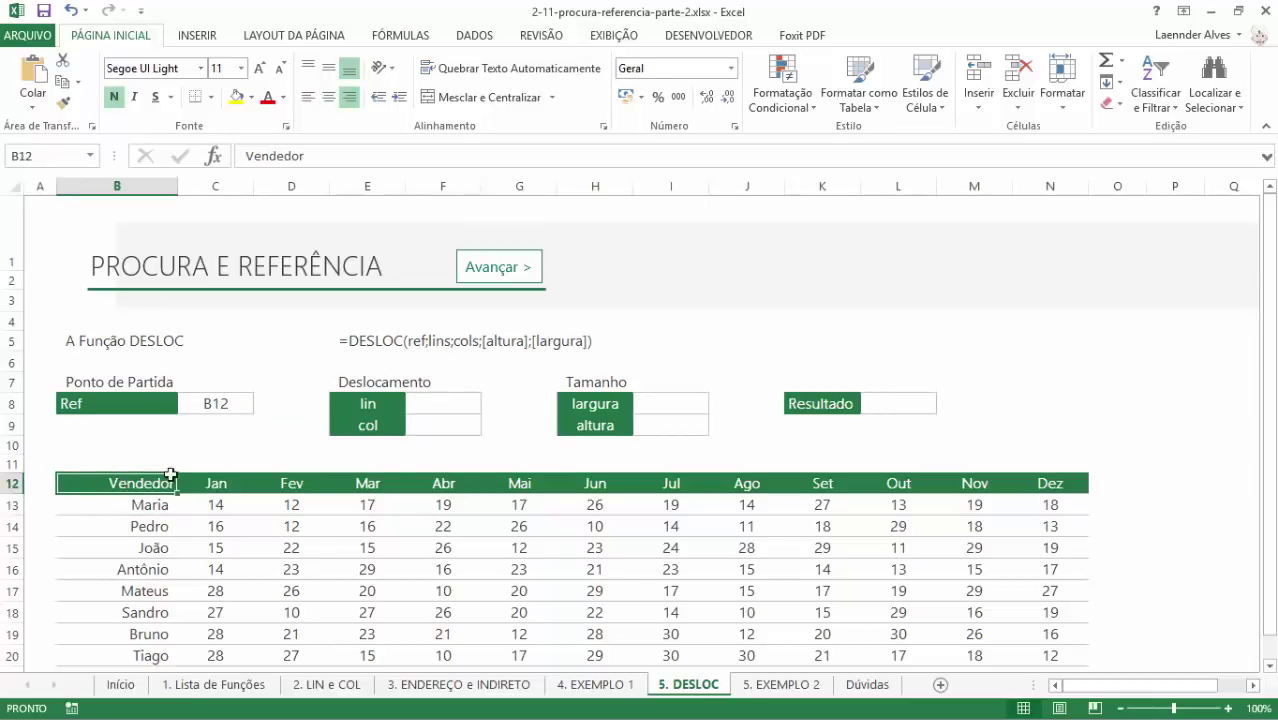
{"action": "left_click", "coordinate": [899, 403]}
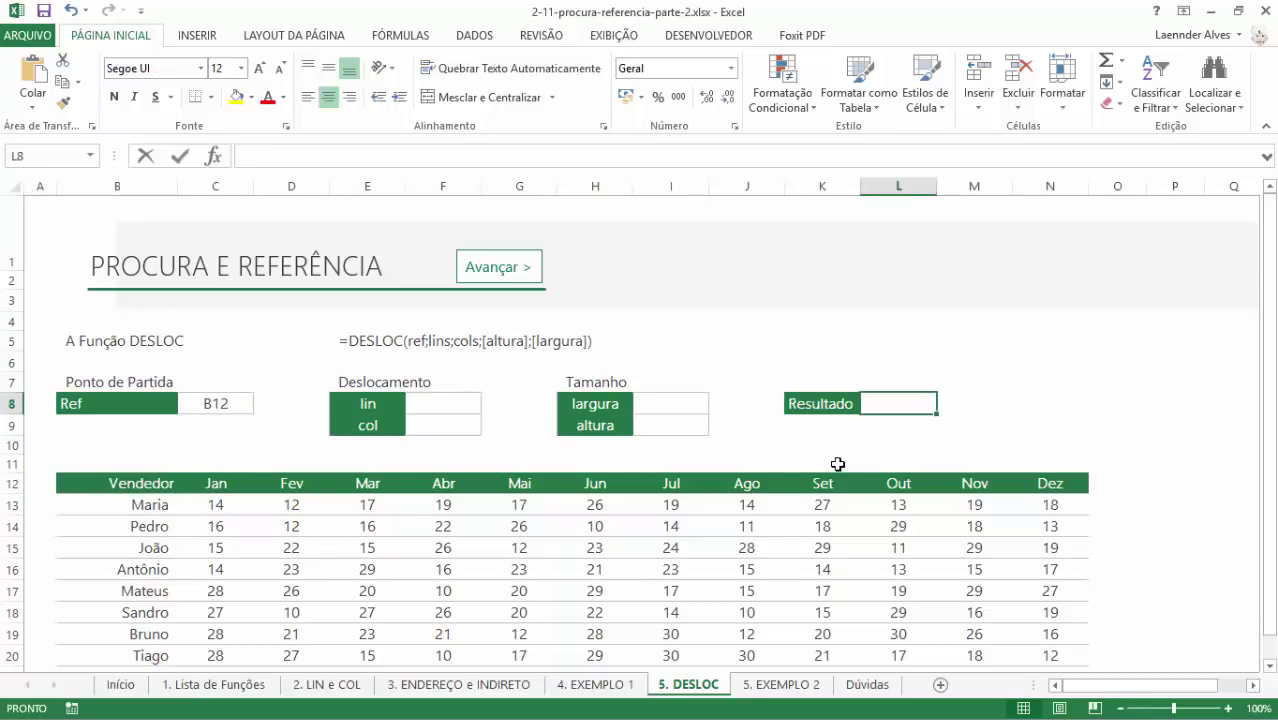
- Enter =DESLOC(B12;F8;F9) in the Resultado cell L8
{"action": "type", "text": "=DESLOC"}
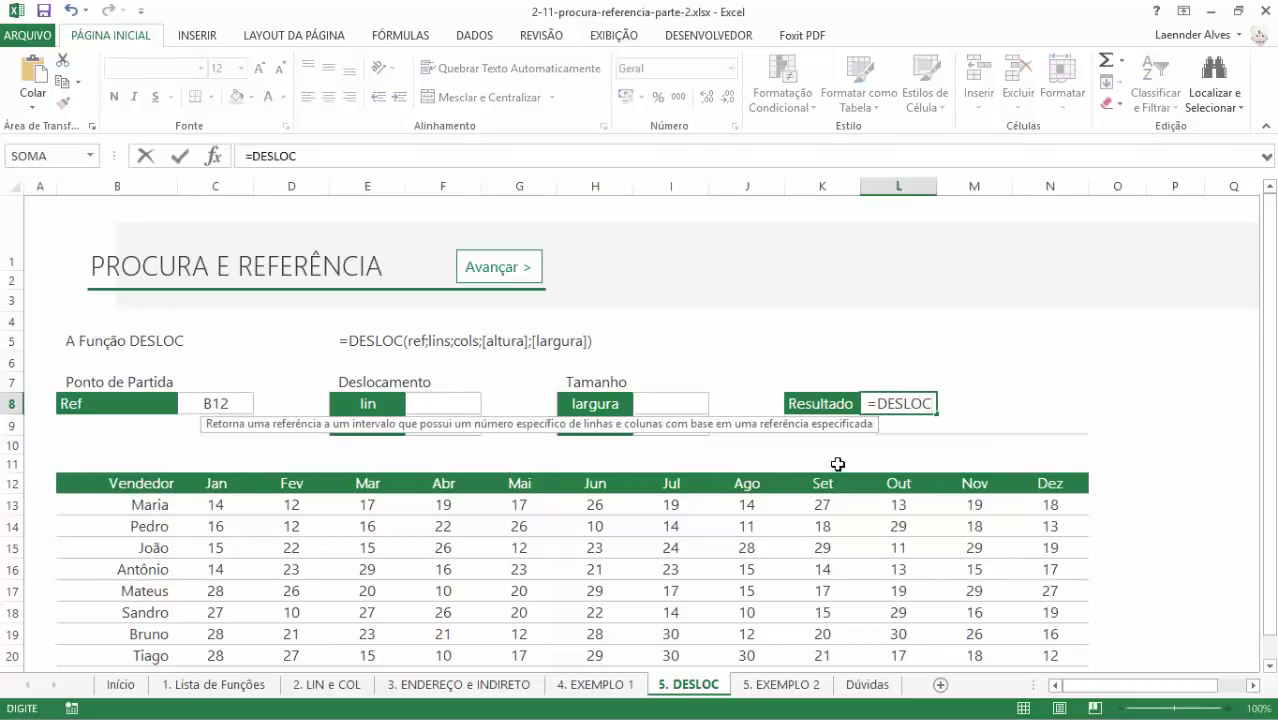
{"action": "type", "text": "("}
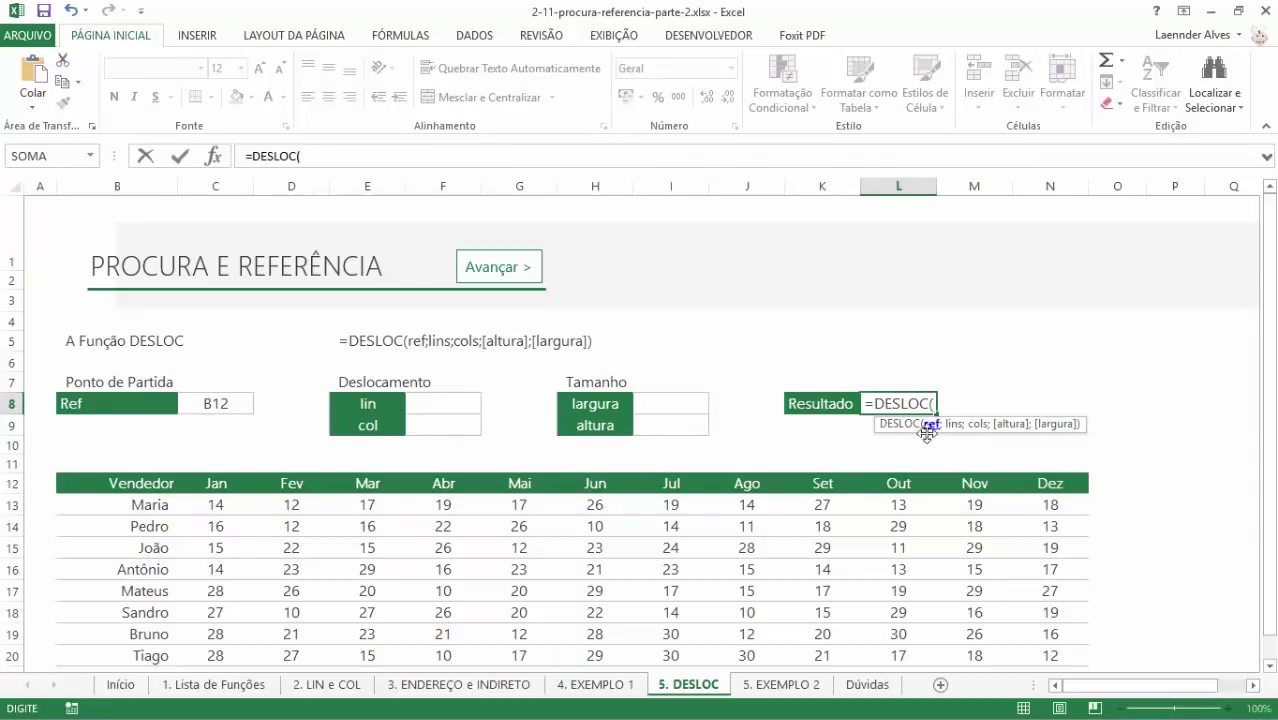
{"action": "left_click", "coordinate": [130, 483]}
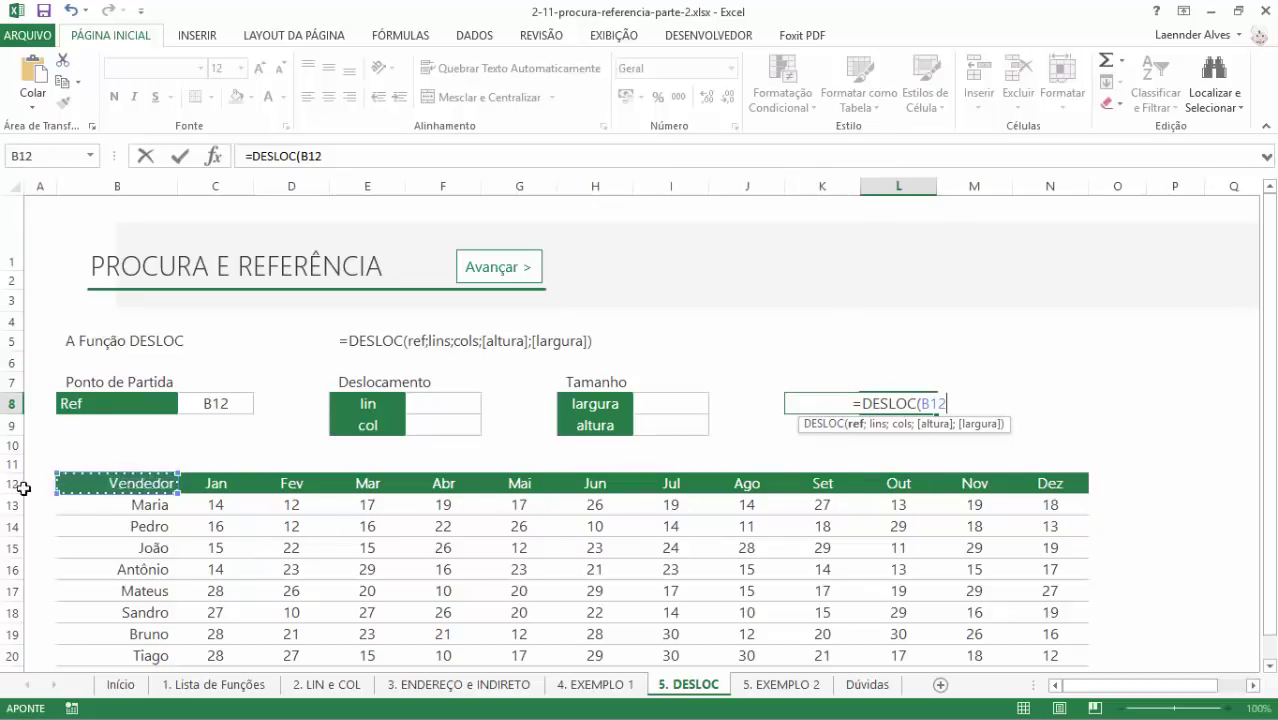
{"action": "type", "text": ";"}
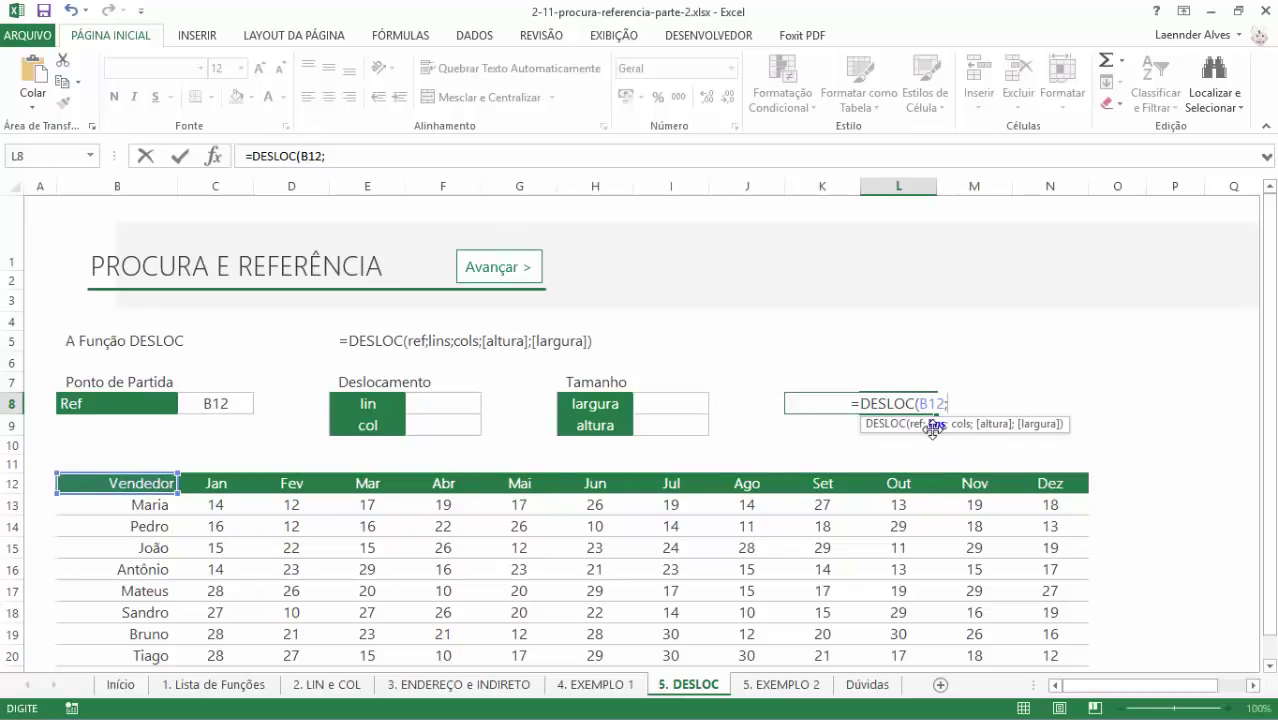
{"action": "left_click", "coordinate": [461, 403]}
{"action": "type", "text": ";"}
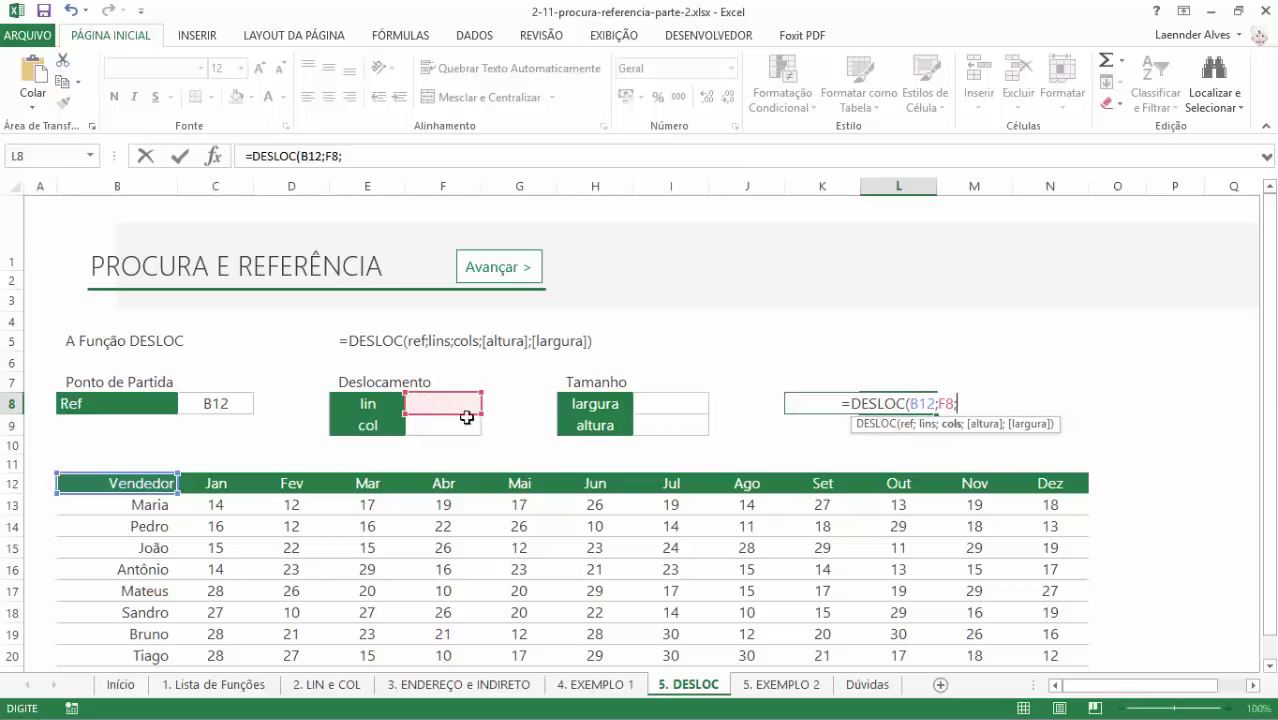
{"action": "left_click", "coordinate": [466, 421]}
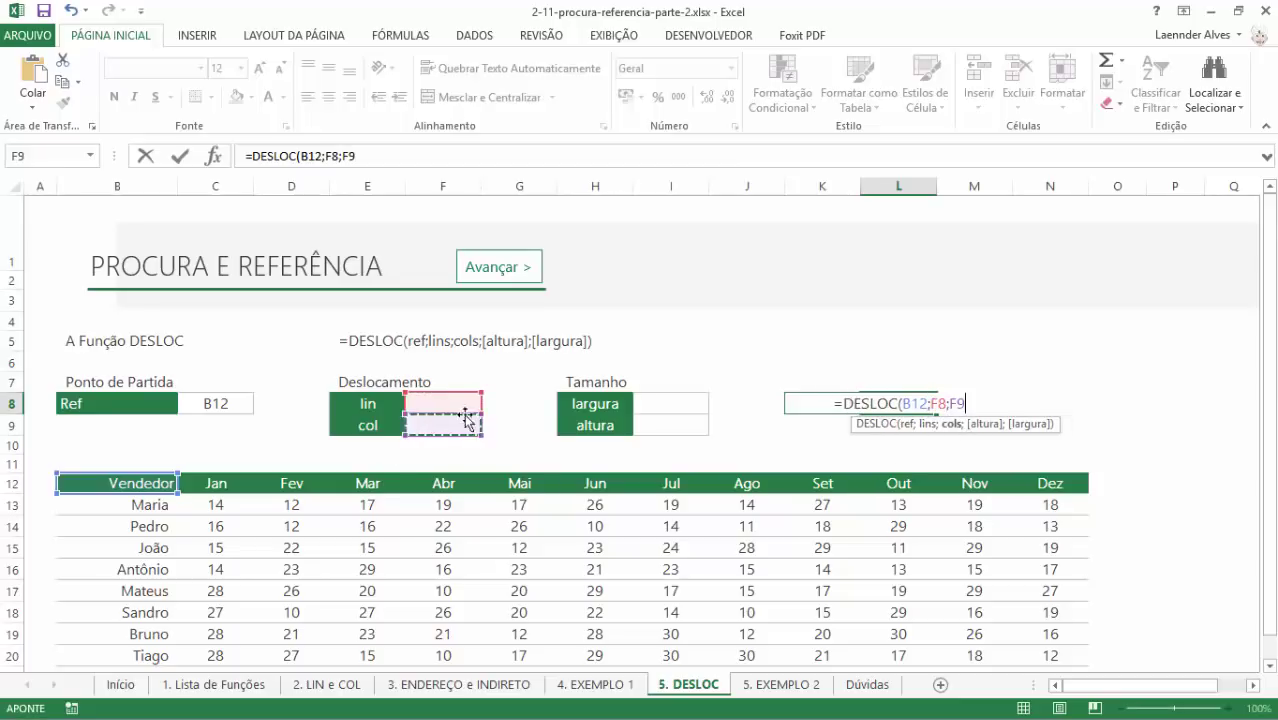
{"action": "type", "text": ")"}
{"action": "key", "text": "ctrl+Return"}
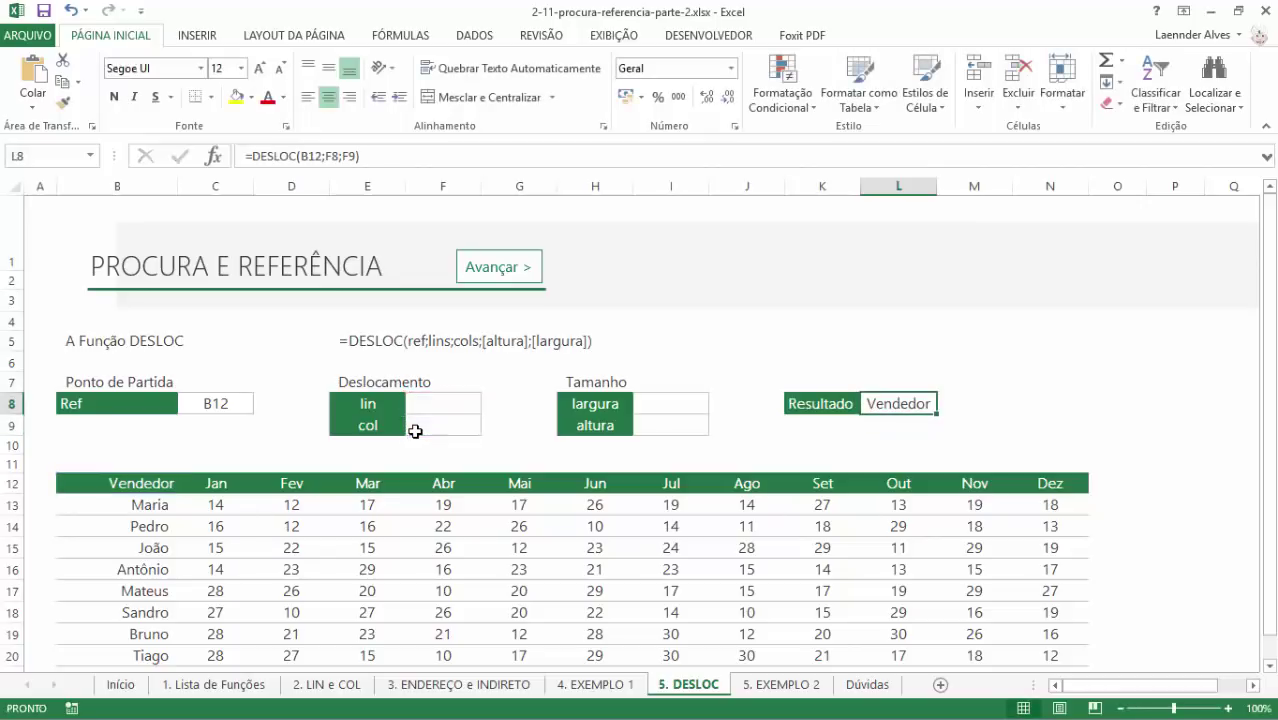
- Set lin F8 to 2, counting down from Vendedor to Pedro's row
{"action": "left_click", "coordinate": [447, 406]}
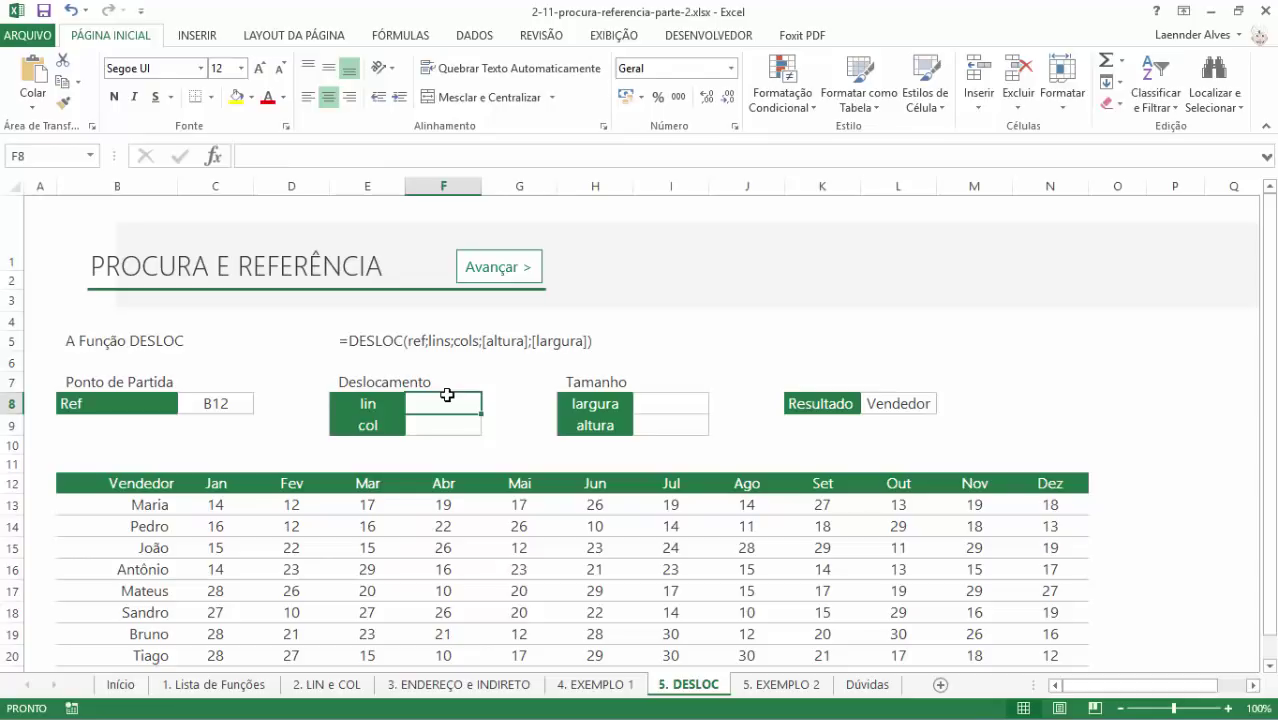
{"action": "type", "text": "2"}
{"action": "key", "text": "Return"}
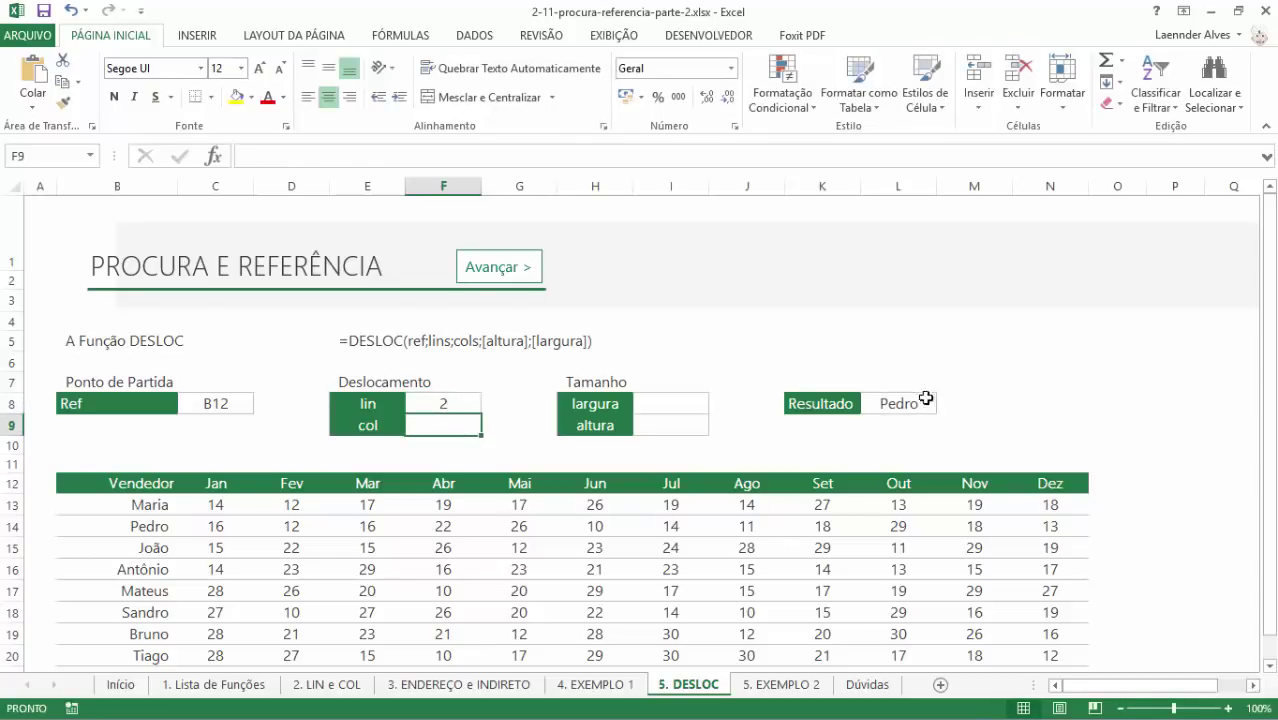
{"action": "left_click", "coordinate": [925, 398]}
{"action": "left_click", "coordinate": [137, 482]}
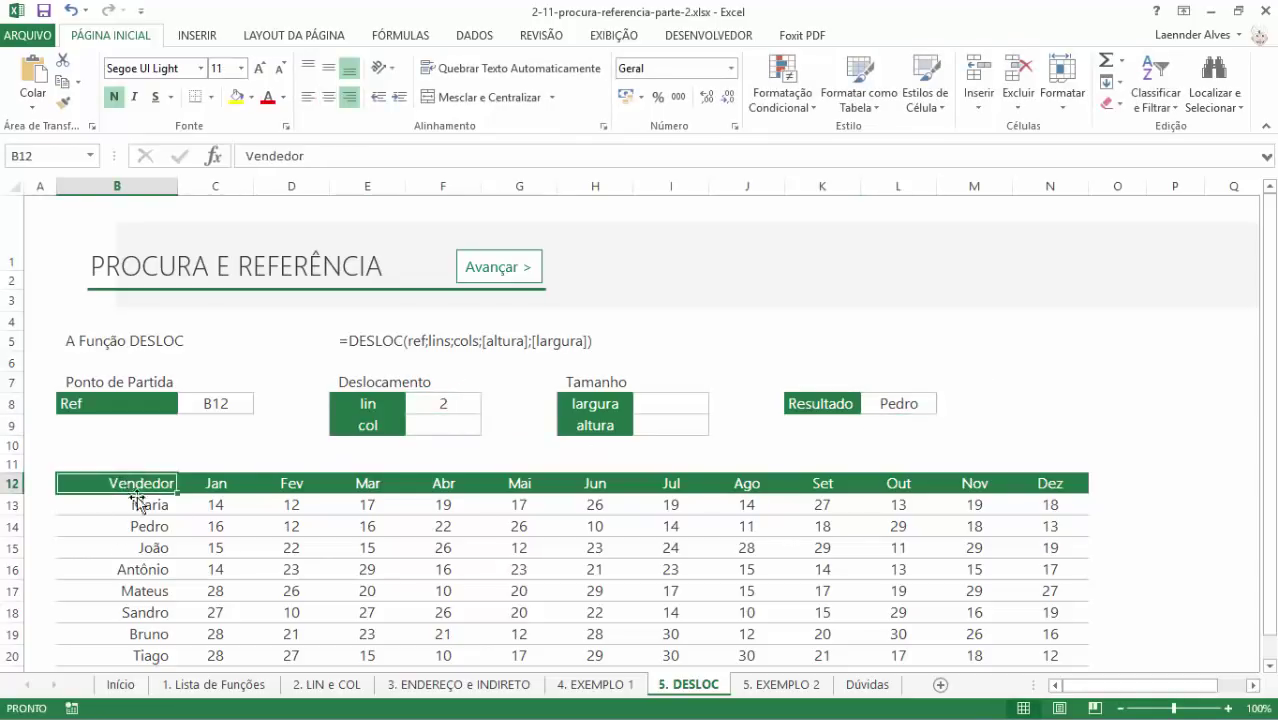
{"action": "left_click", "coordinate": [143, 505]}
{"action": "left_click", "coordinate": [150, 527]}
- Set col F9 to 5 and trace across Pedro's row to his Mai value, 26
{"action": "left_click", "coordinate": [447, 424]}
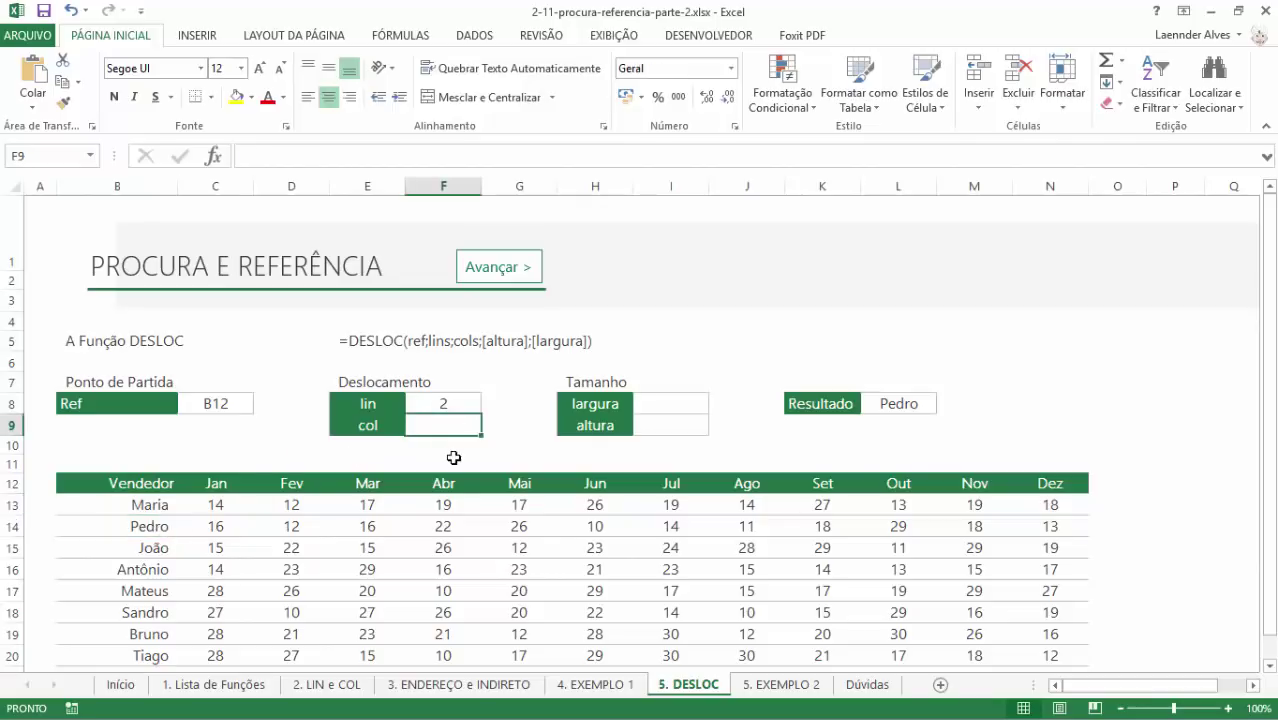
{"action": "type", "text": "5"}
{"action": "key", "text": "Return"}
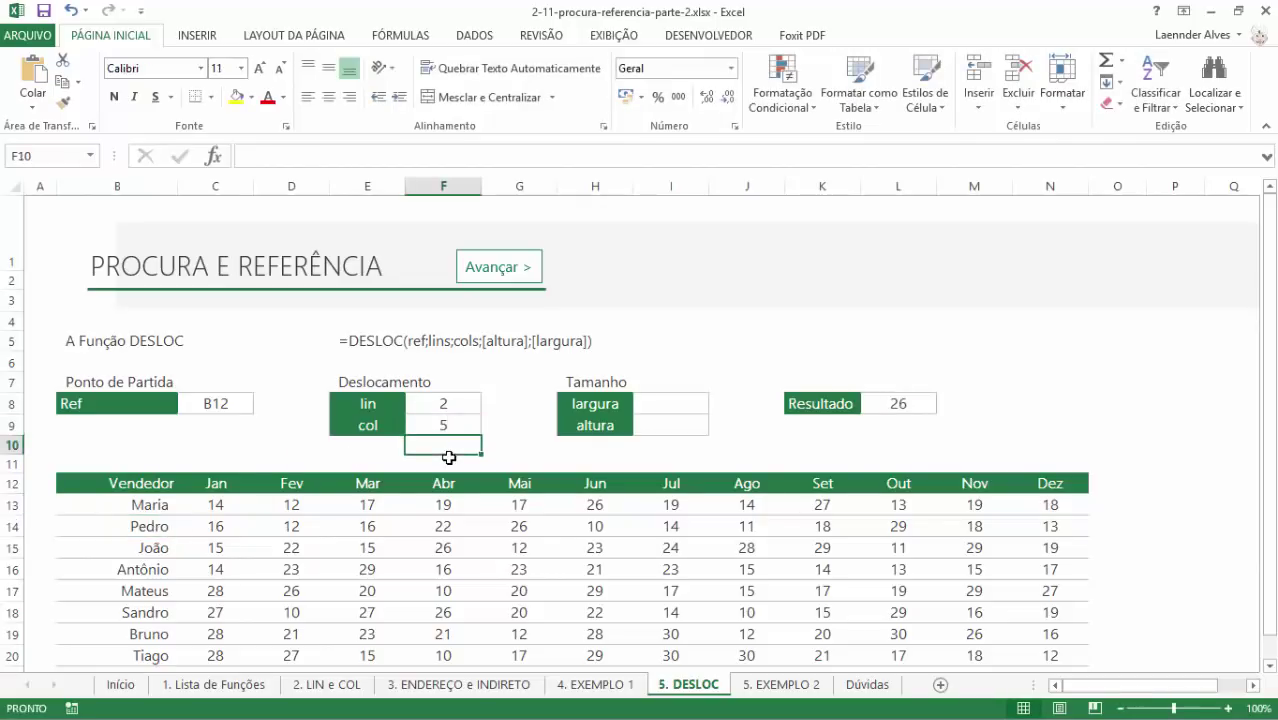
{"action": "left_click", "coordinate": [880, 401]}
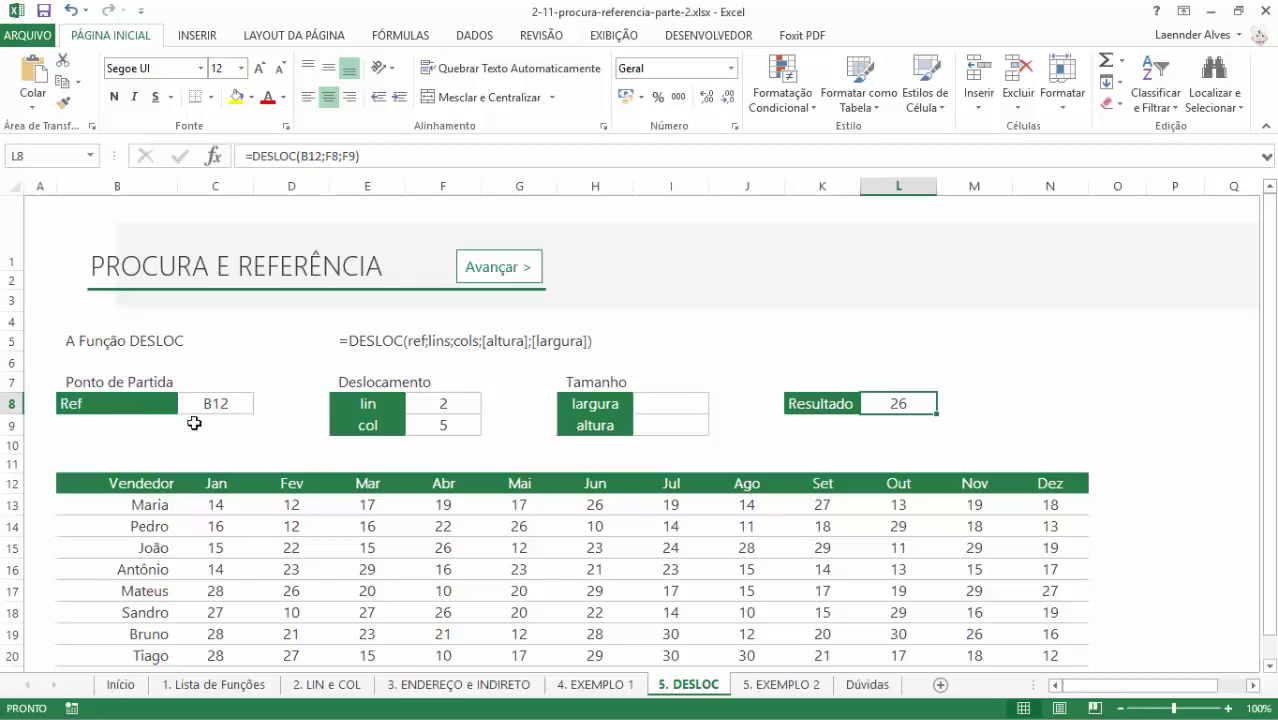
{"action": "left_click", "coordinate": [123, 402]}
{"action": "left_click", "coordinate": [171, 486]}
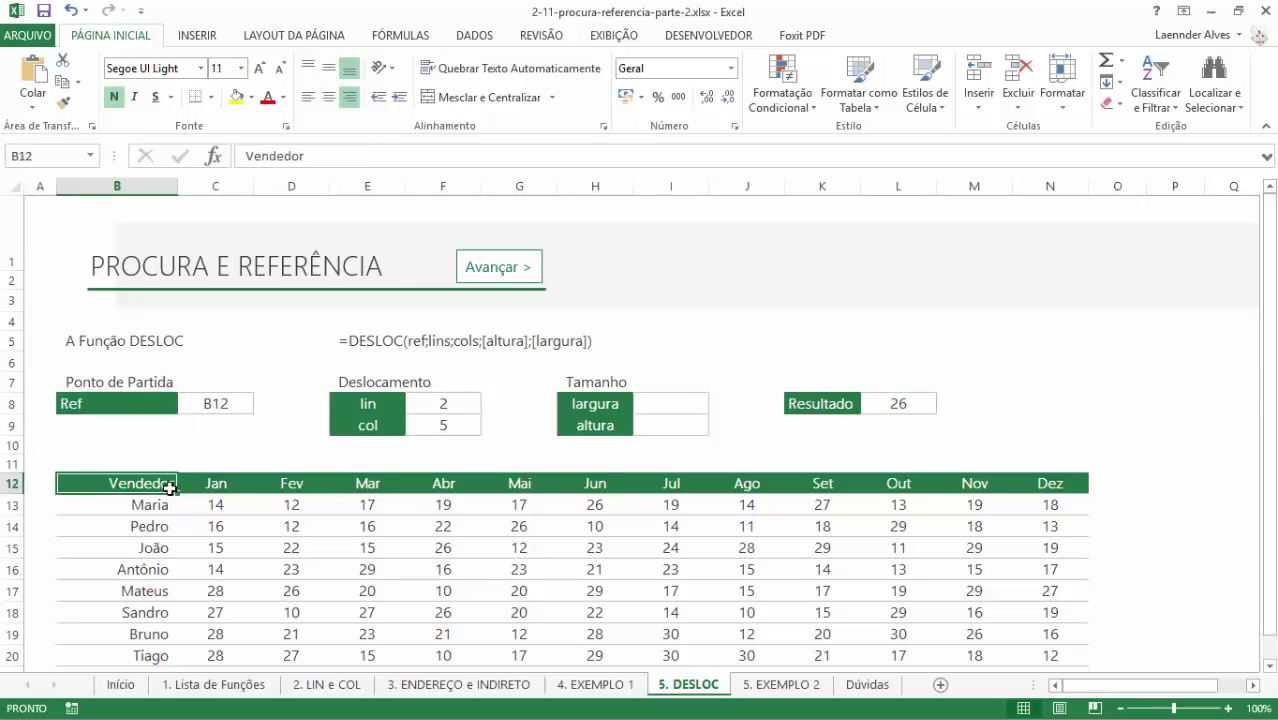
{"action": "left_click", "coordinate": [163, 500]}
{"action": "left_click", "coordinate": [168, 522]}
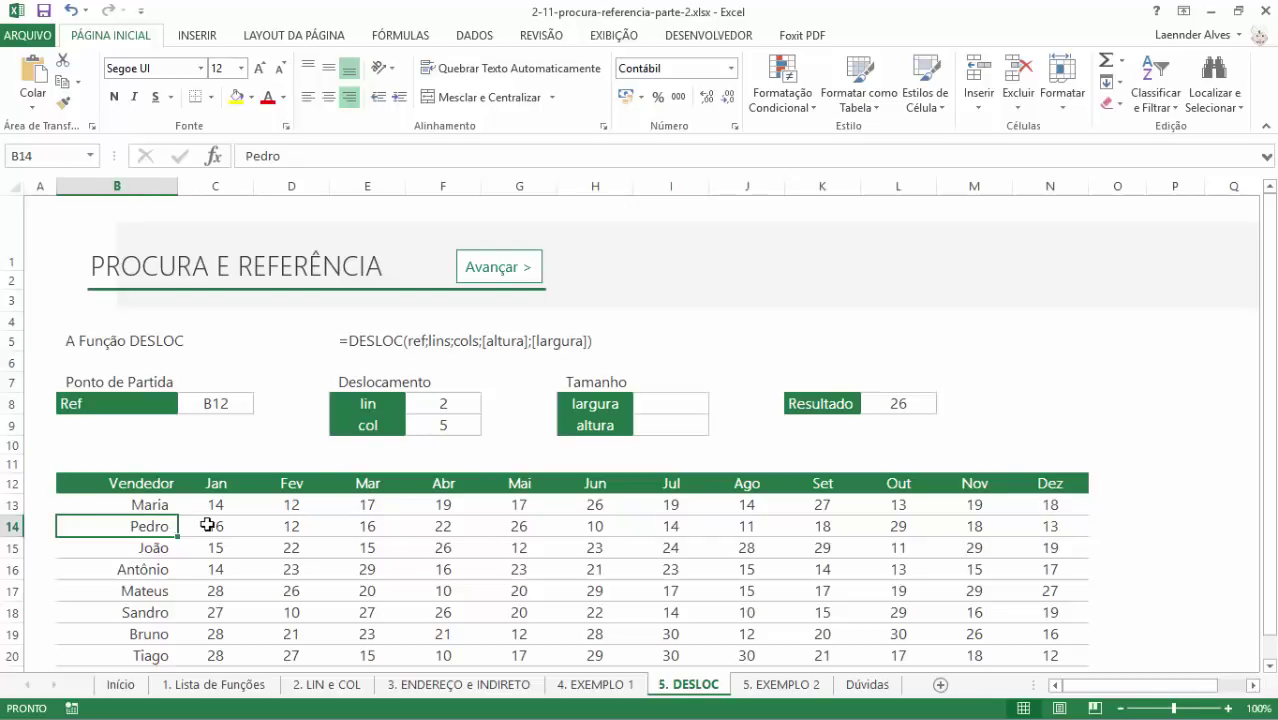
{"action": "left_click", "coordinate": [208, 525]}
{"action": "left_click", "coordinate": [273, 525]}
{"action": "left_click", "coordinate": [345, 525]}
{"action": "left_click", "coordinate": [440, 533]}
{"action": "left_click", "coordinate": [512, 530]}
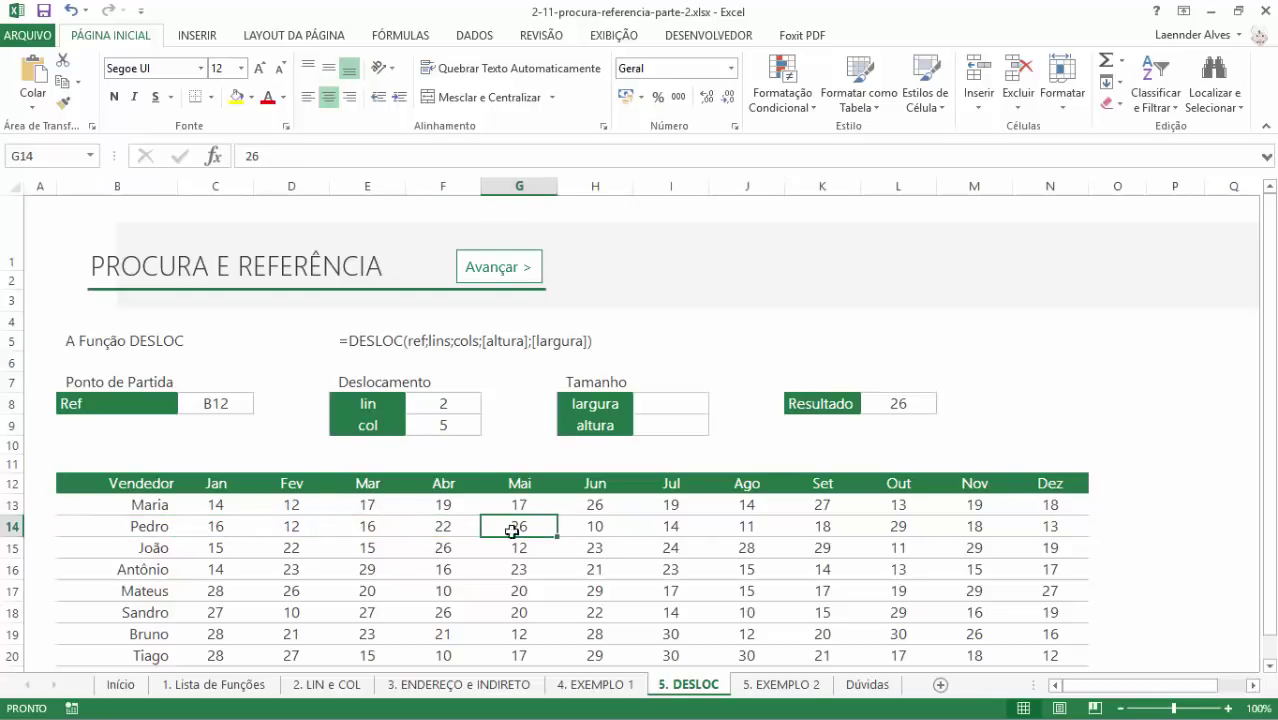
- Replace B12 with INDIRETO(C8) so L8 reads =DESLOC(INDIRETO(C8);F8;F9)
{"action": "double_click", "coordinate": [908, 403]}
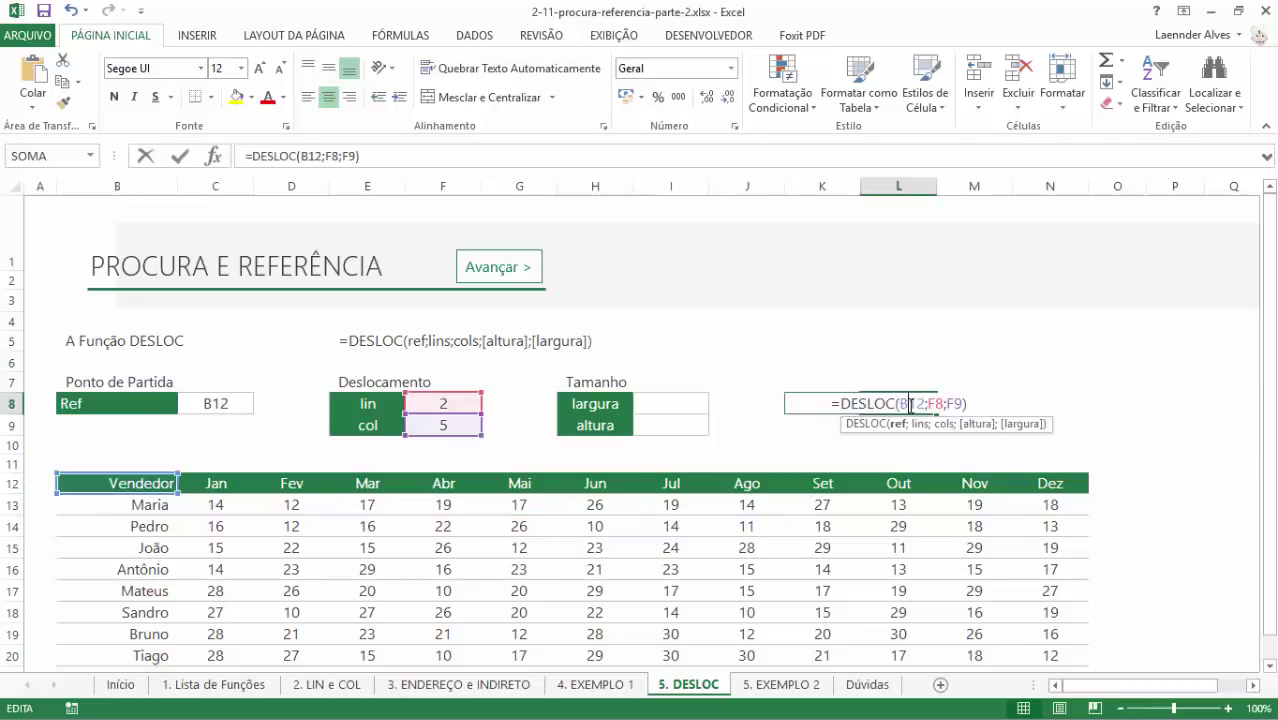
{"action": "key", "text": "BackSpace"}
{"action": "key", "text": "BackSpace"}
{"action": "key", "text": "BackSpace"}
{"action": "type", "text": "INDI"}
{"action": "key", "text": "Tab"}
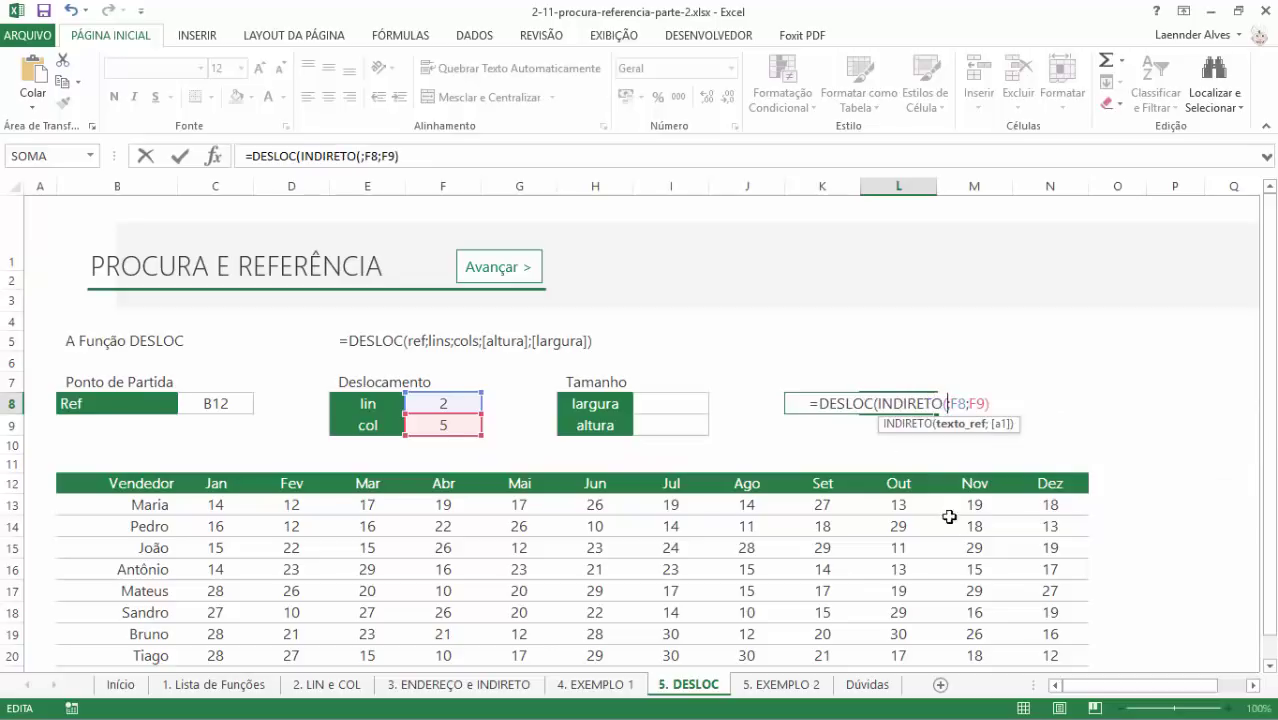
{"action": "left_click", "coordinate": [225, 407]}
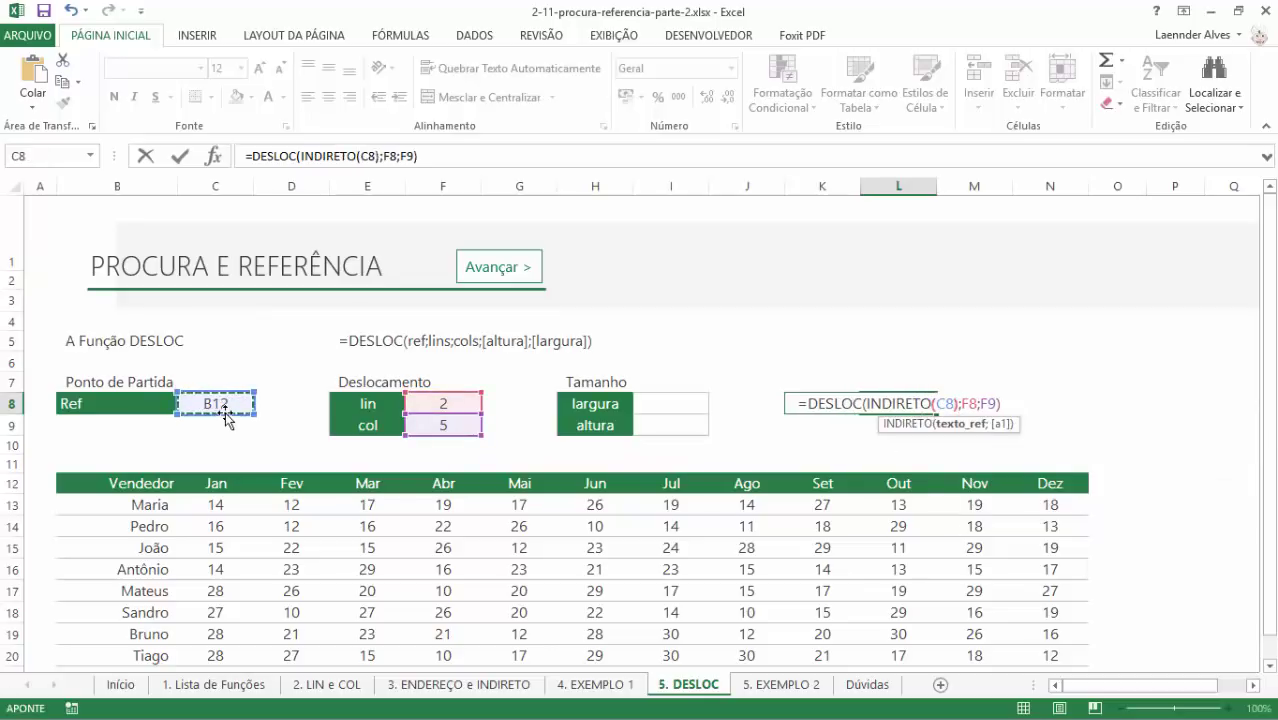
{"action": "key", "text": "Return"}
{"action": "key", "text": "Left"}
{"action": "key", "text": "Left"}
{"action": "key", "text": "Left"}
{"action": "key", "text": "Left"}
{"action": "key", "text": "Left"}
{"action": "key", "text": "Left"}
{"action": "key", "text": "Up"}
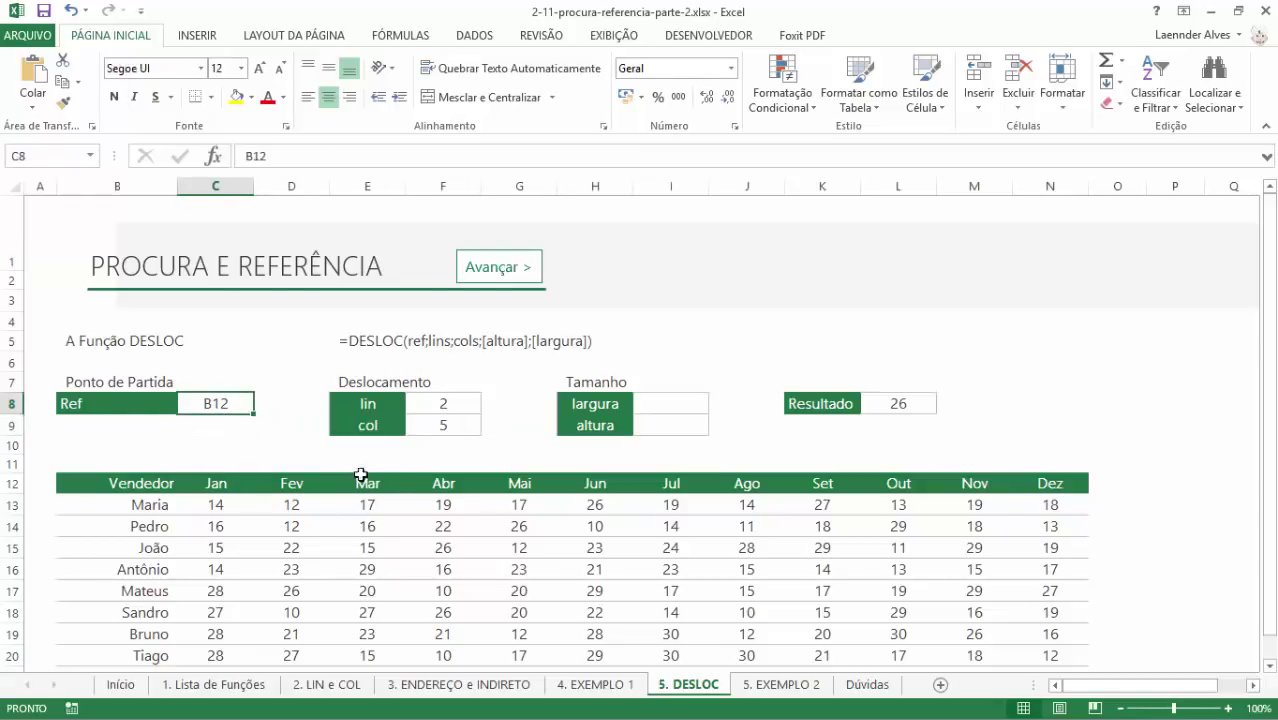
- Enter E12 in Ref and trace 2 rows down and 5 across to Pedro's Ago value, 11
{"action": "type", "text": "e"}
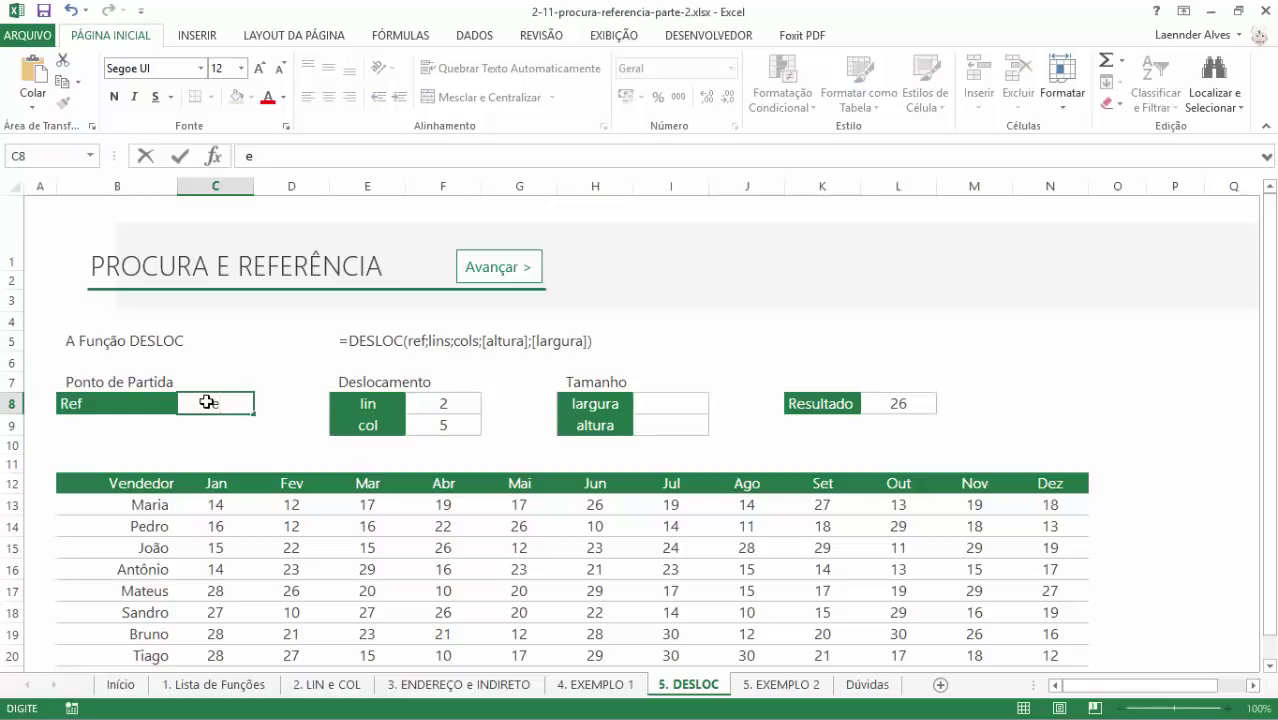
{"action": "type", "text": "12"}
{"action": "key", "text": "Return"}
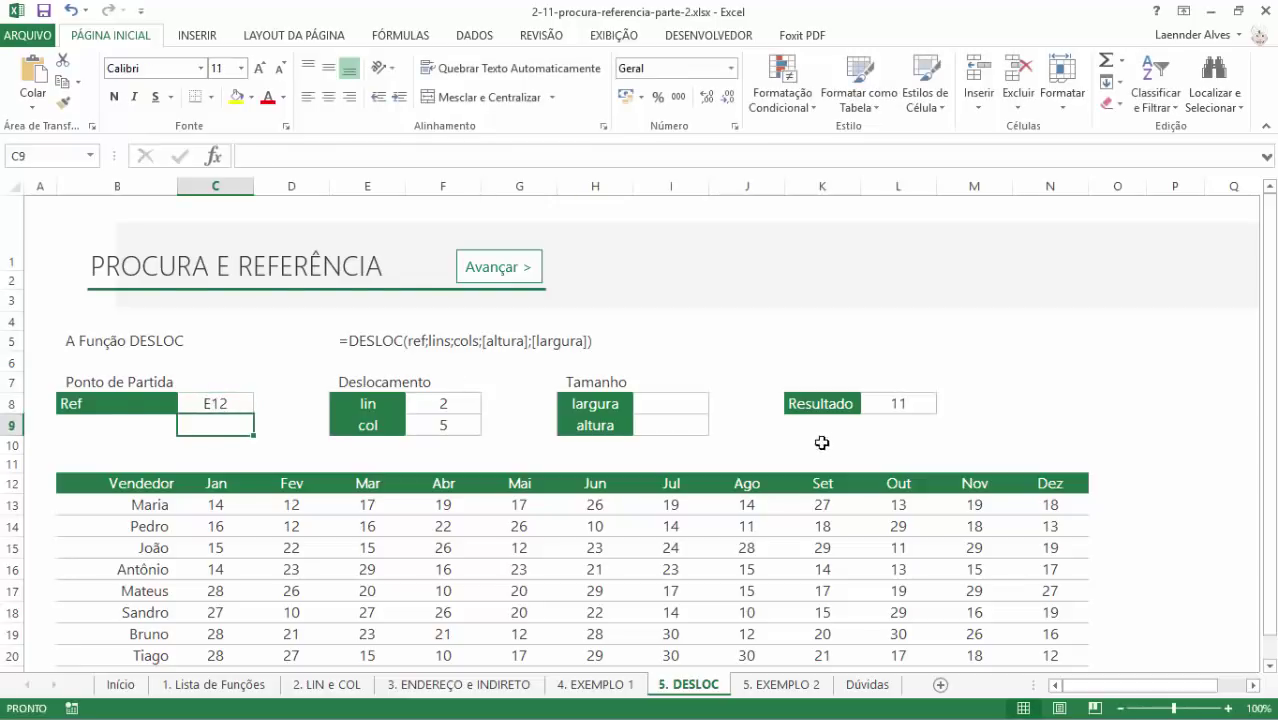
{"action": "left_click", "coordinate": [898, 402]}
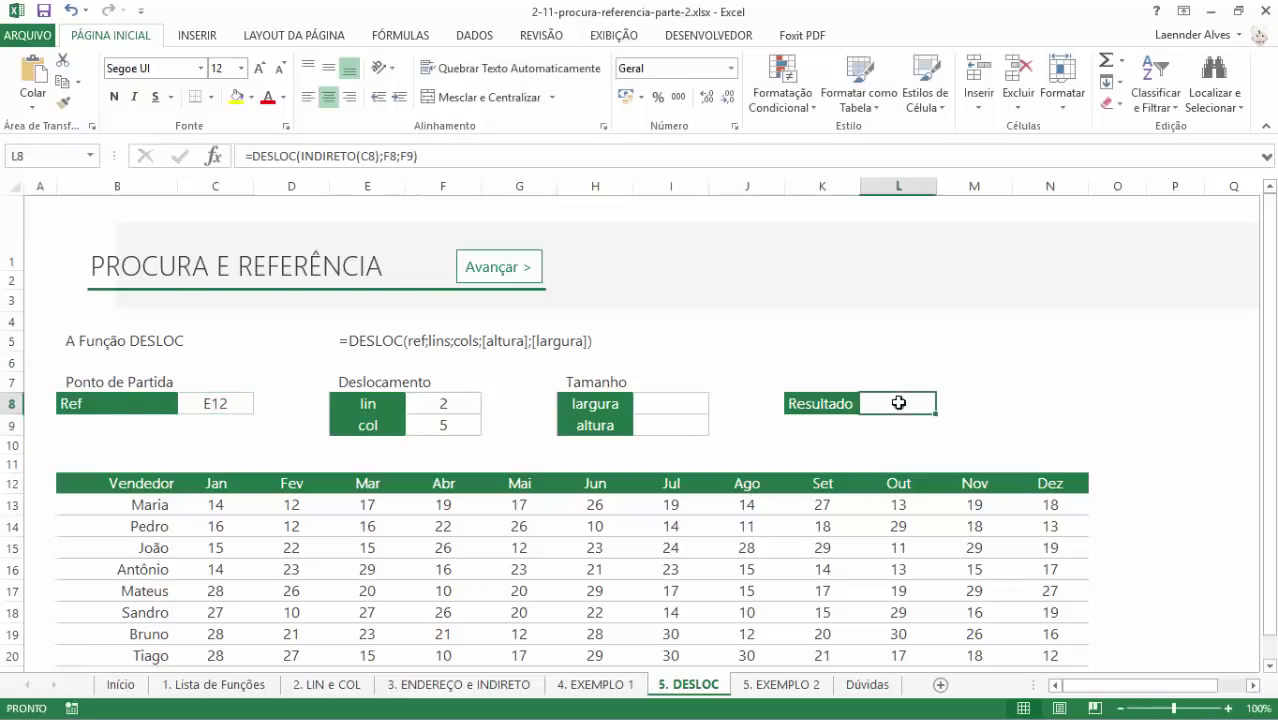
{"action": "left_click", "coordinate": [376, 487]}
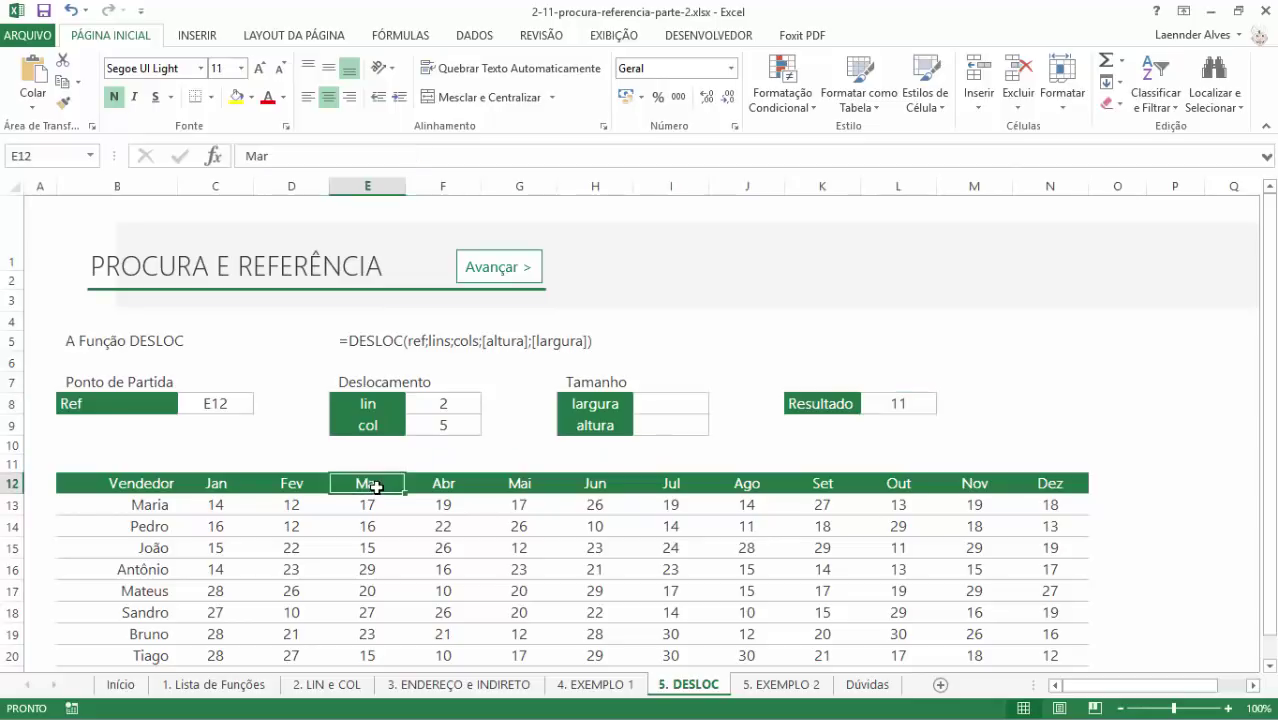
{"action": "left_click", "coordinate": [378, 505]}
{"action": "left_click", "coordinate": [386, 524]}
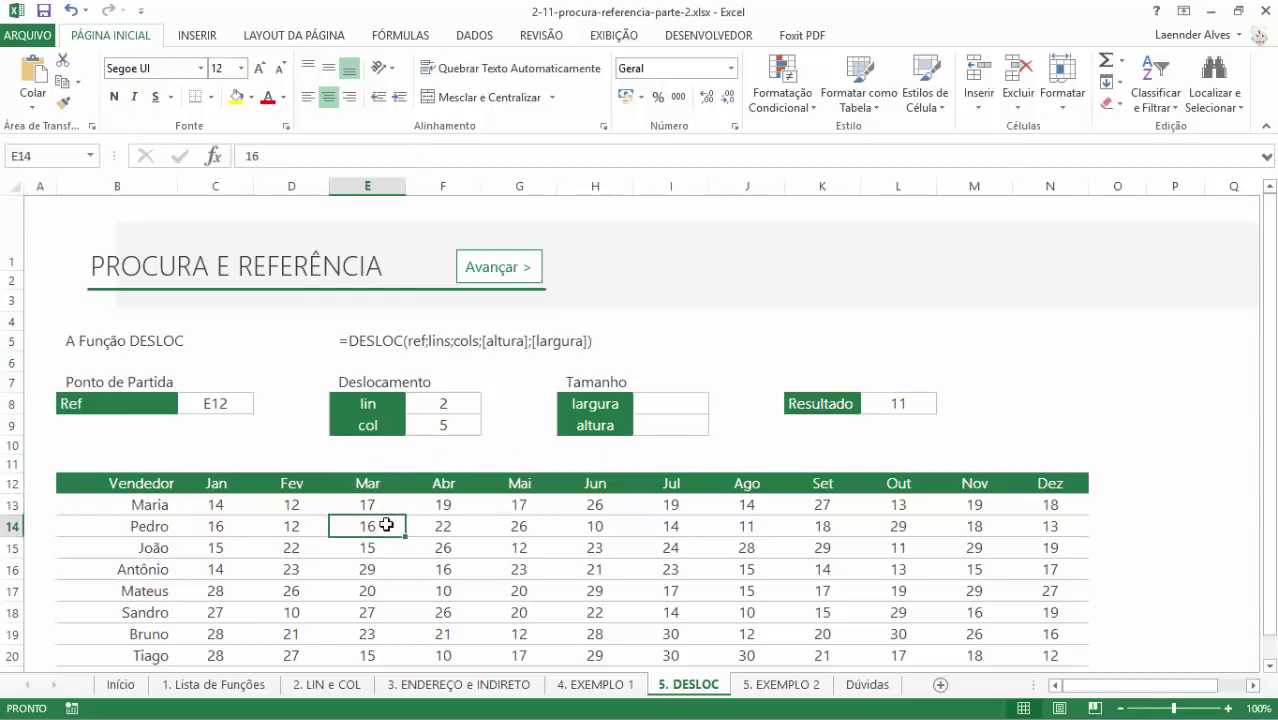
{"action": "left_click", "coordinate": [437, 526]}
{"action": "left_click", "coordinate": [512, 527]}
{"action": "left_click", "coordinate": [600, 527]}
{"action": "left_click", "coordinate": [653, 529]}
{"action": "left_click", "coordinate": [739, 526]}
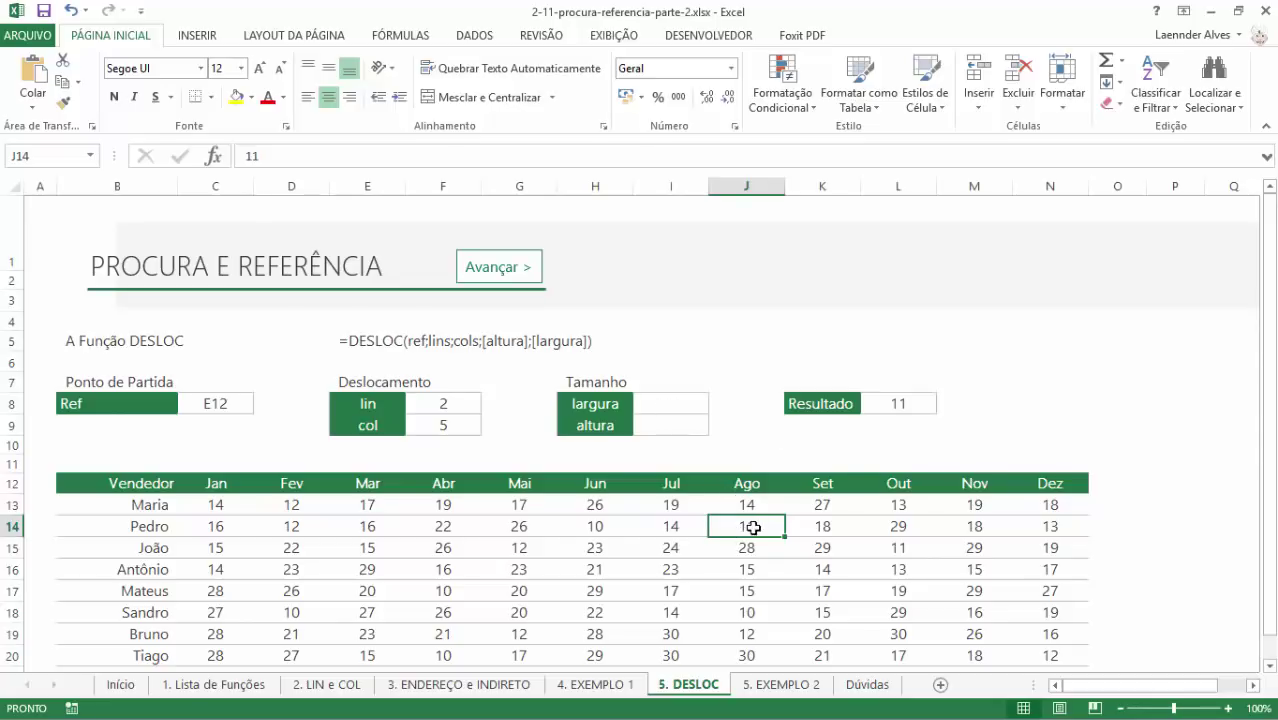
- Inspect the Resultado formula's references, then select Maria's twelve monthly values to see their sum
{"action": "double_click", "coordinate": [750, 526]}
{"action": "double_click", "coordinate": [885, 414]}
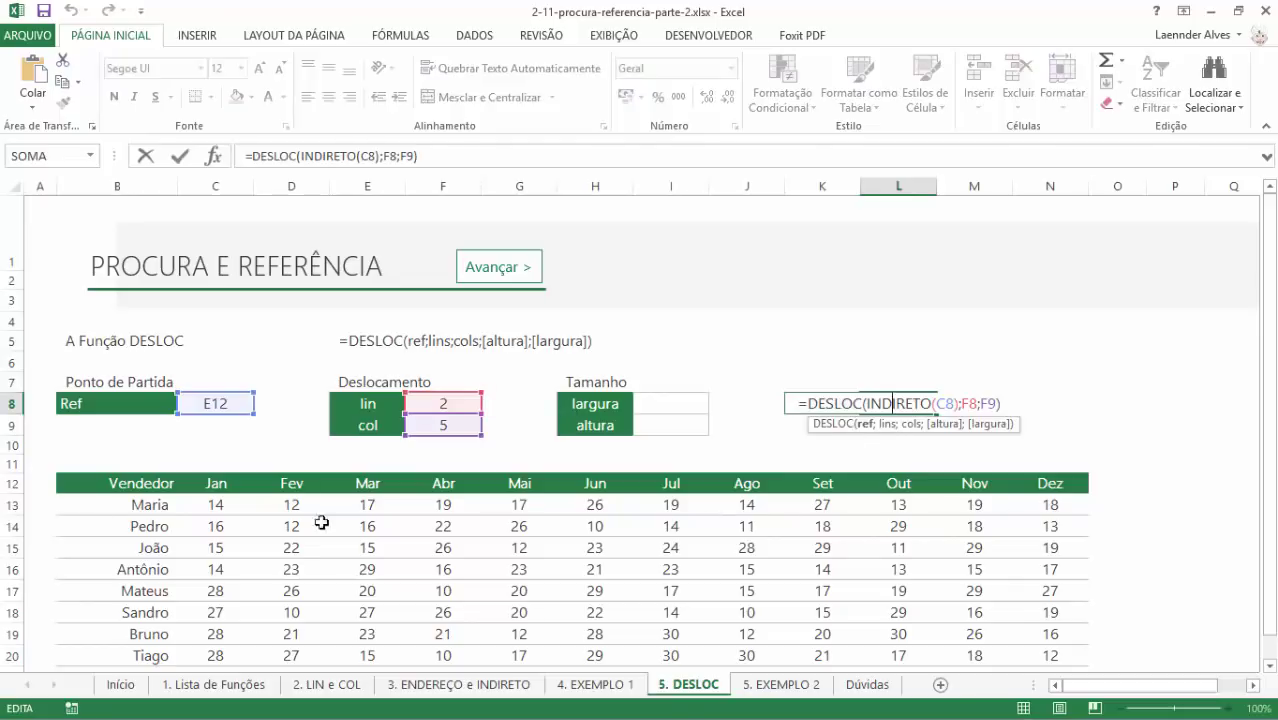
{"action": "key", "text": "Escape"}
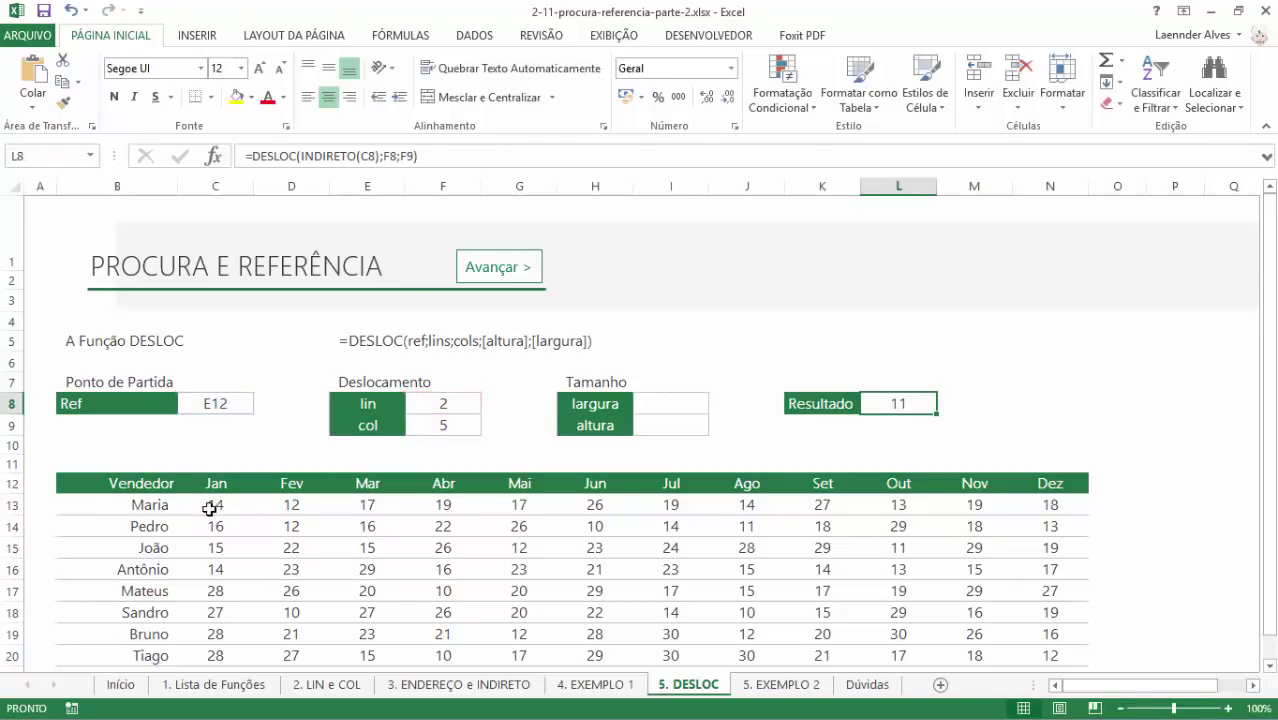
{"action": "left_click_drag", "start_coordinate": [215, 506], "coordinate": [1049, 506]}
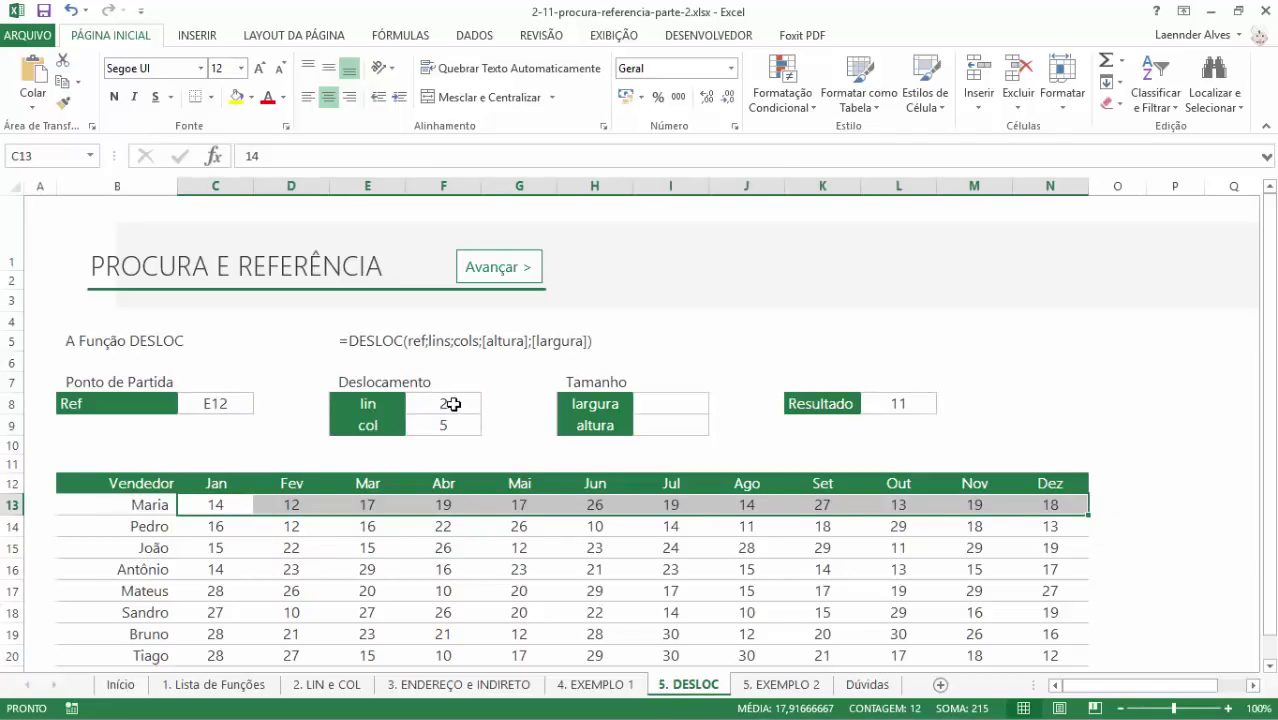
- Add a Soma label below the Resultado label
{"action": "left_click", "coordinate": [905, 403]}
{"action": "left_click", "coordinate": [822, 430]}
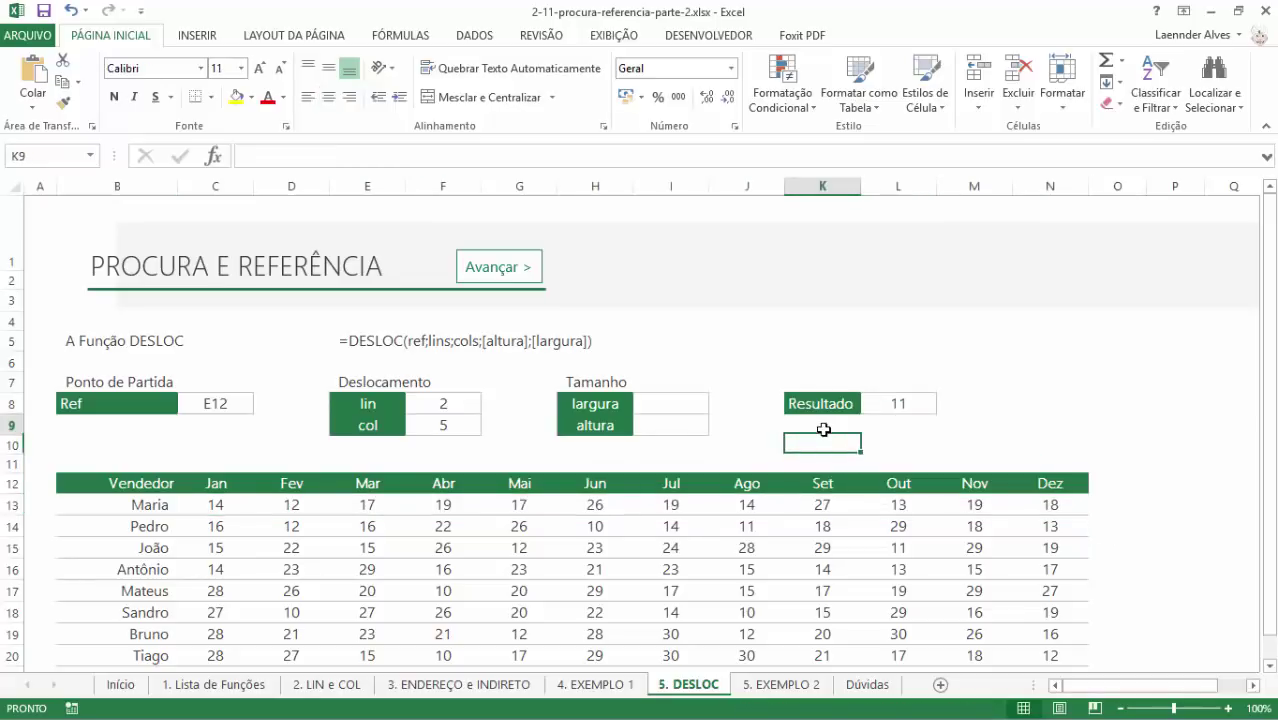
{"action": "key", "text": "Up"}
{"action": "key", "text": "ctrl+c"}
{"action": "key", "text": "Escape"}
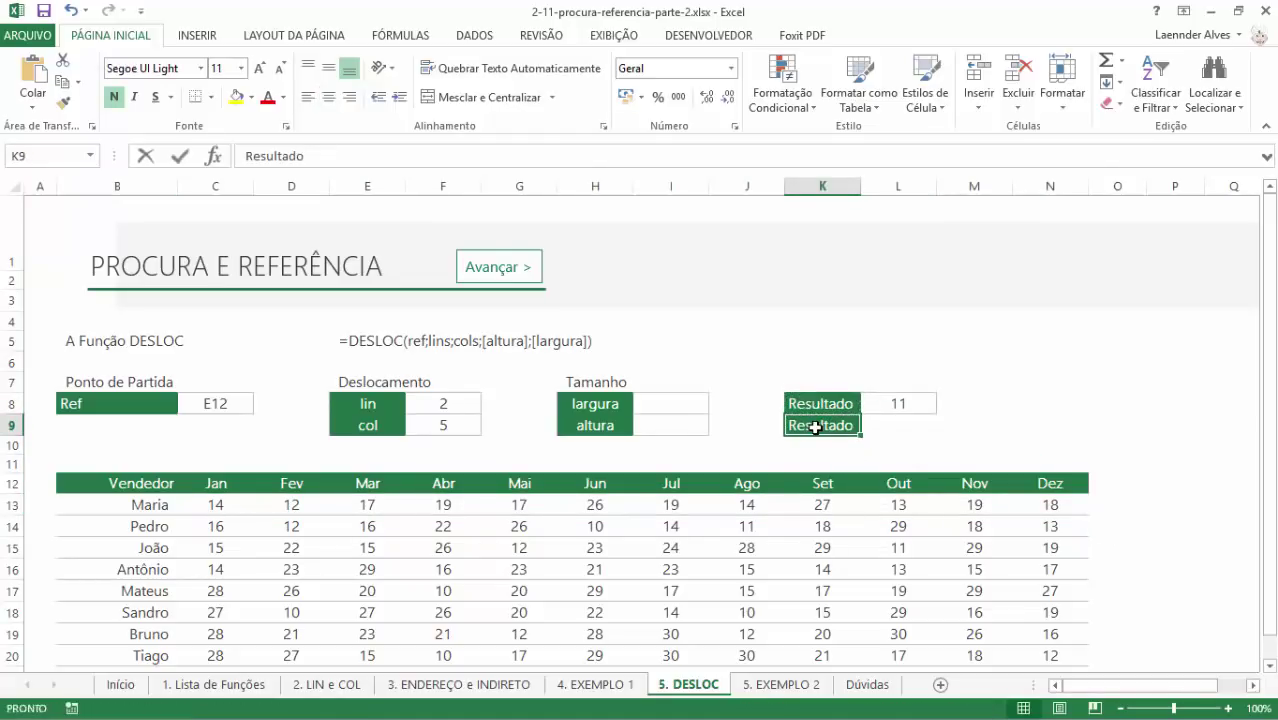
{"action": "type", "text": "soma"}
{"action": "key", "text": "BackSpace"}
{"action": "key", "text": "BackSpace"}
{"action": "key", "text": "BackSpace"}
{"action": "type", "text": "oma"}
{"action": "key", "text": "Tab"}
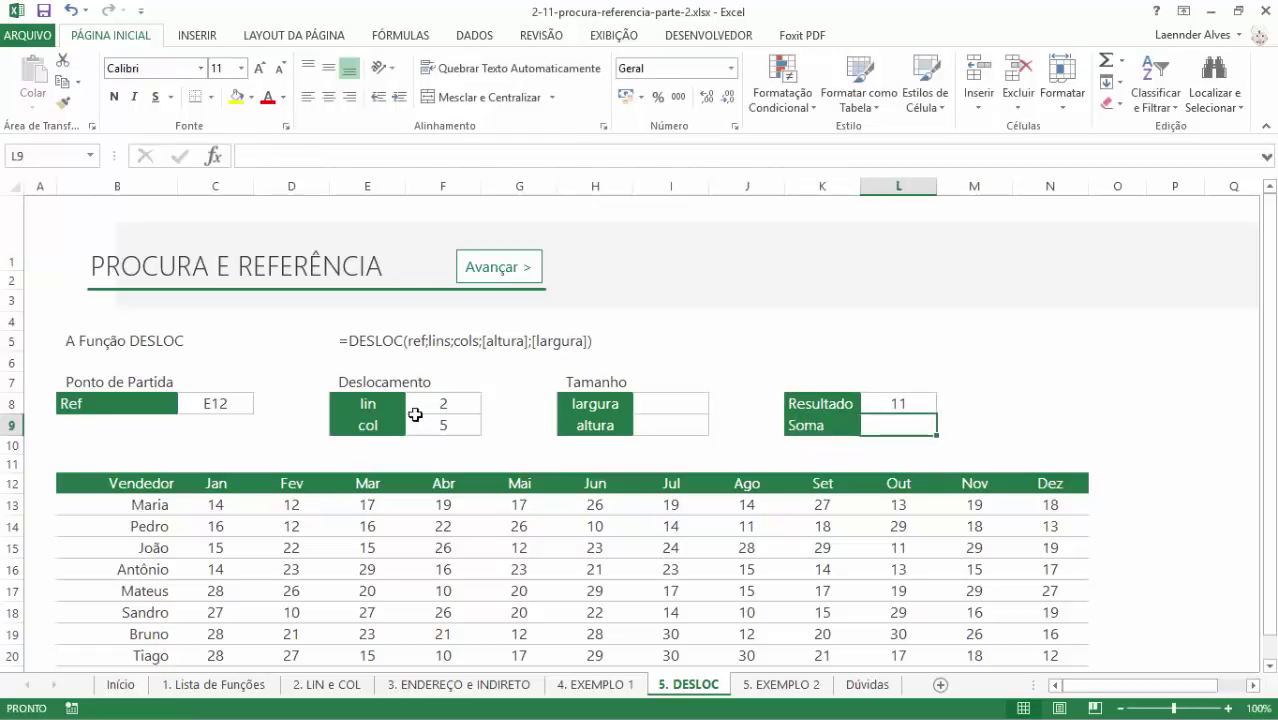
- Enter =SOMA(DESLOC(B12;F8;1;1;12)) in L9 to total the row chosen by lin
{"action": "left_click", "coordinate": [451, 405]}
{"action": "left_click_drag", "start_coordinate": [244, 531], "coordinate": [1000, 528]}
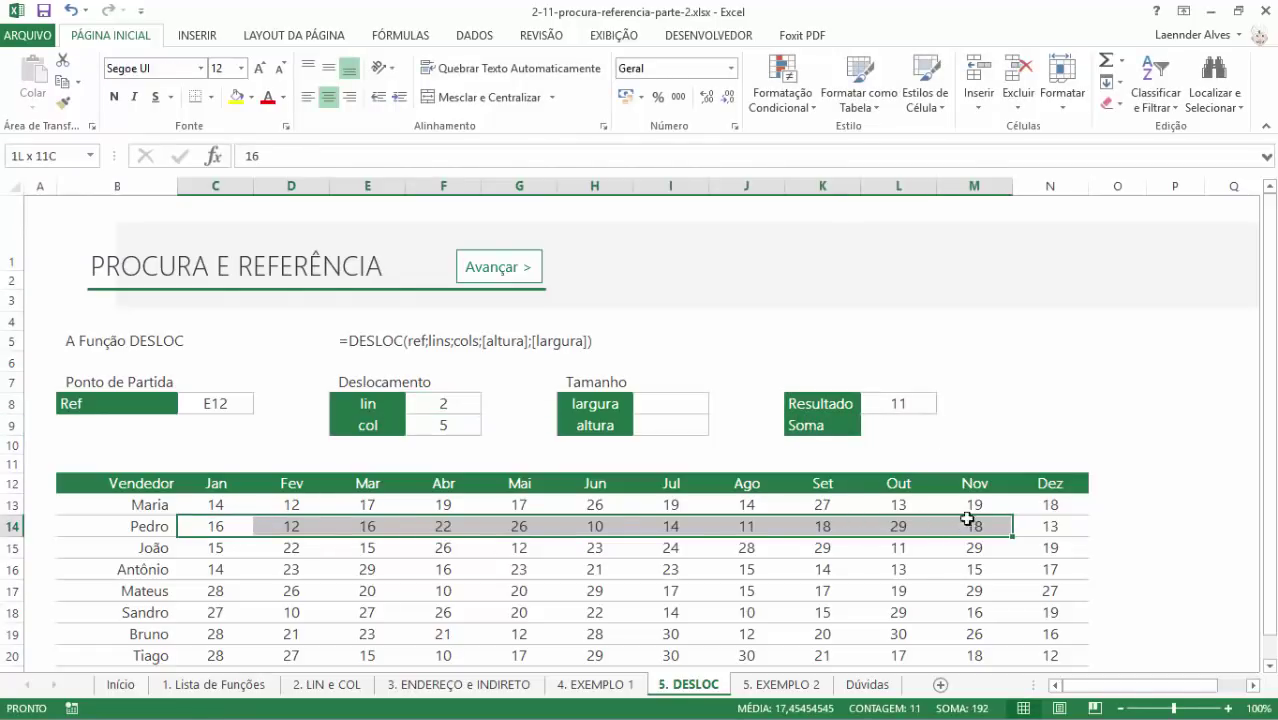
{"action": "left_click", "coordinate": [899, 426]}
{"action": "type", "text": "=SO"}
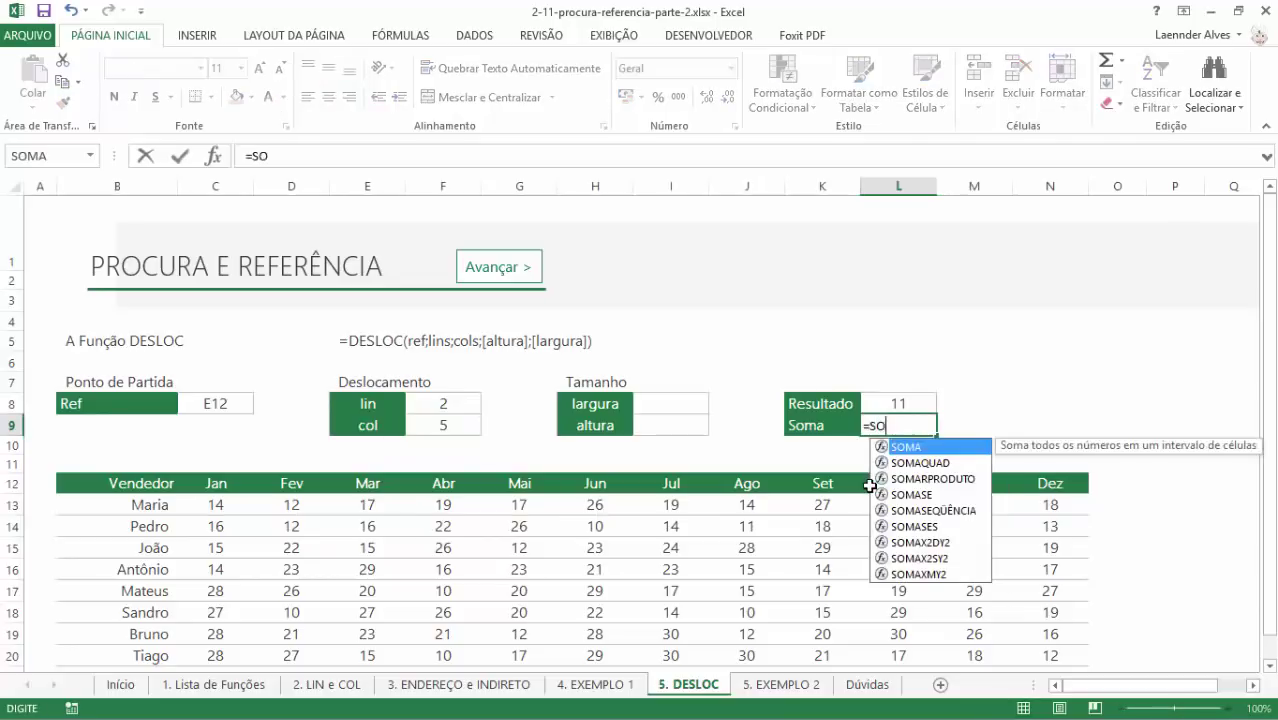
{"action": "type", "text": "MA(DESLOC"}
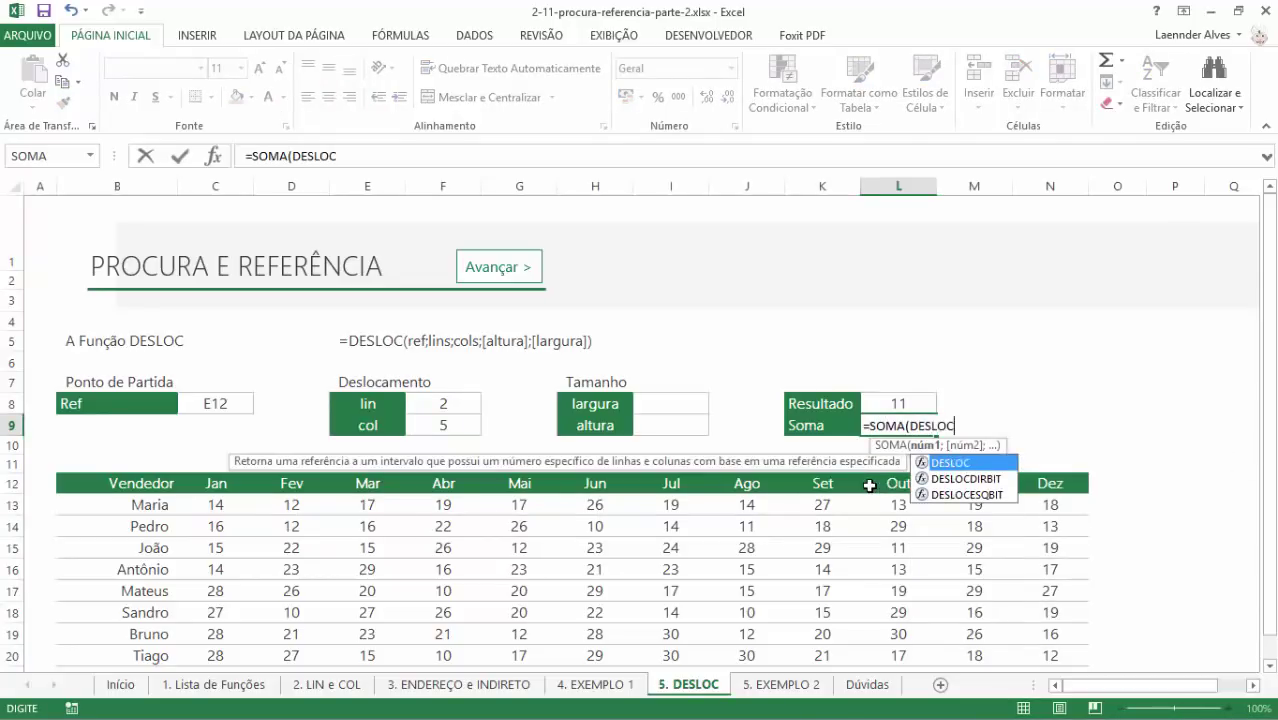
{"action": "type", "text": "("}
{"action": "left_click", "coordinate": [158, 486]}
{"action": "type", "text": ";"}
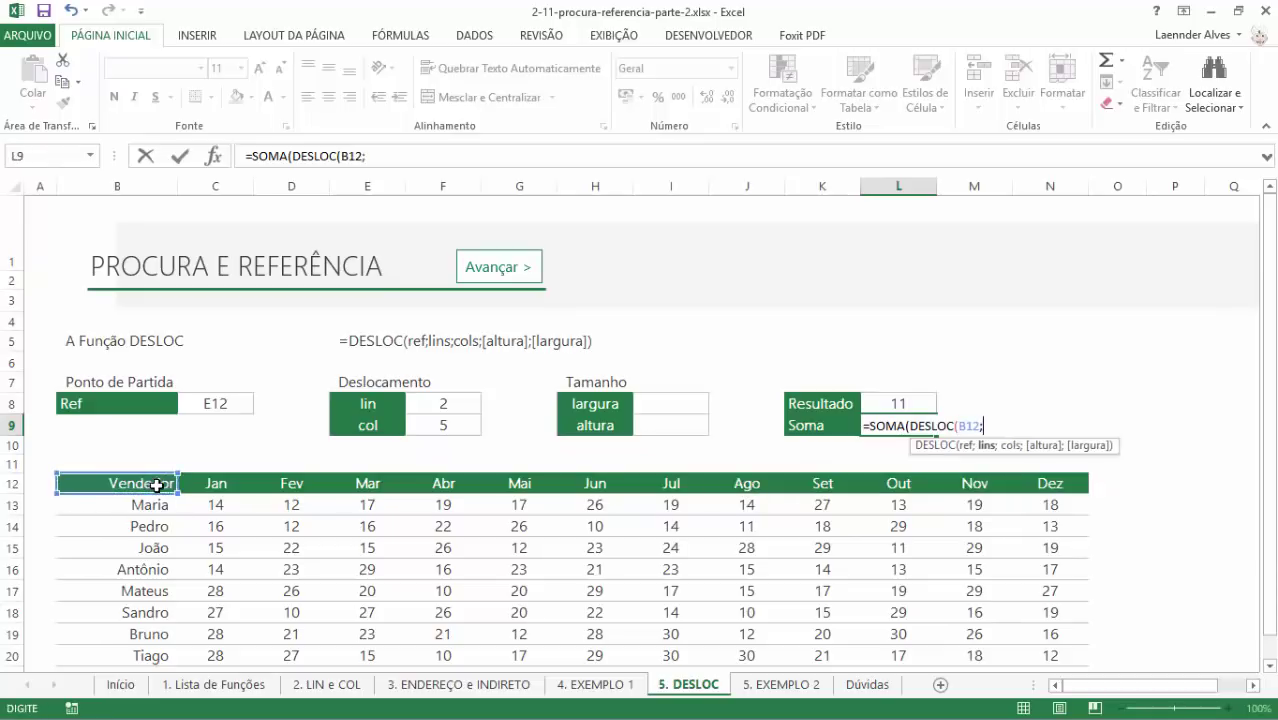
{"action": "left_click", "coordinate": [452, 403]}
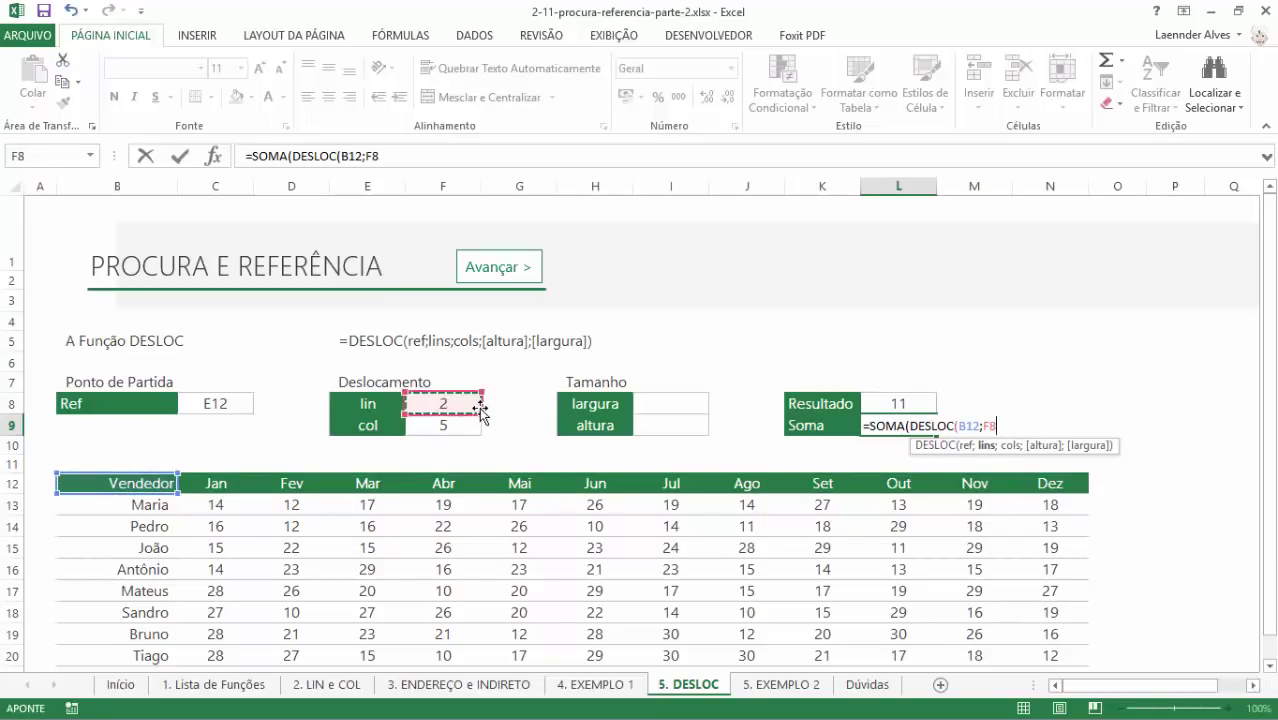
{"action": "type", "text": ";1"}
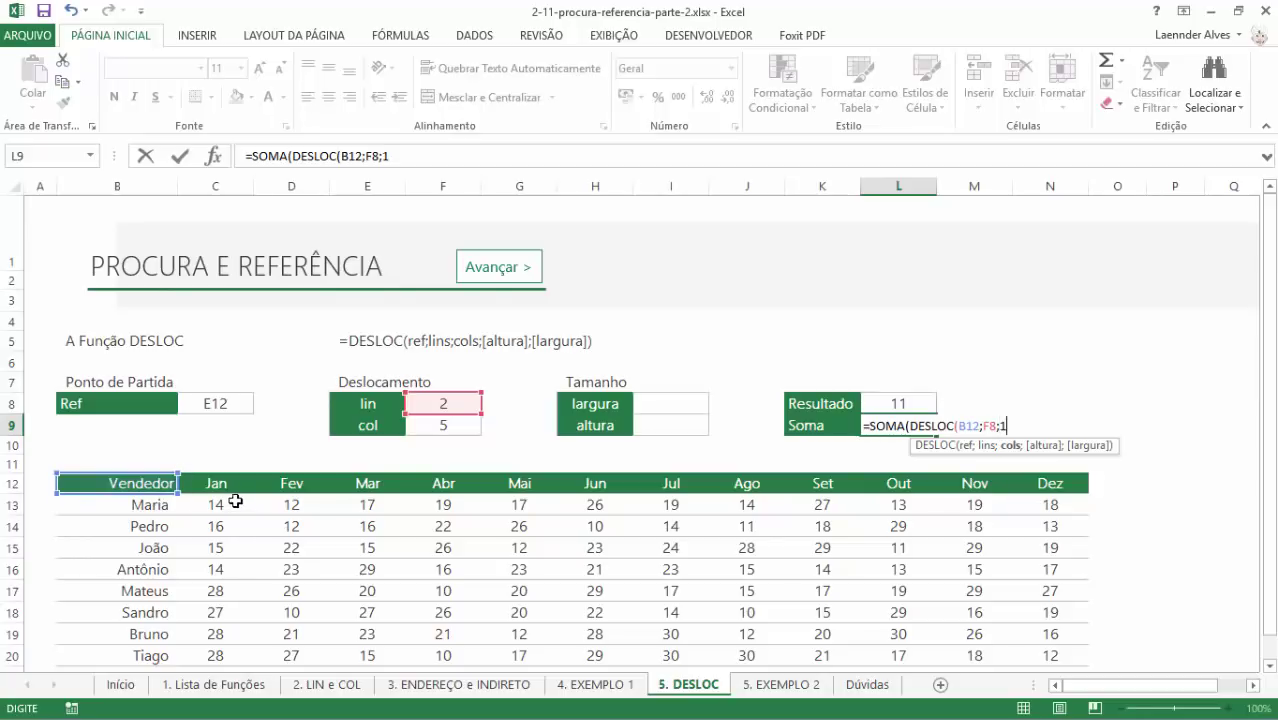
{"action": "type", "text": ";1"}
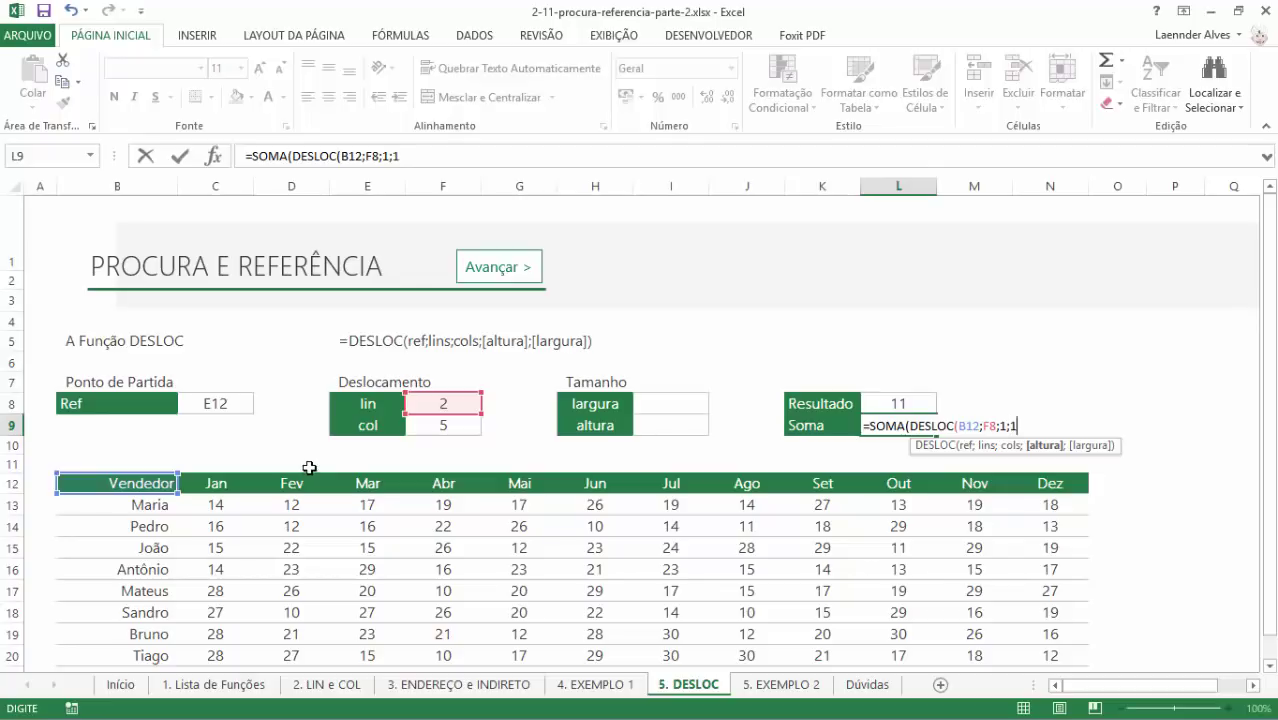
{"action": "type", "text": ";12"}
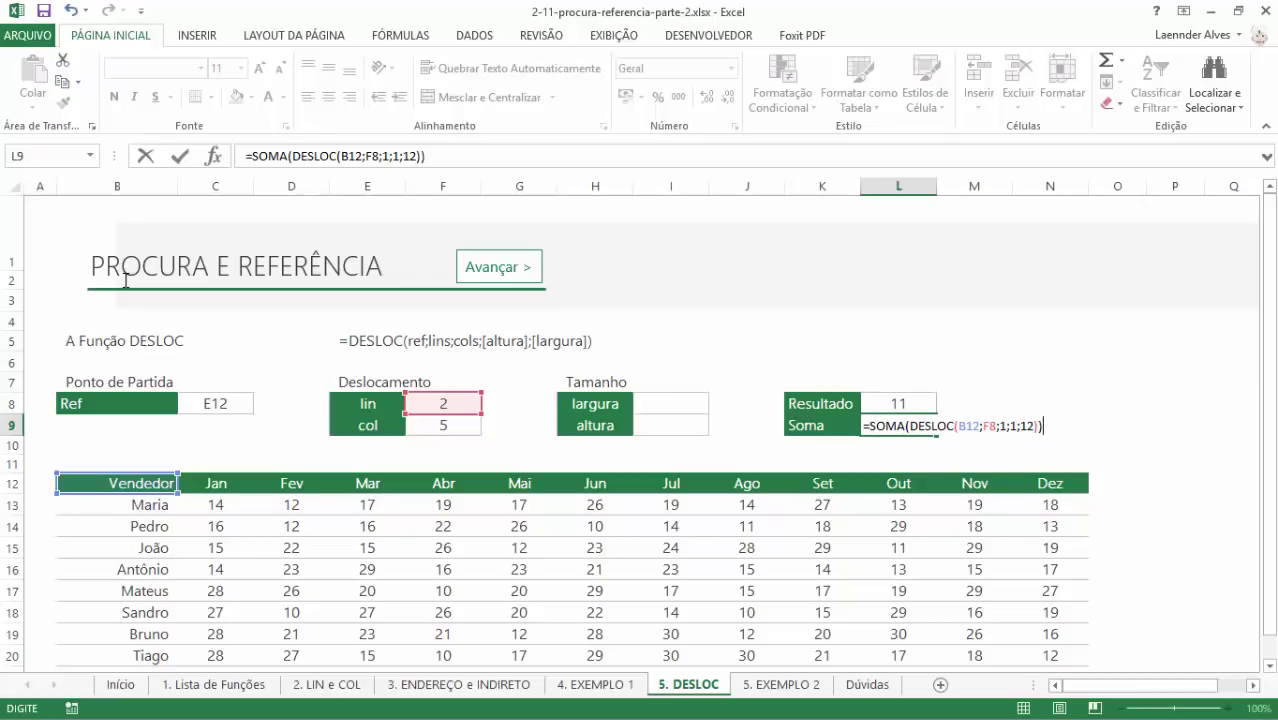
{"action": "key", "text": "ctrl+Return"}
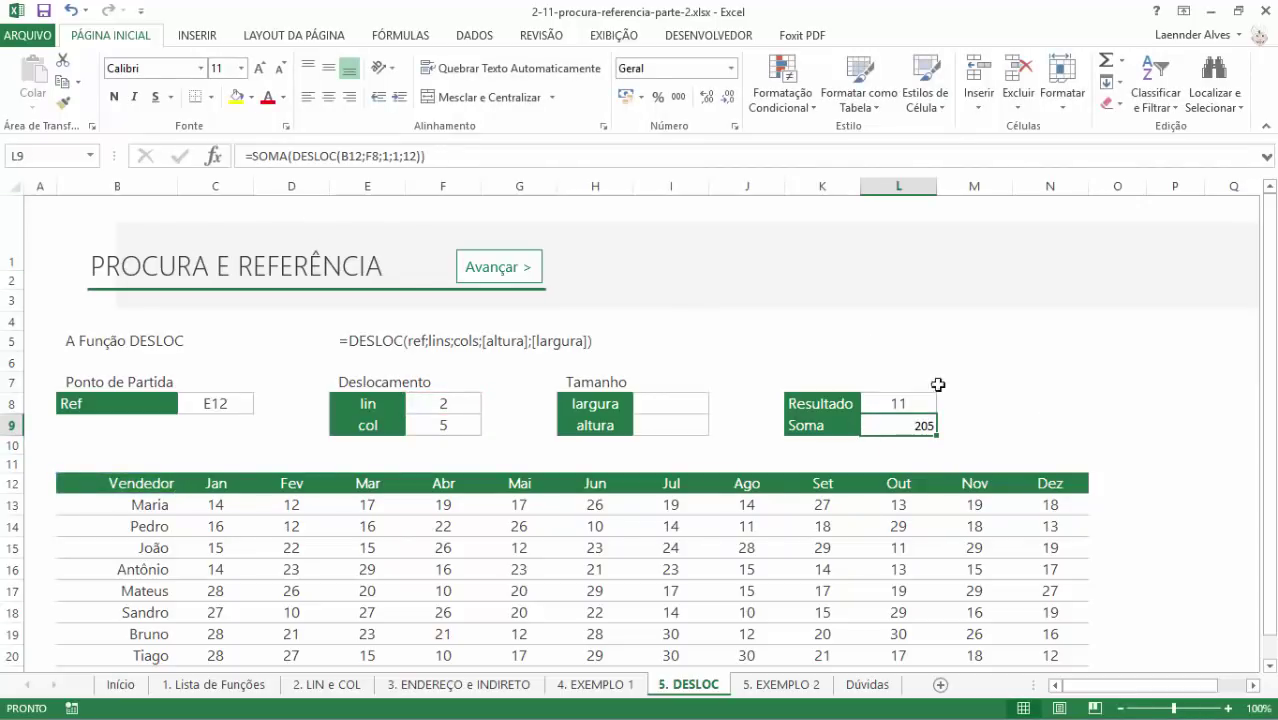
- Copy the Resultado cell L8's formatting onto the Soma cell L9 and review its formula
{"action": "left_click", "coordinate": [879, 403]}
{"action": "left_click", "coordinate": [63, 102]}
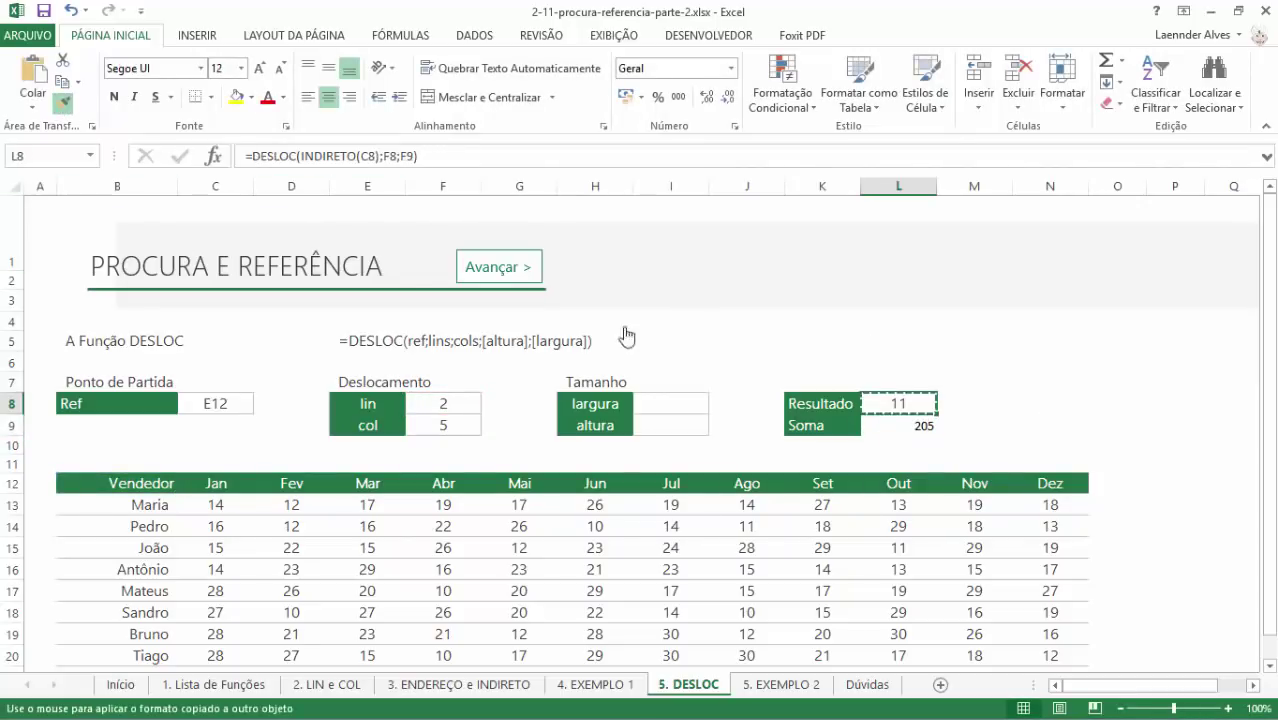
{"action": "left_click", "coordinate": [925, 428]}
{"action": "double_click", "coordinate": [911, 430]}
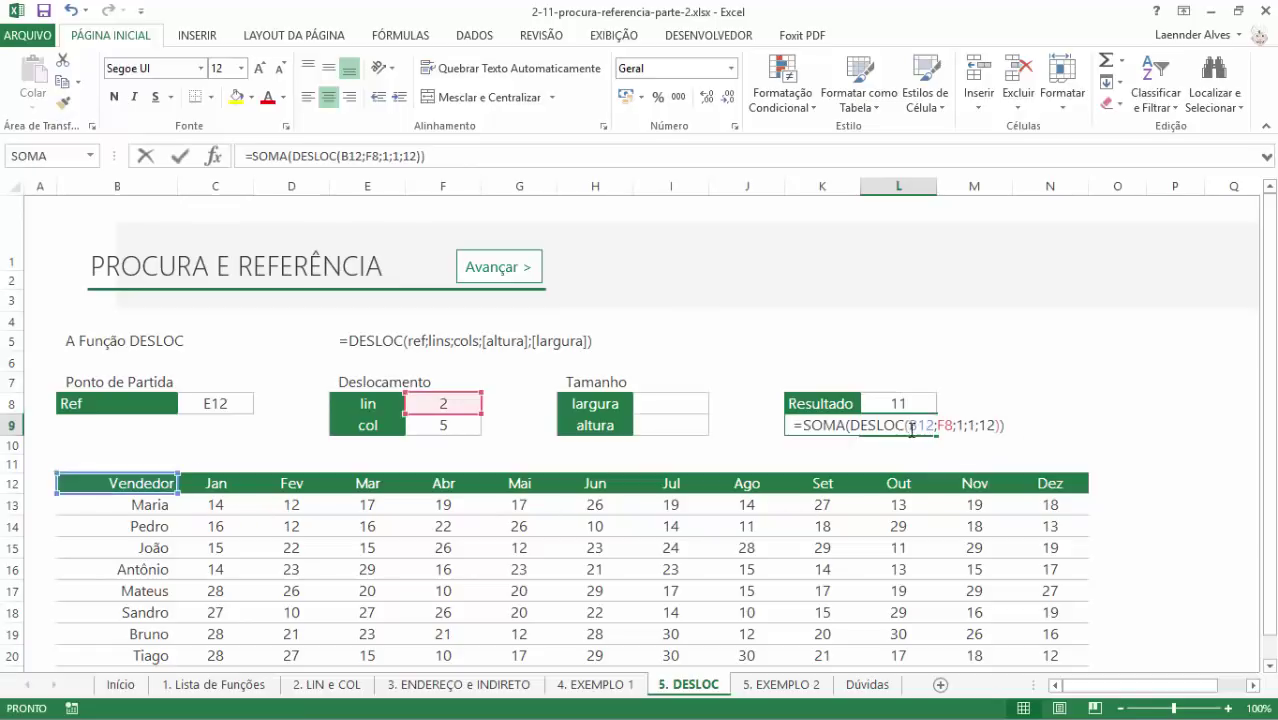
{"action": "key", "text": "Escape"}
- Select Pedro's row values to check its row total
{"action": "left_click", "coordinate": [160, 483]}
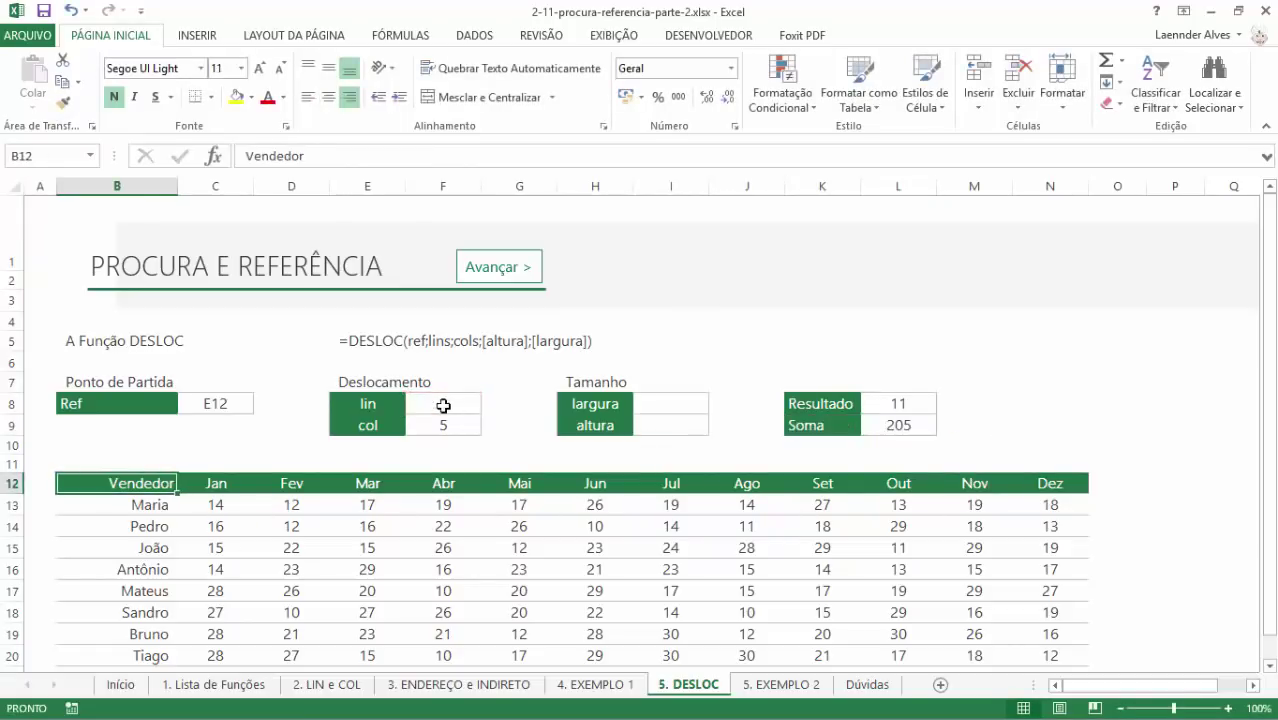
{"action": "left_click", "coordinate": [140, 502]}
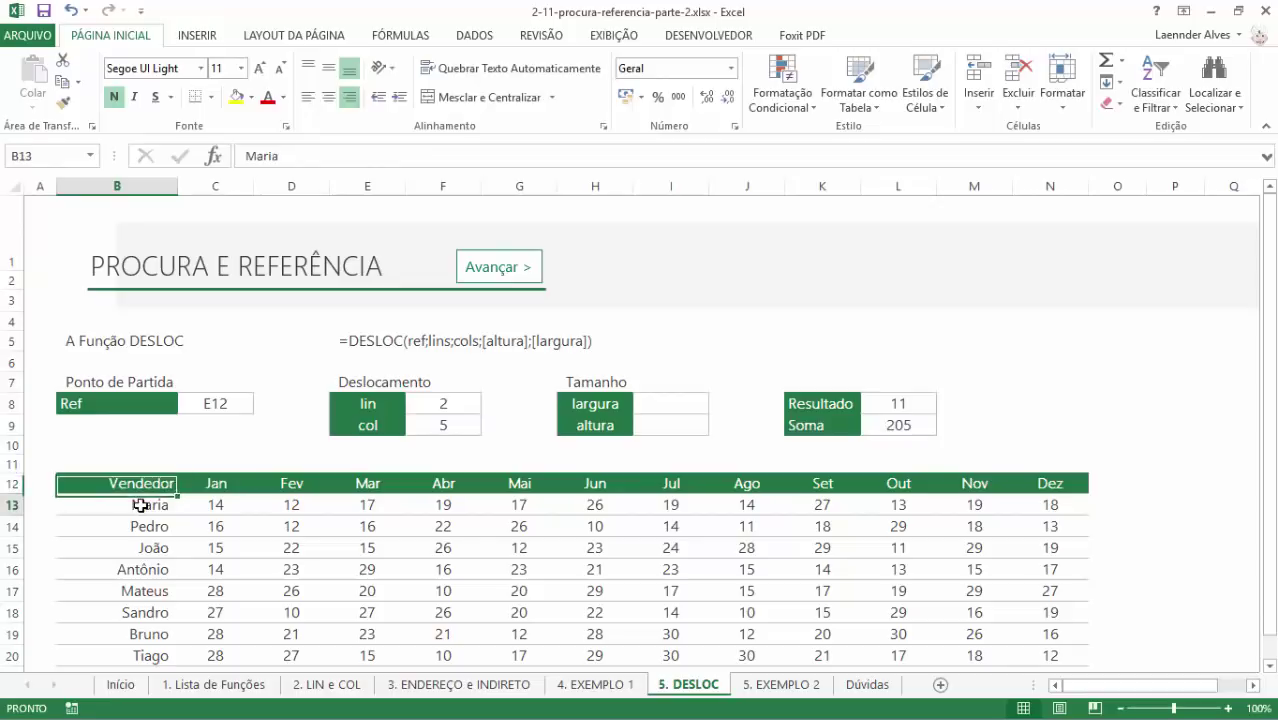
{"action": "left_click", "coordinate": [145, 527]}
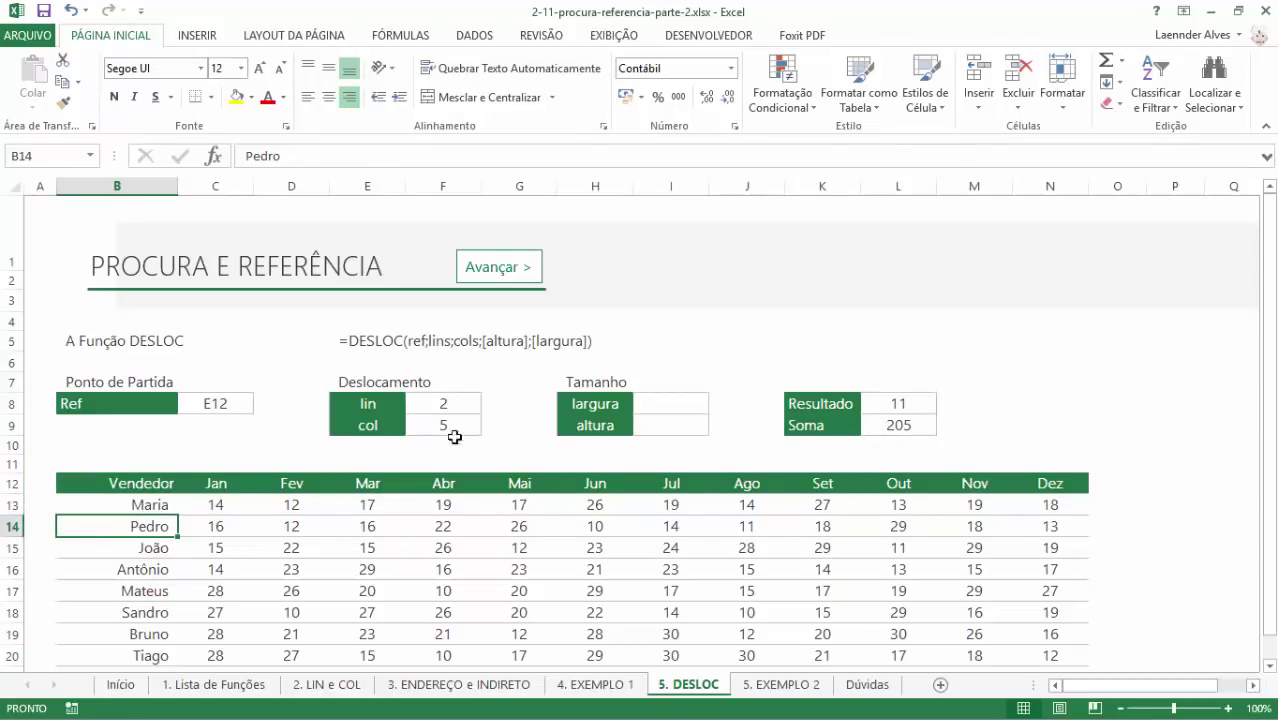
{"action": "left_click", "coordinate": [230, 535]}
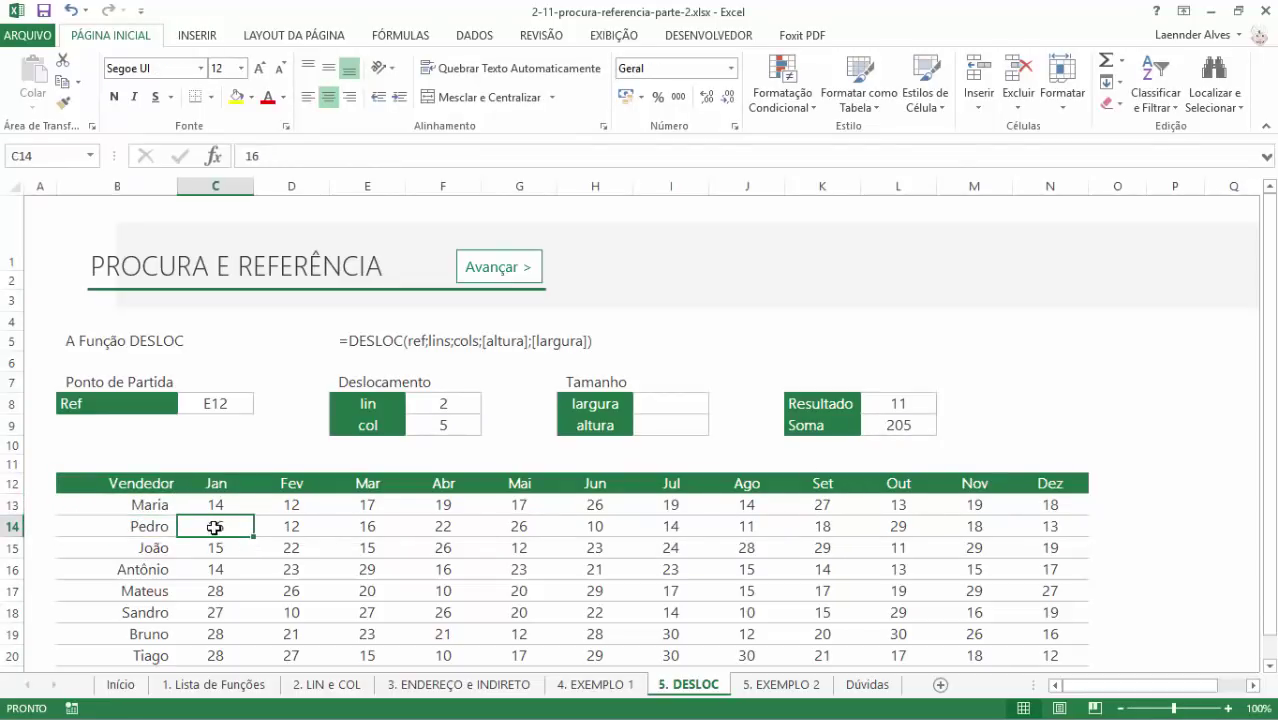
{"action": "left_click_drag", "start_coordinate": [214, 529], "coordinate": [1040, 528]}
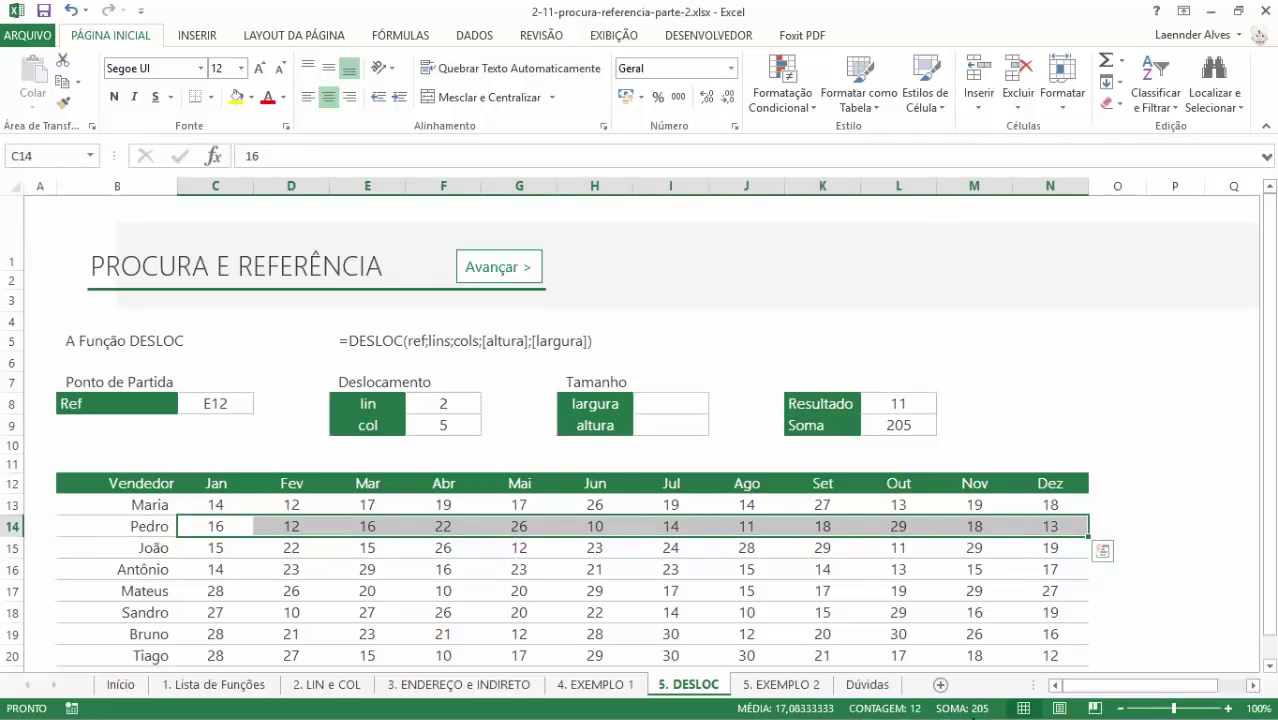
- Change lin in F8 to 3 and select João's row to confirm its 253 total
{"action": "left_click", "coordinate": [428, 408]}
{"action": "type", "text": "3"}
{"action": "key", "text": "Return"}
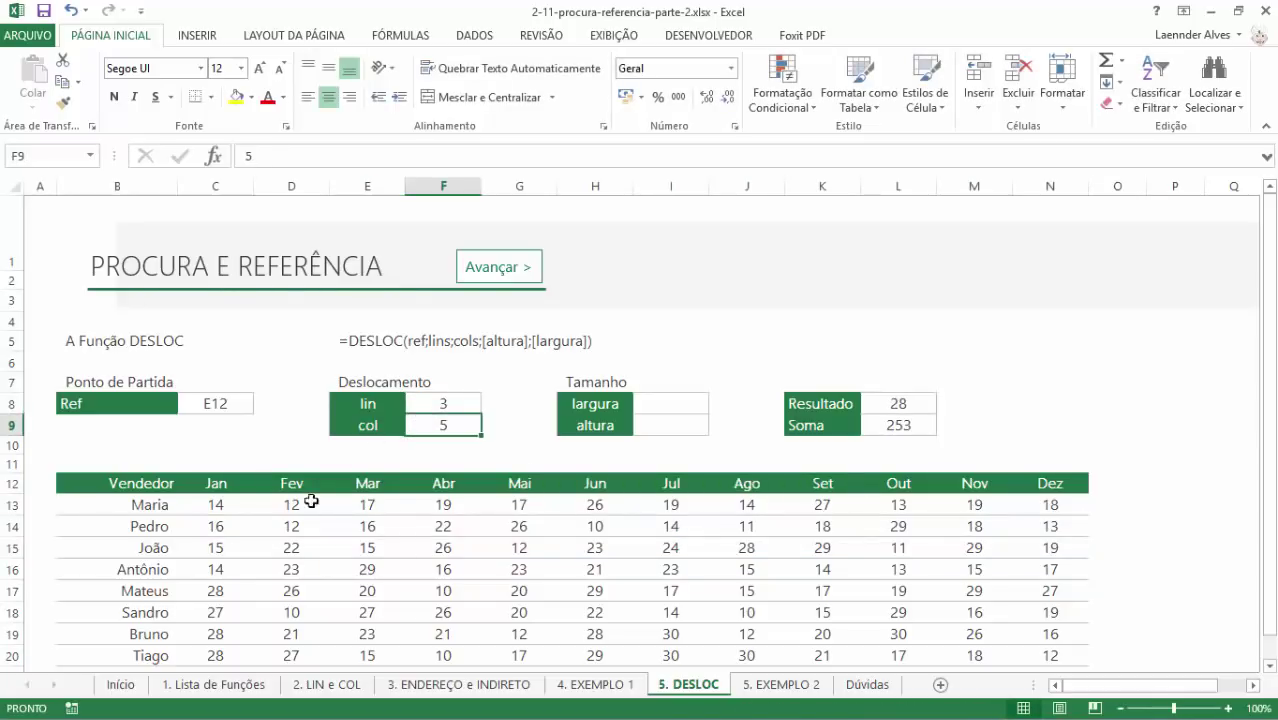
{"action": "left_click_drag", "start_coordinate": [234, 547], "coordinate": [1060, 547]}
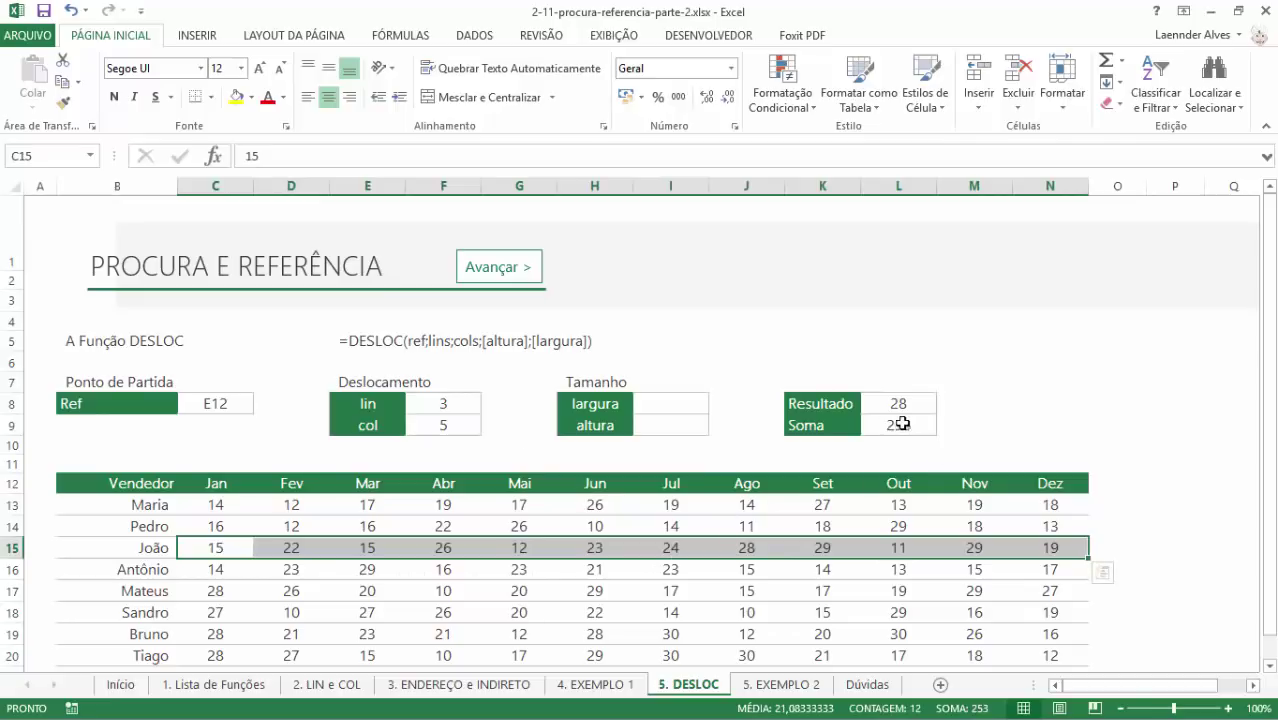
{"action": "left_click", "coordinate": [670, 405]}
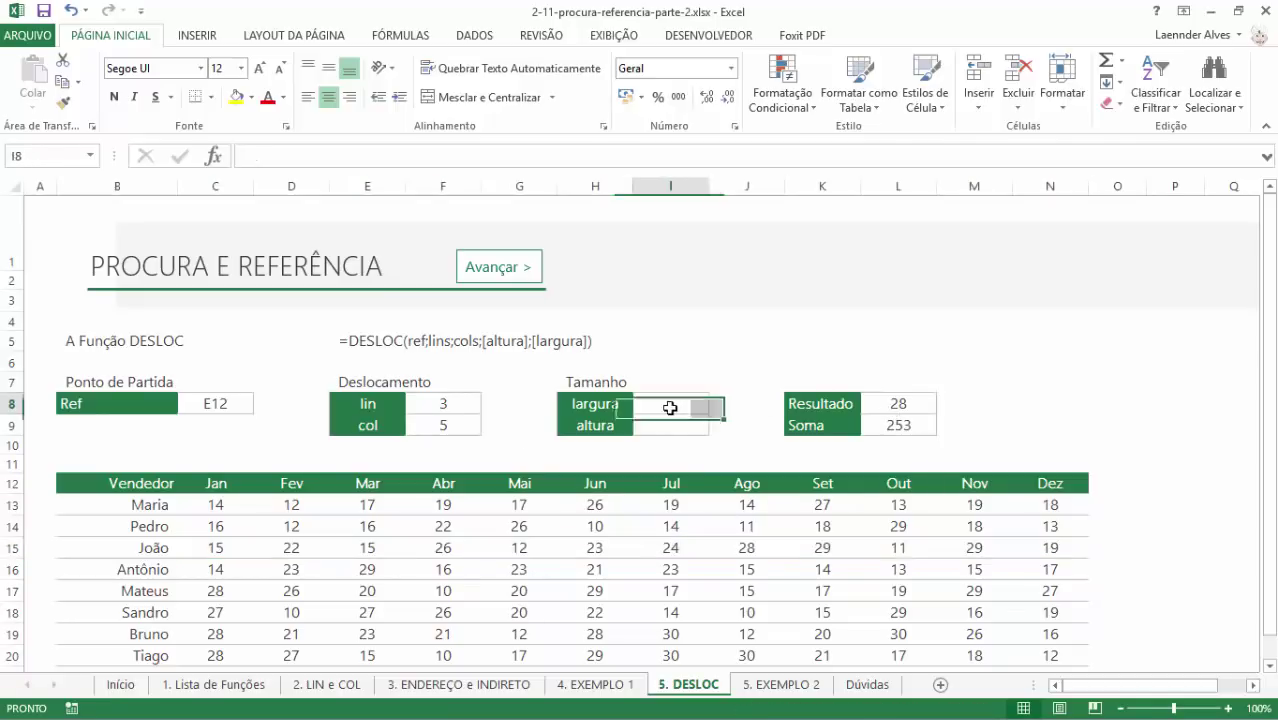
- Set largura in I8 to 2 and altura in I9 to 5
{"action": "left_click", "coordinate": [898, 424]}
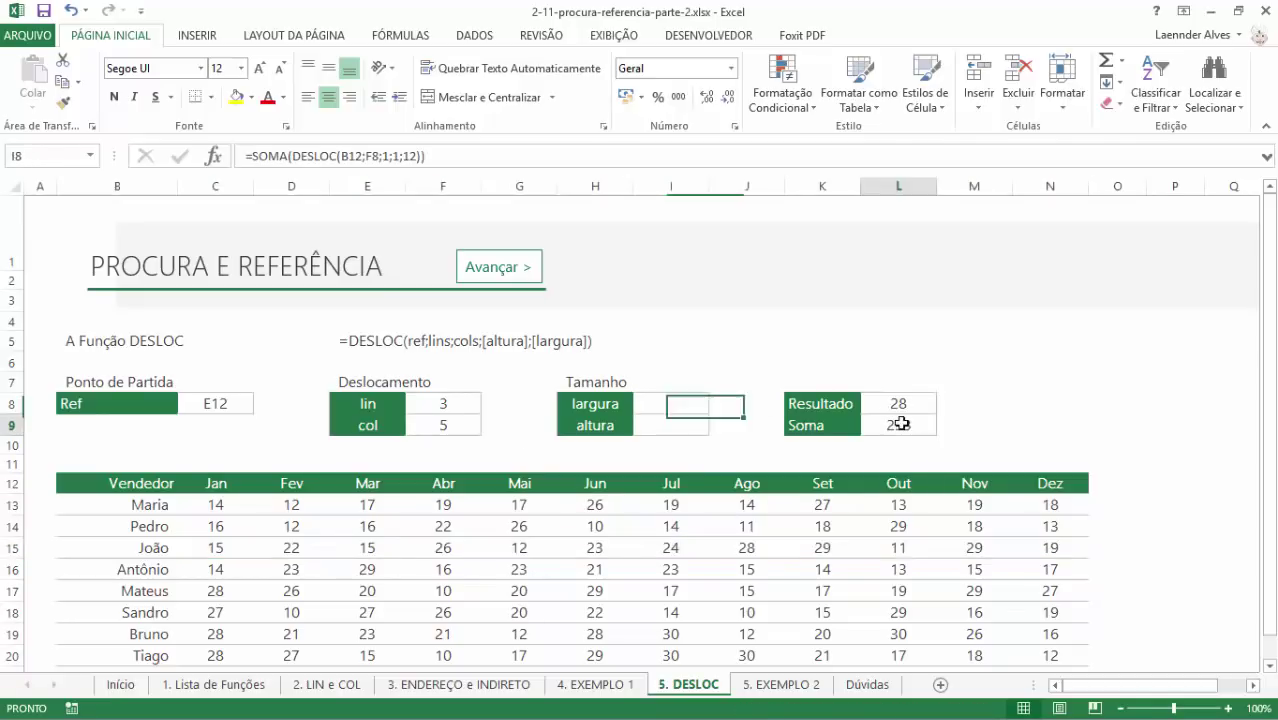
{"action": "left_click", "coordinate": [645, 402]}
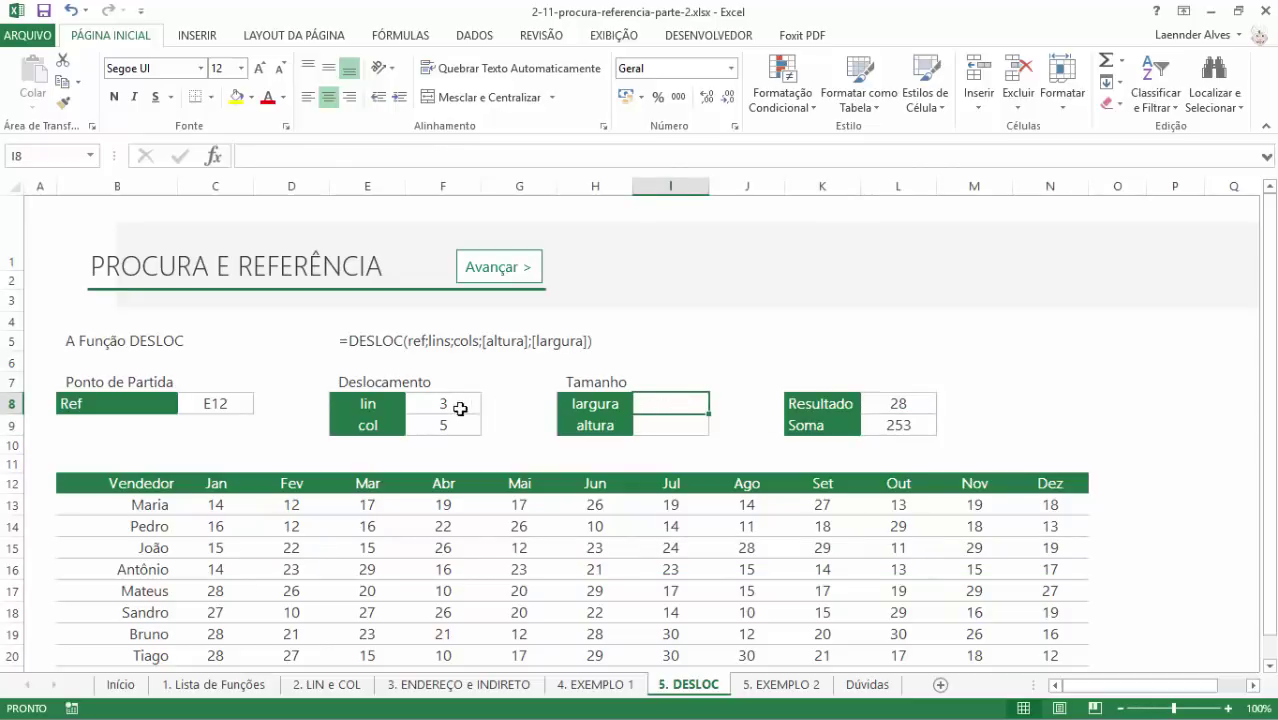
{"action": "left_click", "coordinate": [892, 426]}
{"action": "left_click", "coordinate": [660, 400]}
{"action": "left_click", "coordinate": [665, 428]}
{"action": "left_click", "coordinate": [656, 405]}
{"action": "type", "text": "2"}
{"action": "key", "text": "Return"}
{"action": "type", "text": "5"}
{"action": "key", "text": "Return"}
- Write DESLOC(INDIRETO(C8);F8;F9;I8;I9) into the Soma cell L9
{"action": "left_click", "coordinate": [897, 424]}
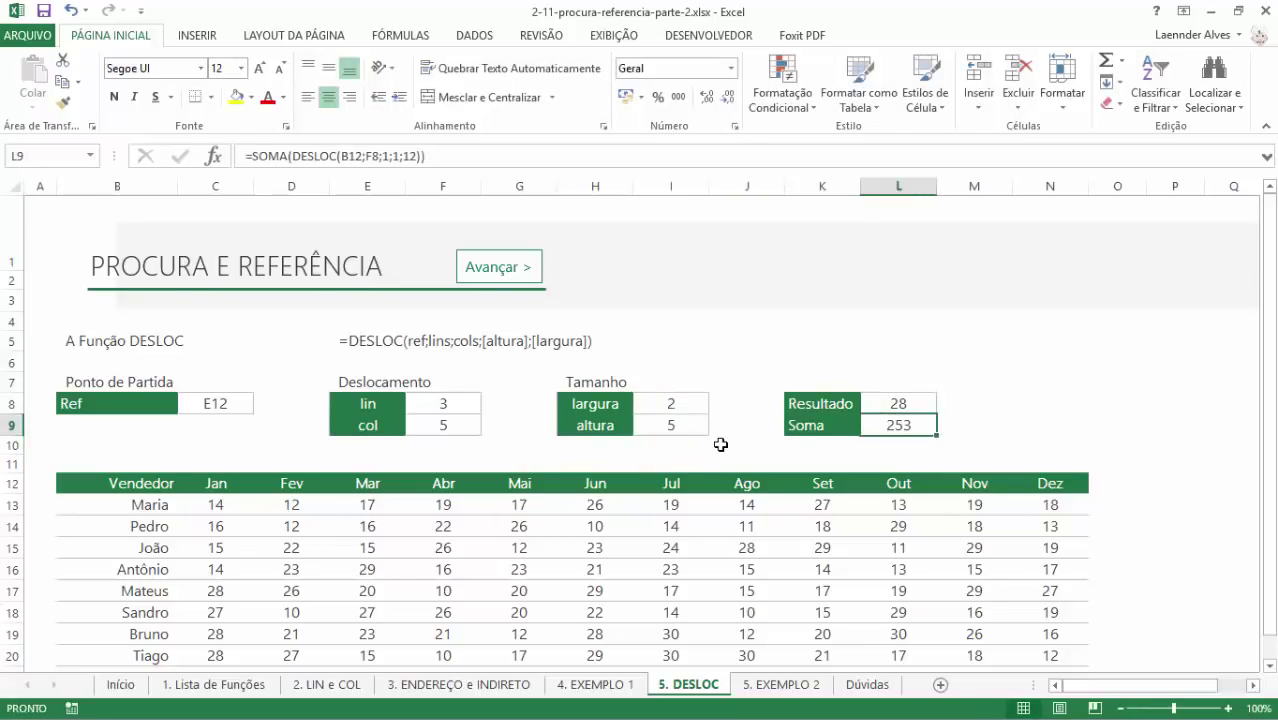
{"action": "type", "text": "=DEL"}
{"action": "key", "text": "BackSpace"}
{"action": "type", "text": "SLO"}
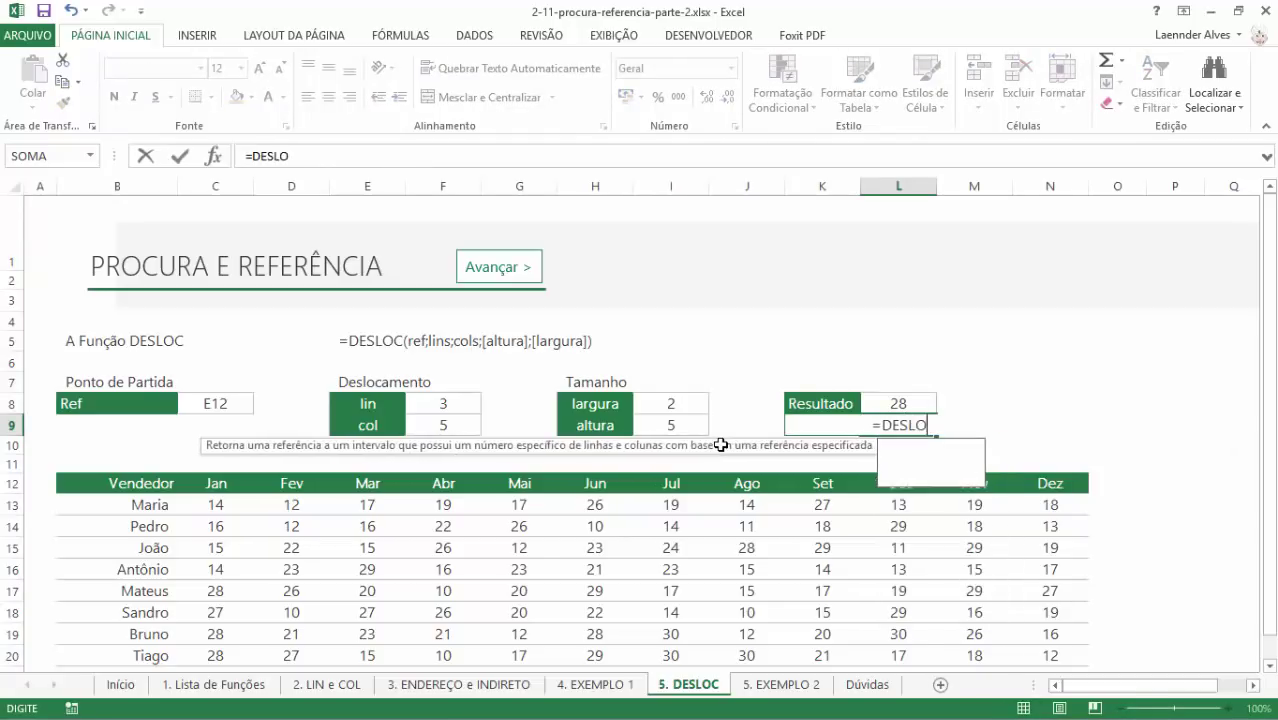
{"action": "type", "text": "C(INDIRETO("}
{"action": "left_click", "coordinate": [212, 403]}
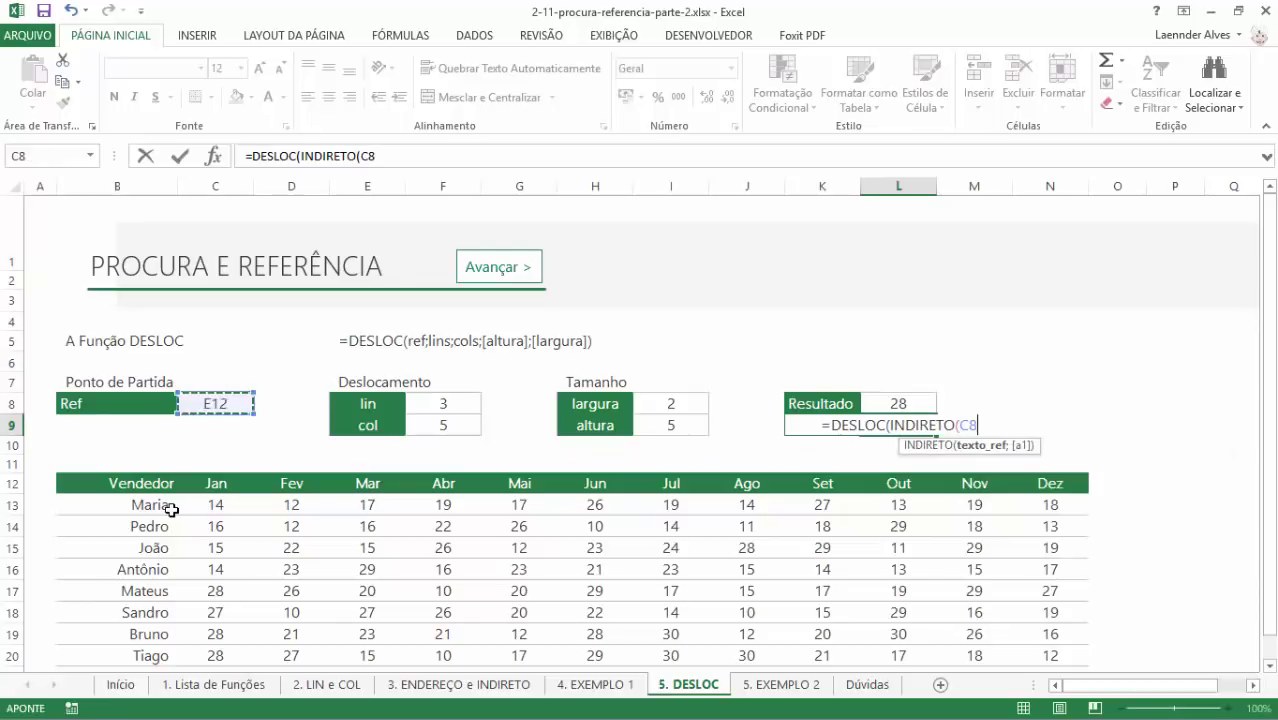
{"action": "type", "text": ";"}
{"action": "left_click", "coordinate": [418, 400]}
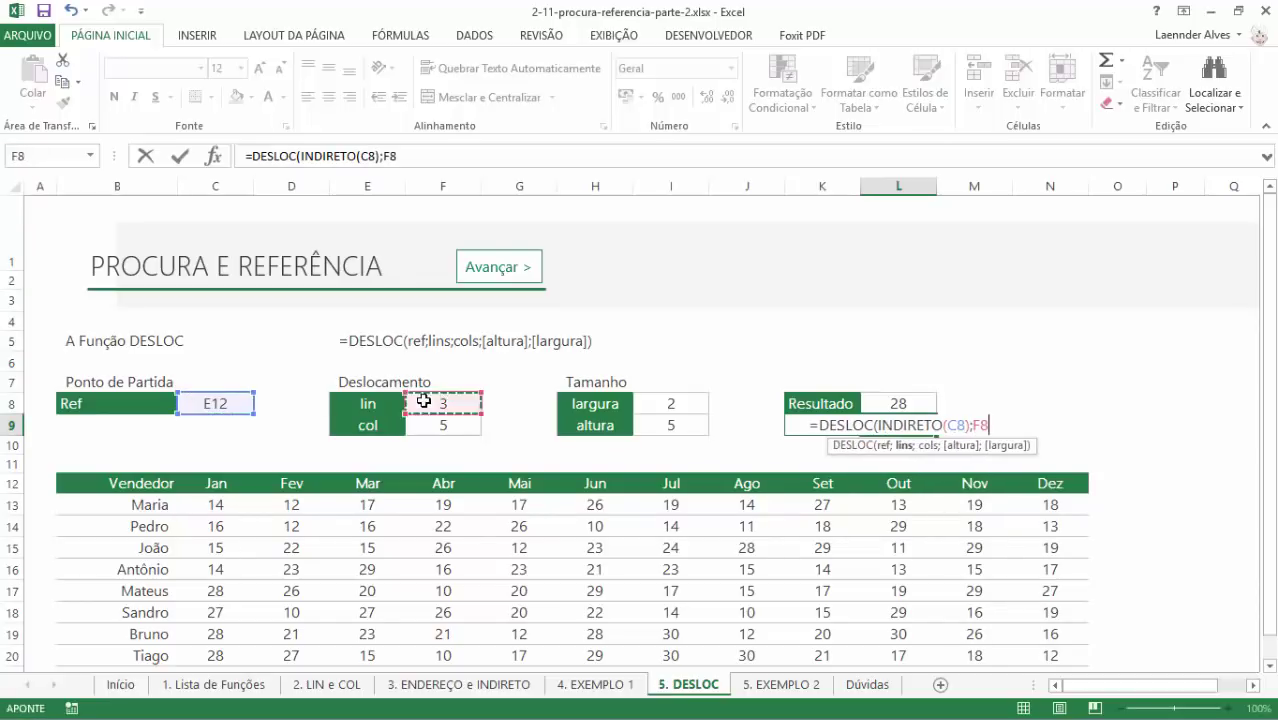
{"action": "type", "text": ";"}
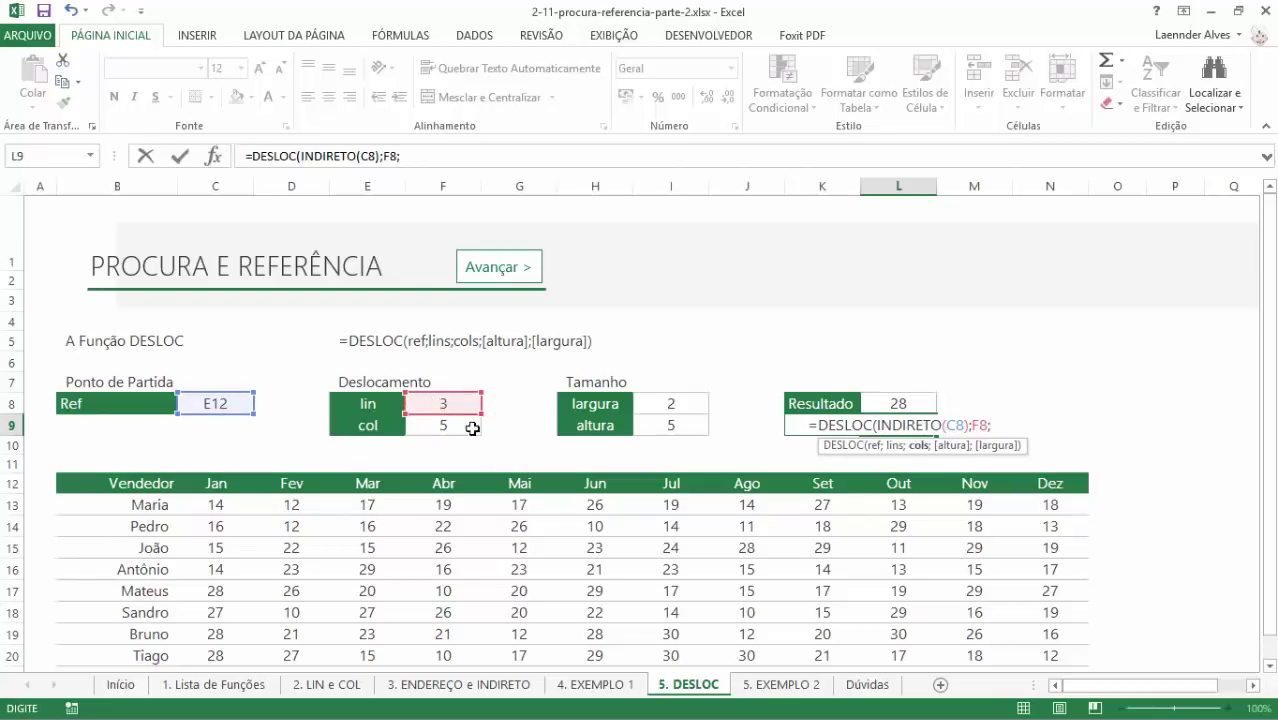
{"action": "left_click", "coordinate": [449, 424]}
{"action": "type", "text": ";"}
{"action": "left_click", "coordinate": [679, 404]}
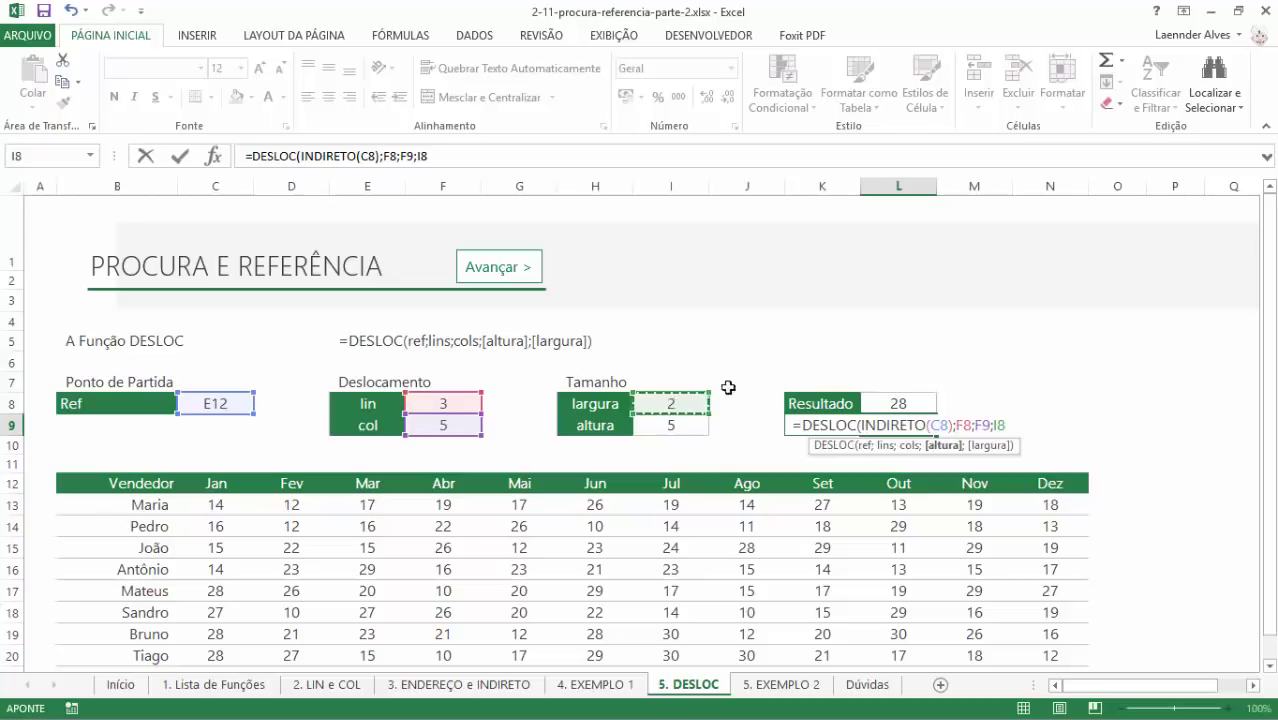
{"action": "type", "text": ";"}
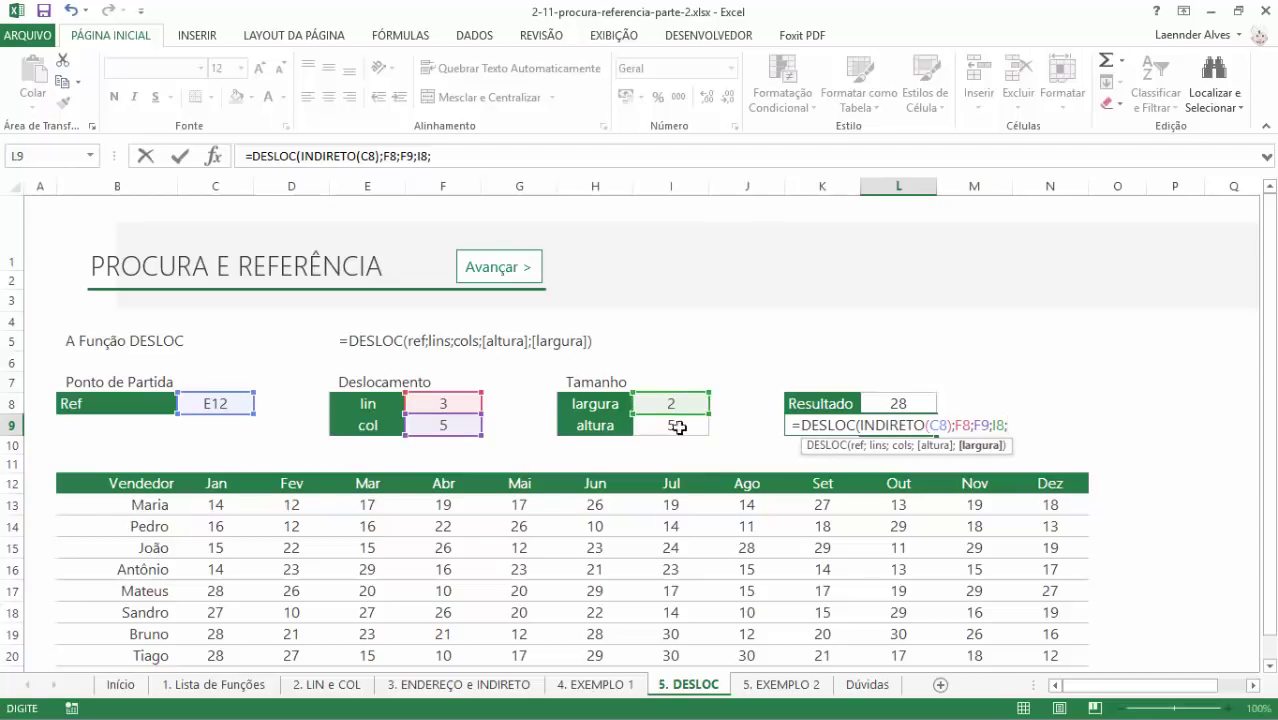
{"action": "left_click", "coordinate": [655, 427]}
{"action": "type", "text": ")"}
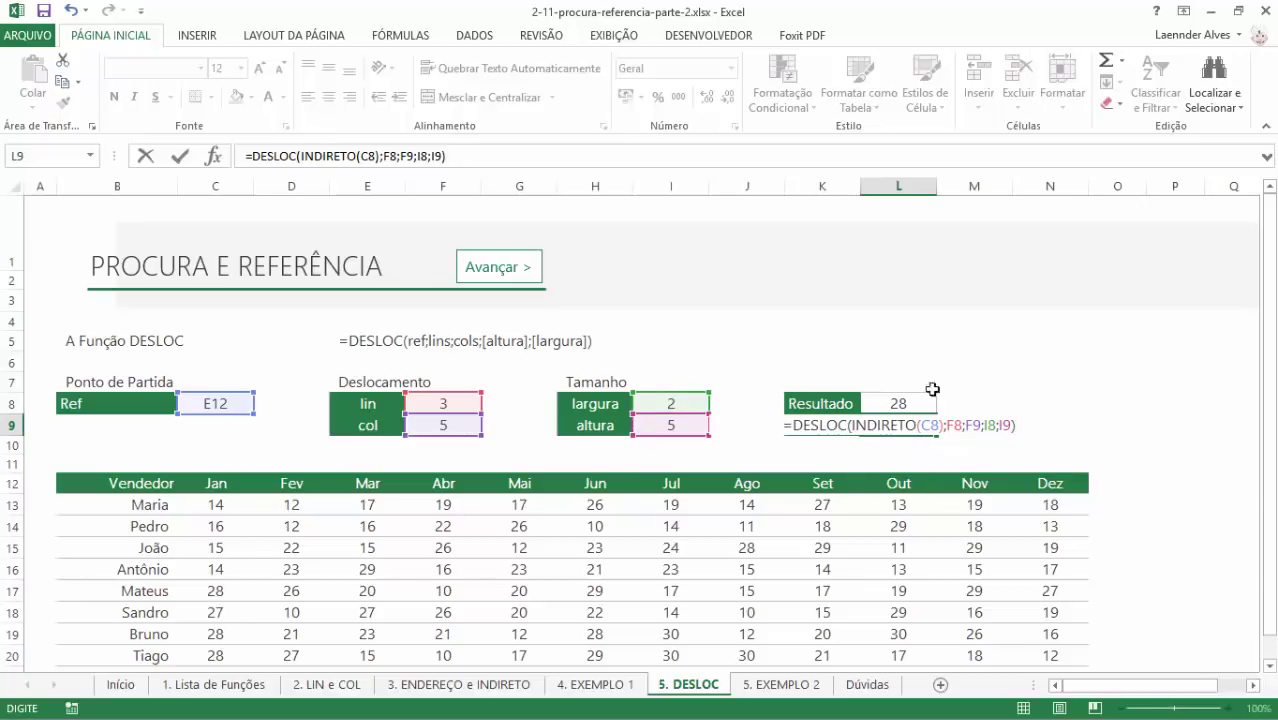
- Wrap the DESLOC expression in SOMA, review its parts, and commit it to get 190
{"action": "left_click", "coordinate": [788, 426]}
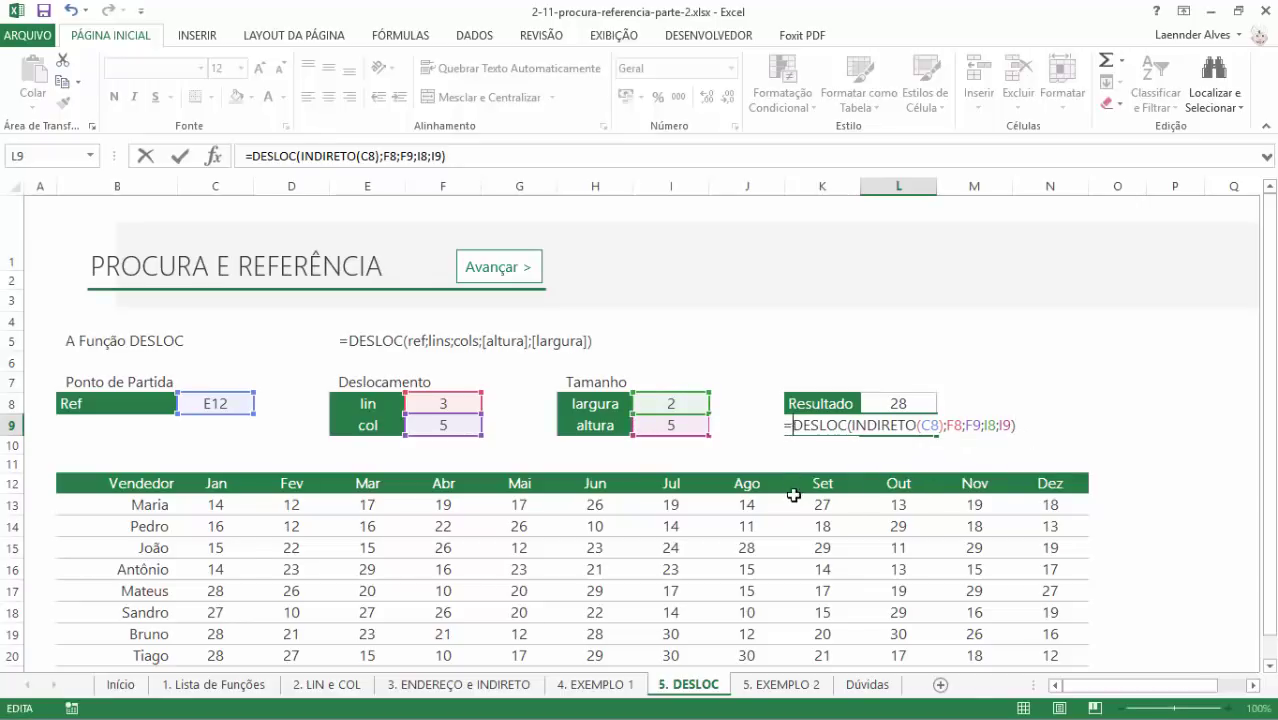
{"action": "type", "text": "SOMA("}
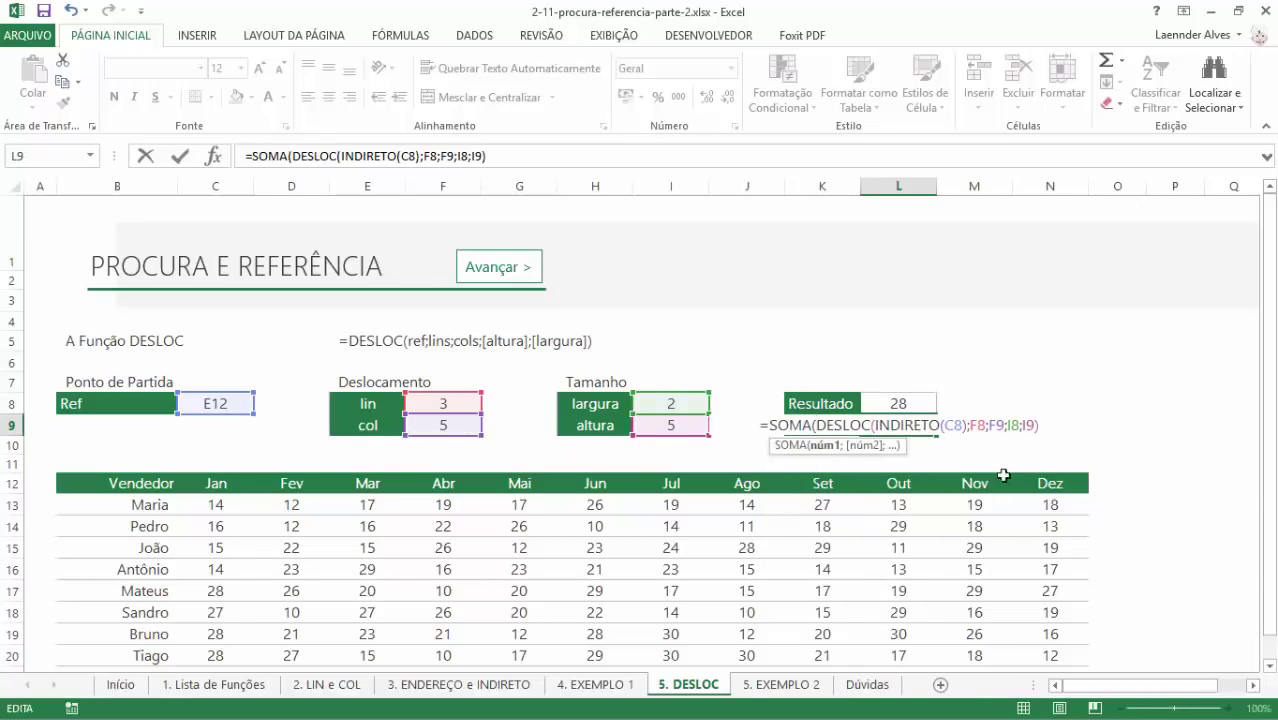
{"action": "type", "text": ")"}
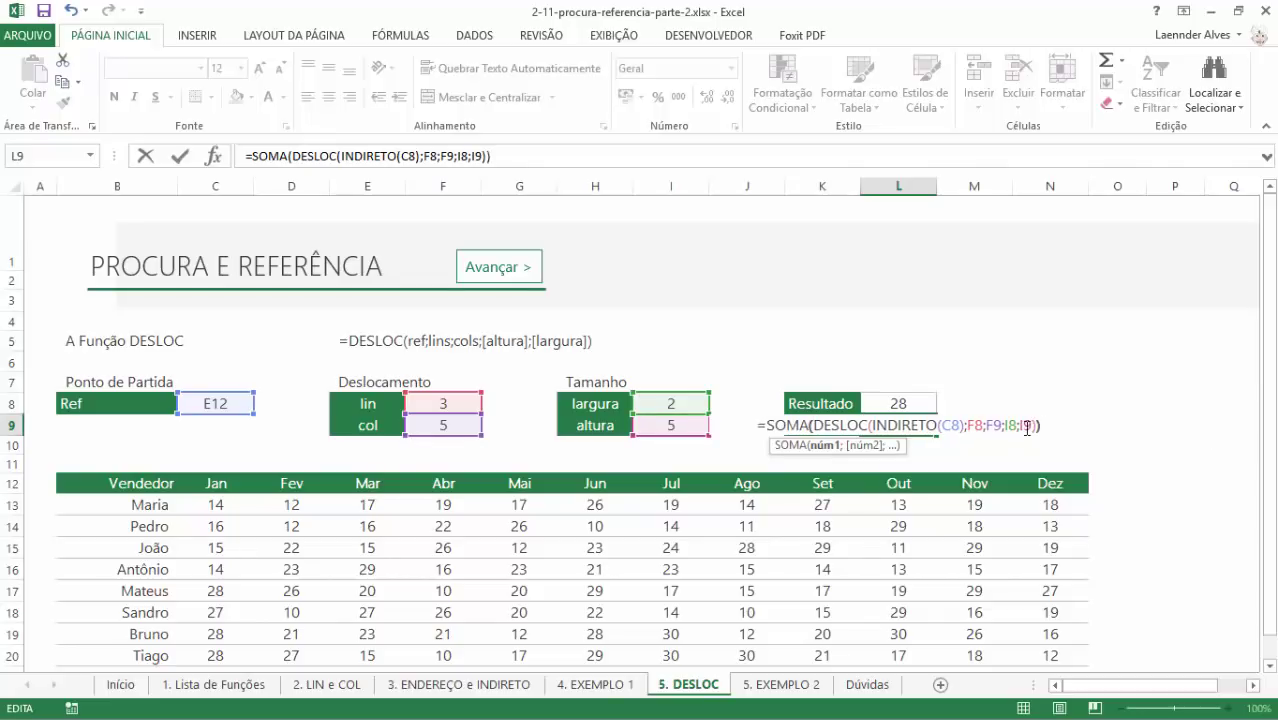
{"action": "key", "text": "End"}
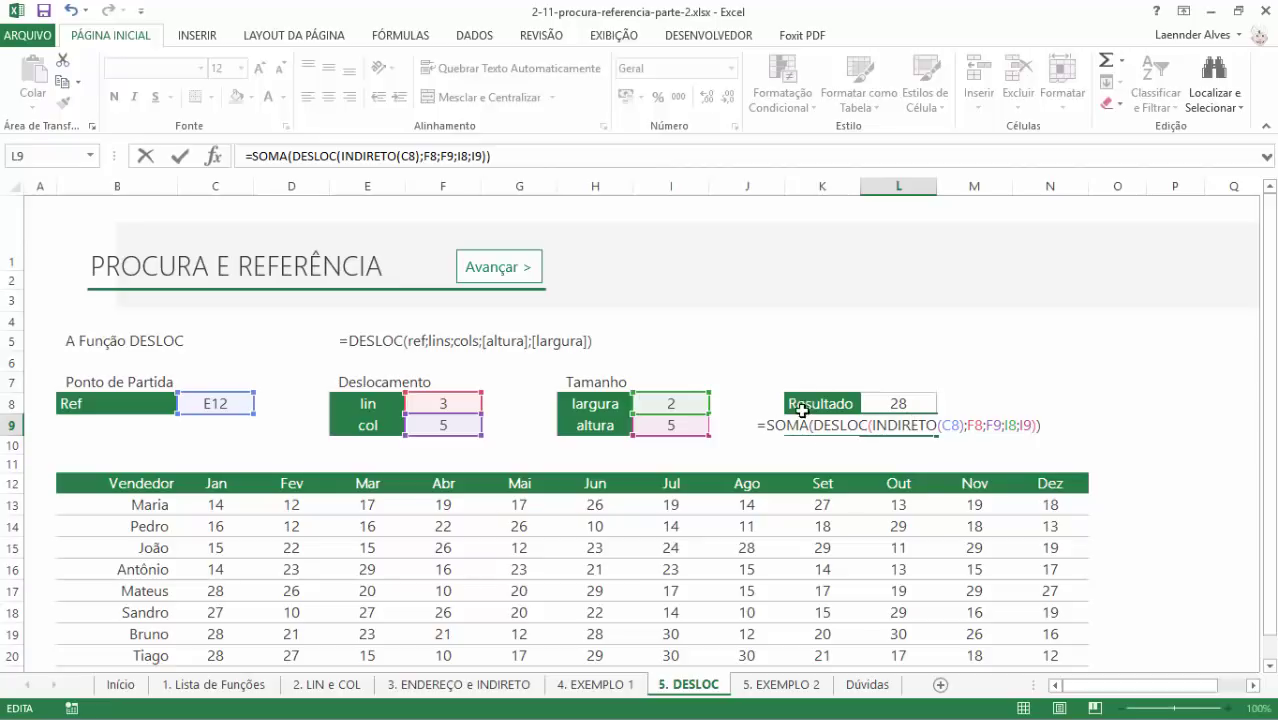
{"action": "left_click_drag", "start_coordinate": [834, 425], "coordinate": [1021, 413]}
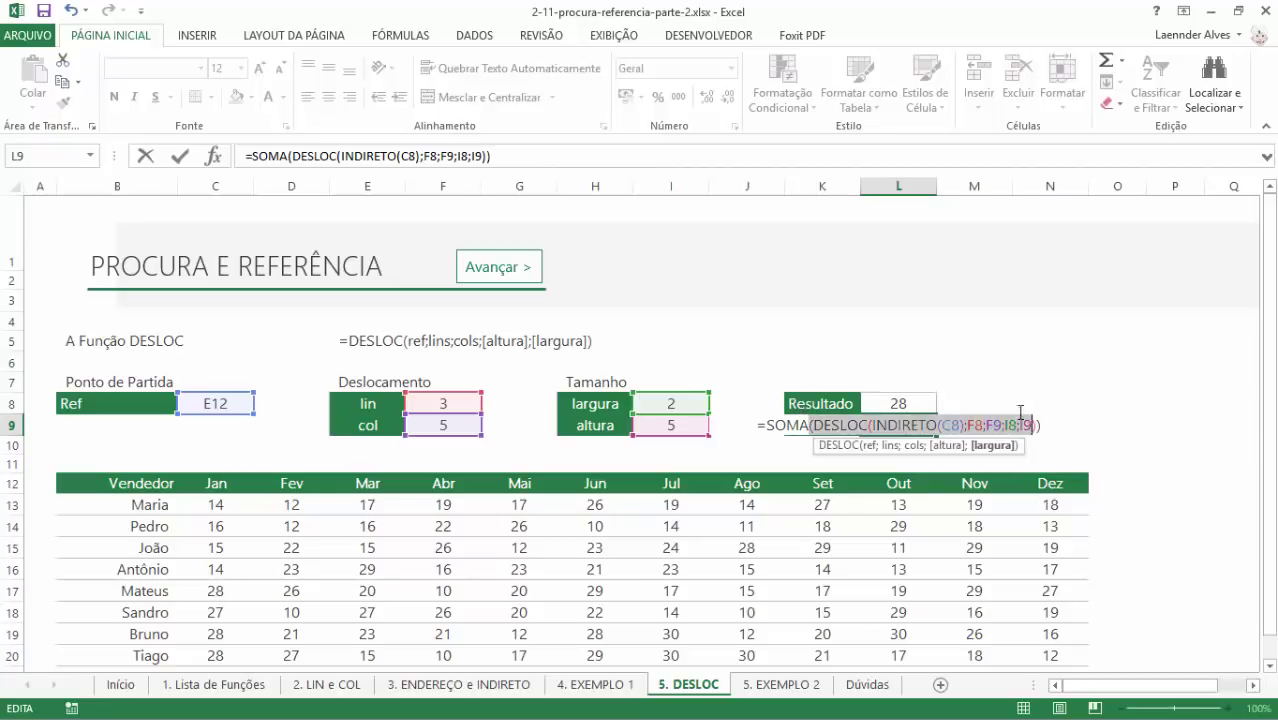
{"action": "left_click", "coordinate": [782, 425]}
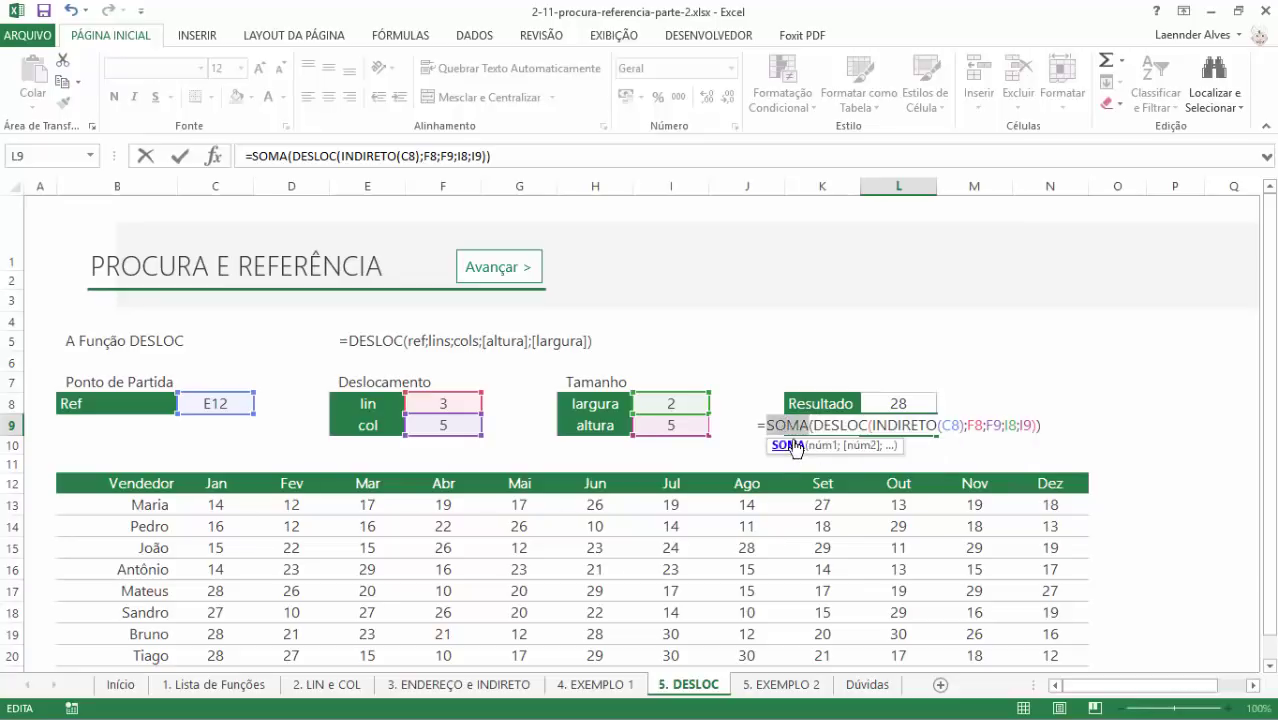
{"action": "left_click_drag", "start_coordinate": [827, 425], "coordinate": [1039, 424]}
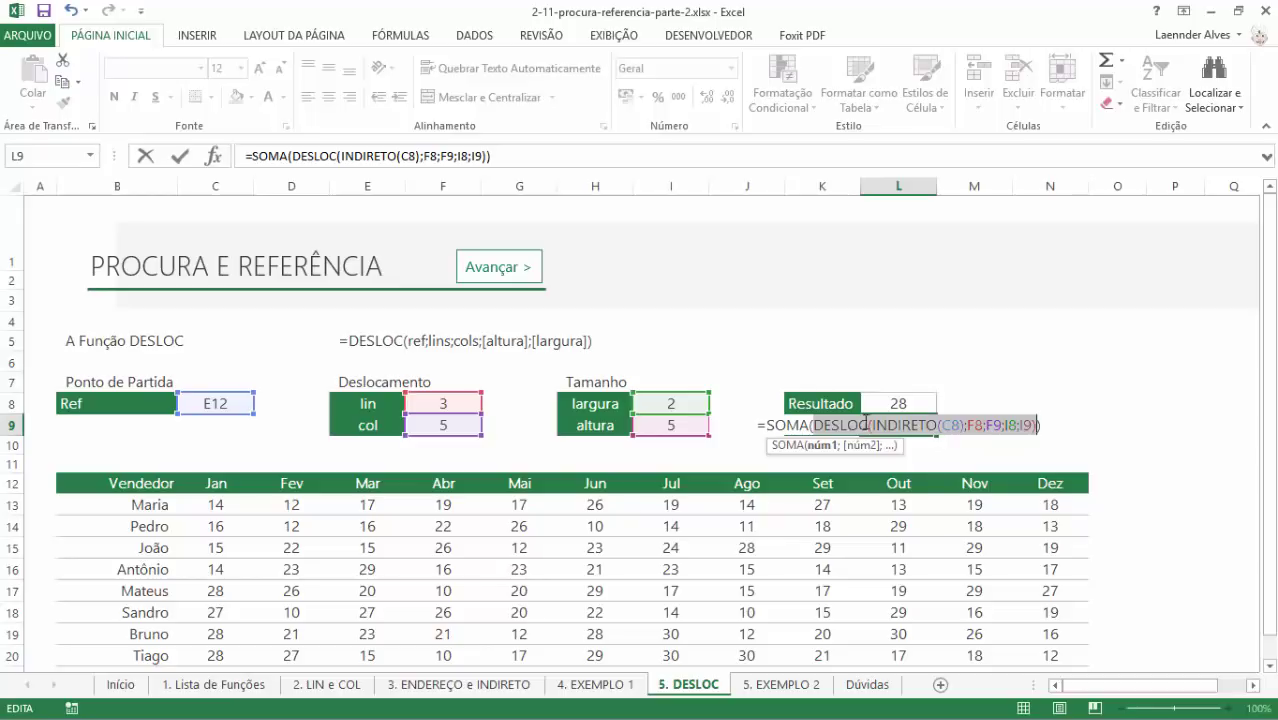
{"action": "left_click_drag", "start_coordinate": [766, 425], "coordinate": [785, 425]}
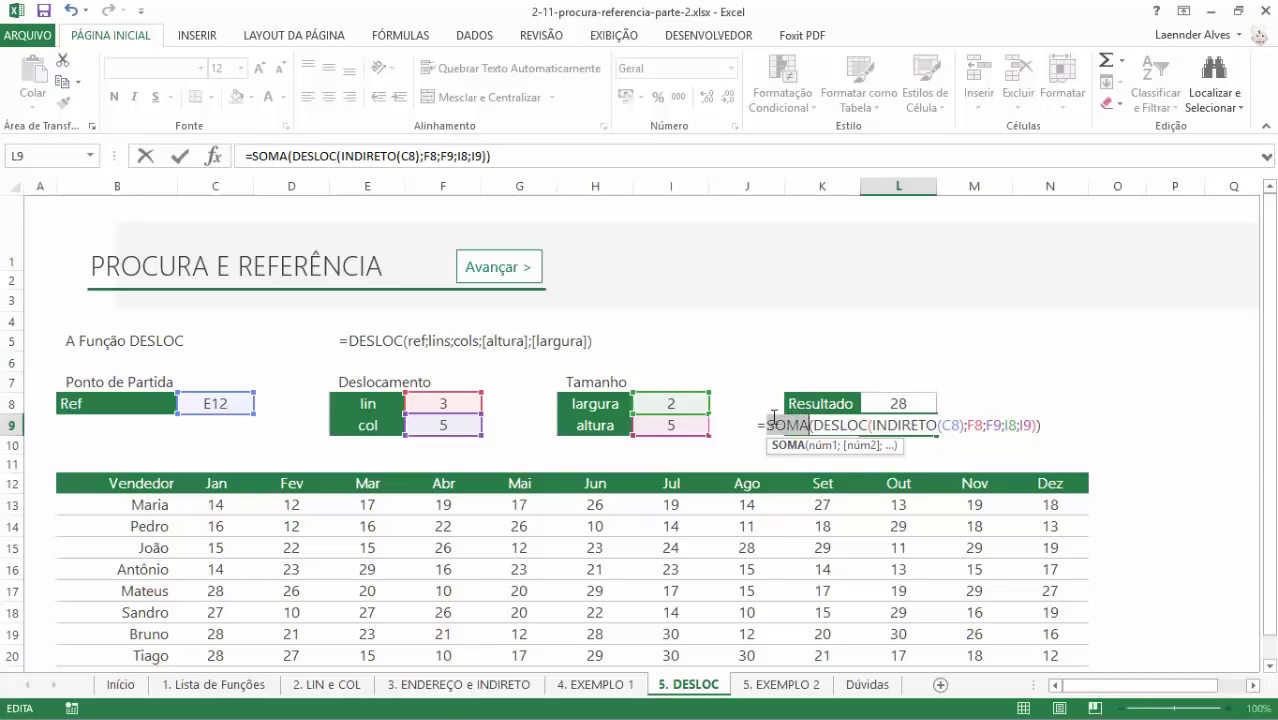
{"action": "key", "text": "Return"}
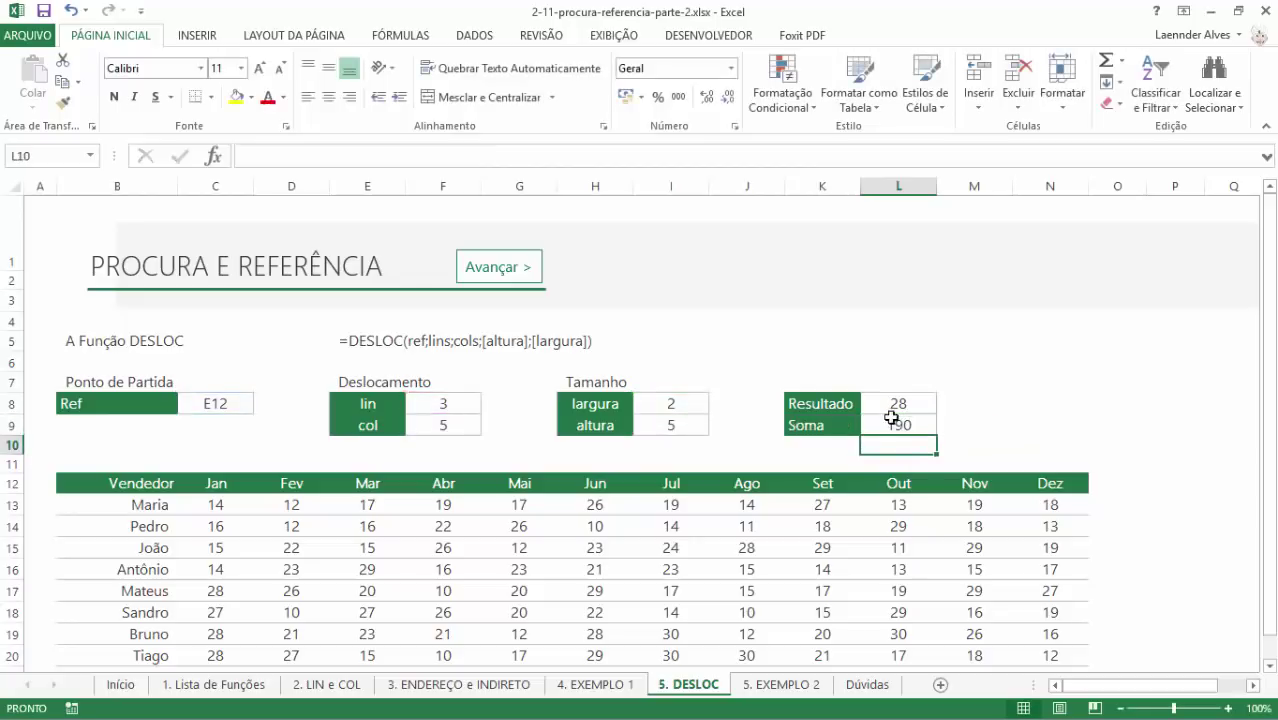
- From Ref E12, count 3 rows down and 5 columns right, then select the two-column, five-row block J15:K19
{"action": "left_click", "coordinate": [890, 434]}
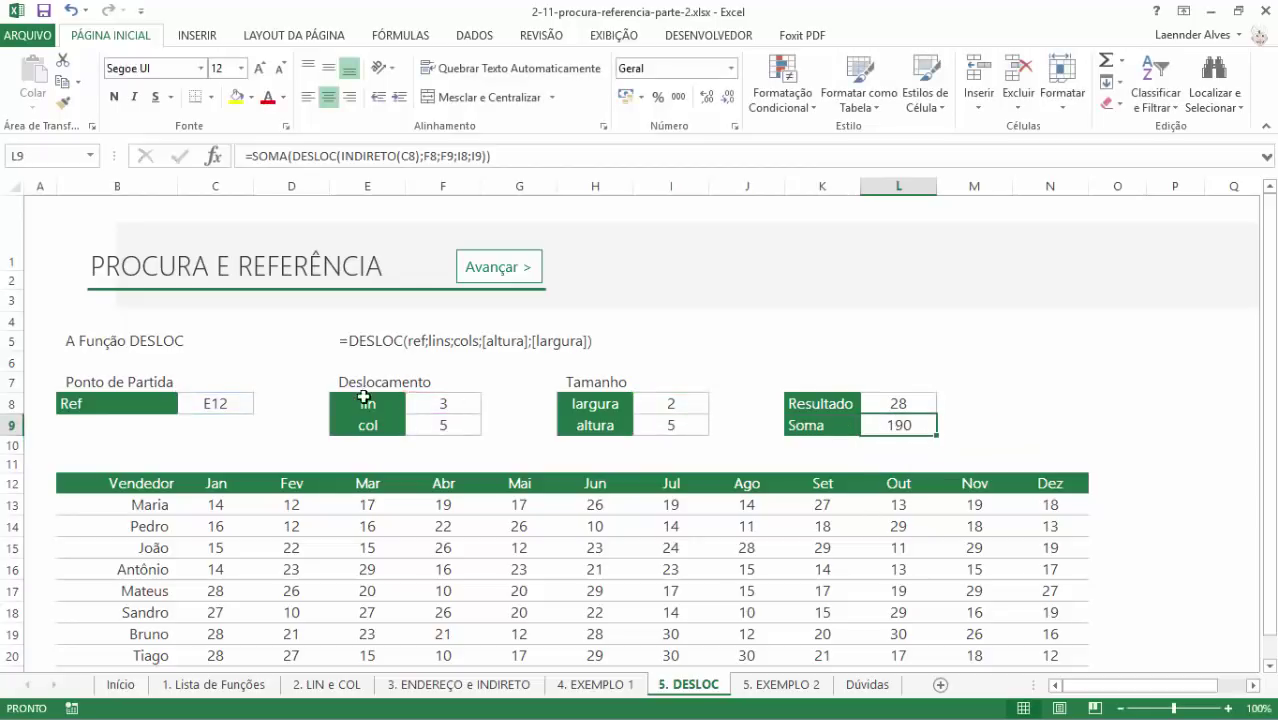
{"action": "left_click", "coordinate": [210, 408]}
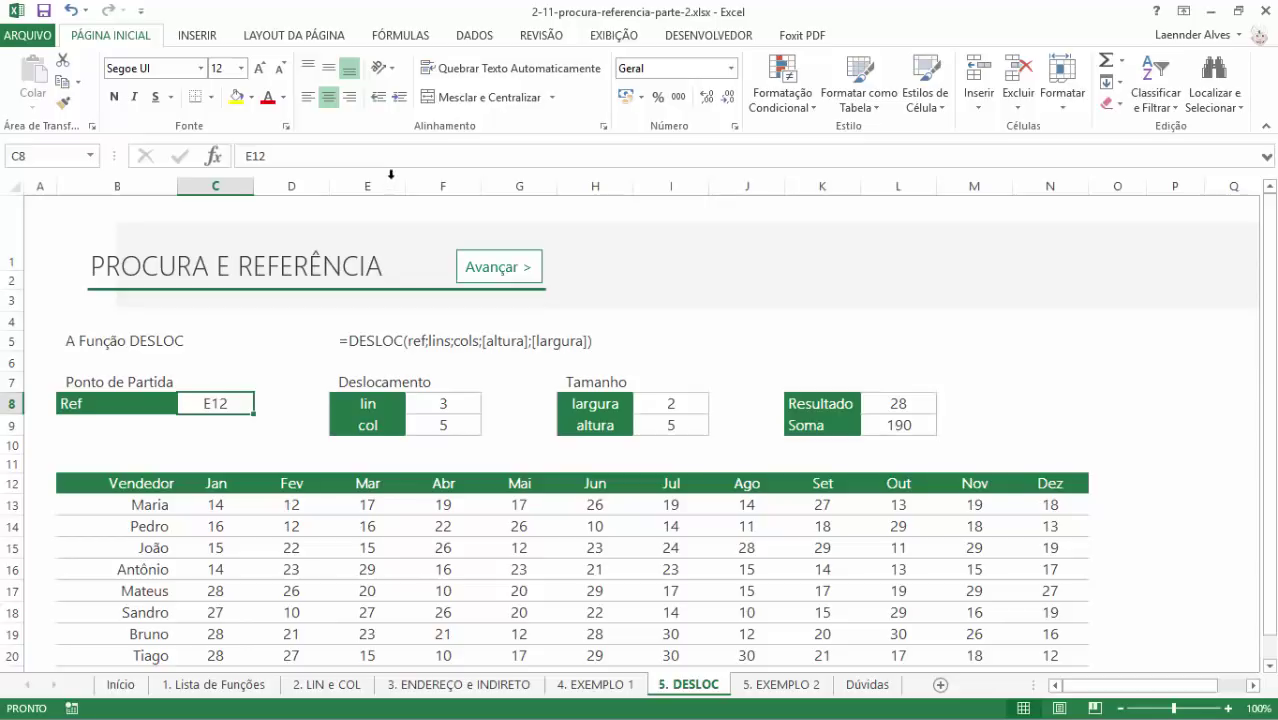
{"action": "left_click", "coordinate": [389, 483]}
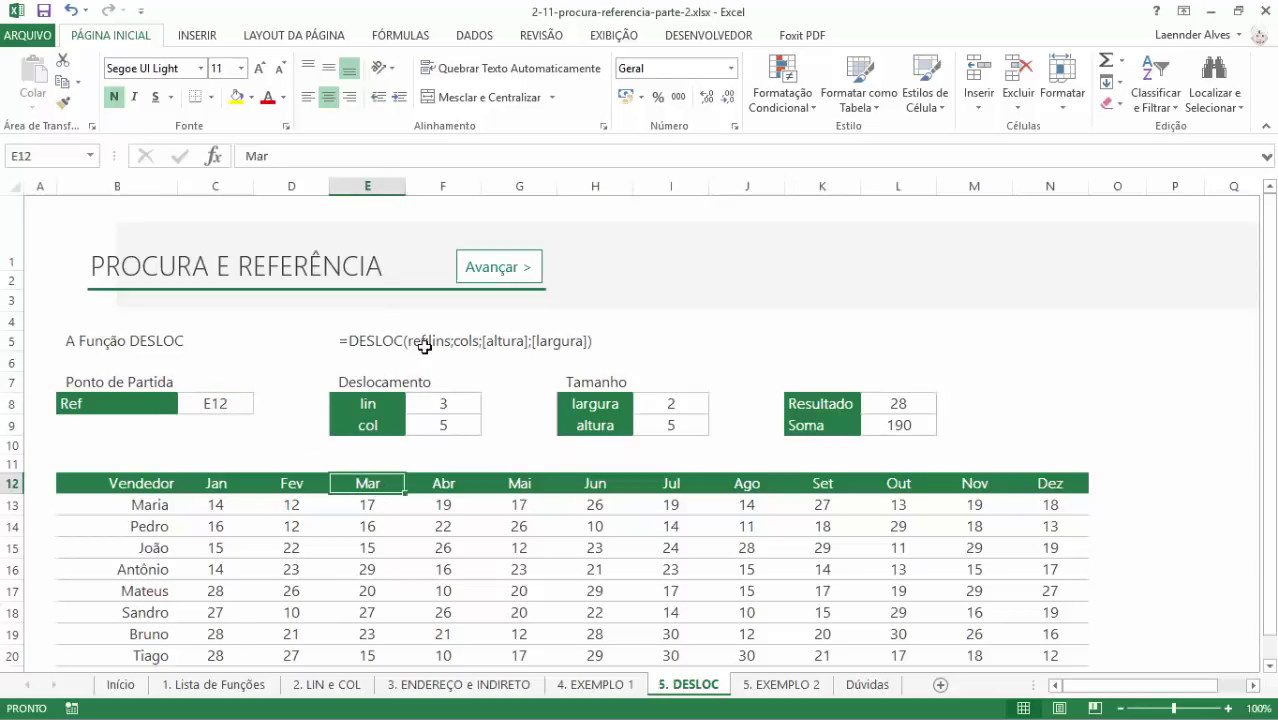
{"action": "key", "text": "Down"}
{"action": "key", "text": "Down"}
{"action": "key", "text": "Down"}
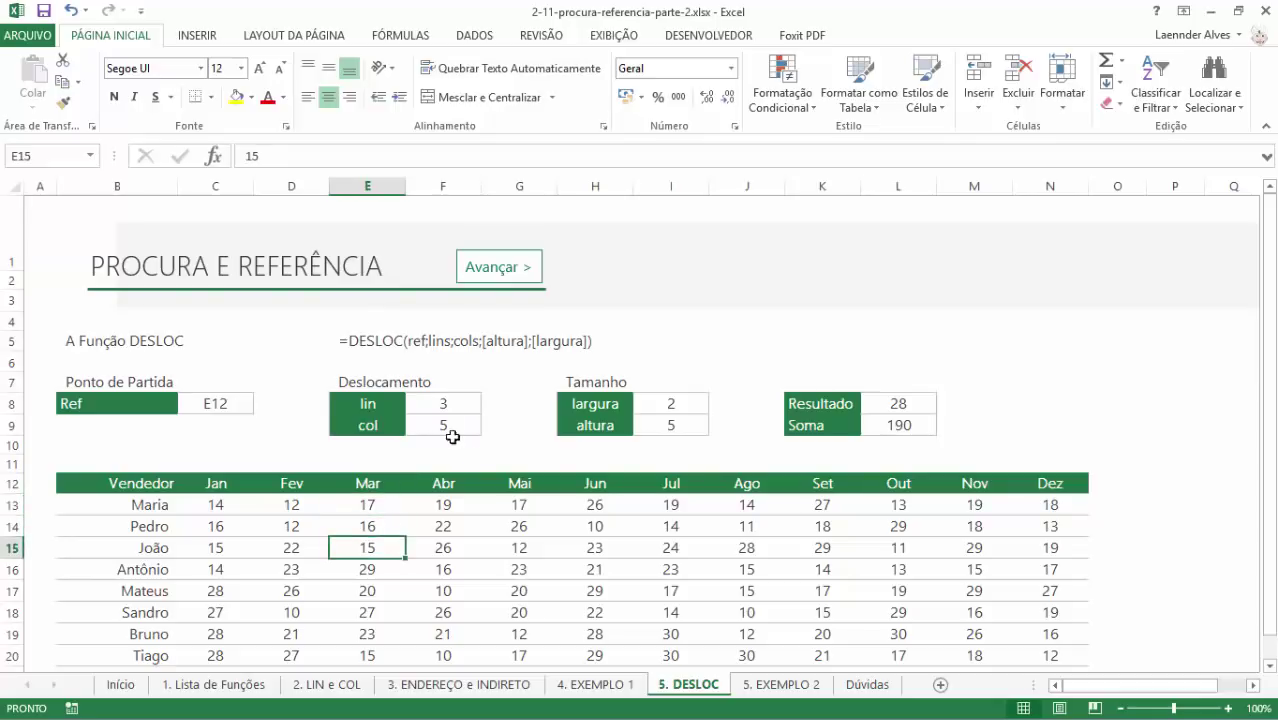
{"action": "key", "text": "Right"}
{"action": "key", "text": "Right"}
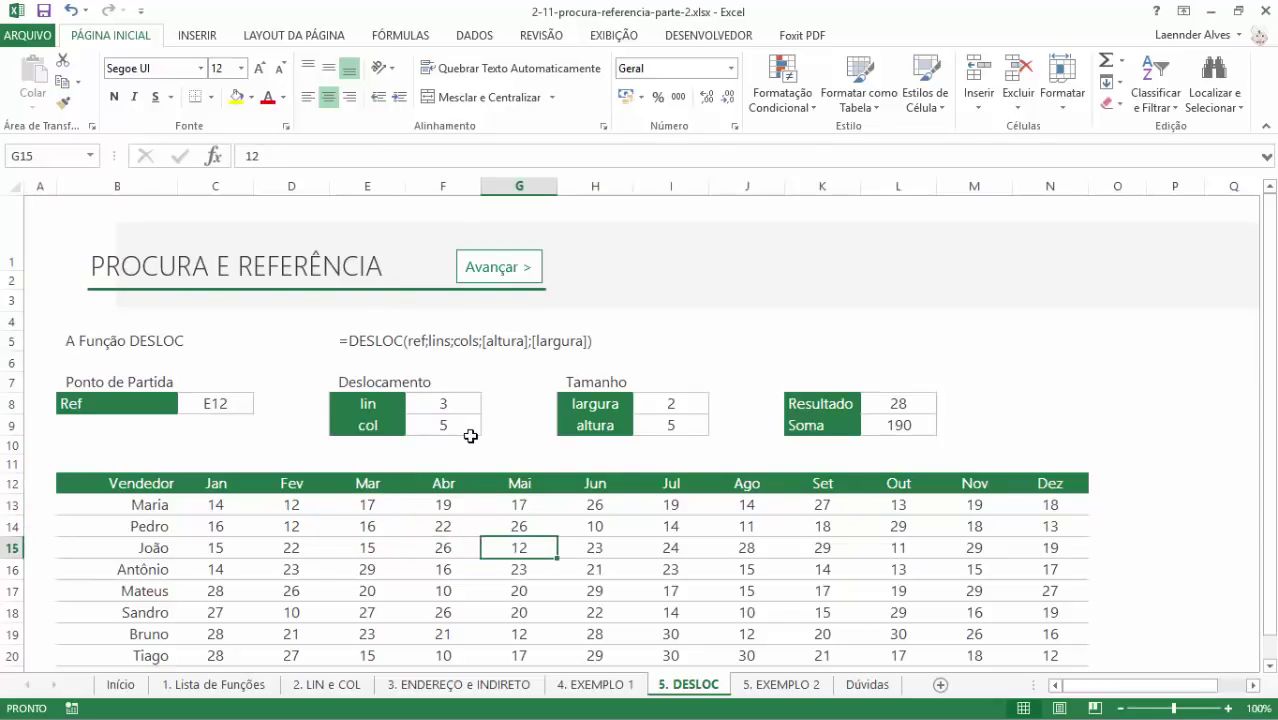
{"action": "key", "text": "Right"}
{"action": "key", "text": "Right"}
{"action": "key", "text": "Right"}
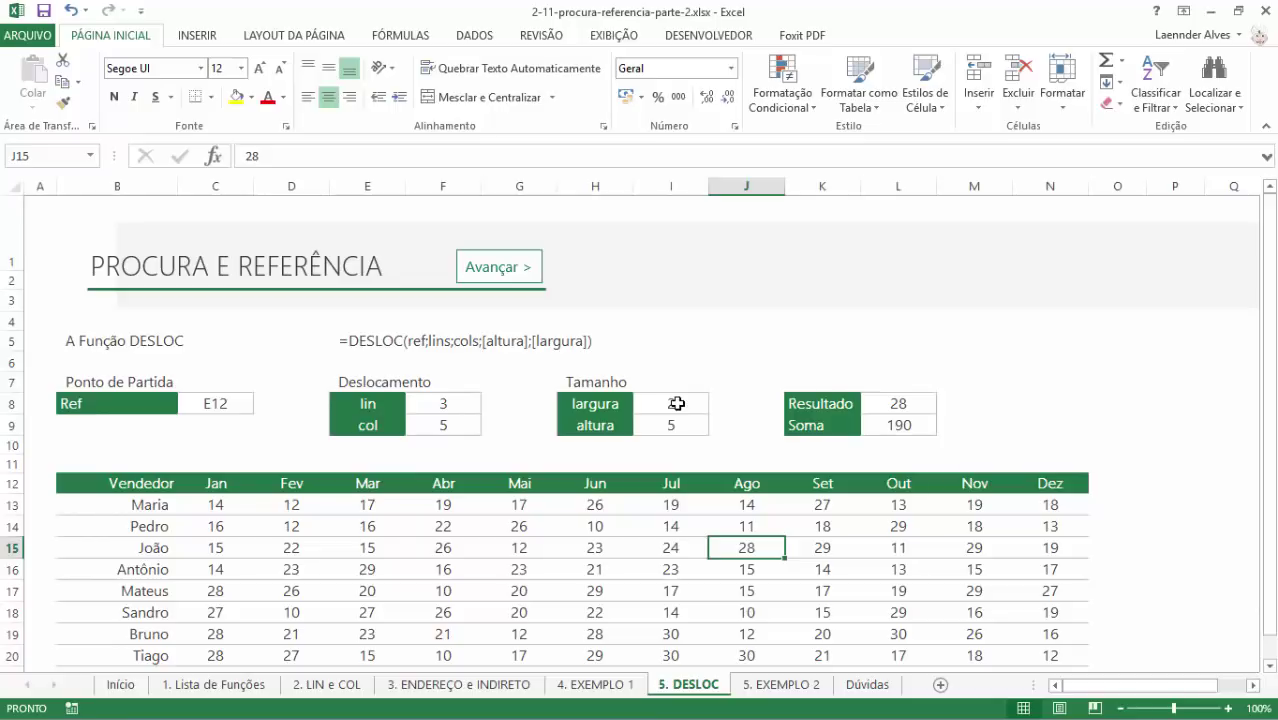
{"action": "key", "text": "shift+Right"}
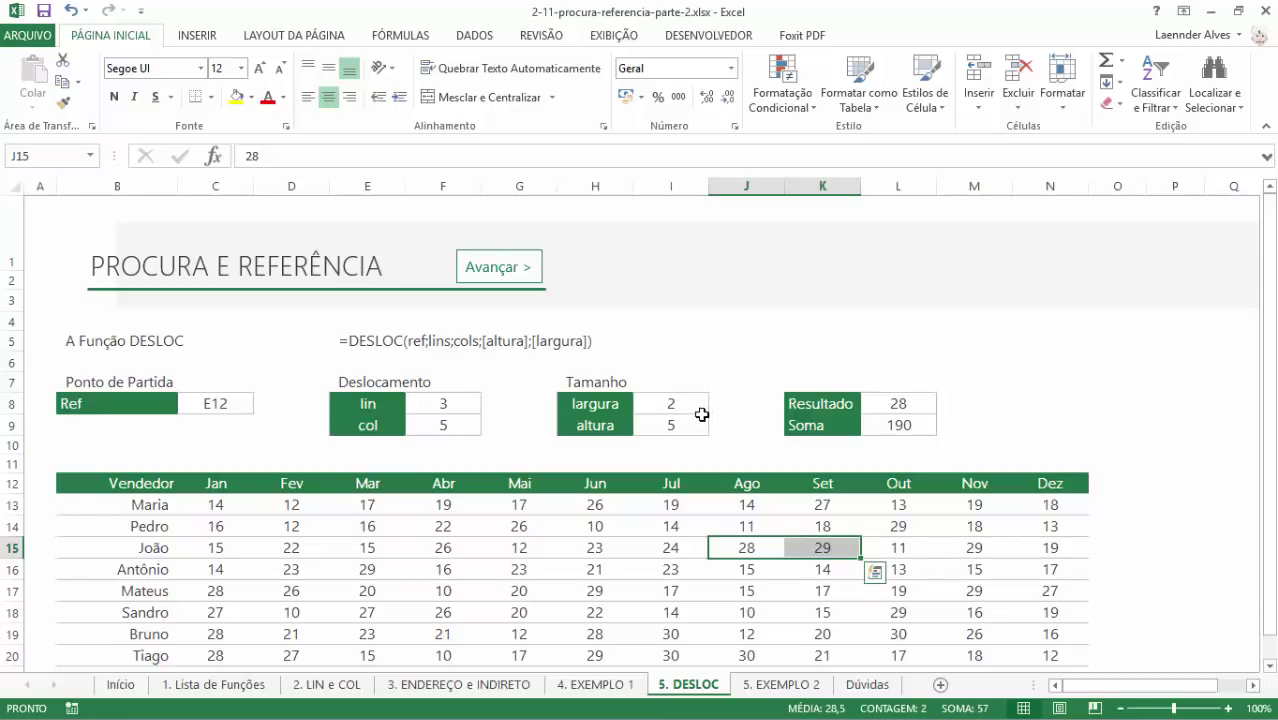
{"action": "key", "text": "shift+Down"}
{"action": "key", "text": "shift+Down"}
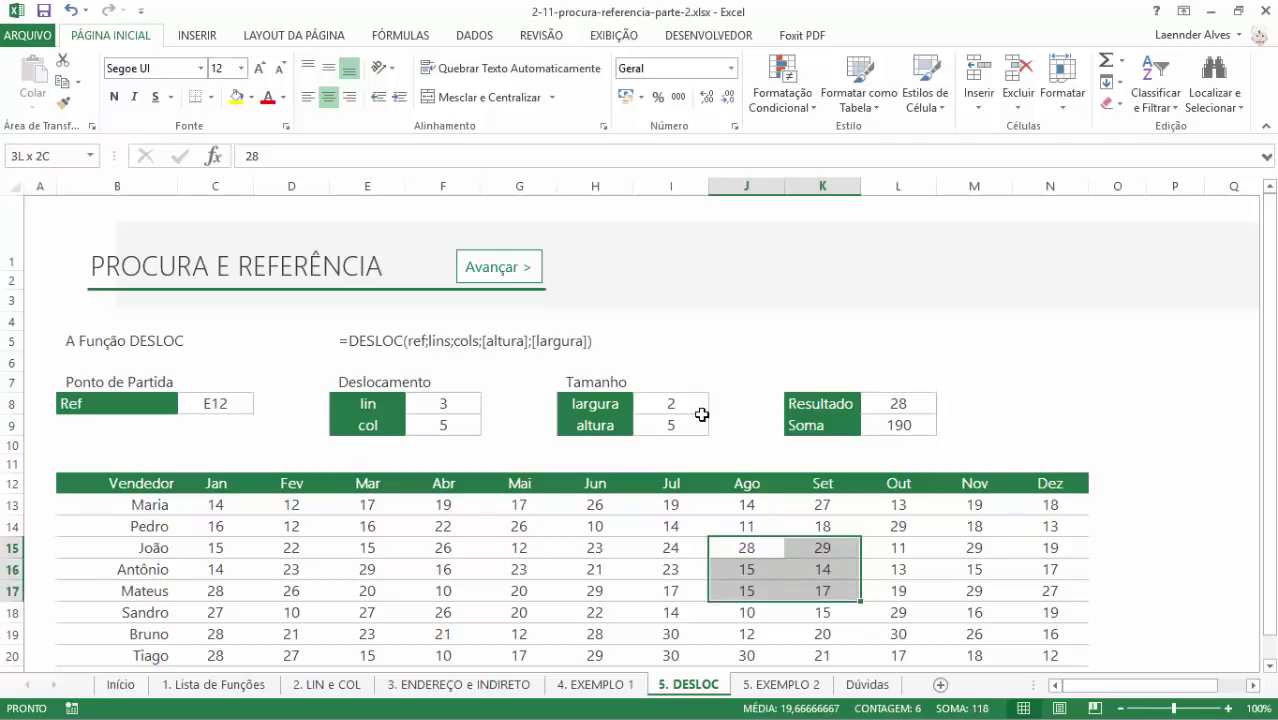
{"action": "key", "text": "shift+Down"}
{"action": "key", "text": "shift+Down"}
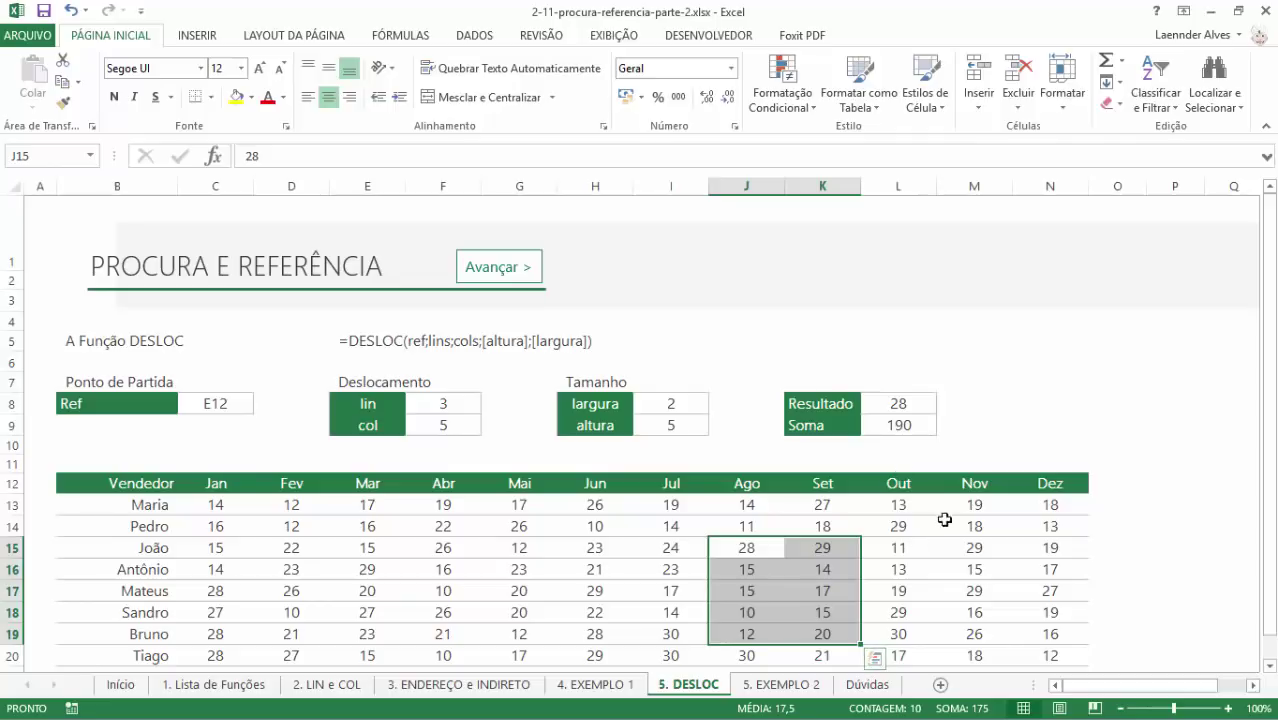
{"action": "double_click", "coordinate": [903, 426]}
- Replace the Soma formula's last two DESLOC arguments with I9;I8 and commit, accepting the correction
{"action": "left_click", "coordinate": [994, 424]}
{"action": "left_click", "coordinate": [1012, 424]}
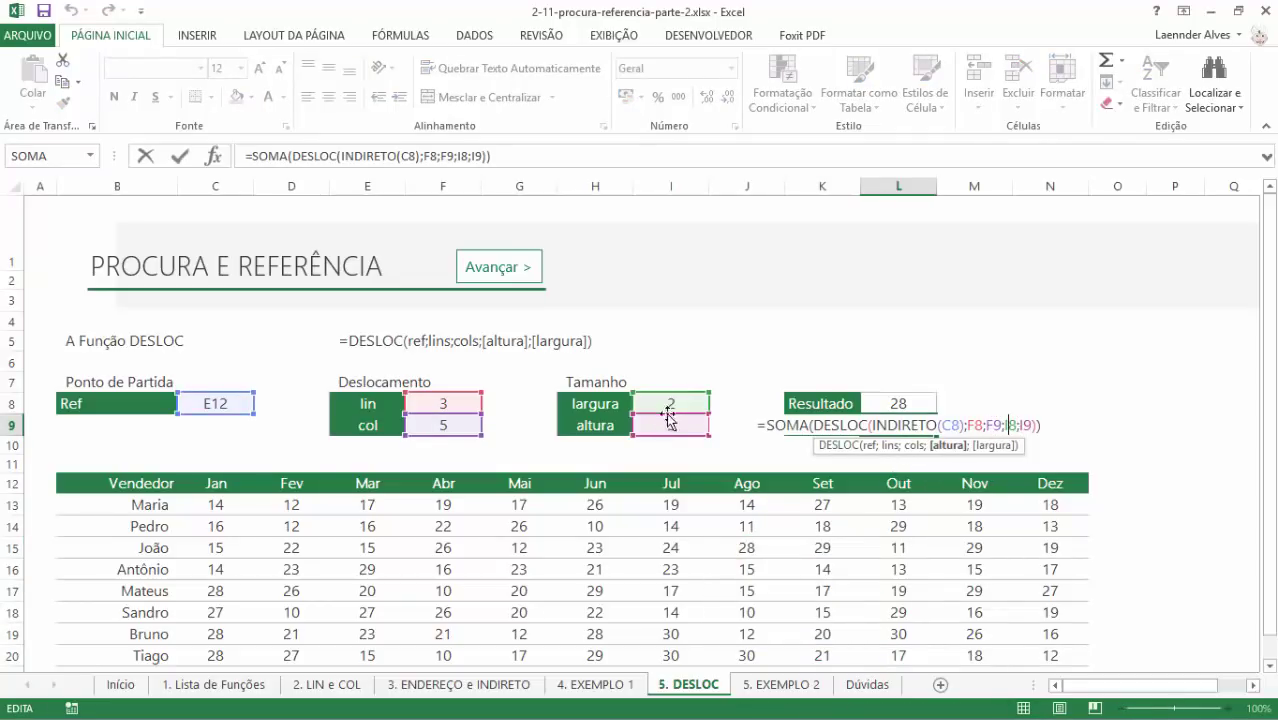
{"action": "mouse_move", "coordinate": [677, 401]}
{"action": "left_mouse_down"}
{"action": "mouse_move", "coordinate": [671, 446]}
{"action": "mouse_move", "coordinate": [677, 418]}
{"action": "mouse_move", "coordinate": [699, 448]}
{"action": "left_mouse_up"}
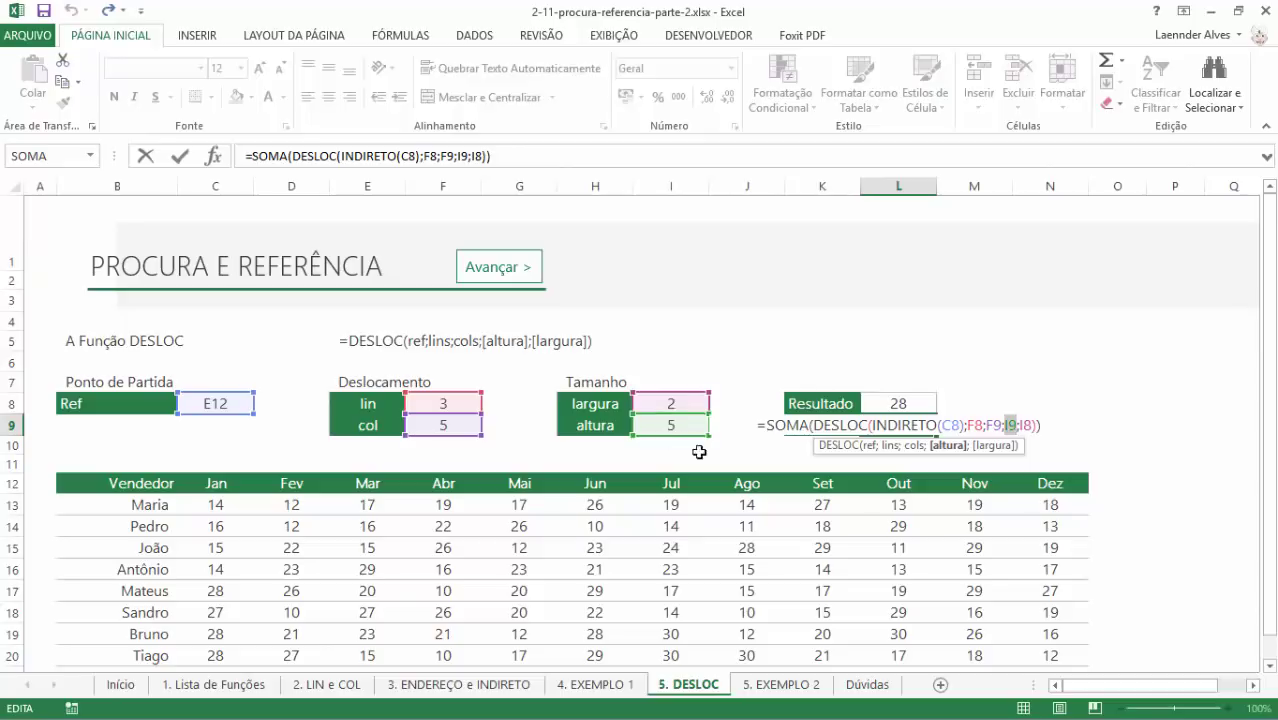
{"action": "left_click_drag", "start_coordinate": [679, 399], "coordinate": [695, 380]}
{"action": "left_click", "coordinate": [1018, 425]}
{"action": "left_click_drag", "start_coordinate": [997, 425], "coordinate": [1058, 425]}
{"action": "key", "text": "Delete"}
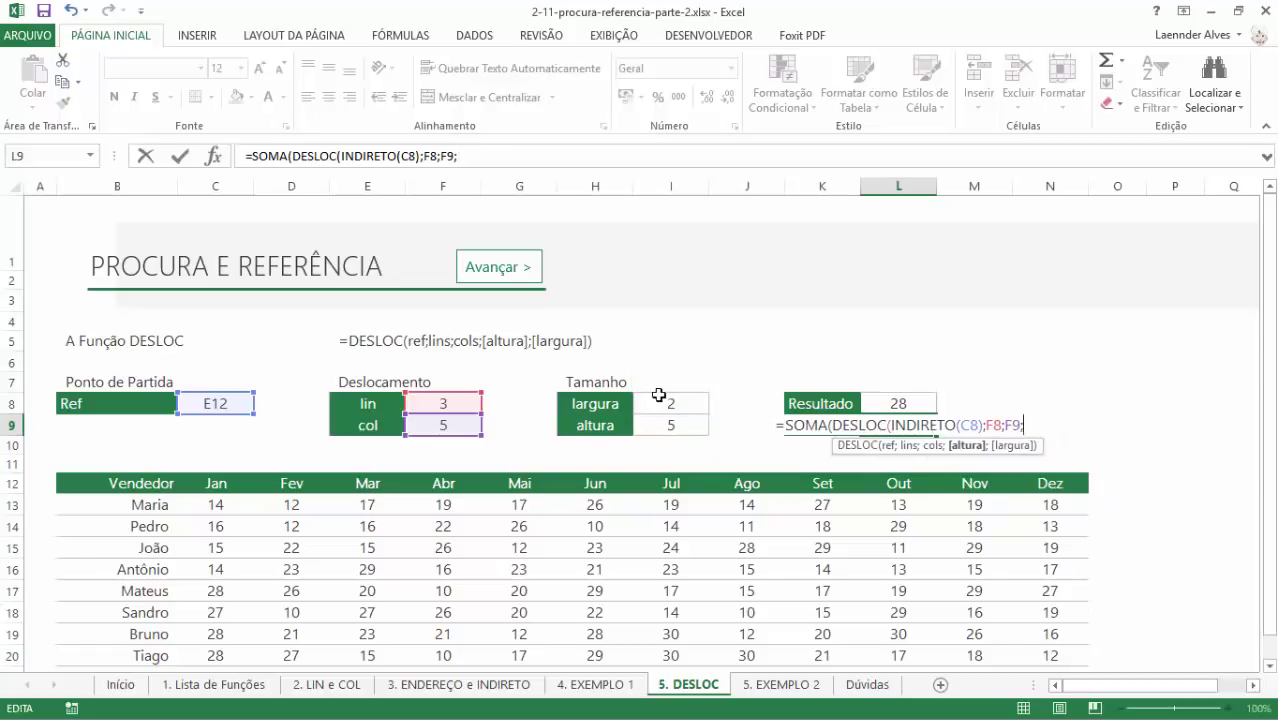
{"action": "left_click", "coordinate": [670, 424]}
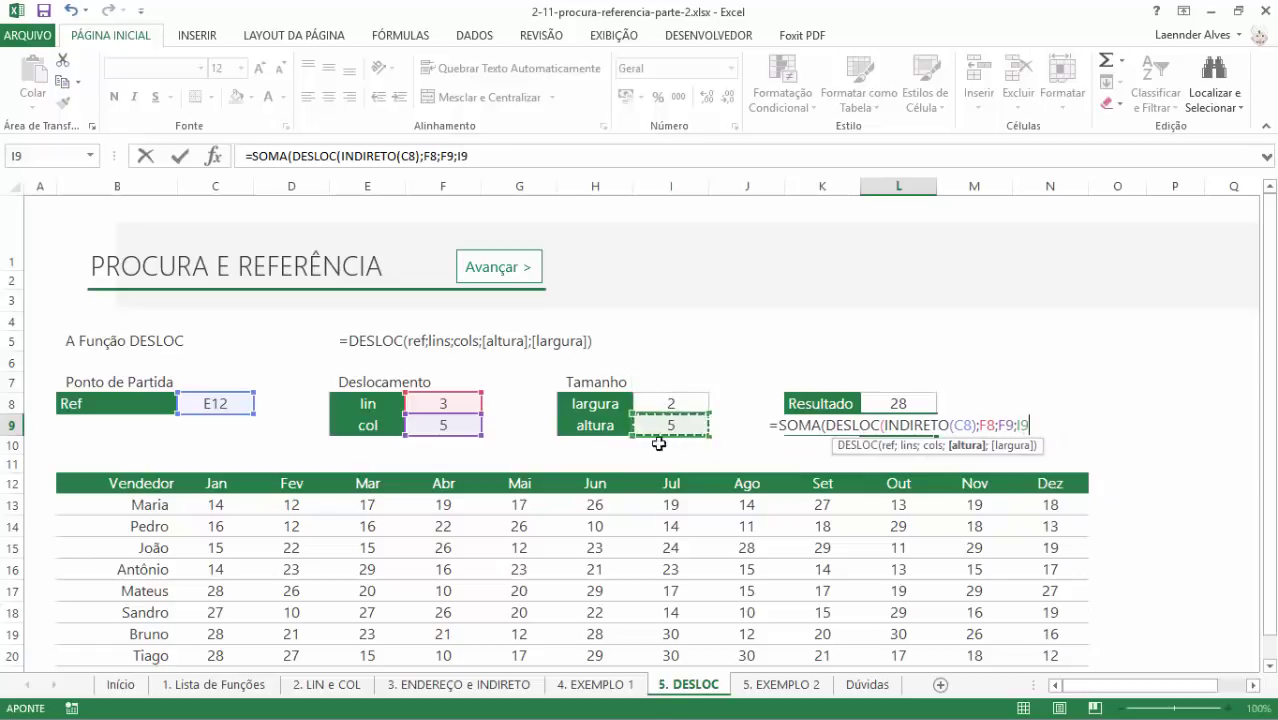
{"action": "left_click", "coordinate": [664, 406]}
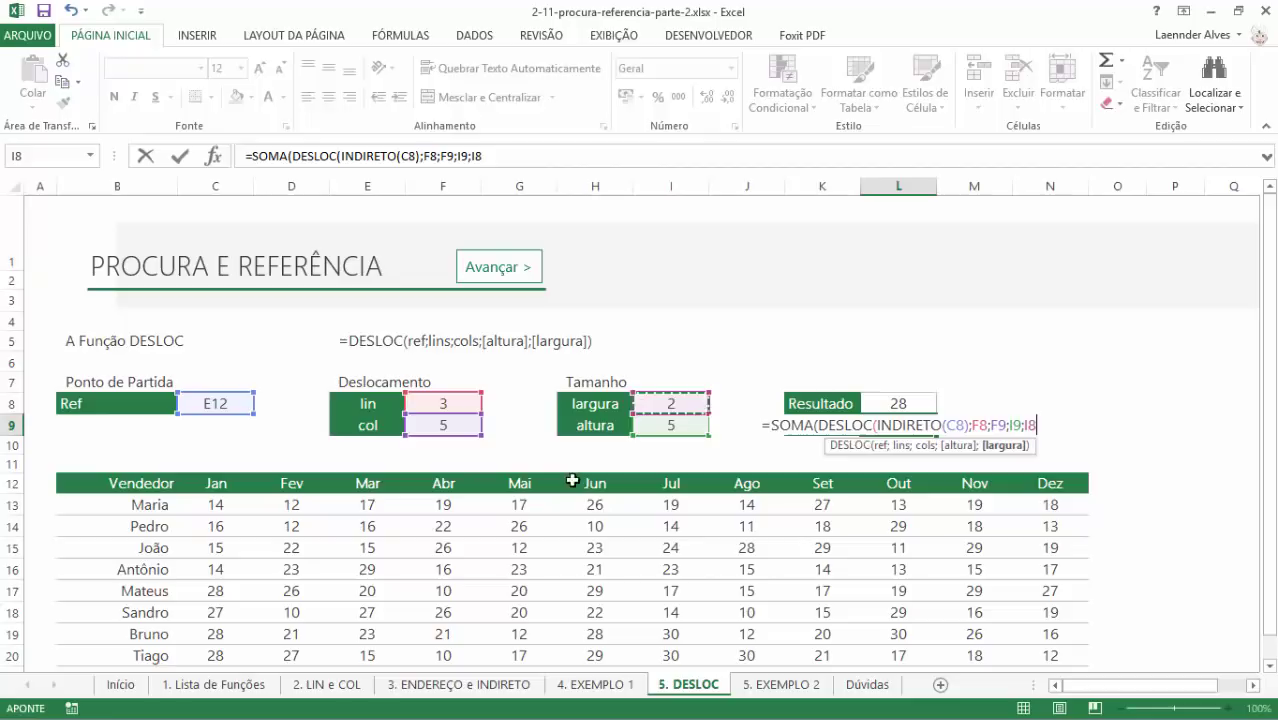
{"action": "type", "text": ")"}
{"action": "key", "text": "Return"}
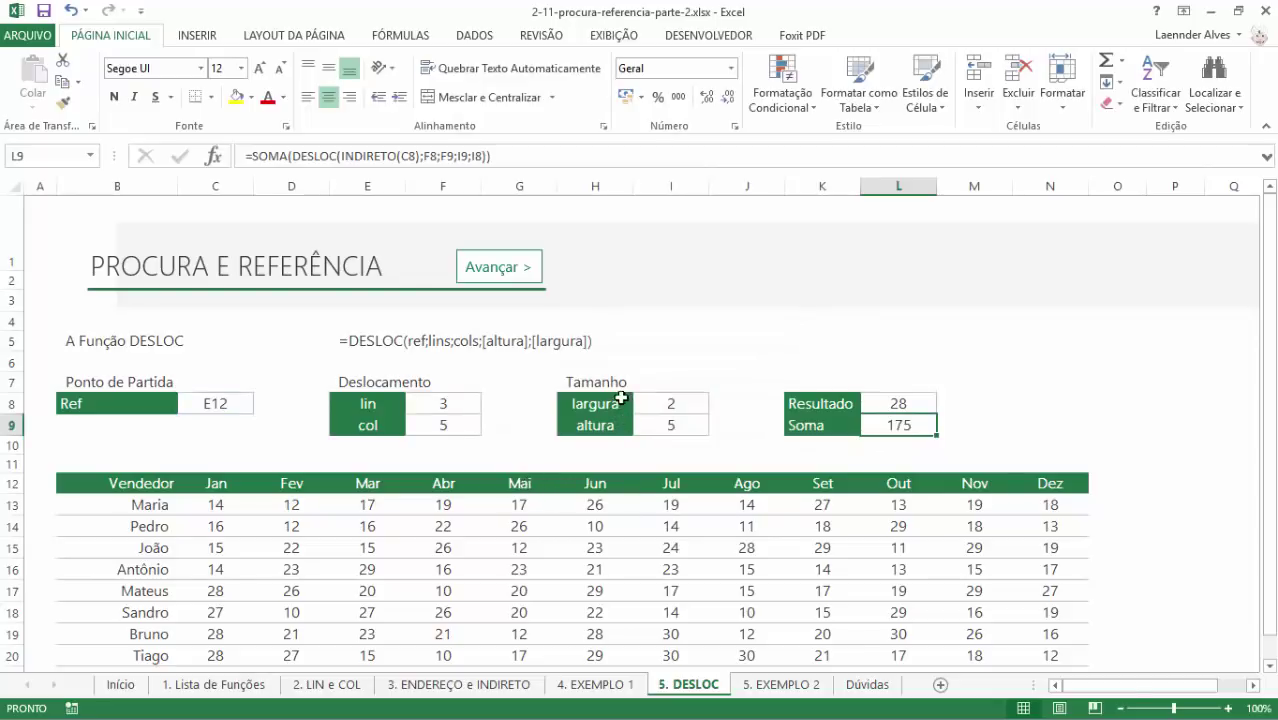
- Reselect the block J15:K19 from E12 to compare its total with Soma's 175
{"action": "left_click", "coordinate": [387, 480]}
{"action": "key", "text": "Down"}
{"action": "key", "text": "Down"}
{"action": "key", "text": "Down"}
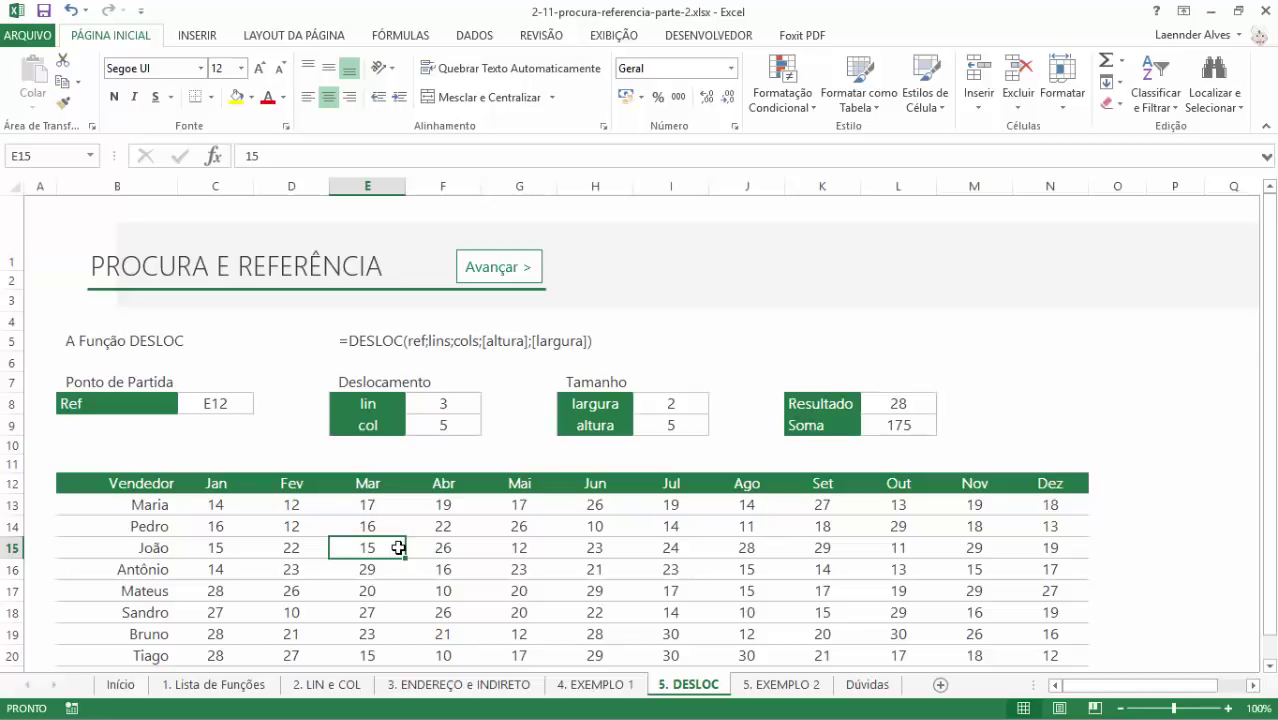
{"action": "key", "text": "Right"}
{"action": "key", "text": "Right"}
{"action": "key", "text": "Right"}
{"action": "key", "text": "Right"}
{"action": "key", "text": "Right"}
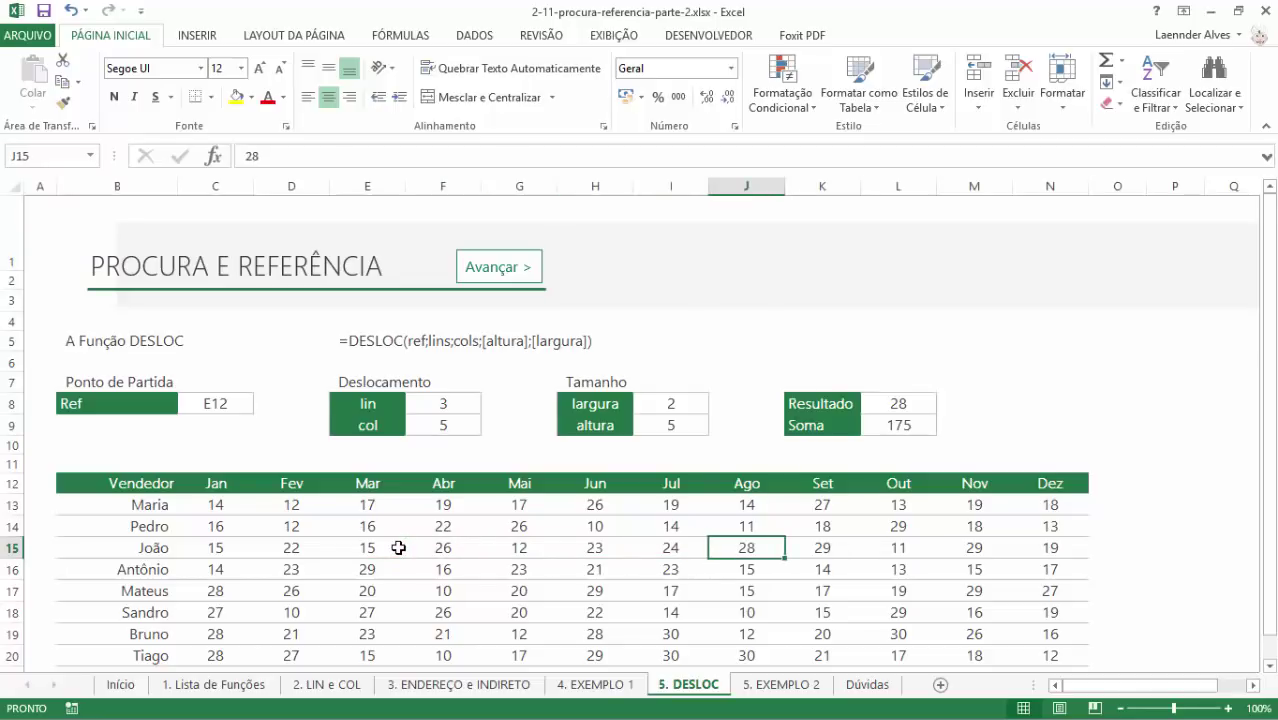
{"action": "key", "text": "shift+Right"}
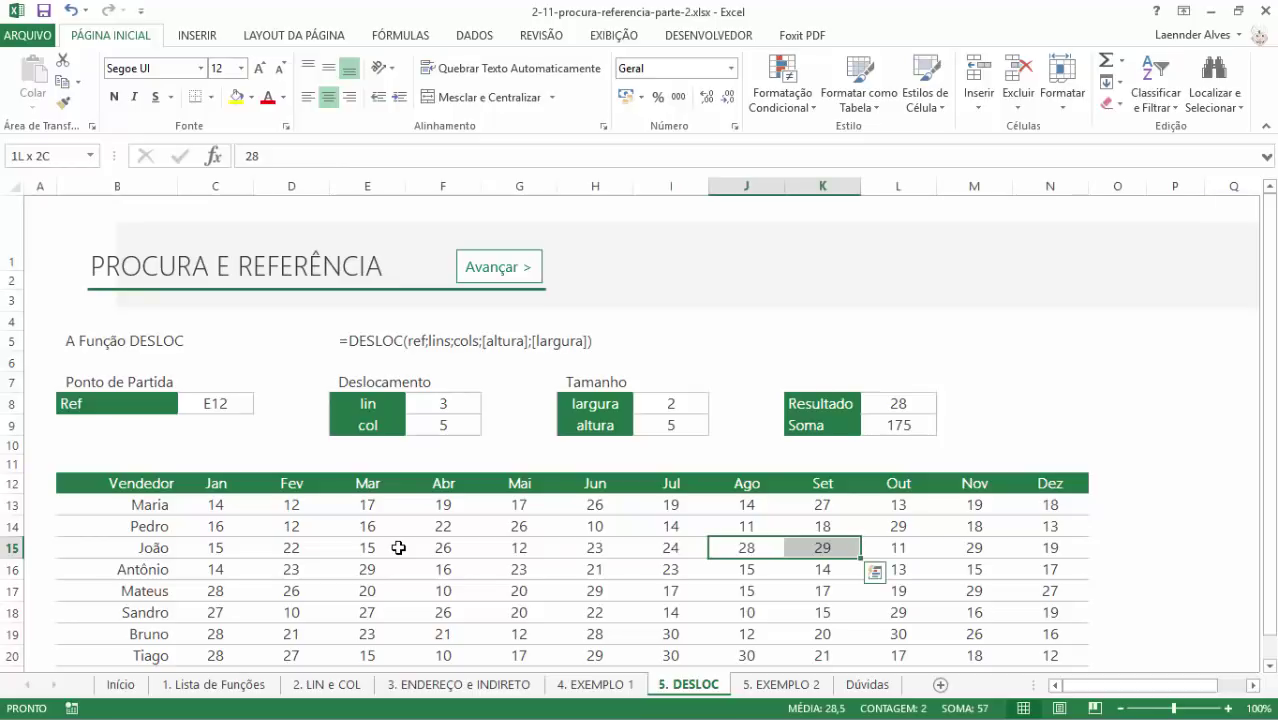
{"action": "key", "text": "shift+Down"}
{"action": "key", "text": "shift+Down"}
{"action": "key", "text": "shift+Down"}
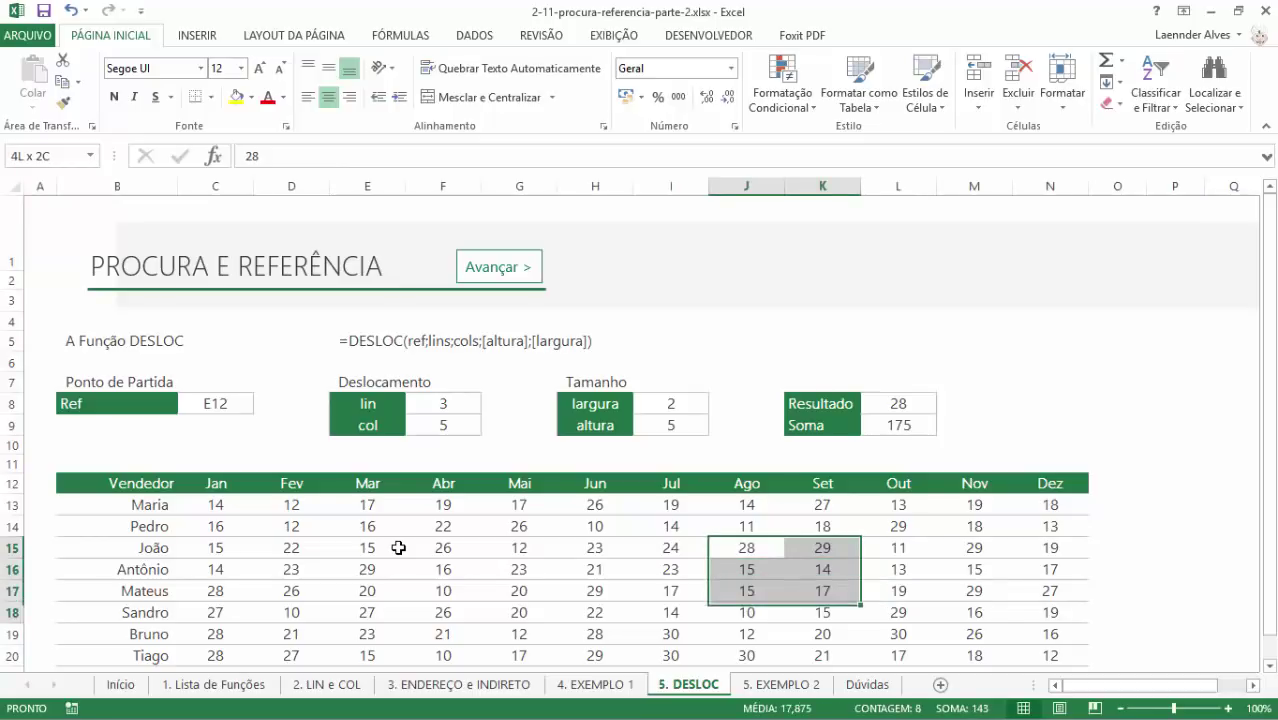
{"action": "key", "text": "shift+Down"}
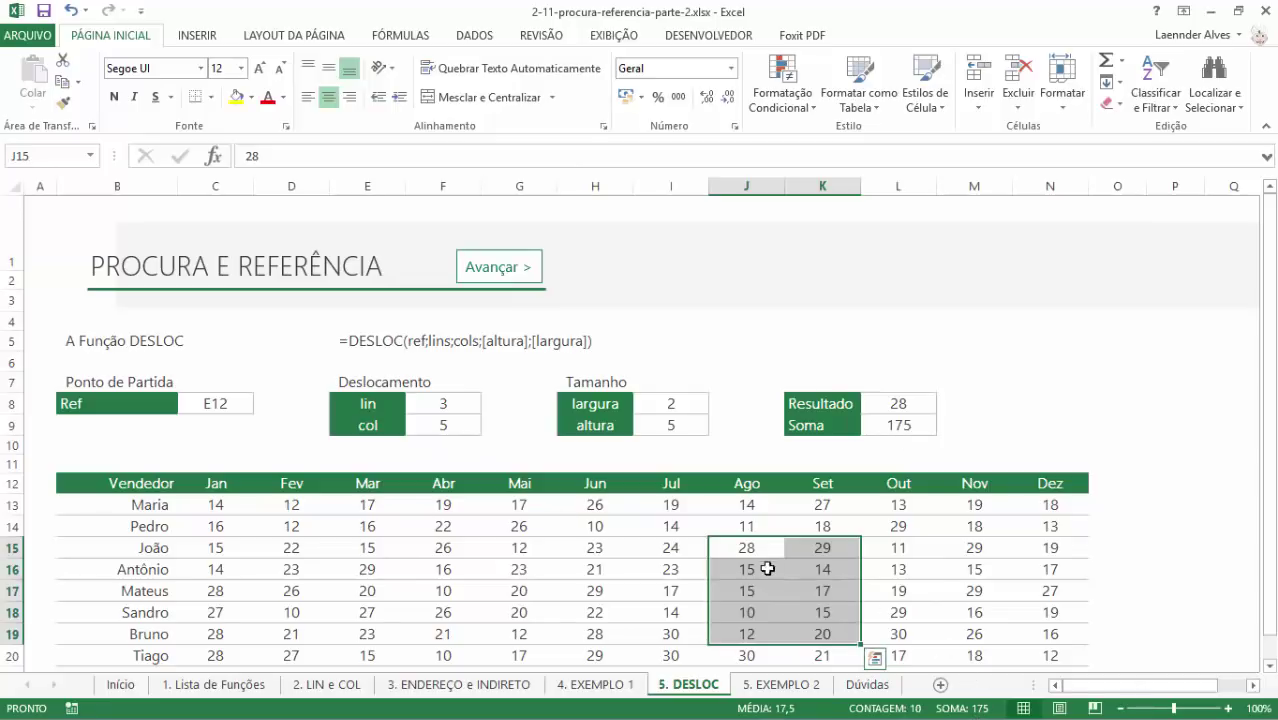
{"action": "left_click", "coordinate": [219, 404]}
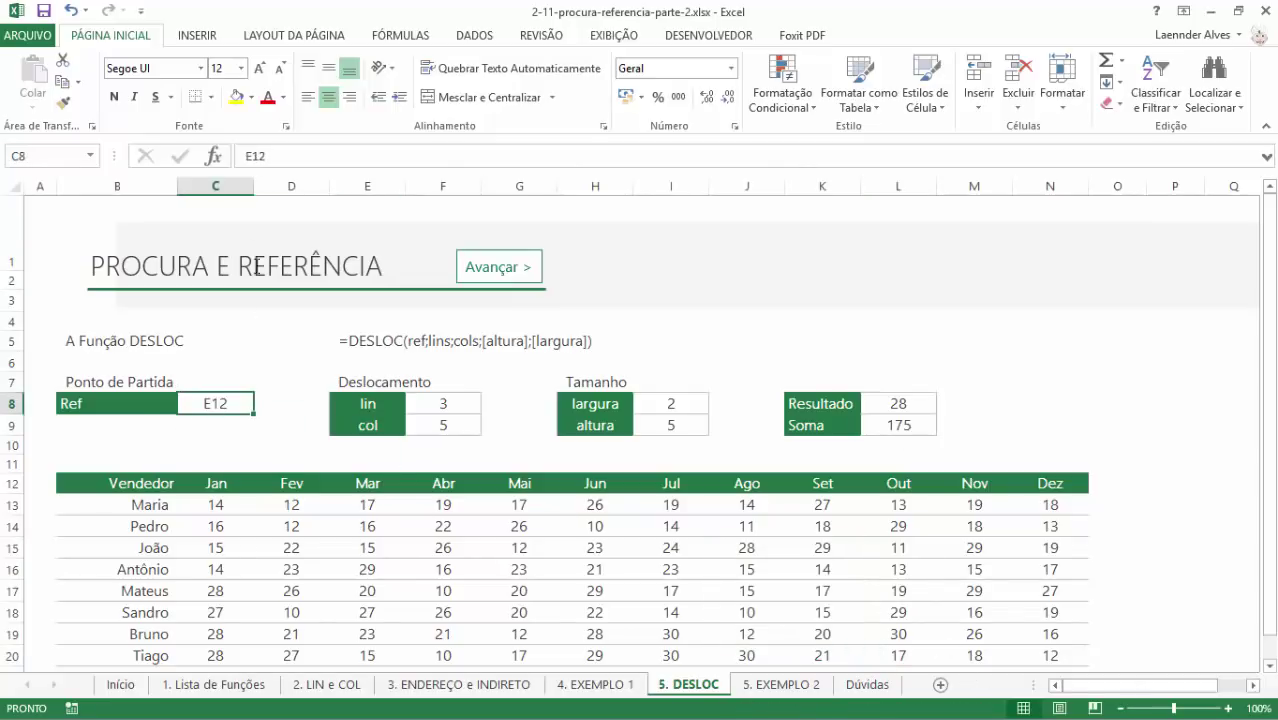
- Set Ref to B12, keep lin at 3, and set col to 1
{"action": "type", "text": "C"}
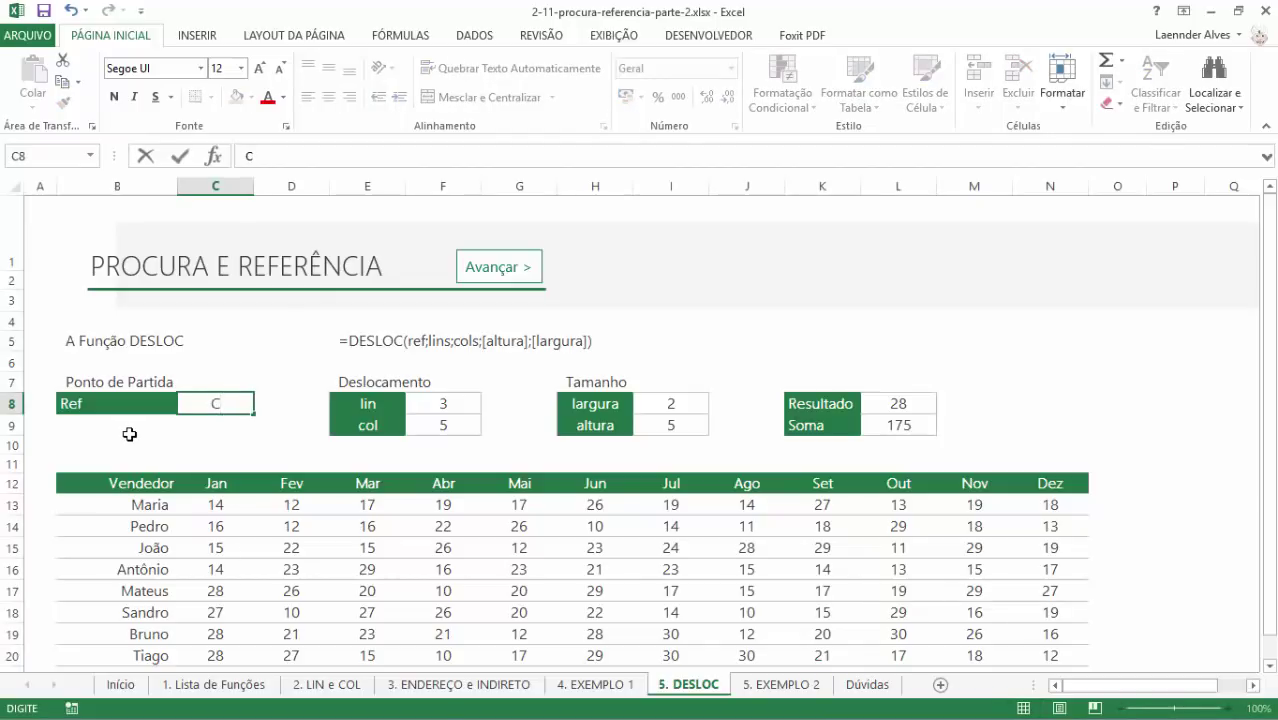
{"action": "type", "text": "12"}
{"action": "key", "text": "Return"}
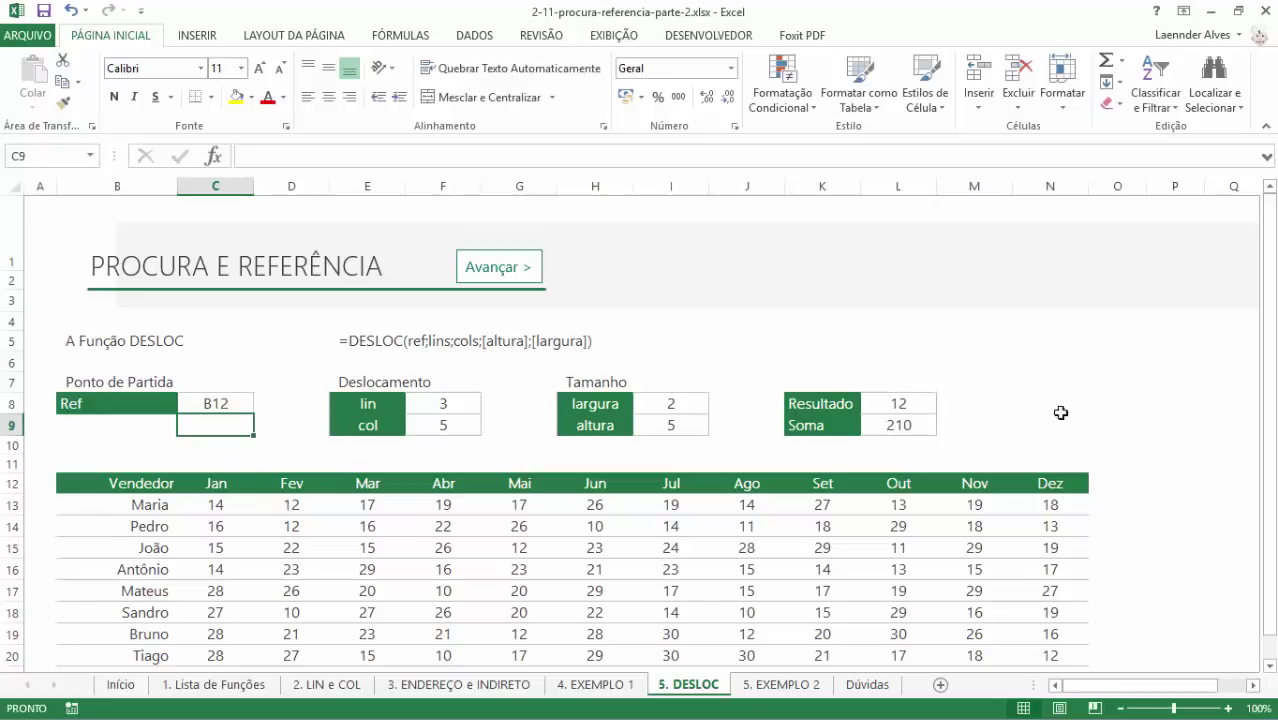
{"action": "left_click", "coordinate": [461, 404]}
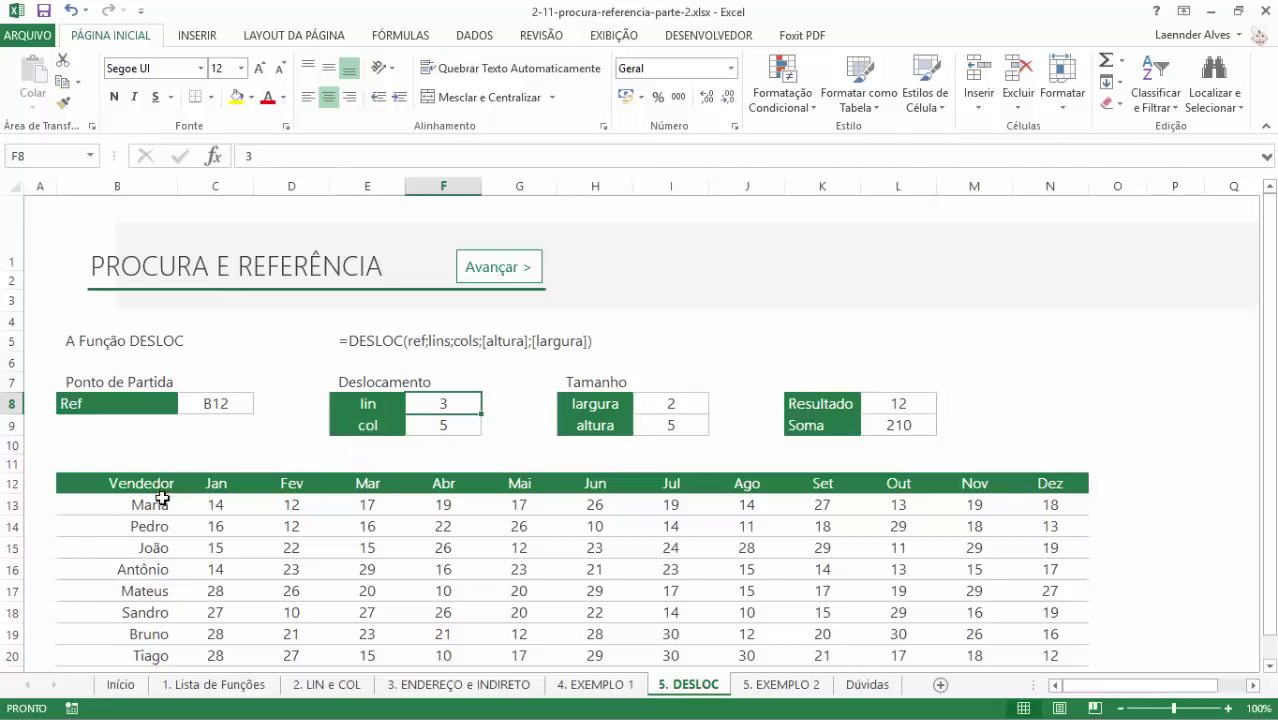
{"action": "type", "text": "3"}
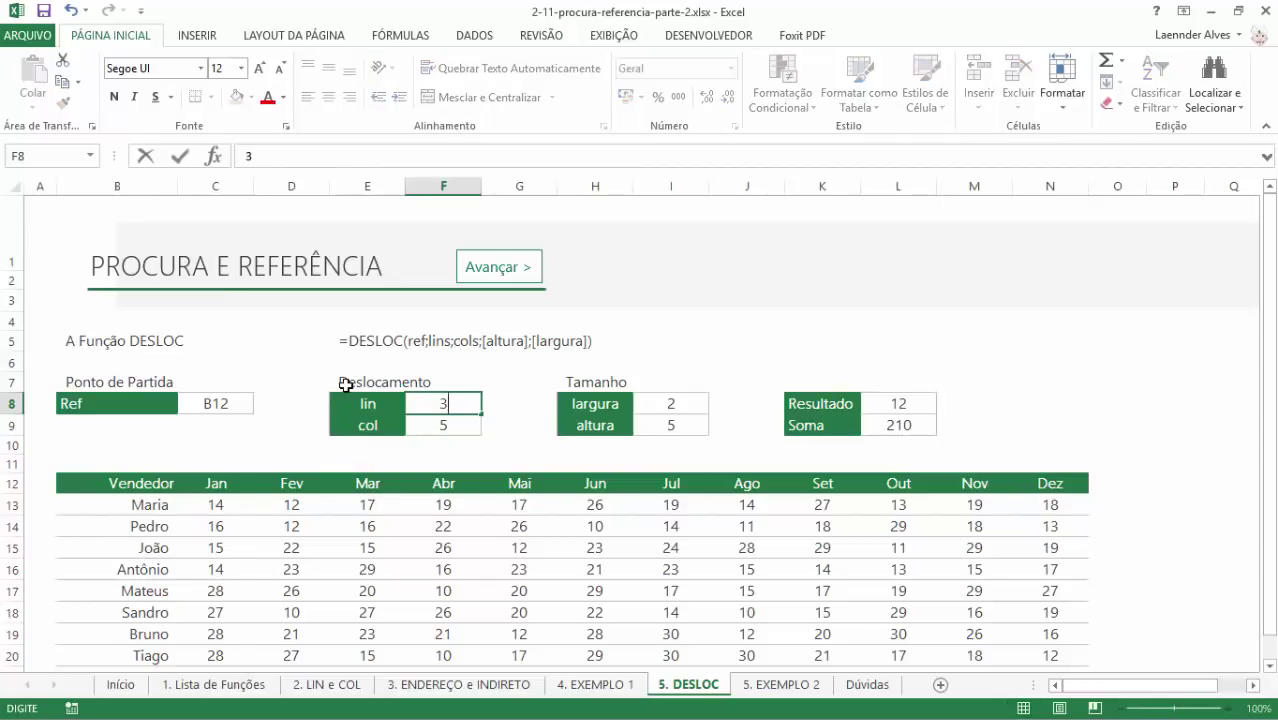
{"action": "key", "text": "Return"}
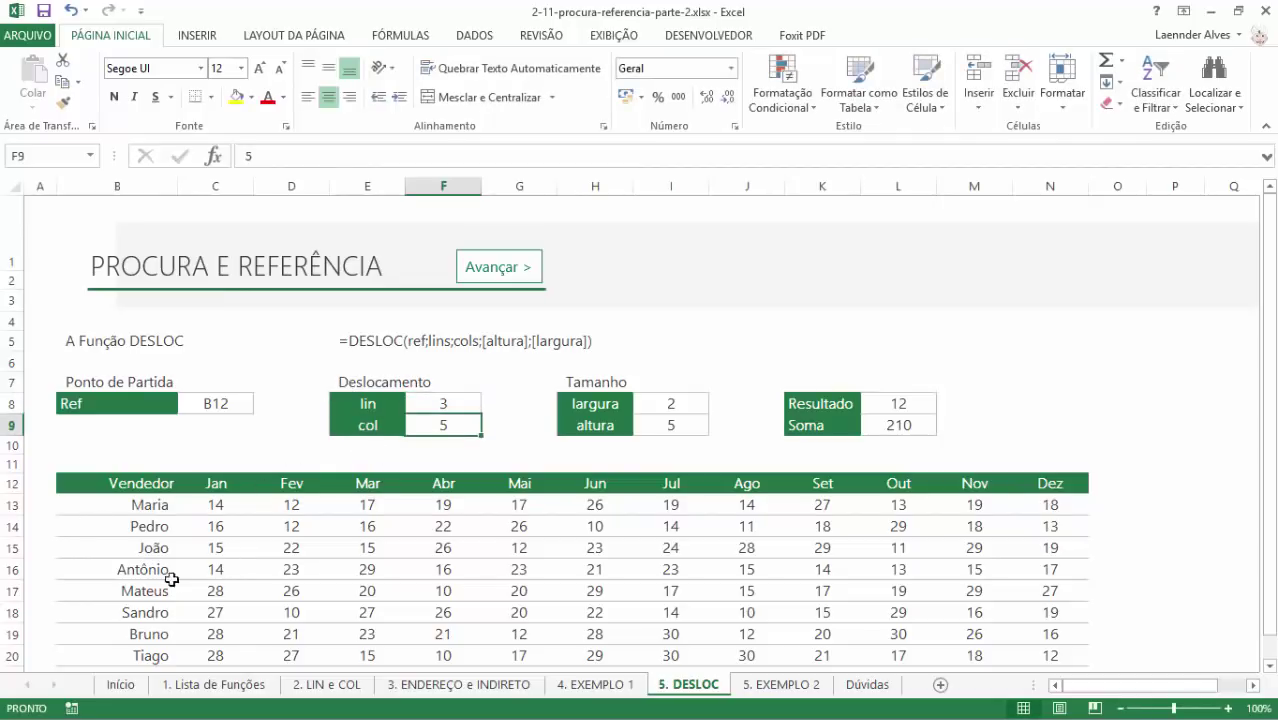
{"action": "type", "text": "1"}
{"action": "key", "text": "Return"}
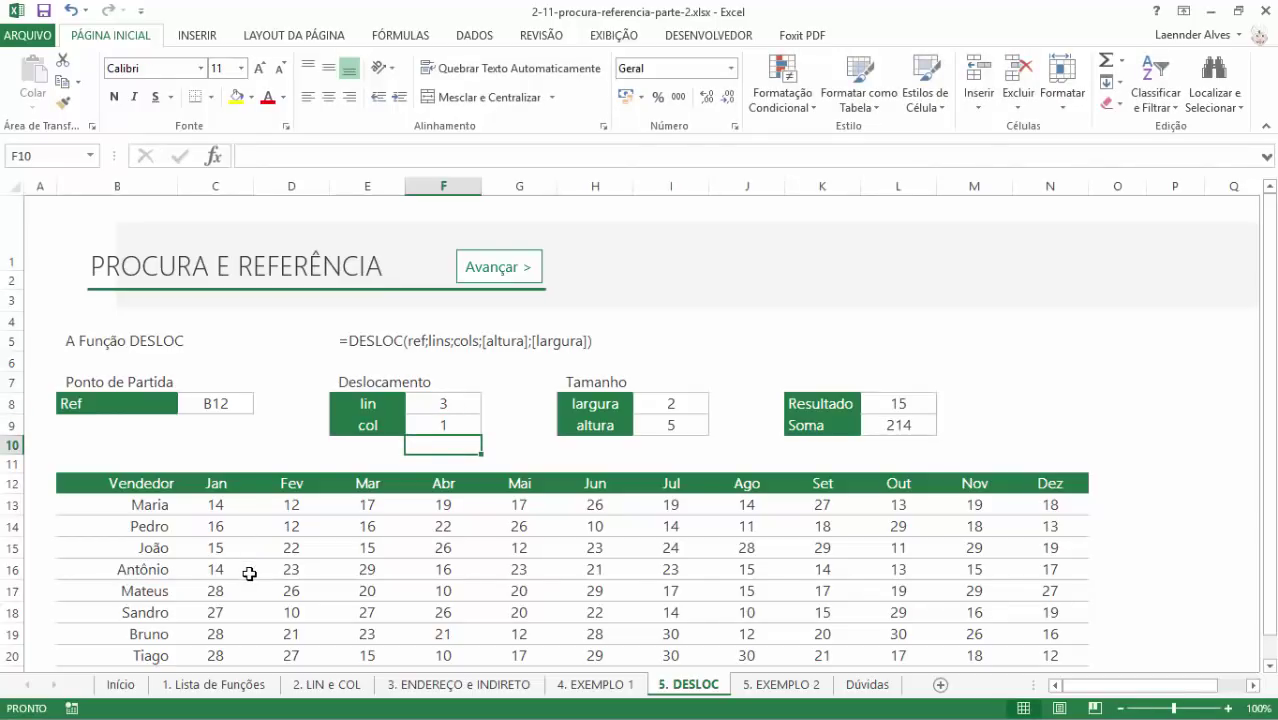
- Set largura to 12 and altura to 1, then compare Soma's 253 with row 15's Jan–Dez values
{"action": "left_click", "coordinate": [682, 402]}
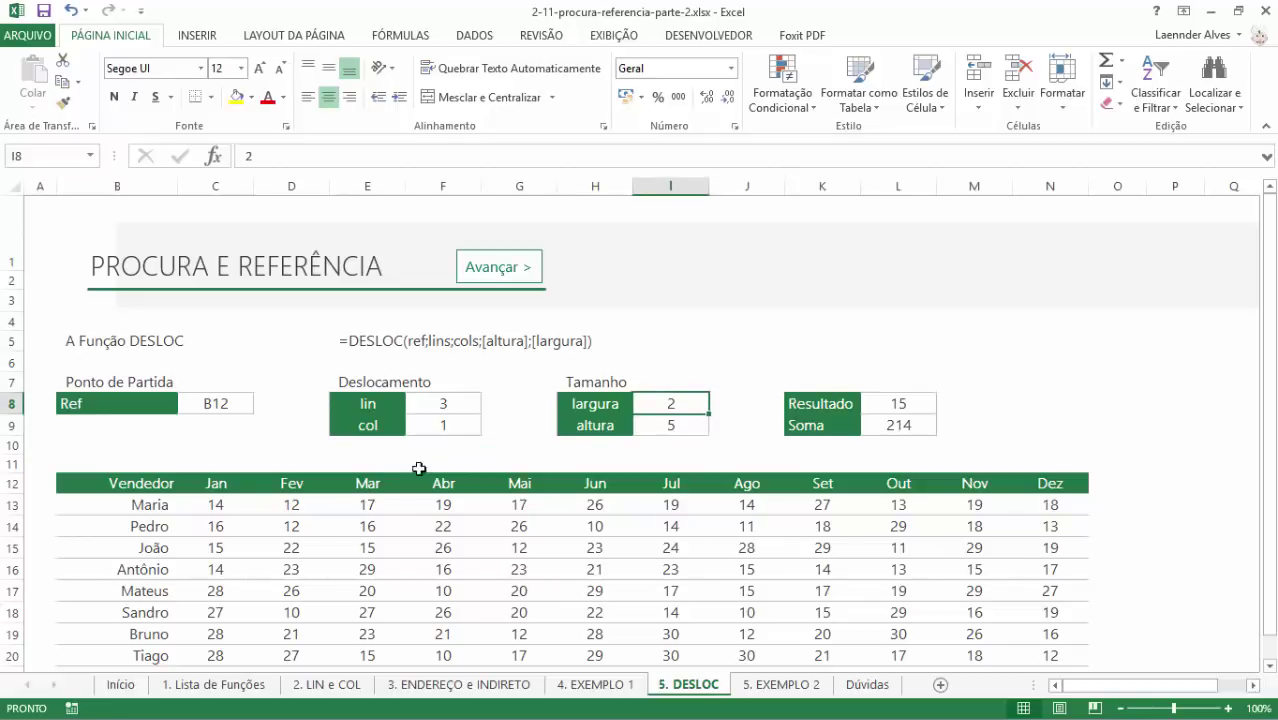
{"action": "type", "text": "12"}
{"action": "key", "text": "Return"}
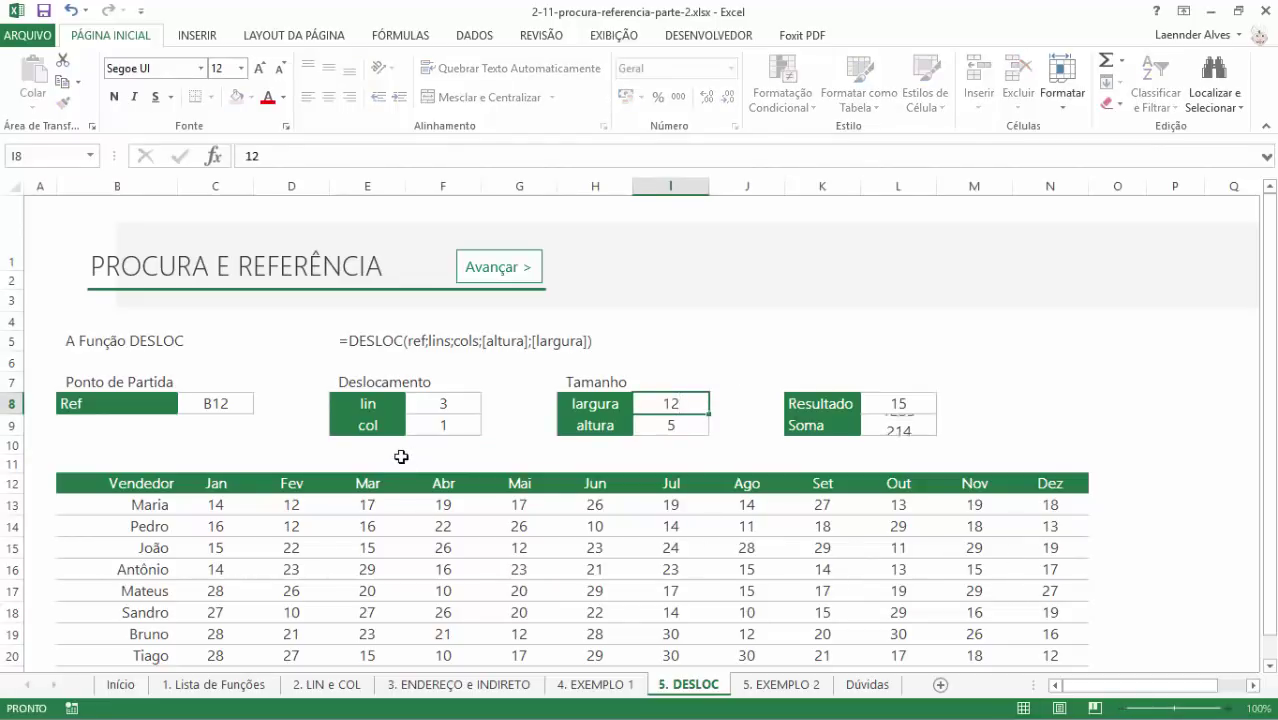
{"action": "type", "text": "1"}
{"action": "key", "text": "Return"}
{"action": "left_click", "coordinate": [912, 424]}
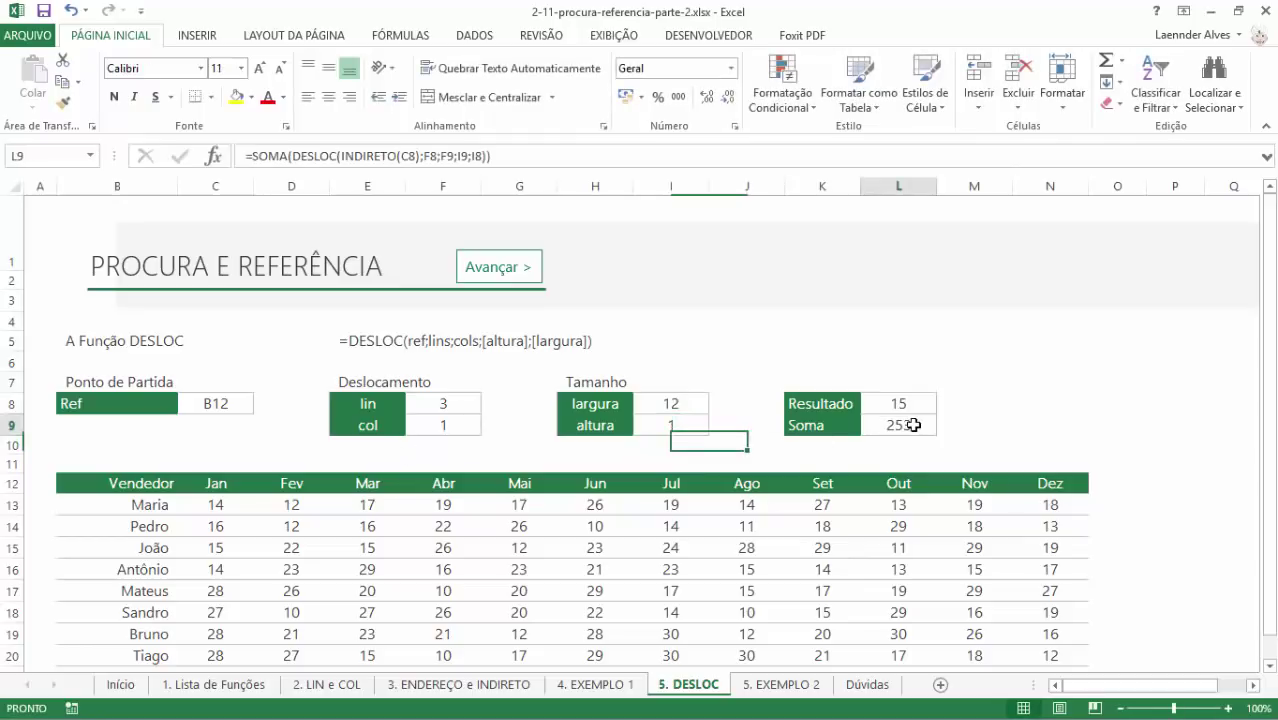
{"action": "left_click_drag", "start_coordinate": [218, 551], "coordinate": [1060, 548]}
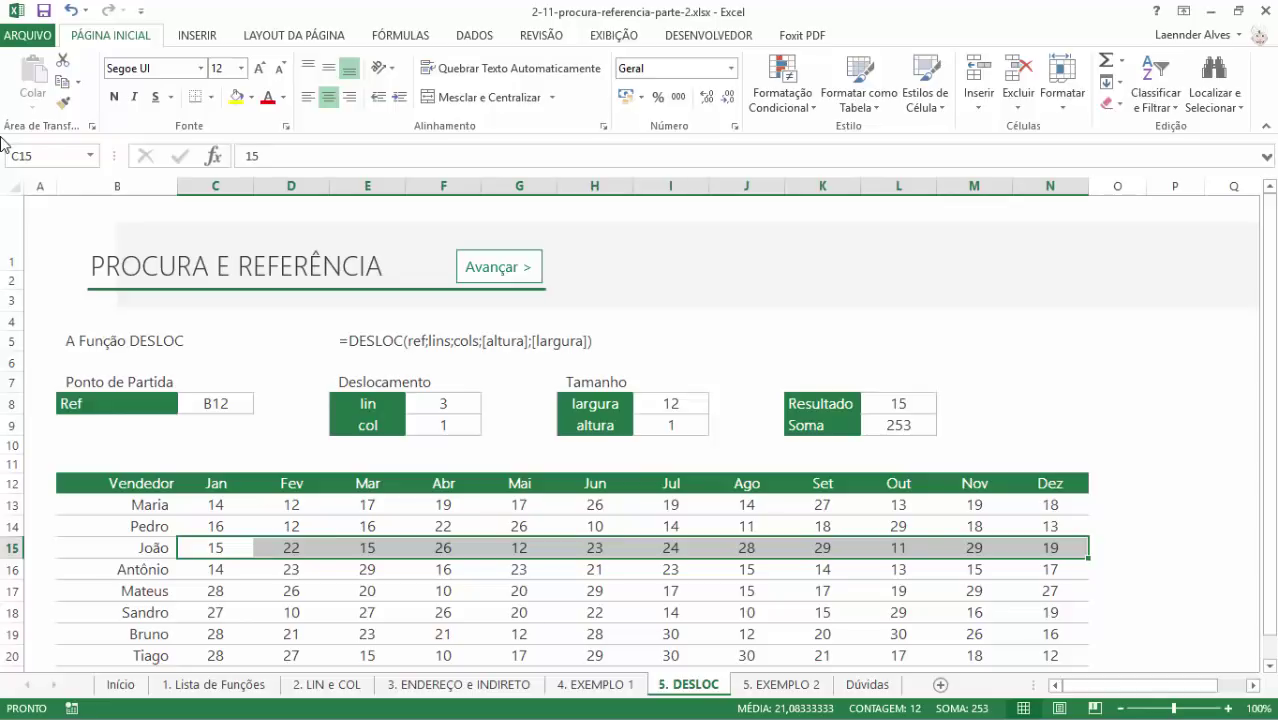
{"action": "left_click", "coordinate": [608, 685]}
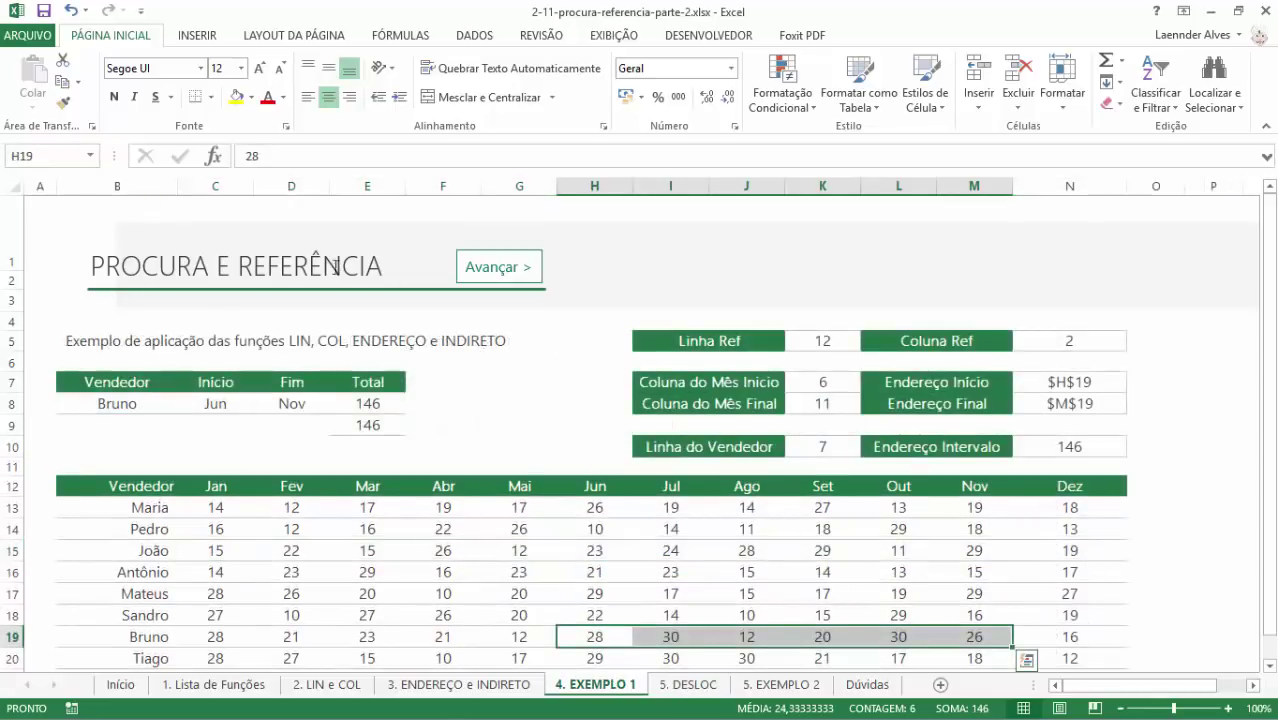
{"action": "left_click", "coordinate": [768, 686]}
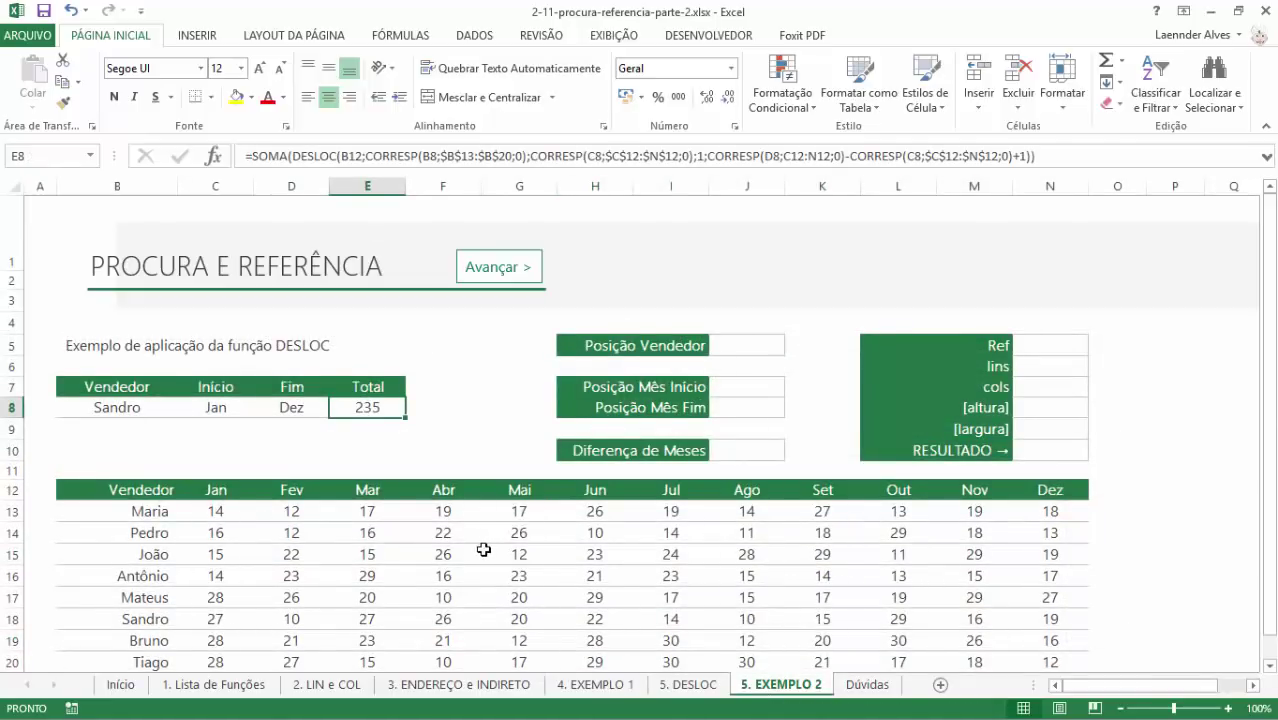
{"action": "scroll", "coordinate": [483, 549], "scroll_direction": "down", "scroll_amount": 1}
{"action": "left_click", "coordinate": [139, 298]}
{"action": "left_click", "coordinate": [214, 292]}
{"action": "left_click", "coordinate": [160, 298]}
{"action": "left_click", "coordinate": [224, 292]}
{"action": "left_click", "coordinate": [300, 290]}
{"action": "left_click", "coordinate": [208, 292]}
{"action": "left_click", "coordinate": [300, 292]}
{"action": "left_click", "coordinate": [371, 290]}
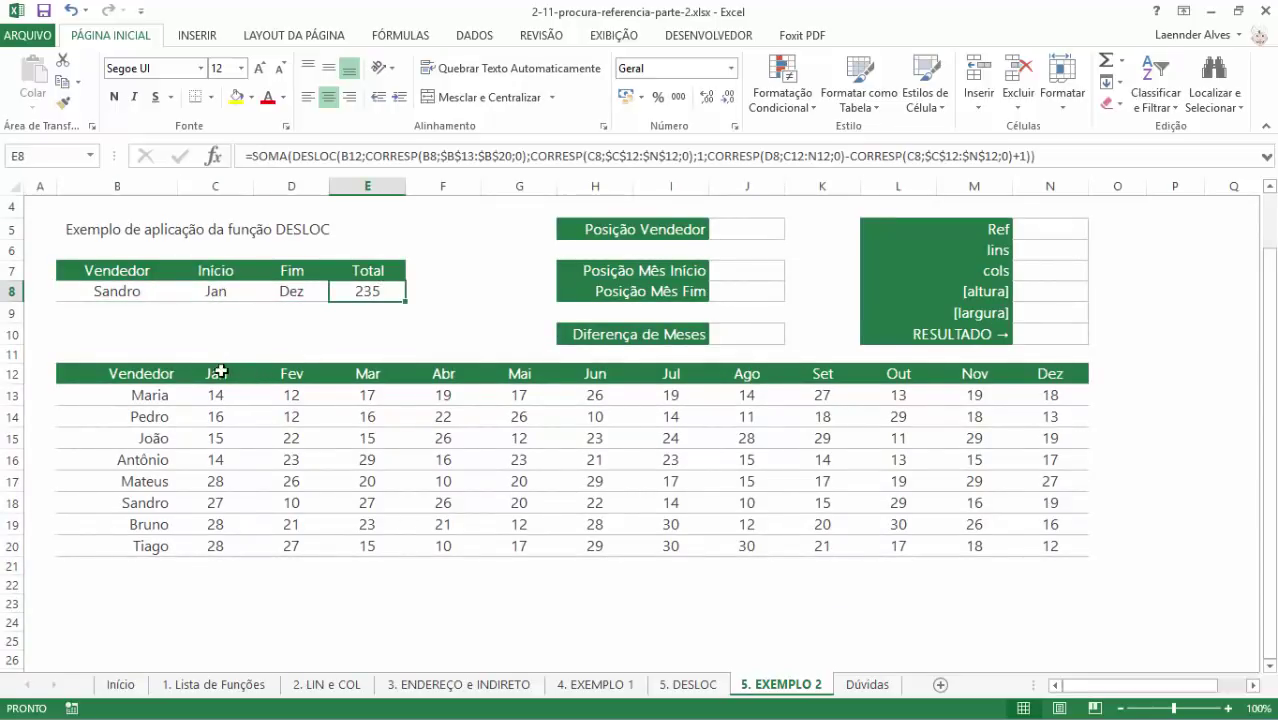
{"action": "scroll", "coordinate": [341, 346], "scroll_direction": "up", "scroll_amount": 1}
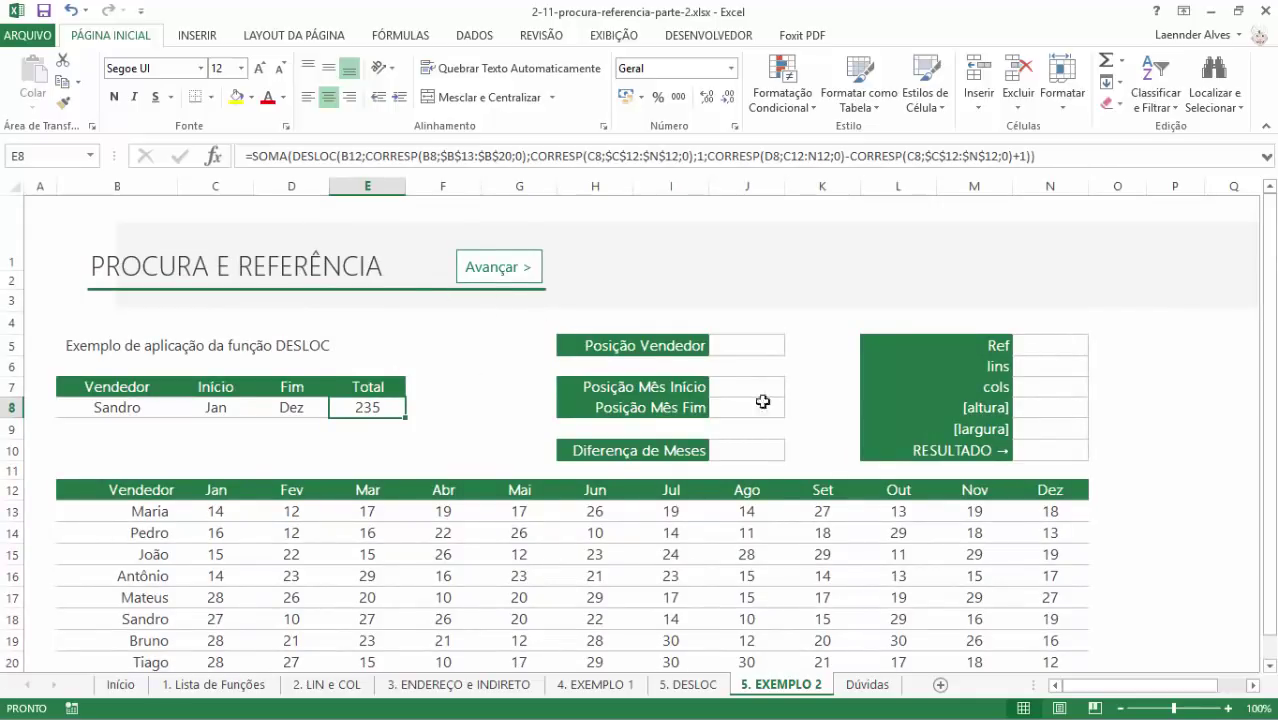
{"action": "left_click", "coordinate": [748, 349]}
{"action": "left_click", "coordinate": [748, 388]}
{"action": "left_click", "coordinate": [748, 410]}
{"action": "left_click", "coordinate": [748, 450]}
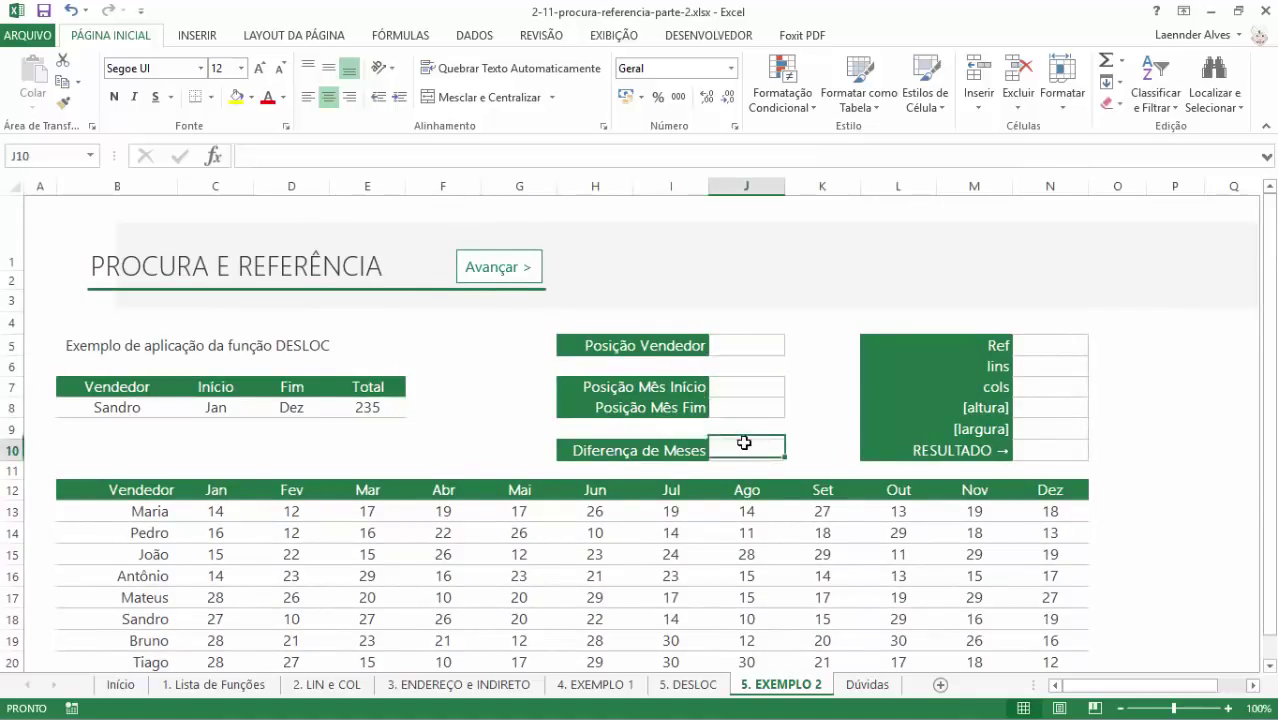
{"action": "double_click", "coordinate": [366, 405]}
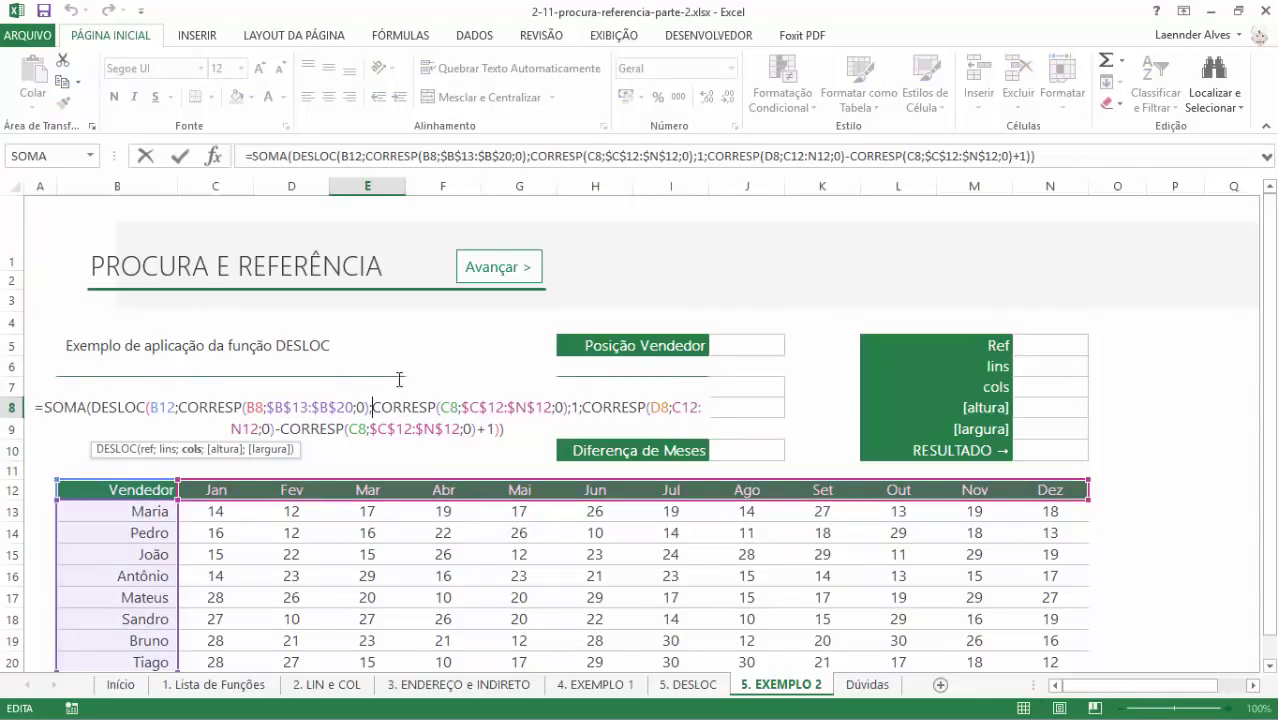
{"action": "double_click", "coordinate": [127, 410]}
- Leave the Total formula unchanged and go through the DESLOC parameter cells from Ref to RESULTADO
{"action": "key", "text": "Return"}
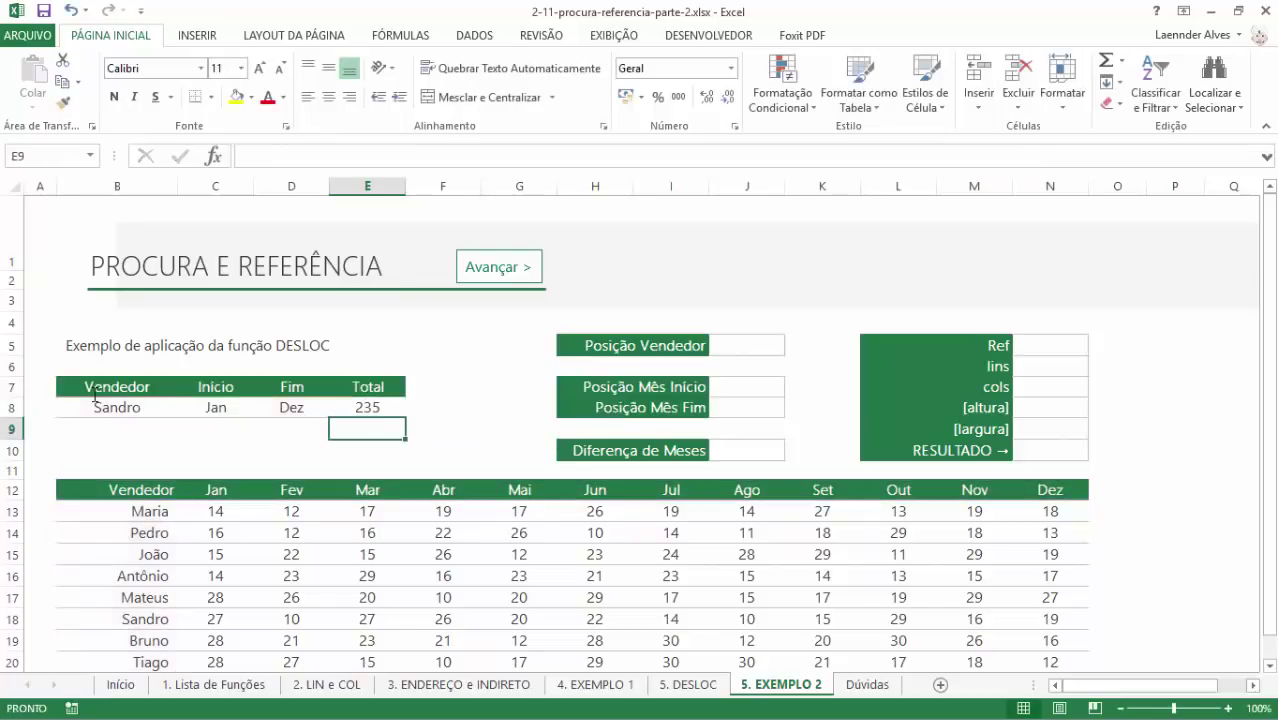
{"action": "left_click", "coordinate": [1020, 344]}
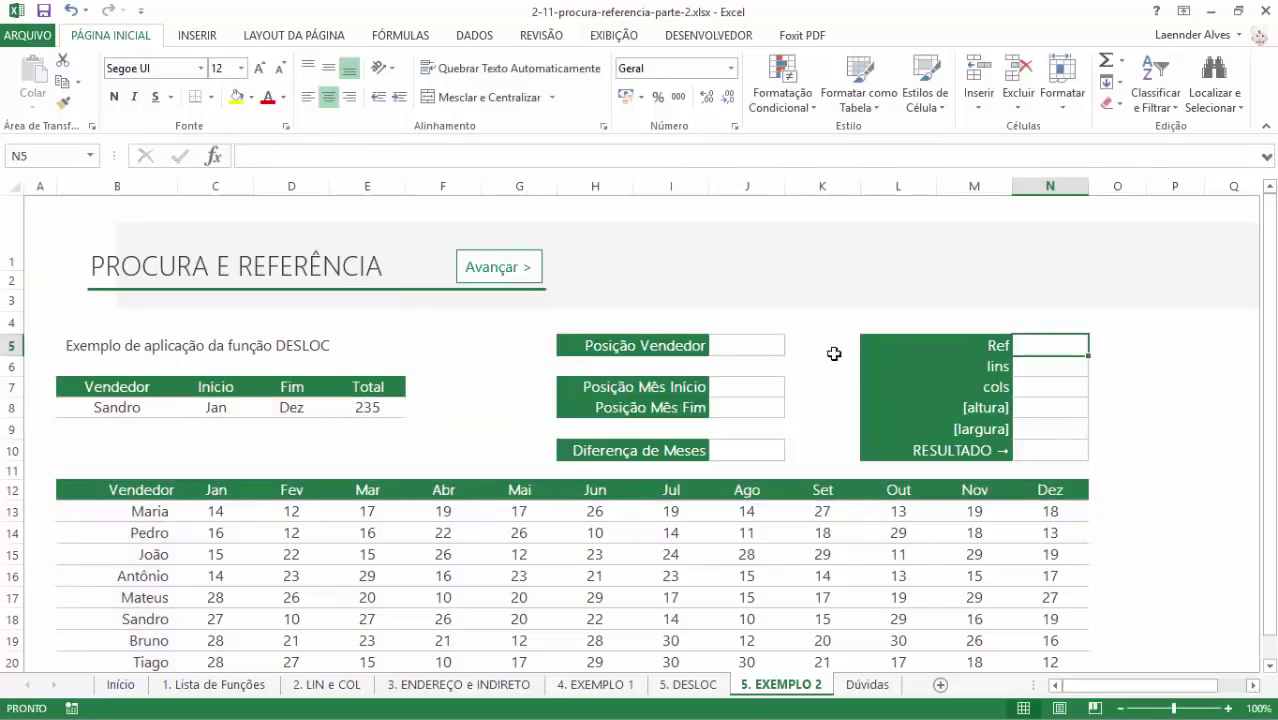
{"action": "left_click", "coordinate": [1040, 366]}
{"action": "left_click", "coordinate": [1040, 387]}
{"action": "left_click", "coordinate": [1040, 407]}
{"action": "left_click", "coordinate": [1040, 428]}
{"action": "left_click", "coordinate": [1032, 448]}
- Enter B12 as the Ref value and review the remaining parameter cells
{"action": "left_click", "coordinate": [1035, 343]}
{"action": "type", "text": "b"}
{"action": "type", "text": "1"}
{"action": "type", "text": "B12"}
{"action": "key", "text": "Return"}
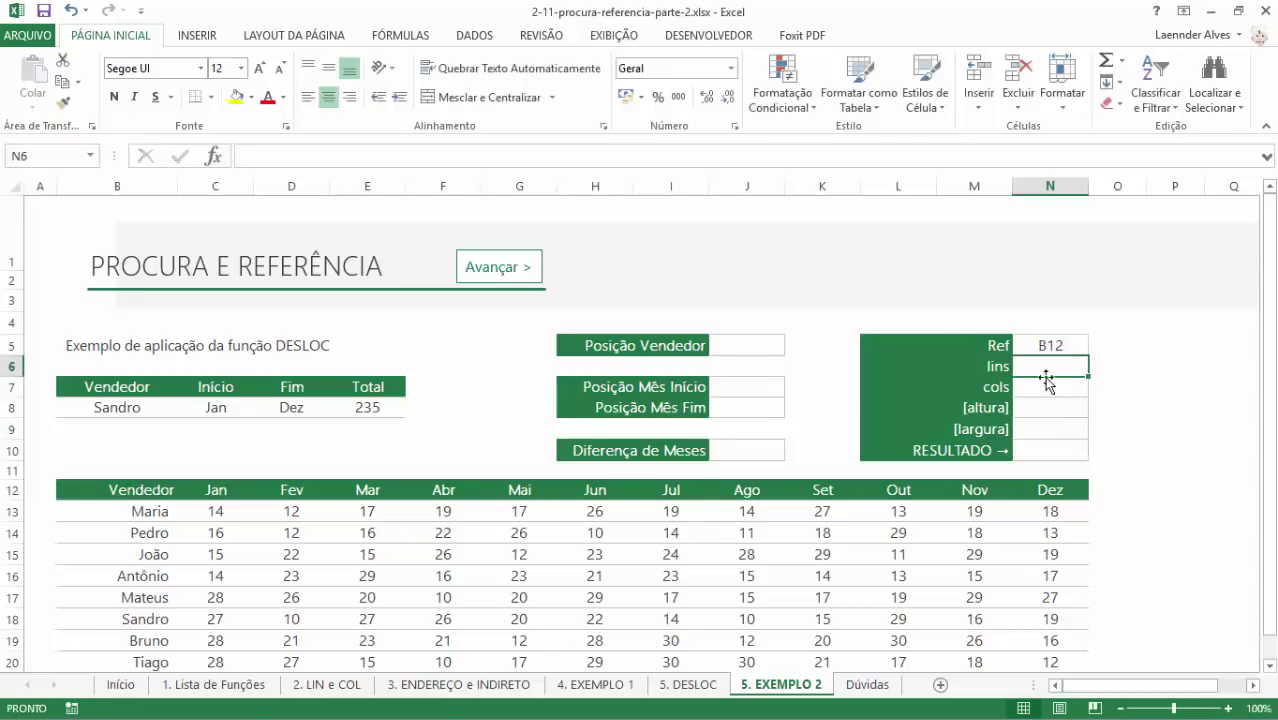
{"action": "left_click", "coordinate": [1048, 386]}
{"action": "left_click", "coordinate": [1066, 409]}
{"action": "left_click", "coordinate": [1068, 428]}
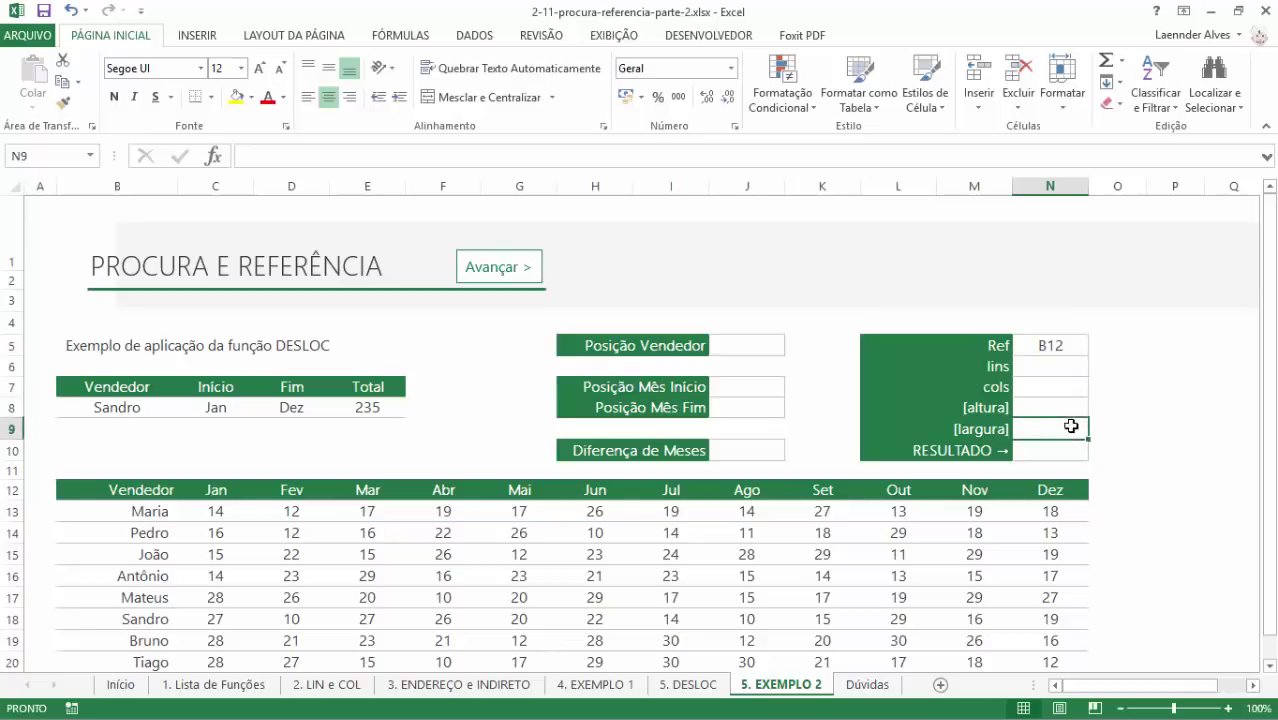
{"action": "left_click", "coordinate": [1060, 450]}
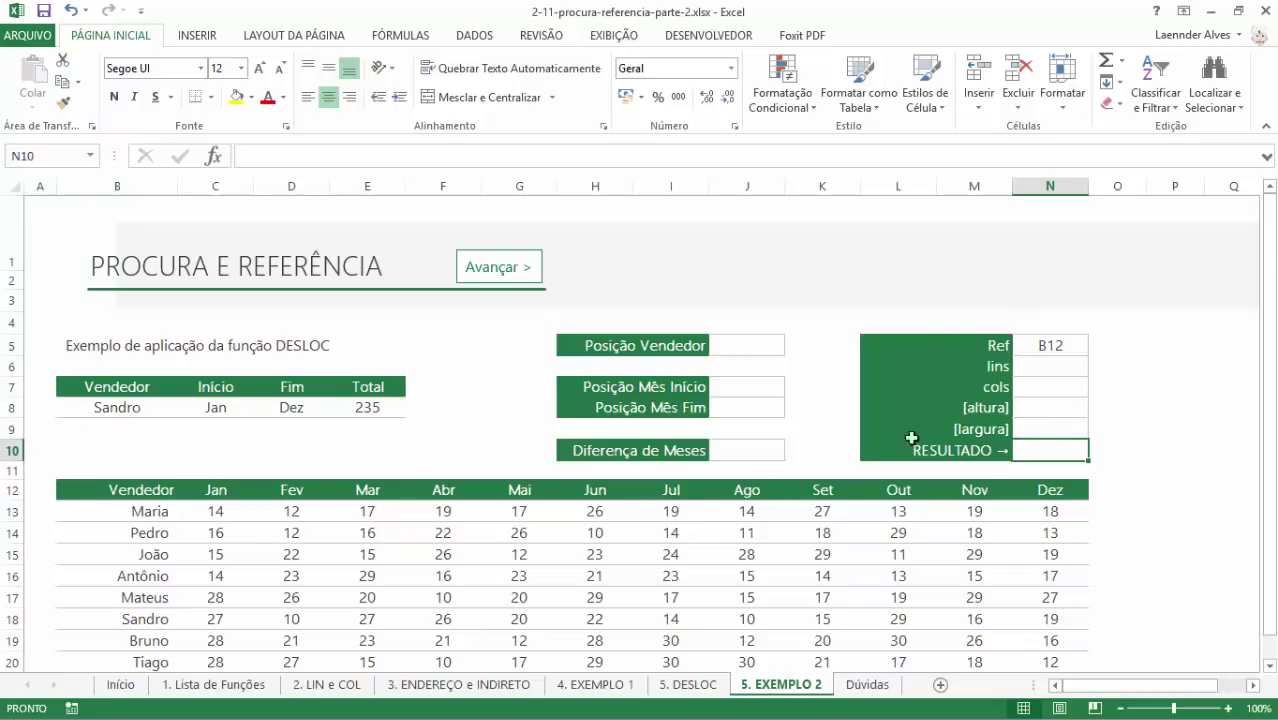
{"action": "left_click", "coordinate": [731, 340]}
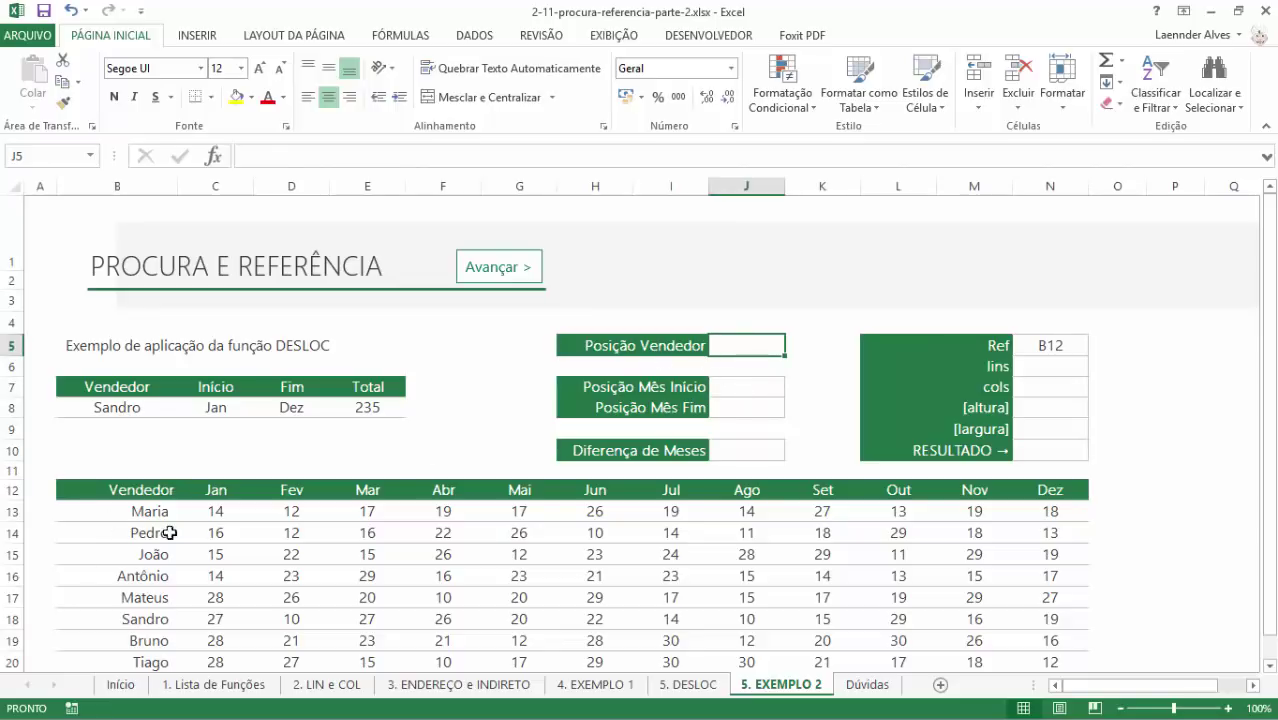
- Enter =CORRESP(B8;B13:B20;0) in the Posição Vendedor cell
{"action": "type", "text": "=COR"}
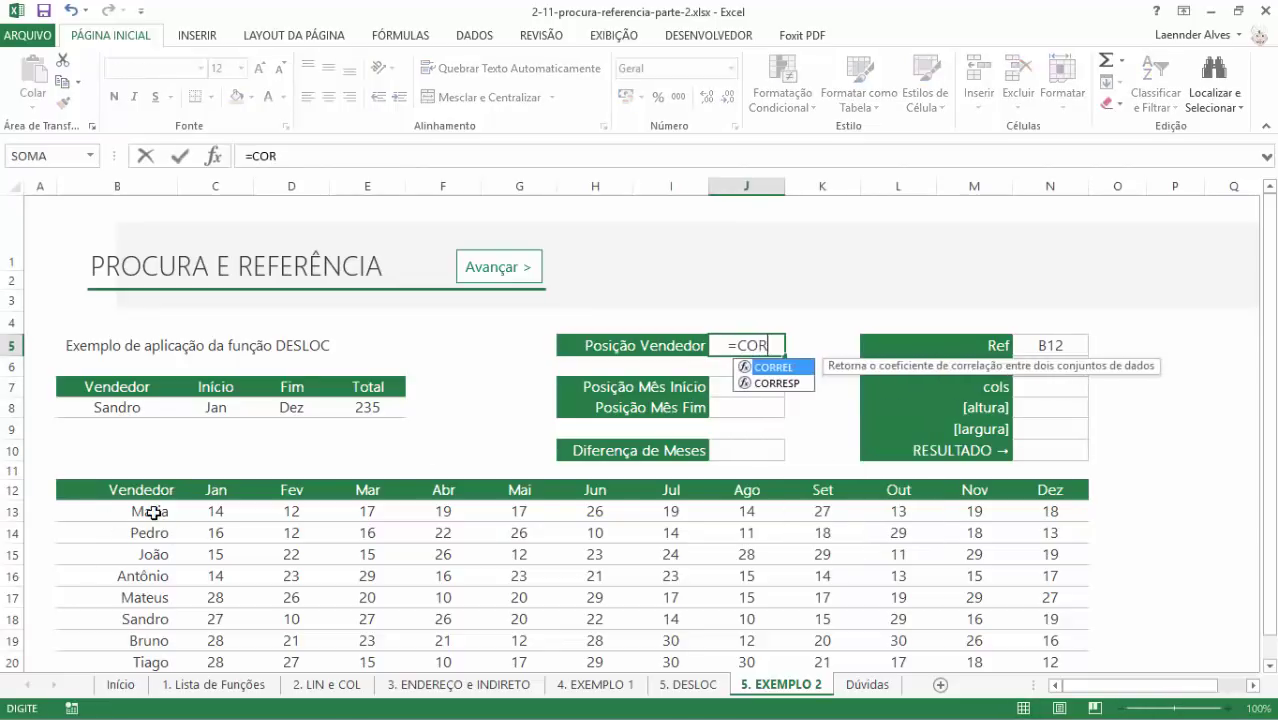
{"action": "type", "text": "RESP("}
{"action": "left_click", "coordinate": [112, 410]}
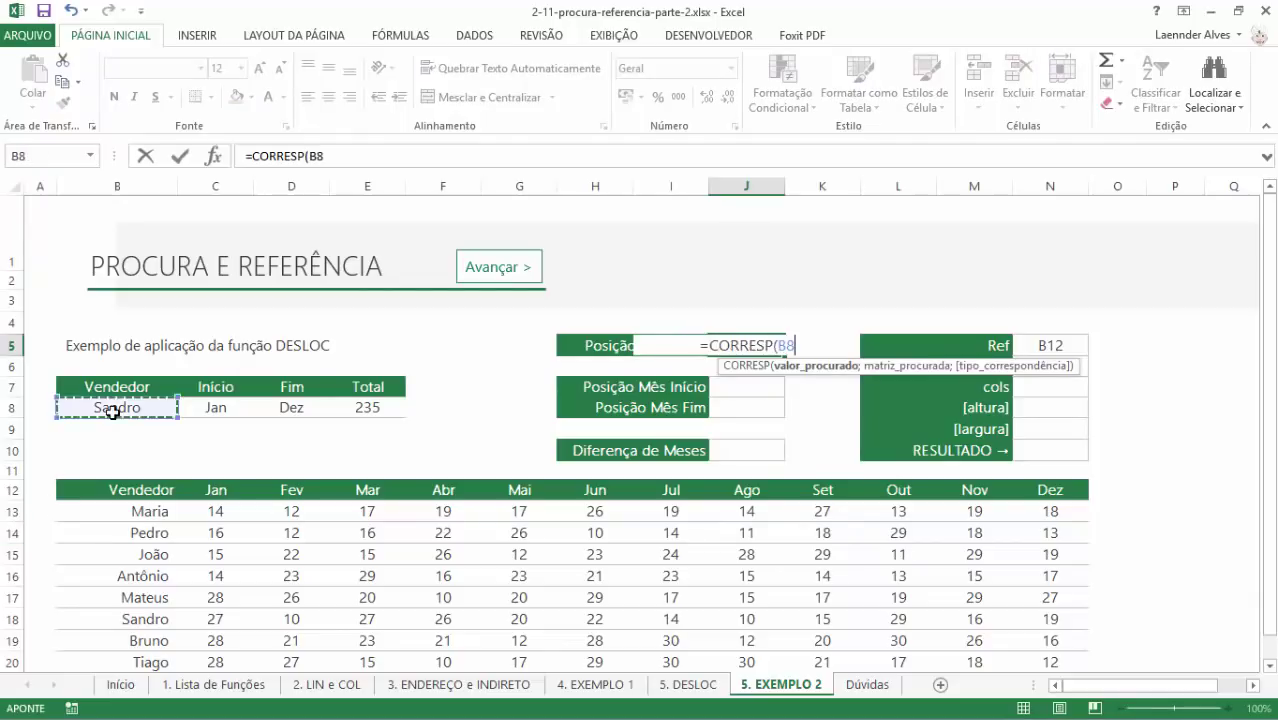
{"action": "type", "text": ";"}
{"action": "left_click_drag", "start_coordinate": [109, 516], "coordinate": [125, 595]}
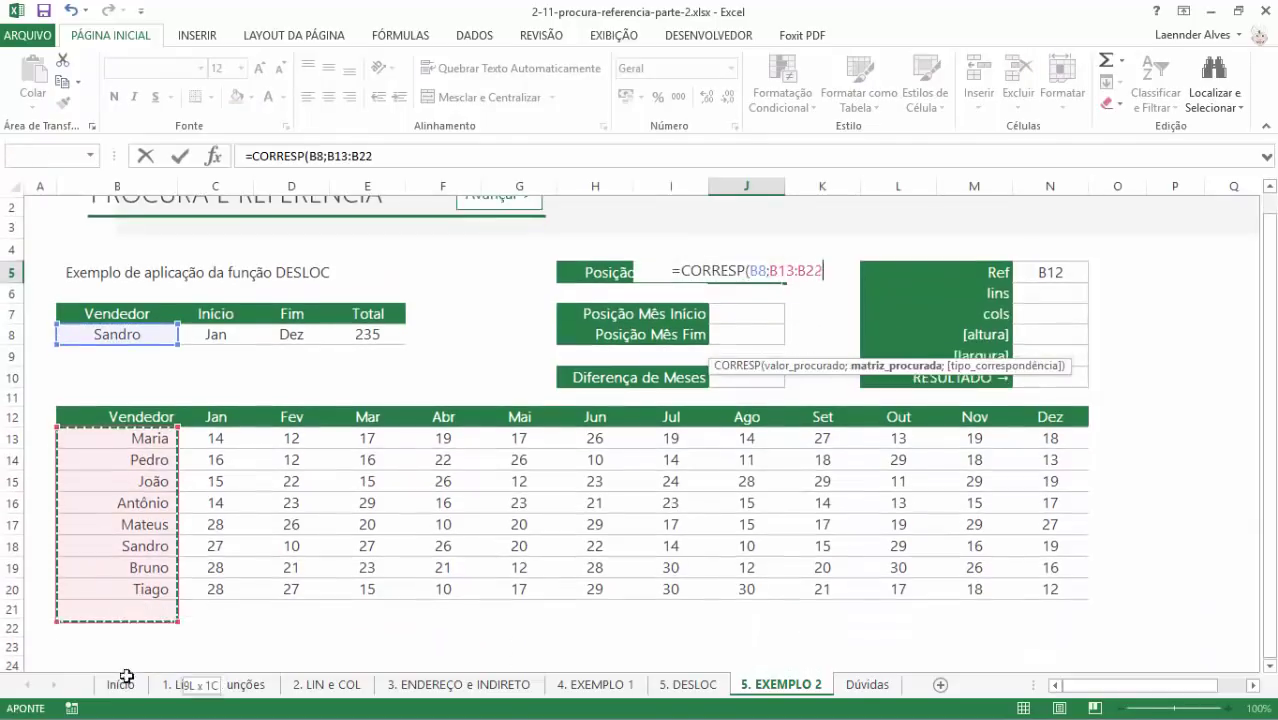
{"action": "type", "text": ";0)"}
{"action": "key", "text": "ctrl+Return"}
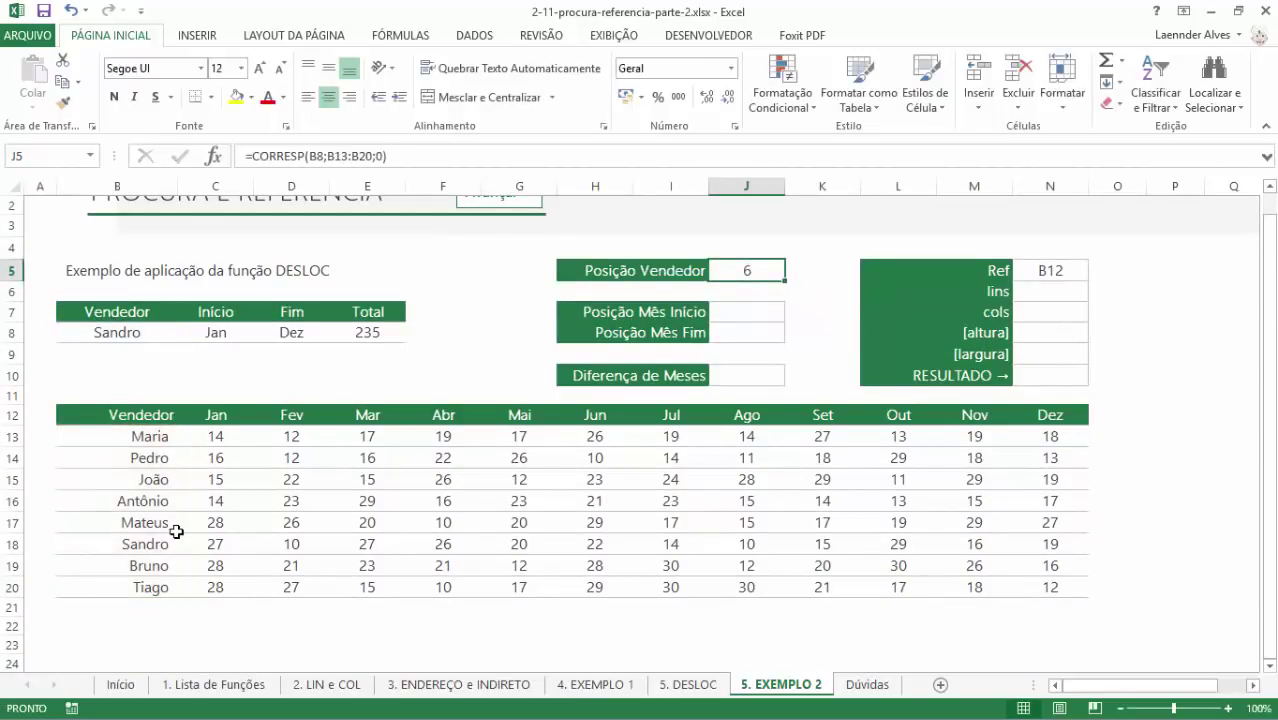
- Count down the Vendedor list to verify the chosen seller sits at position 6
{"action": "left_click", "coordinate": [132, 333]}
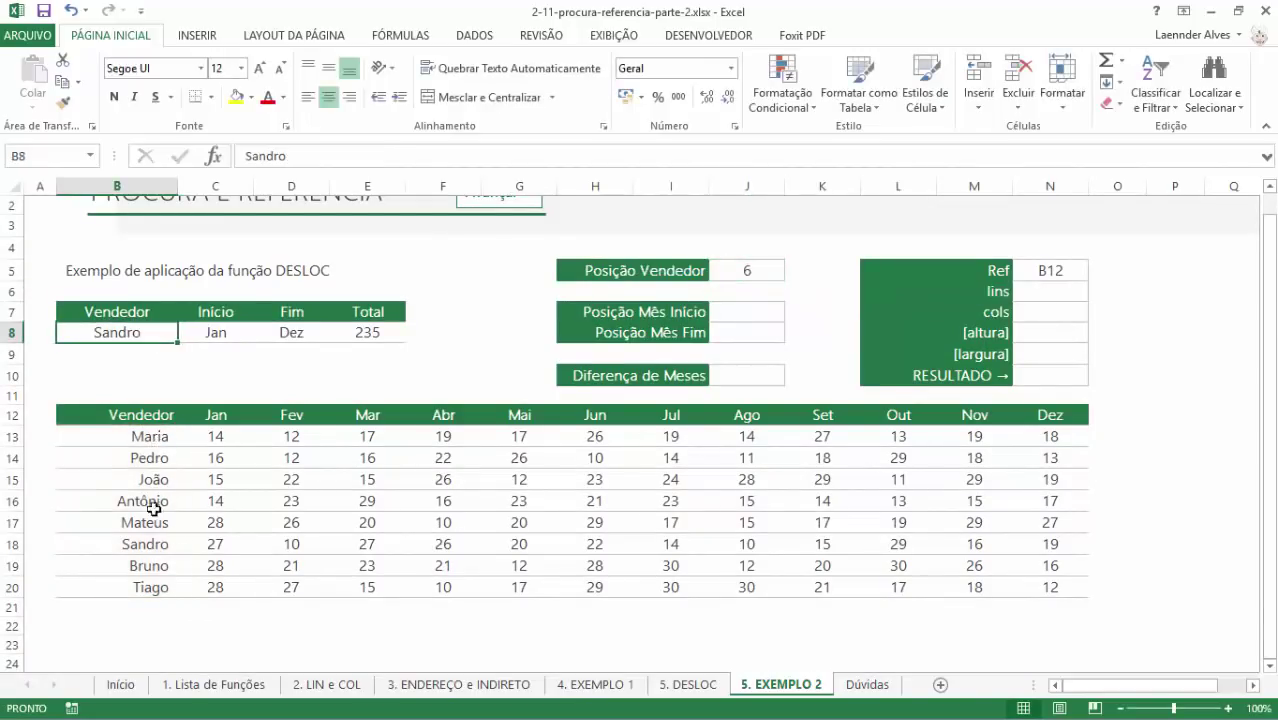
{"action": "left_click", "coordinate": [137, 436]}
{"action": "left_click", "coordinate": [140, 458]}
{"action": "left_click", "coordinate": [150, 479]}
{"action": "left_click", "coordinate": [148, 500]}
{"action": "left_click", "coordinate": [145, 522]}
{"action": "left_click", "coordinate": [150, 544]}
- Enter =CORRESP(C8;C12:N12;0) in the Posição Mês Início cell
{"action": "left_click", "coordinate": [767, 318]}
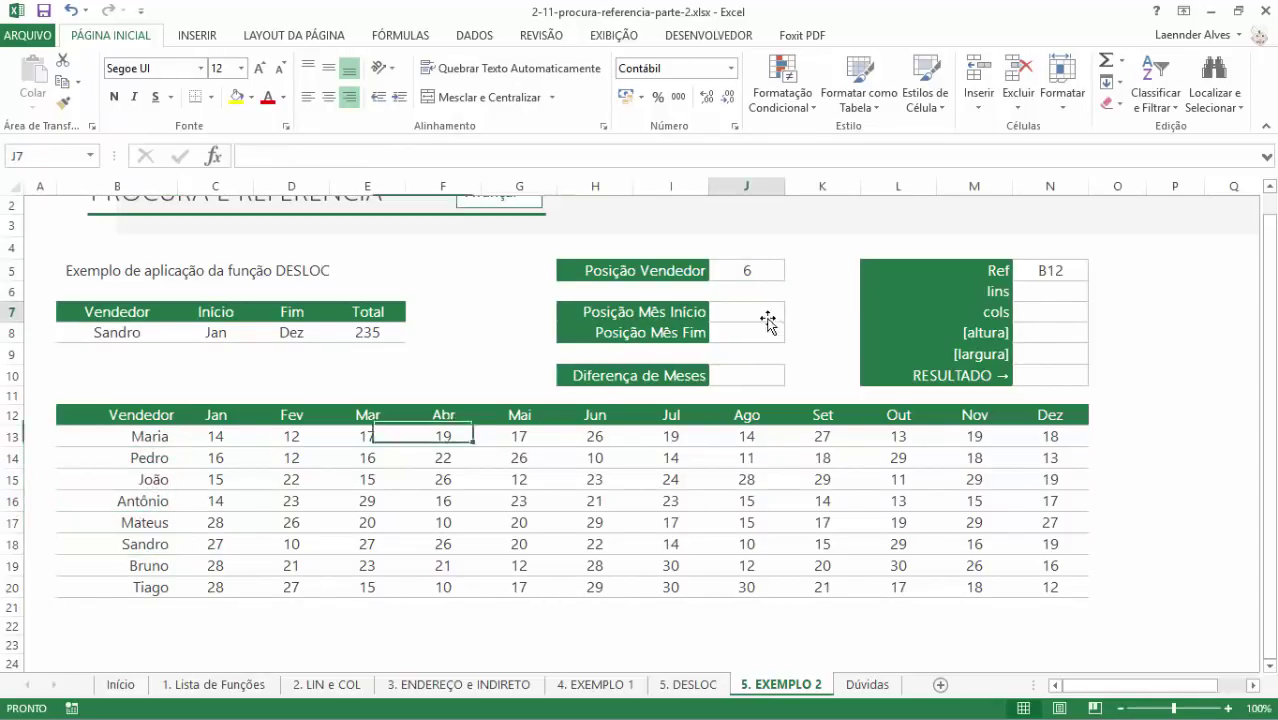
{"action": "type", "text": "=CORRE"}
{"action": "key", "text": "BackSpace"}
{"action": "key", "text": "BackSpace"}
{"action": "type", "text": "E"}
{"action": "key", "text": "BackSpace"}
{"action": "type", "text": "R"}
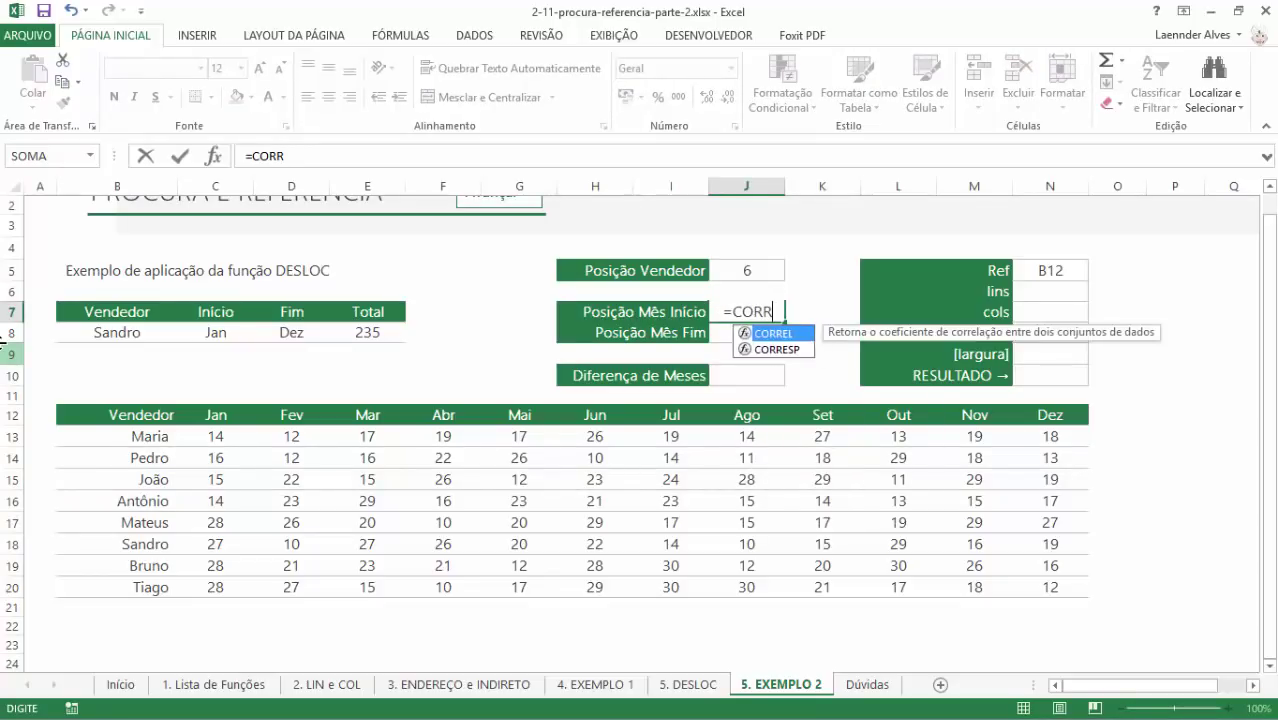
{"action": "type", "text": "ESP("}
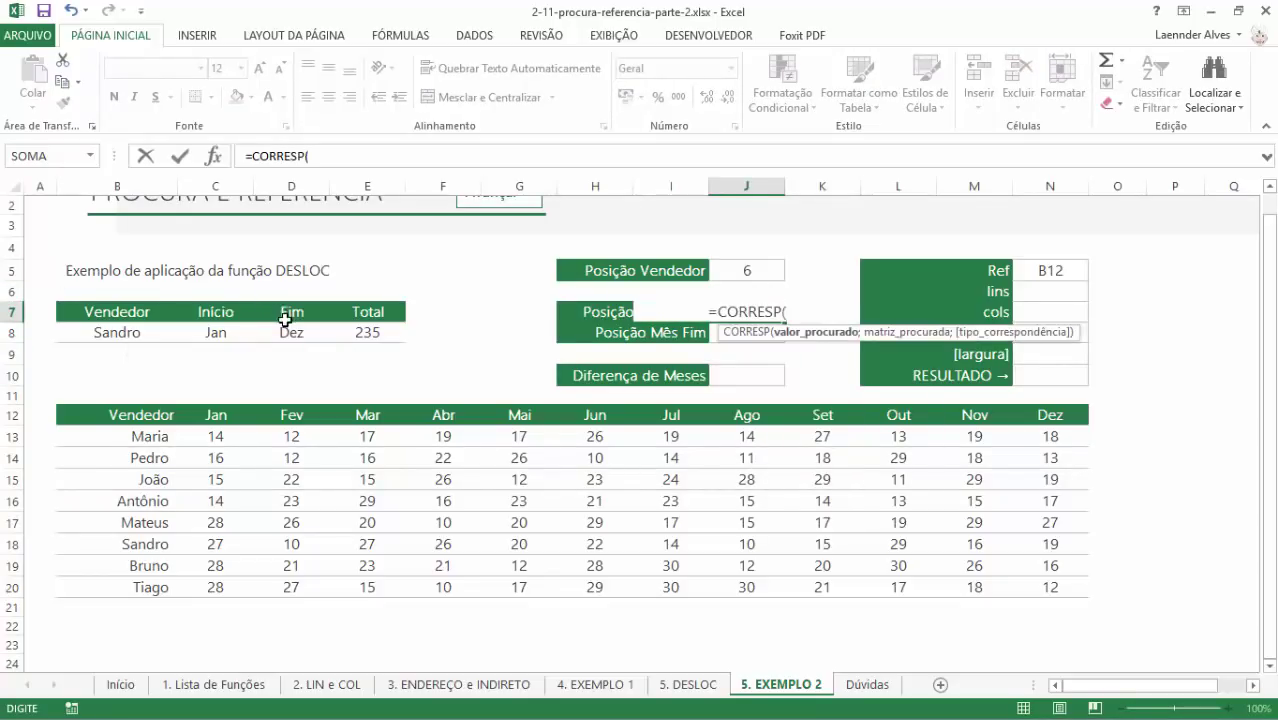
{"action": "left_click", "coordinate": [216, 333]}
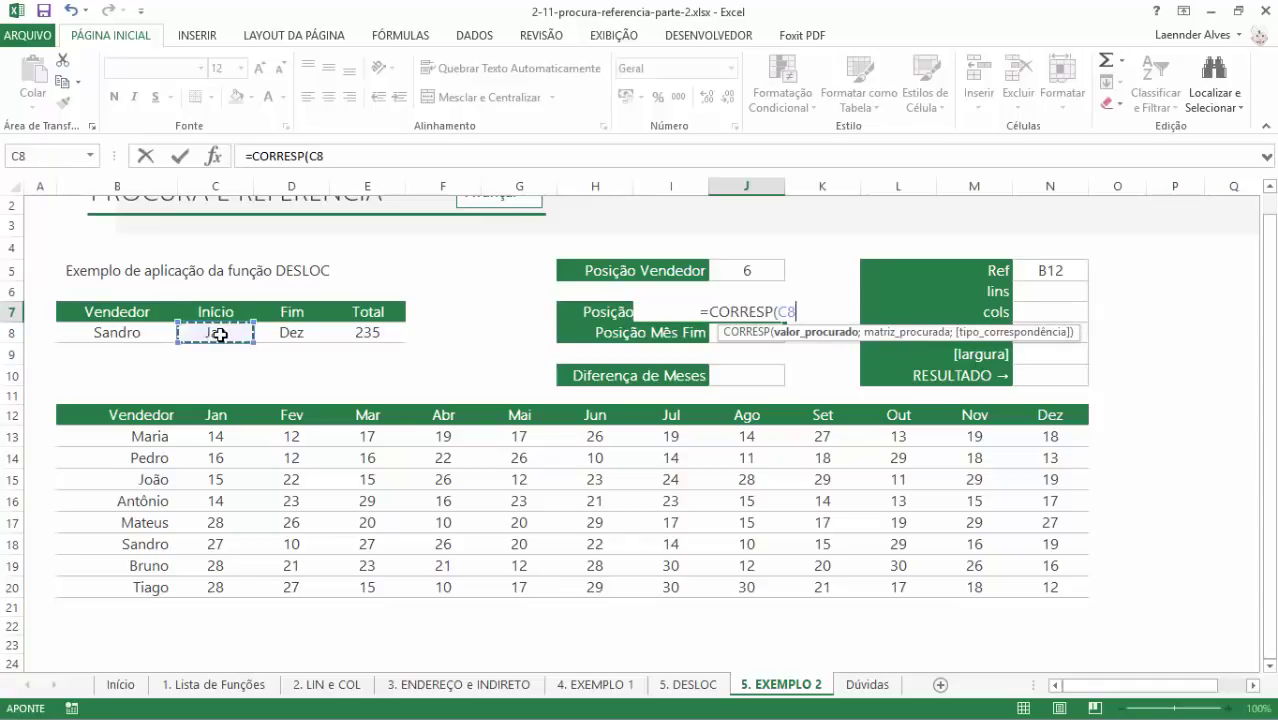
{"action": "type", "text": ";"}
{"action": "left_click_drag", "start_coordinate": [216, 414], "coordinate": [1030, 413]}
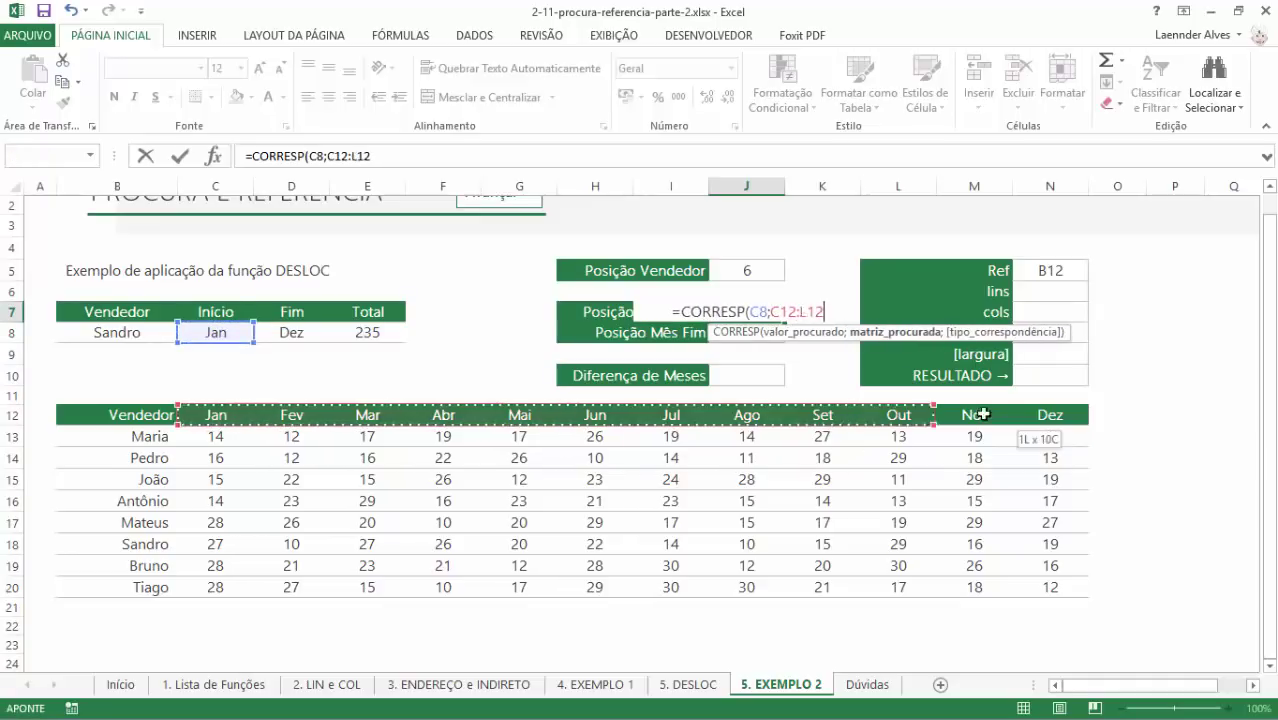
{"action": "type", "text": ";0)"}
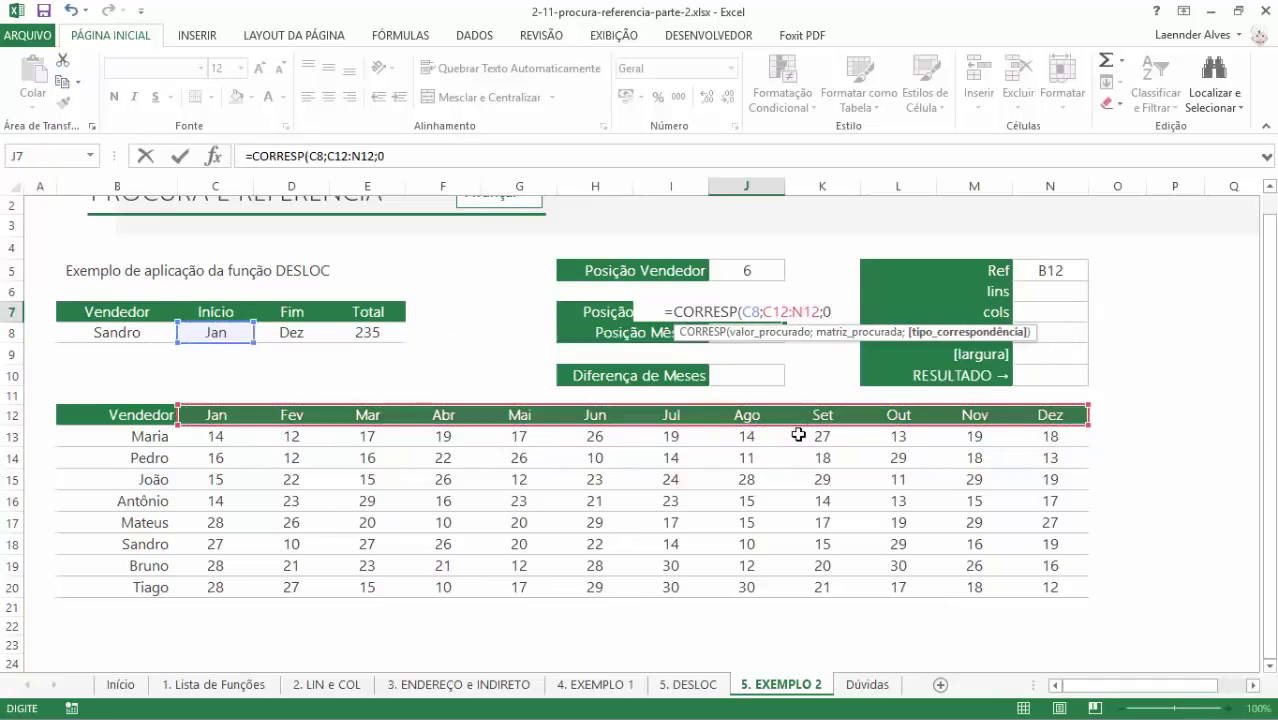
{"action": "key", "text": "Return"}
- Enter =CORRESP(D8;C12:N12) in Posição Mês Fim, then add the ;0 exact-match argument to get 12
{"action": "type", "text": "="}
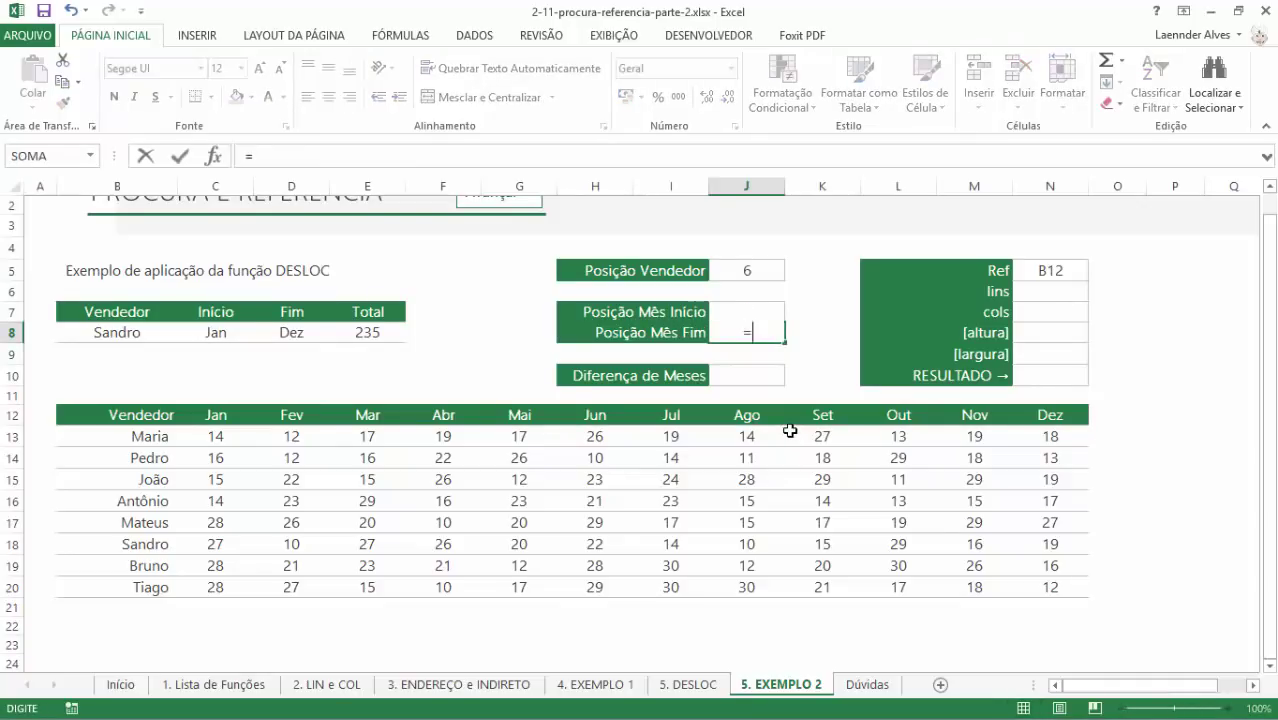
{"action": "type", "text": "CORRE"}
{"action": "key", "text": "Tab"}
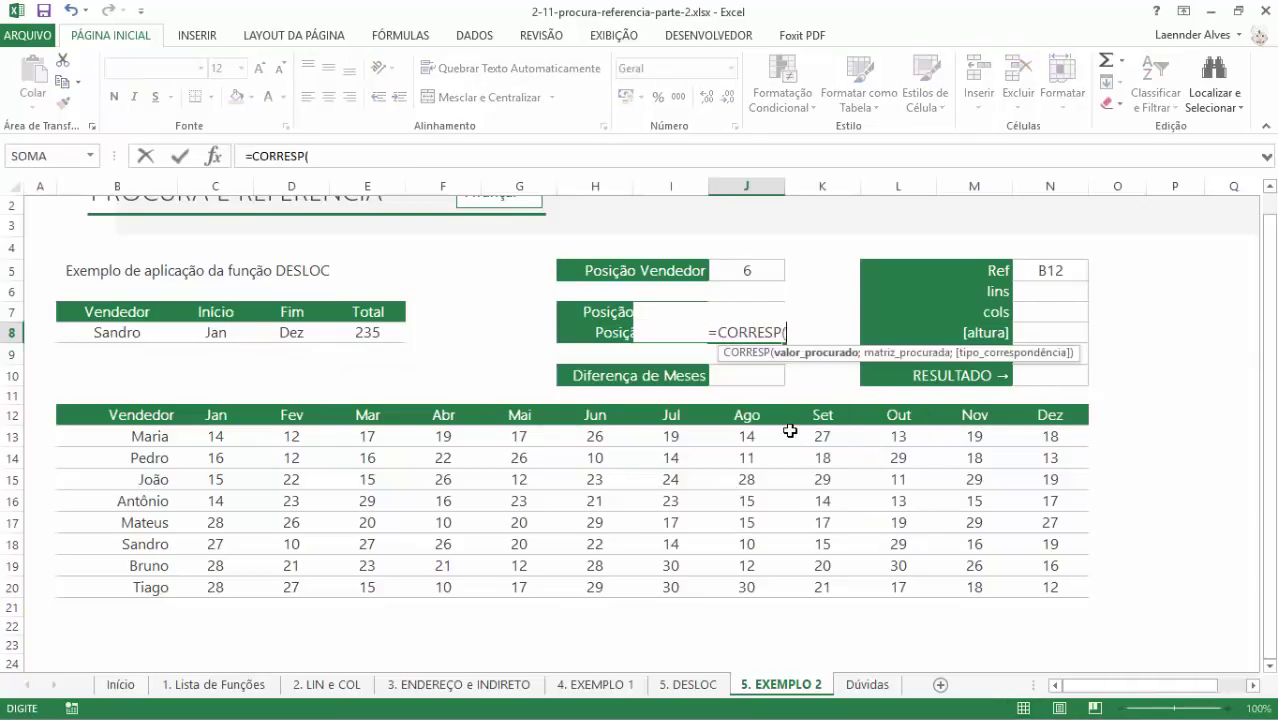
{"action": "left_click", "coordinate": [290, 332]}
{"action": "type", "text": ";"}
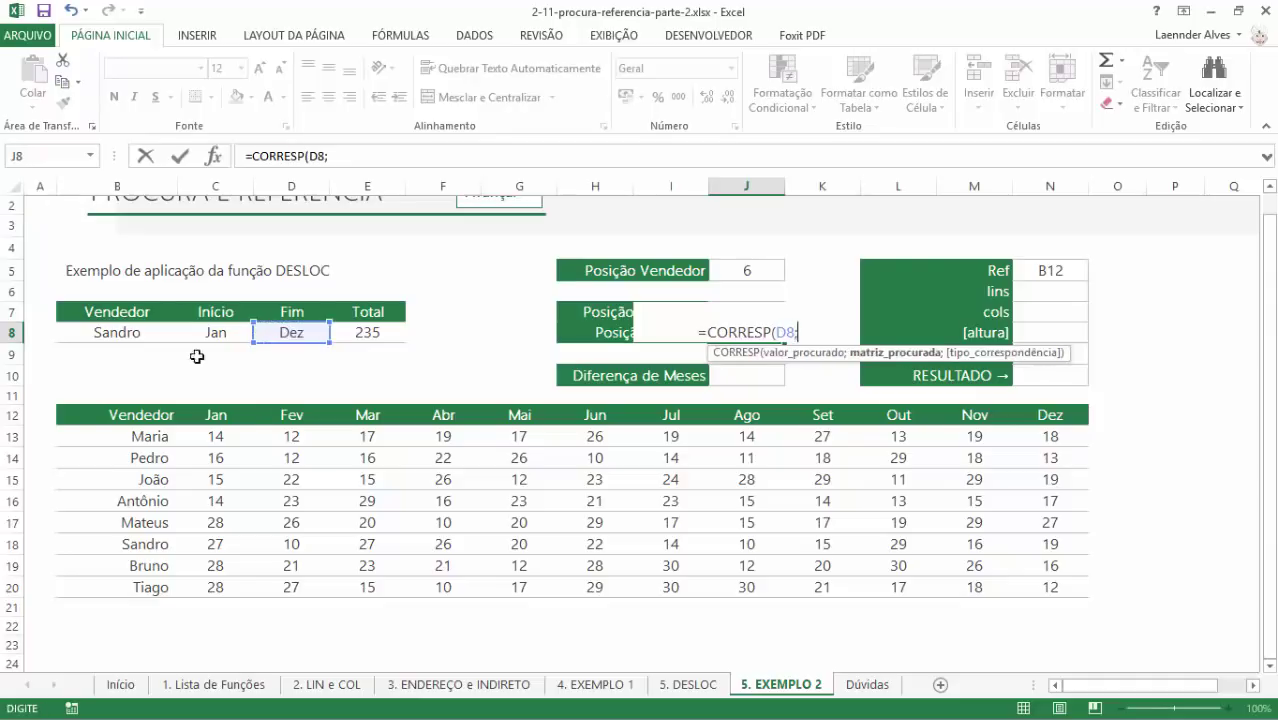
{"action": "left_click_drag", "start_coordinate": [215, 414], "coordinate": [1062, 421]}
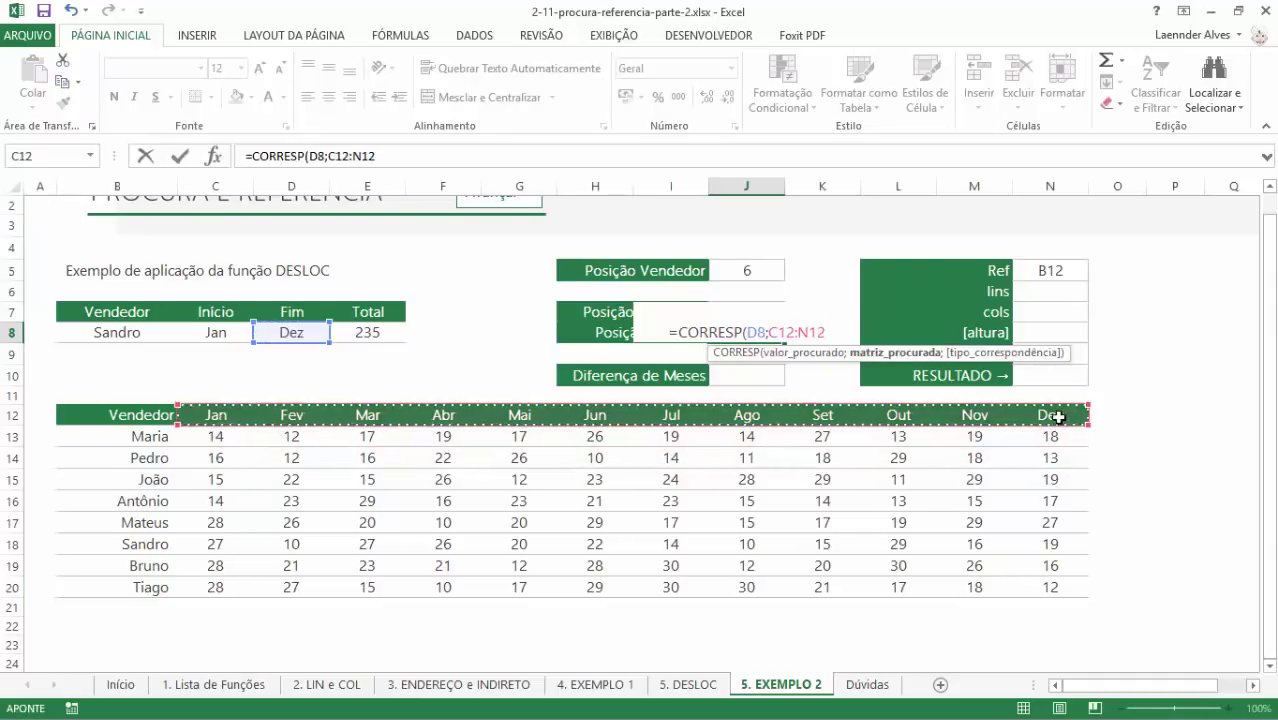
{"action": "type", "text": ")"}
{"action": "key", "text": "ctrl+Return"}
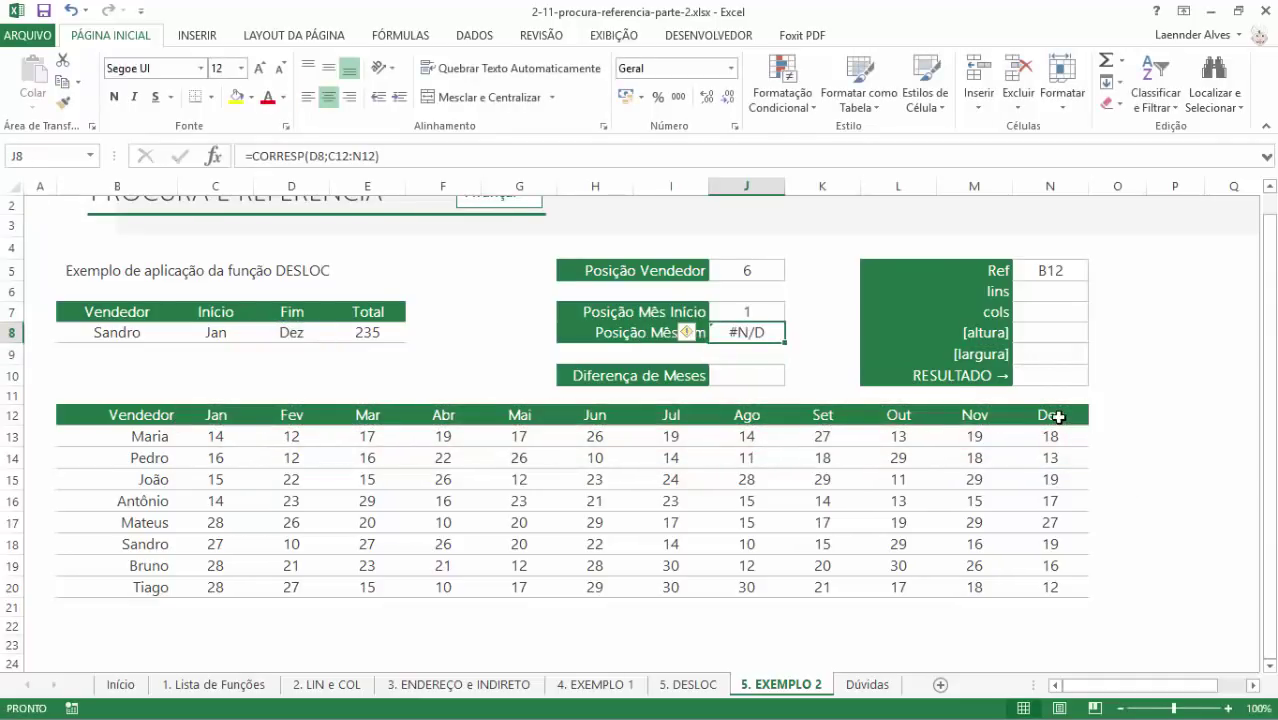
{"action": "key", "text": "F2"}
{"action": "key", "text": "Left"}
{"action": "type", "text": ";0"}
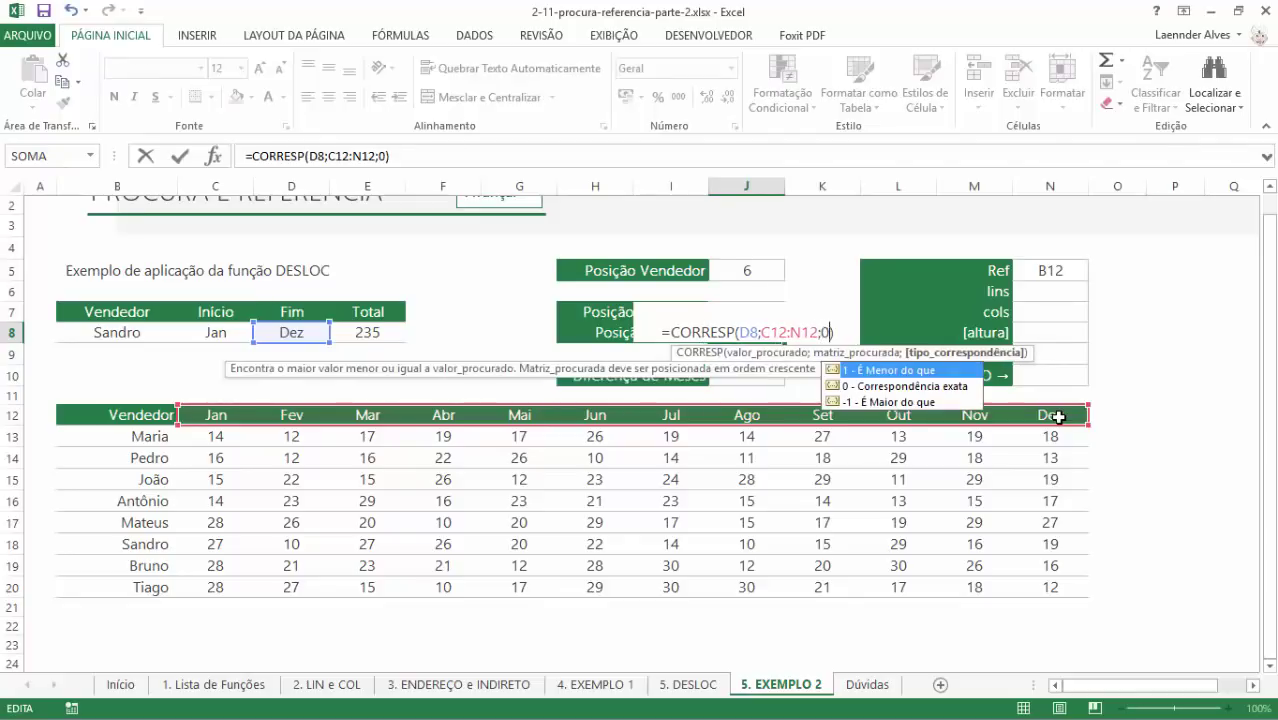
{"action": "key", "text": "ctrl+Return"}
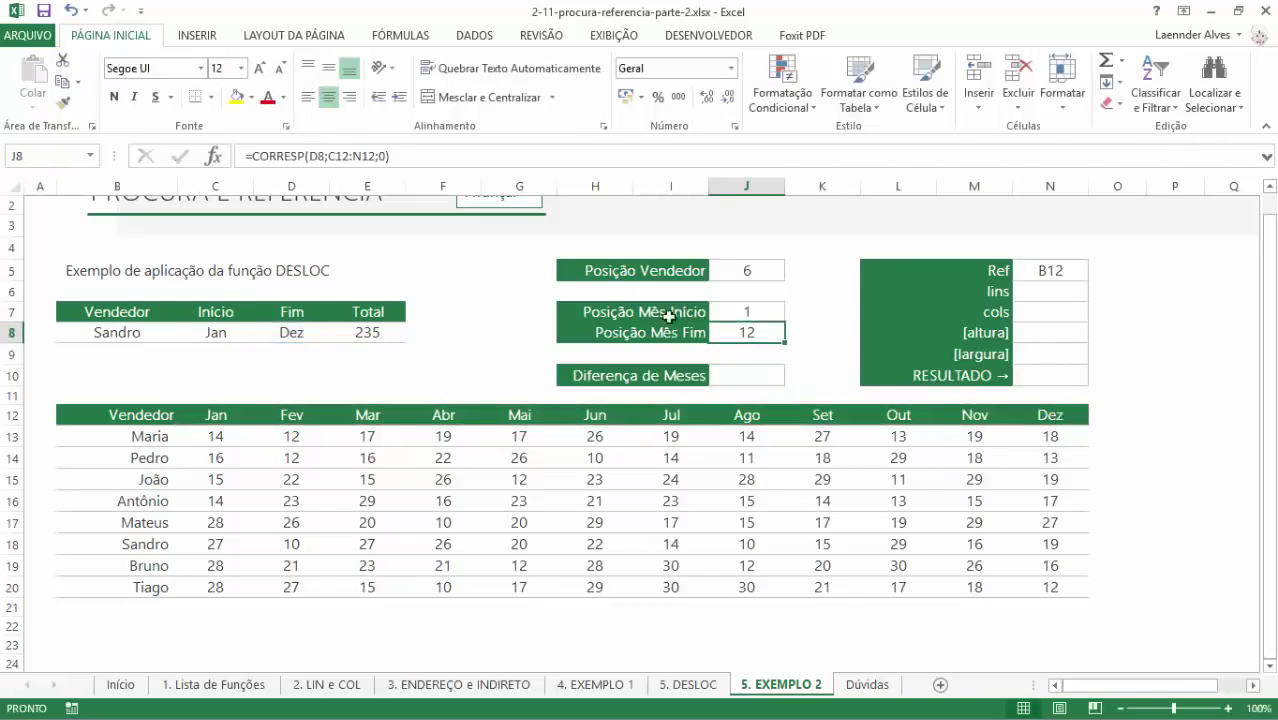
- Try Jun as the start month, then check the month span and the row-16 sums
{"action": "left_click", "coordinate": [214, 331]}
{"action": "left_click", "coordinate": [262, 333]}
{"action": "left_click", "coordinate": [205, 406]}
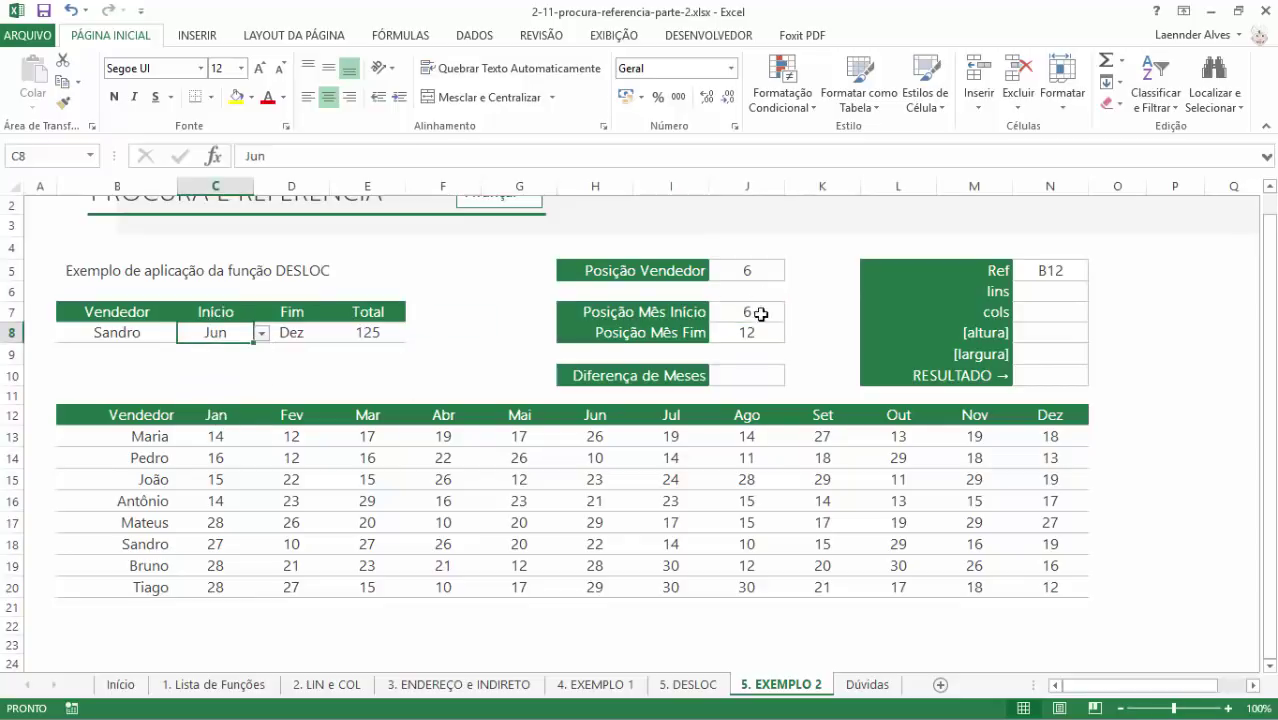
{"action": "left_click", "coordinate": [327, 333]}
{"action": "left_click", "coordinate": [338, 333]}
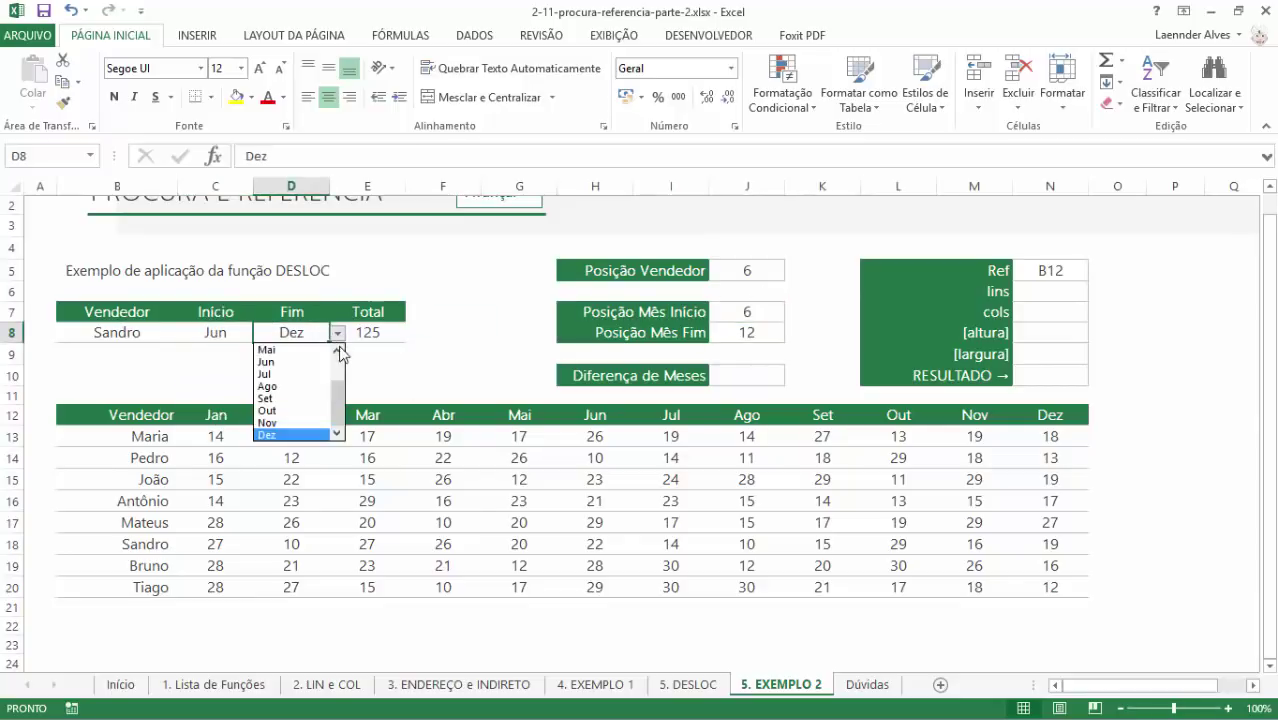
{"action": "left_click", "coordinate": [285, 415]}
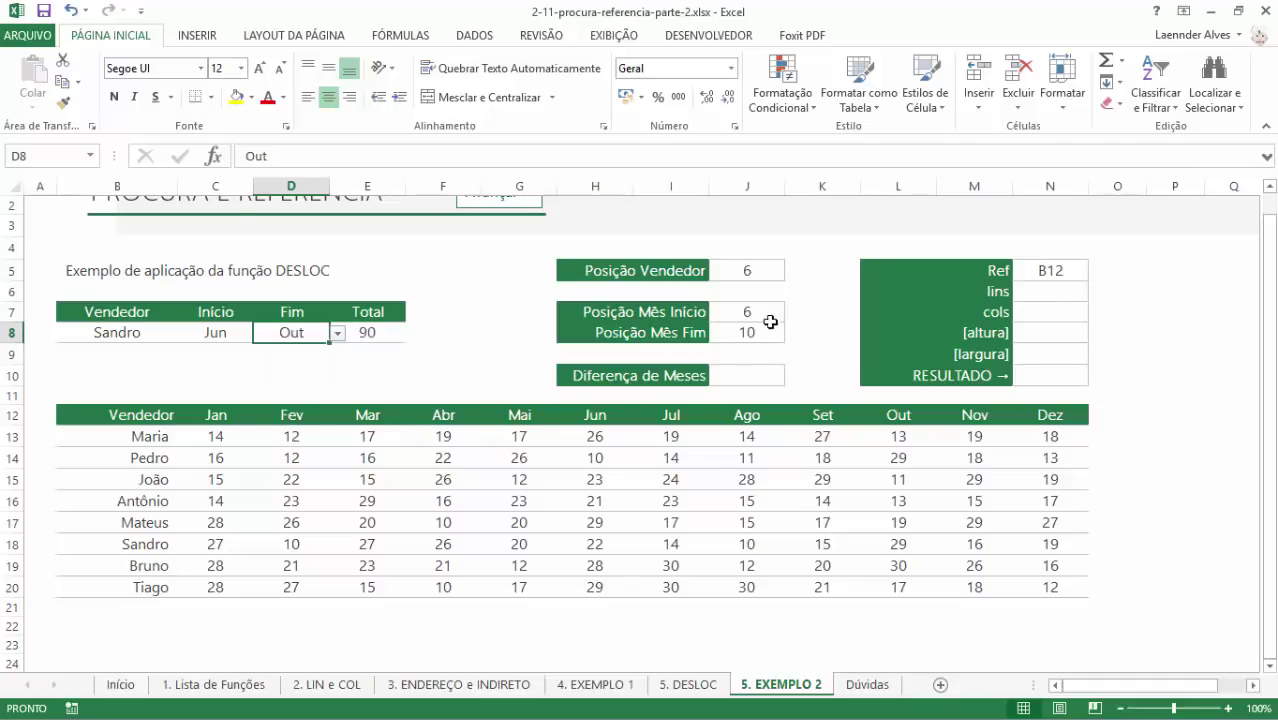
{"action": "left_click", "coordinate": [745, 378]}
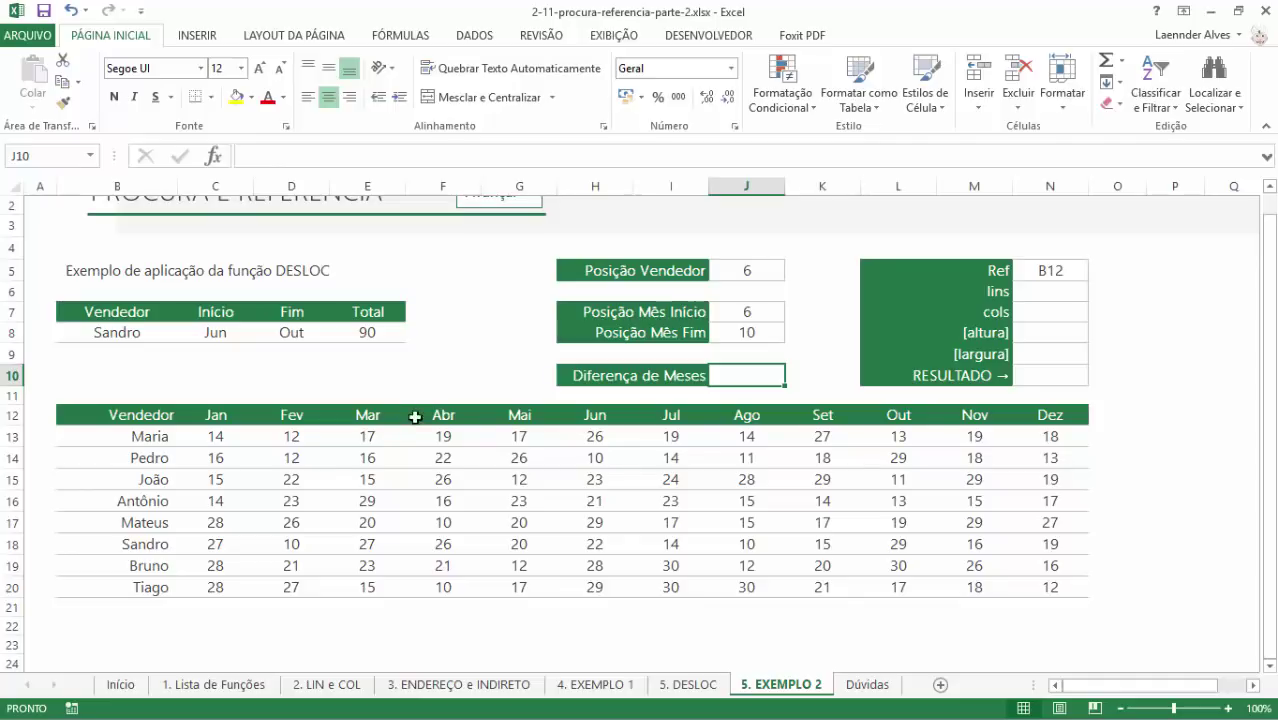
{"action": "left_click_drag", "start_coordinate": [371, 501], "coordinate": [747, 502]}
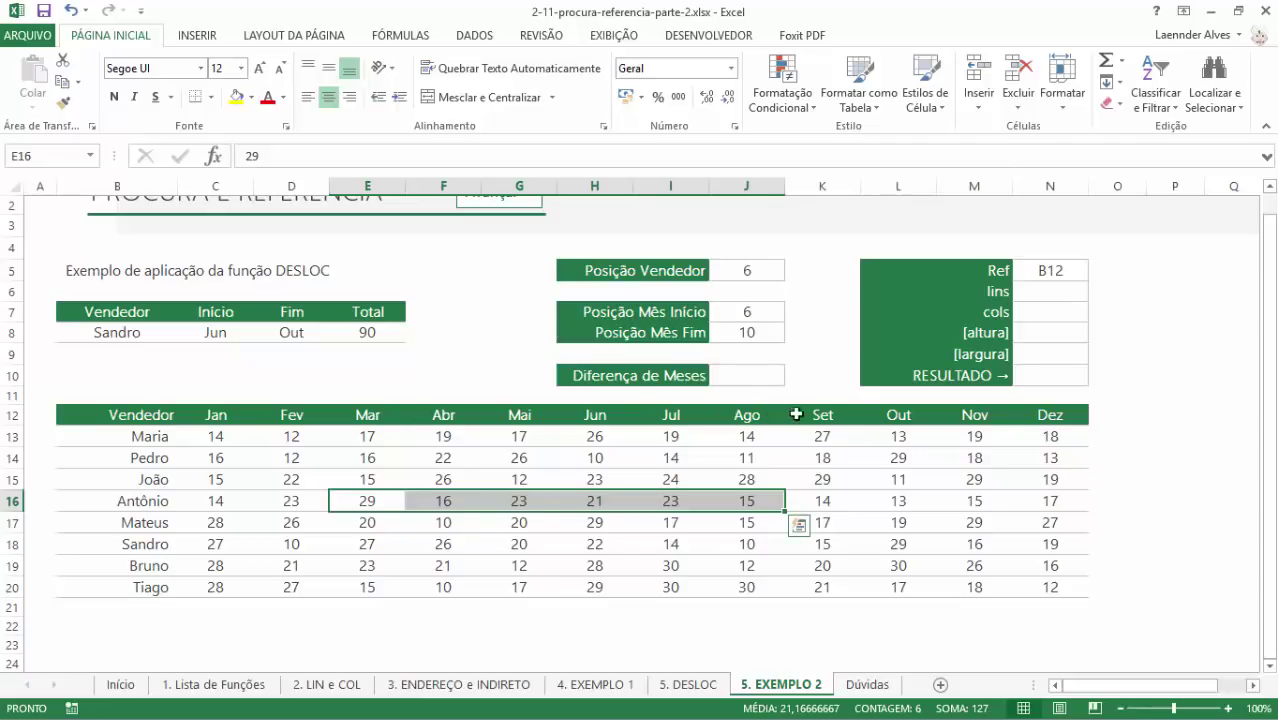
{"action": "left_click_drag", "start_coordinate": [889, 416], "coordinate": [613, 415]}
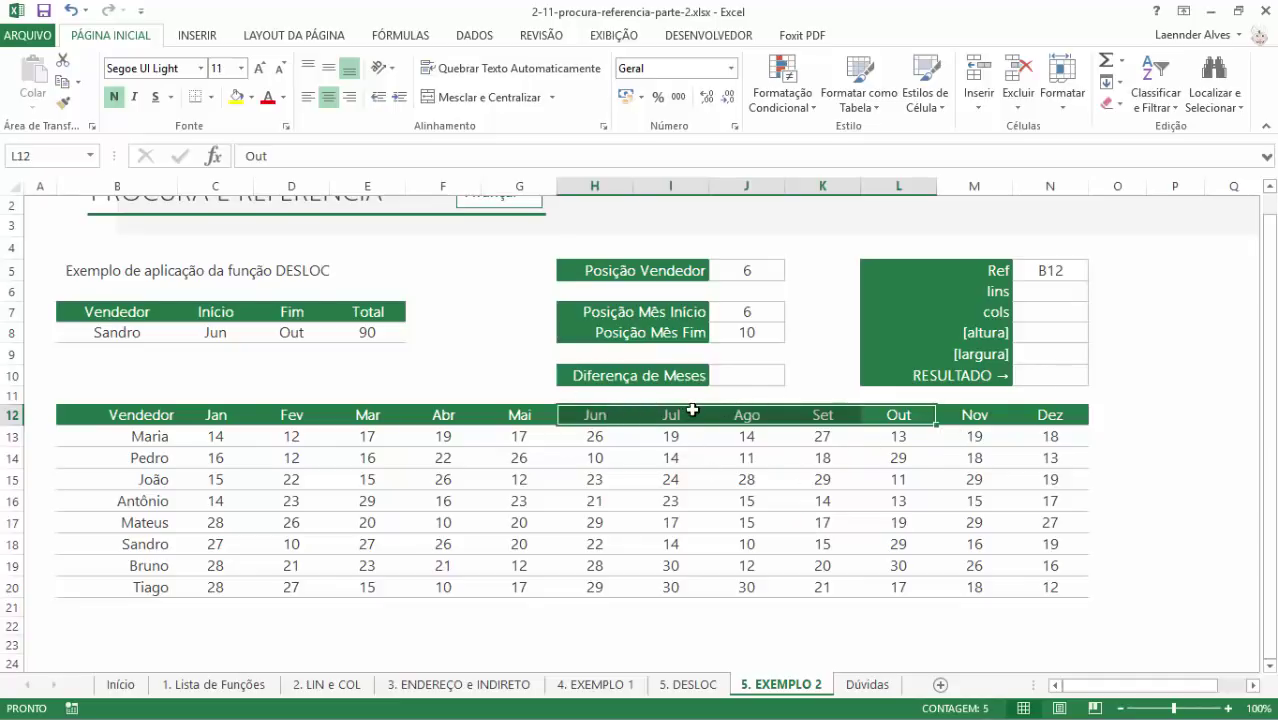
- Set Início to Jan and Fim to Mar, highlighting the Jan–Mar headers
{"action": "left_click", "coordinate": [222, 332]}
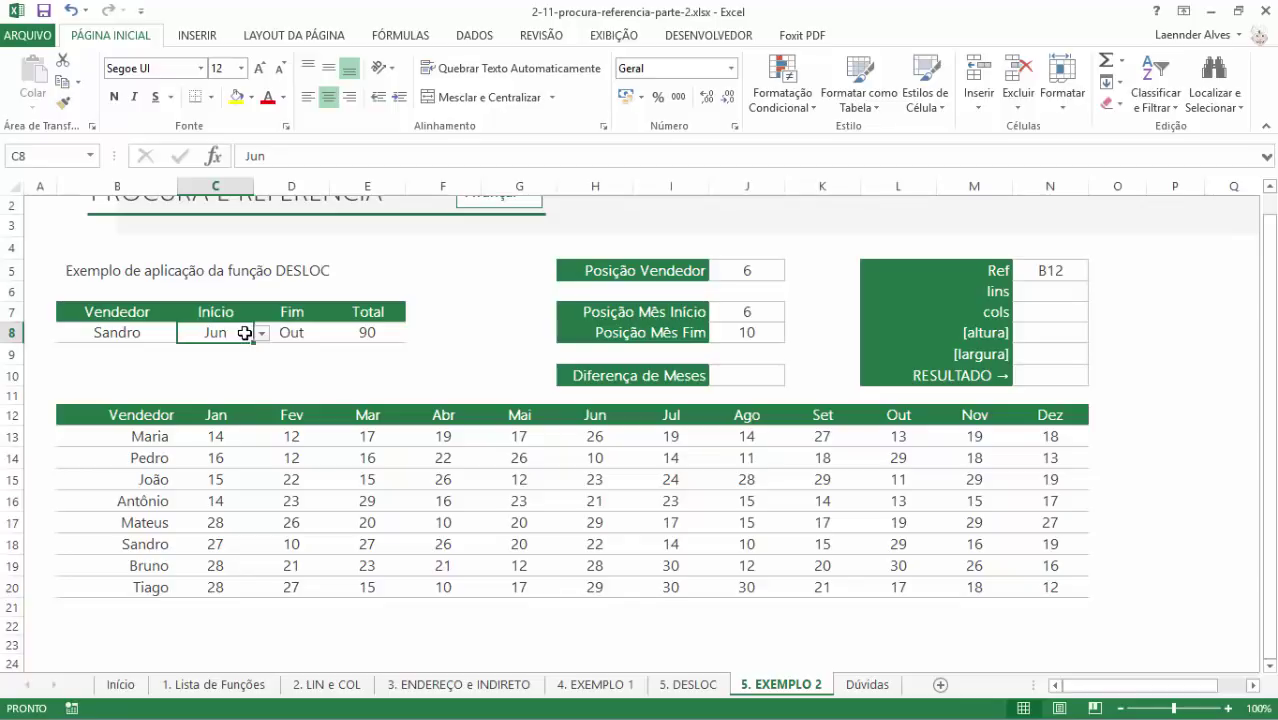
{"action": "left_click", "coordinate": [261, 332]}
{"action": "left_click_drag", "start_coordinate": [263, 400], "coordinate": [263, 358]}
{"action": "left_click", "coordinate": [222, 350]}
{"action": "left_click", "coordinate": [308, 332]}
{"action": "left_click", "coordinate": [337, 332]}
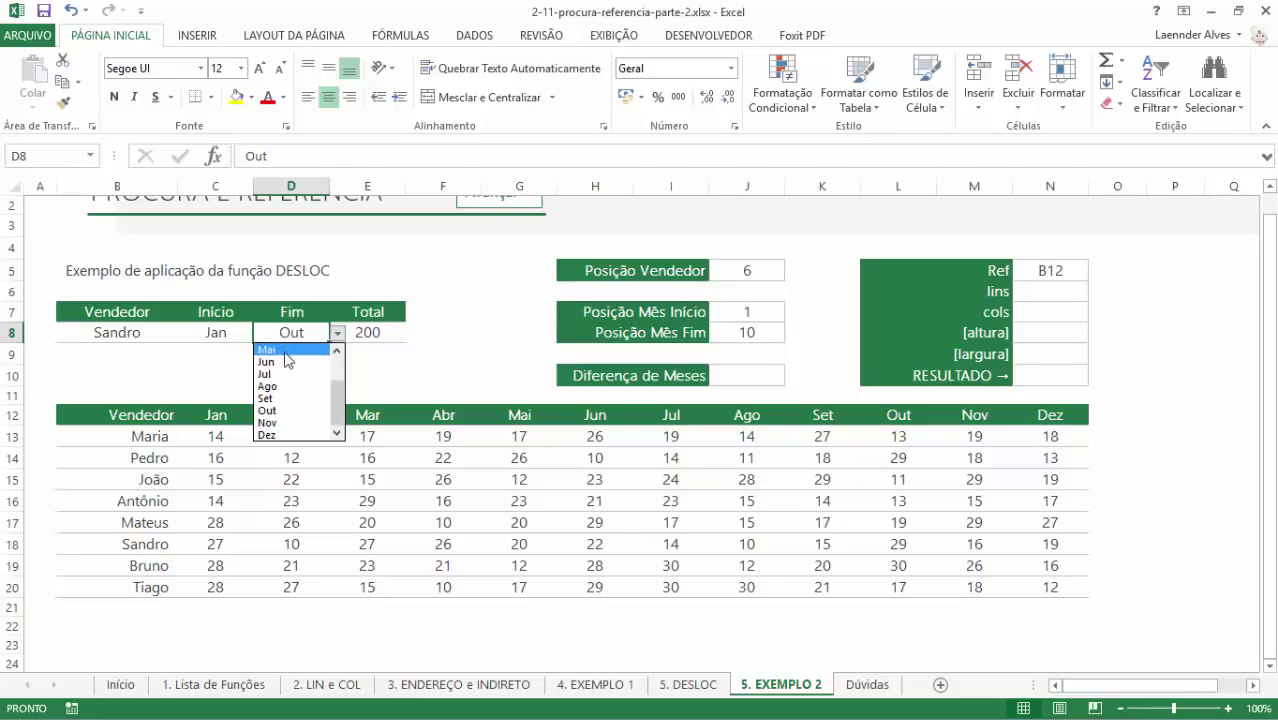
{"action": "left_click", "coordinate": [267, 385]}
{"action": "scroll", "coordinate": [277, 351], "scroll_direction": "up", "scroll_amount": 1}
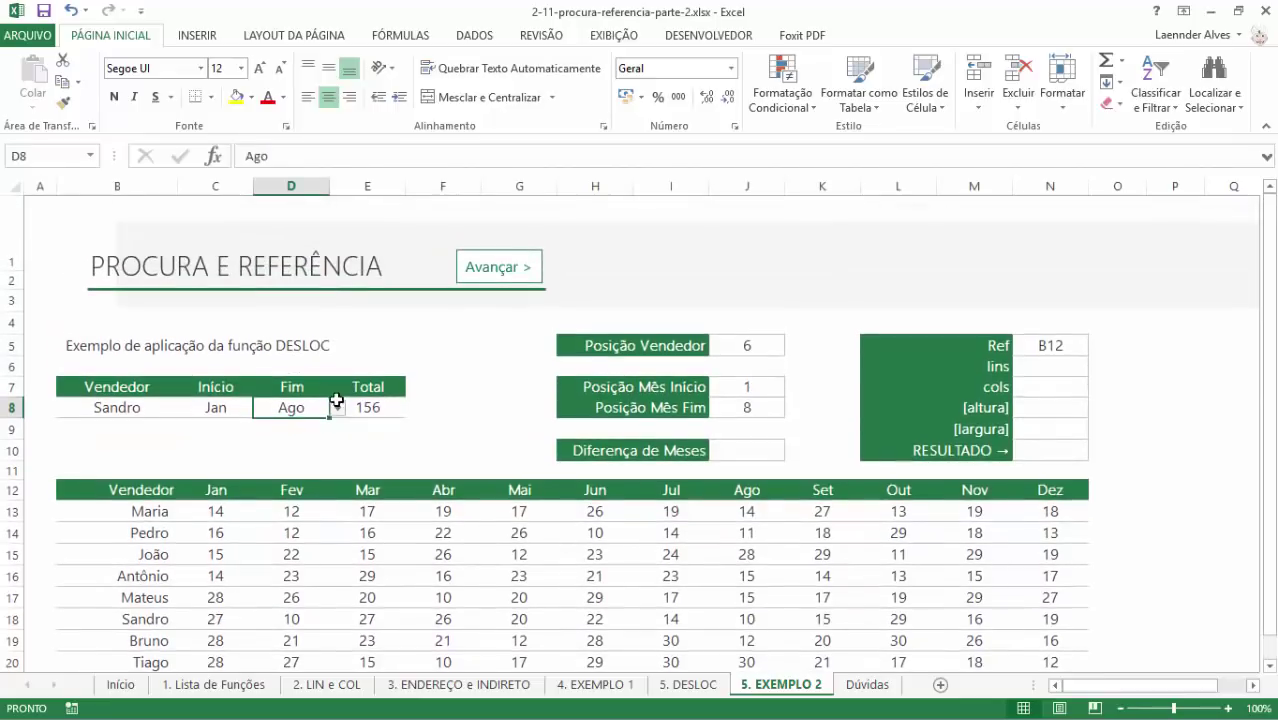
{"action": "left_click", "coordinate": [337, 407]}
{"action": "left_click", "coordinate": [336, 429]}
{"action": "left_click", "coordinate": [285, 436]}
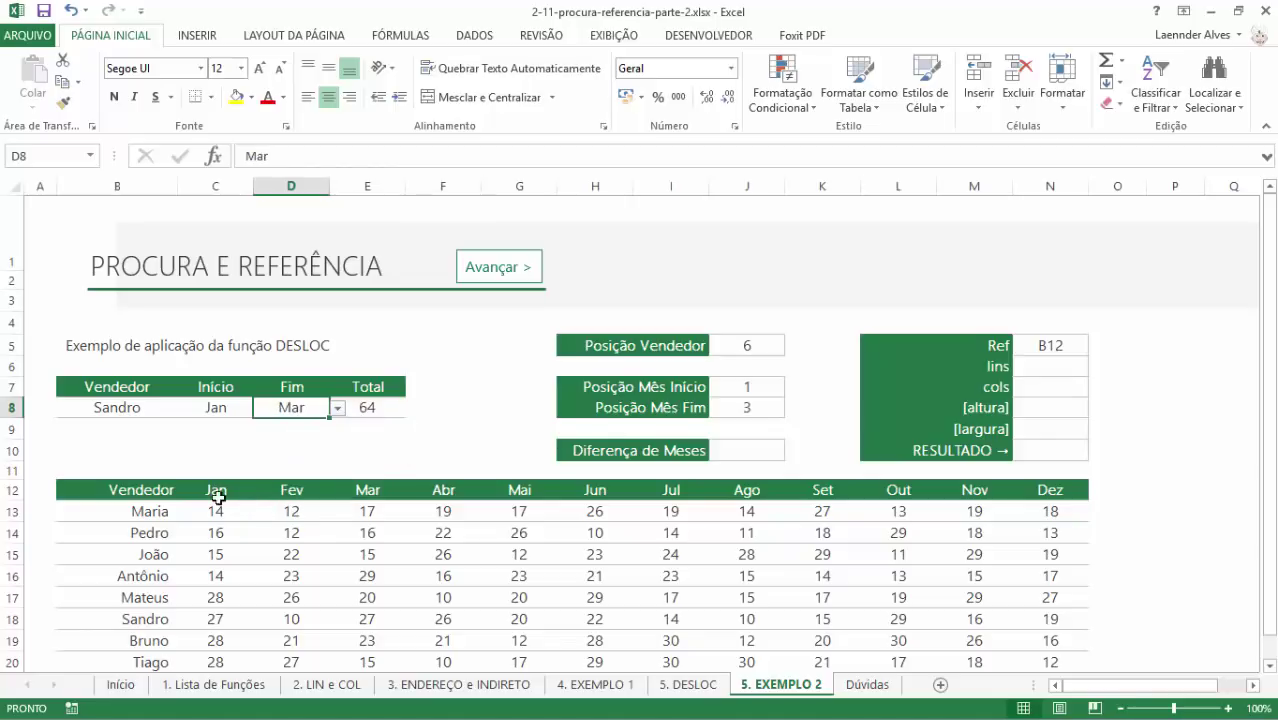
{"action": "left_click_drag", "start_coordinate": [216, 490], "coordinate": [368, 490]}
- Enter =J8-J7 in J10 so Diferença de Meses is end minus start position
{"action": "left_click", "coordinate": [770, 445]}
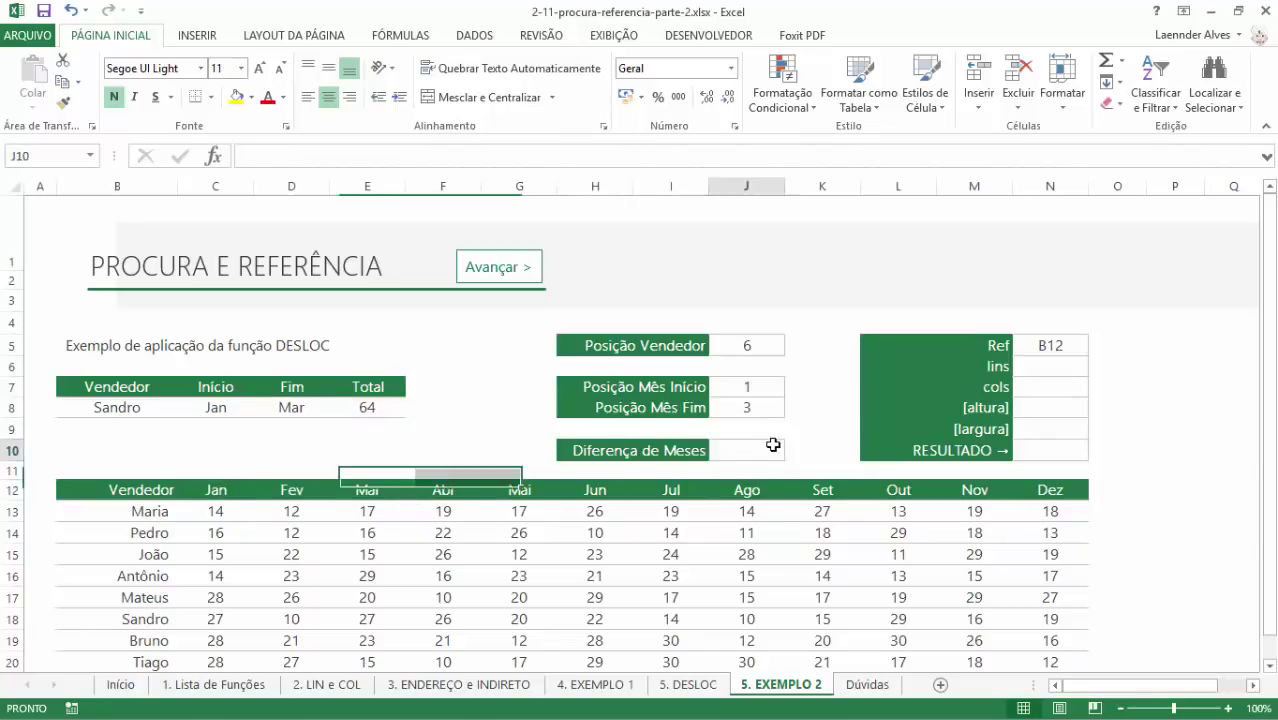
{"action": "type", "text": "="}
{"action": "key", "text": "Up"}
{"action": "key", "text": "Up"}
{"action": "type", "text": "-"}
{"action": "key", "text": "Up"}
{"action": "key", "text": "Up"}
{"action": "key", "text": "Up"}
{"action": "key", "text": "Return"}
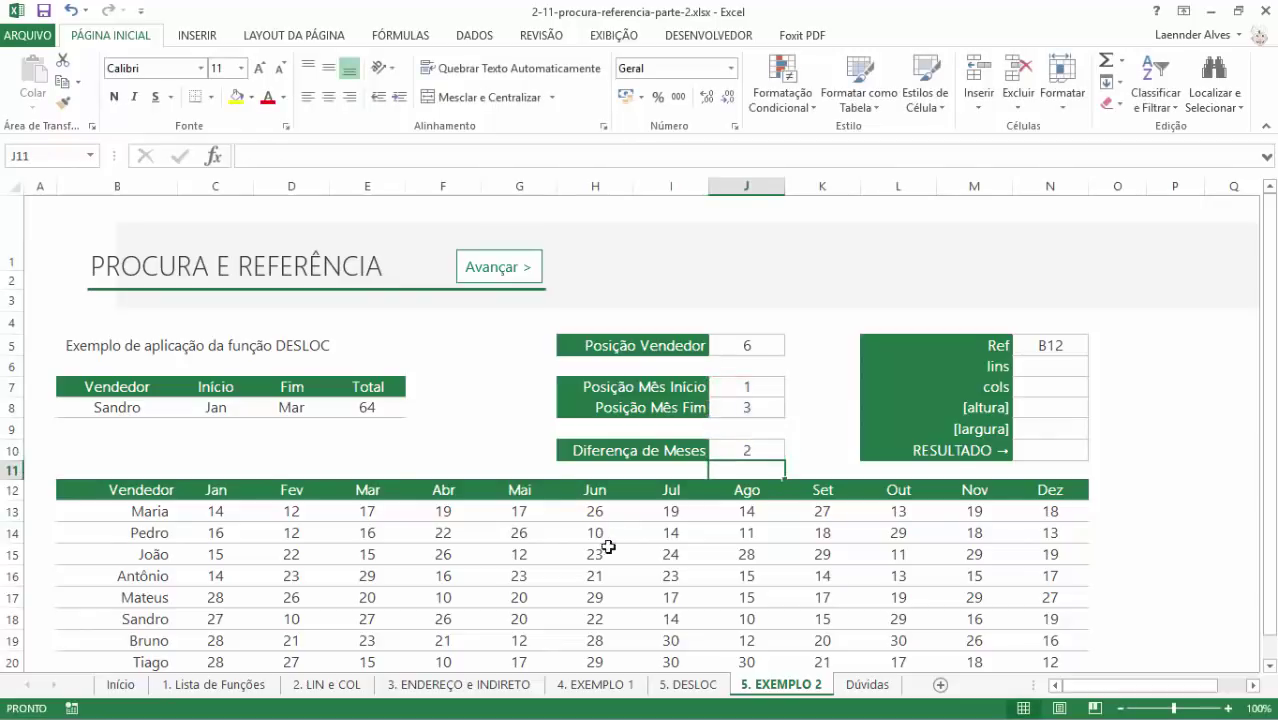
{"action": "left_click", "coordinate": [747, 449]}
- Set Fim to Dez and inspect the Ref (N5) and lins (N6) cells against the salesperson rows
{"action": "left_click", "coordinate": [295, 405]}
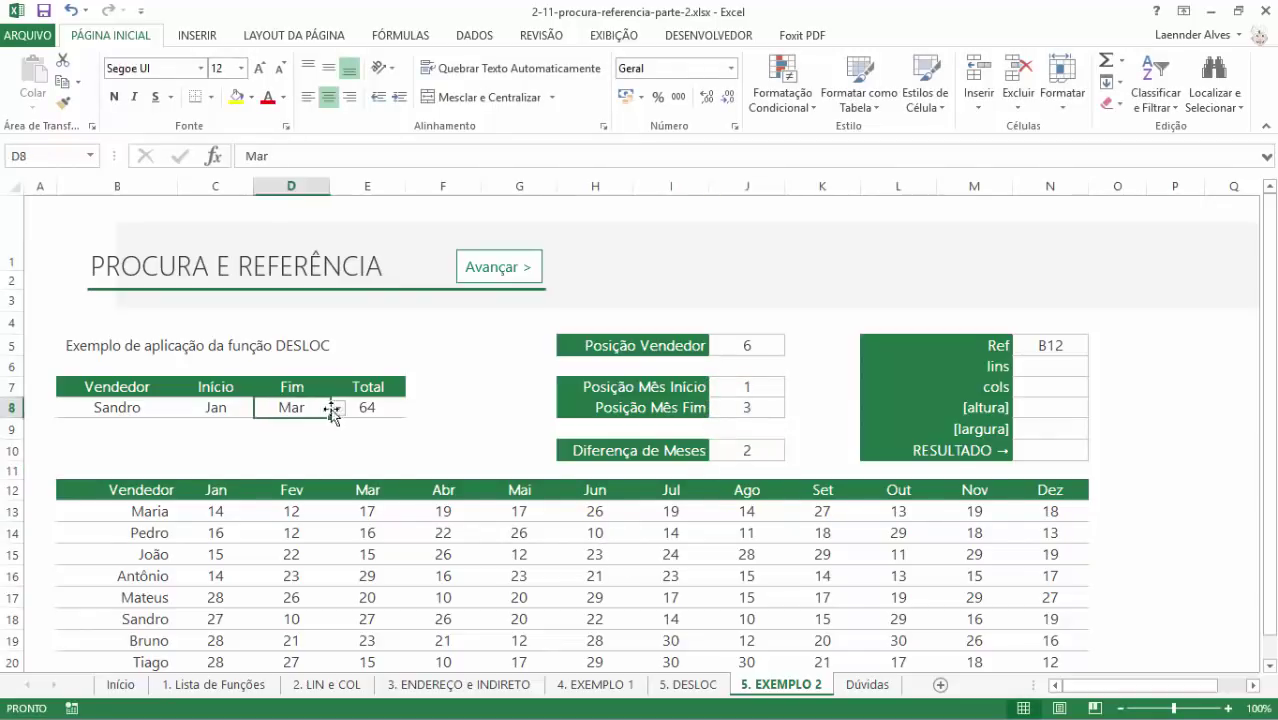
{"action": "left_click", "coordinate": [338, 408]}
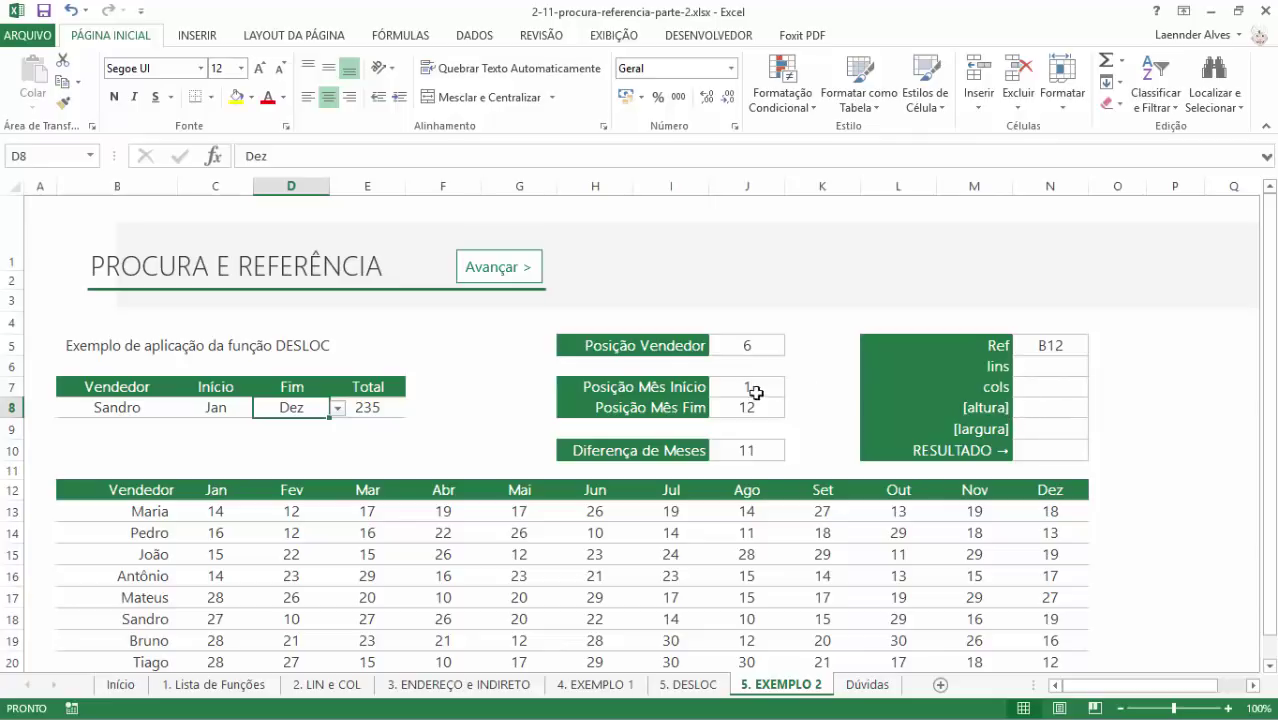
{"action": "left_click", "coordinate": [1058, 345]}
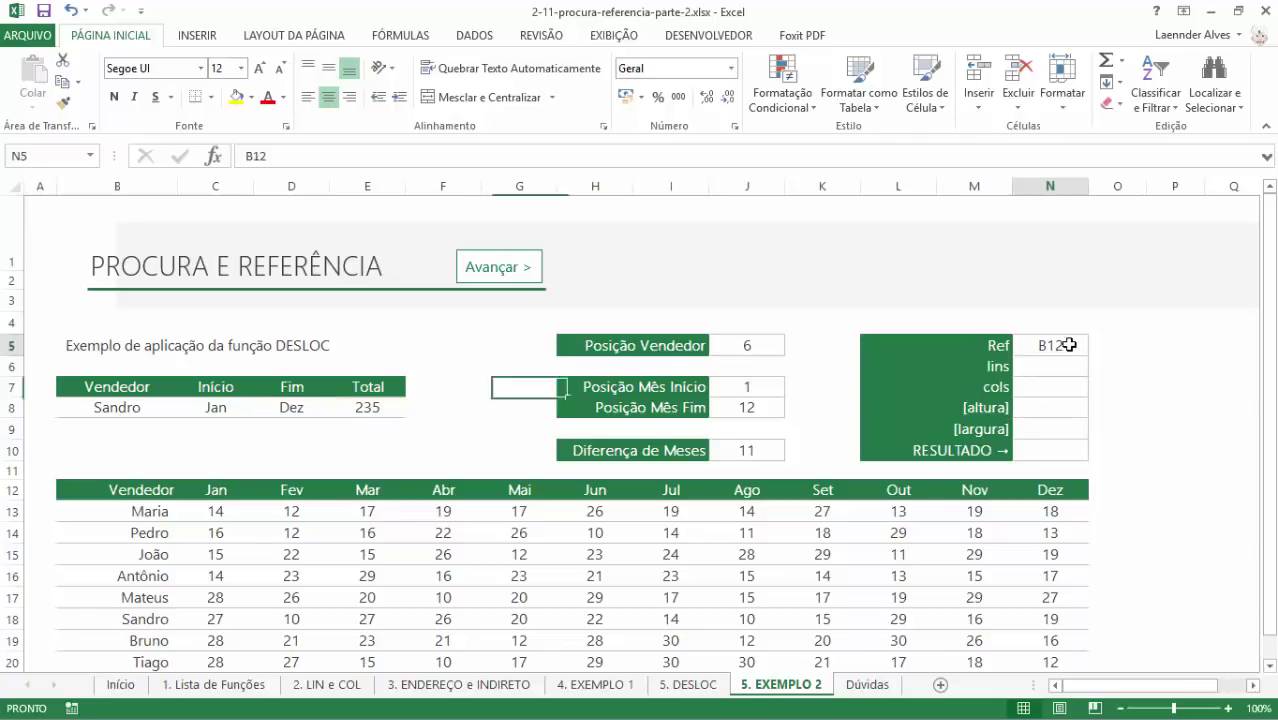
{"action": "left_click", "coordinate": [130, 489]}
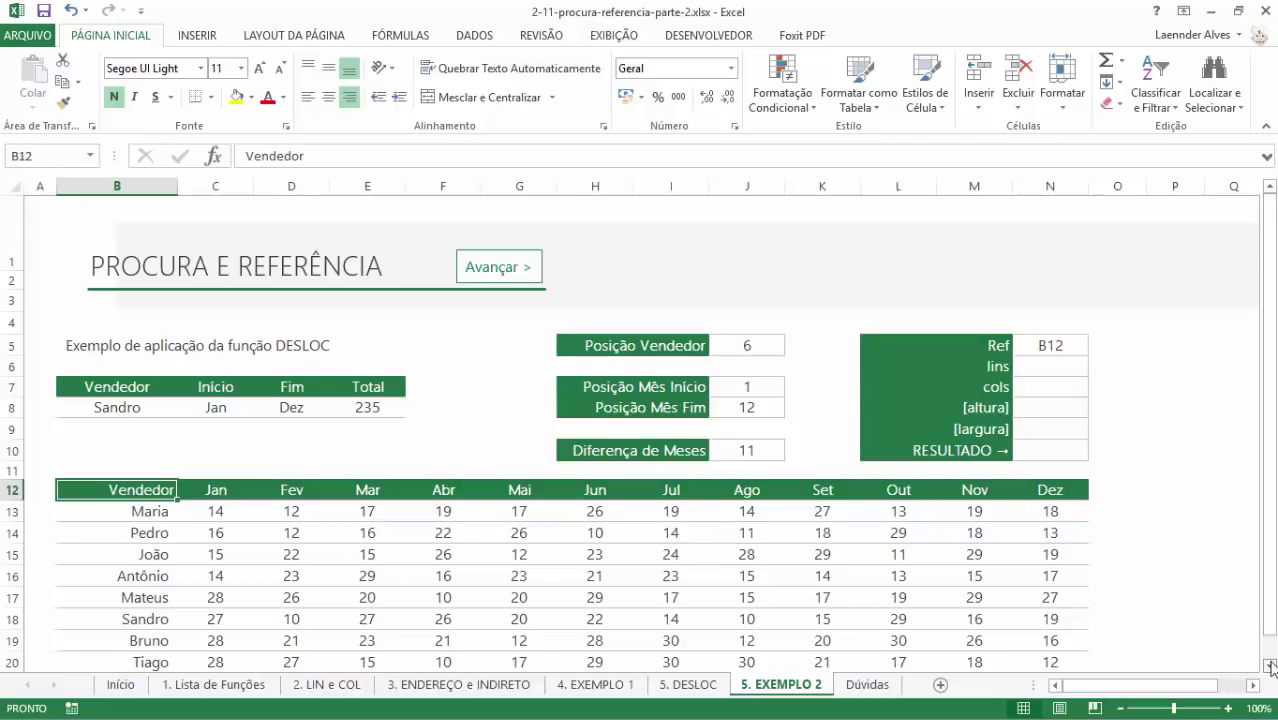
{"action": "left_click", "coordinate": [1269, 665]}
{"action": "left_click", "coordinate": [1269, 665]}
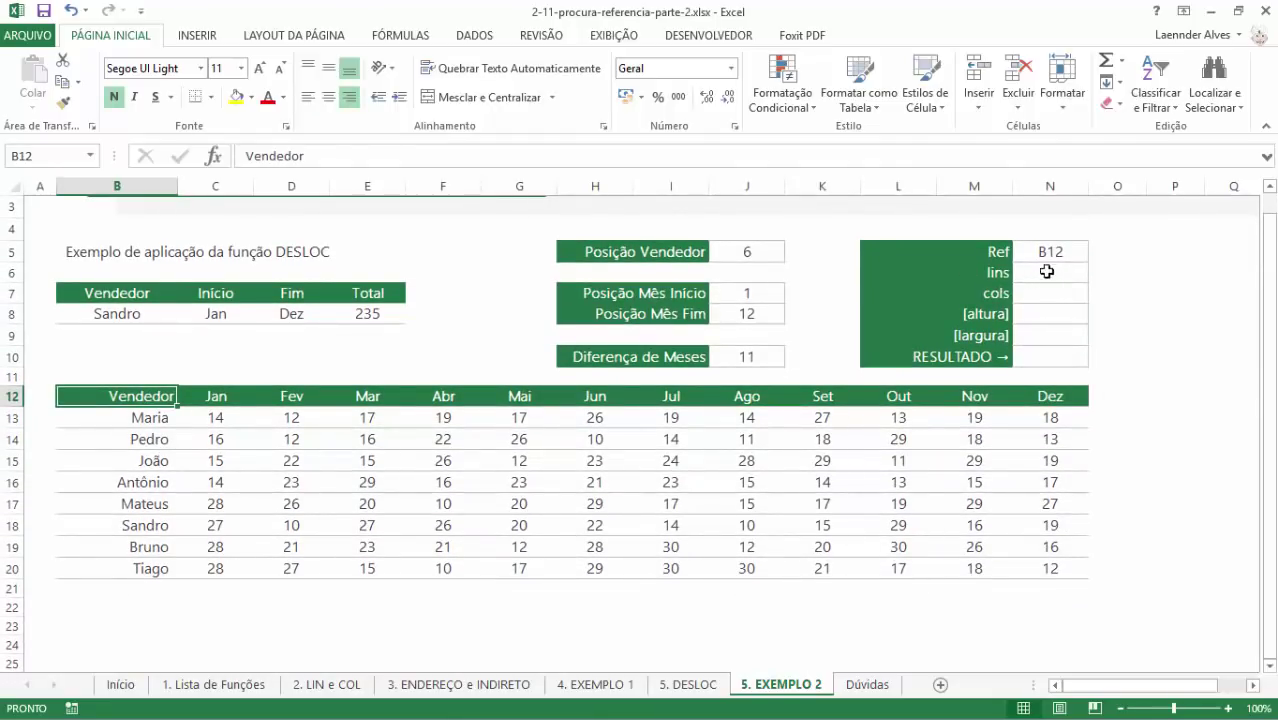
{"action": "left_click", "coordinate": [1053, 273]}
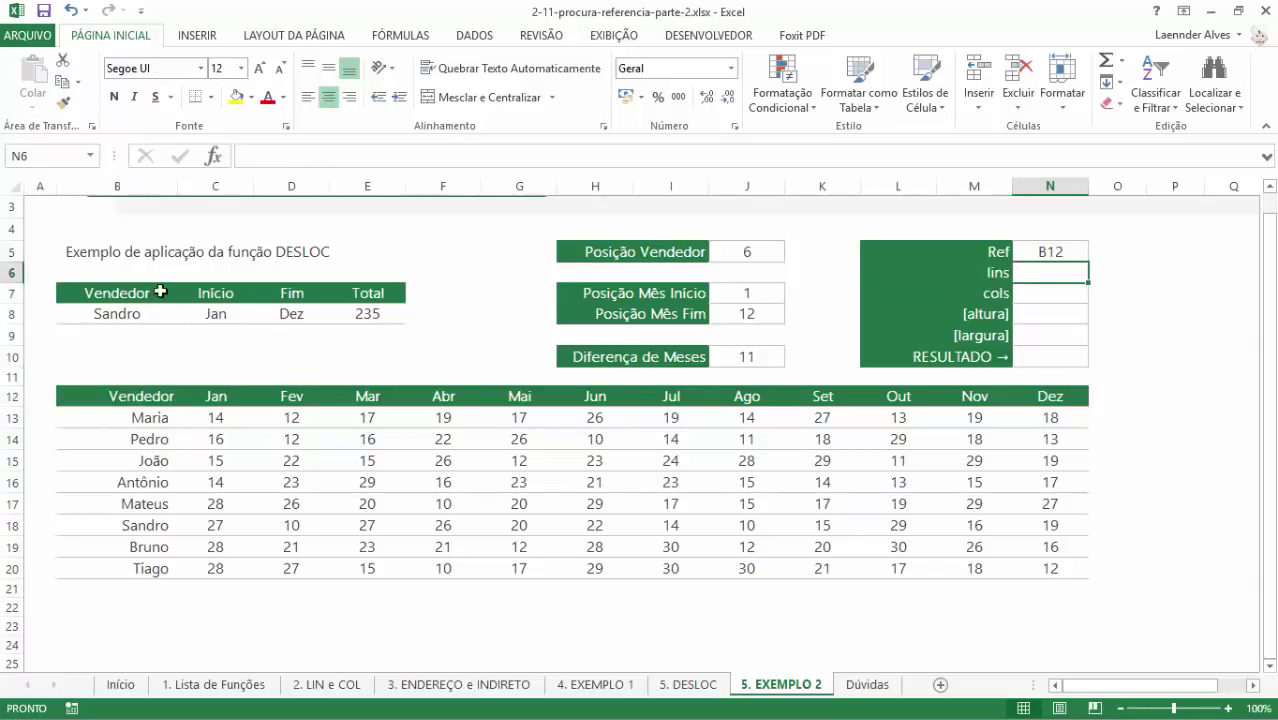
{"action": "left_click", "coordinate": [133, 400]}
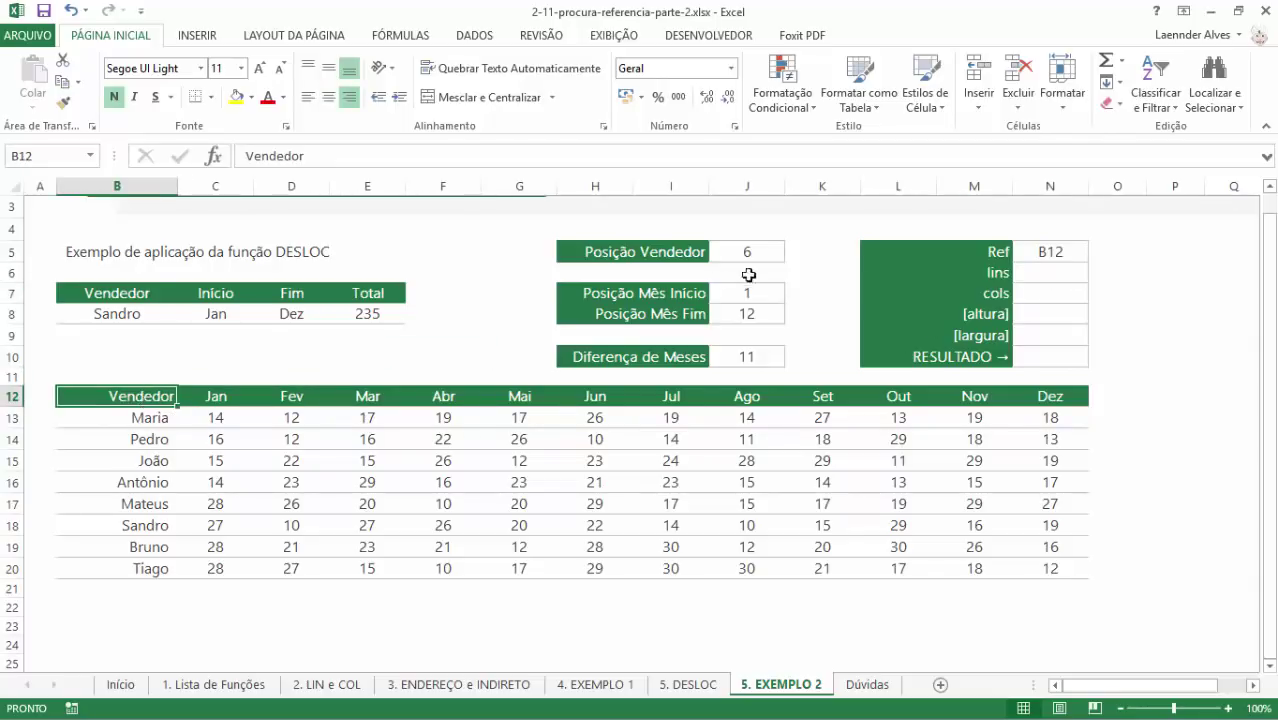
{"action": "left_click", "coordinate": [128, 520]}
- Count the salesperson rows below B12 and link lins in N6 to =J5
{"action": "left_click", "coordinate": [149, 400]}
{"action": "left_click", "coordinate": [147, 419]}
{"action": "left_click", "coordinate": [147, 440]}
{"action": "left_click", "coordinate": [146, 460]}
{"action": "left_click", "coordinate": [145, 482]}
{"action": "left_click", "coordinate": [144, 503]}
{"action": "left_click", "coordinate": [144, 525]}
{"action": "left_click", "coordinate": [1062, 274]}
{"action": "type", "text": "="}
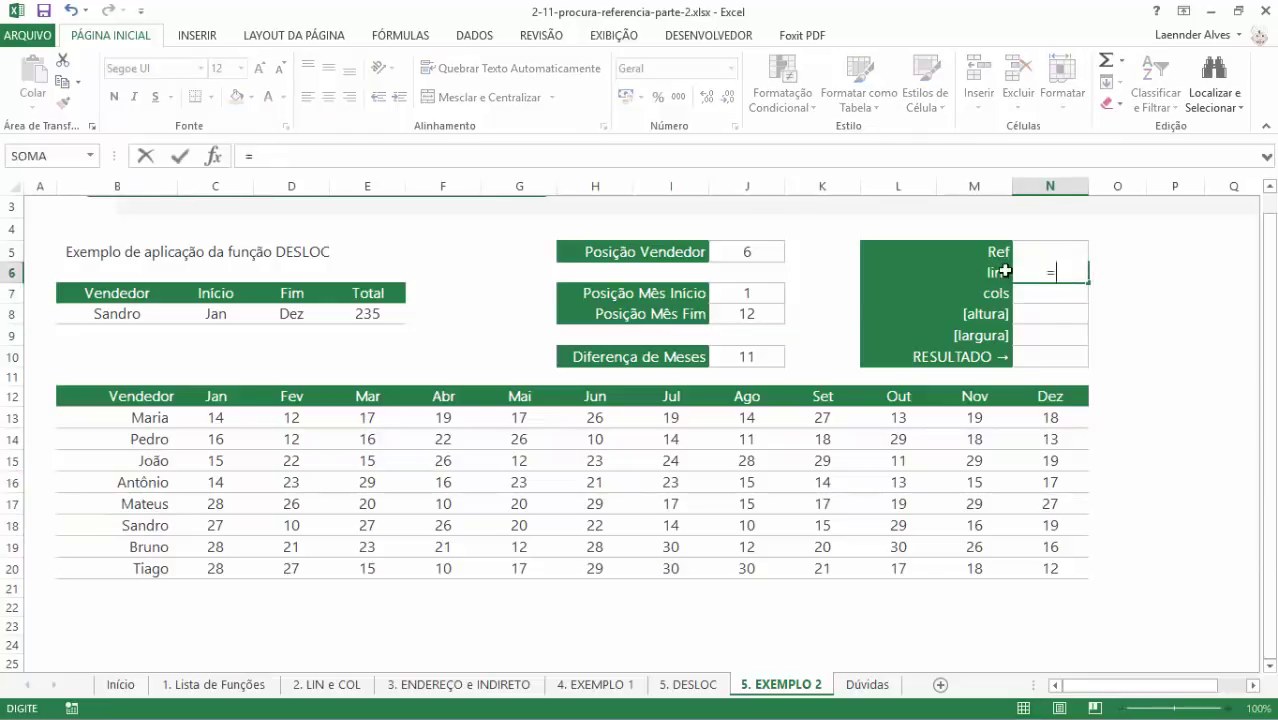
{"action": "left_click", "coordinate": [754, 257]}
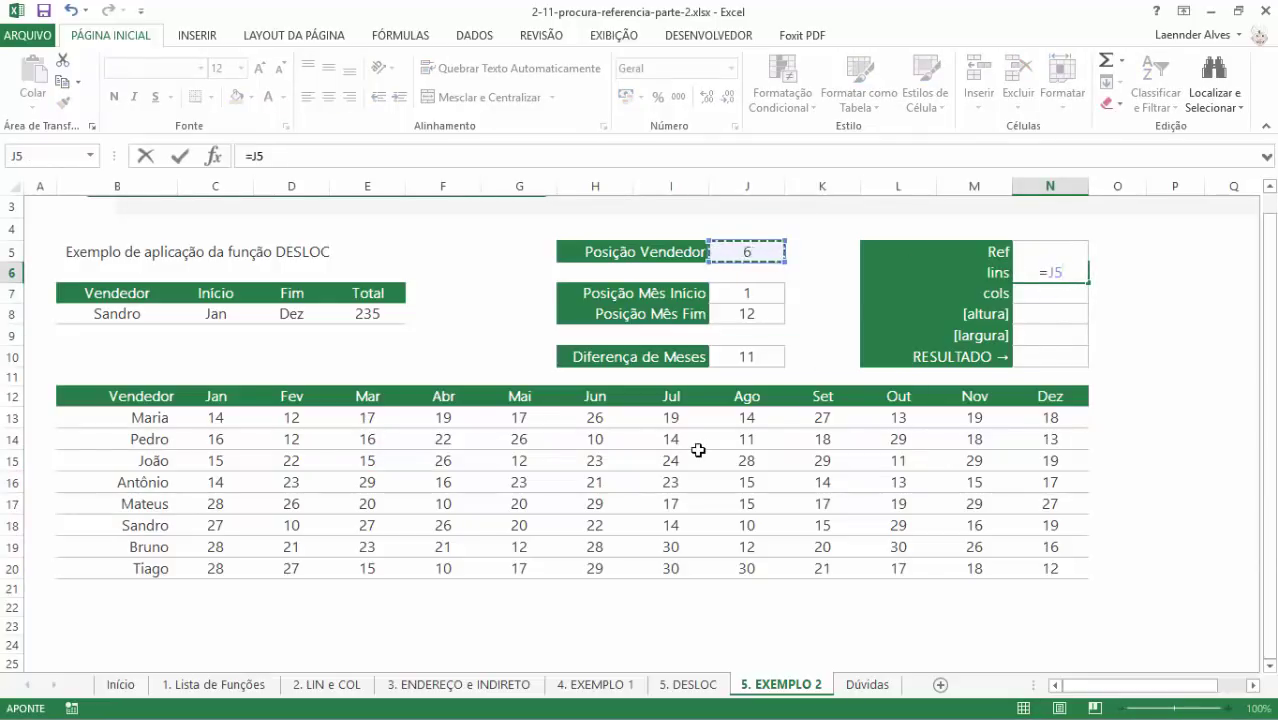
{"action": "key", "text": "Return"}
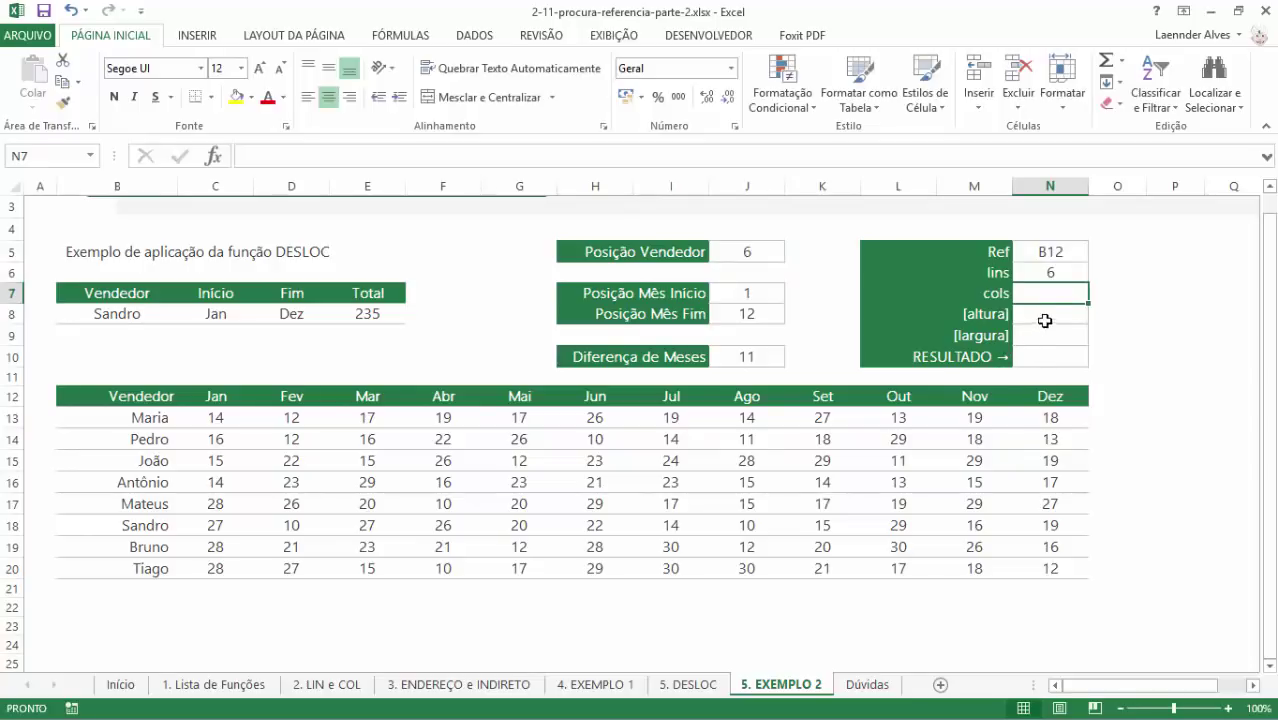
- Link cols in N7 to =J7 and set [altura] in N8 to 1
{"action": "type", "text": "="}
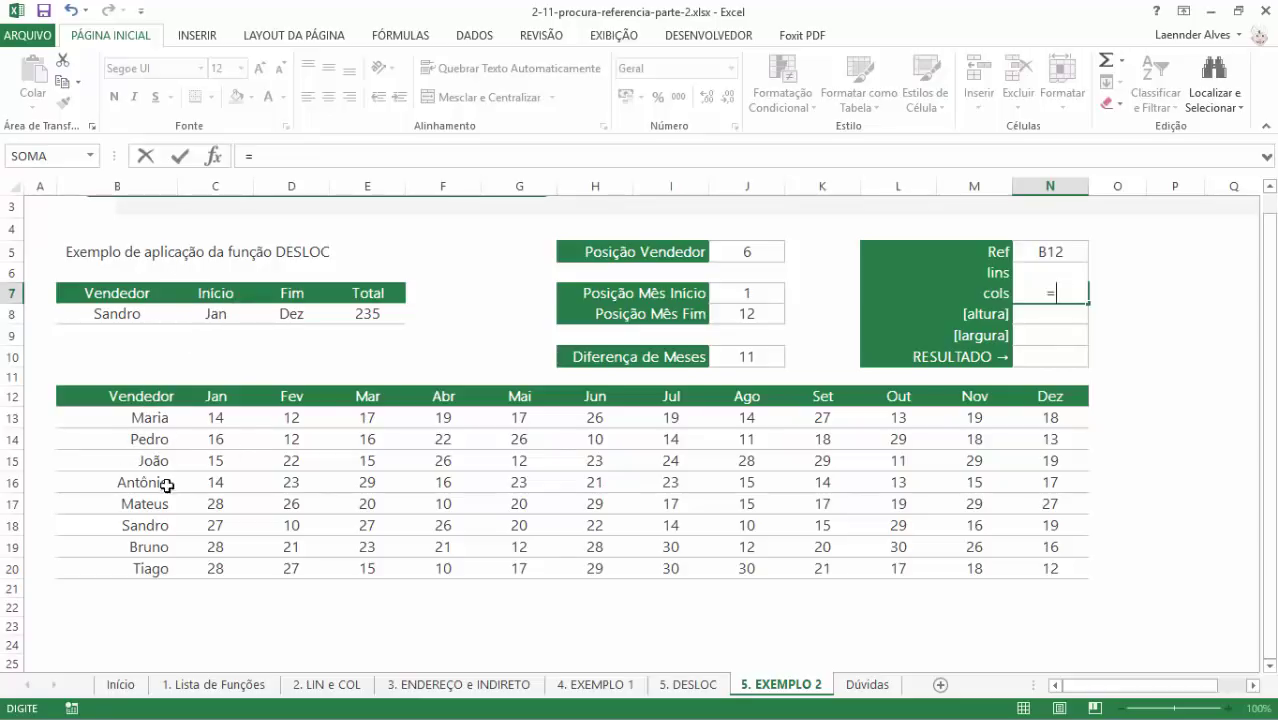
{"action": "left_click", "coordinate": [762, 291]}
{"action": "key", "text": "Return"}
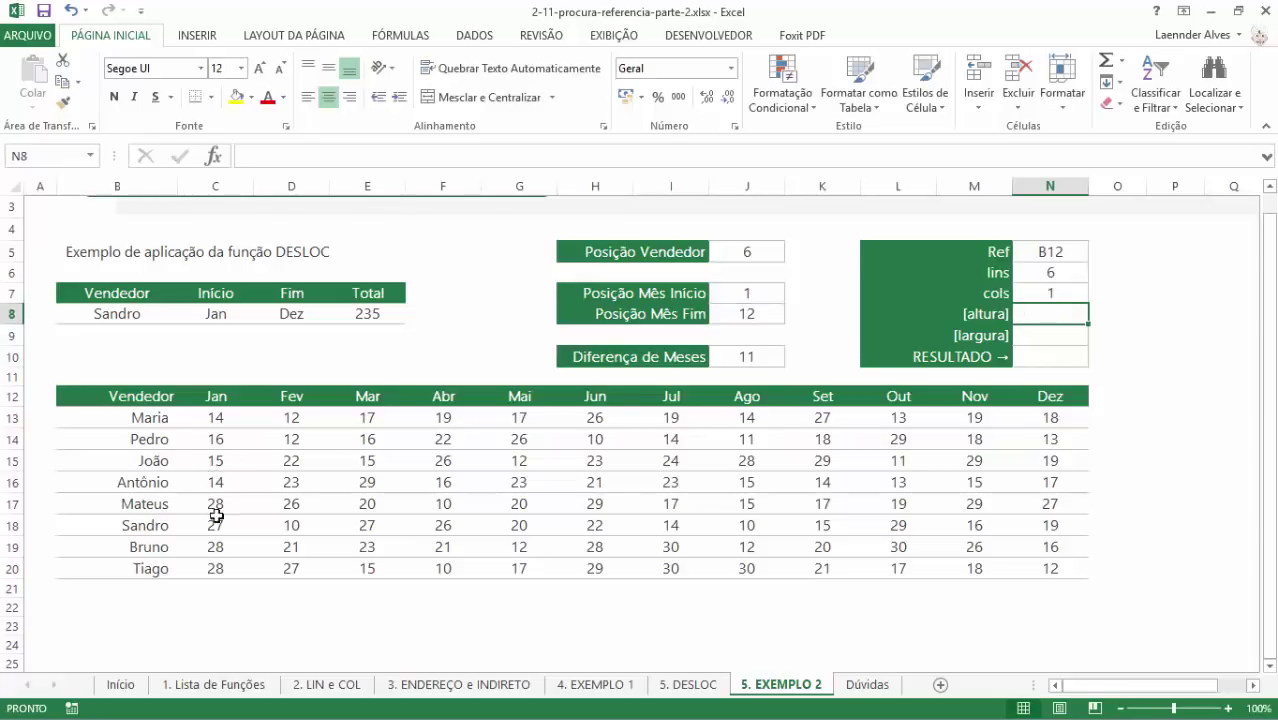
{"action": "left_click_drag", "start_coordinate": [214, 504], "coordinate": [1076, 500]}
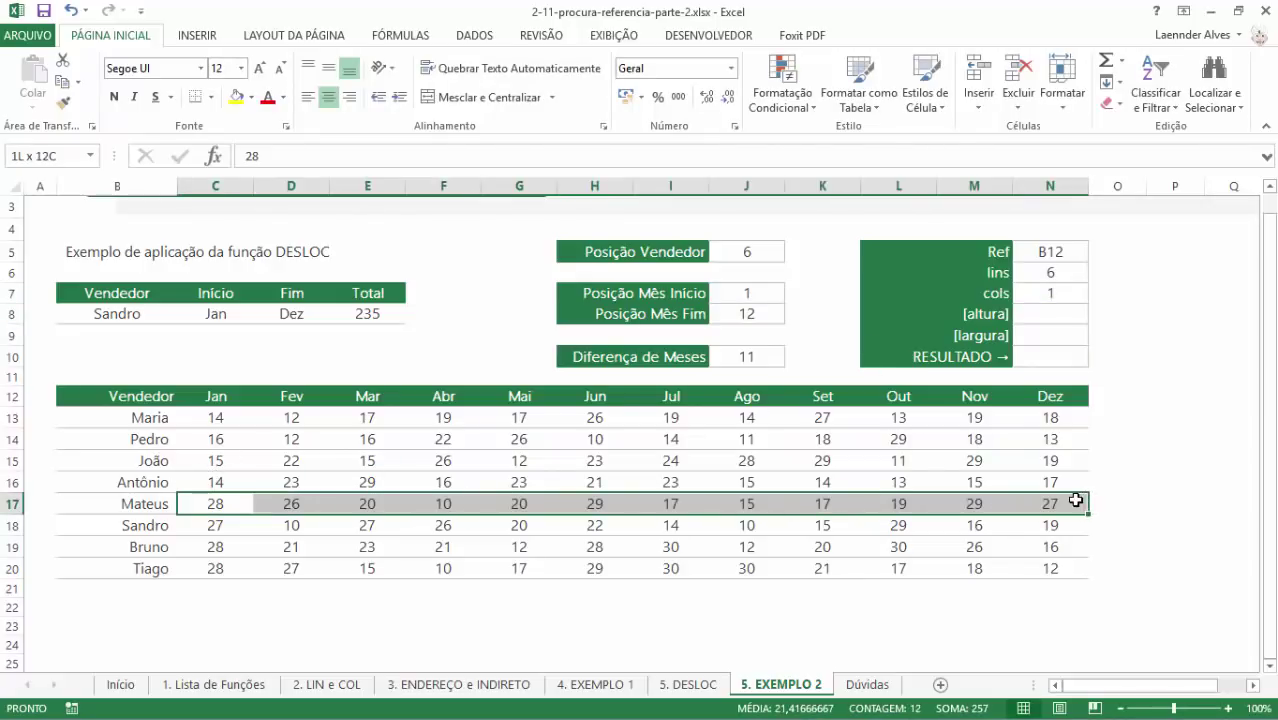
{"action": "left_click", "coordinate": [1048, 314]}
{"action": "type", "text": "1"}
{"action": "key", "text": "Return"}
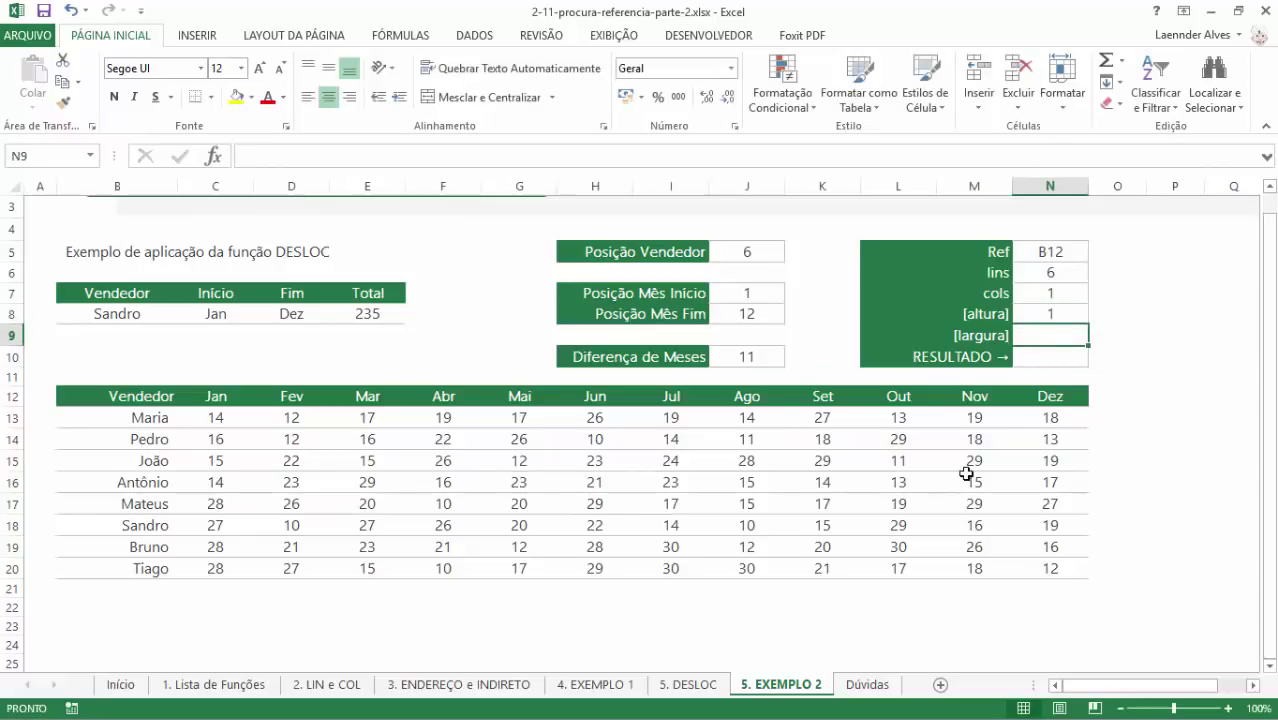
{"action": "left_click", "coordinate": [1057, 313]}
{"action": "left_click", "coordinate": [1055, 273]}
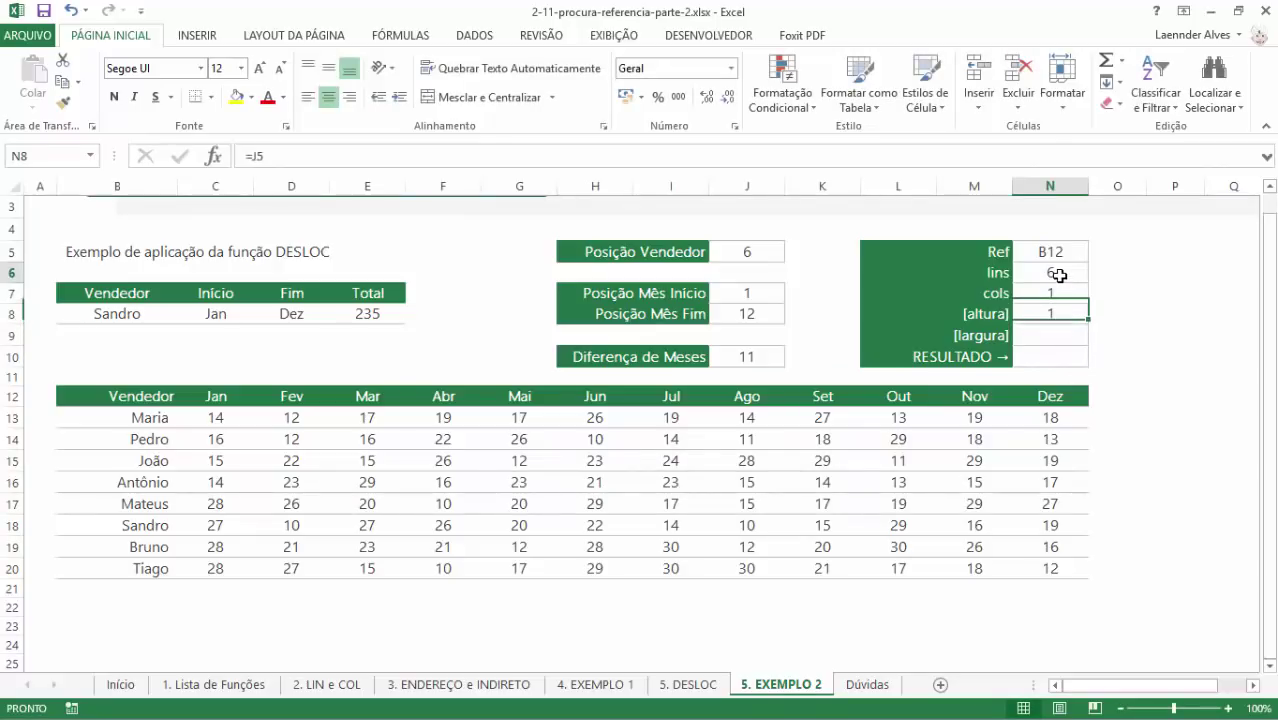
- Enter the fifth salesperson's name in B8 and check the updated position, Ref, lins and cols
{"action": "left_click", "coordinate": [166, 316]}
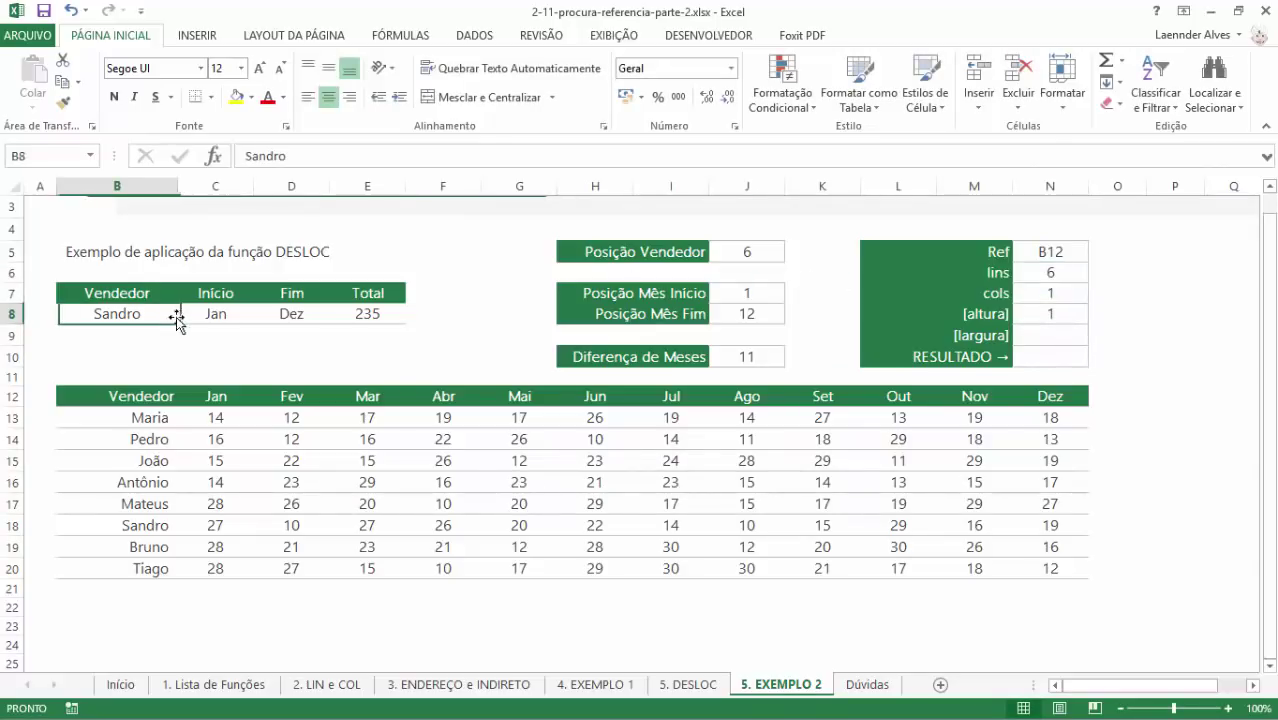
{"action": "type", "text": "mARIA"}
{"action": "key", "text": "Return"}
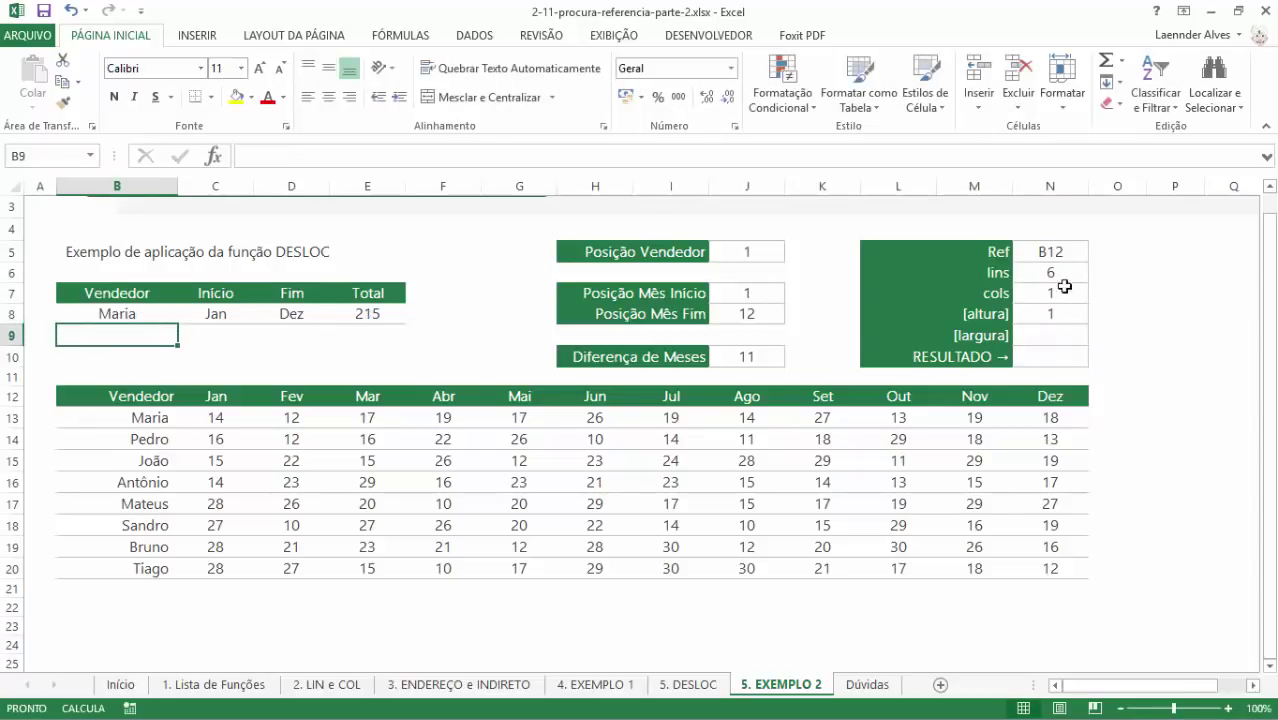
{"action": "left_click", "coordinate": [757, 249]}
{"action": "left_click", "coordinate": [1044, 252]}
{"action": "left_click", "coordinate": [143, 320]}
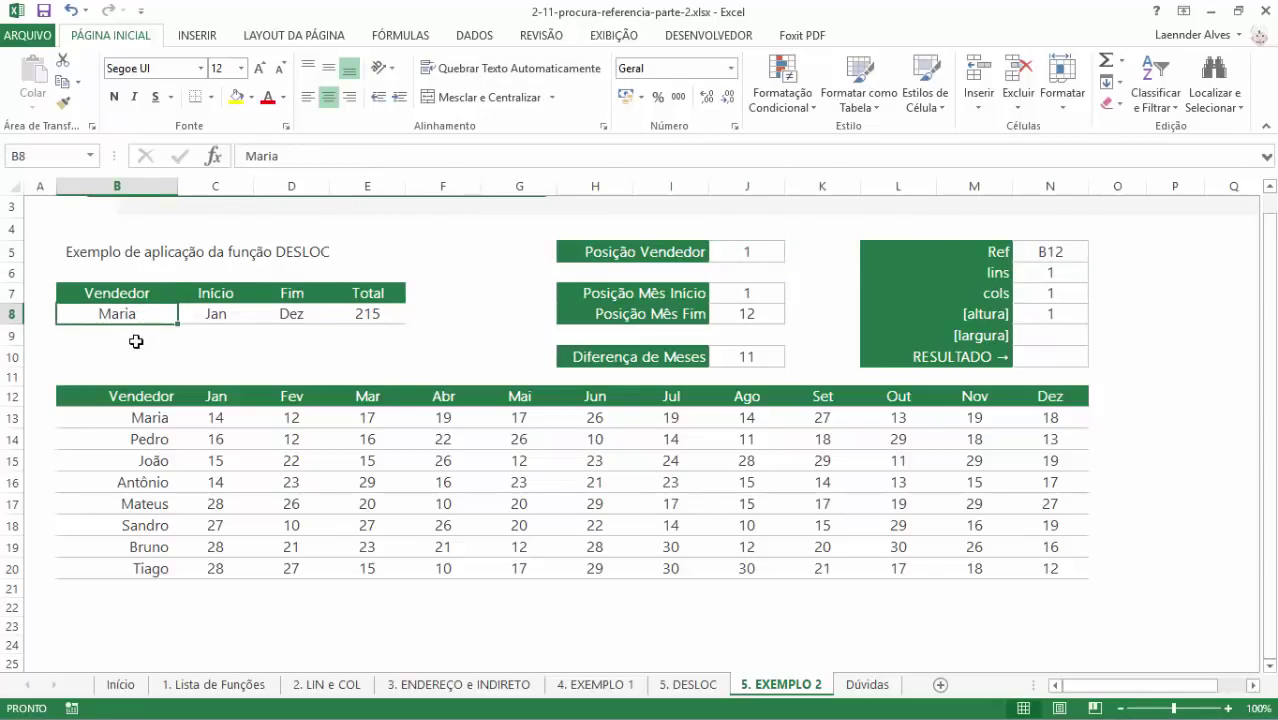
{"action": "type", "text": "Mateus"}
{"action": "key", "text": "Return"}
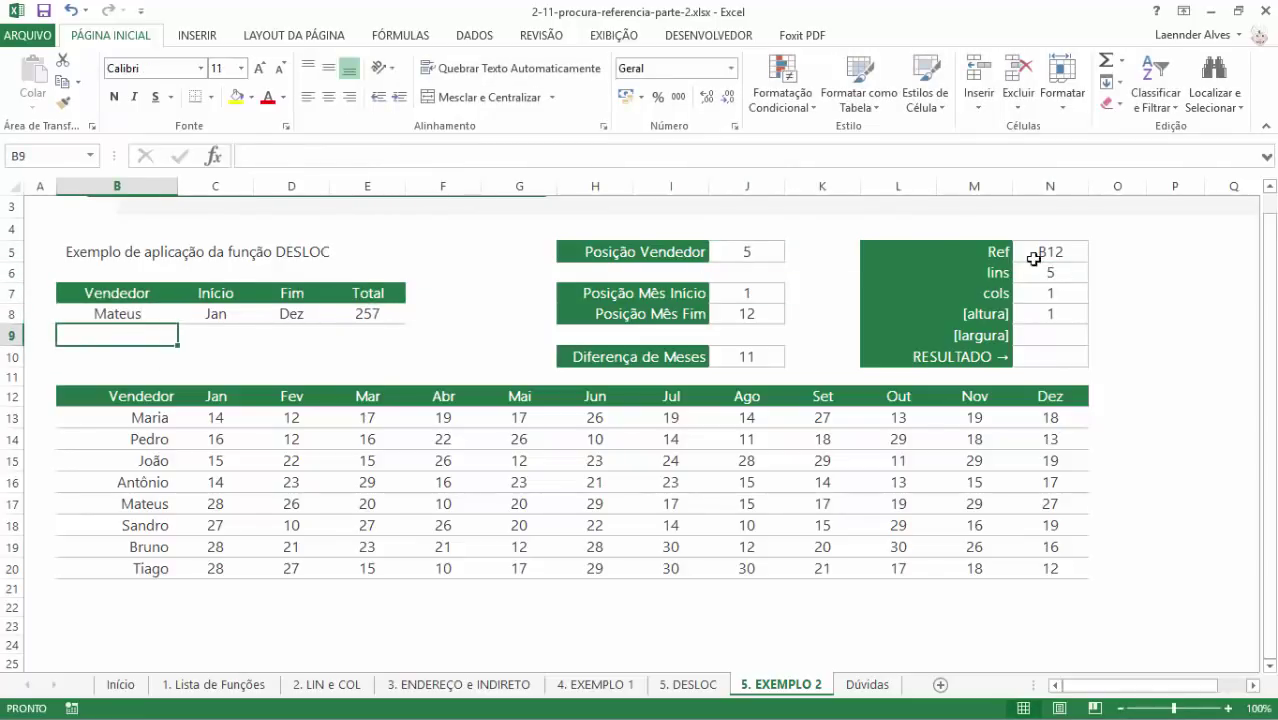
{"action": "left_click", "coordinate": [1040, 272]}
{"action": "left_click", "coordinate": [1047, 297]}
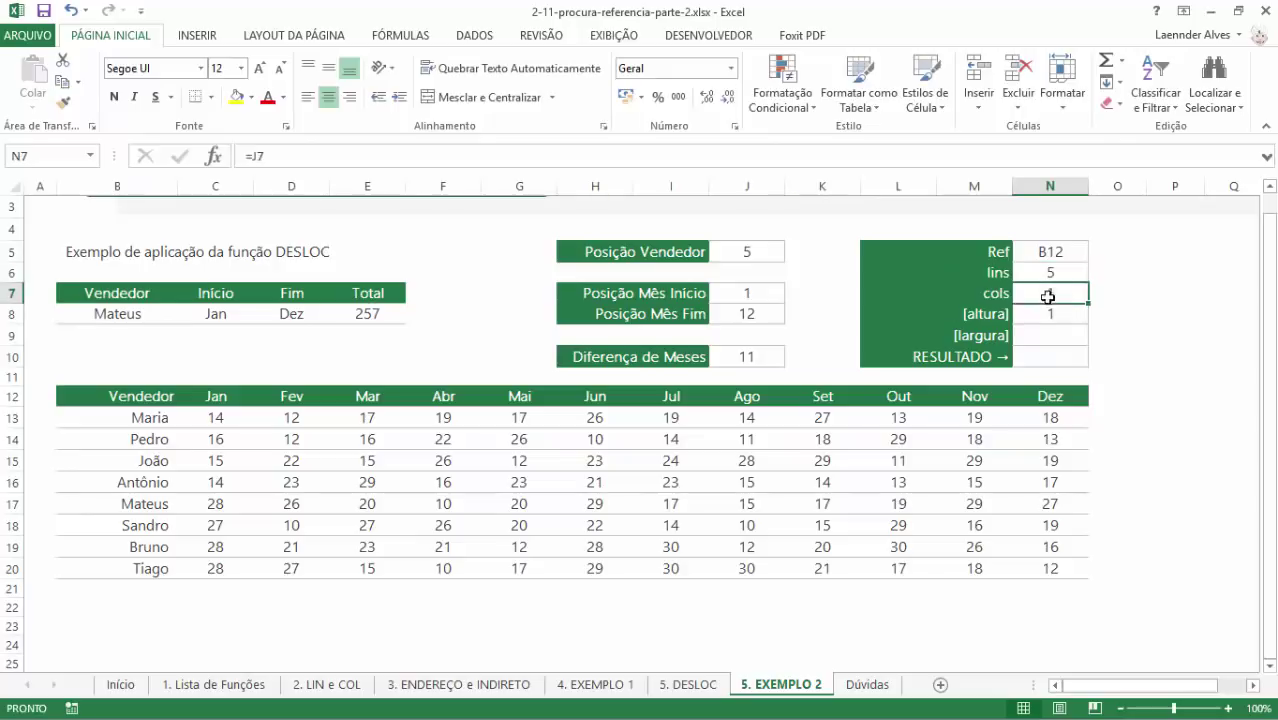
- Choose Abr as the start month in C8, after briefly trying Nov and Jan
{"action": "left_click", "coordinate": [240, 313]}
{"action": "left_click", "coordinate": [261, 314]}
{"action": "scroll", "coordinate": [262, 385], "scroll_direction": "down", "scroll_amount": 1}
{"action": "scroll", "coordinate": [268, 402], "scroll_direction": "down", "scroll_amount": 1}
{"action": "left_click", "coordinate": [215, 403]}
{"action": "left_click", "coordinate": [262, 316]}
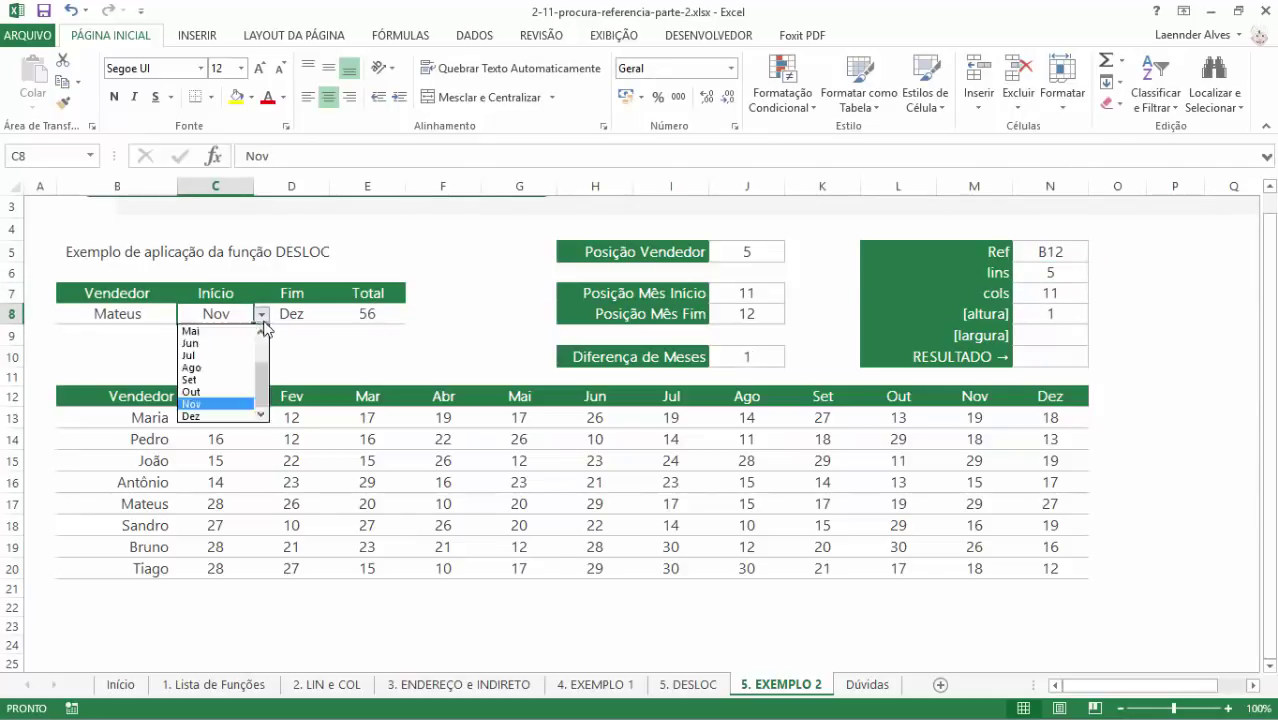
{"action": "scroll", "coordinate": [262, 380], "scroll_direction": "up", "scroll_amount": 2}
{"action": "left_click", "coordinate": [222, 331]}
{"action": "left_click", "coordinate": [262, 316]}
{"action": "left_click", "coordinate": [215, 372]}
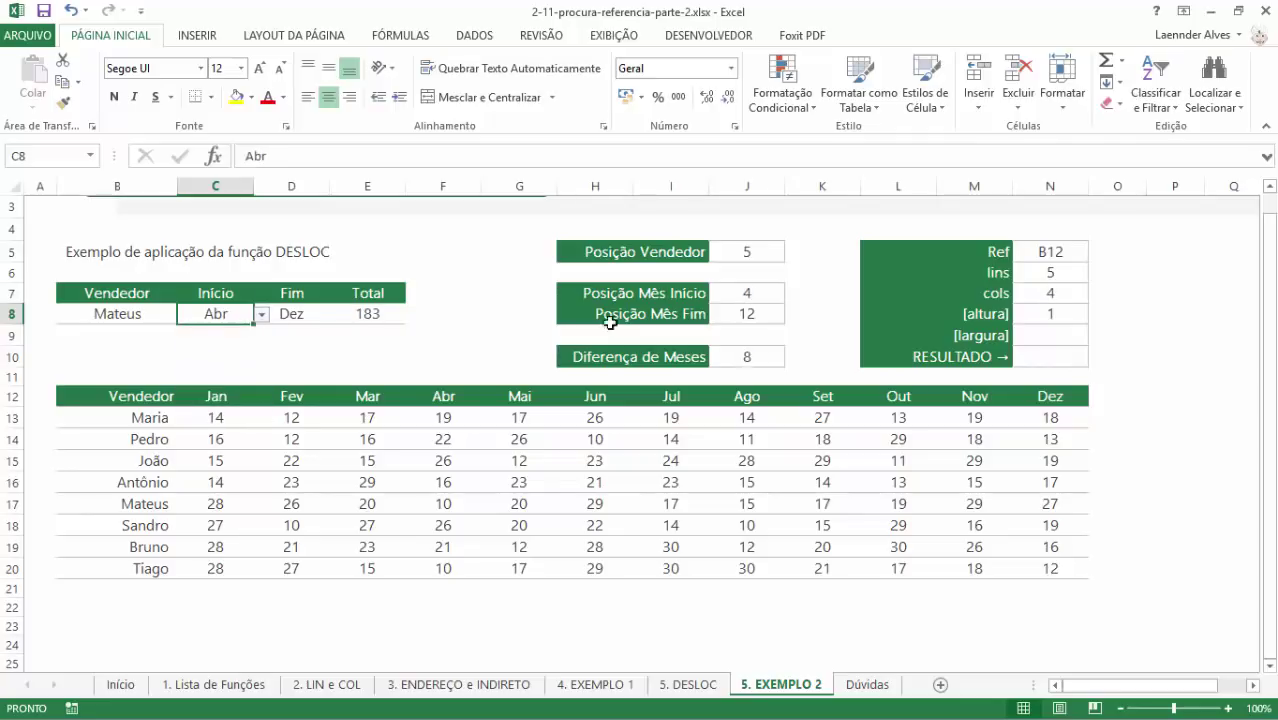
{"action": "left_click", "coordinate": [1050, 315]}
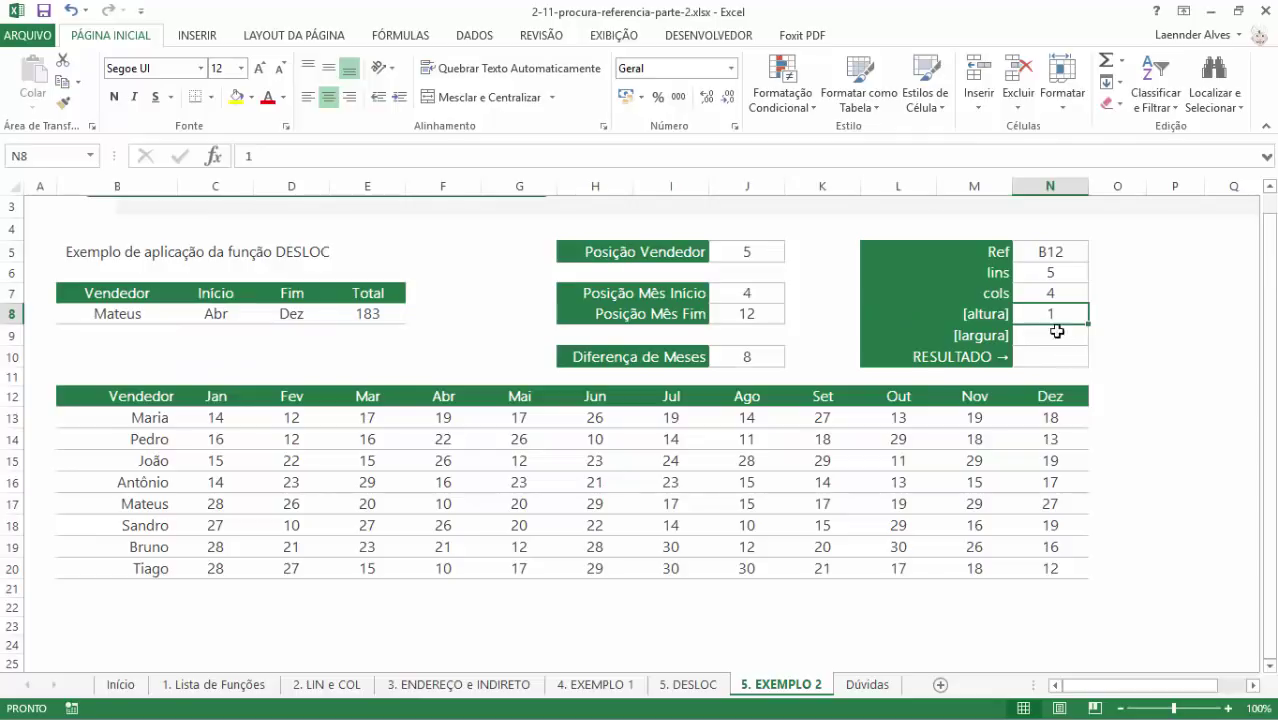
{"action": "left_click", "coordinate": [1052, 342]}
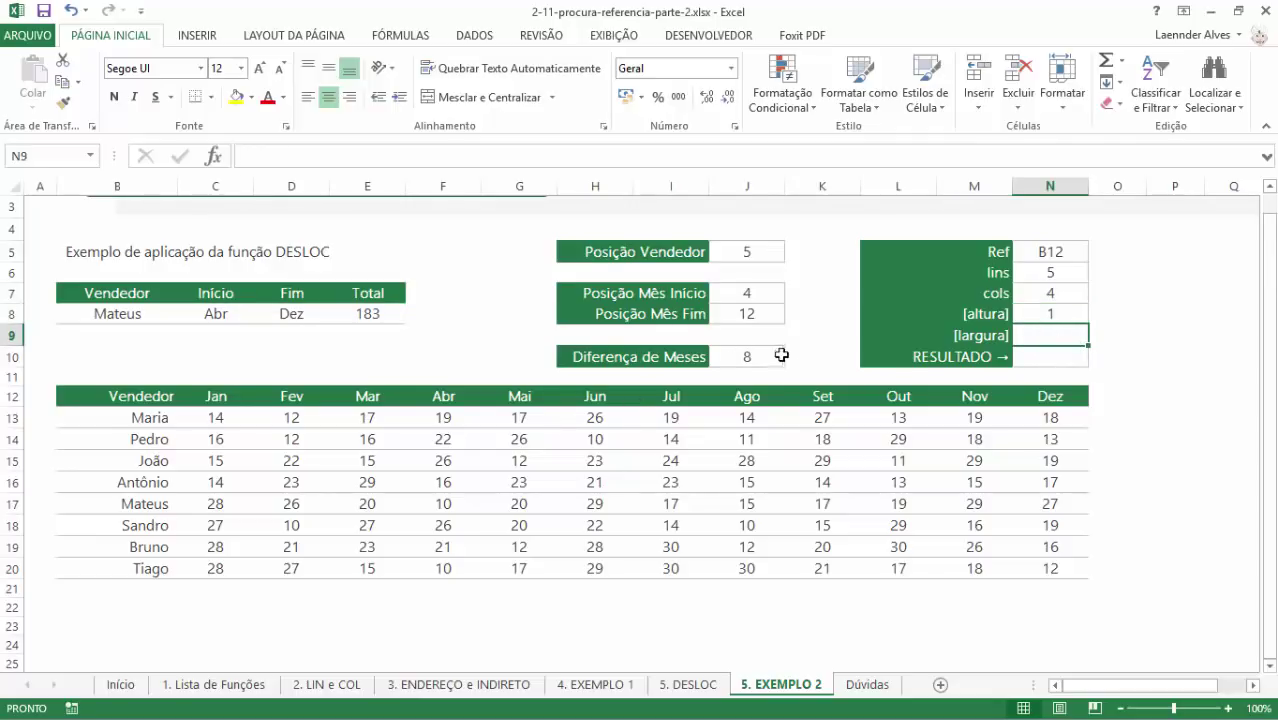
- Enter =J10+1 in [largura] N9 and verify it against the Abr–Dez month count
{"action": "type", "text": "="}
{"action": "left_click", "coordinate": [738, 357]}
{"action": "type", "text": "+1"}
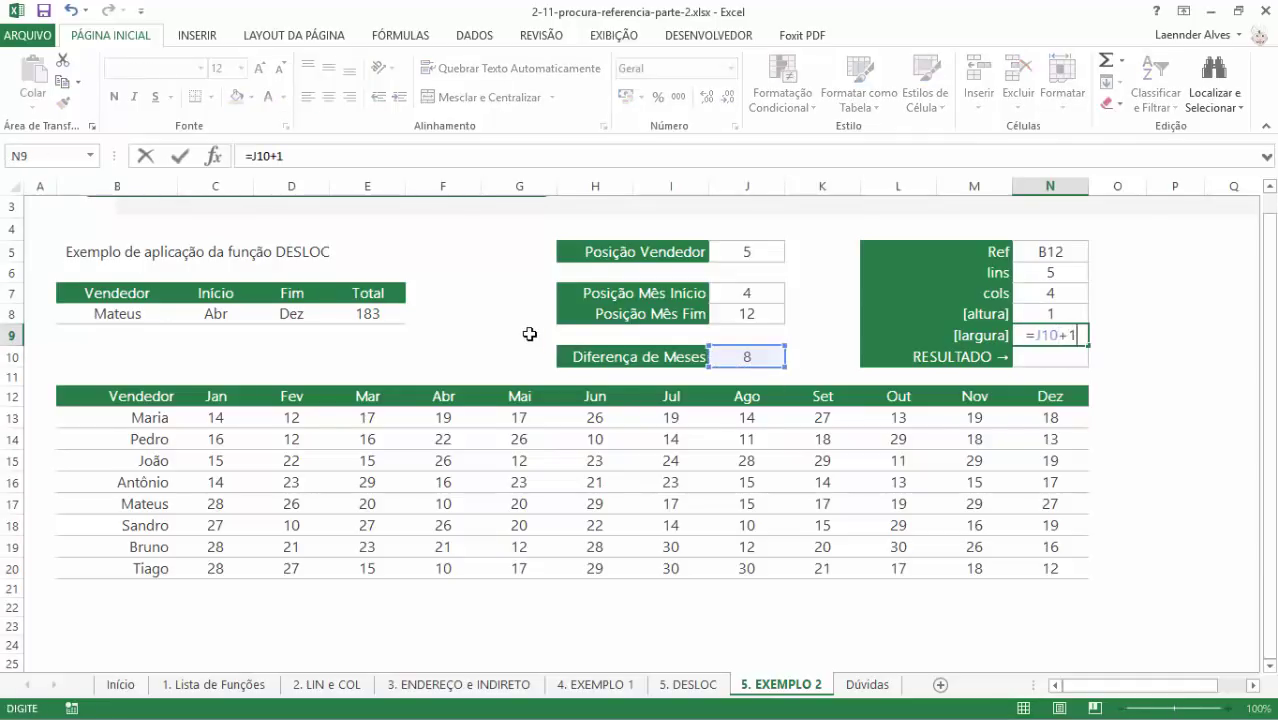
{"action": "key", "text": "Return"}
{"action": "left_click", "coordinate": [210, 314]}
{"action": "left_click", "coordinate": [268, 308]}
{"action": "left_click", "coordinate": [1050, 336]}
{"action": "left_click_drag", "start_coordinate": [478, 391], "coordinate": [1042, 394]}
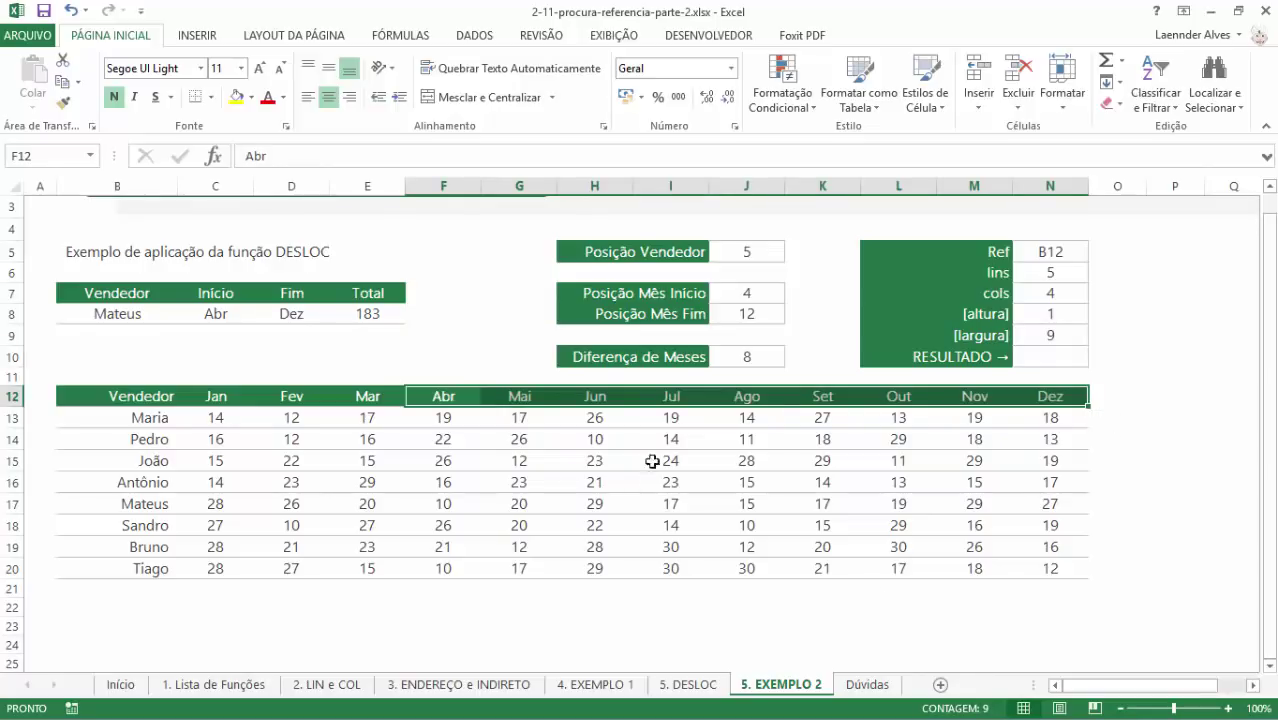
- Set the period to Jul–Ago and highlight the Jul and Ago headers
{"action": "left_click", "coordinate": [230, 310]}
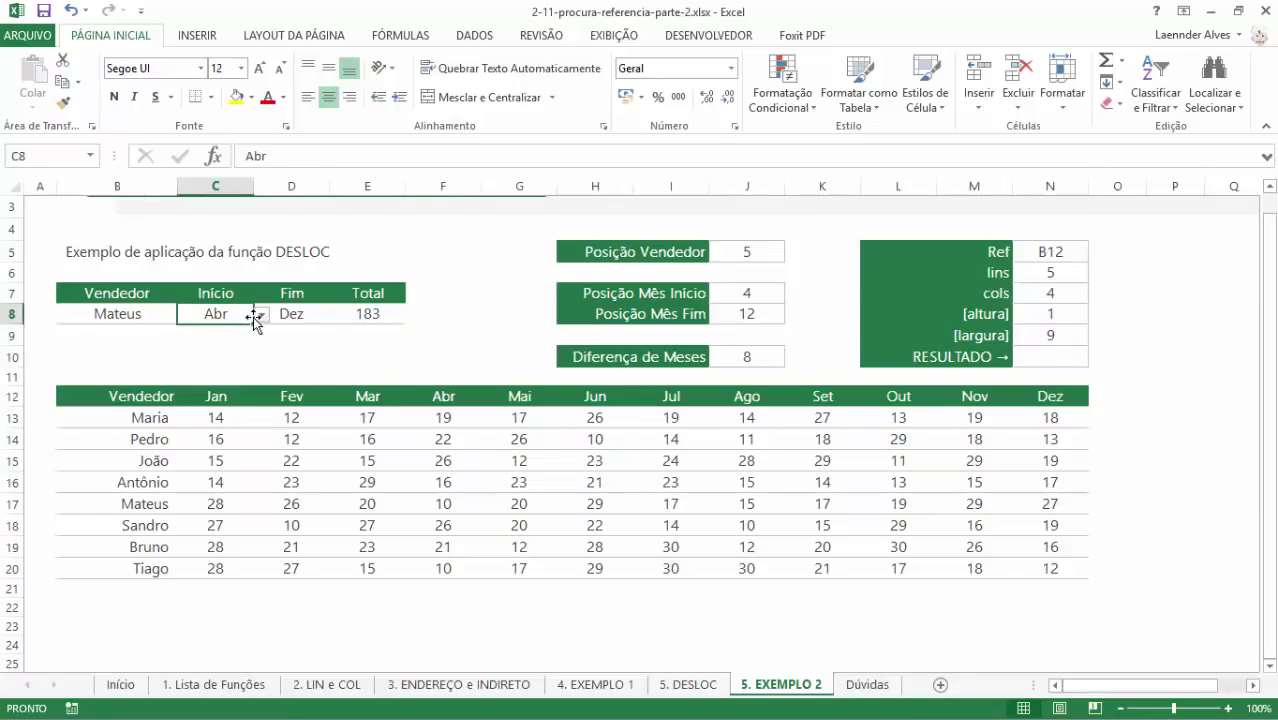
{"action": "left_click", "coordinate": [258, 314]}
{"action": "left_click", "coordinate": [215, 398]}
{"action": "left_click", "coordinate": [304, 314]}
{"action": "left_click", "coordinate": [337, 314]}
{"action": "left_click", "coordinate": [297, 370]}
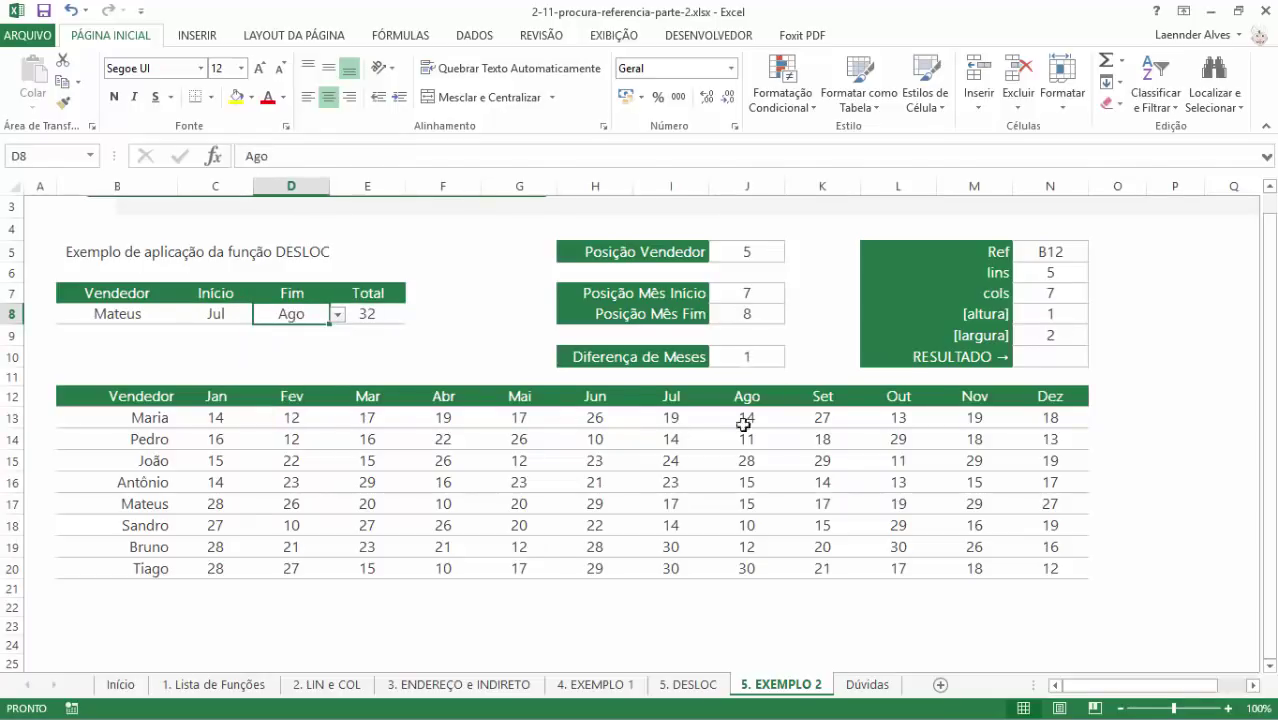
{"action": "left_click_drag", "start_coordinate": [668, 397], "coordinate": [752, 397]}
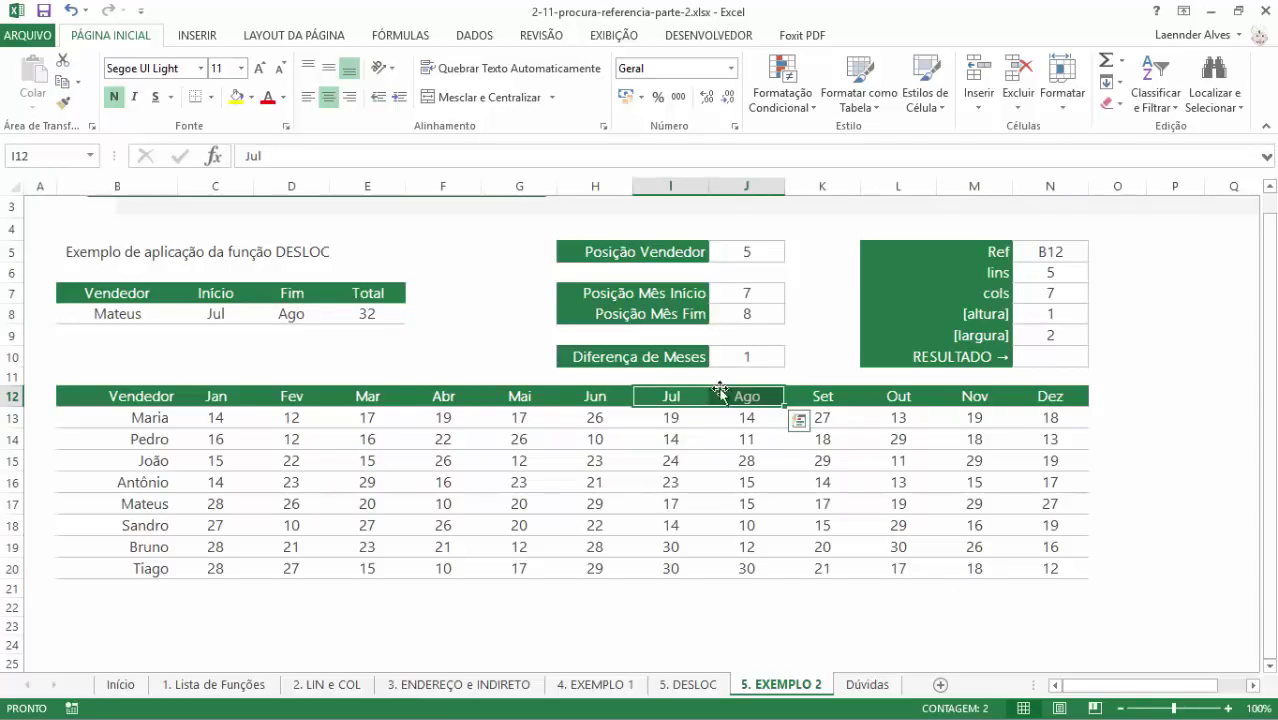
{"action": "left_click", "coordinate": [1068, 354]}
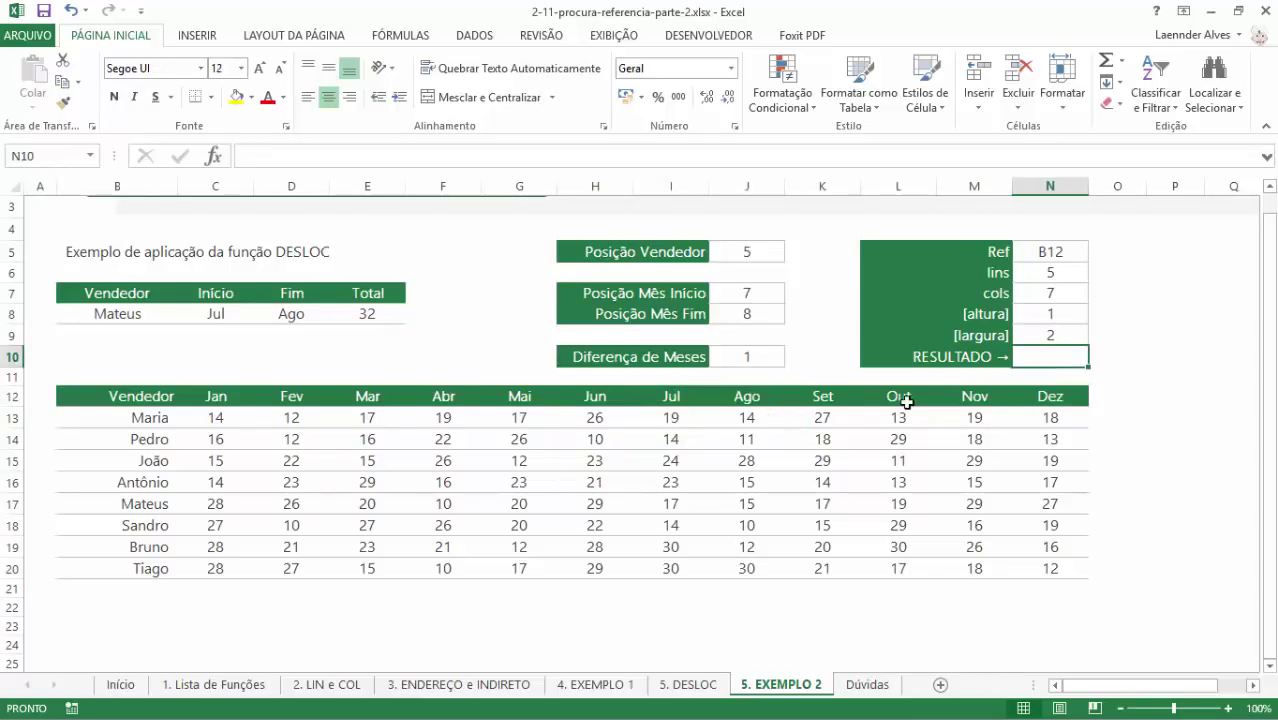
- Type =SOMA(DESLOC(B12;N6;N7;N8;N9)) in N10, picking B12 and N6–N9 as arguments
{"action": "type", "text": "=SOMA"}
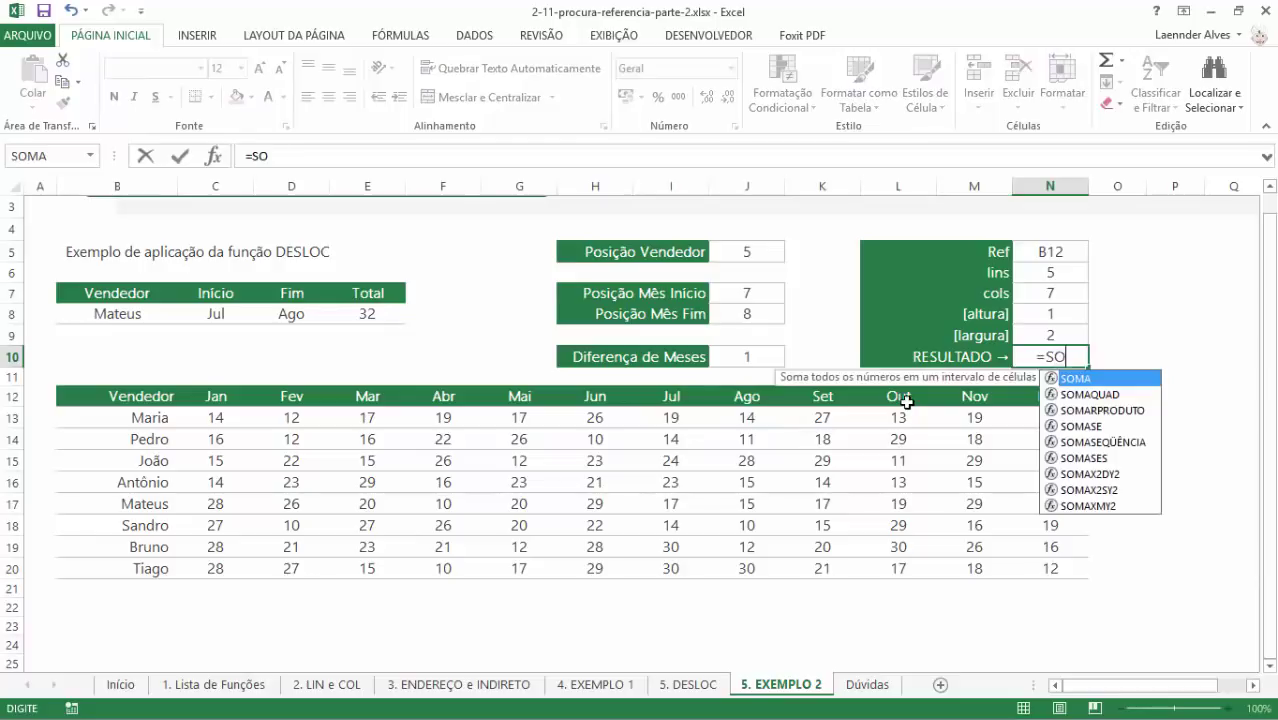
{"action": "type", "text": "(DESLOC("}
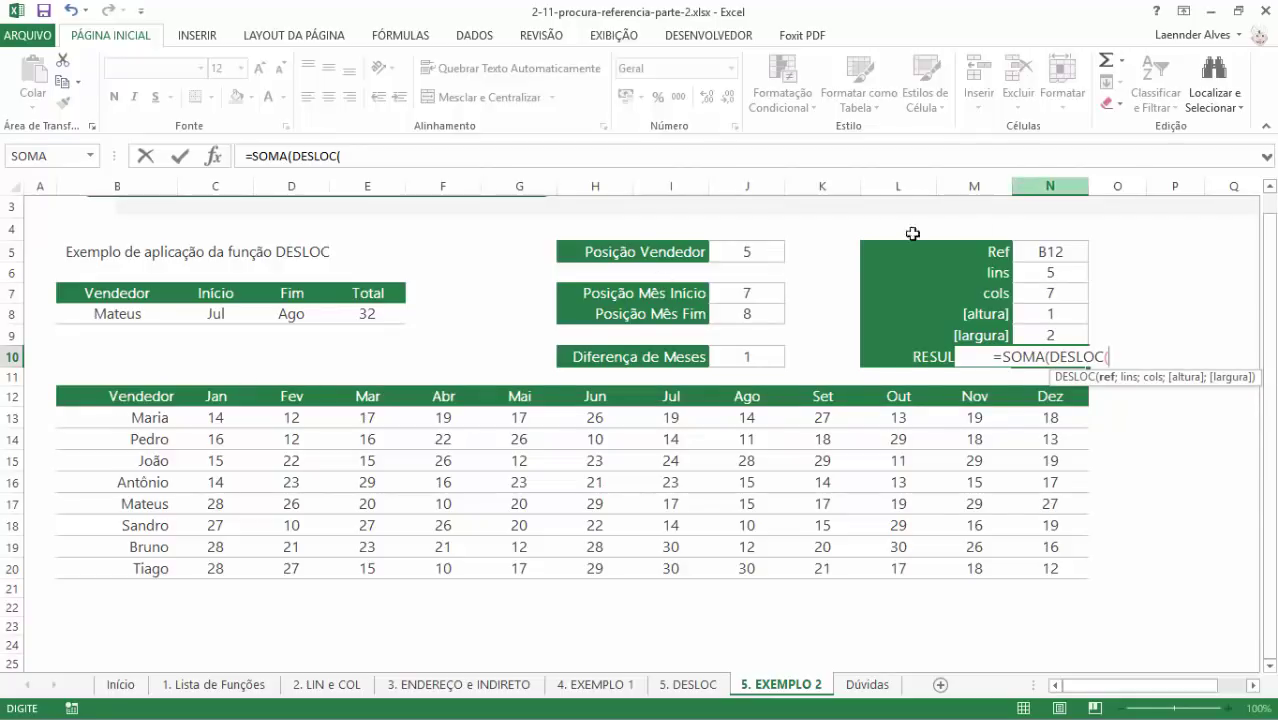
{"action": "left_click", "coordinate": [143, 396]}
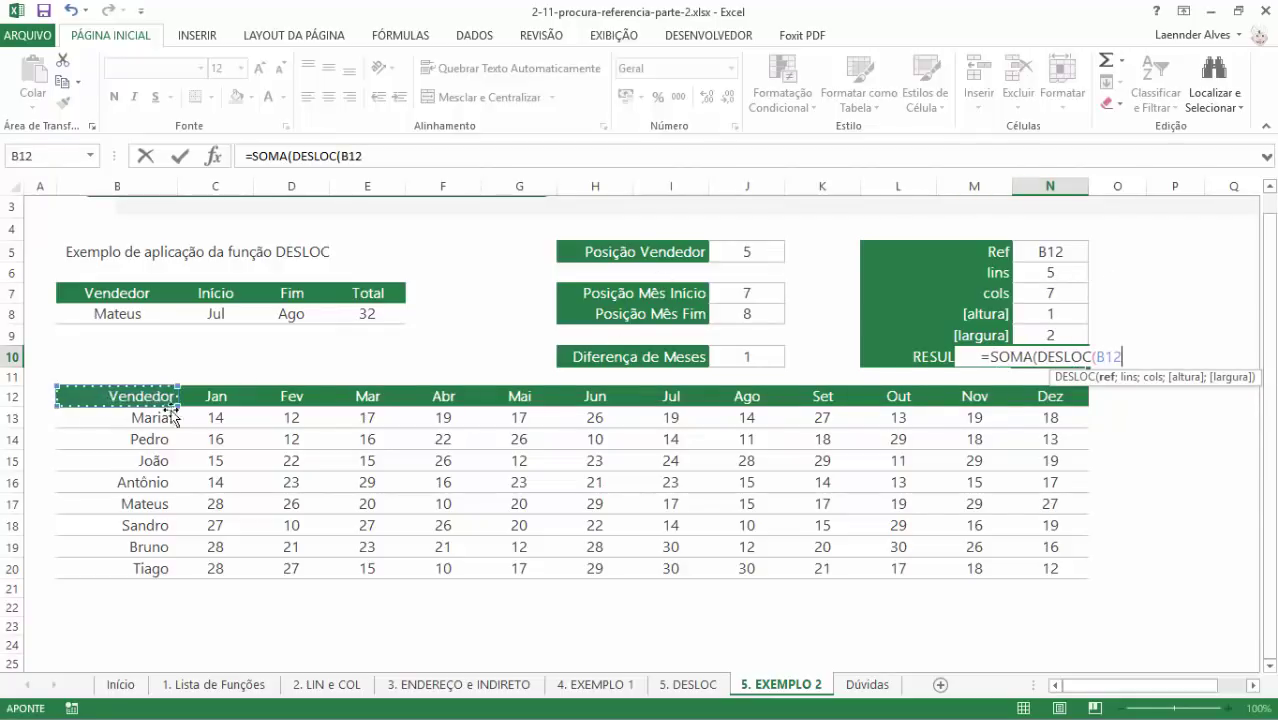
{"action": "type", "text": ";"}
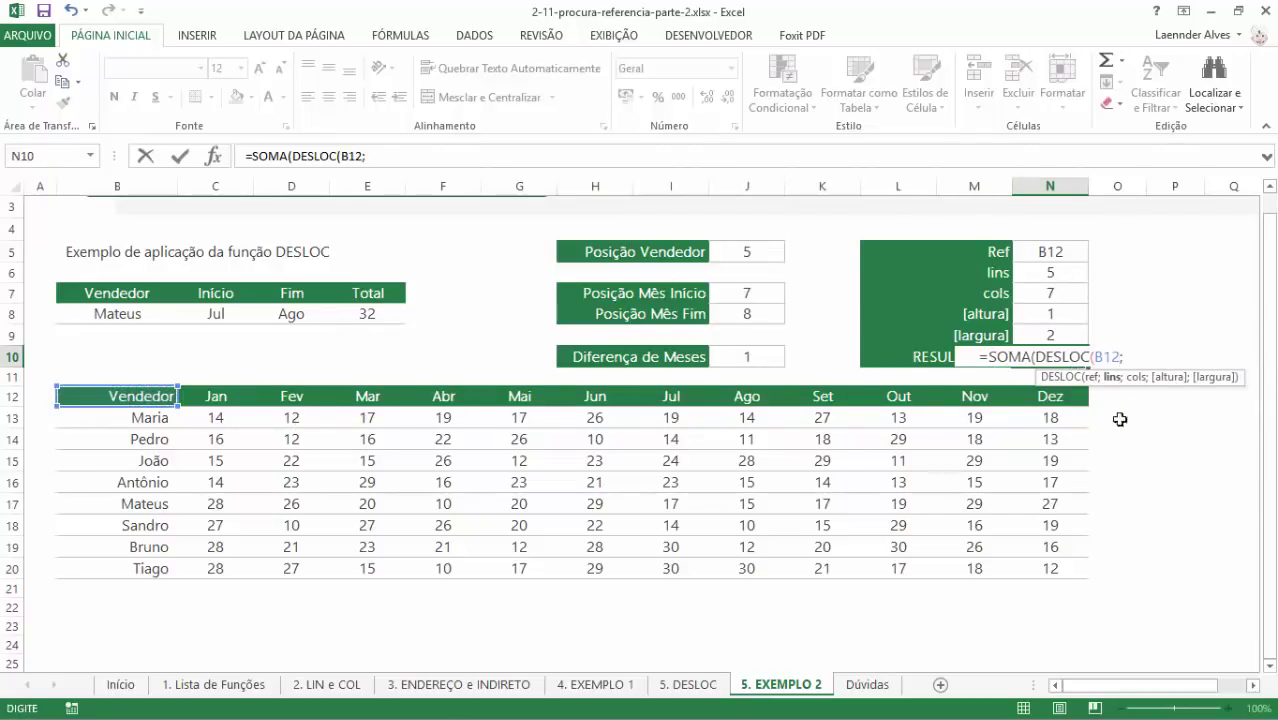
{"action": "left_click", "coordinate": [1056, 276]}
{"action": "type", "text": ";"}
{"action": "left_click", "coordinate": [1061, 292]}
{"action": "type", "text": ";"}
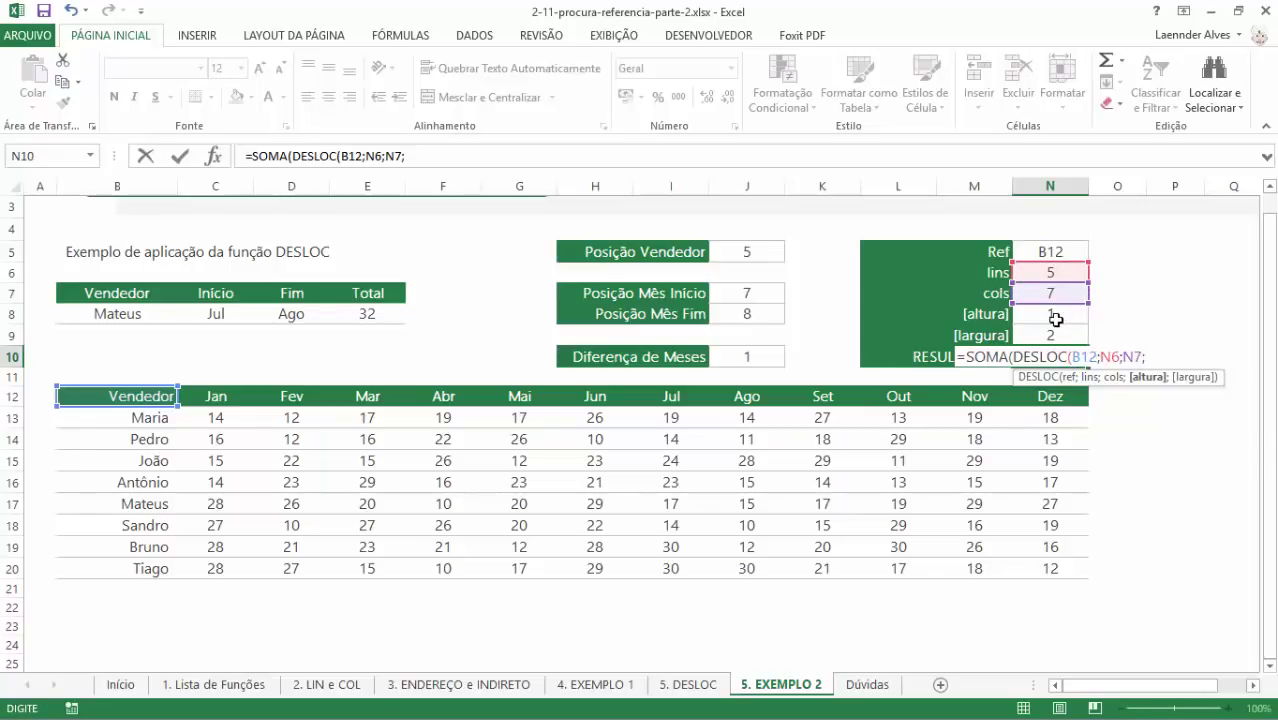
{"action": "left_click", "coordinate": [1051, 316]}
{"action": "type", "text": ";"}
{"action": "left_click", "coordinate": [1054, 335]}
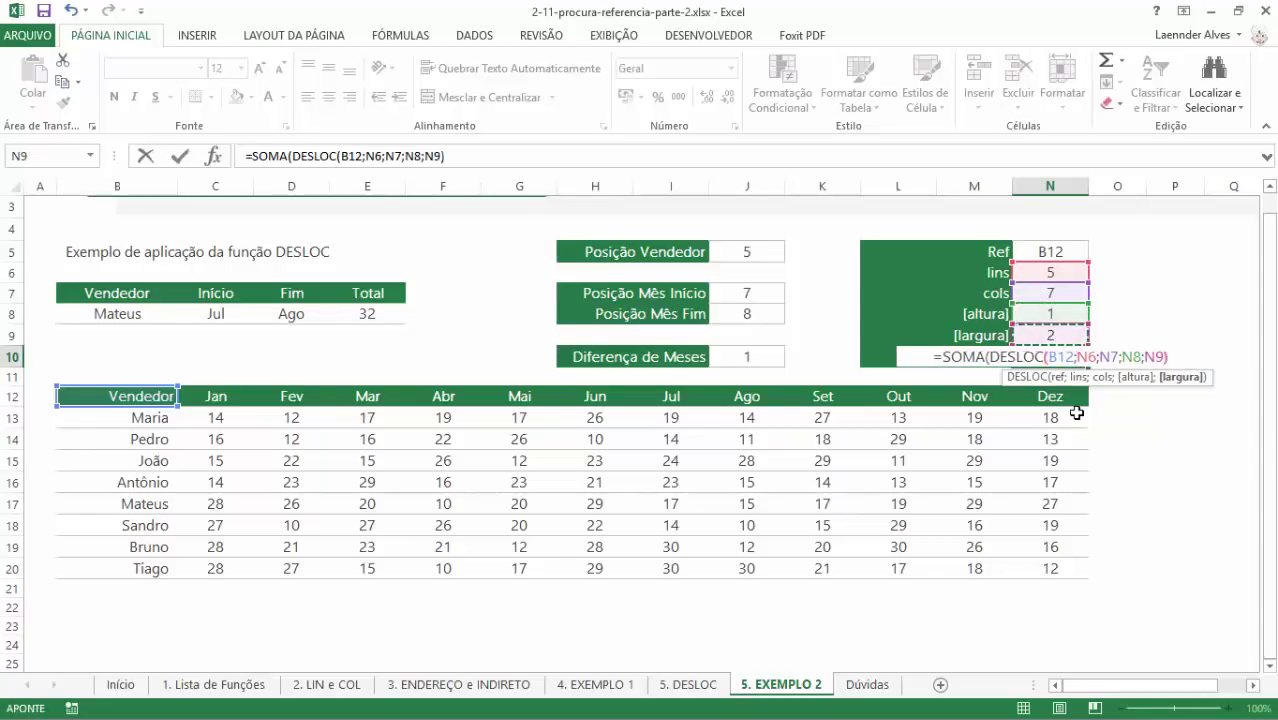
{"action": "type", "text": "))"}
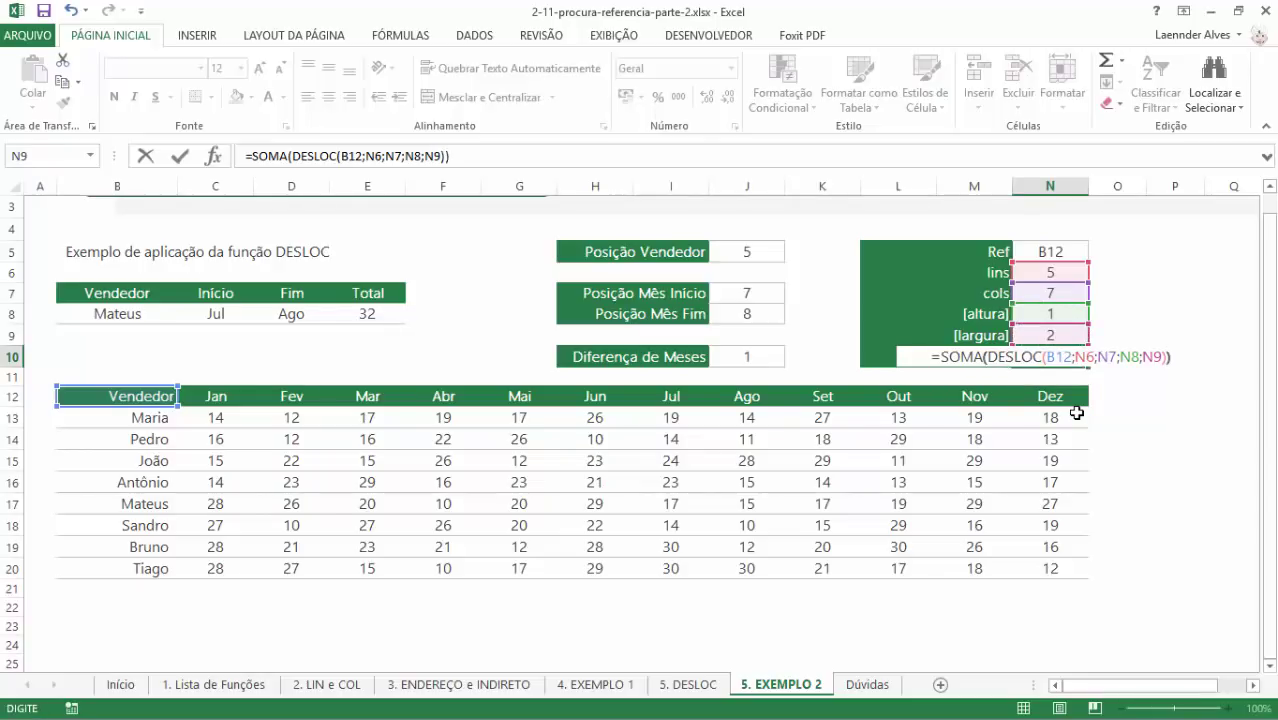
{"action": "key", "text": "ctrl+Return"}
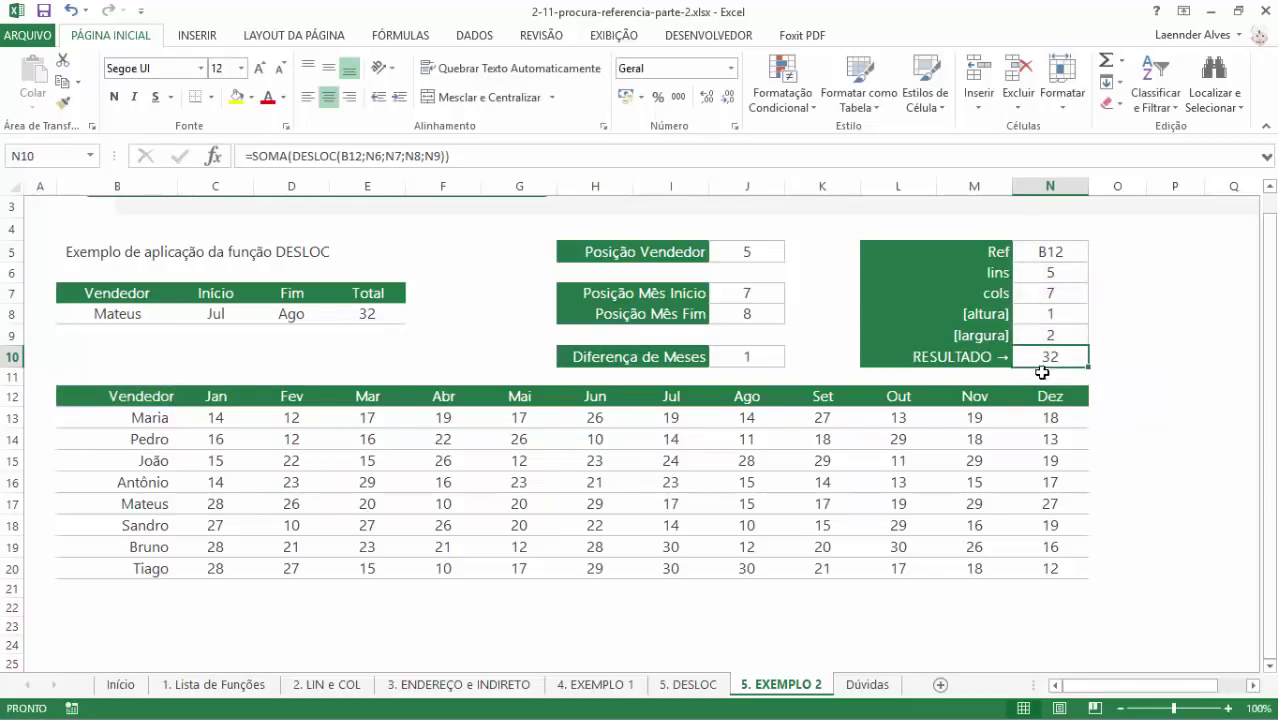
- Compare Total with RESULTADO, then set Início to Out and Fim to Dez
{"action": "left_click", "coordinate": [372, 311]}
{"action": "left_click", "coordinate": [1050, 356], "text": "ctrl"}
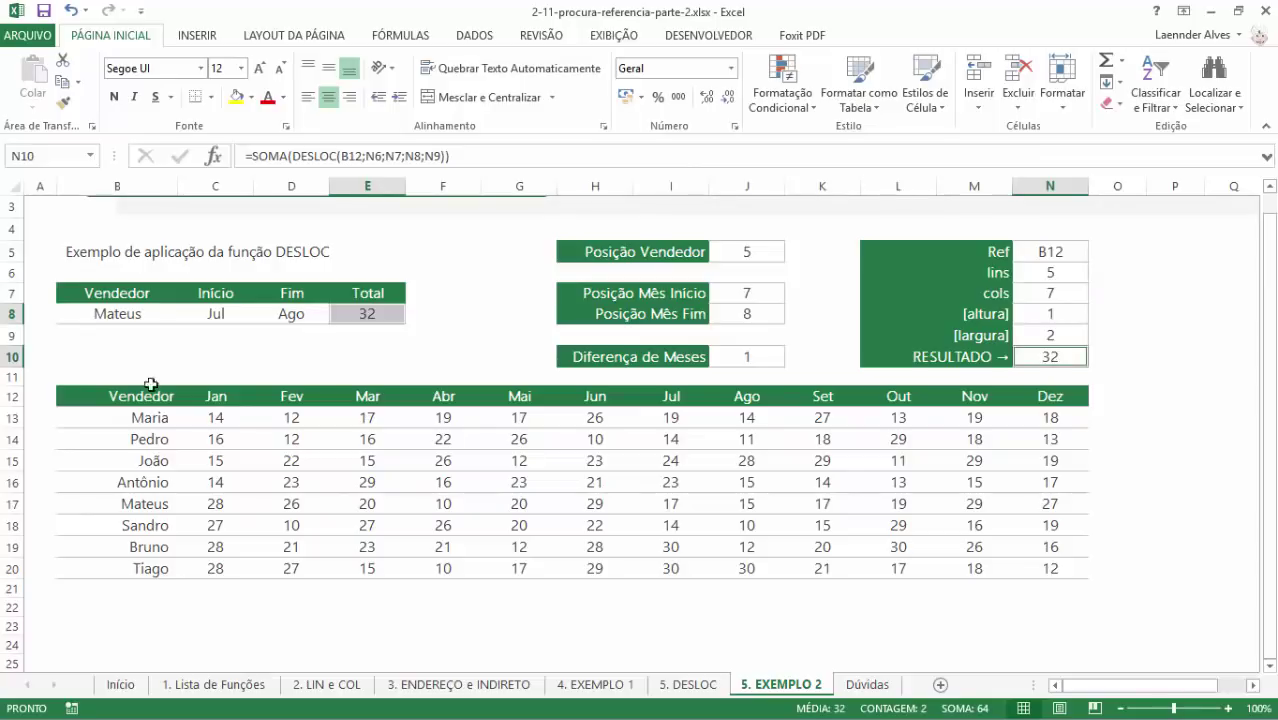
{"action": "left_click", "coordinate": [216, 314]}
{"action": "left_click", "coordinate": [166, 317]}
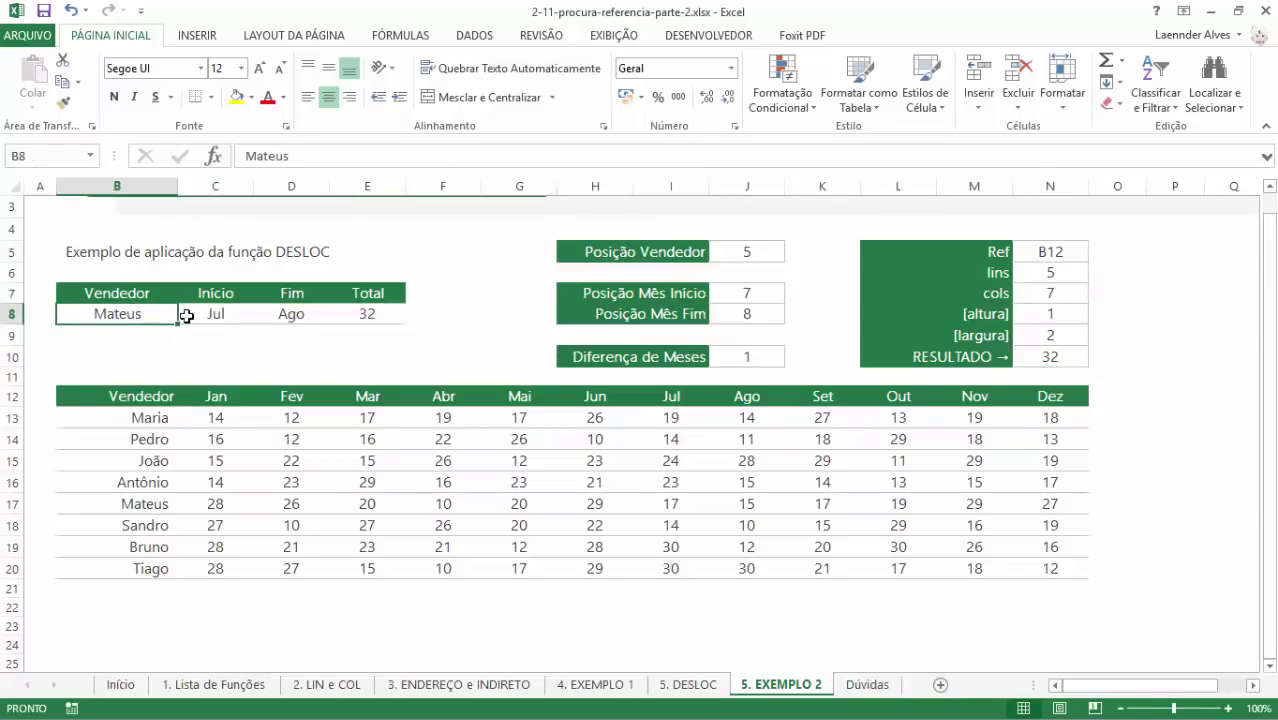
{"action": "left_click", "coordinate": [188, 315]}
{"action": "left_click", "coordinate": [261, 314]}
{"action": "left_click", "coordinate": [210, 400]}
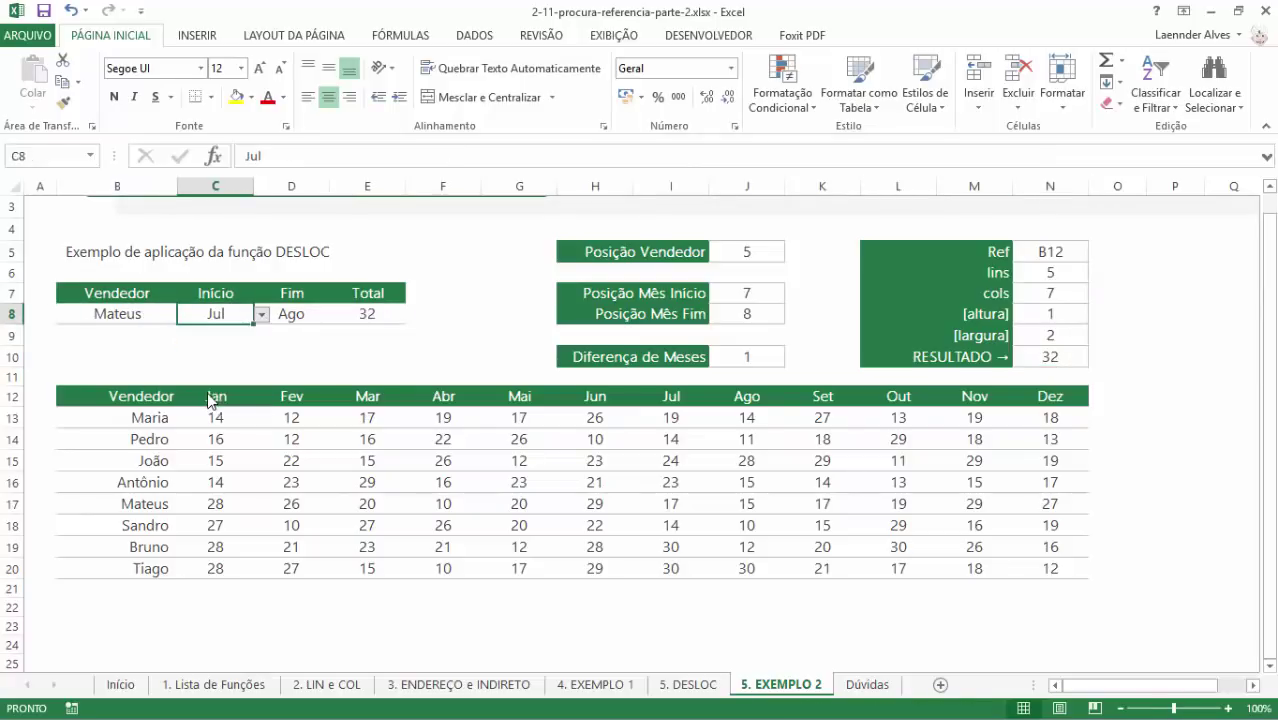
{"action": "left_click", "coordinate": [285, 314]}
{"action": "left_click", "coordinate": [337, 316]}
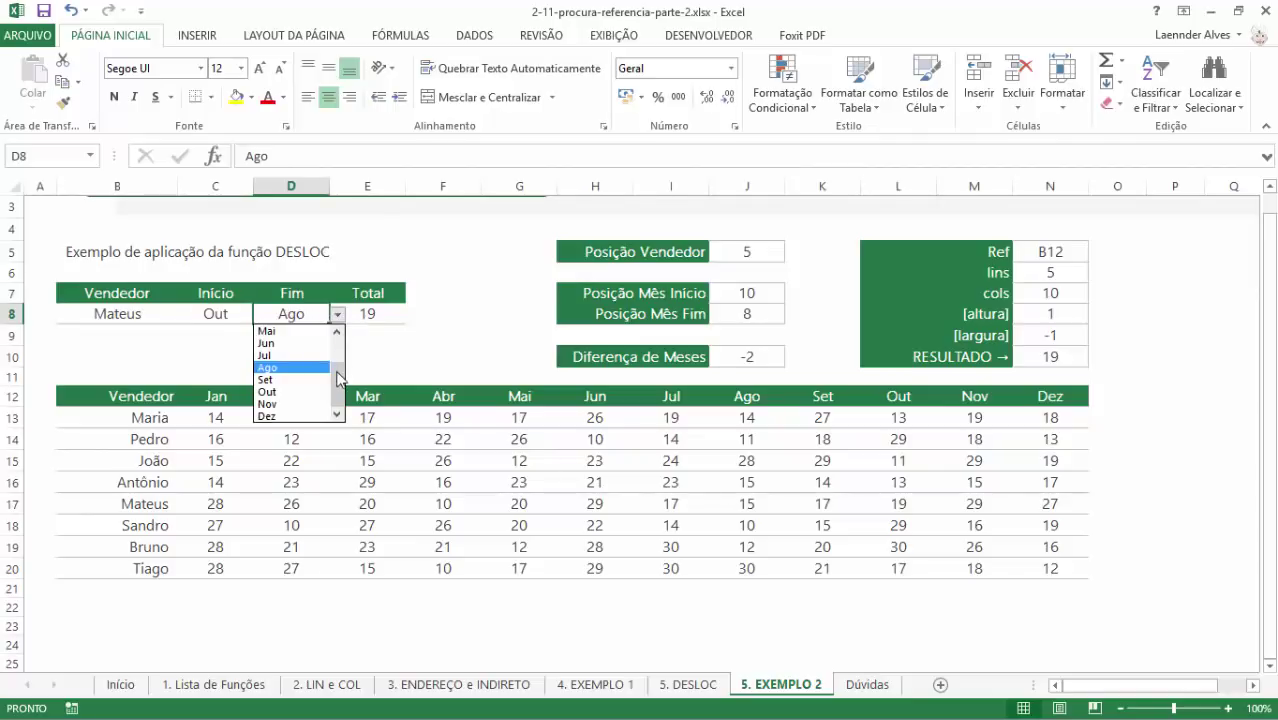
{"action": "left_click", "coordinate": [294, 416]}
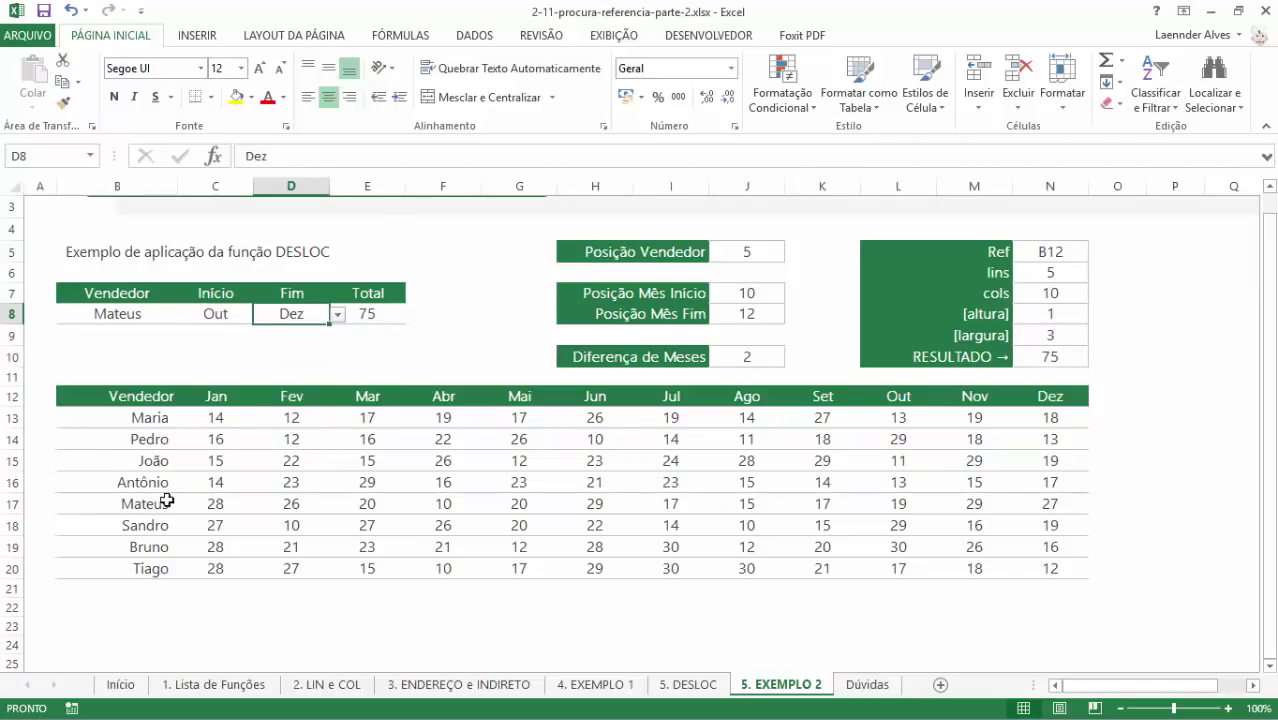
- Check row 17's Out–Dez sum against RESULTADO, then go to the 3. ENDEREÇO e INDIRETO sheet
{"action": "left_click_drag", "start_coordinate": [898, 504], "coordinate": [1052, 504]}
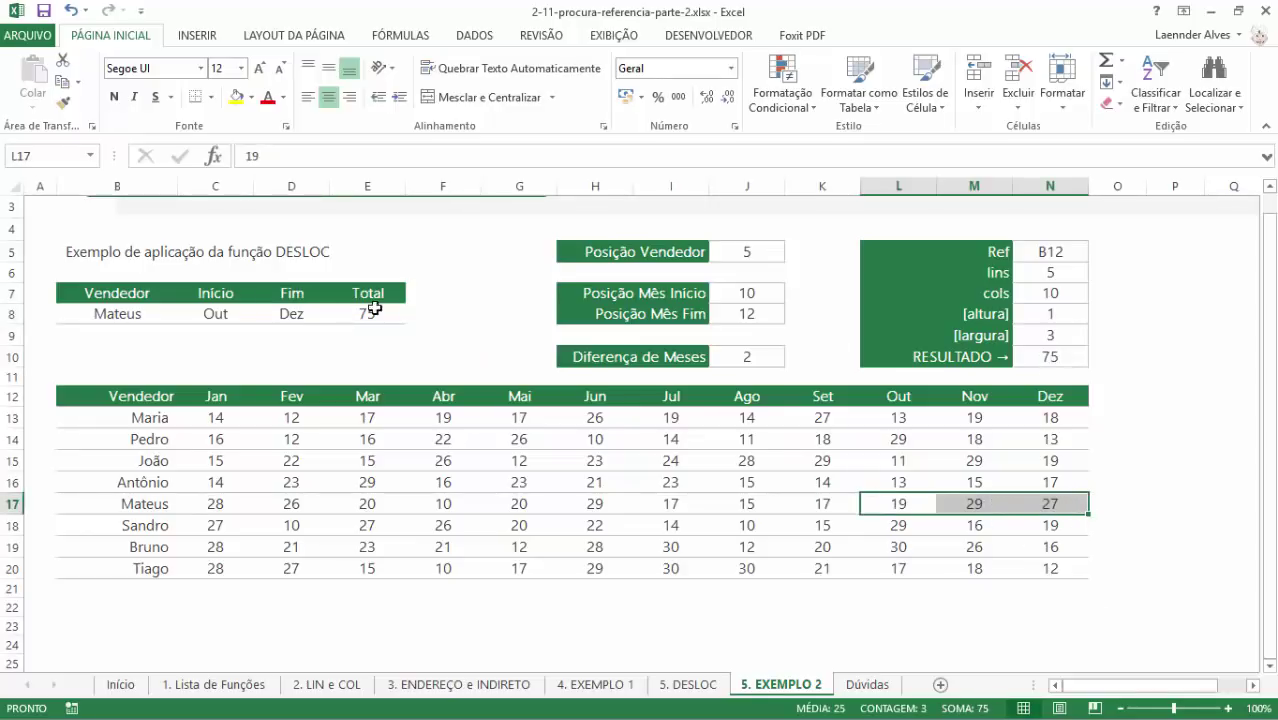
{"action": "double_click", "coordinate": [1068, 358]}
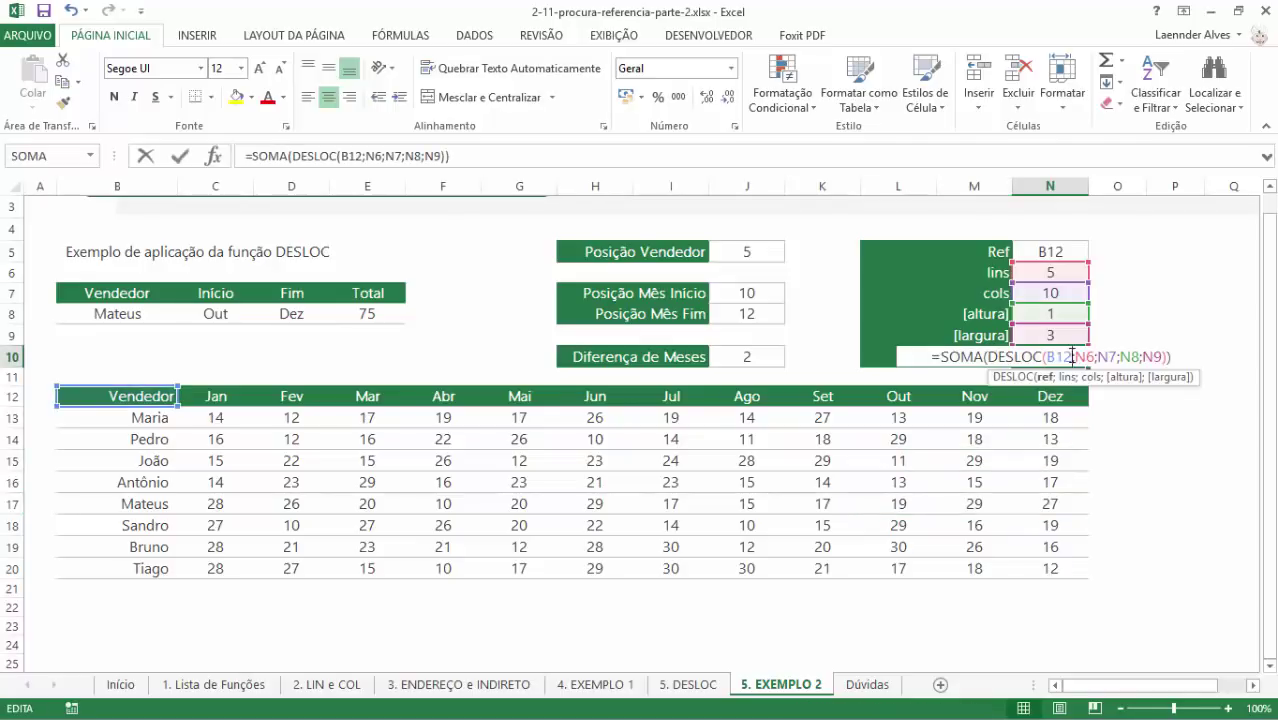
{"action": "key", "text": "Escape"}
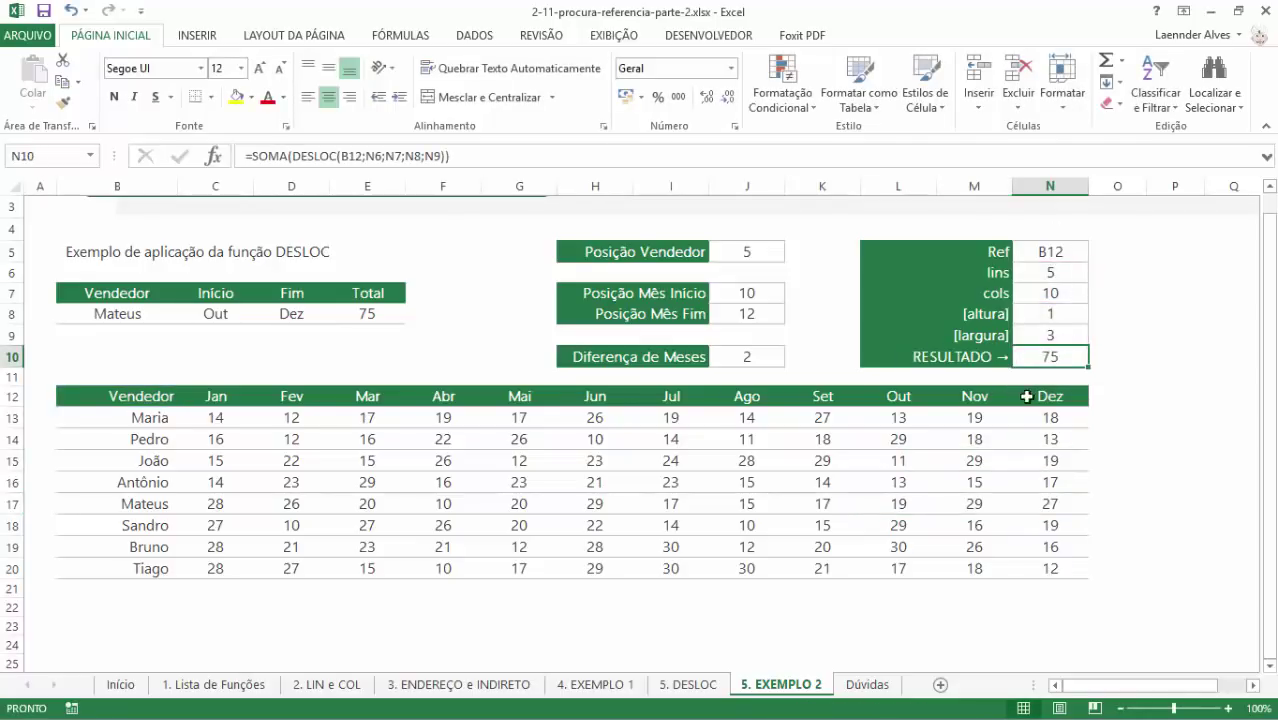
{"action": "left_click", "coordinate": [500, 686]}
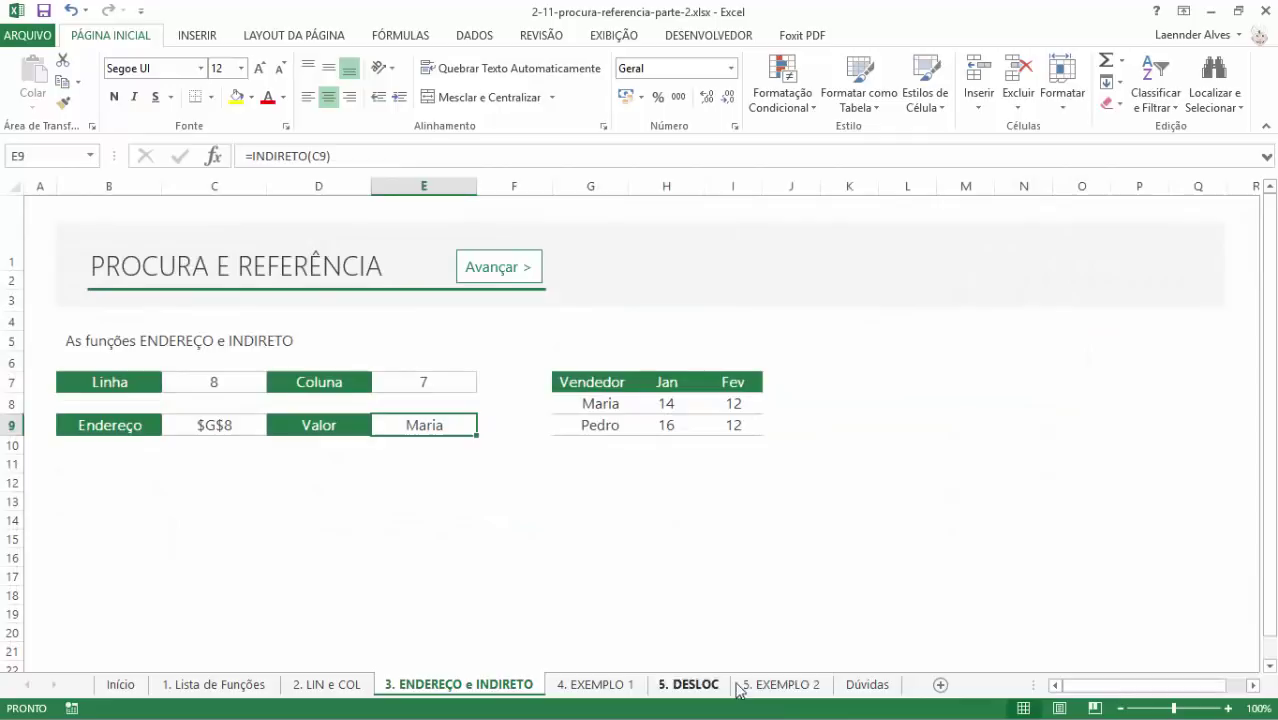
- Back on 5. EXEMPLO 2, review the E8 Total formula, then use Avançar > toward Dúvidas
{"action": "left_click", "coordinate": [800, 688]}
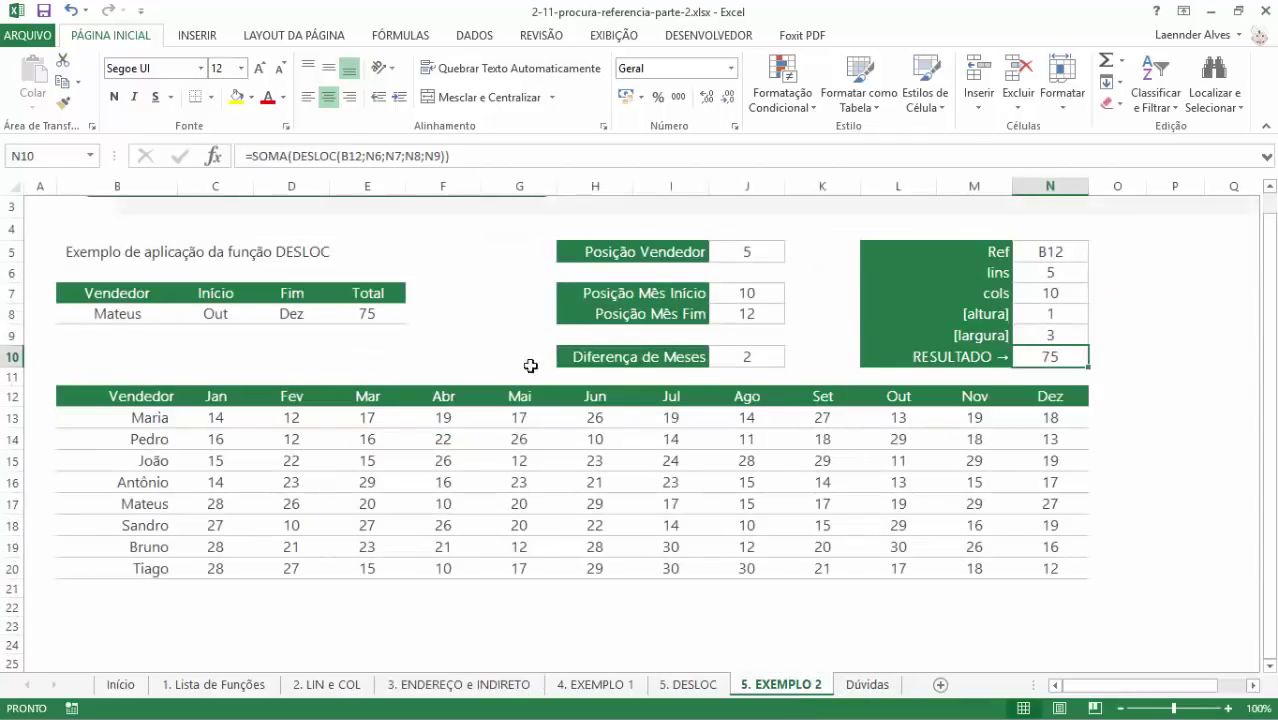
{"action": "double_click", "coordinate": [371, 310]}
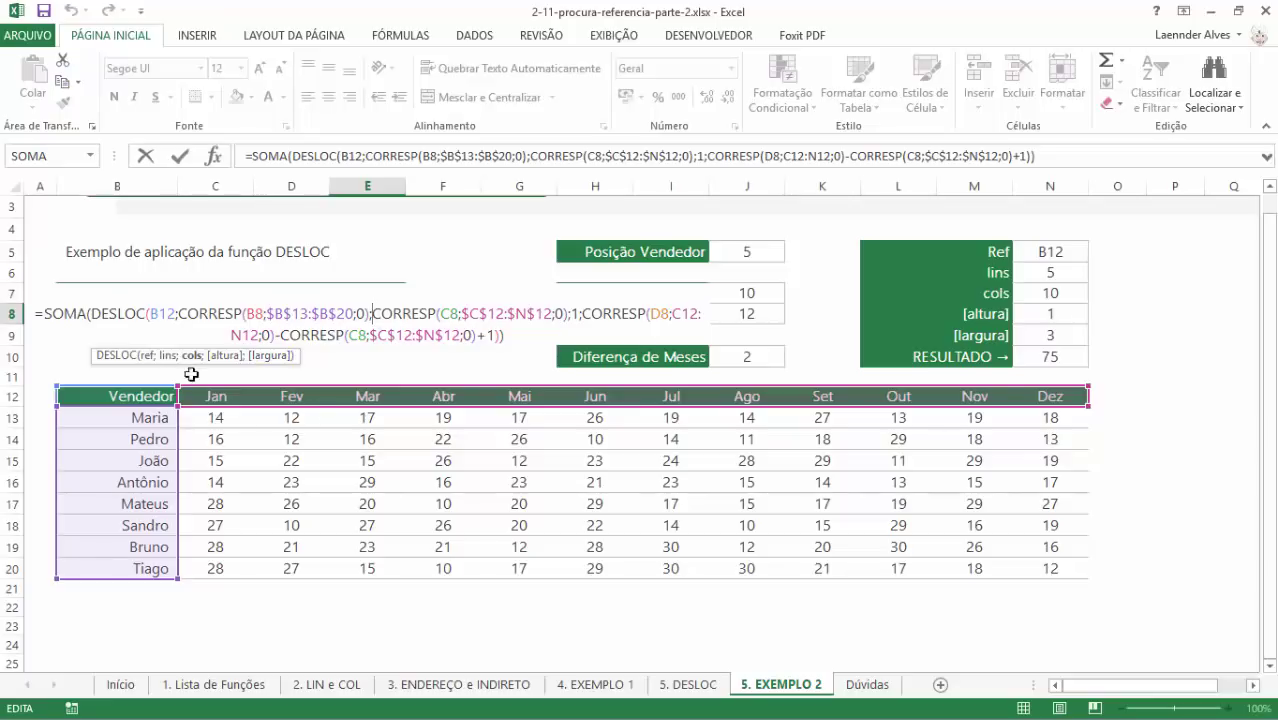
{"action": "key", "text": "Return"}
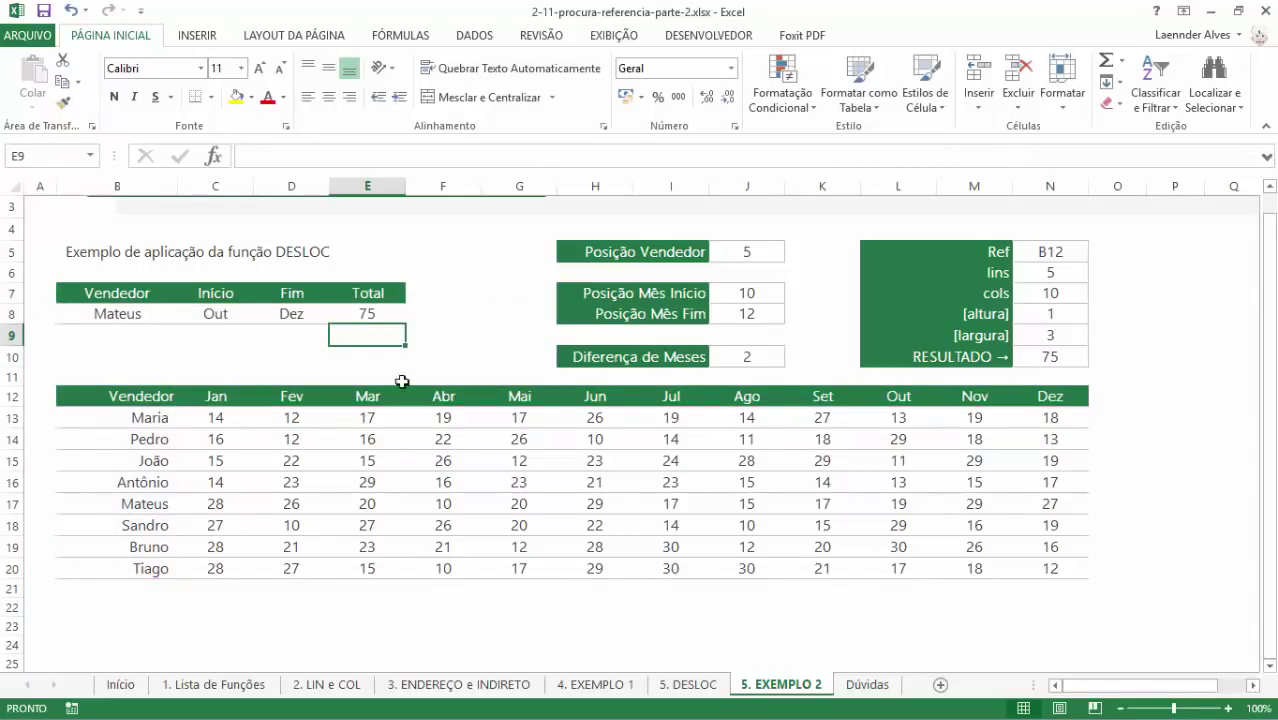
{"action": "scroll", "coordinate": [401, 381], "scroll_direction": "up", "scroll_amount": 1}
{"action": "left_click", "coordinate": [345, 343]}
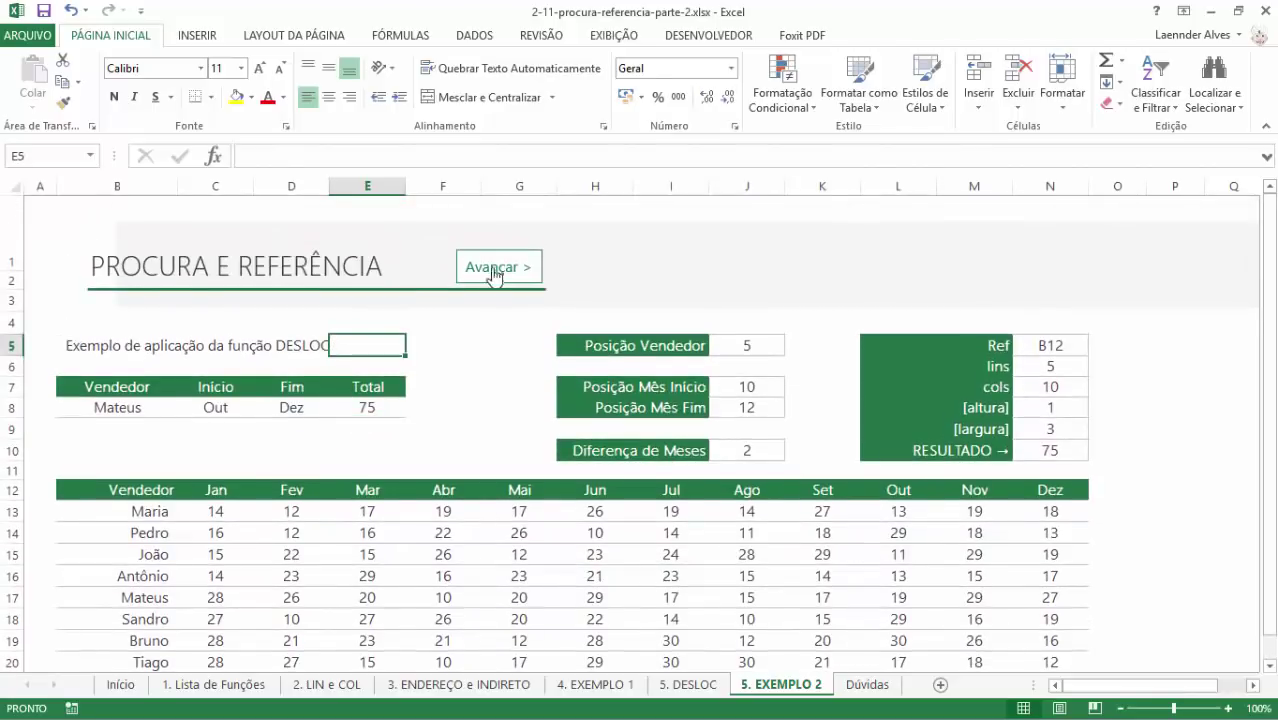
{"action": "left_click", "coordinate": [494, 270]}
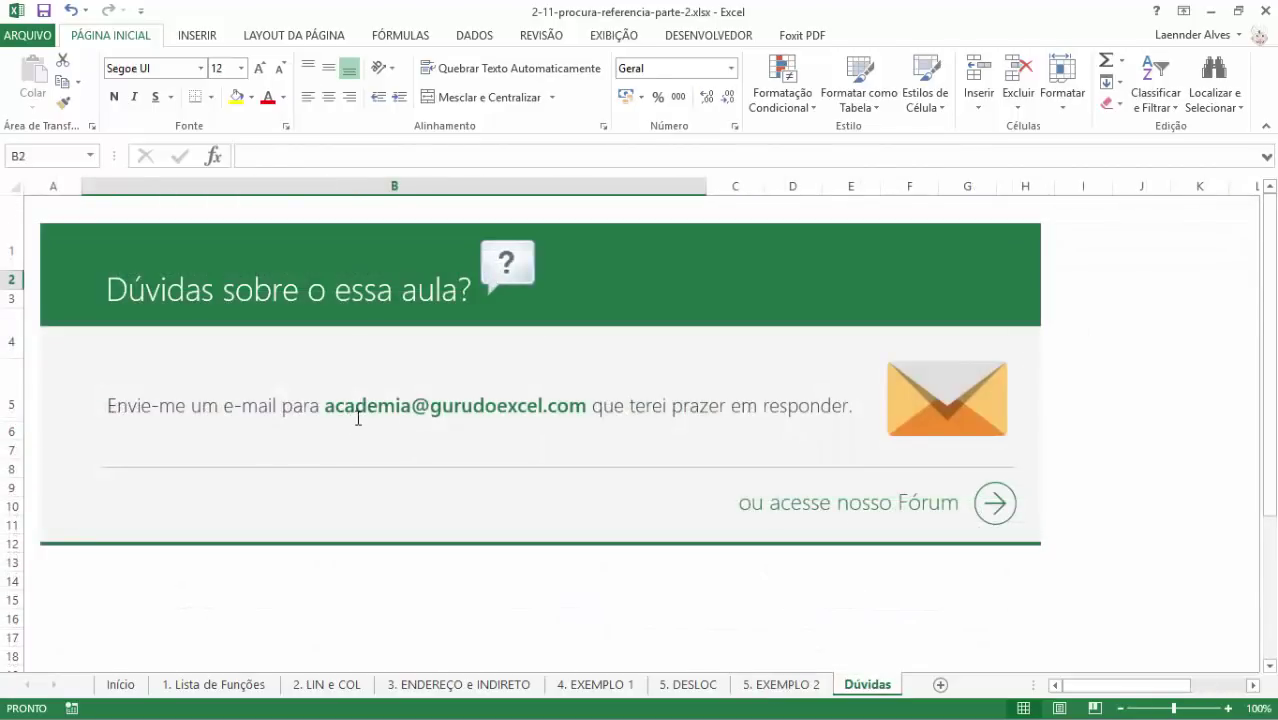